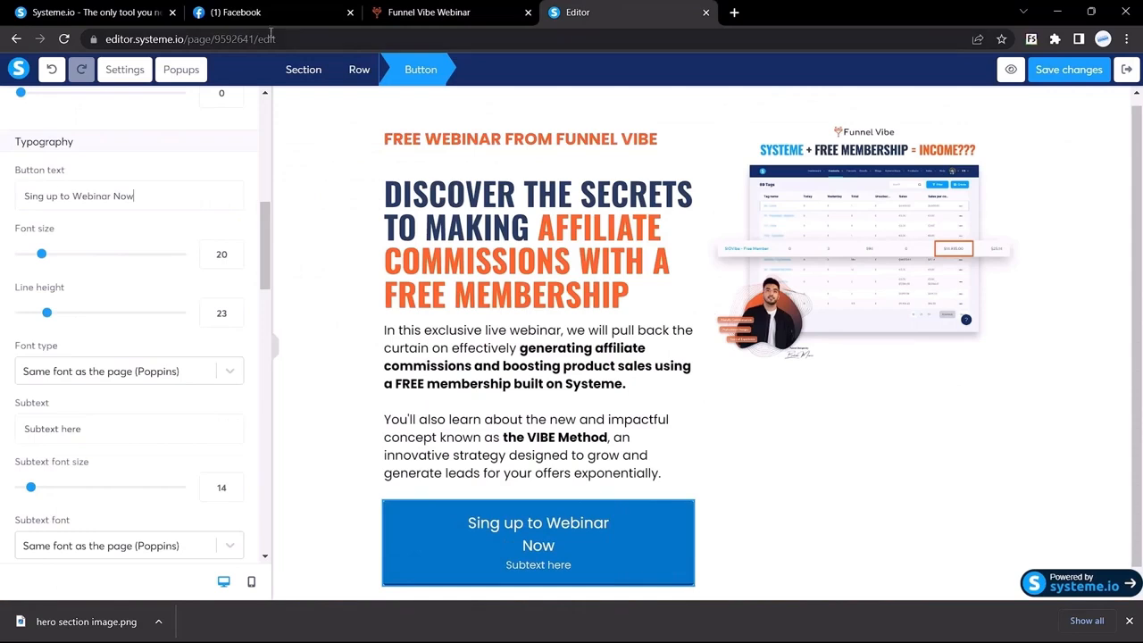
# Check the 20px font size of the Funnel Vibe reference signup button
pyautogui.click(428, 12)
pyautogui.click(259, 425)
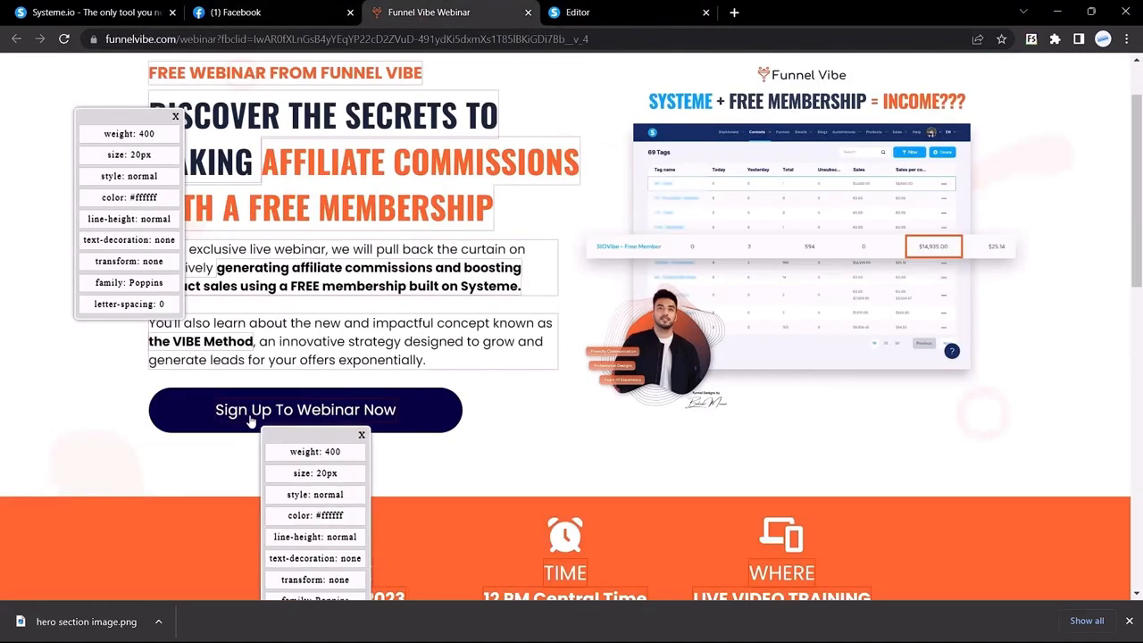
pyautogui.moveTo(131, 153); pyautogui.dragTo(159, 159)
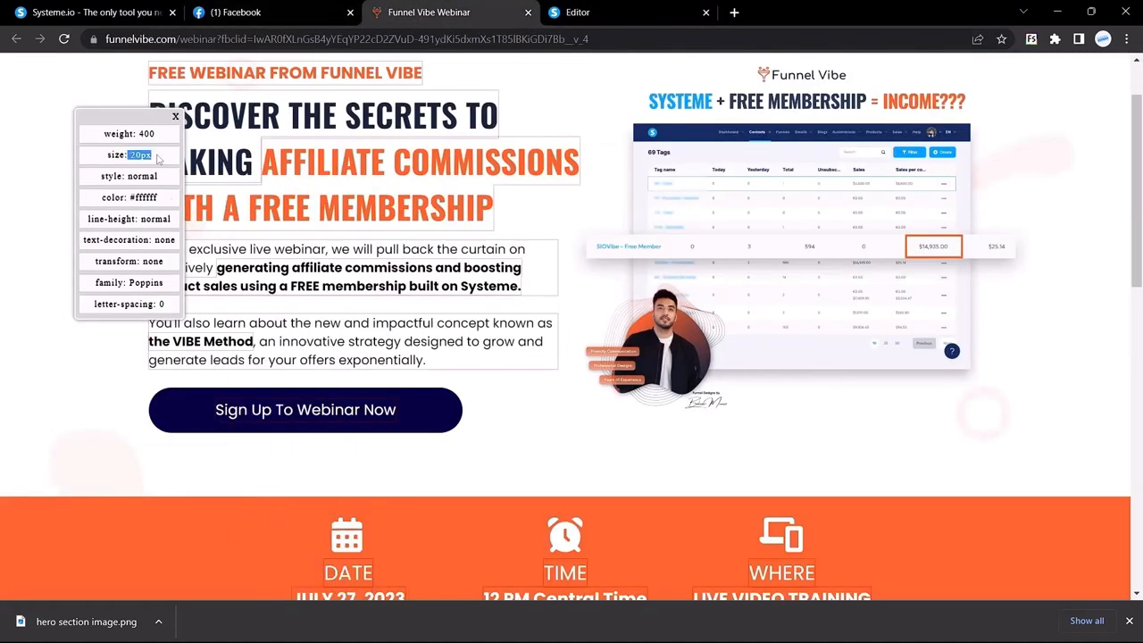
pyautogui.click(581, 11)
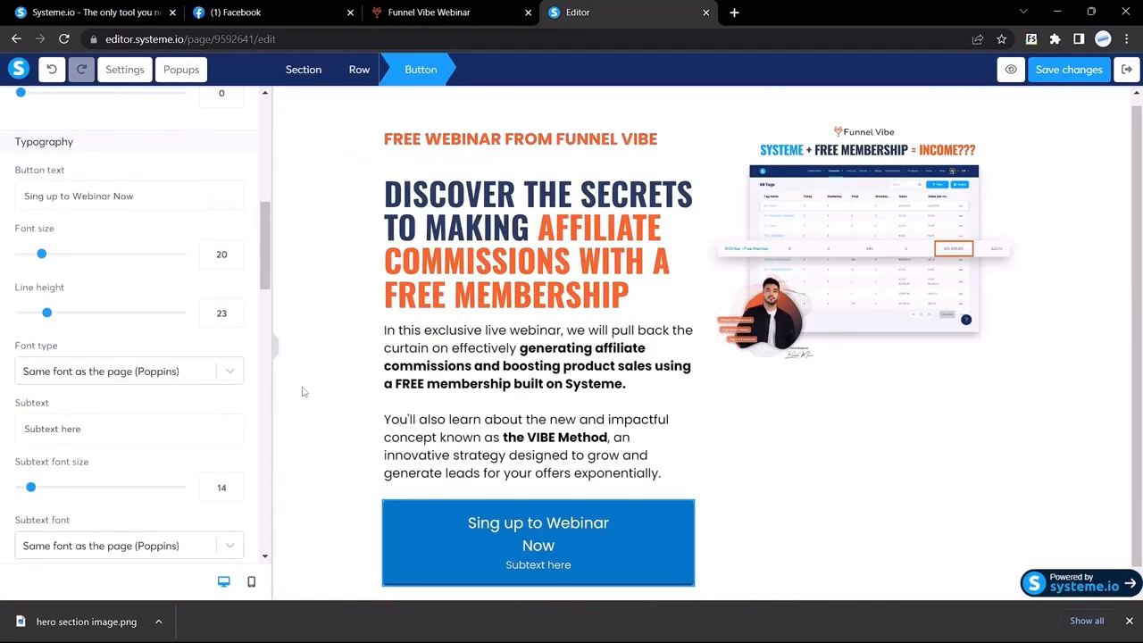
# Set the signup button's font to Google Fonts Poppins
pyautogui.scroll(-1, 143, 312)
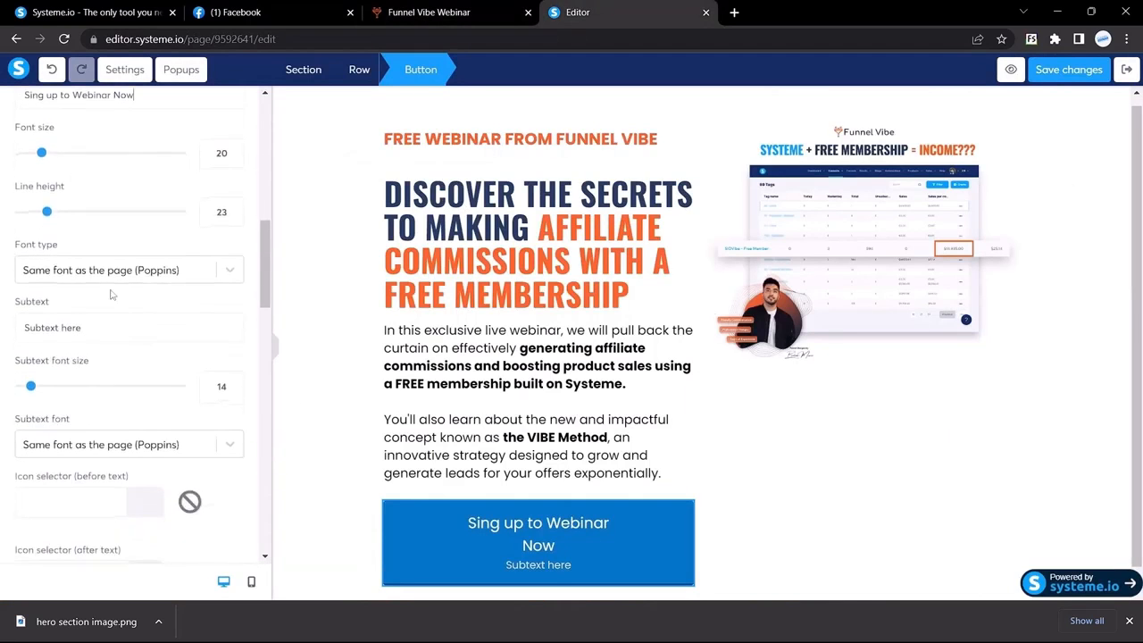
pyautogui.click(100, 279)
pyautogui.click(67, 360)
pyautogui.write('goo')
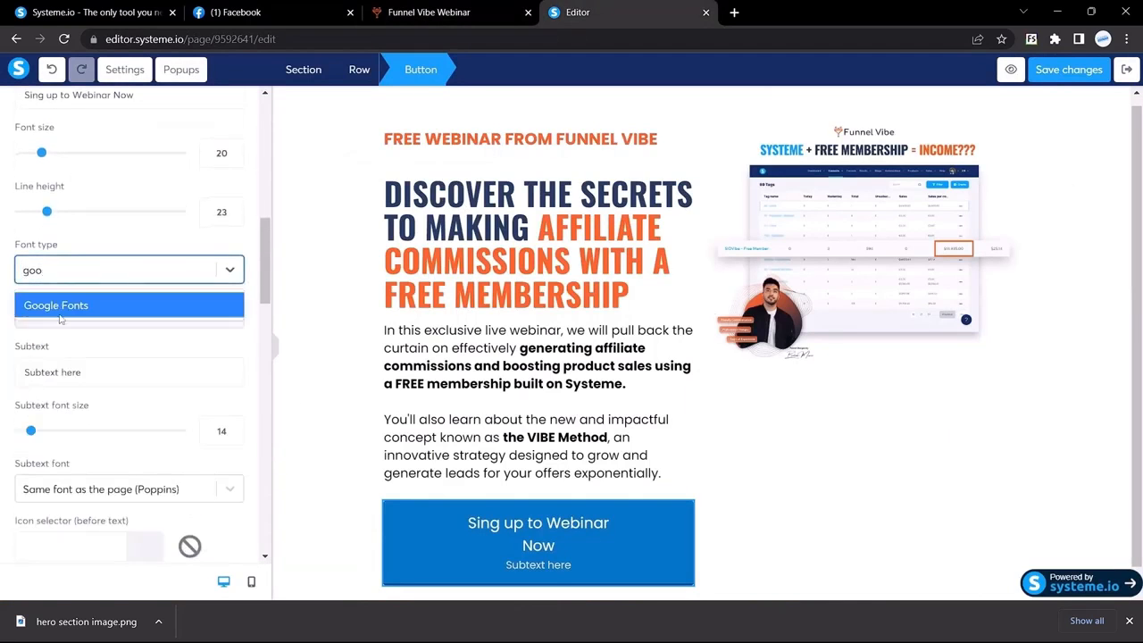
pyautogui.click(58, 304)
pyautogui.click(74, 314)
pyautogui.write('pop')
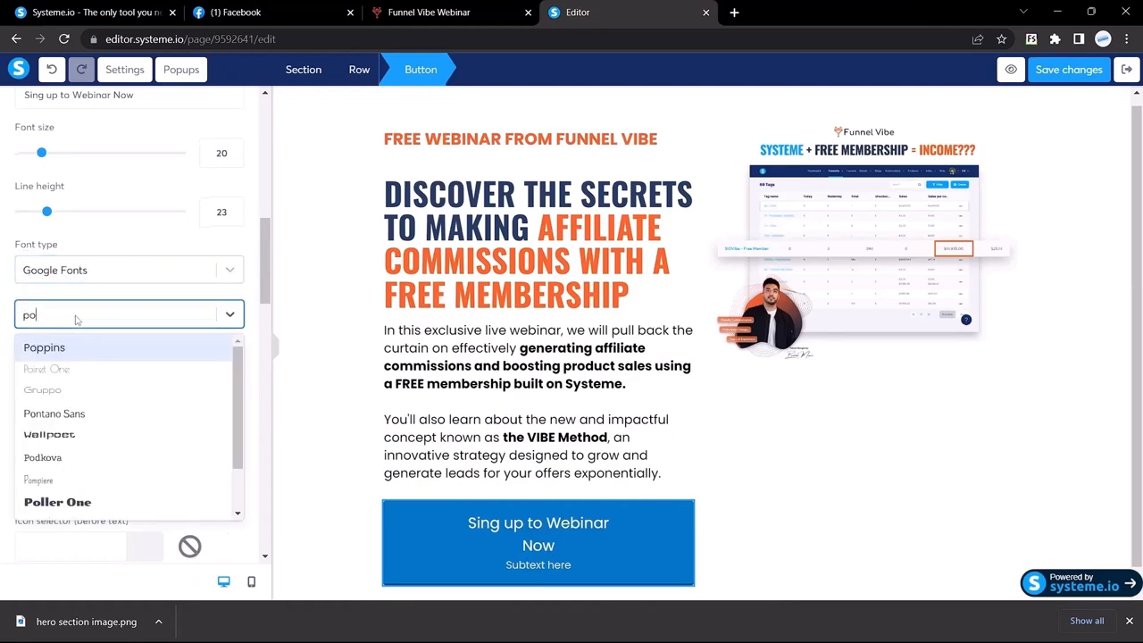
pyautogui.press('Return')
# Delete the 'Subtext here' placeholder from the button's subtext
pyautogui.scroll(-1, 84, 377)
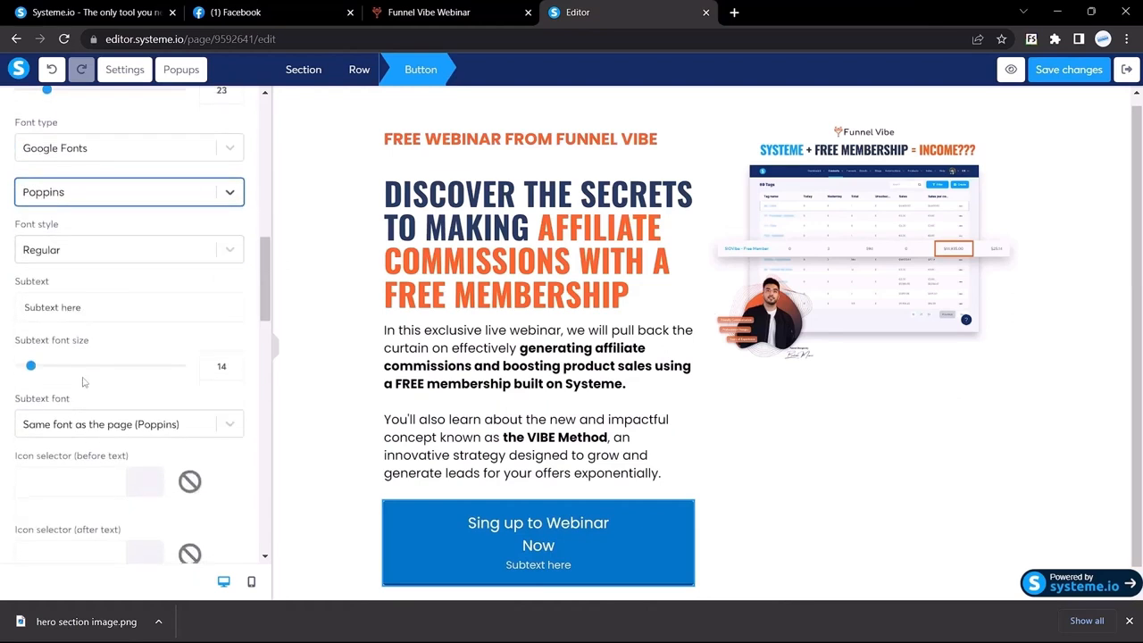
pyautogui.moveTo(111, 311); pyautogui.dragTo(2, 308)
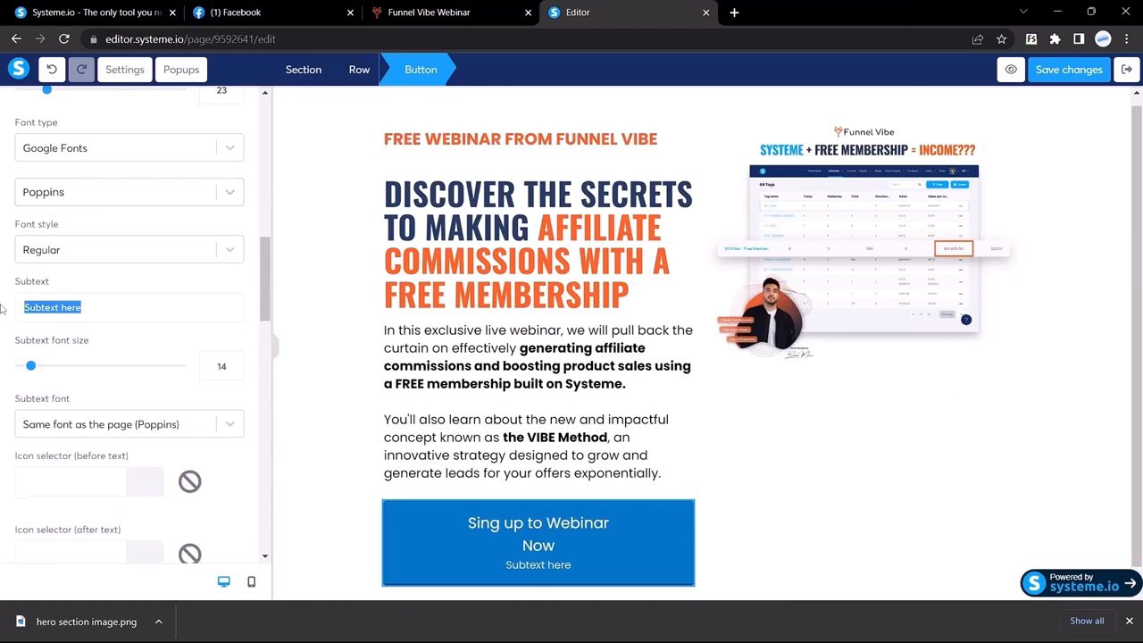
pyautogui.press('BackSpace')
# Select parts of the editor headline to check its font
pyautogui.scroll(-3, 71, 313)
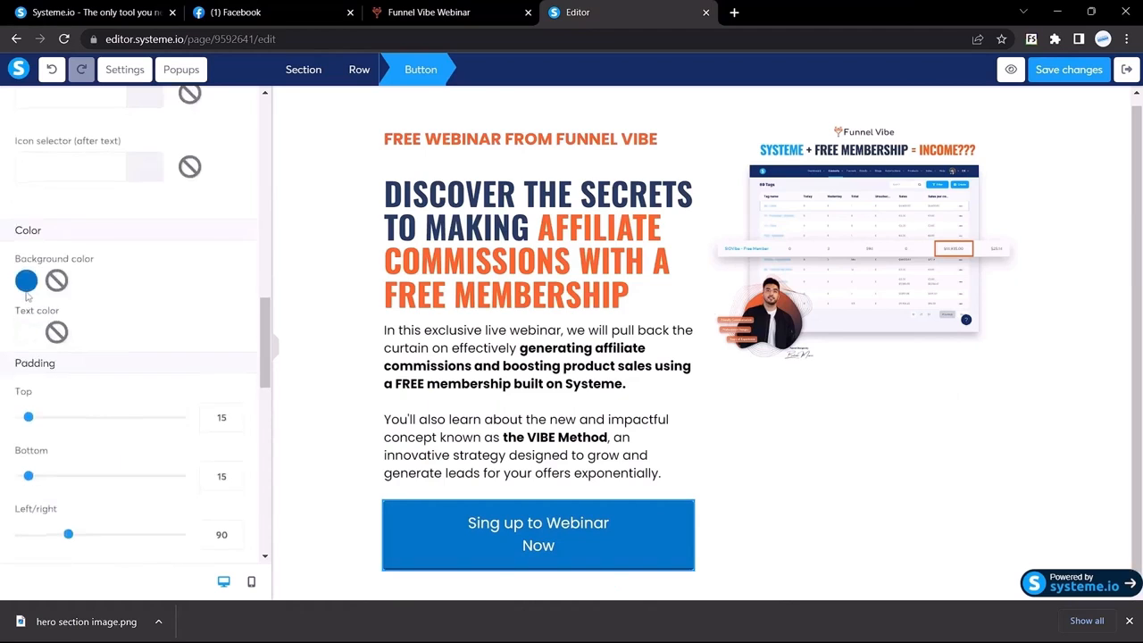
pyautogui.click(435, 202)
pyautogui.moveTo(432, 200); pyautogui.dragTo(402, 205)
pyautogui.click(651, 169)
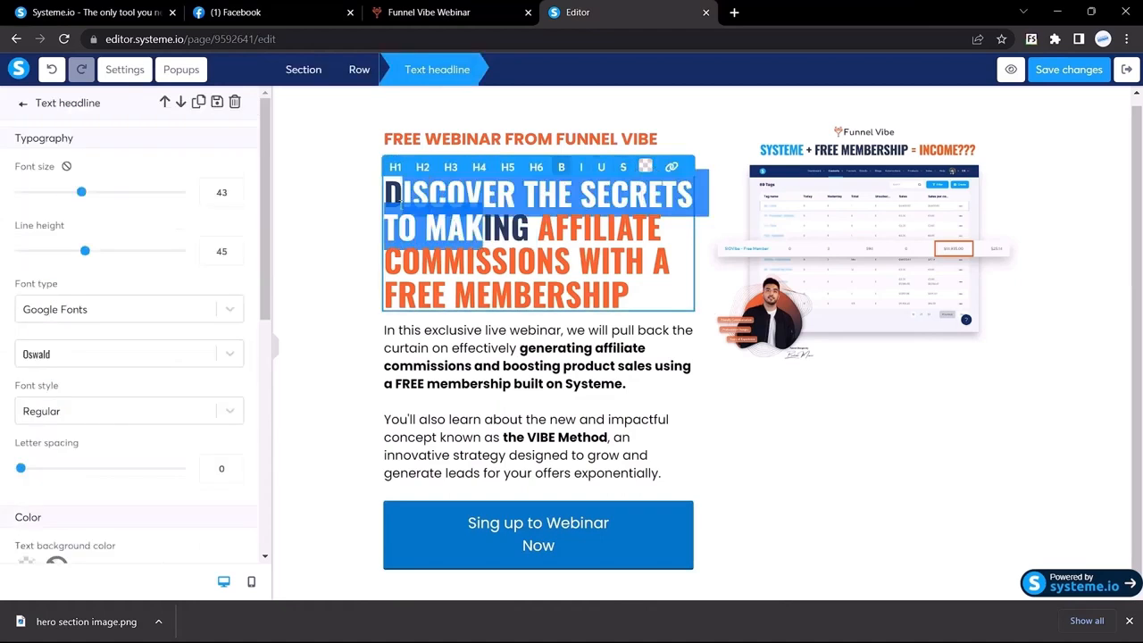
pyautogui.click(573, 248)
# Copy the reference headline colour #16253c, then select the signup button in the editor
pyautogui.click(461, 11)
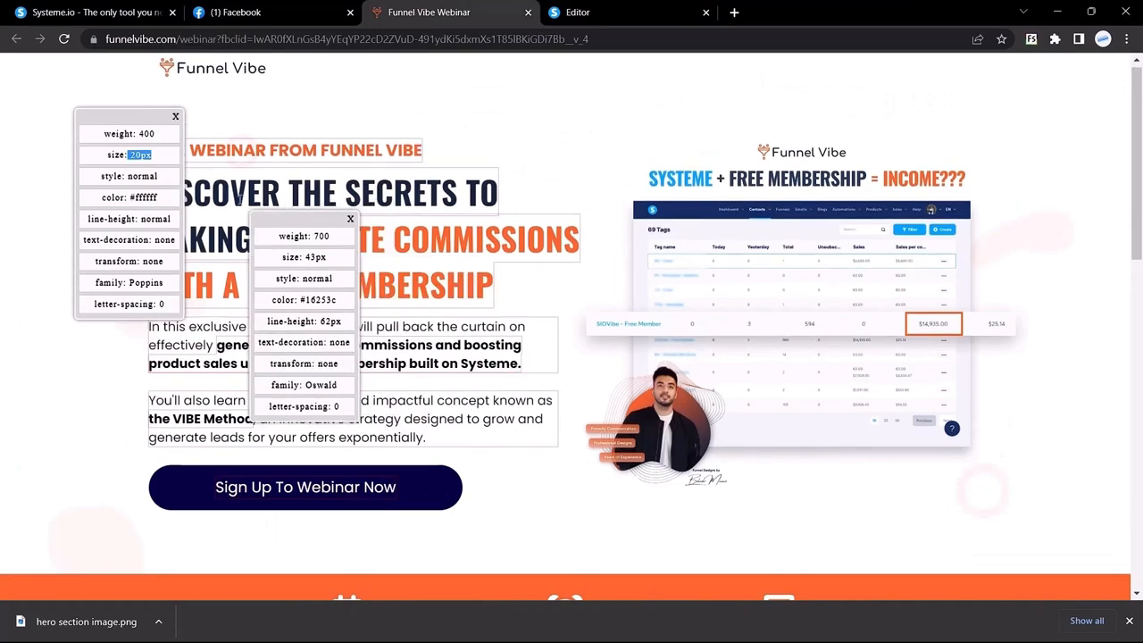
pyautogui.moveTo(240, 197); pyautogui.dragTo(190, 195)
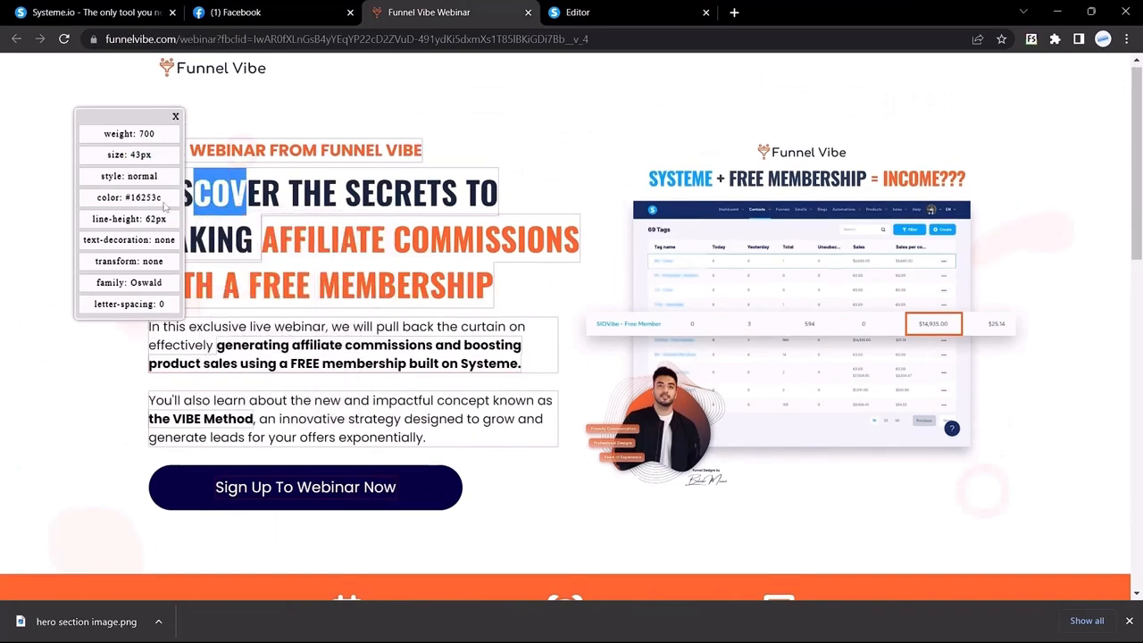
pyautogui.moveTo(126, 197)
pyautogui.mouseDown()
pyautogui.moveTo(158, 200)
pyautogui.moveTo(125, 198)
pyautogui.mouseUp()
pyautogui.click(127, 200)
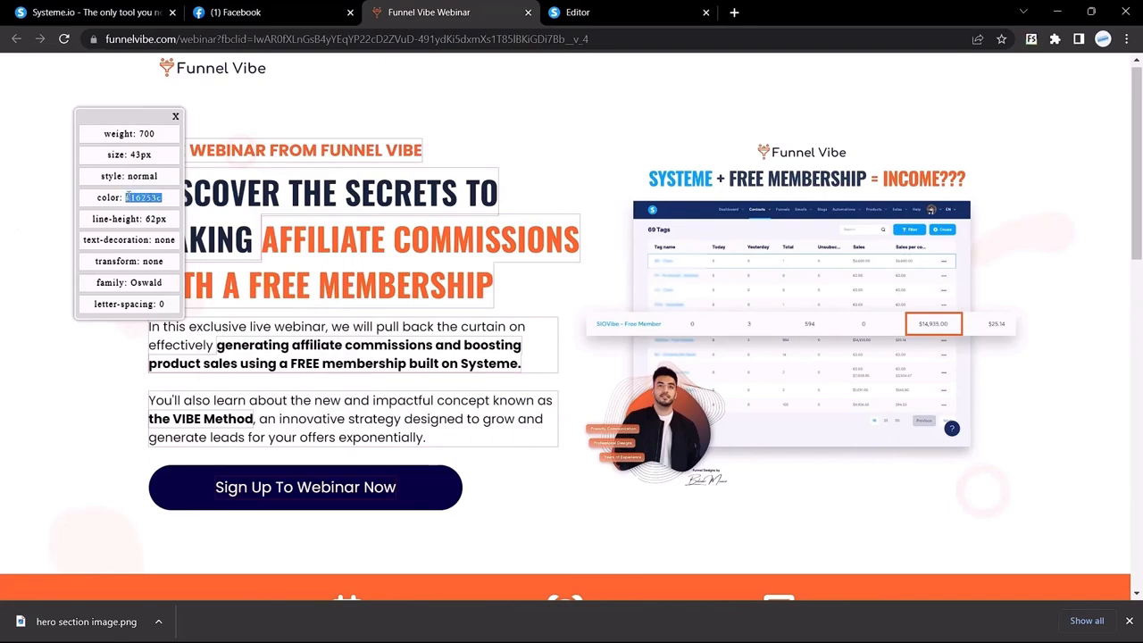
pyautogui.click(234, 12)
pyautogui.click(637, 6)
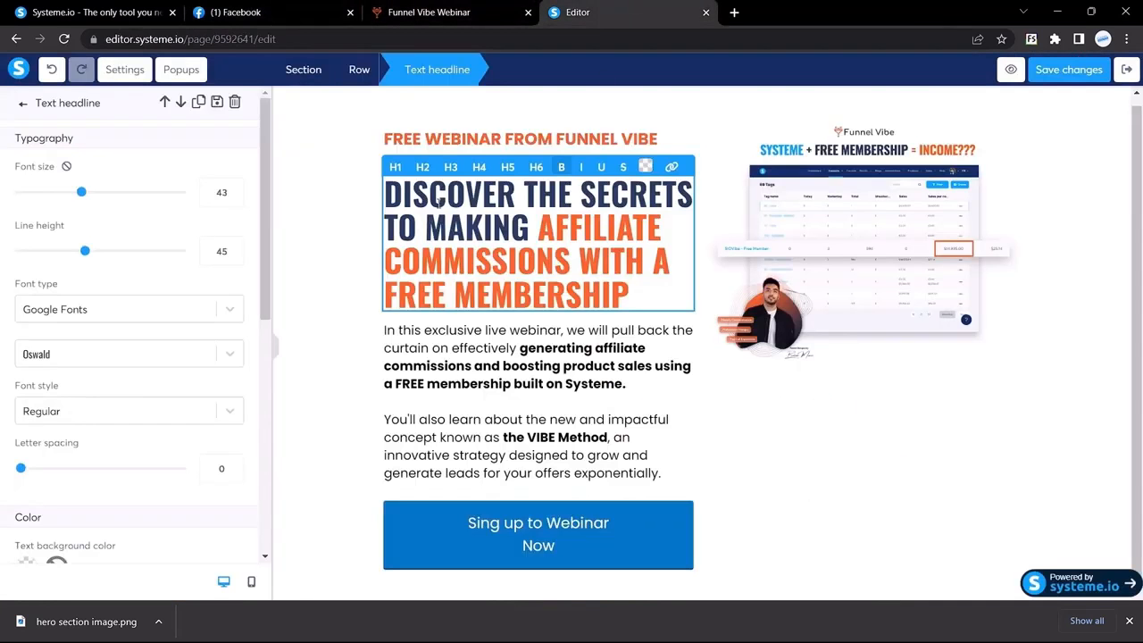
pyautogui.click(430, 533)
pyautogui.scroll(-4, 140, 391)
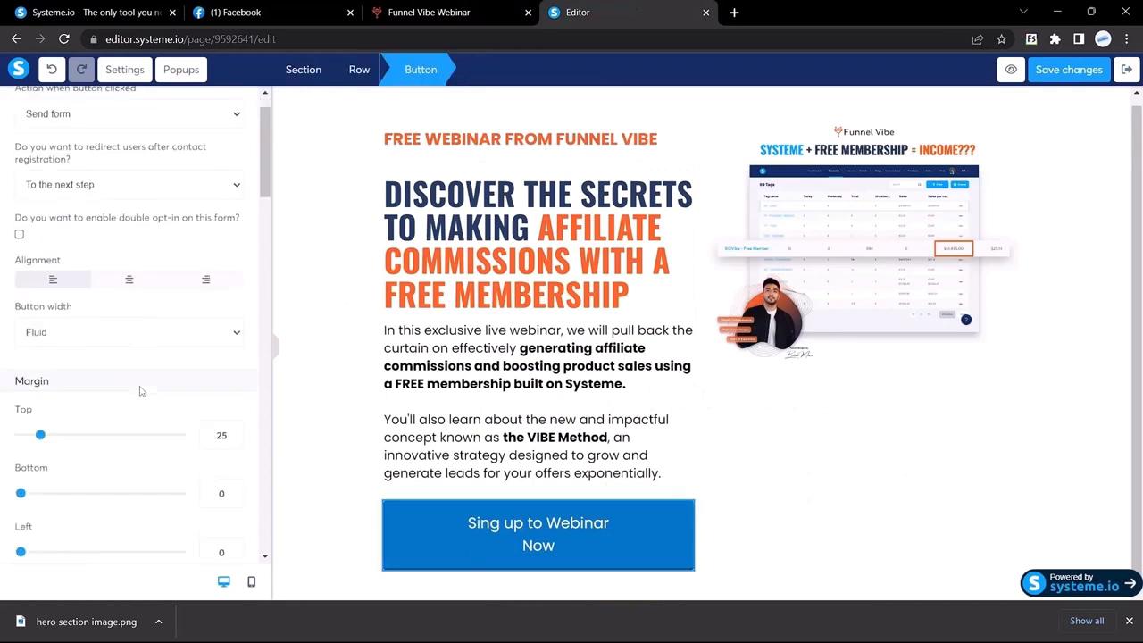
# Set the signup button's background colour to #16253c
pyautogui.scroll(-8, 139, 390)
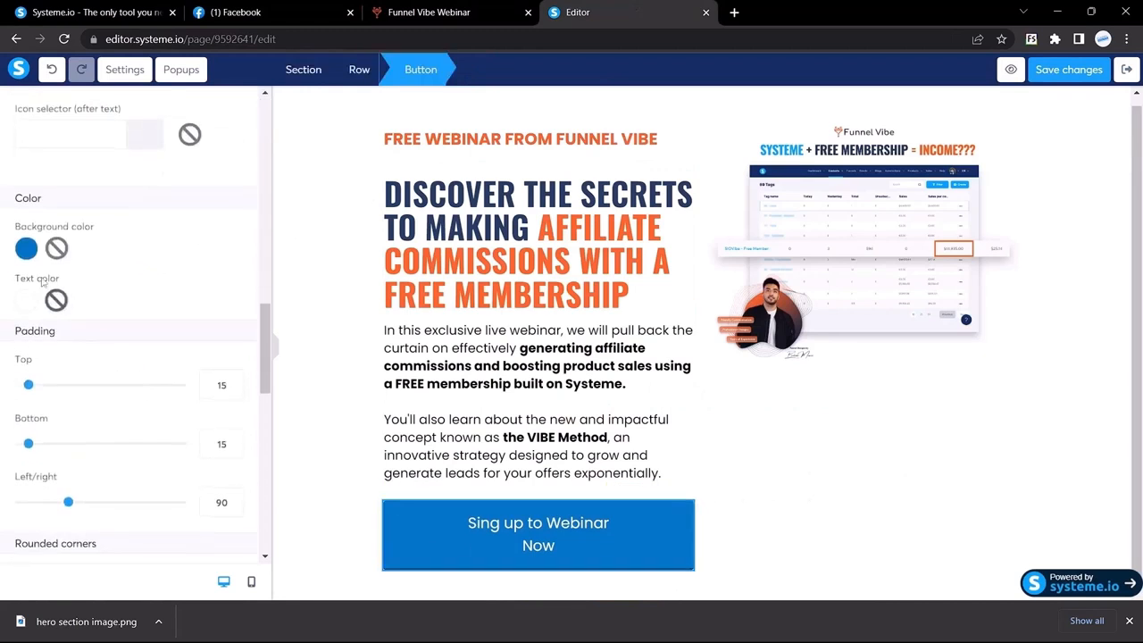
pyautogui.click(26, 250)
pyautogui.doubleClick(123, 378)
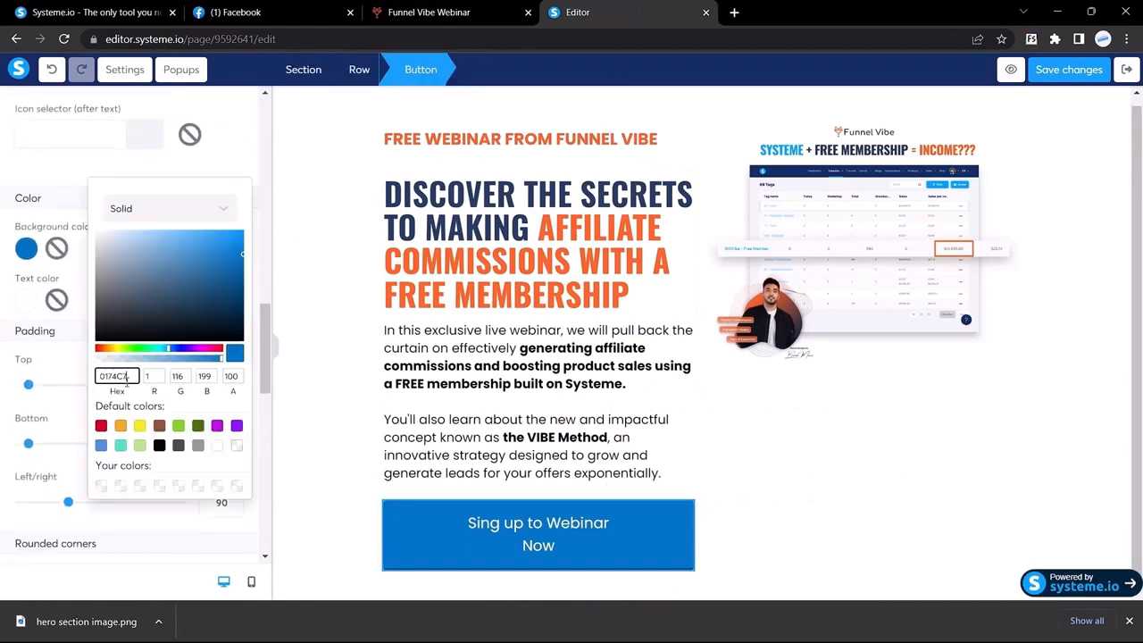
pyautogui.write('#16252c')
pyautogui.moveTo(103, 376); pyautogui.dragTo(92, 382)
pyautogui.press('BackSpace')
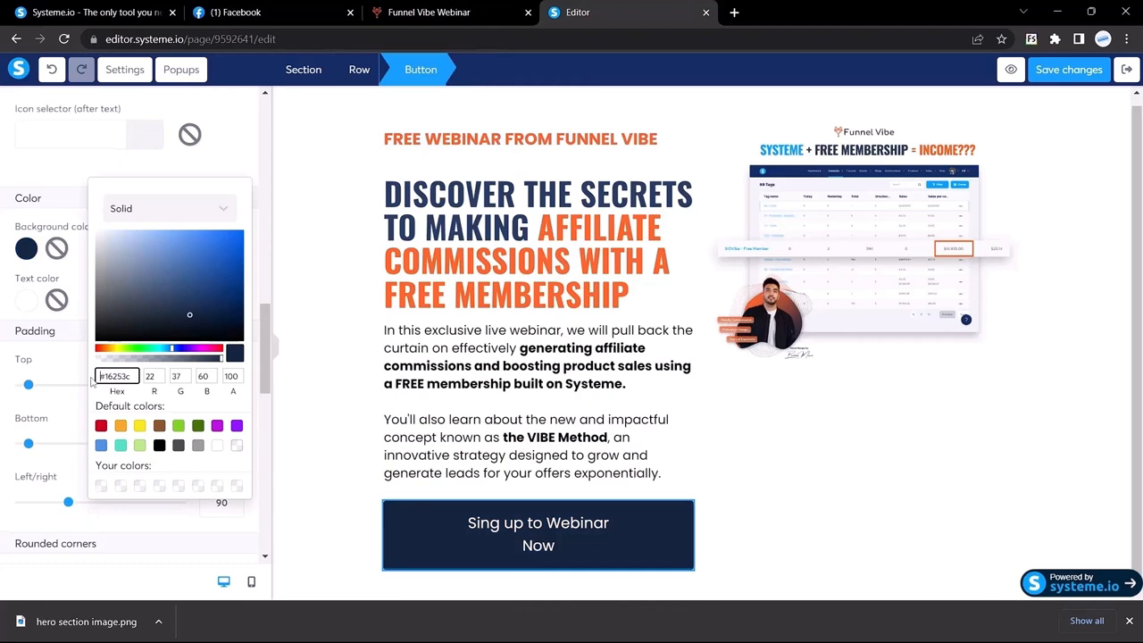
pyautogui.click(2, 330)
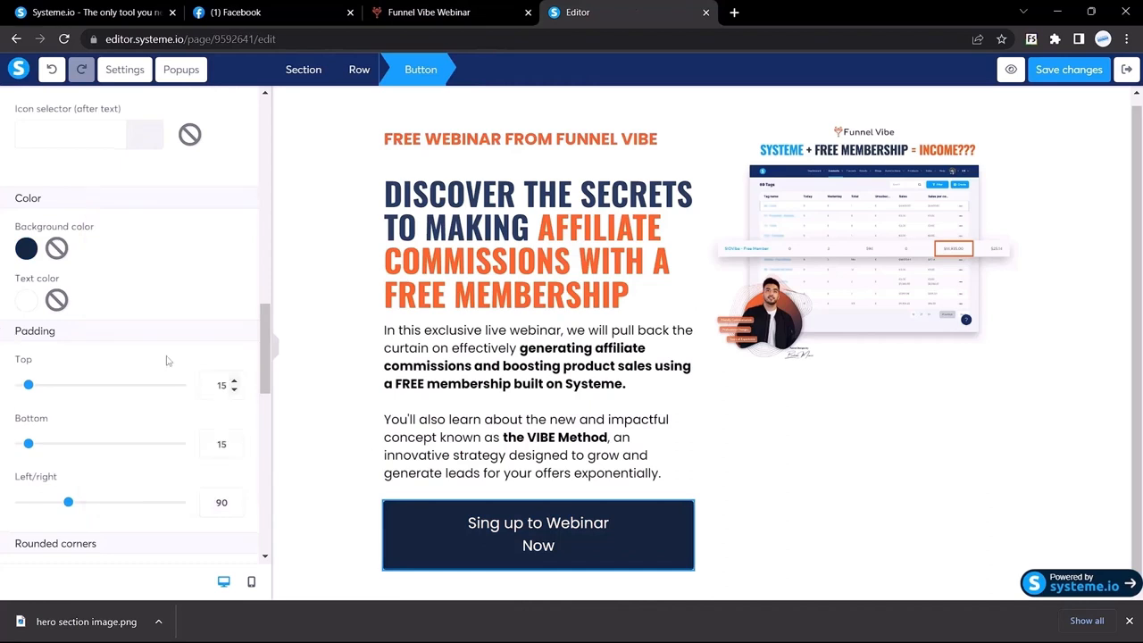
# Set the top-left and top-right corner radius to 100
pyautogui.scroll(-2, 143, 370)
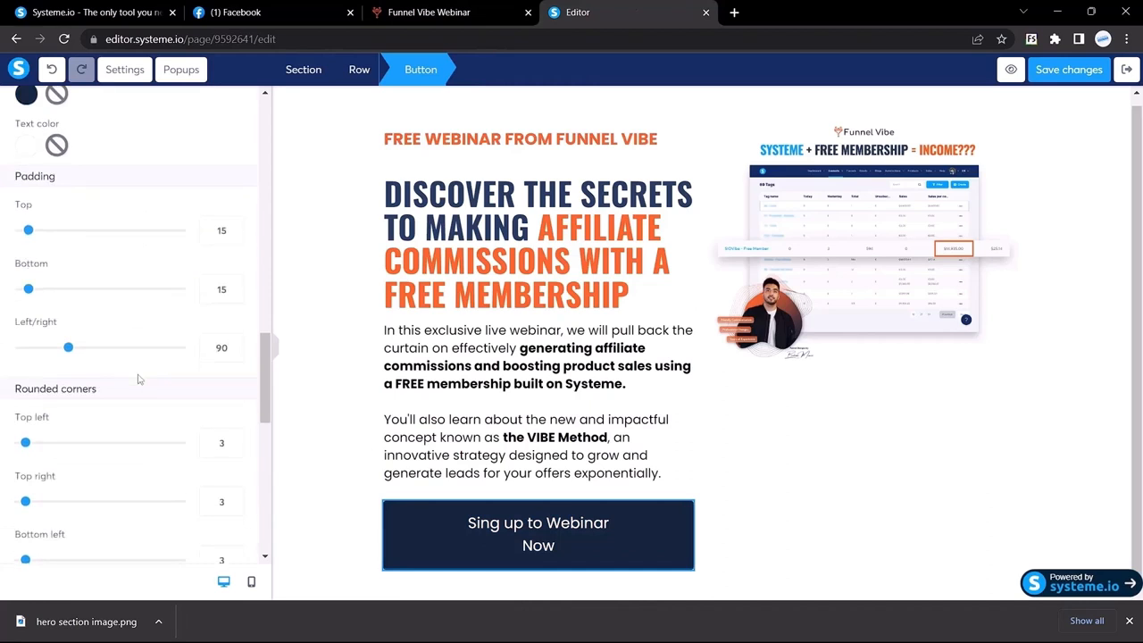
pyautogui.scroll(-2, 161, 430)
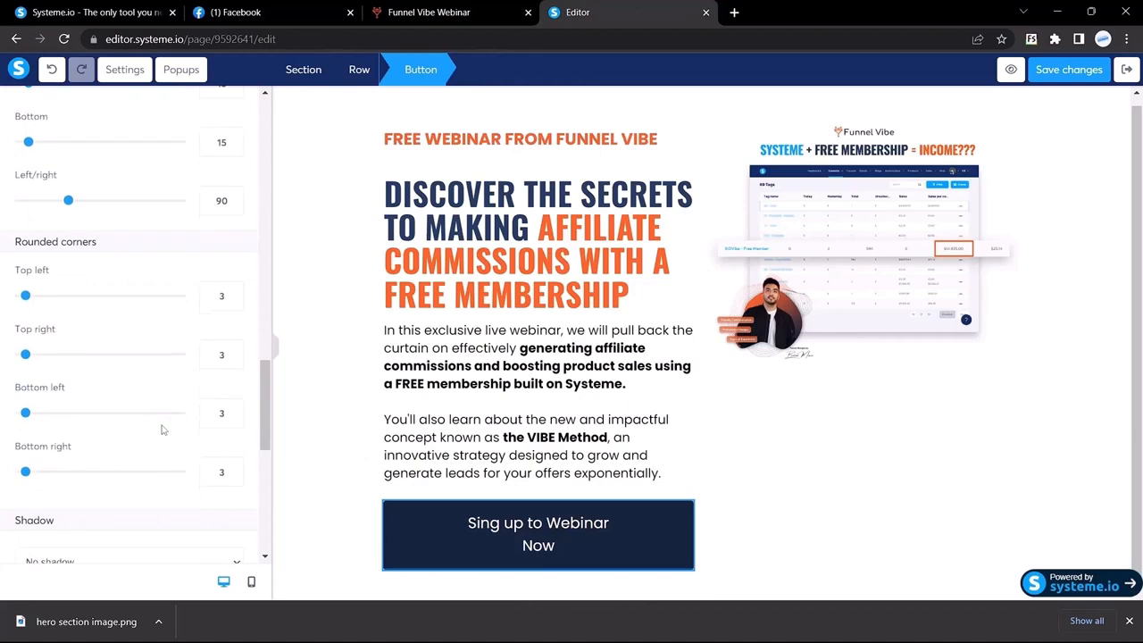
pyautogui.doubleClick(219, 296)
pyautogui.click(439, 9)
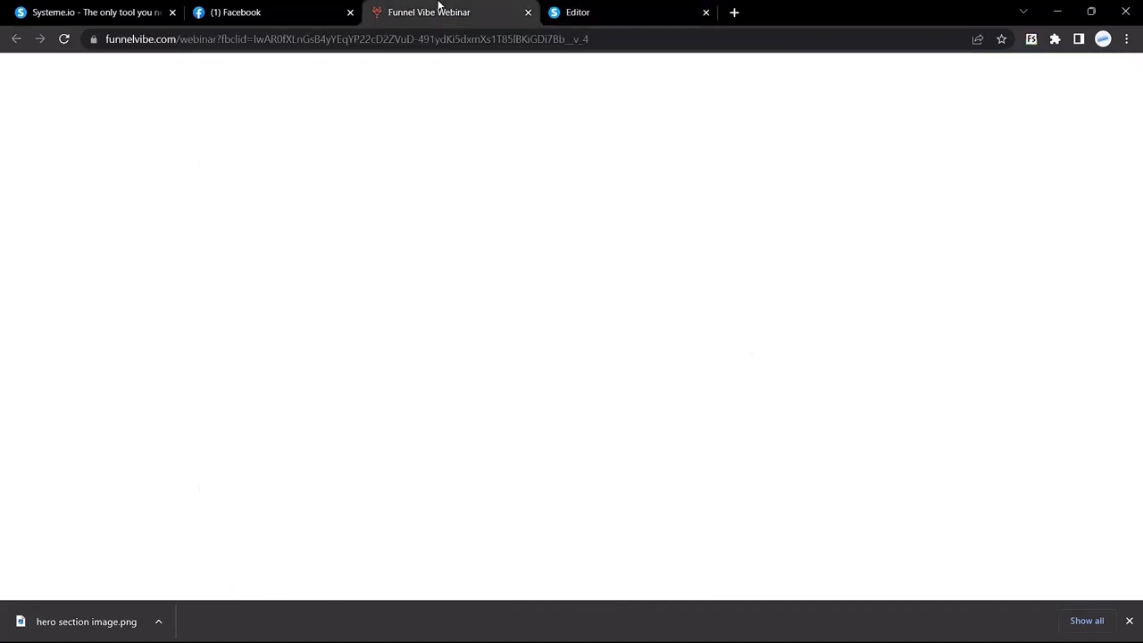
pyautogui.click(571, 9)
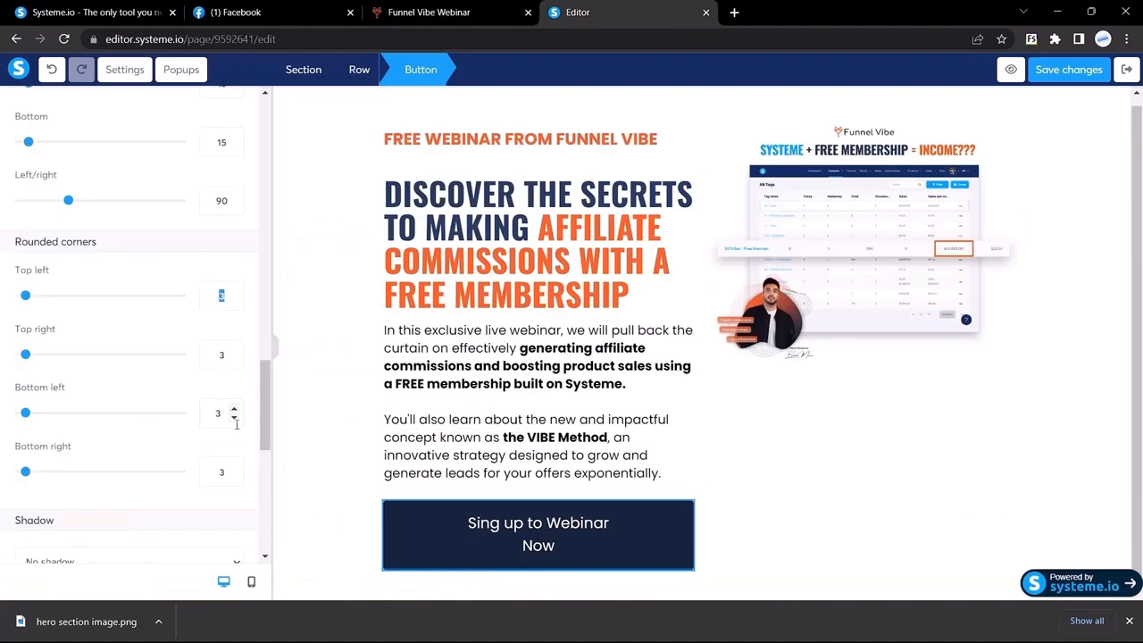
pyautogui.write('100')
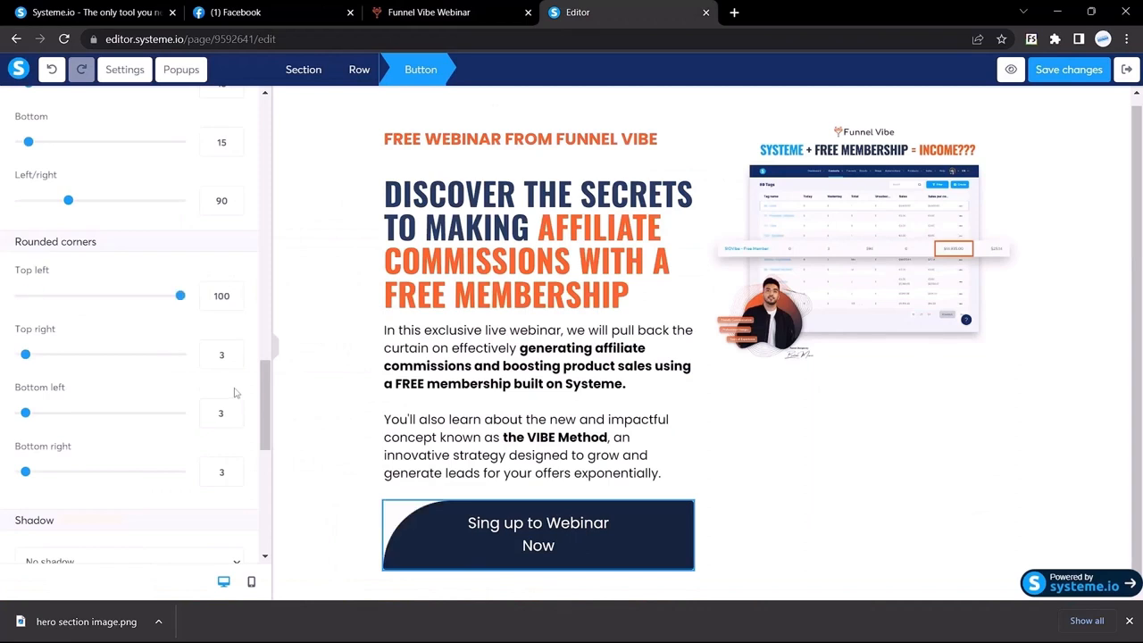
pyautogui.doubleClick(221, 355)
pyautogui.write('100')
# Set both bottom corner radii to 100 and preview the pill-shaped button
pyautogui.doubleClick(220, 413)
pyautogui.write('100')
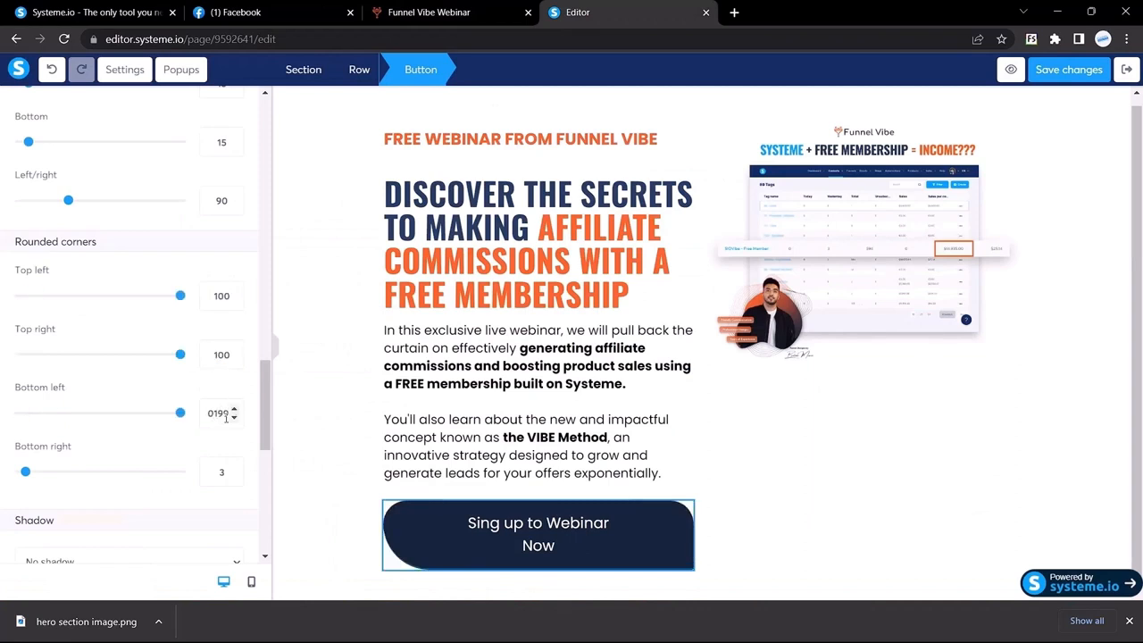
pyautogui.doubleClick(224, 468)
pyautogui.press('BackSpace')
pyautogui.write('100')
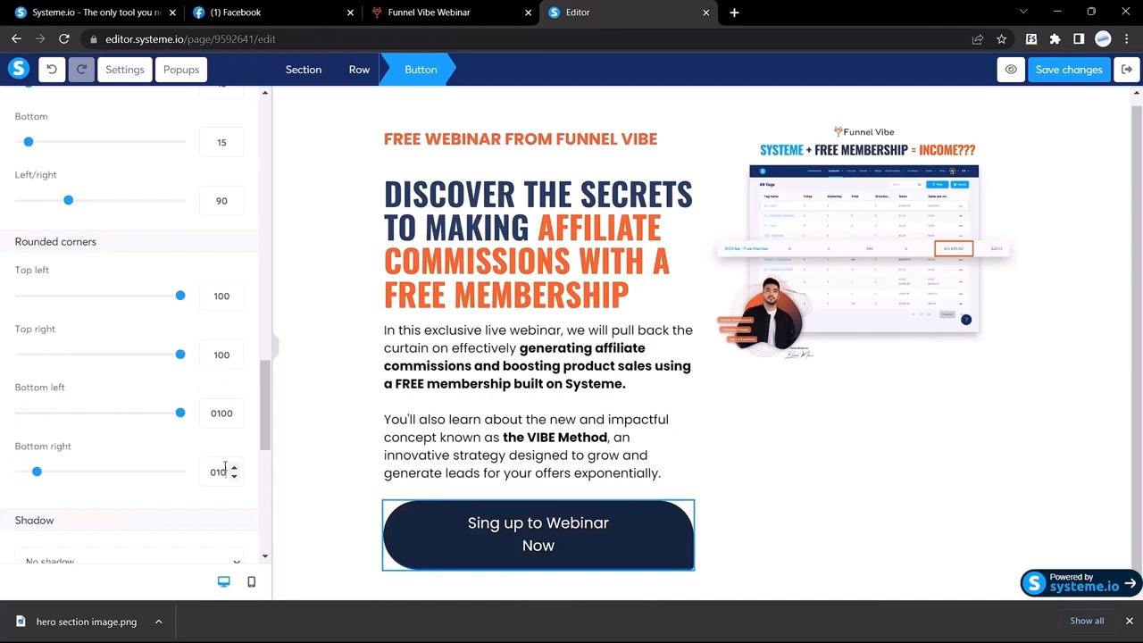
pyautogui.click(277, 351)
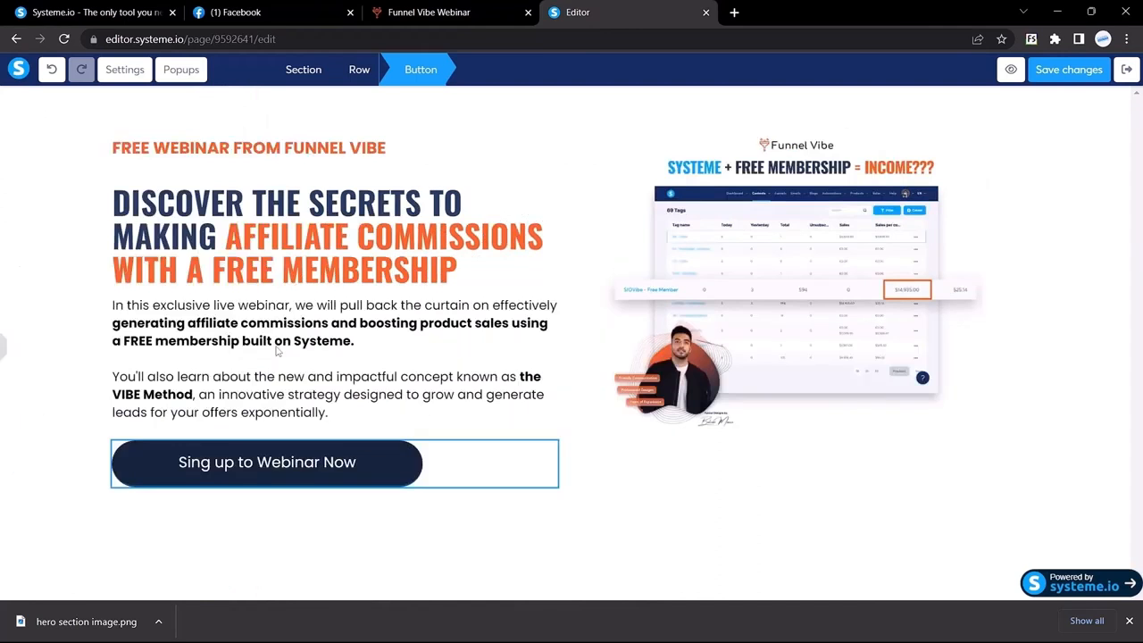
pyautogui.click(162, 532)
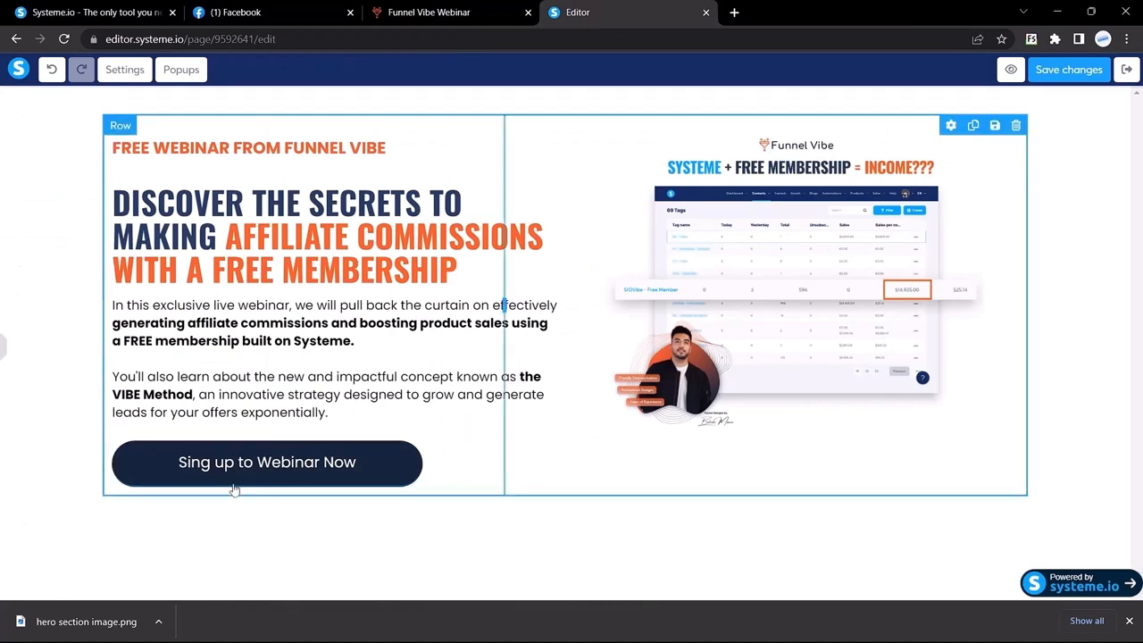
# Compare with the reference and preview the editor page at full width
pyautogui.click(451, 12)
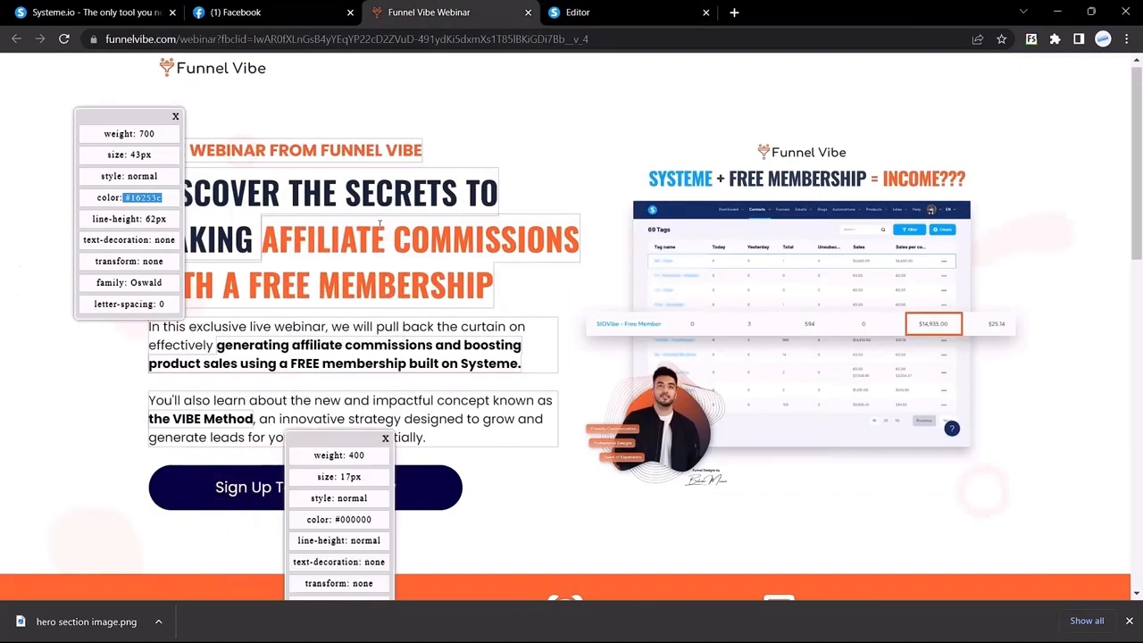
pyautogui.click(629, 12)
pyautogui.scroll(-1, 549, 384)
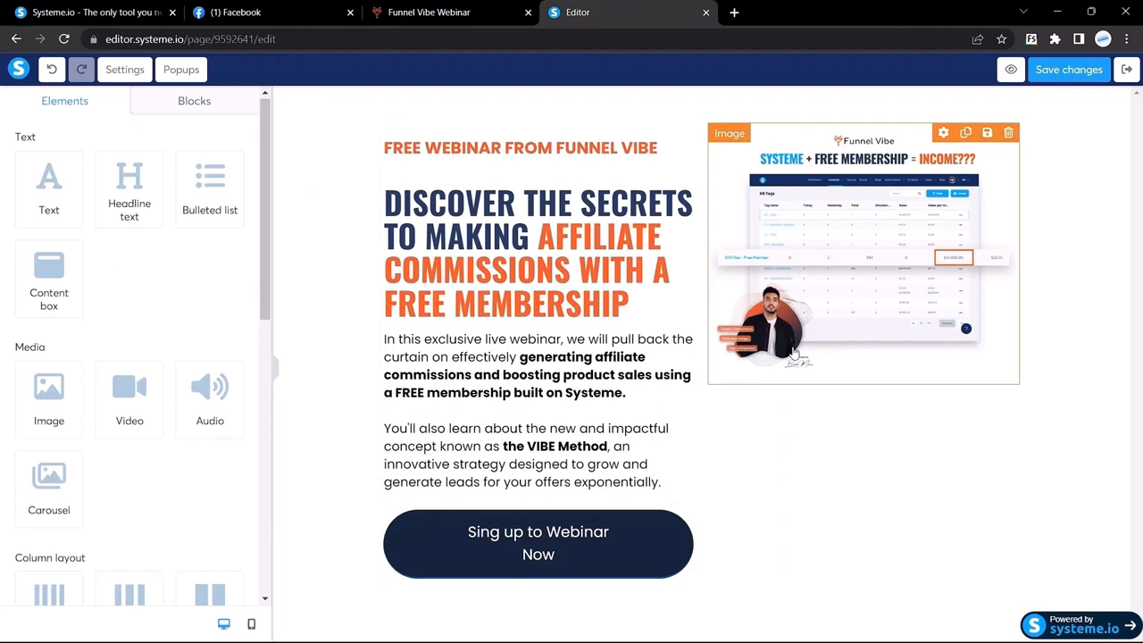
pyautogui.click(275, 369)
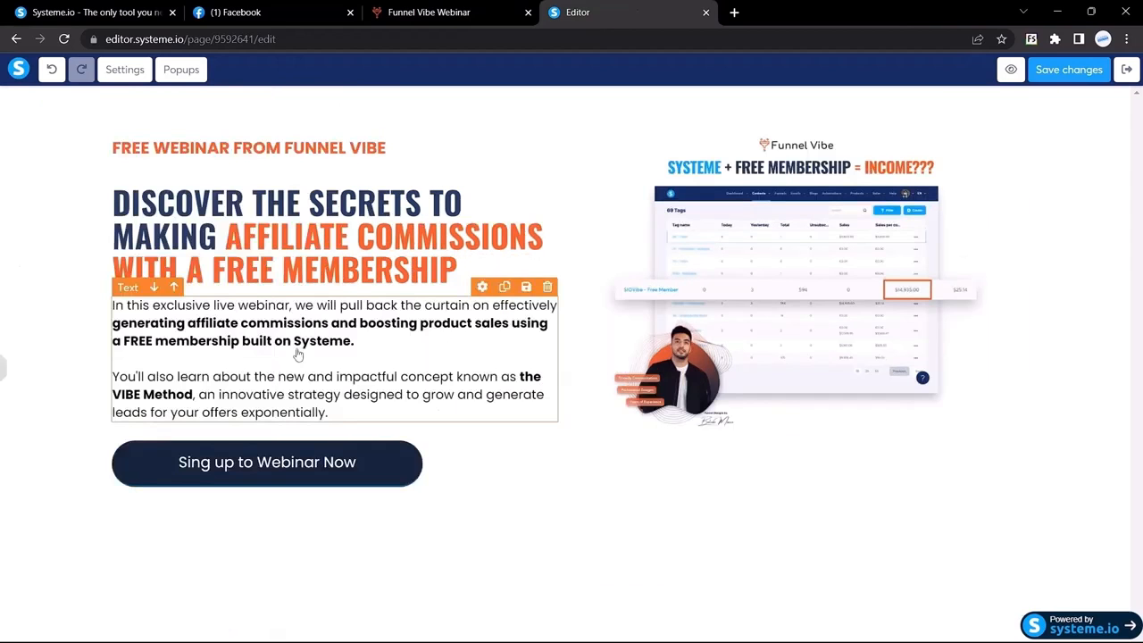
pyautogui.click(2, 366)
# Open and close the signup popup on the Funnel Vibe reference page
pyautogui.click(459, 11)
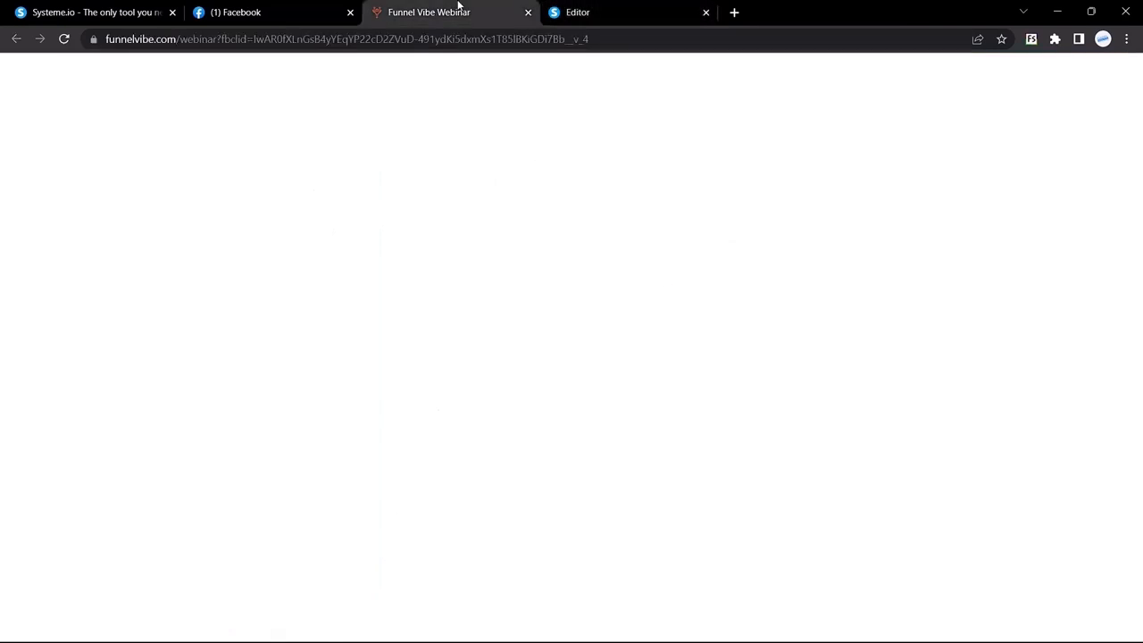
pyautogui.scroll(-1, 280, 432)
pyautogui.click(279, 431)
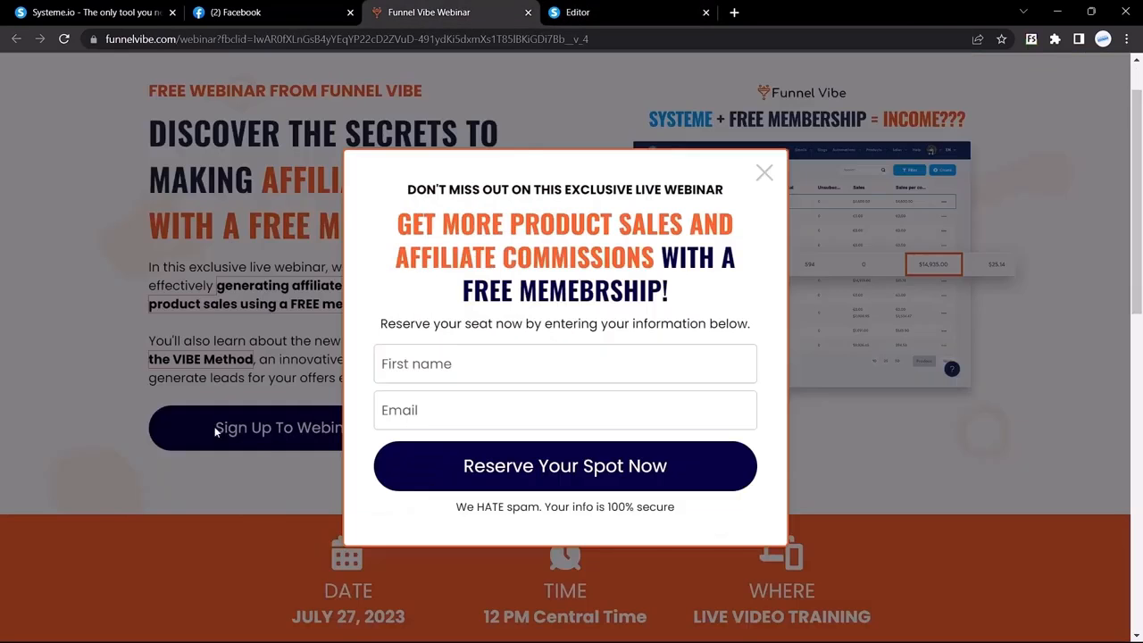
pyautogui.click(764, 172)
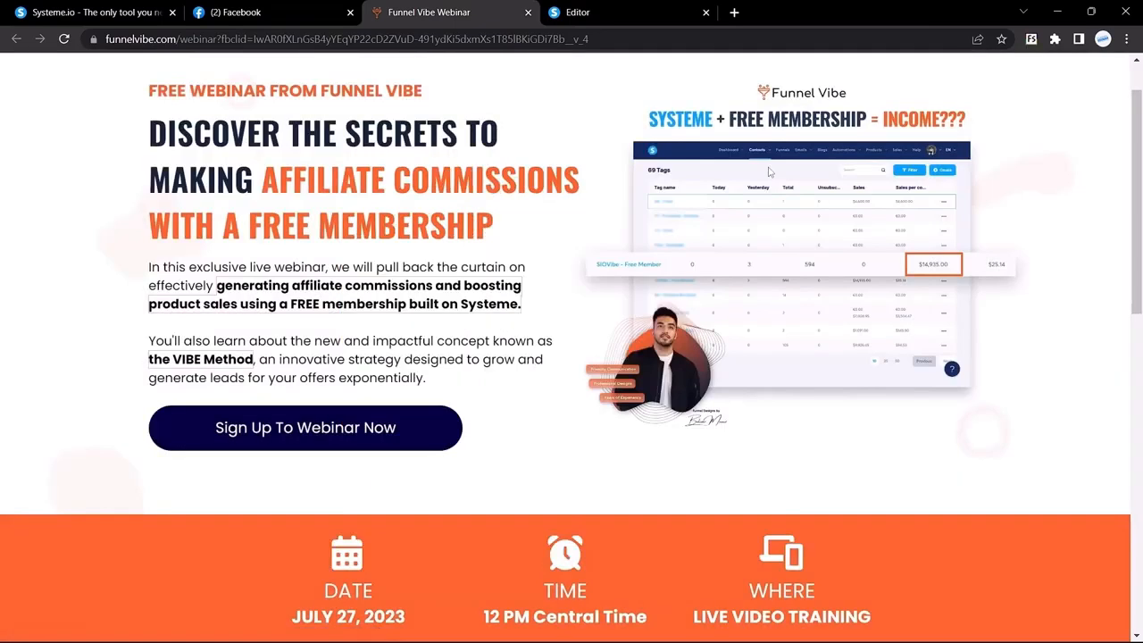
pyautogui.scroll(-5, 768, 172)
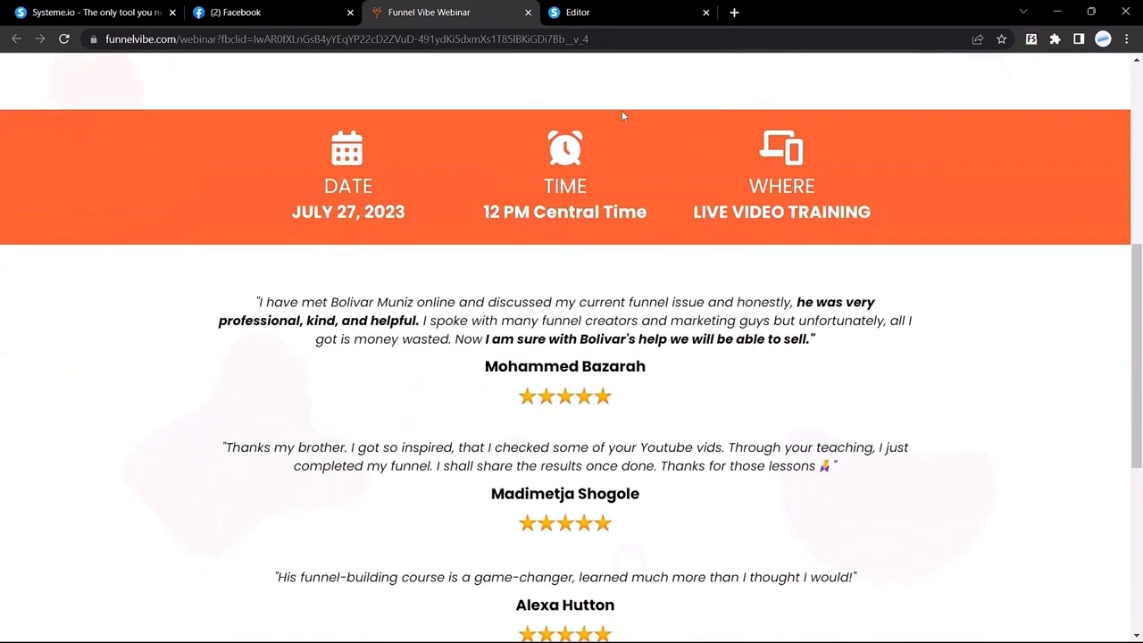
pyautogui.scroll(2, 622, 114)
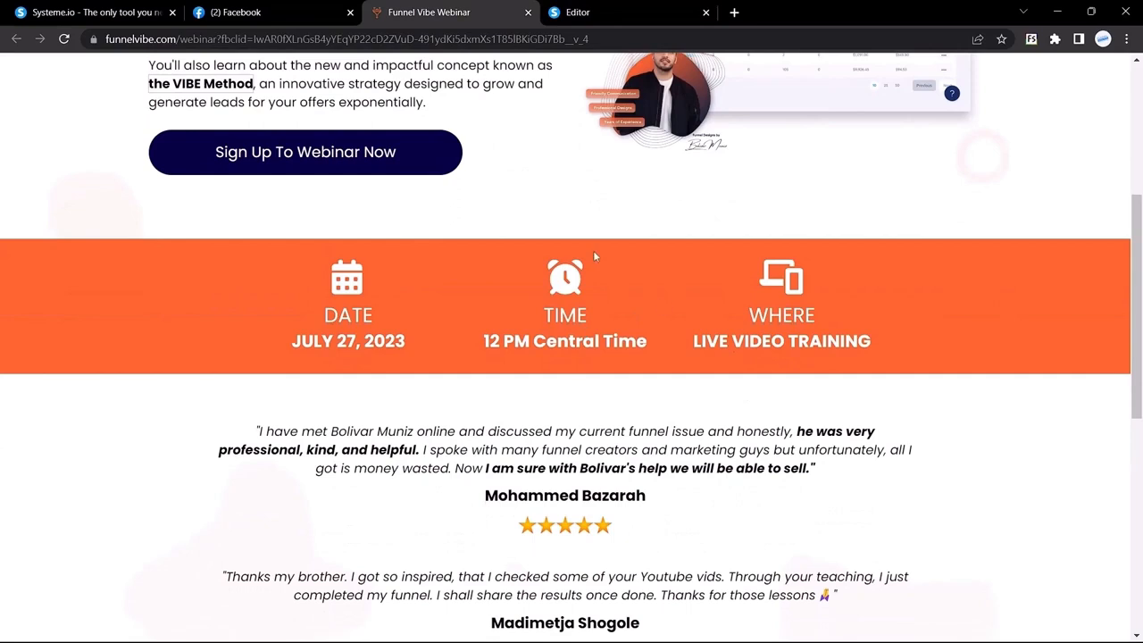
# Inspect the reference's orange DATE, TIME and WHERE band text, then return to the editor
pyautogui.click(558, 13)
pyautogui.click(533, 16)
pyautogui.moveTo(306, 275); pyautogui.dragTo(243, 314)
pyautogui.click(749, 314)
pyautogui.click(598, 9)
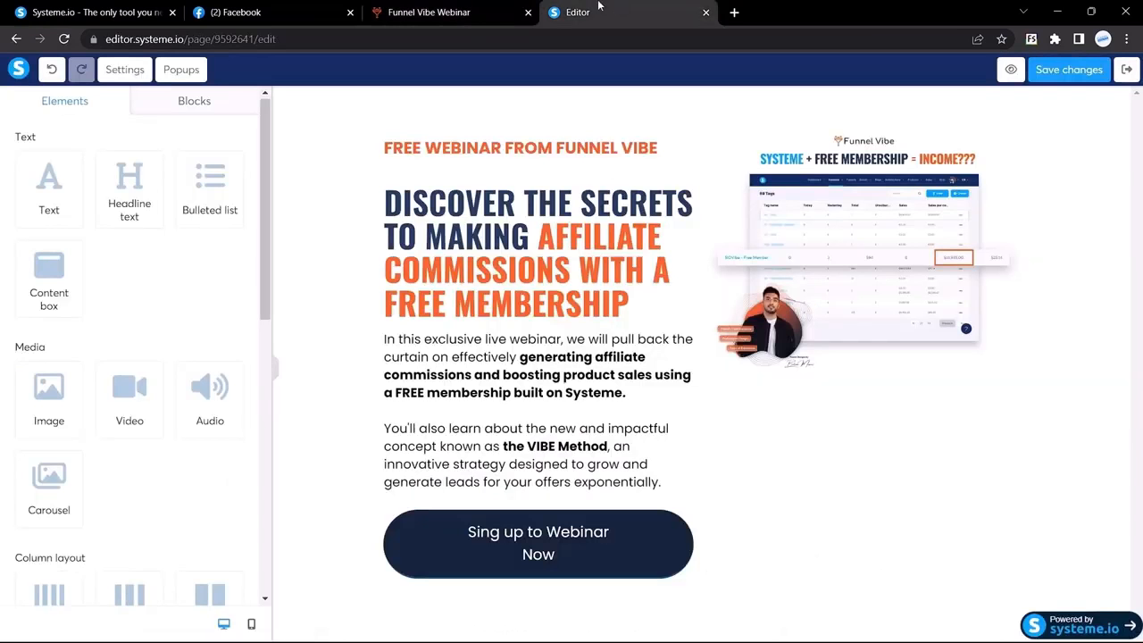
pyautogui.click(459, 11)
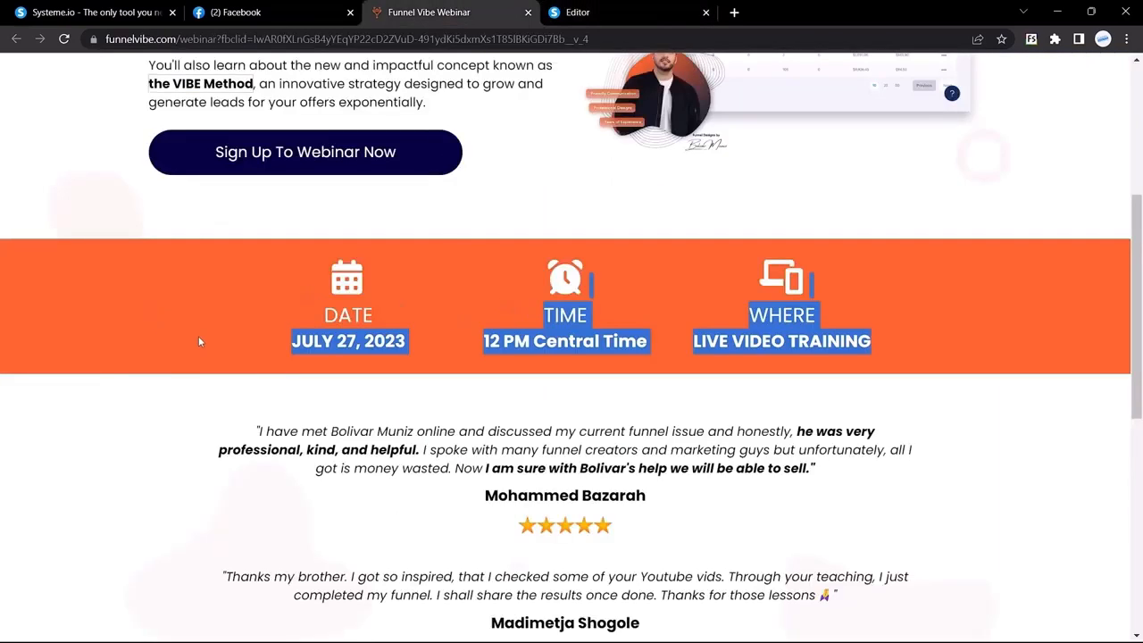
pyautogui.click(199, 335)
pyautogui.moveTo(284, 259); pyautogui.dragTo(786, 314)
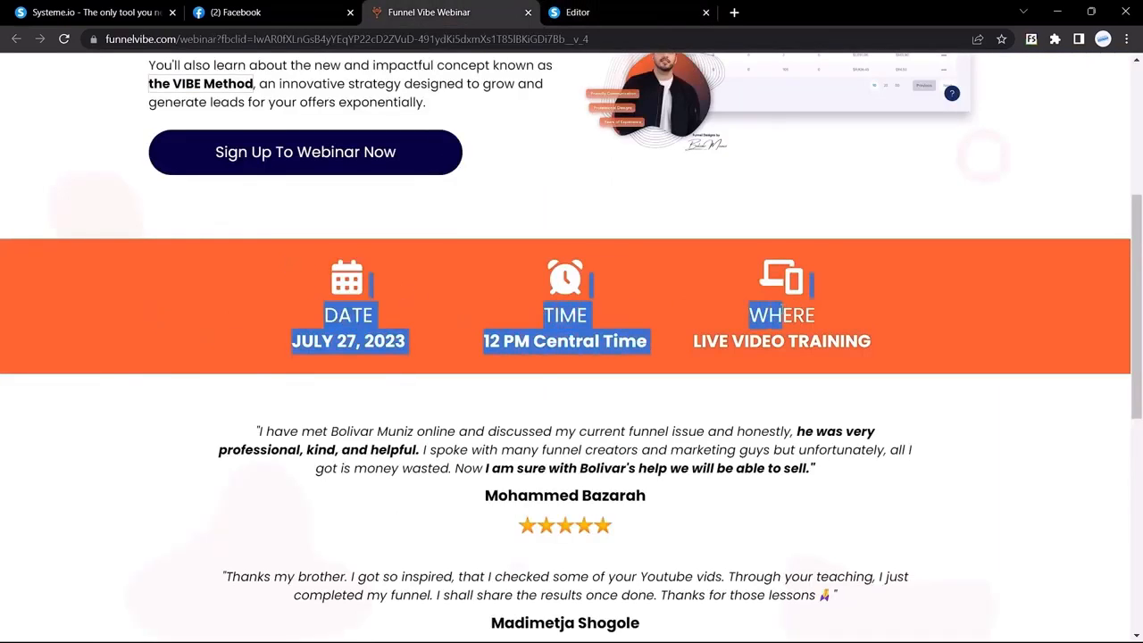
pyautogui.click(440, 287)
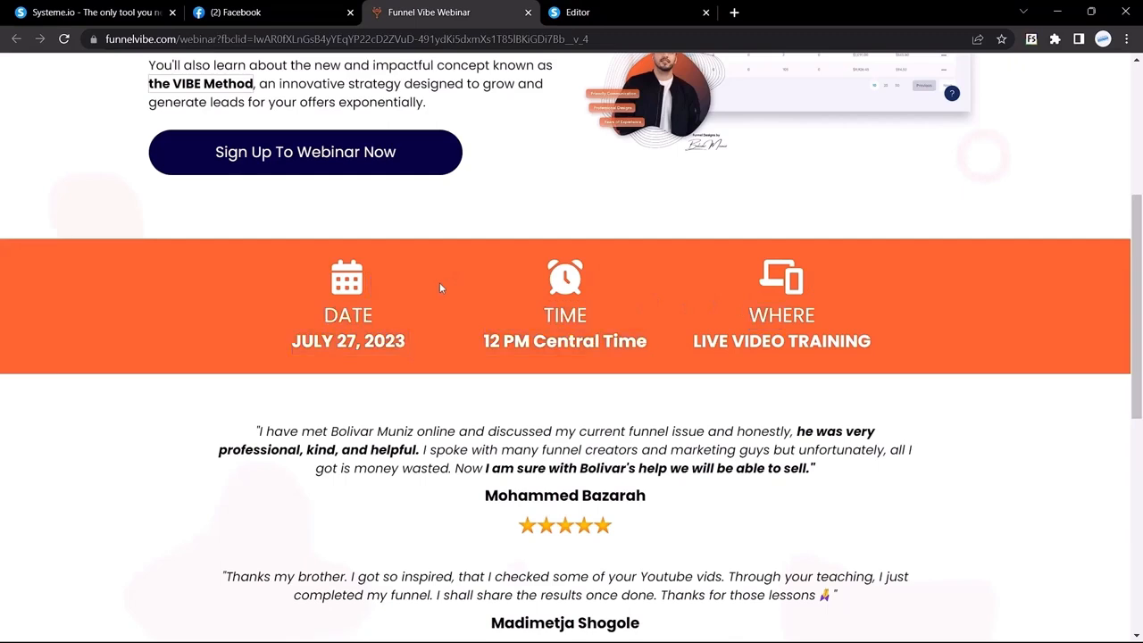
pyautogui.hotkey('ctrl', 'Tab')
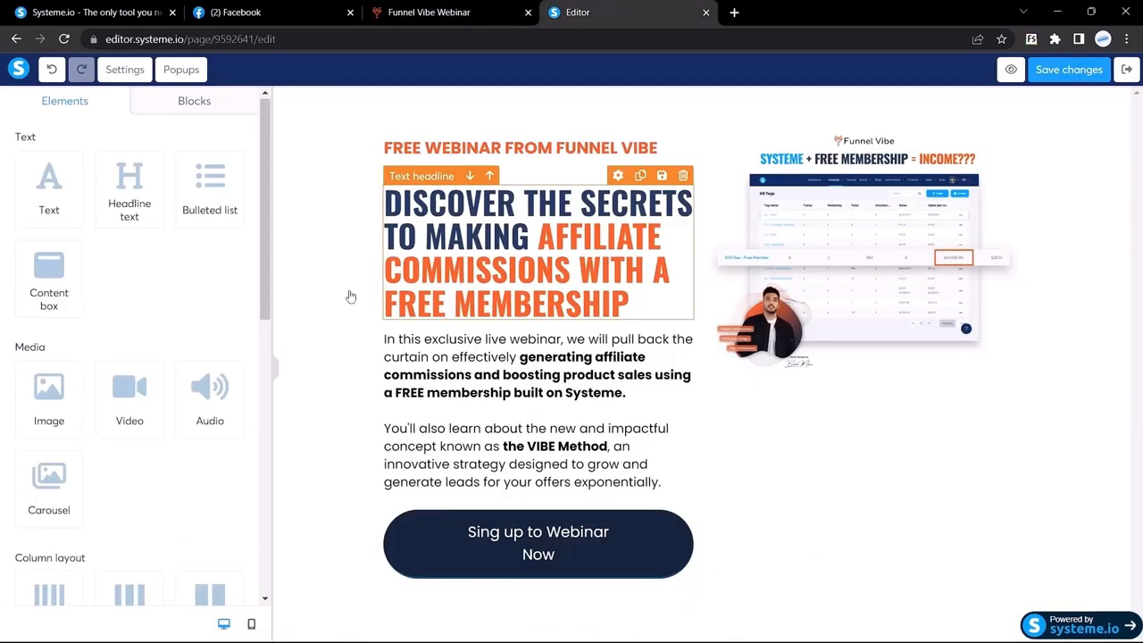
# Add a Section below the hero, remove the extra empty one, and open its settings
pyautogui.scroll(-4, 140, 221)
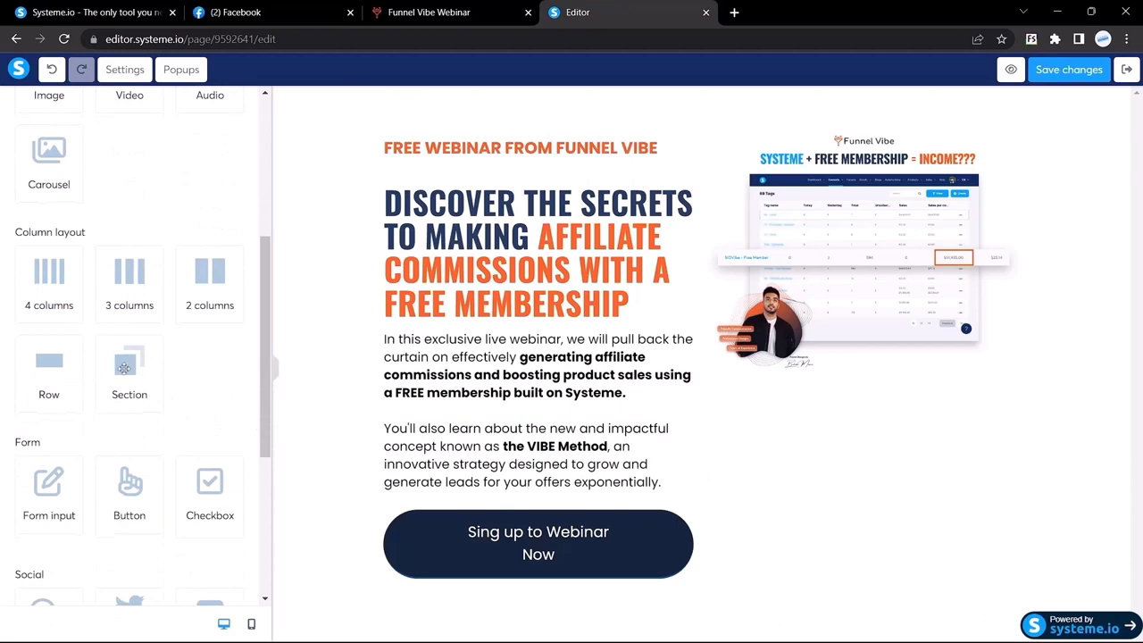
pyautogui.moveTo(124, 362); pyautogui.dragTo(511, 620)
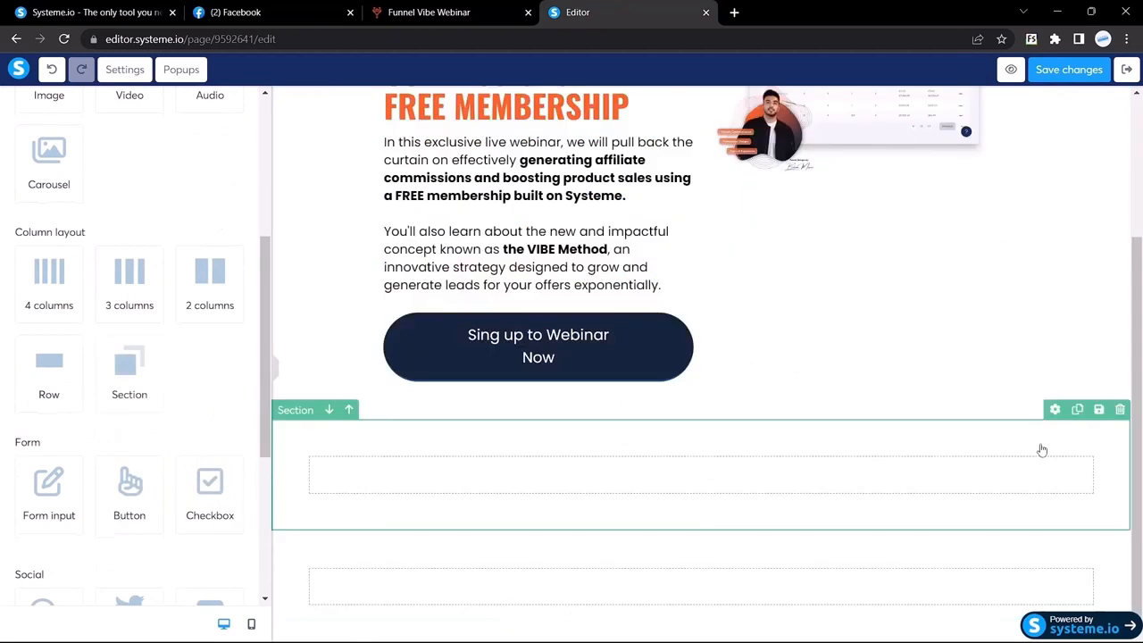
pyautogui.click(1120, 411)
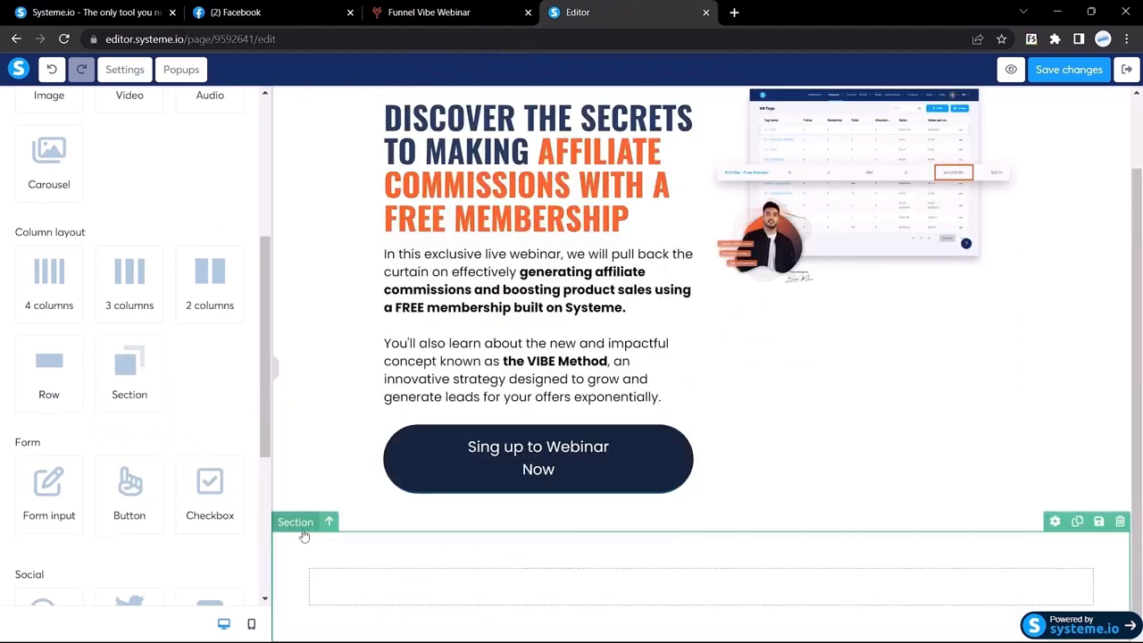
pyautogui.click(303, 534)
pyautogui.scroll(-2, 63, 375)
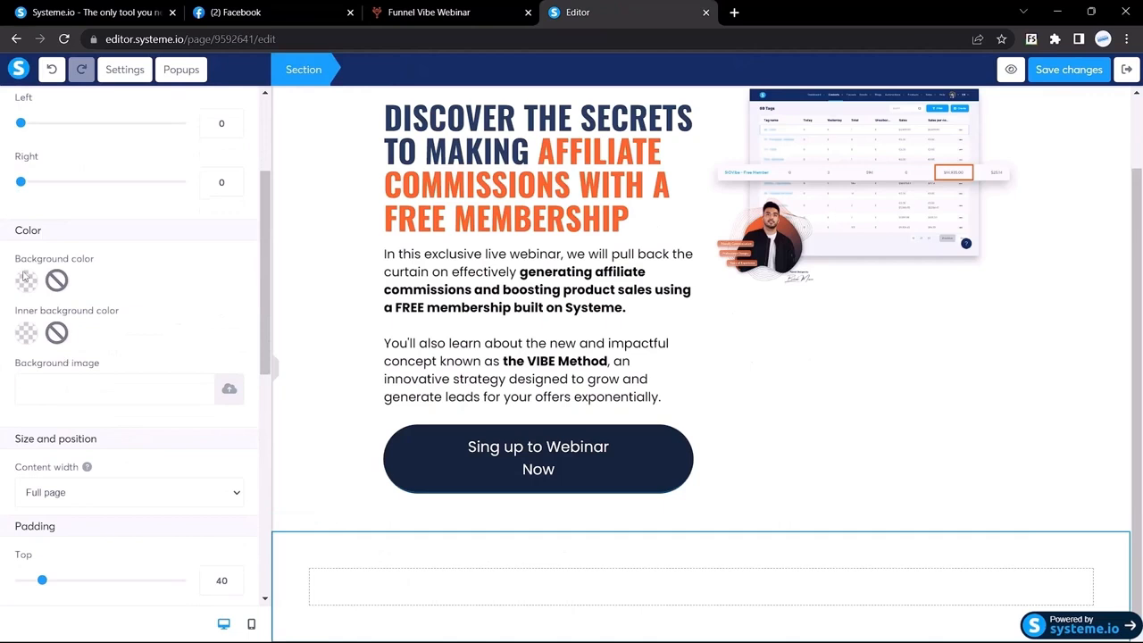
# Bring up the page menu on the Funnel Vibe reference to reach font info
pyautogui.click(500, 9)
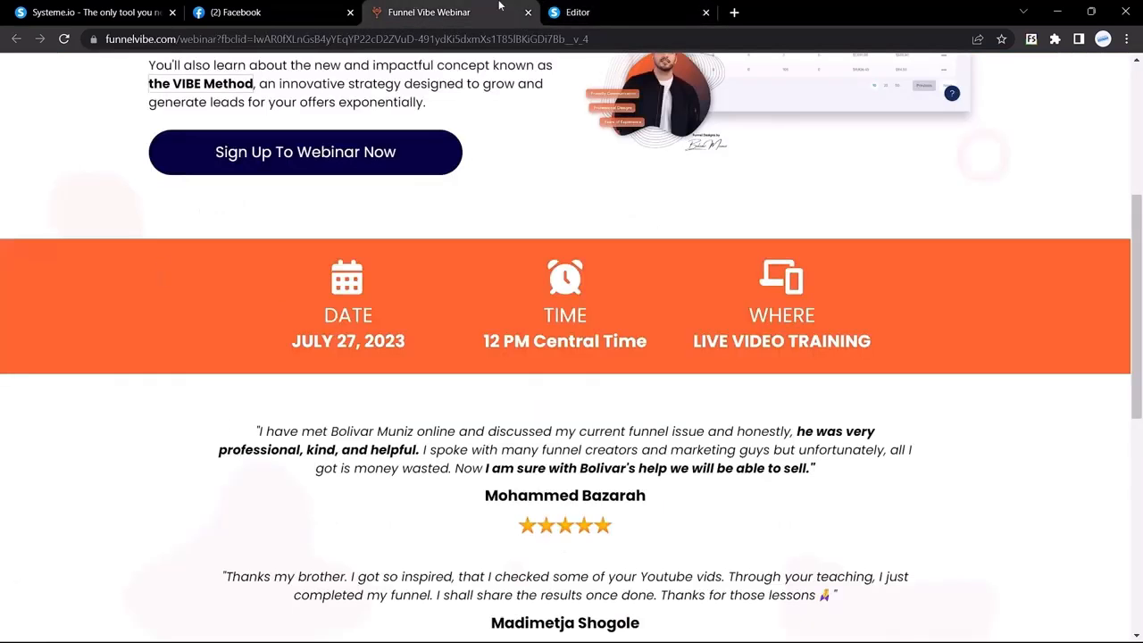
pyautogui.scroll(1, 250, 321)
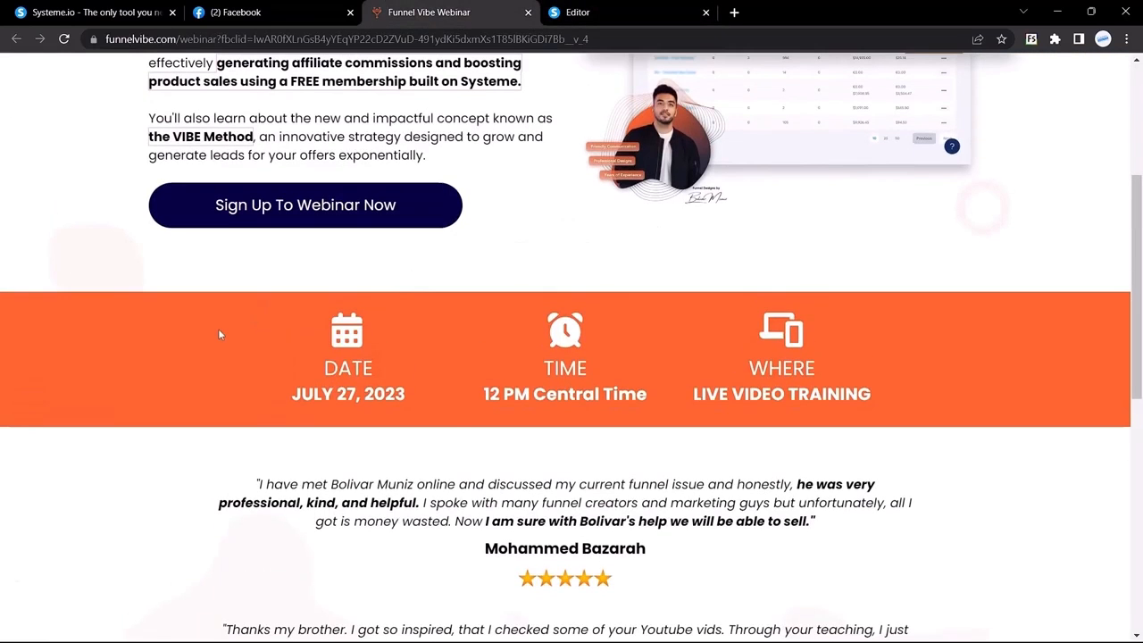
pyautogui.rightClick(219, 333)
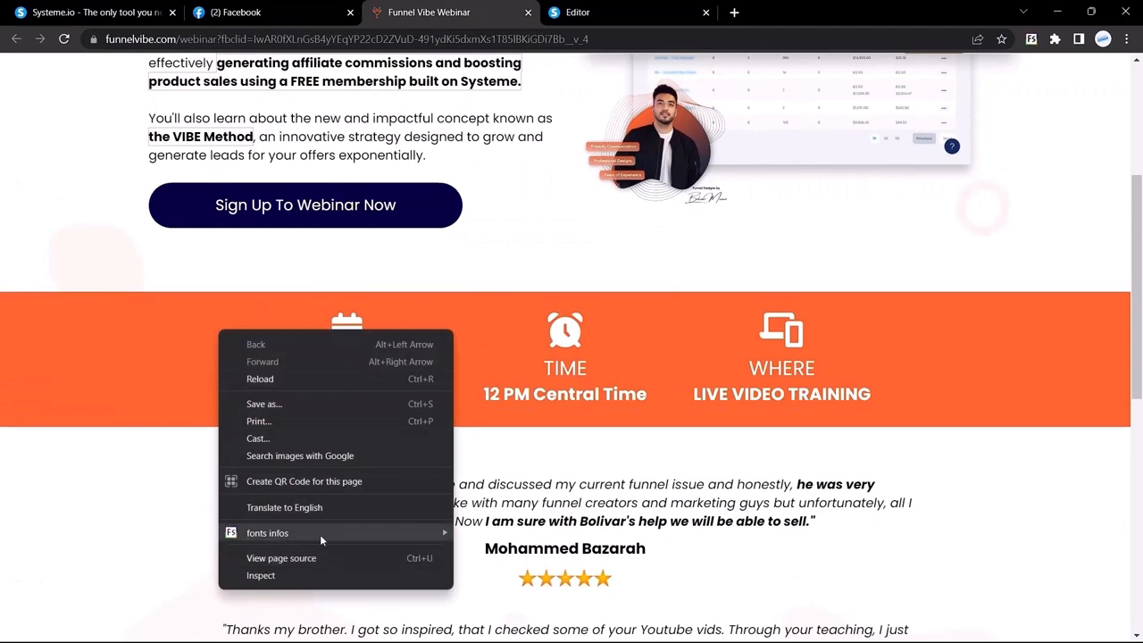
# Use the font info tool to copy the reference orange colour #ff642e
pyautogui.moveTo(325, 535)
pyautogui.click(487, 557)
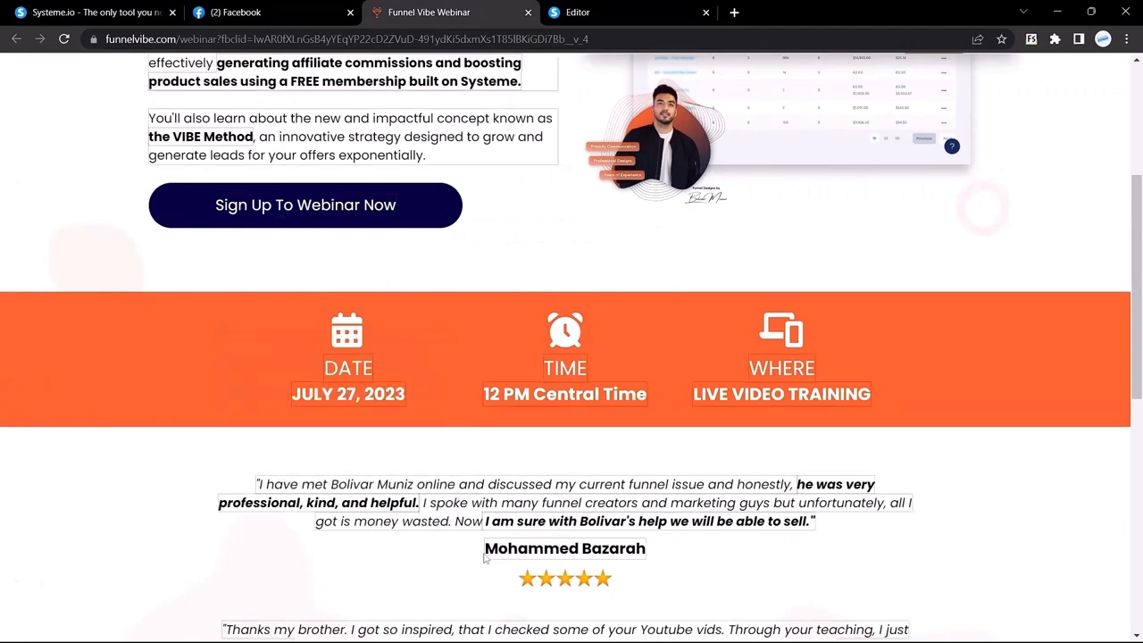
pyautogui.scroll(3, 423, 398)
pyautogui.moveTo(279, 249); pyautogui.dragTo(330, 250)
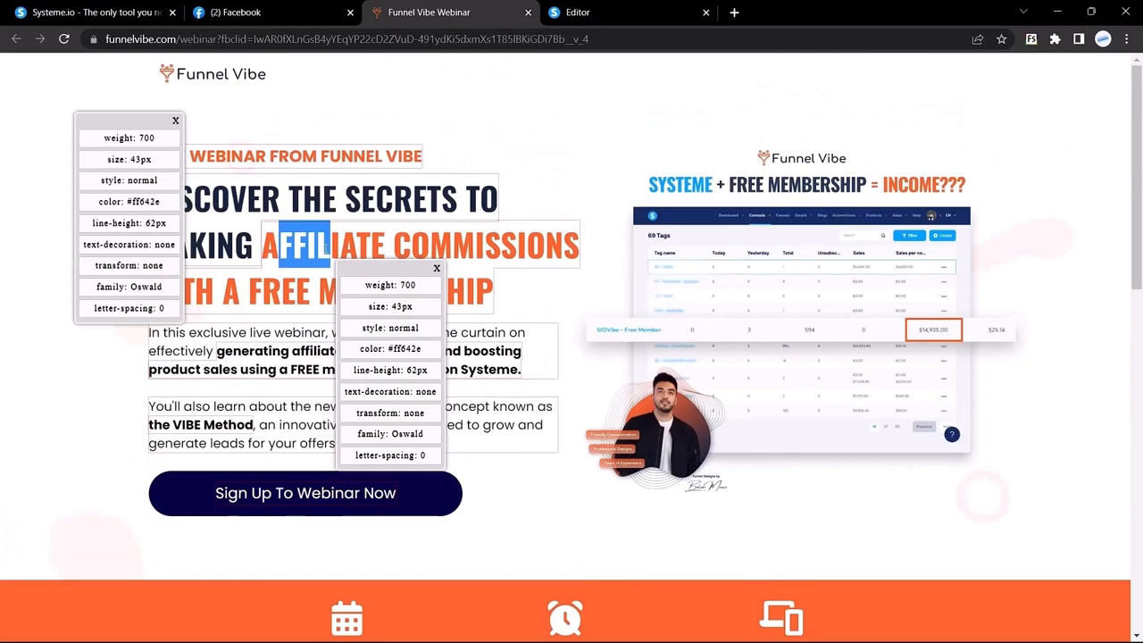
pyautogui.click(128, 204)
pyautogui.moveTo(128, 203); pyautogui.dragTo(172, 207)
pyautogui.hotkey('ctrl', 'c')
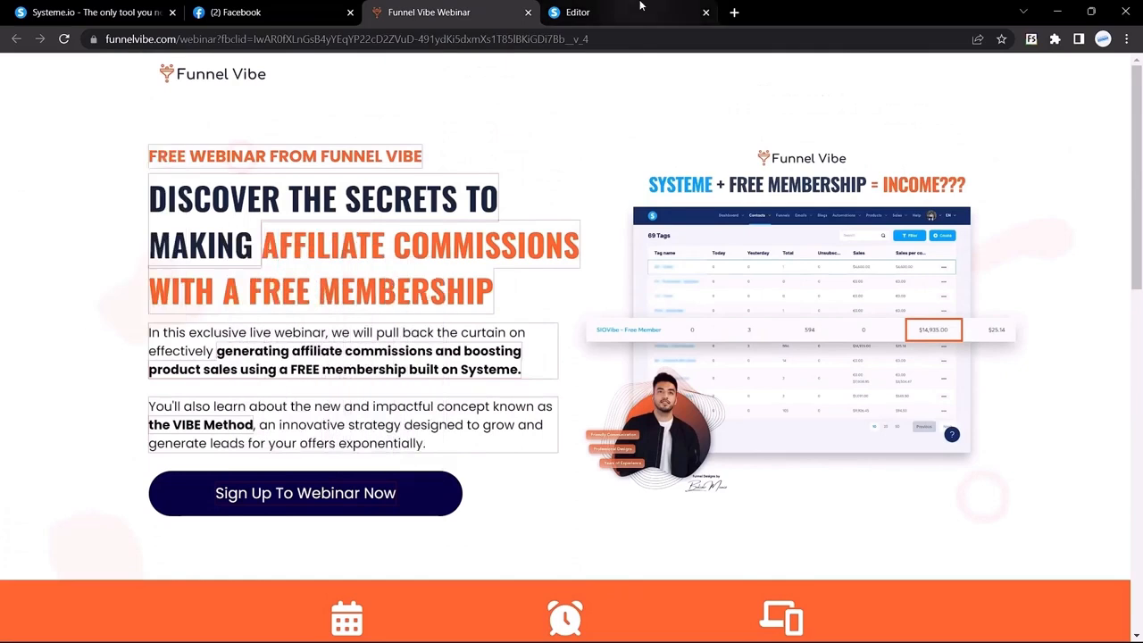
pyautogui.click(640, 9)
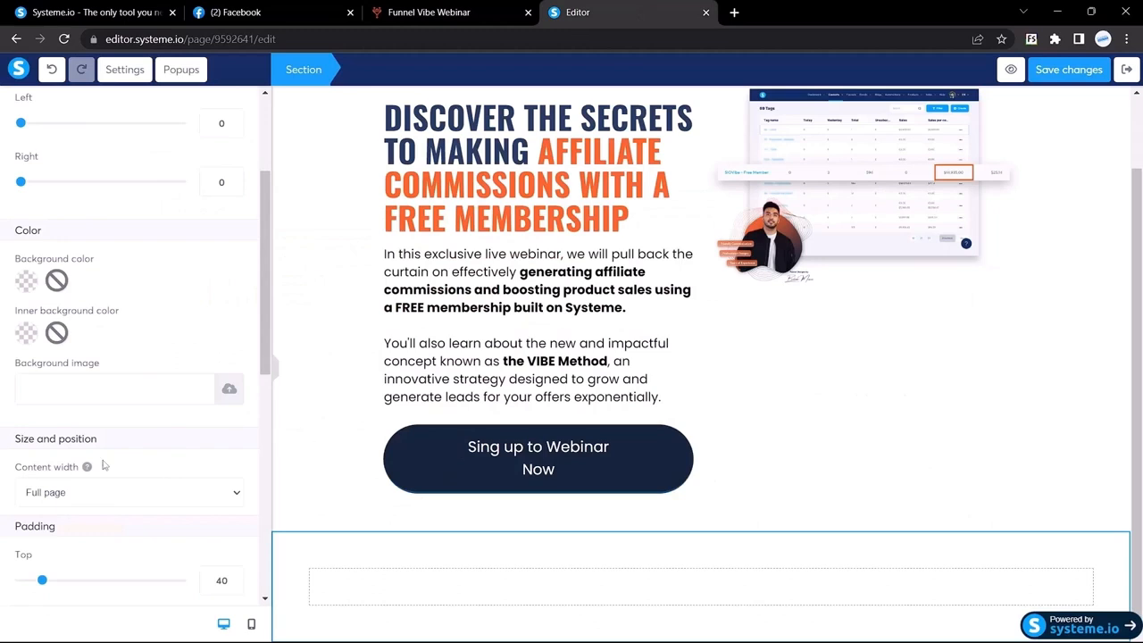
# Paste #ff642e as the new section's background colour
pyautogui.scroll(-1, 24, 274)
pyautogui.click(26, 252)
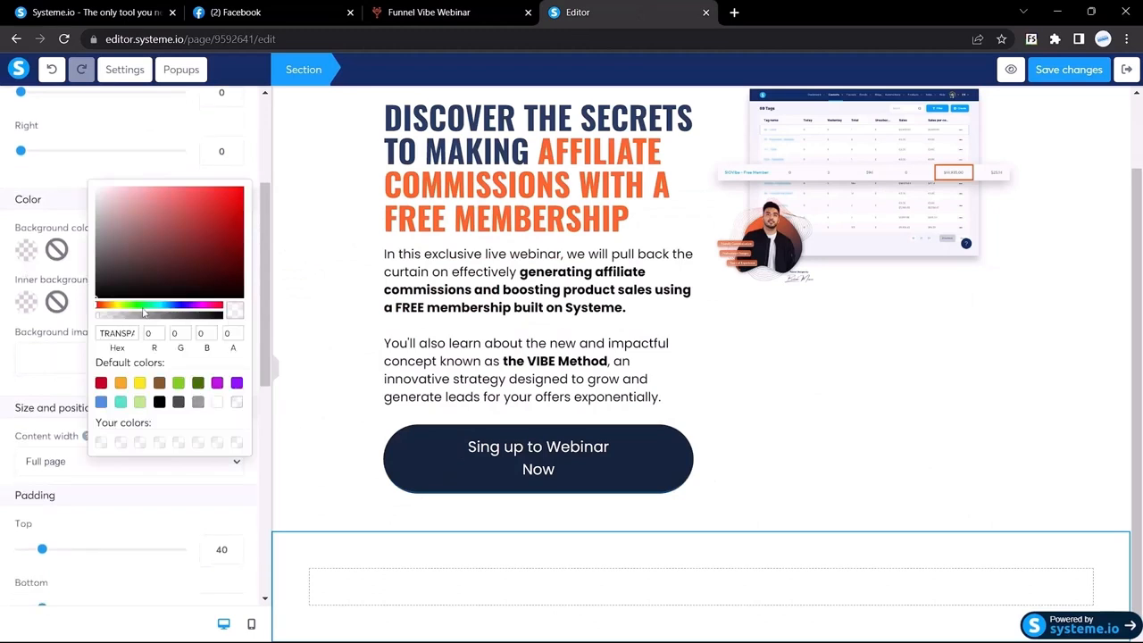
pyautogui.doubleClick(112, 330)
pyautogui.hotkey('ctrl', 'v')
pyautogui.press('BackSpace')
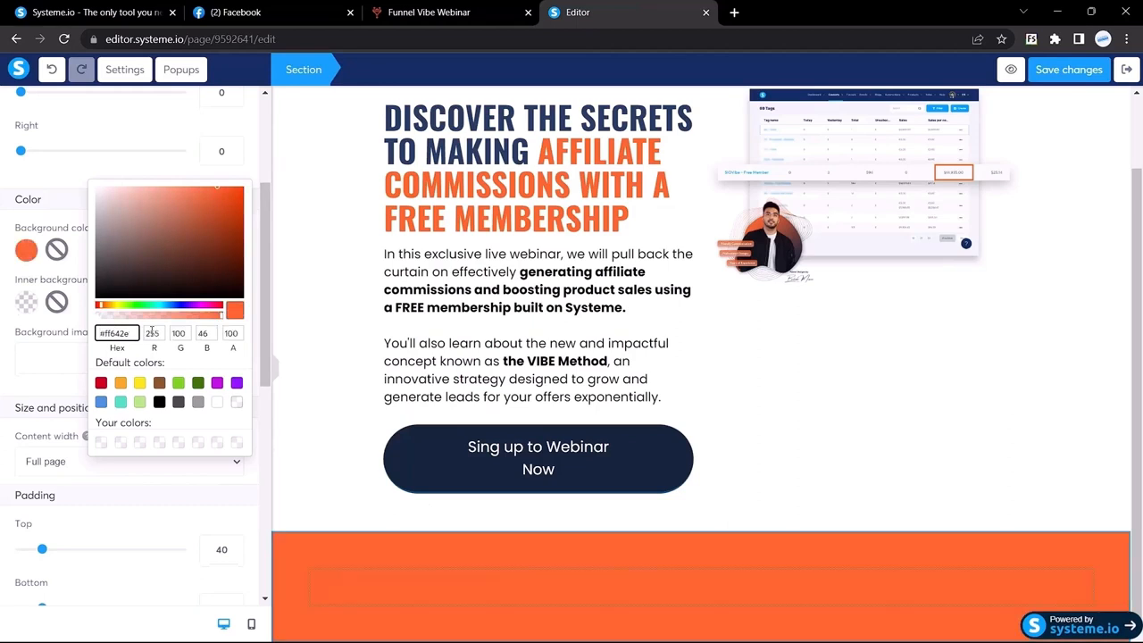
pyautogui.click(89, 178)
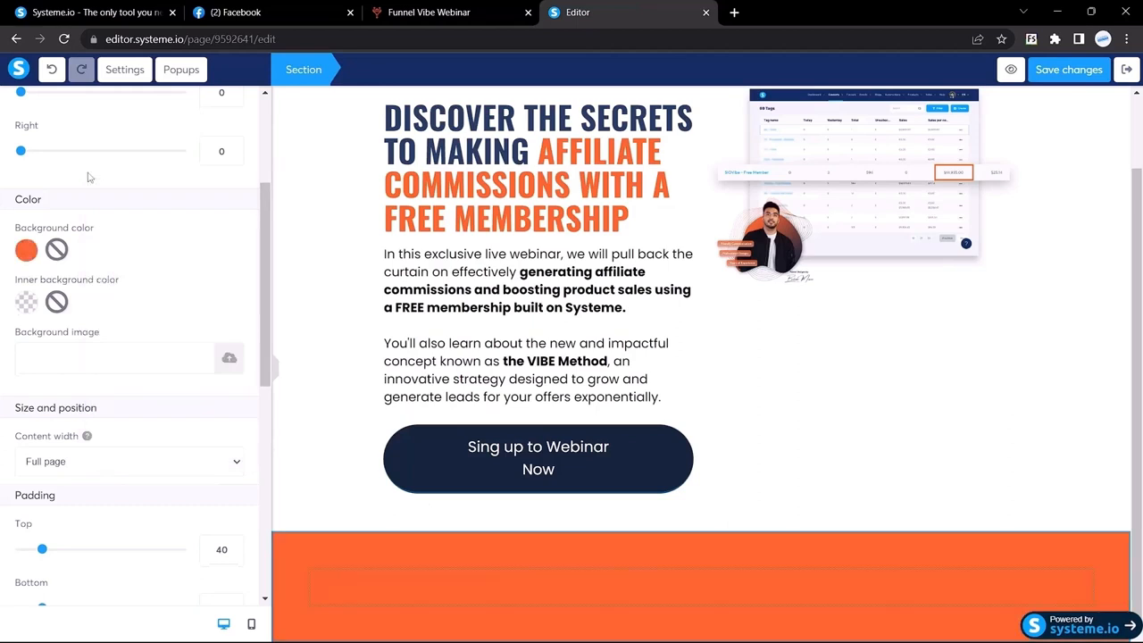
pyautogui.scroll(-1, 169, 375)
pyautogui.click(446, 12)
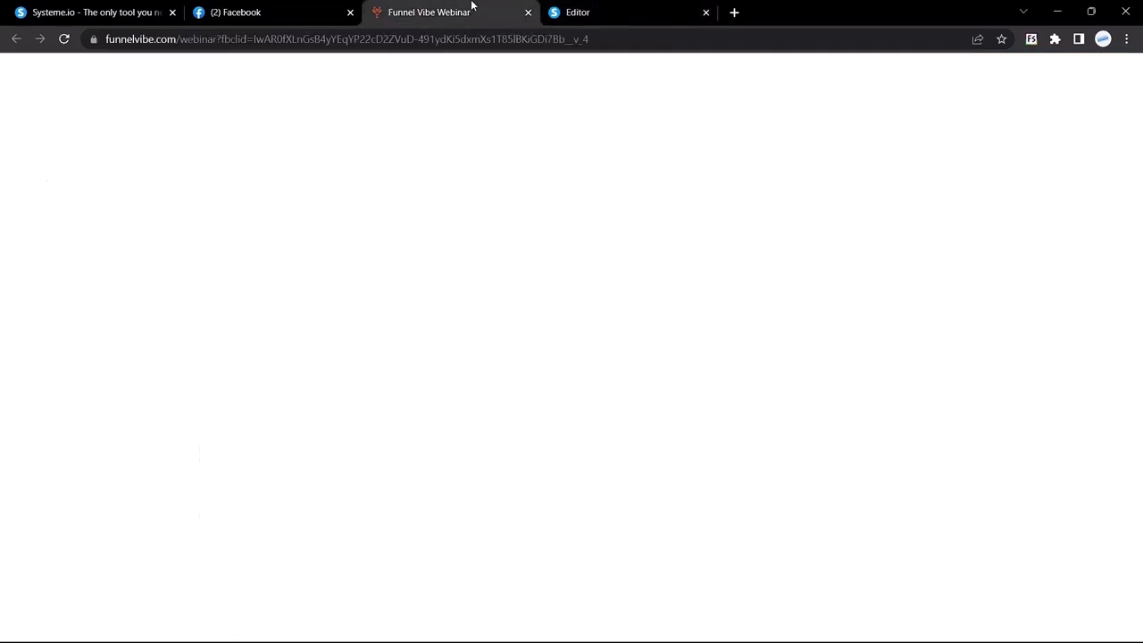
# Place a three-column row inside the orange section
pyautogui.scroll(-3, 445, 430)
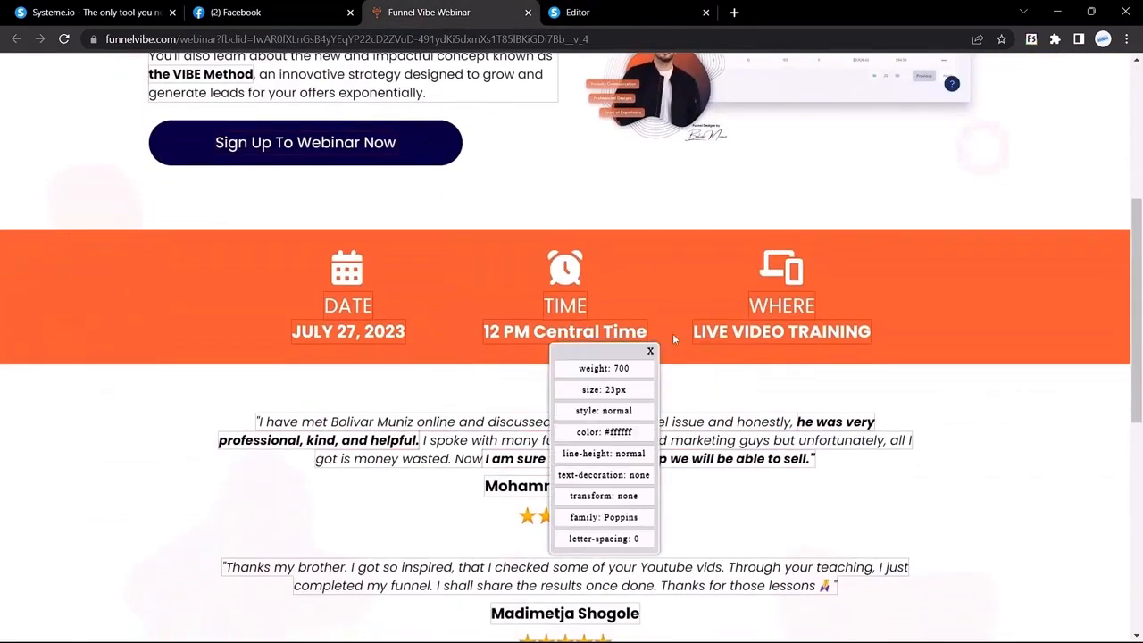
pyautogui.click(618, 6)
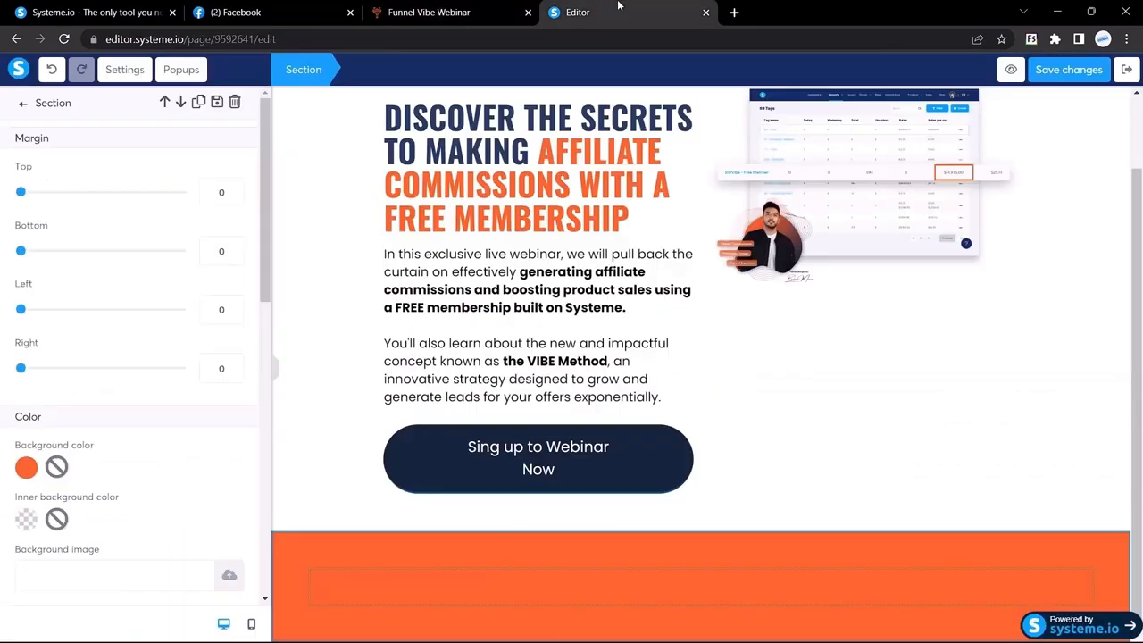
pyautogui.click(22, 104)
pyautogui.scroll(-3, 96, 373)
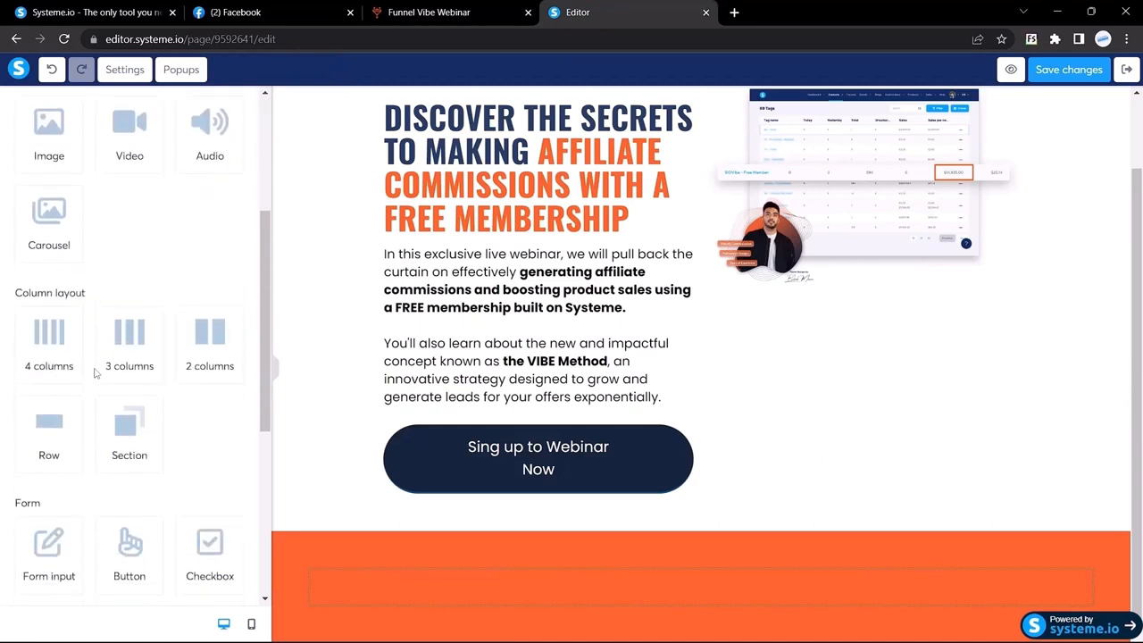
pyautogui.moveTo(128, 340); pyautogui.dragTo(469, 585)
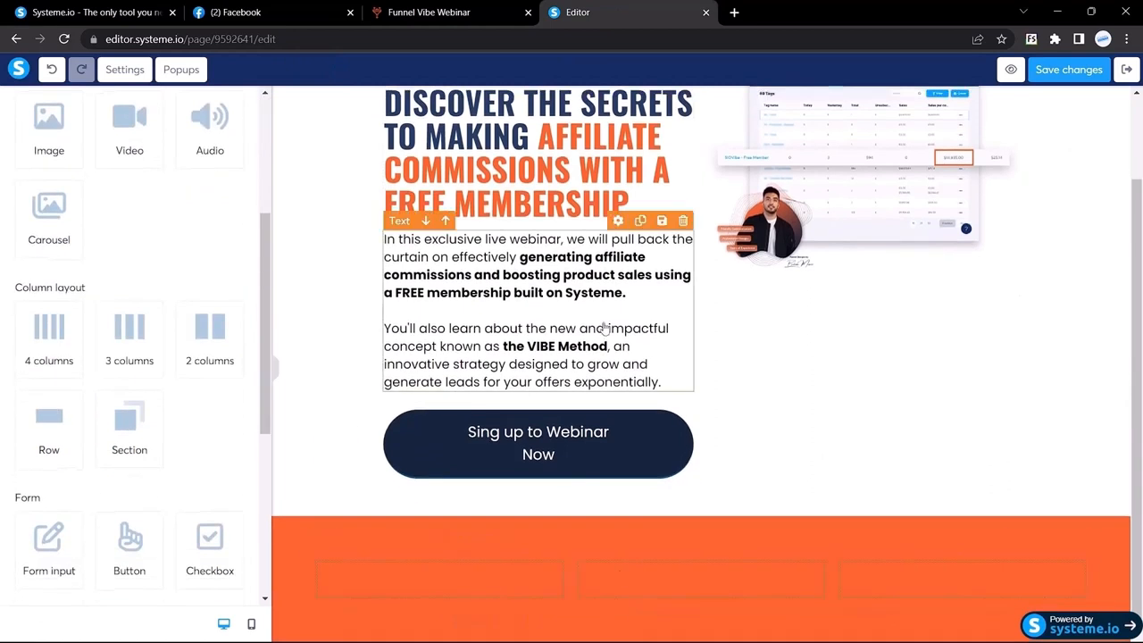
pyautogui.click(452, 9)
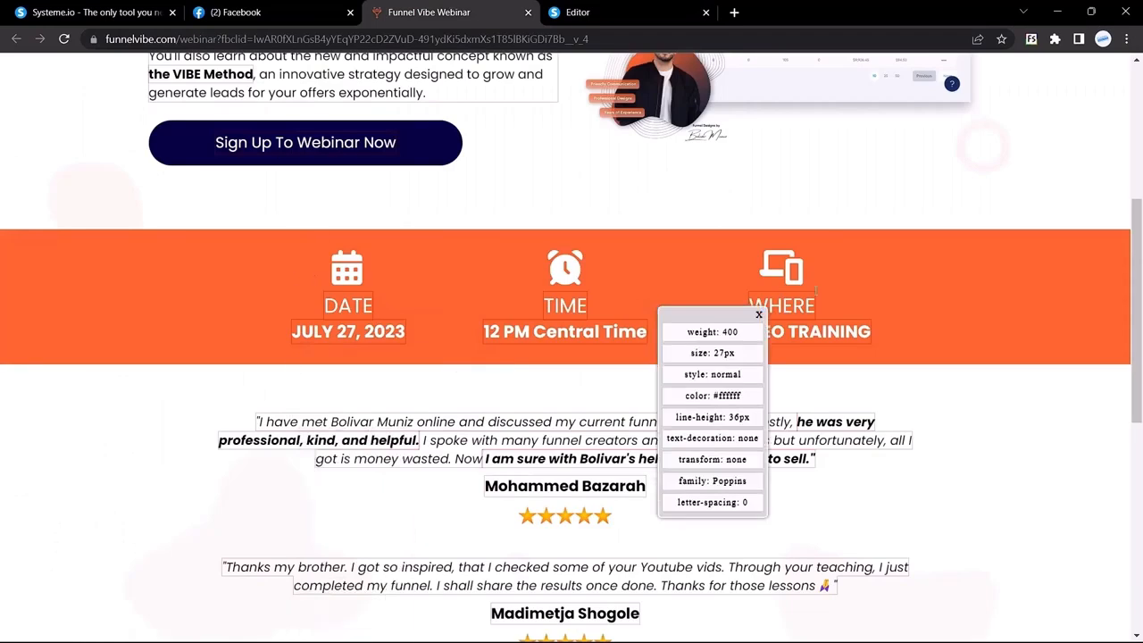
pyautogui.click(625, 13)
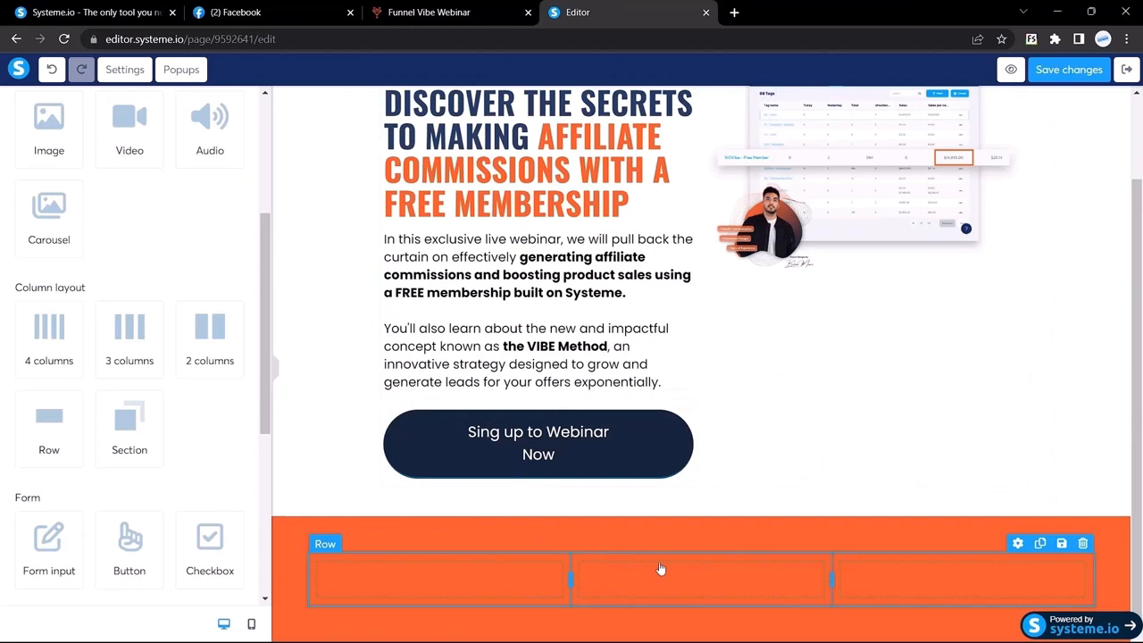
# Give the row left and right margins of 200
pyautogui.click(330, 555)
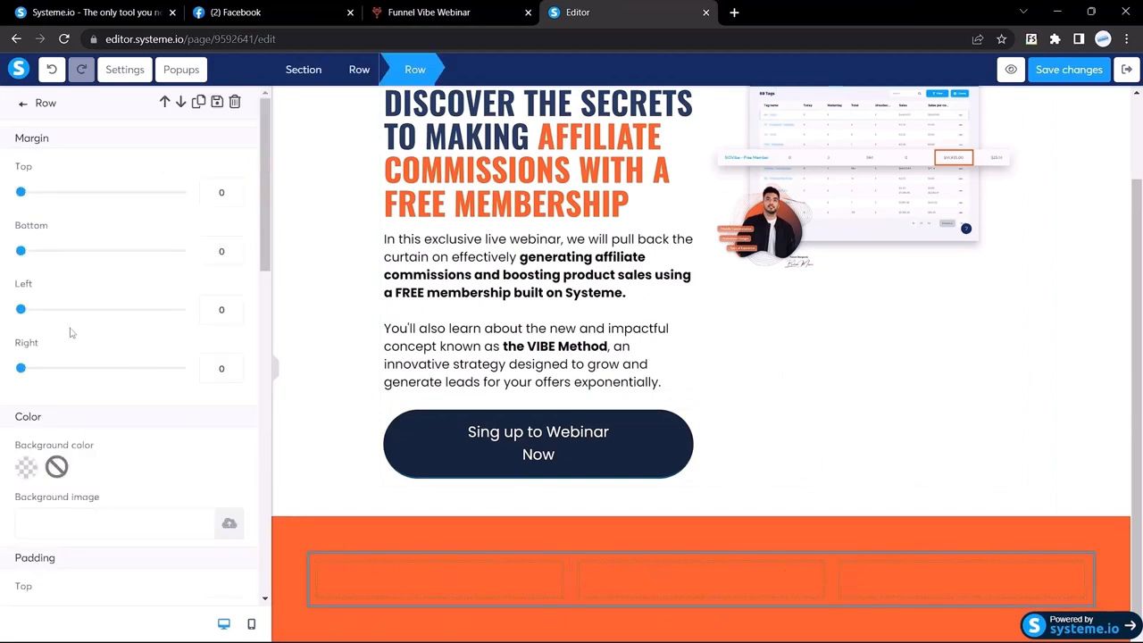
pyautogui.doubleClick(220, 309)
pyautogui.write('200')
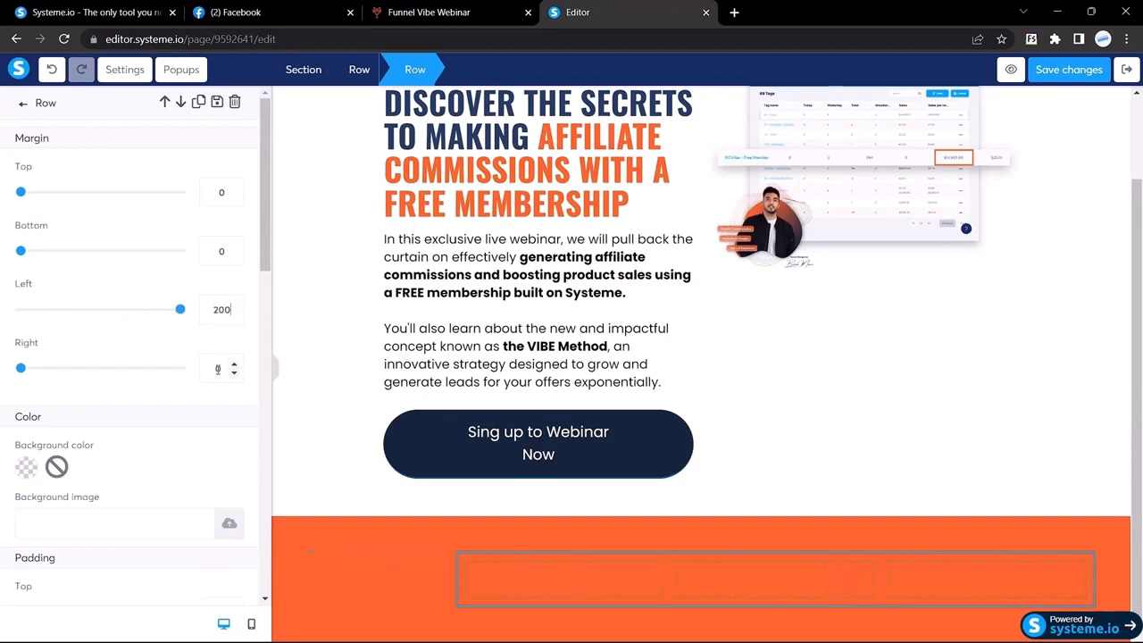
pyautogui.write('200')
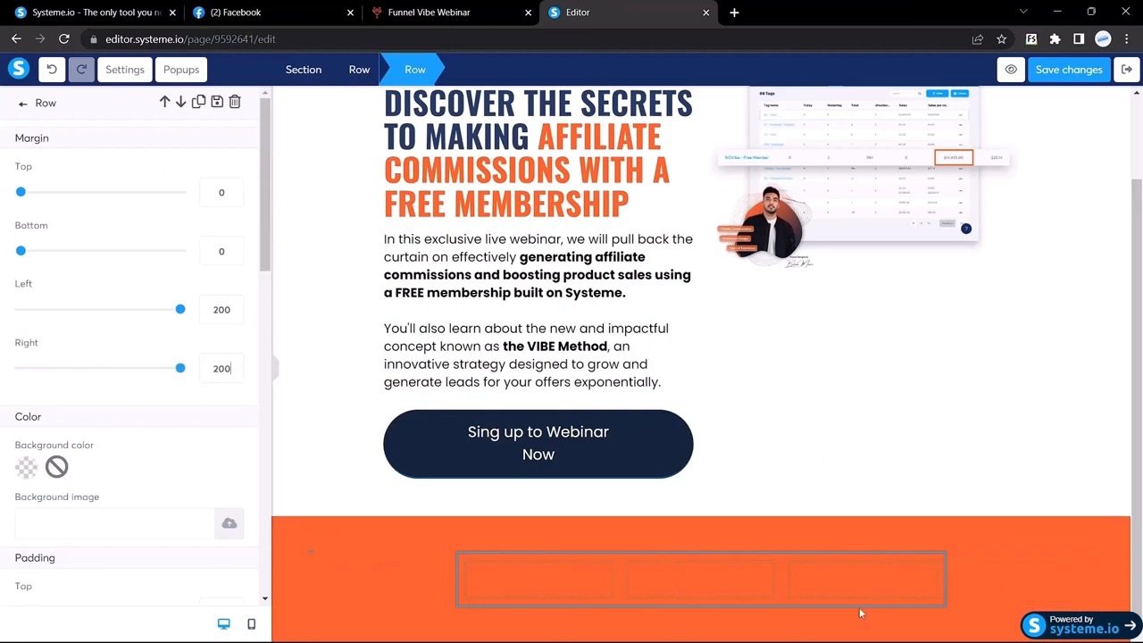
pyautogui.click(446, 12)
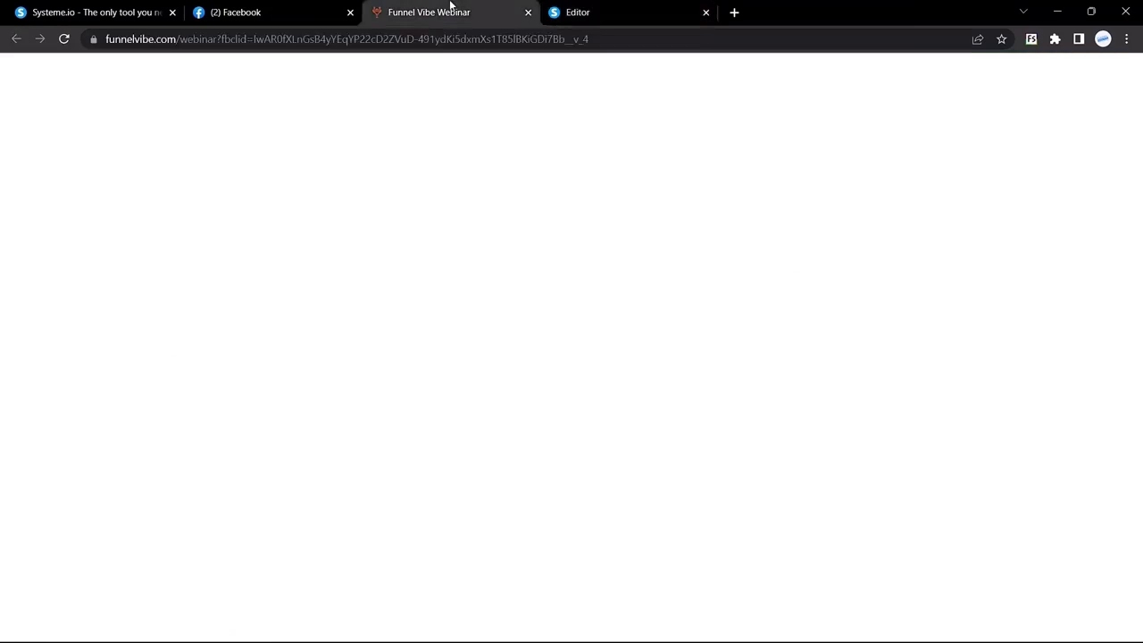
# Inspect the reference DATE label's font details with the font info tool
pyautogui.rightClick(354, 273)
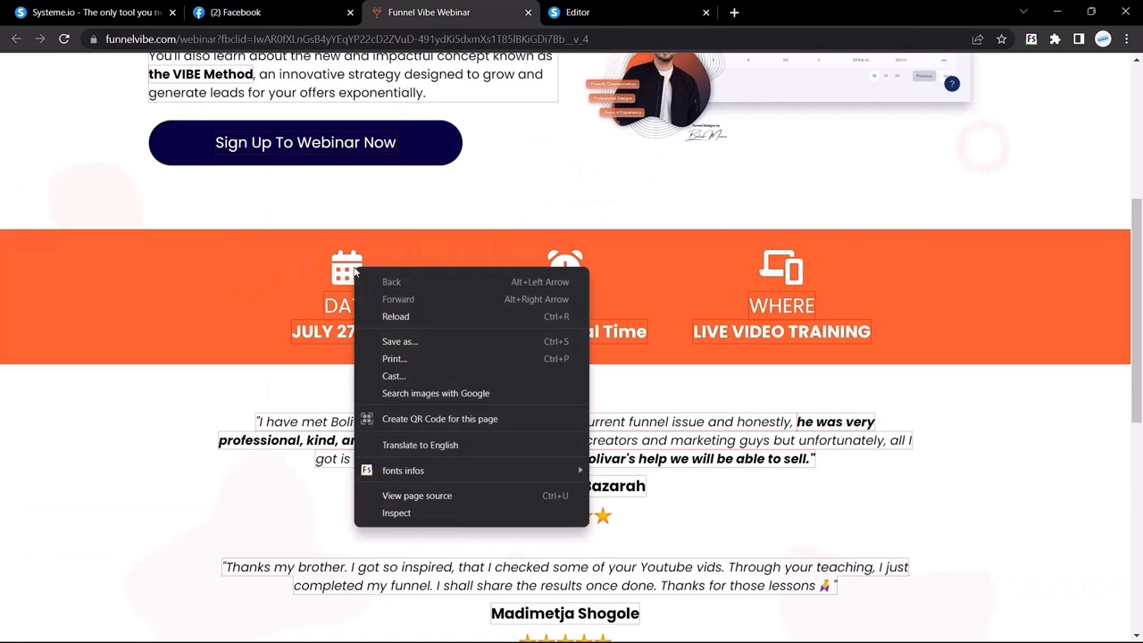
pyautogui.click(354, 268)
pyautogui.rightClick(347, 270)
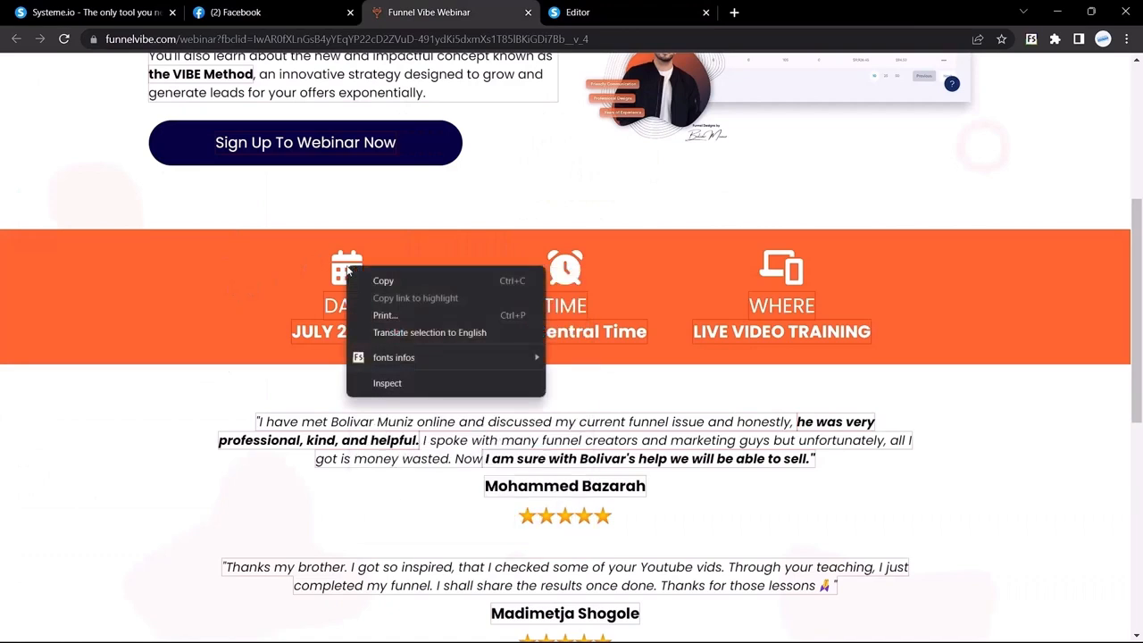
pyautogui.click(552, 265)
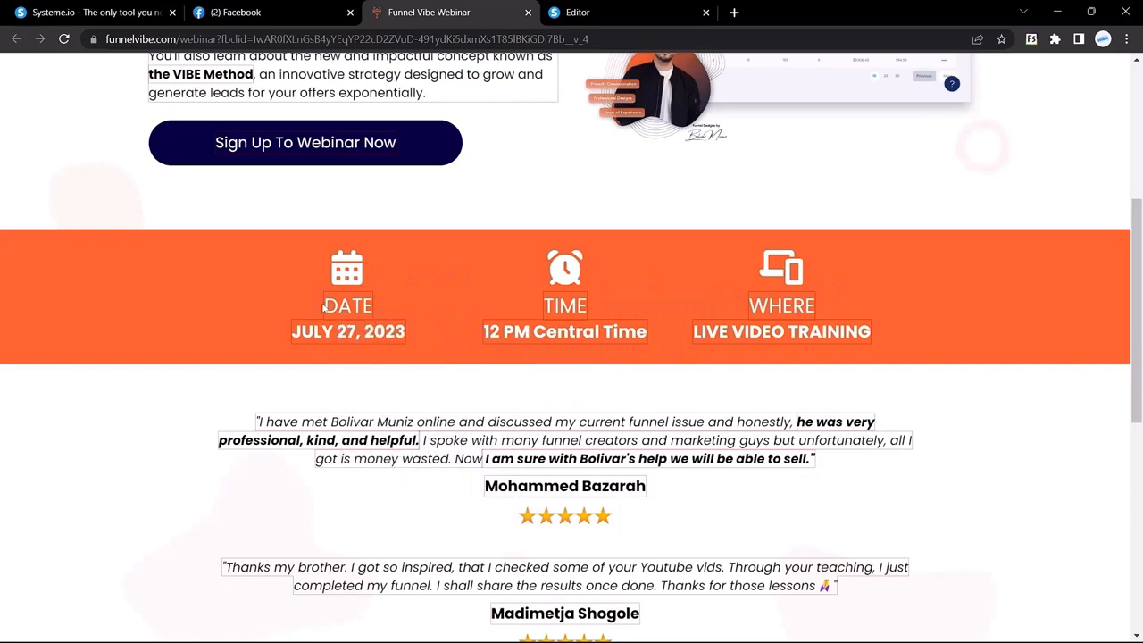
pyautogui.moveTo(324, 307); pyautogui.dragTo(376, 313)
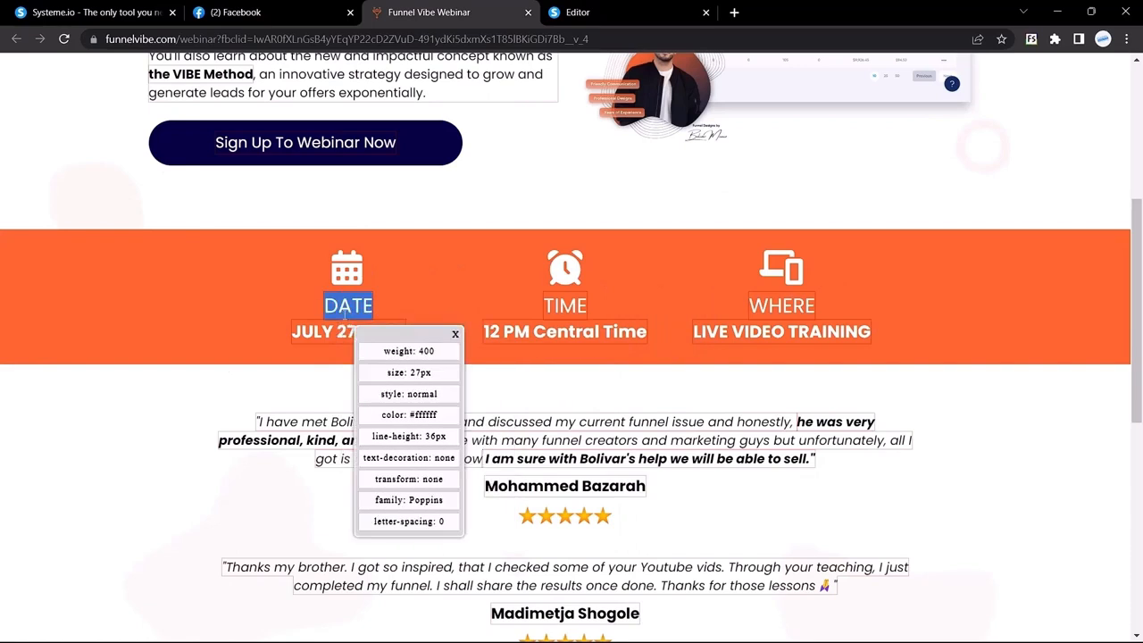
pyautogui.moveTo(462, 439); pyautogui.dragTo(183, 222)
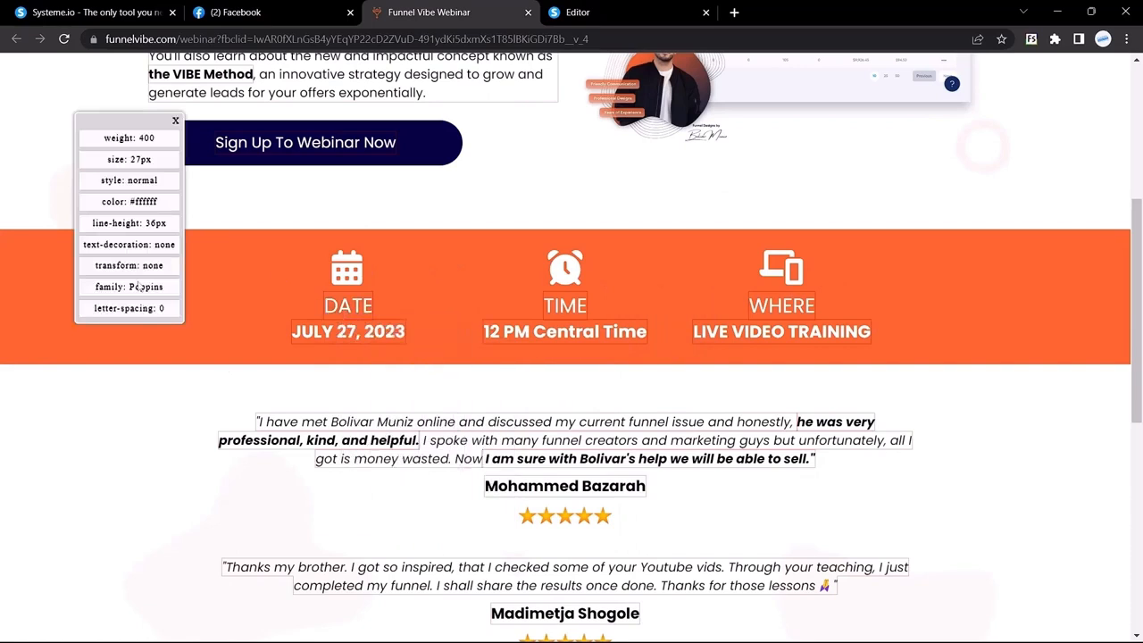
# Add a Headline to the first column of the orange row and recheck the reference date font
pyautogui.click(649, 6)
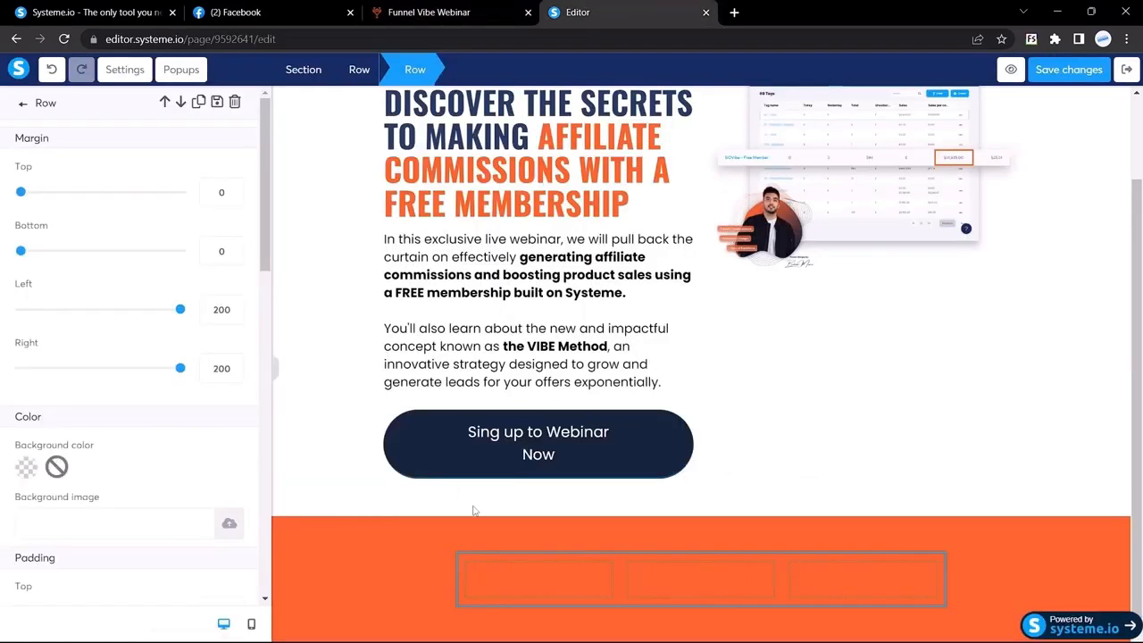
pyautogui.click(25, 107)
pyautogui.moveTo(130, 183); pyautogui.dragTo(537, 548)
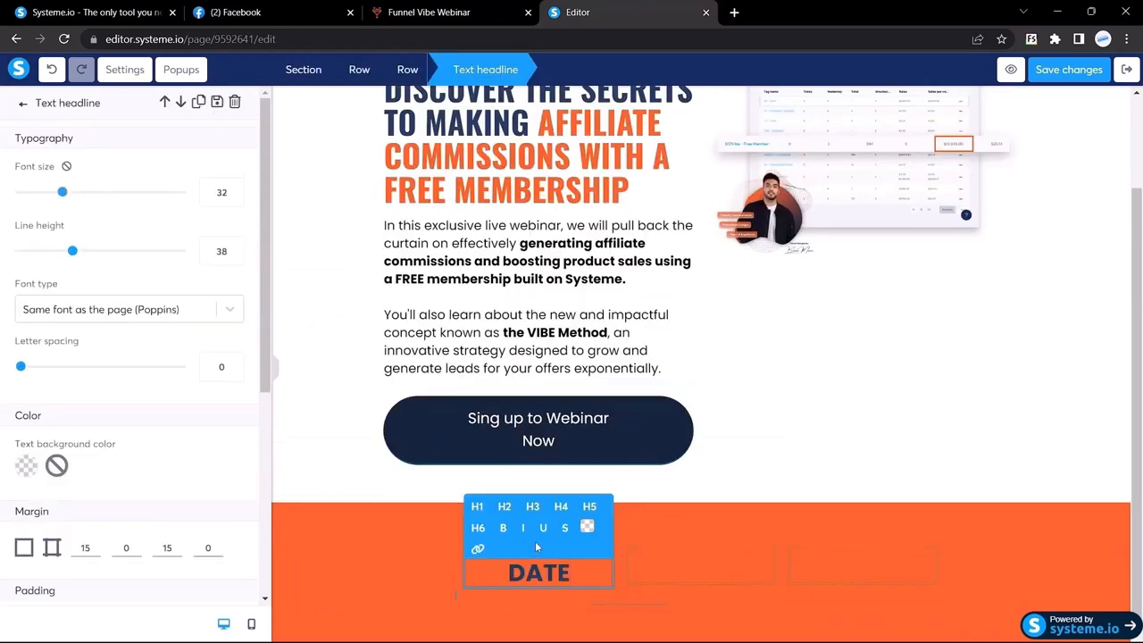
pyautogui.click(464, 10)
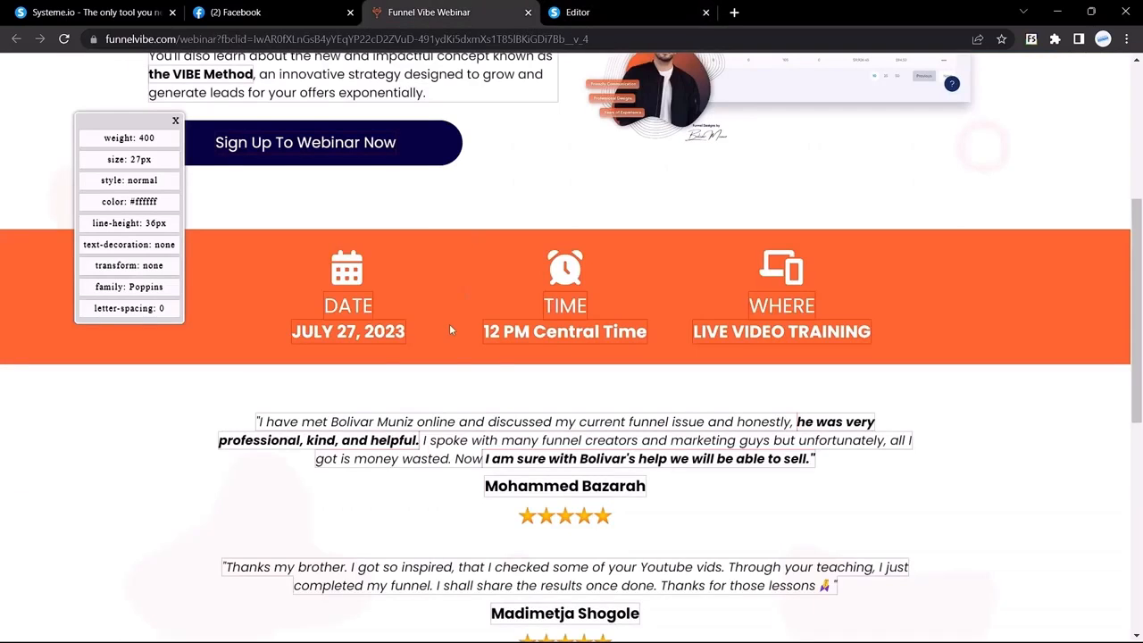
pyautogui.click(450, 323)
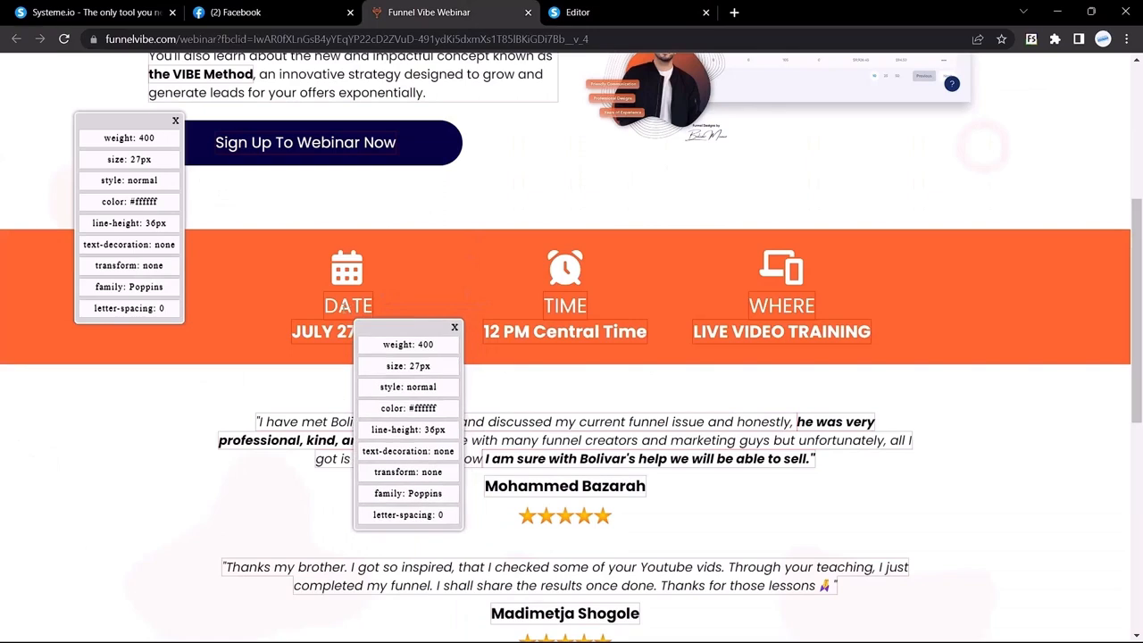
pyautogui.click(455, 327)
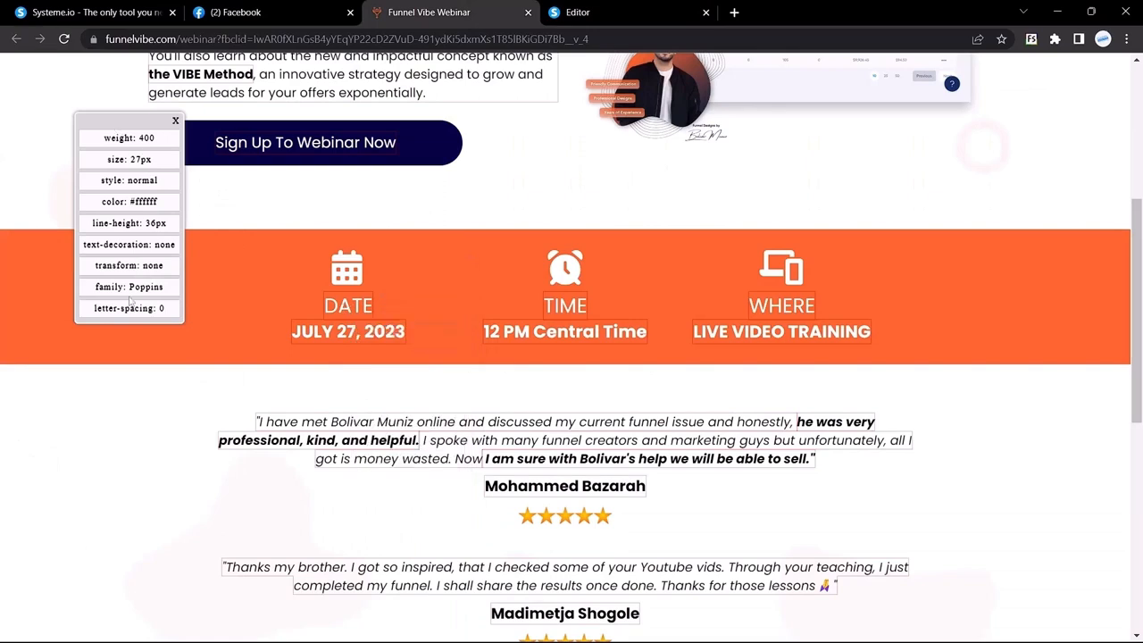
pyautogui.click(623, 7)
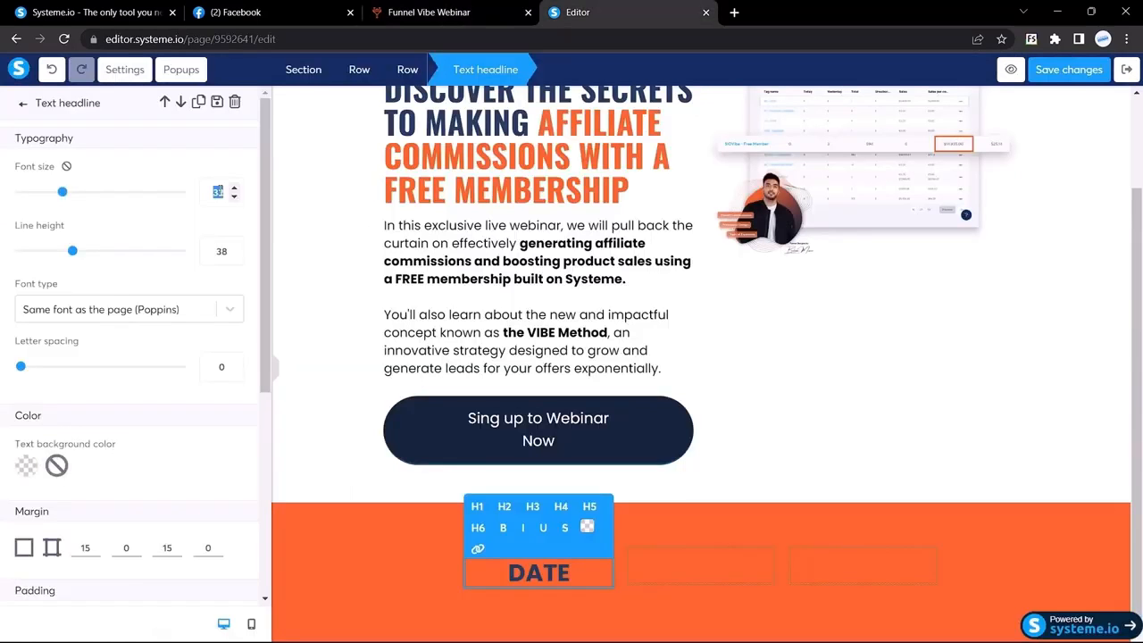
# Set the DATE headline to size 27 in white
pyautogui.write('27')
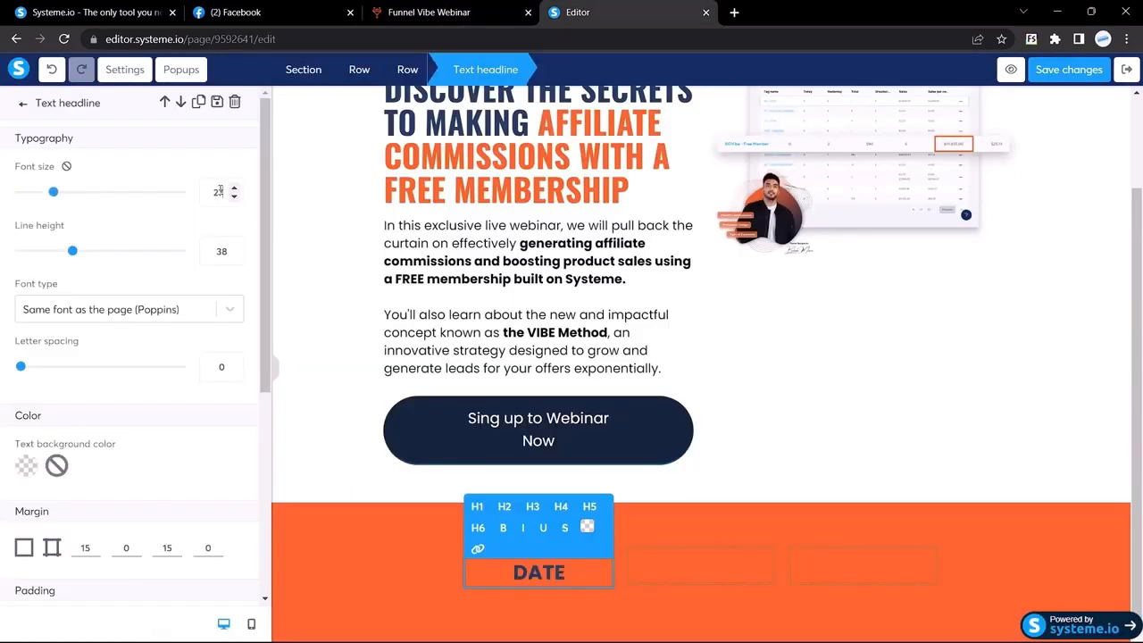
pyautogui.click(586, 527)
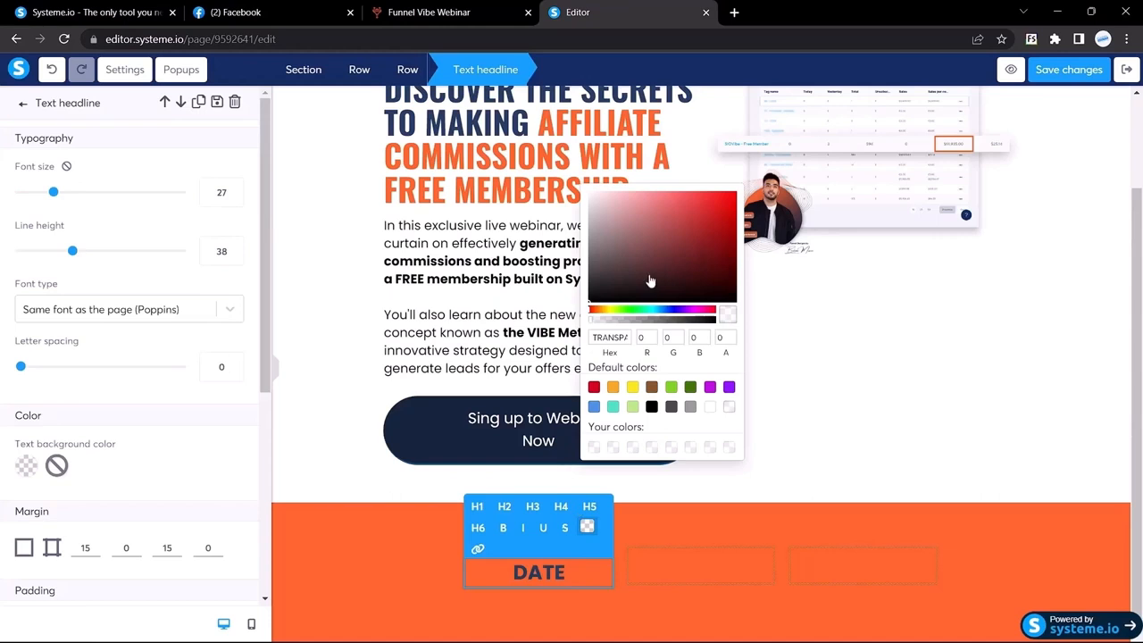
pyautogui.moveTo(616, 219); pyautogui.dragTo(579, 198)
pyautogui.doubleClick(532, 572)
pyautogui.click(587, 527)
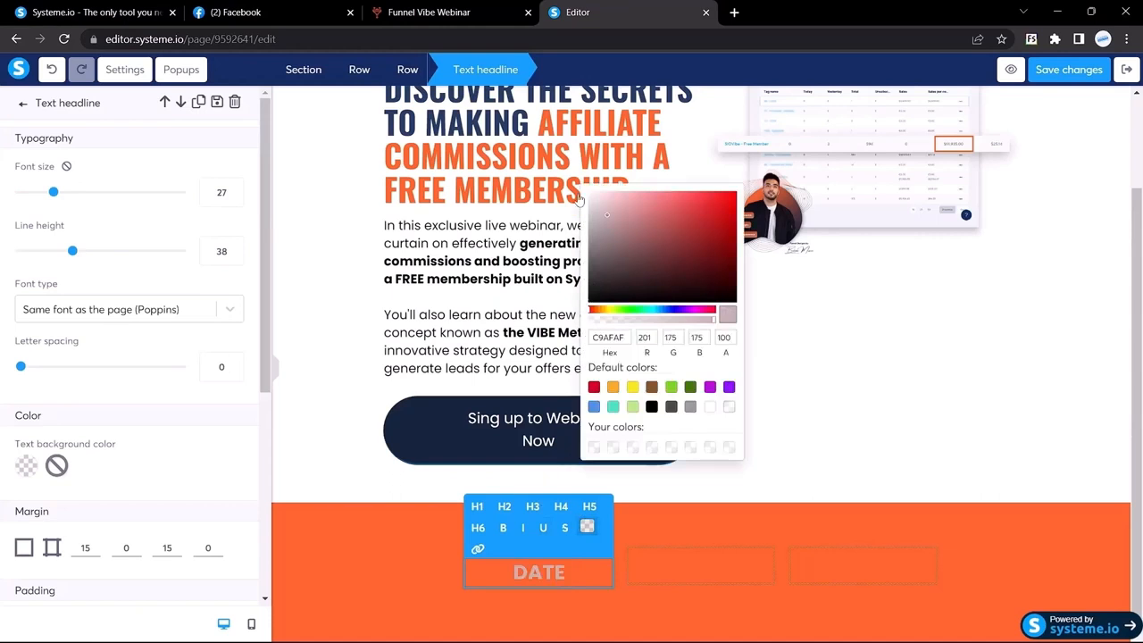
pyautogui.click(128, 309)
# Set the DATE headline font to Google Fonts Poppins
pyautogui.click(55, 393)
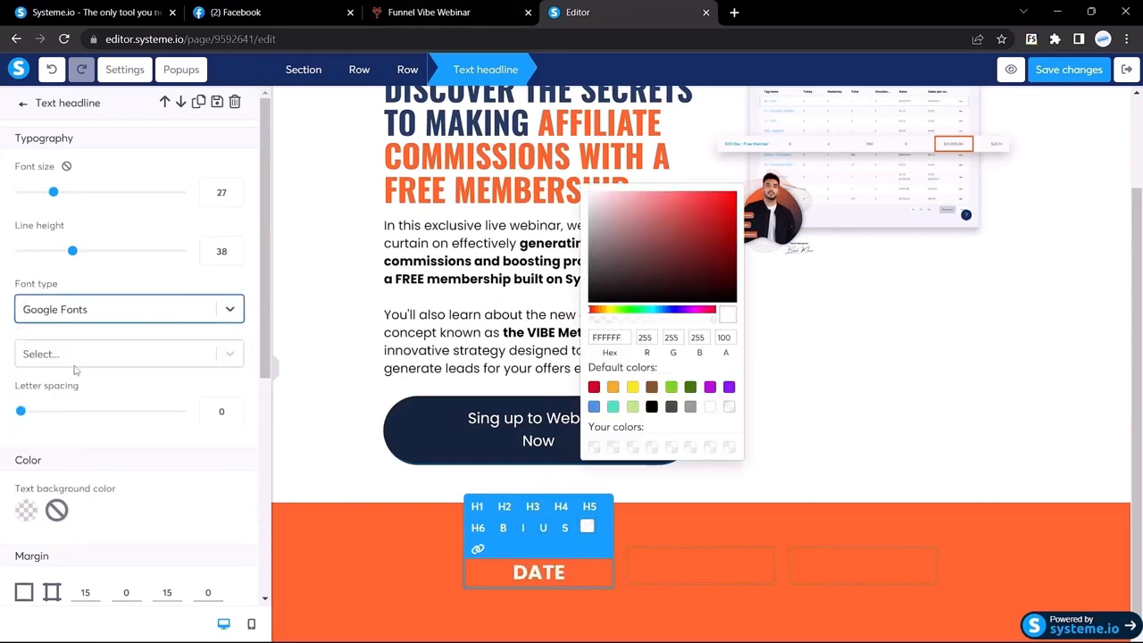
pyautogui.click(75, 356)
pyautogui.write('pop')
pyautogui.click(431, 12)
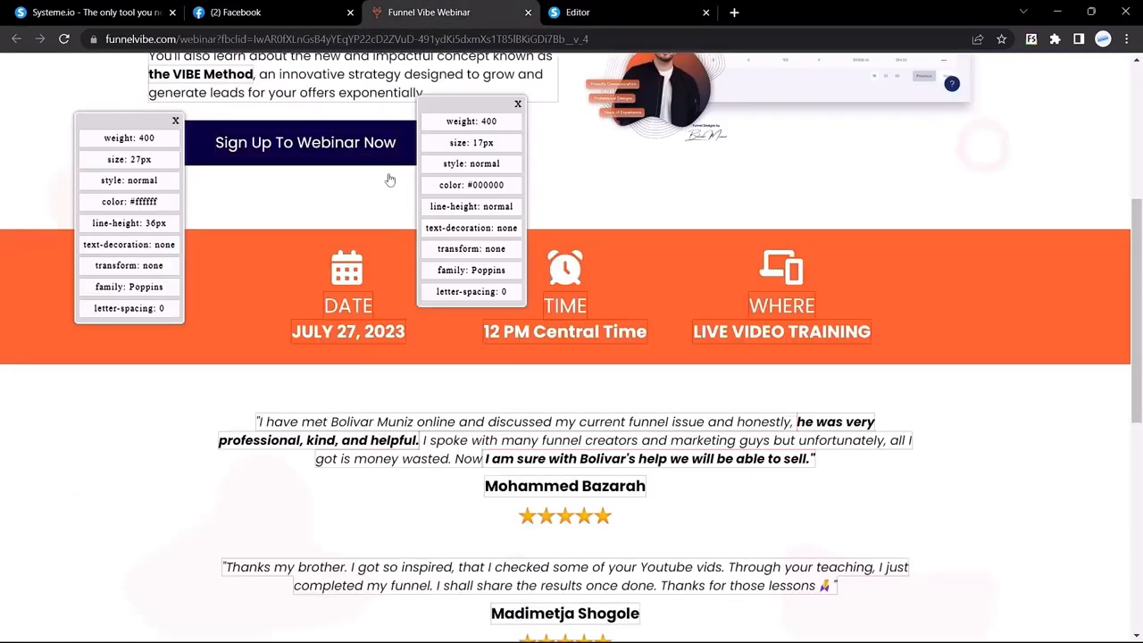
pyautogui.click(576, 11)
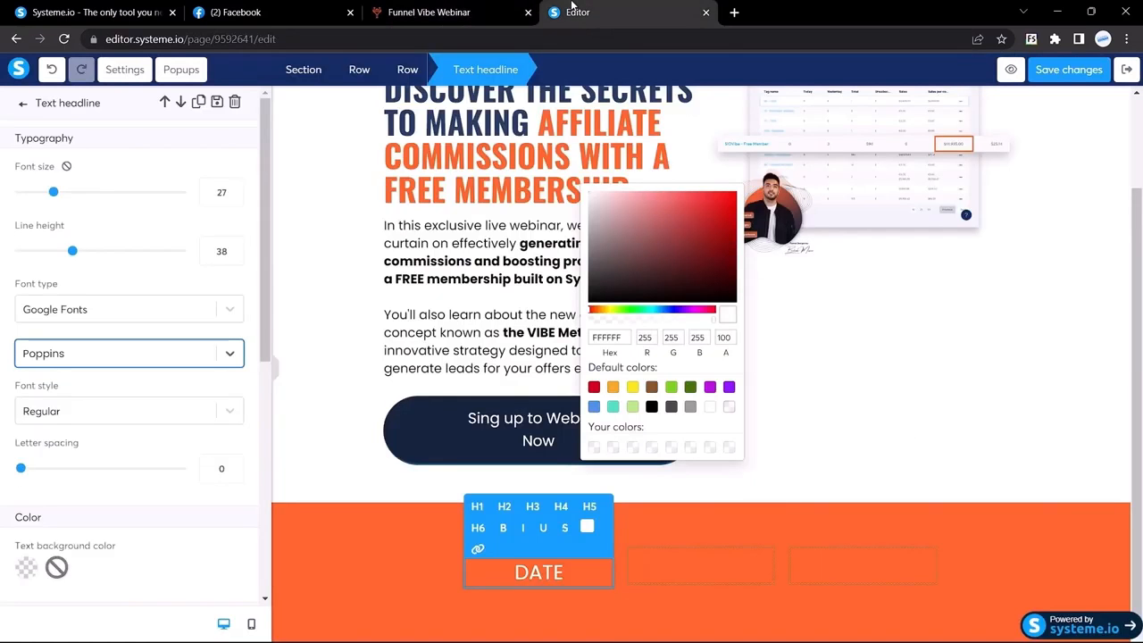
# Copy the reference date text 'JULY 27, 2023' and note its 23px size
pyautogui.click(506, 9)
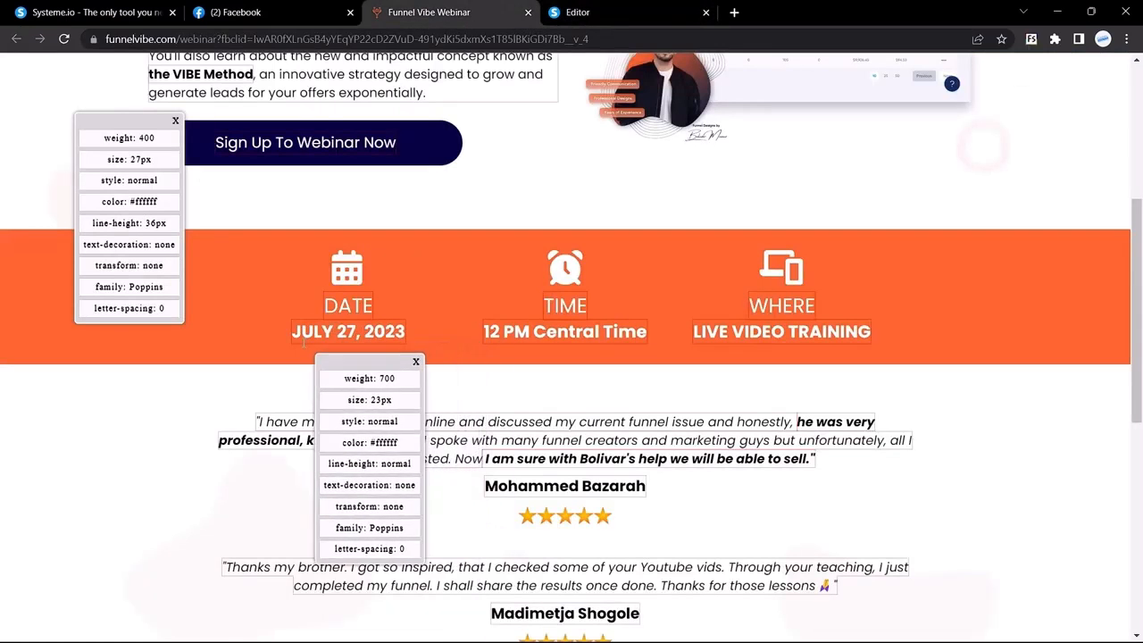
pyautogui.moveTo(295, 333); pyautogui.dragTo(408, 331)
pyautogui.hotkey('ctrl', 'c')
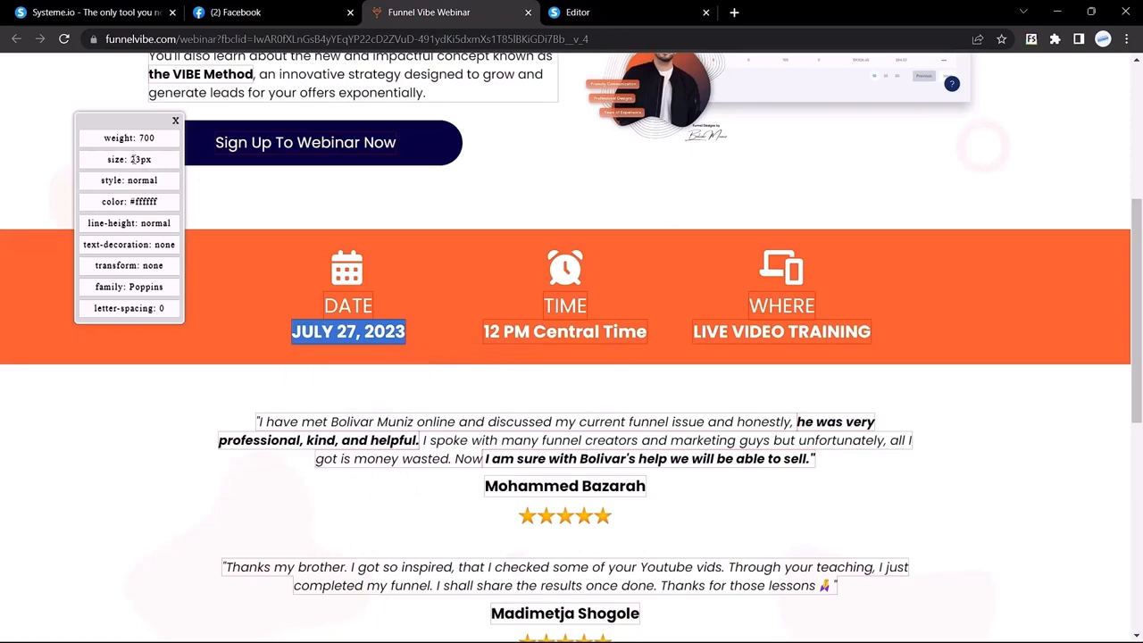
pyautogui.doubleClick(140, 160)
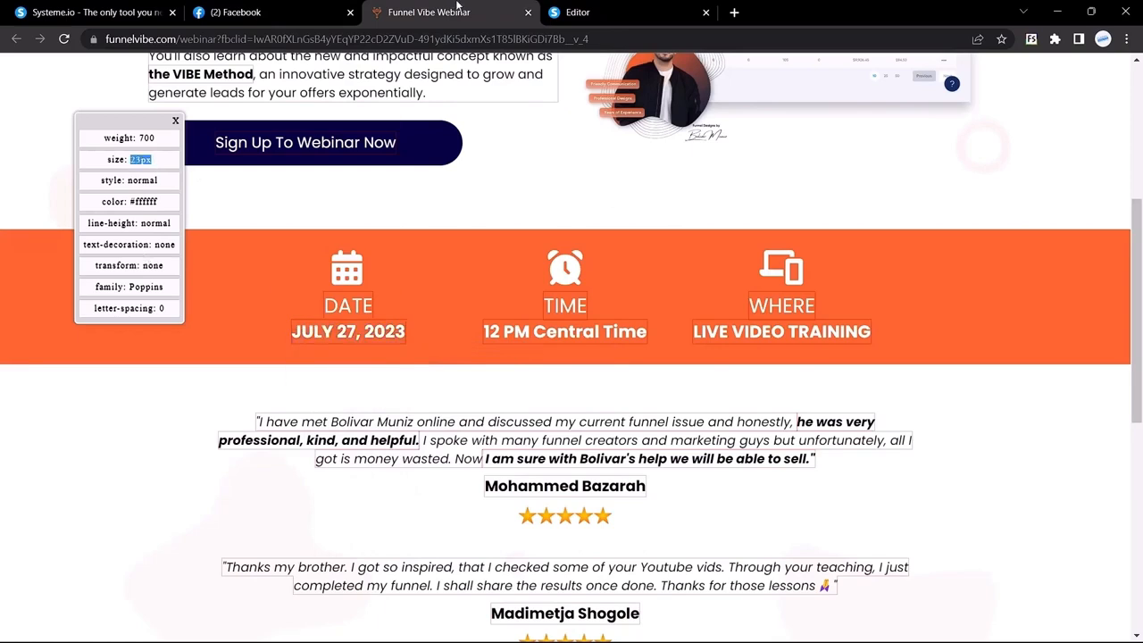
pyautogui.click(578, 12)
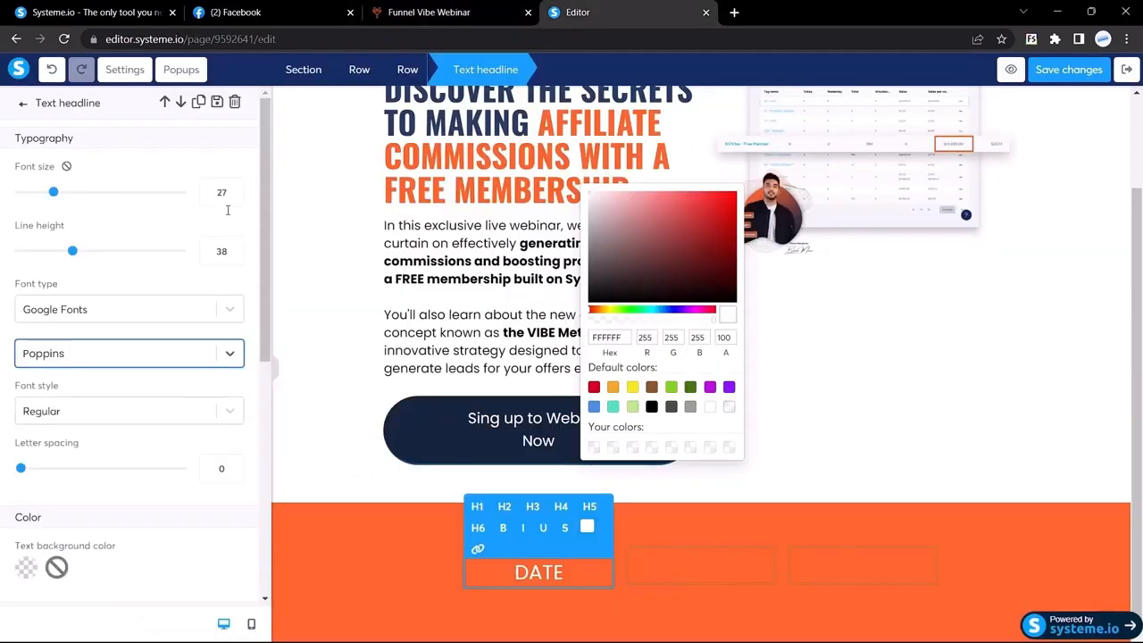
pyautogui.click(549, 574)
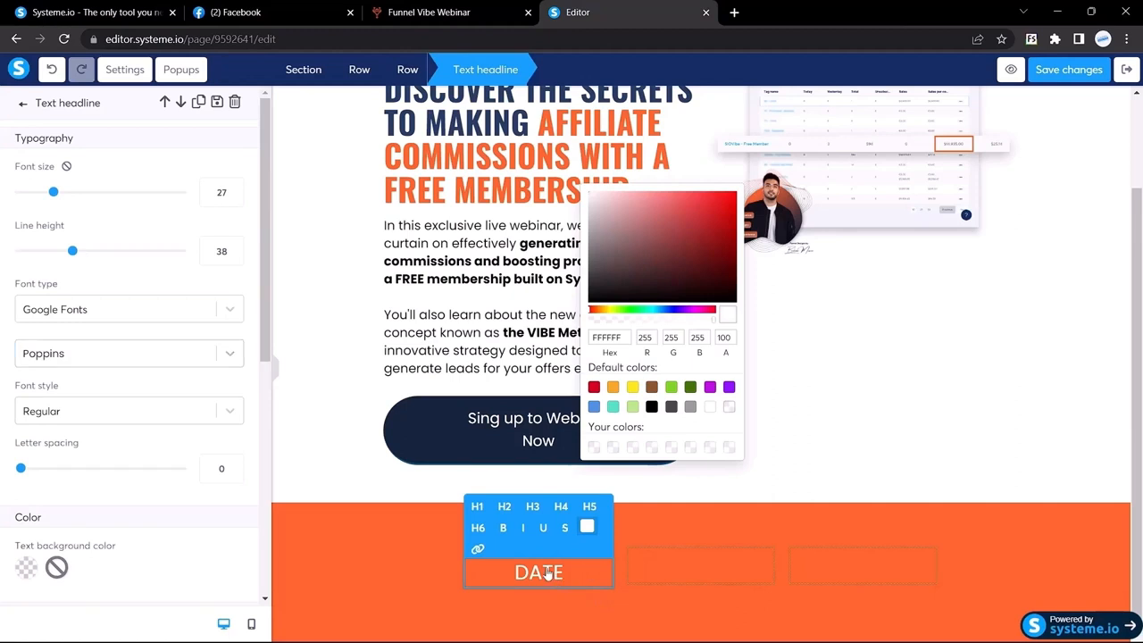
pyautogui.click(436, 579)
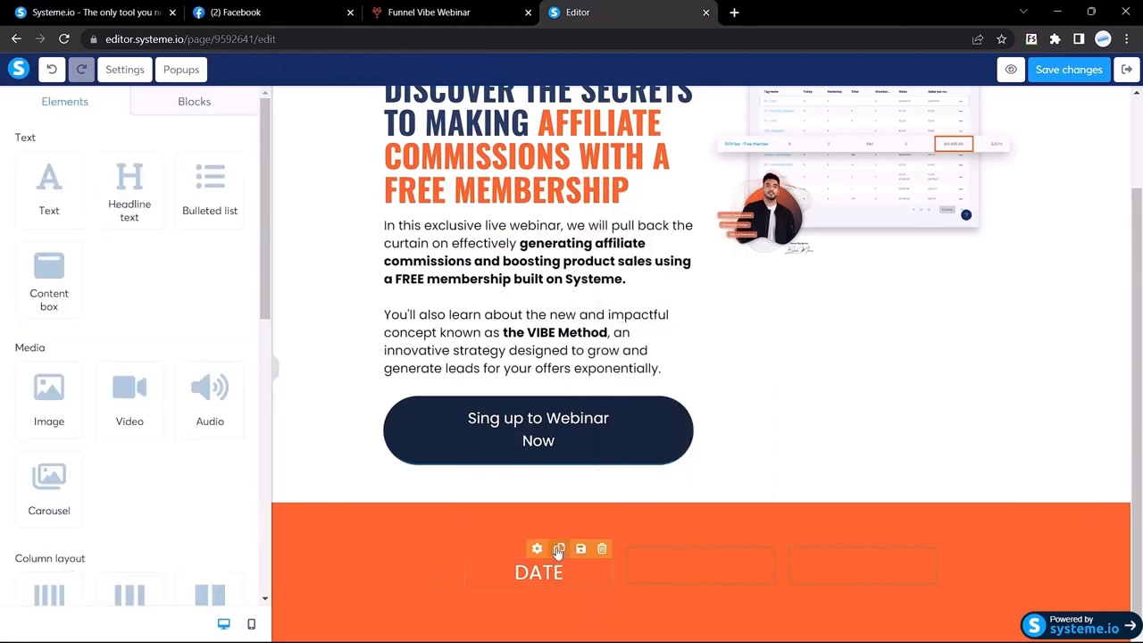
# Replace the duplicated headline's text with the pasted date and make it white
pyautogui.click(539, 568)
pyautogui.doubleClick(539, 568)
pyautogui.hotkey('ctrl', 'v')
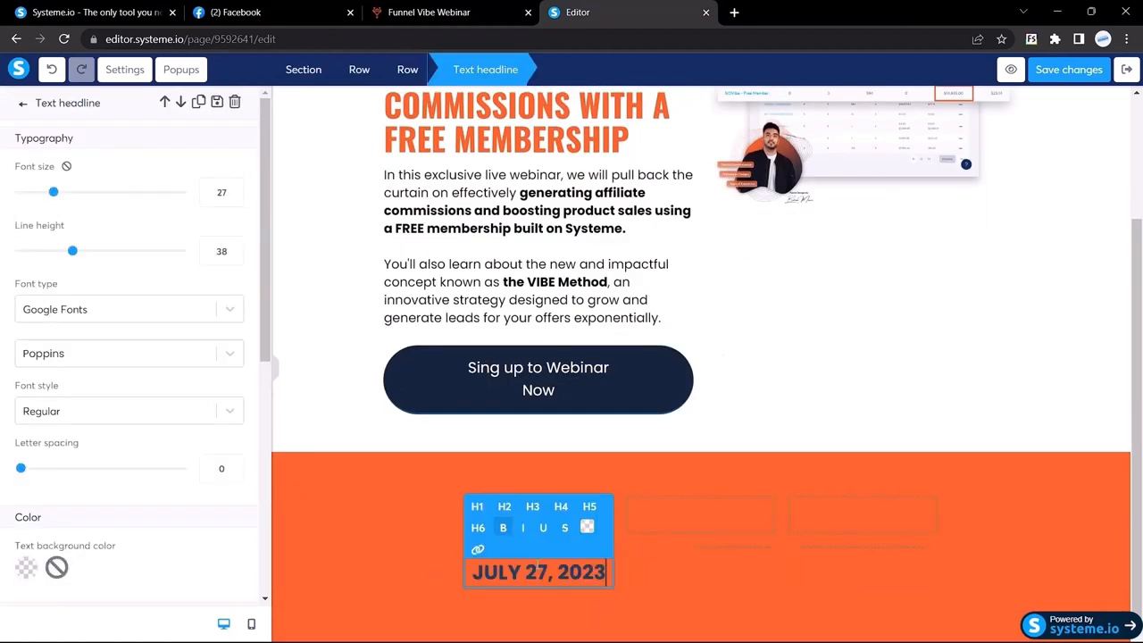
pyautogui.hotkey('ctrl', 'a')
pyautogui.click(586, 527)
pyautogui.moveTo(624, 354); pyautogui.dragTo(515, 260)
pyautogui.scroll(-4, 96, 209)
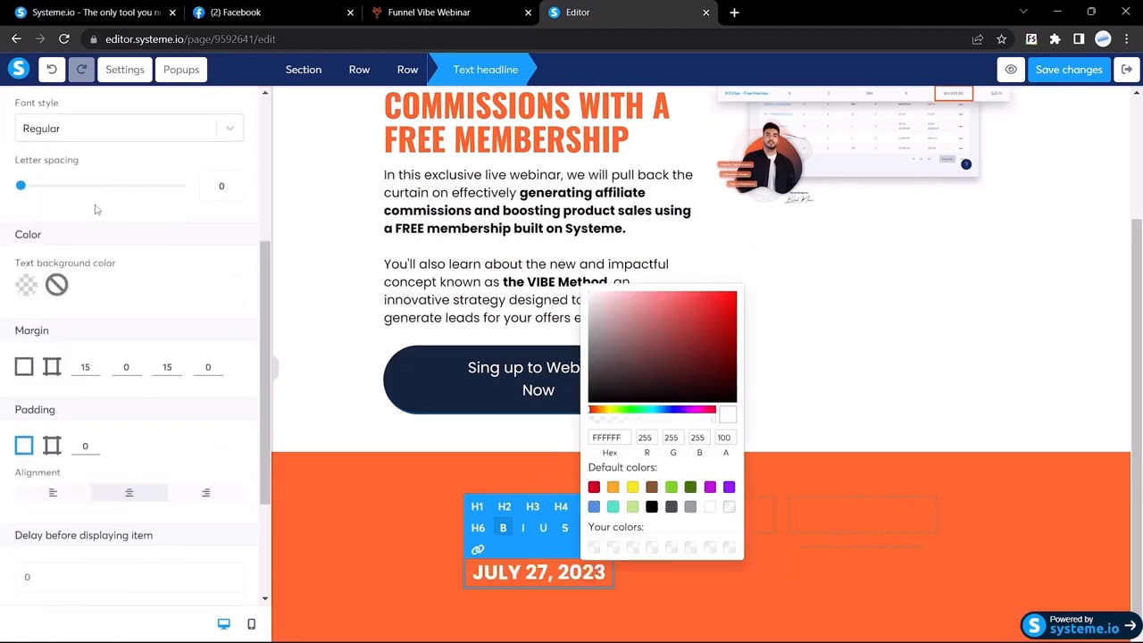
# Set the date headline's top and bottom margins to 0
pyautogui.click(93, 294)
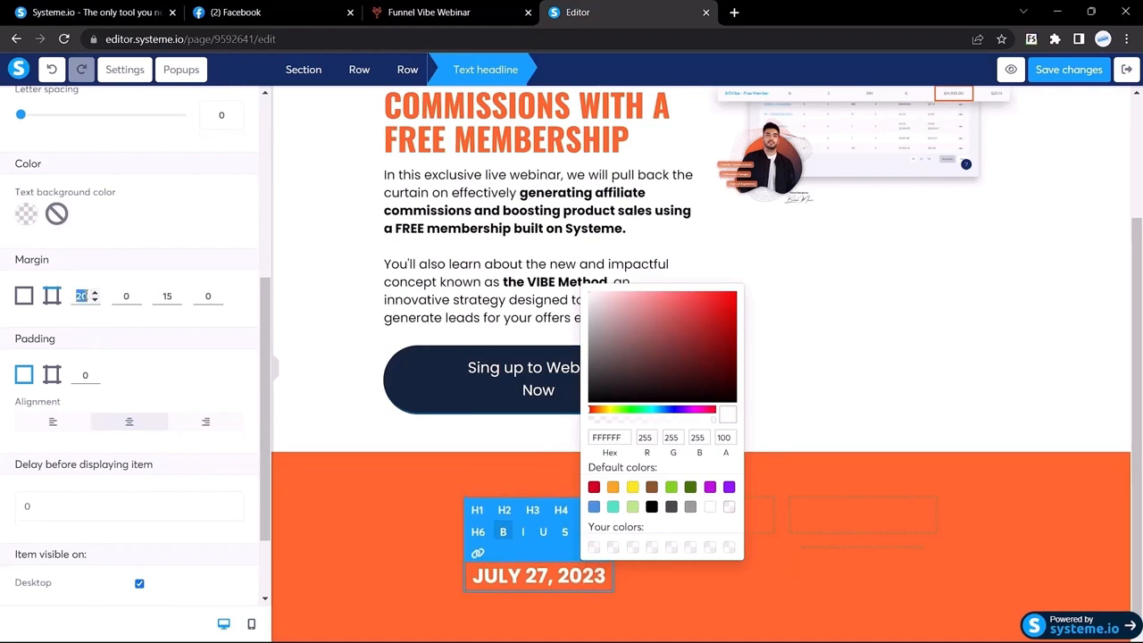
pyautogui.write('9')
pyautogui.press('BackSpace')
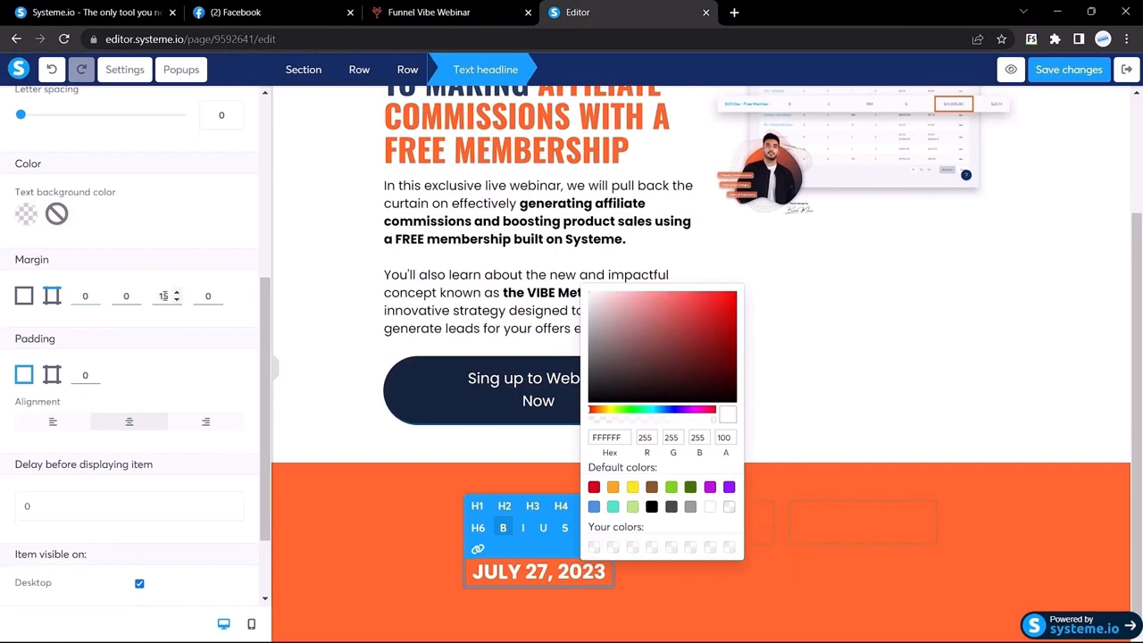
pyautogui.press('BackSpace')
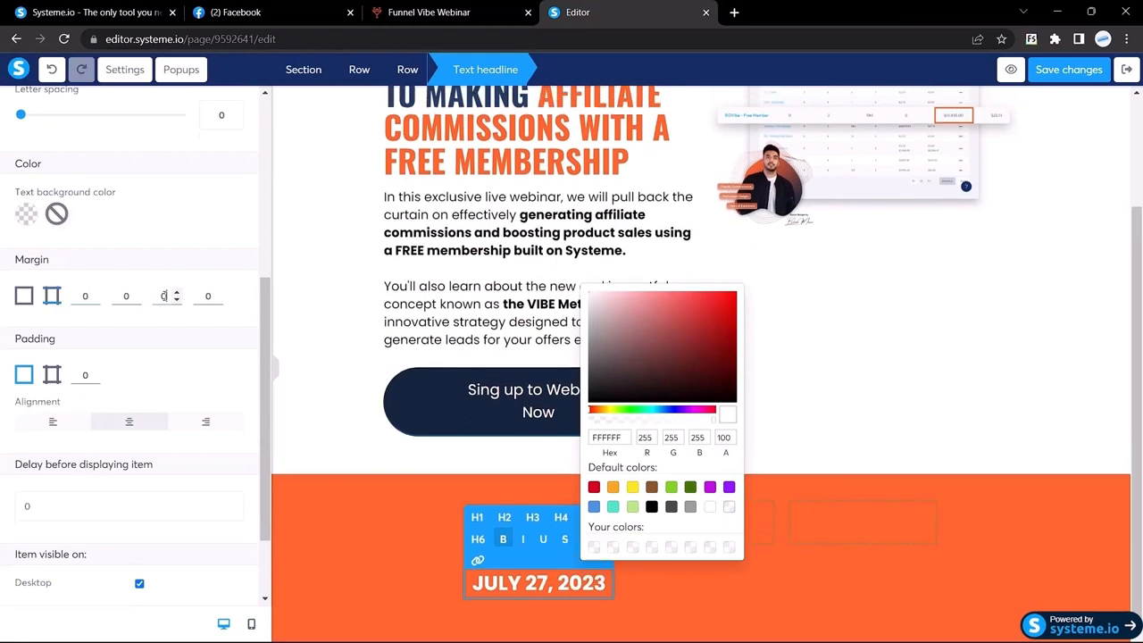
pyautogui.click(506, 460)
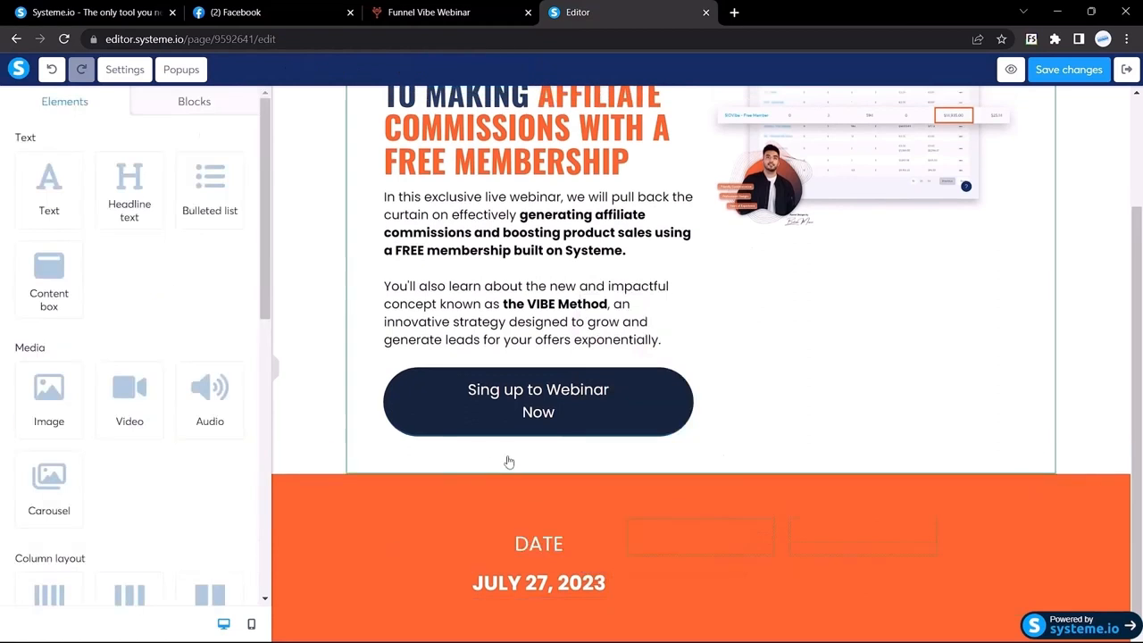
# Change the DATE heading's 15 margin to 0 and preview the page without the sidebar
pyautogui.doubleClick(539, 546)
pyautogui.scroll(-5, 119, 396)
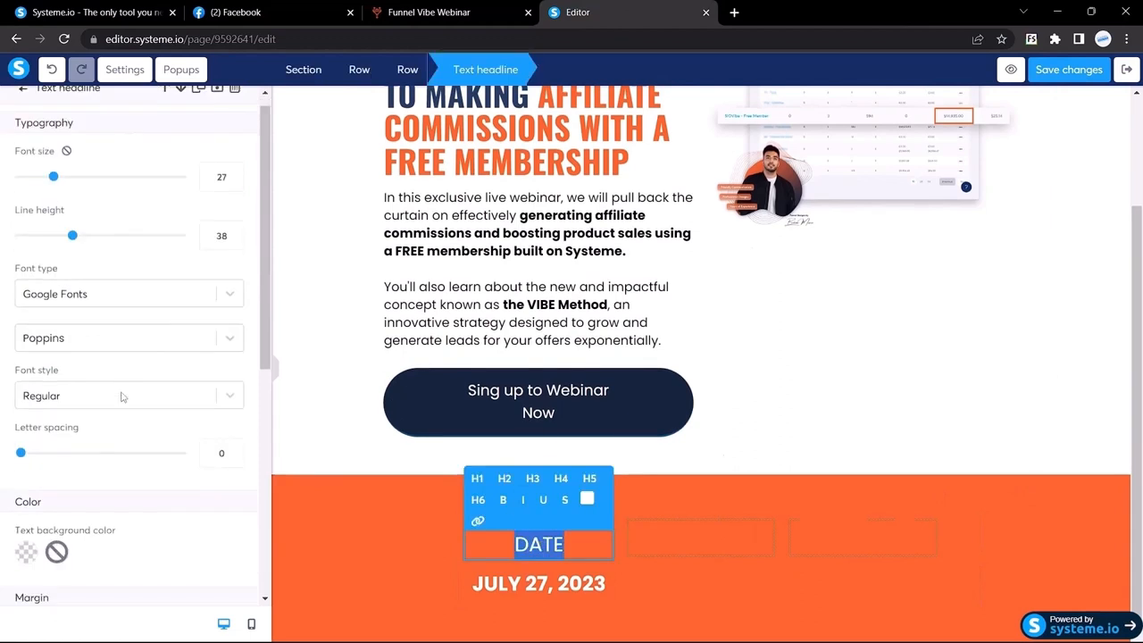
pyautogui.doubleClick(168, 245)
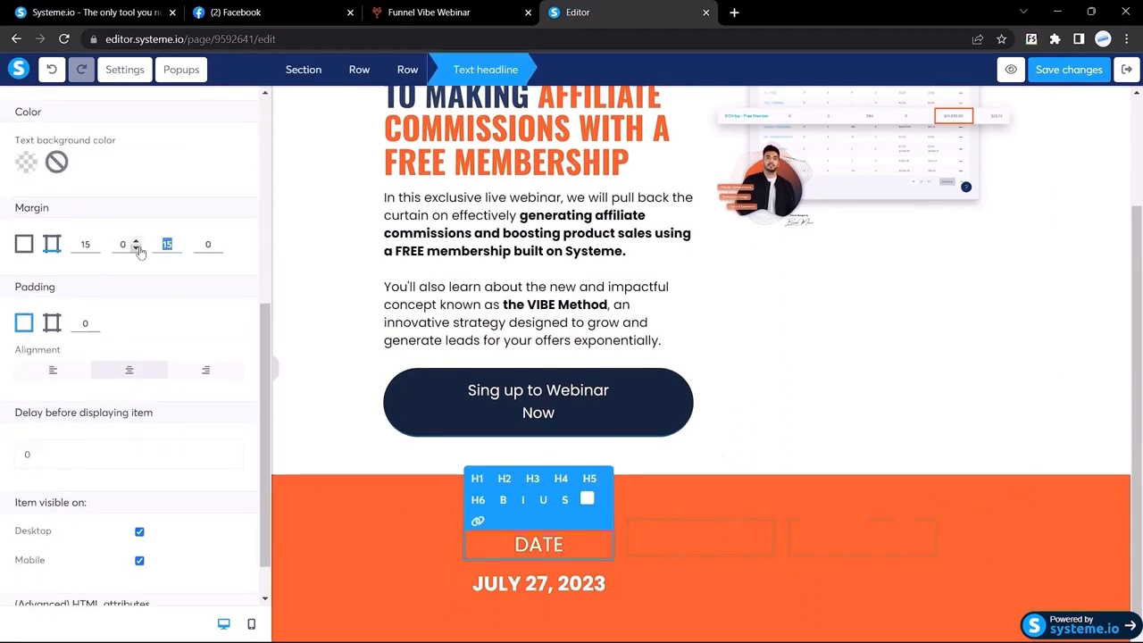
pyautogui.write('0')
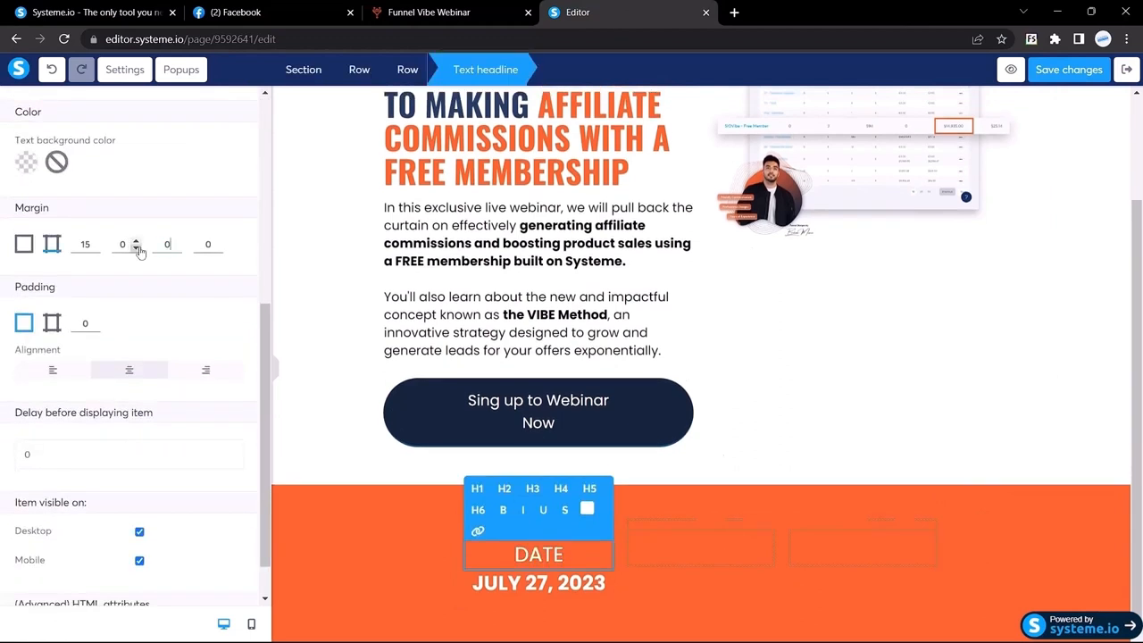
pyautogui.click(274, 375)
pyautogui.click(152, 572)
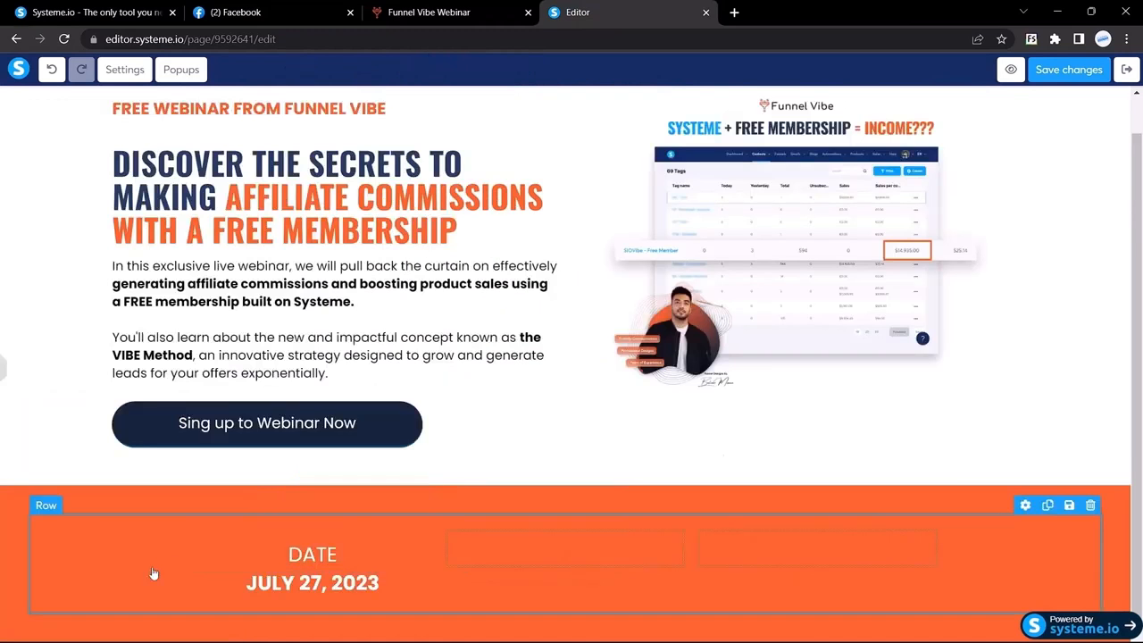
# Compare the orange bar with the Funnel Vibe reference page, then return to the editor
pyautogui.click(451, 11)
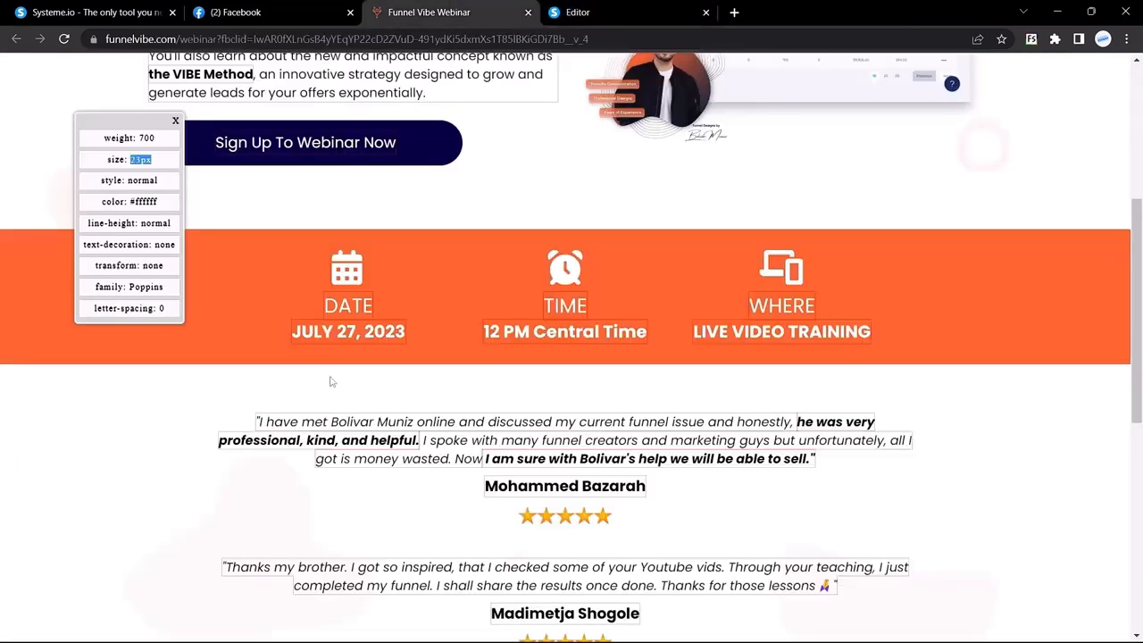
pyautogui.click(592, 10)
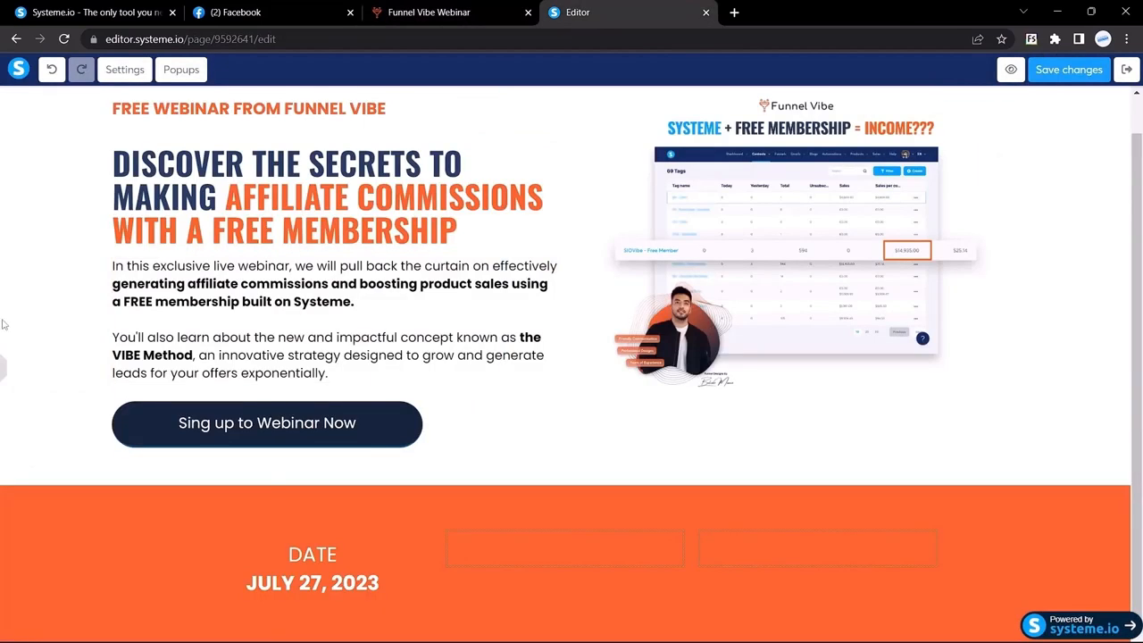
pyautogui.click(3, 386)
pyautogui.click(506, 8)
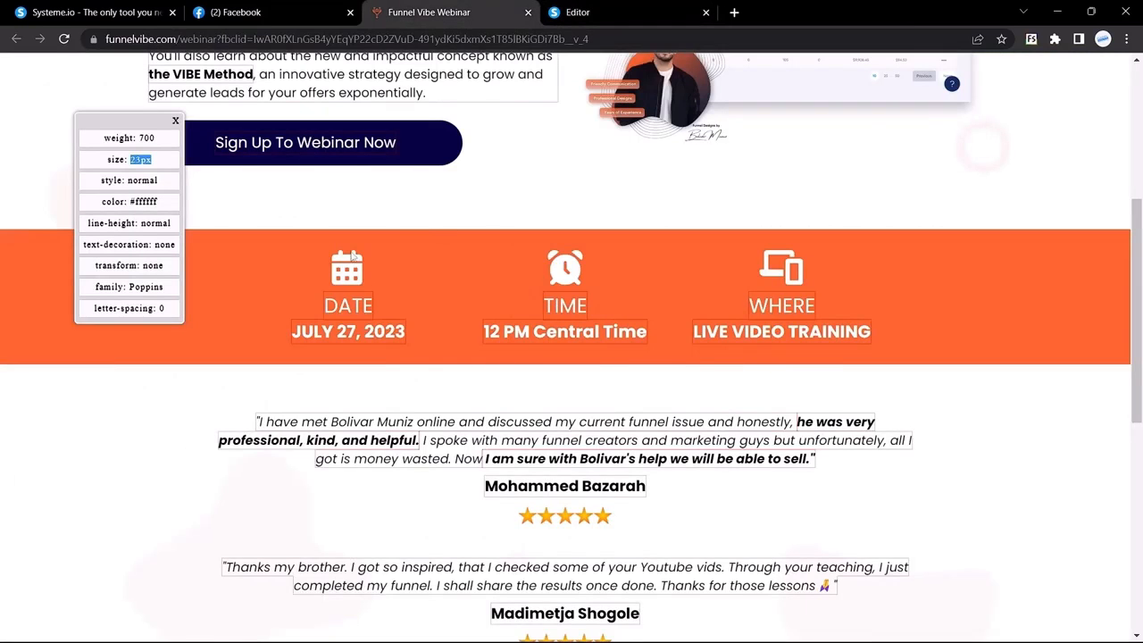
pyautogui.hotkey('ctrl', 'Tab')
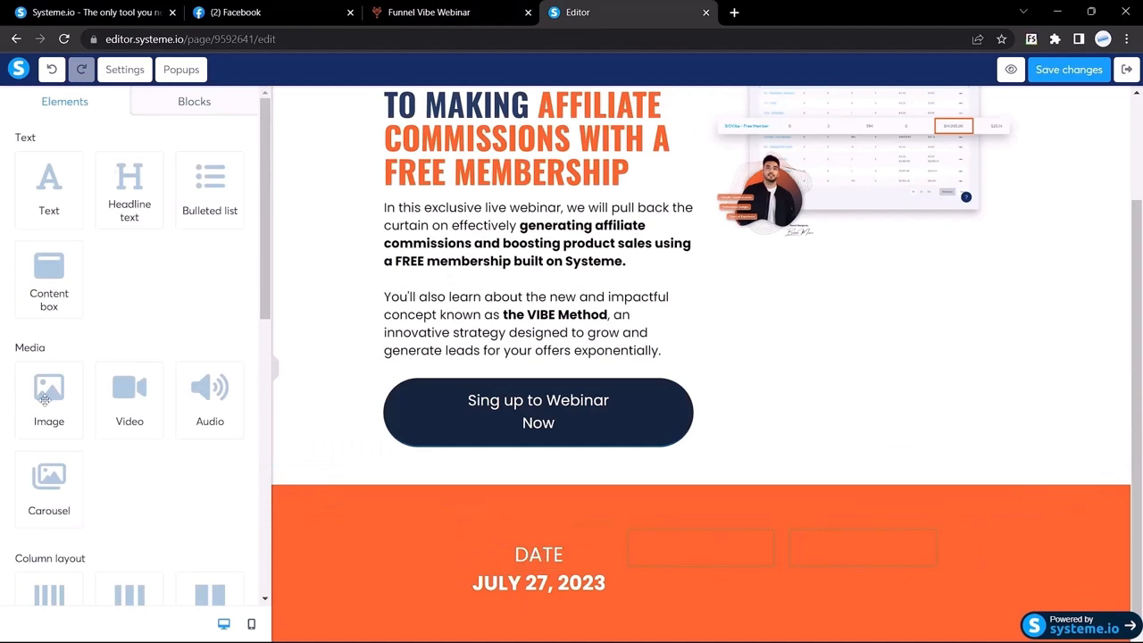
# Drag an Image element above DATE in the first orange-bar column, then open a new browser tab
pyautogui.scroll(-2, 50, 393)
pyautogui.scroll(1, 49, 393)
pyautogui.moveTo(49, 303); pyautogui.dragTo(536, 487)
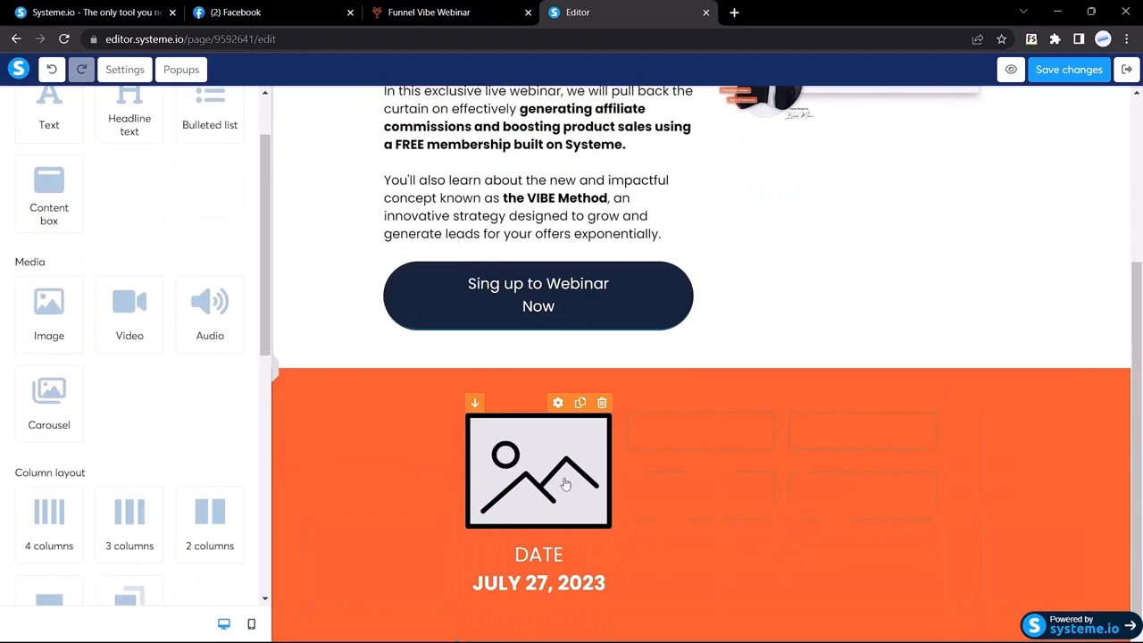
pyautogui.click(734, 12)
# Search Google for flaticon and open the Flaticon website
pyautogui.write('flati')
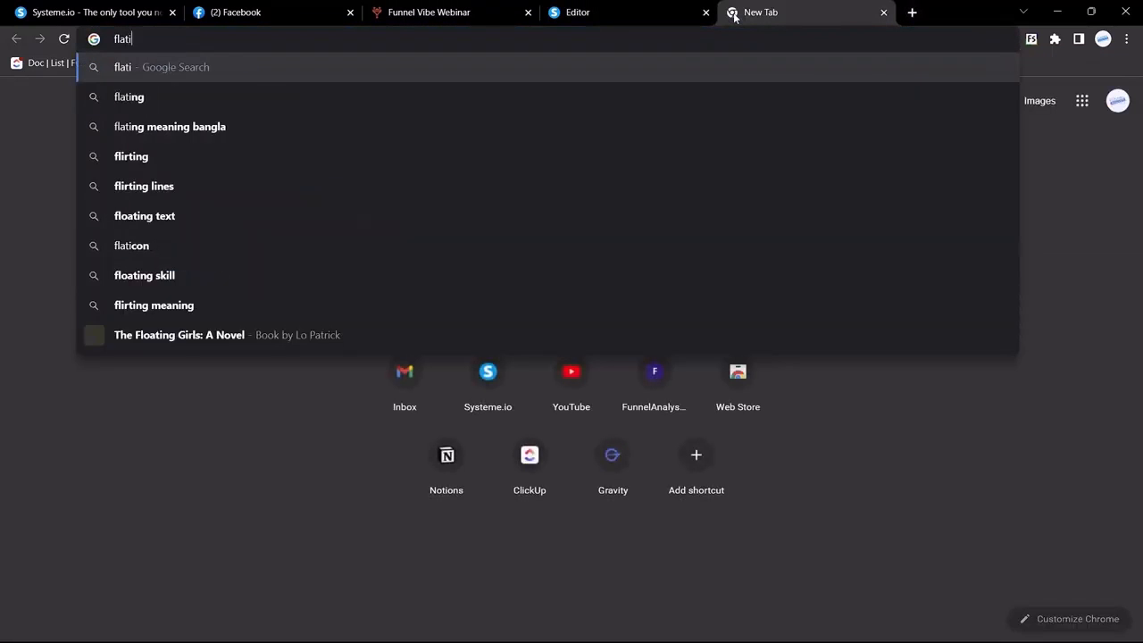
pyautogui.write('con')
pyautogui.press('Return')
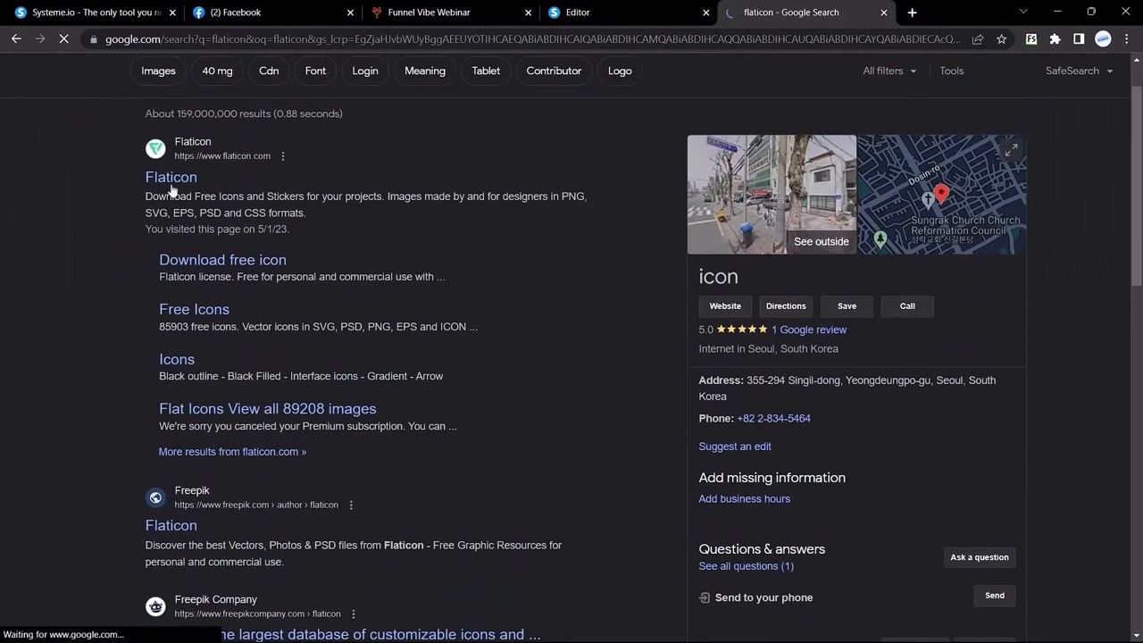
pyautogui.click(172, 178)
pyautogui.click(577, 12)
pyautogui.click(438, 12)
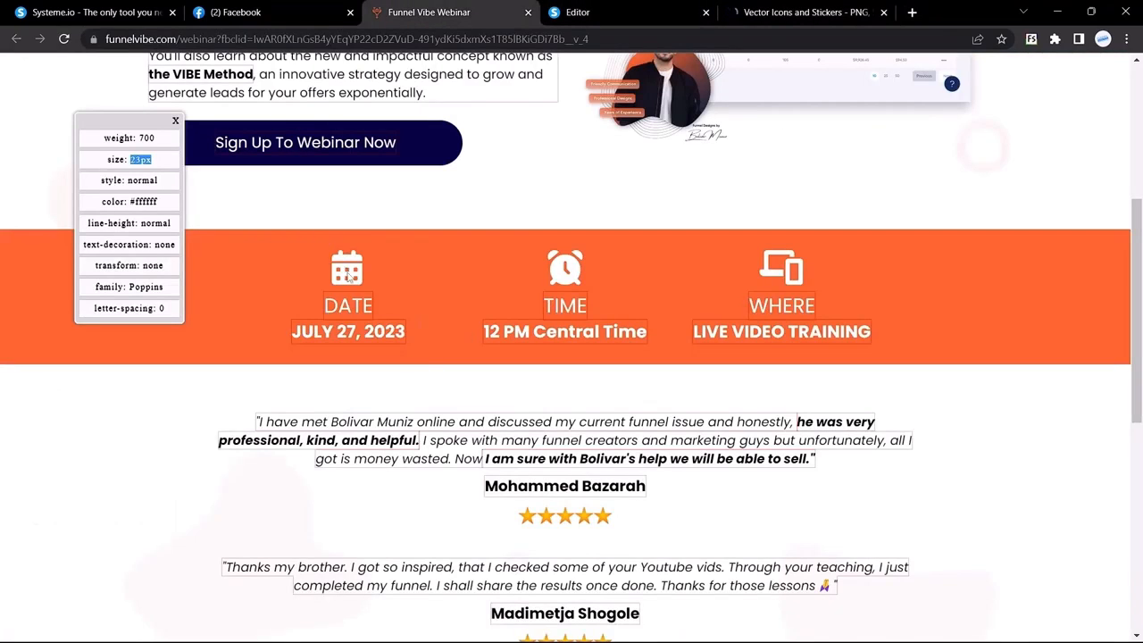
pyautogui.click(785, 13)
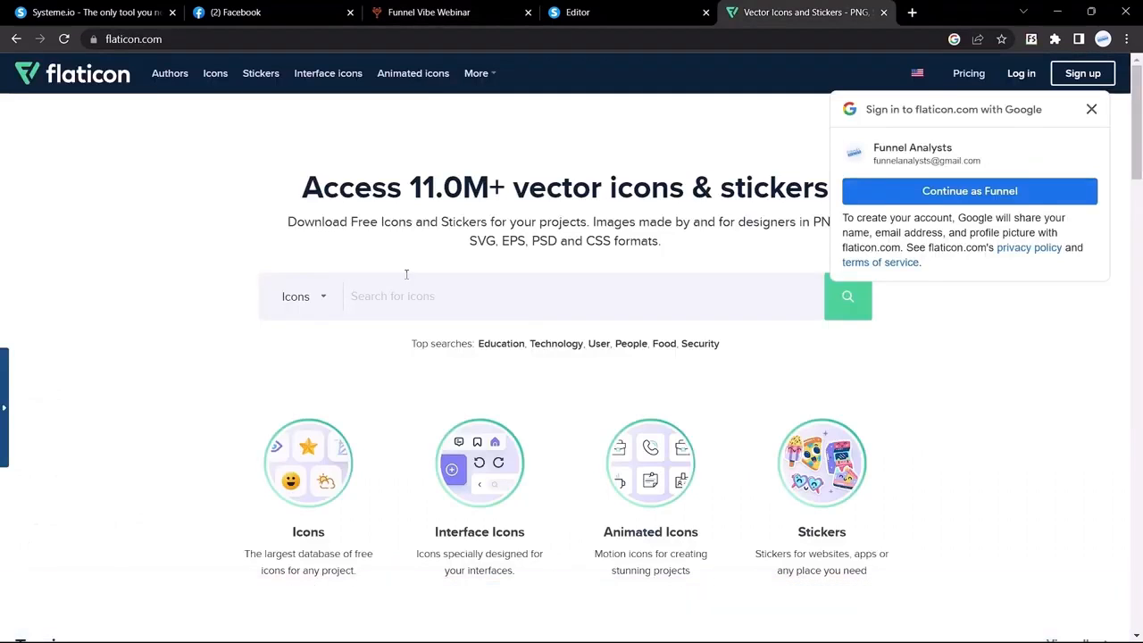
# Search Flaticon for 'calander' and download a calendar icon as a free PNG
pyautogui.click(406, 274)
pyautogui.write('calander')
pyautogui.press('Return')
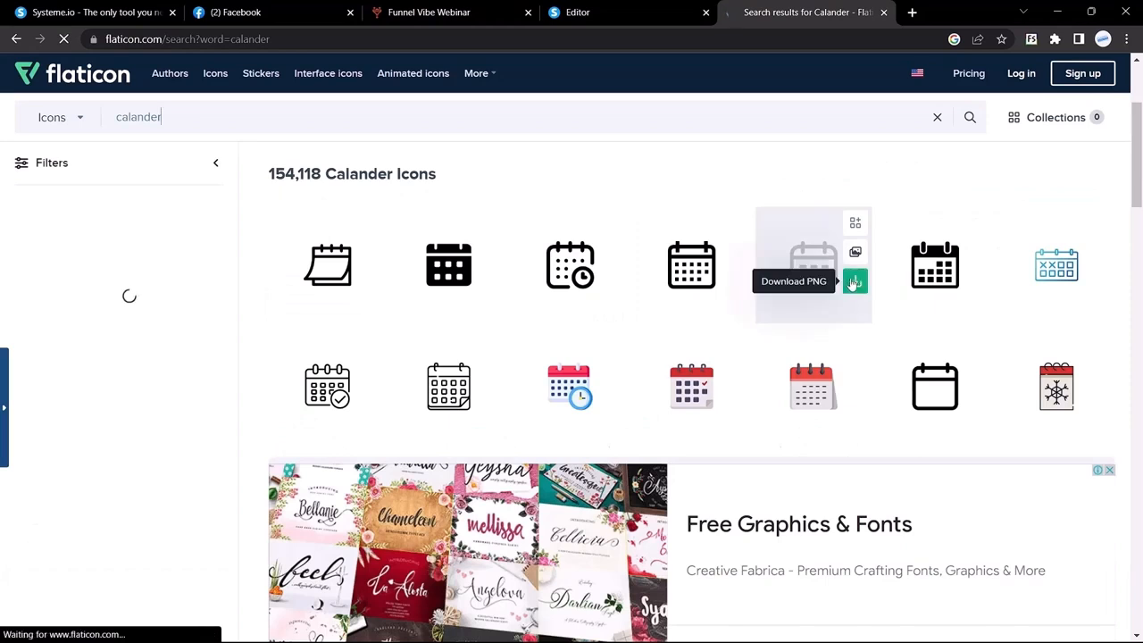
pyautogui.click(854, 282)
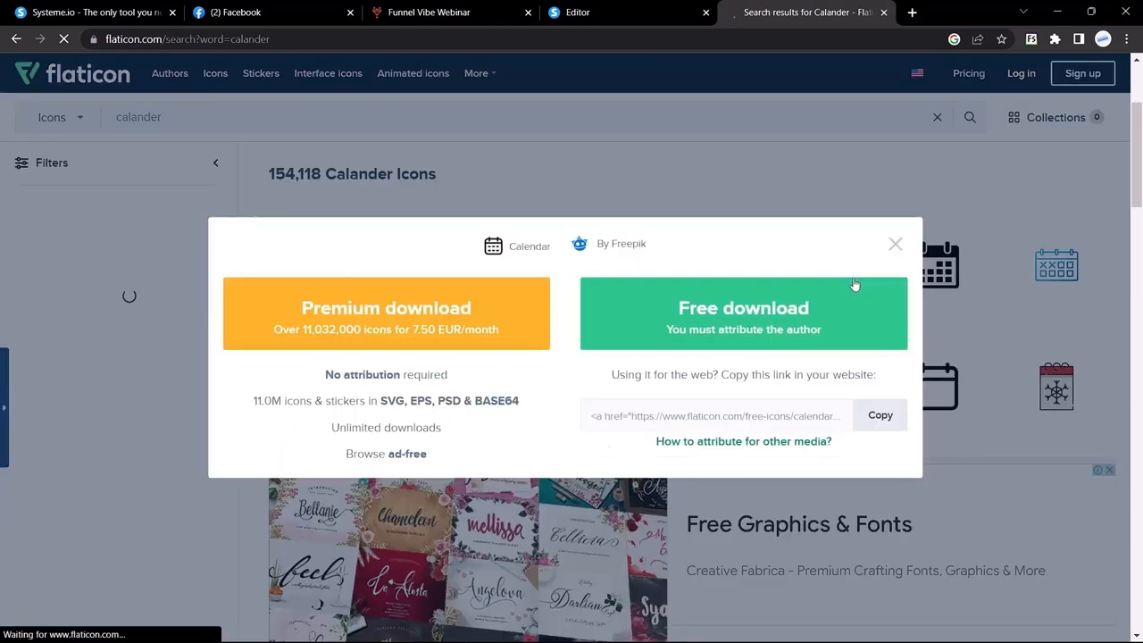
pyautogui.click(768, 317)
pyautogui.click(618, 7)
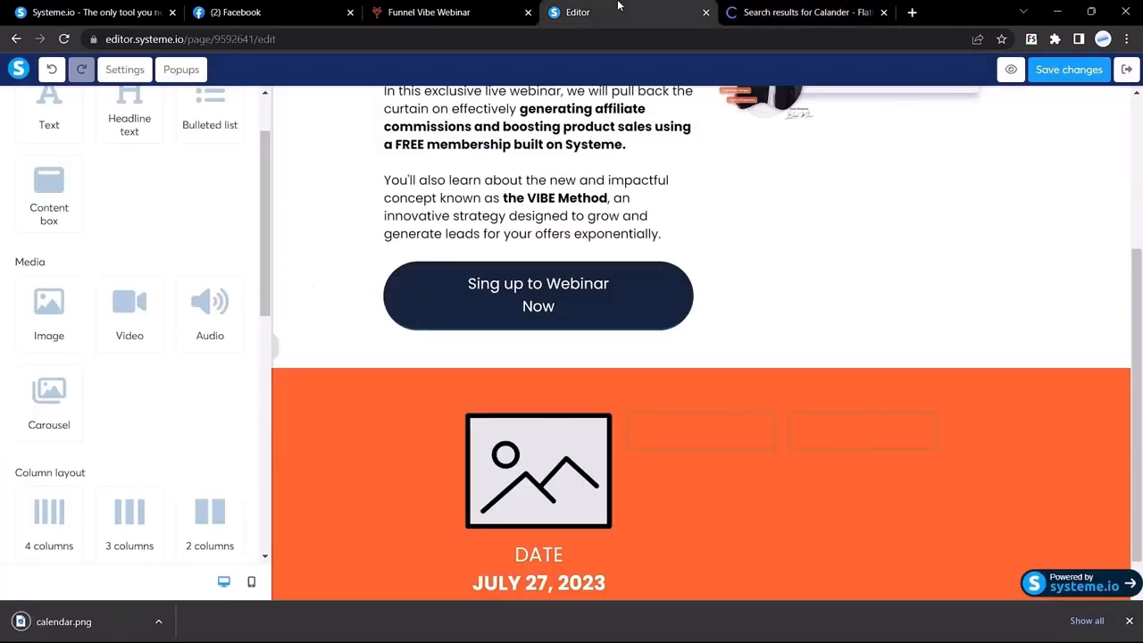
# Upload calendar.png into the empty image placeholder above DATE
pyautogui.click(493, 454)
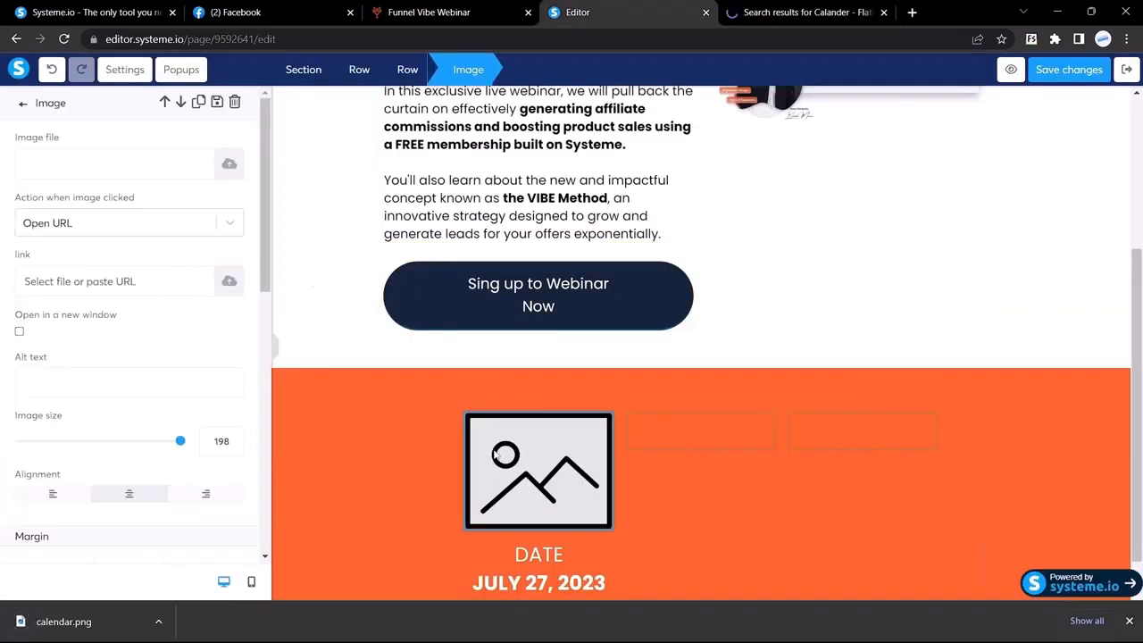
pyautogui.click(229, 167)
pyautogui.moveTo(80, 617); pyautogui.dragTo(526, 342)
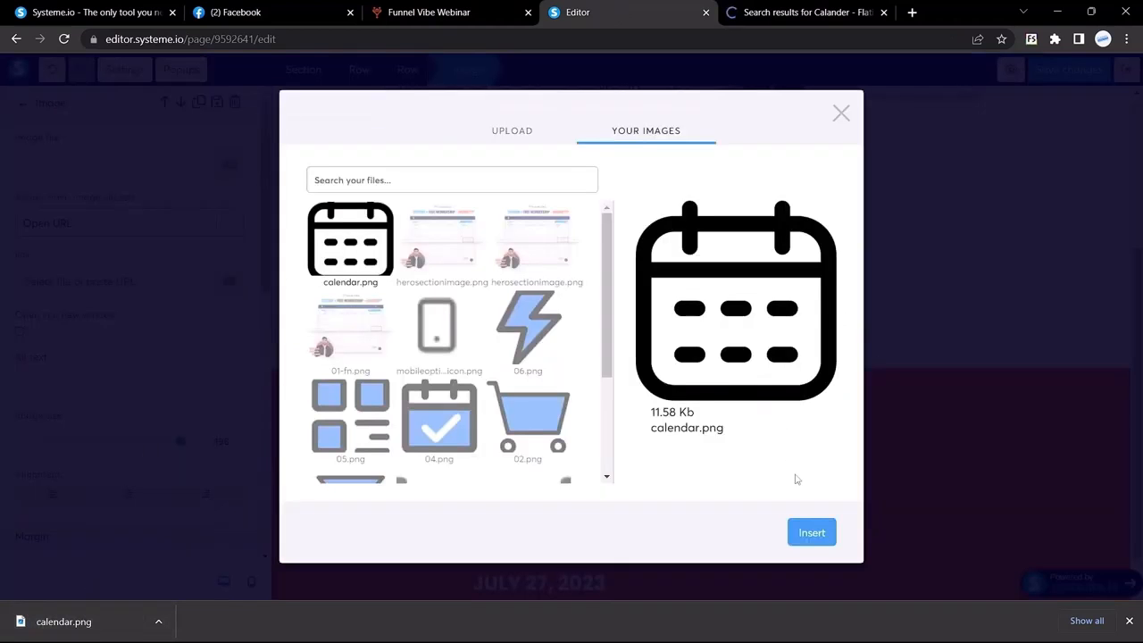
pyautogui.click(809, 533)
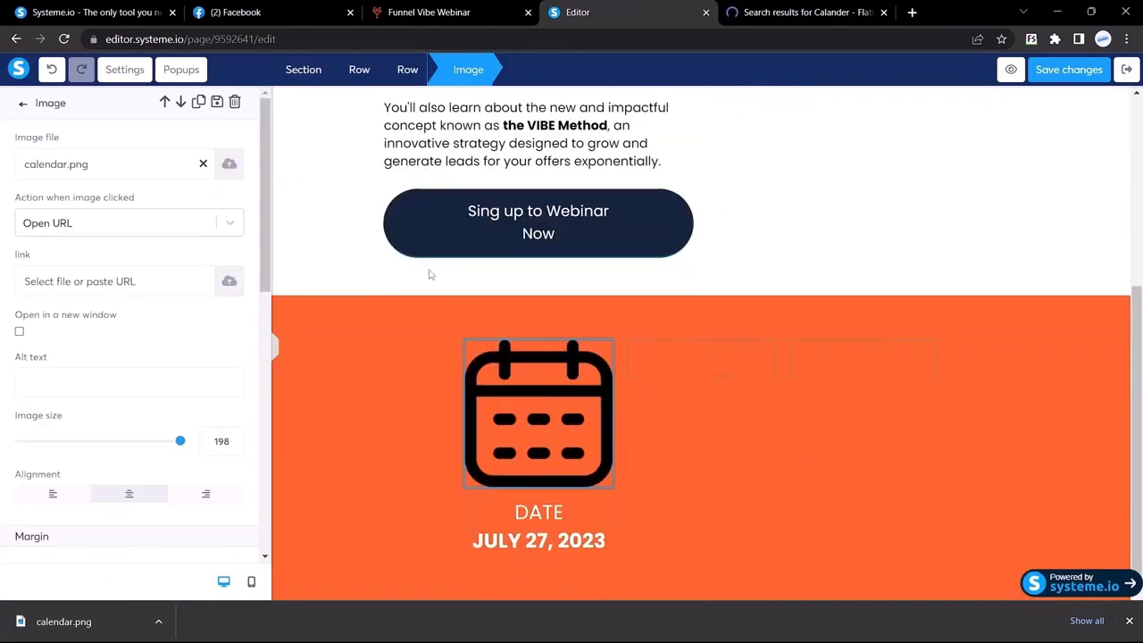
# Shrink the calendar icon from size 198 to 60 after checking the reference page
pyautogui.click(472, 11)
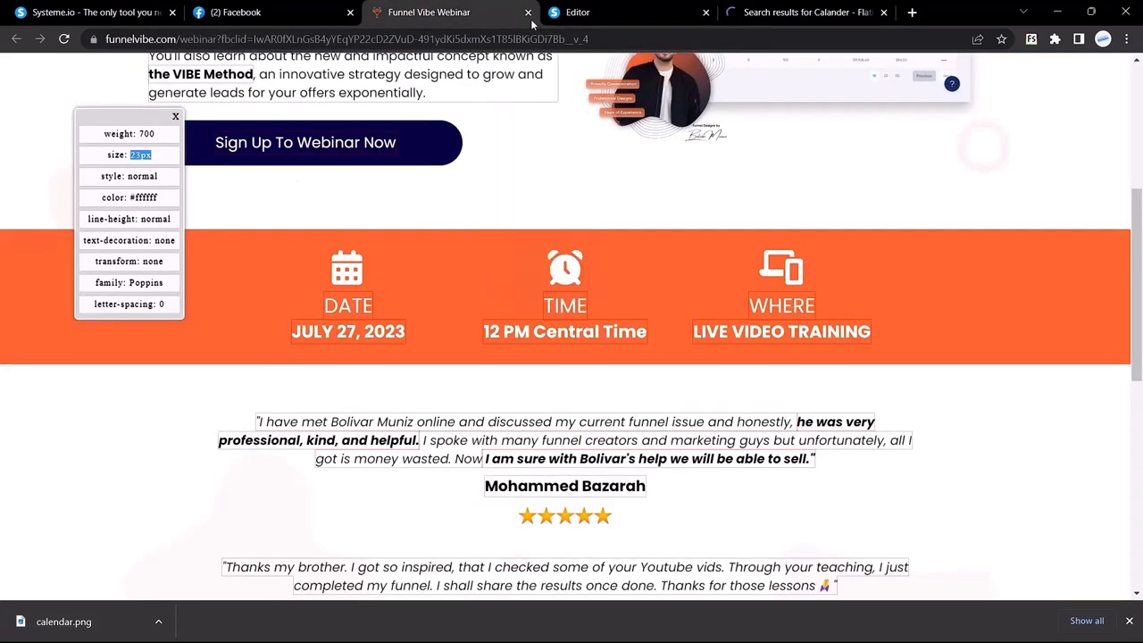
pyautogui.click(572, 13)
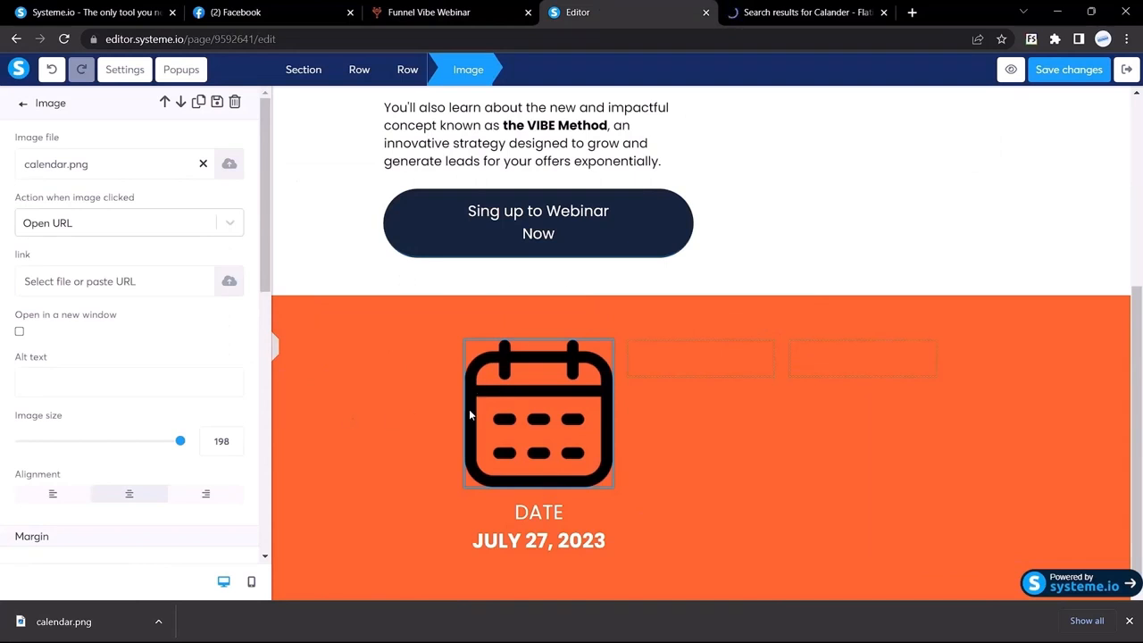
pyautogui.moveTo(181, 443); pyautogui.dragTo(69, 441)
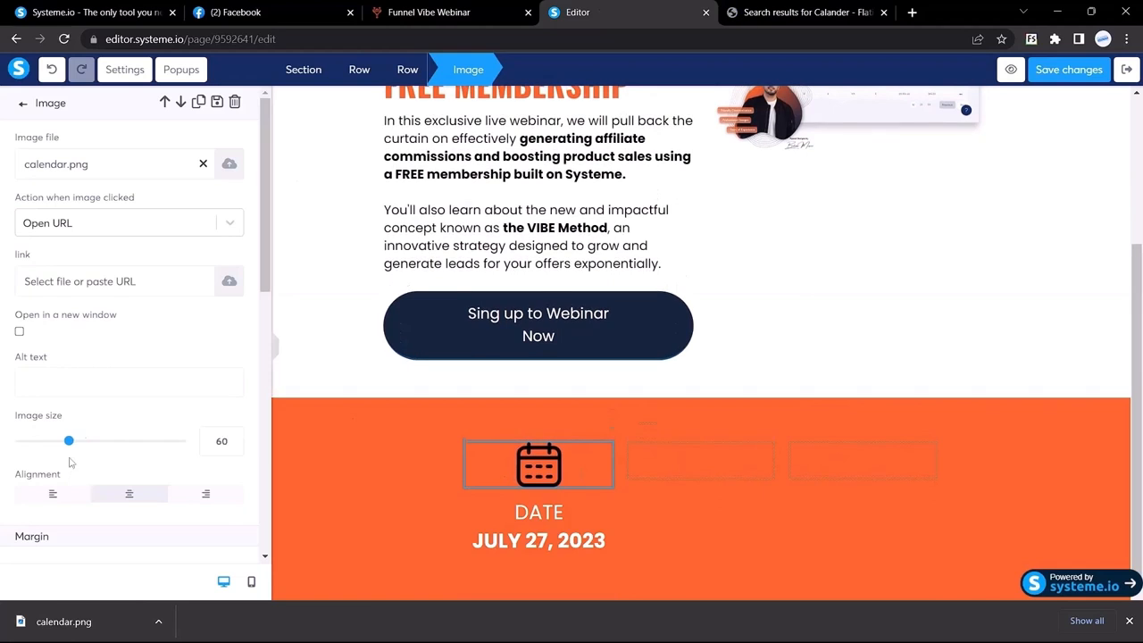
pyautogui.click(412, 438)
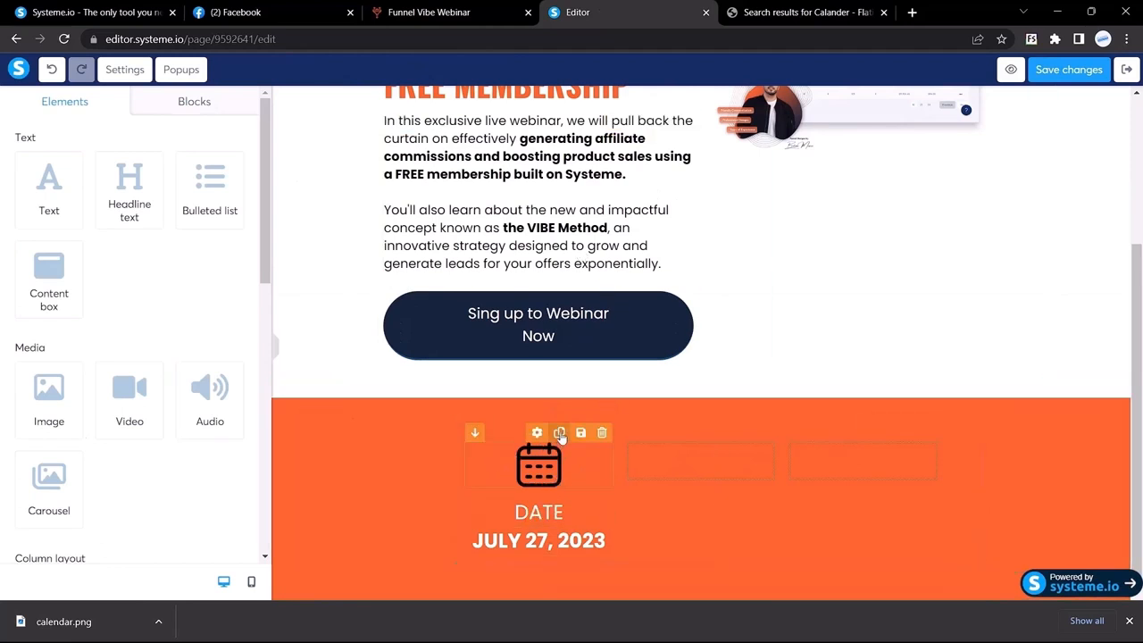
# Duplicate the calendar icon, DATE and JULY 27, 2023 into the middle column
pyautogui.moveTo(607, 542); pyautogui.dragTo(464, 479)
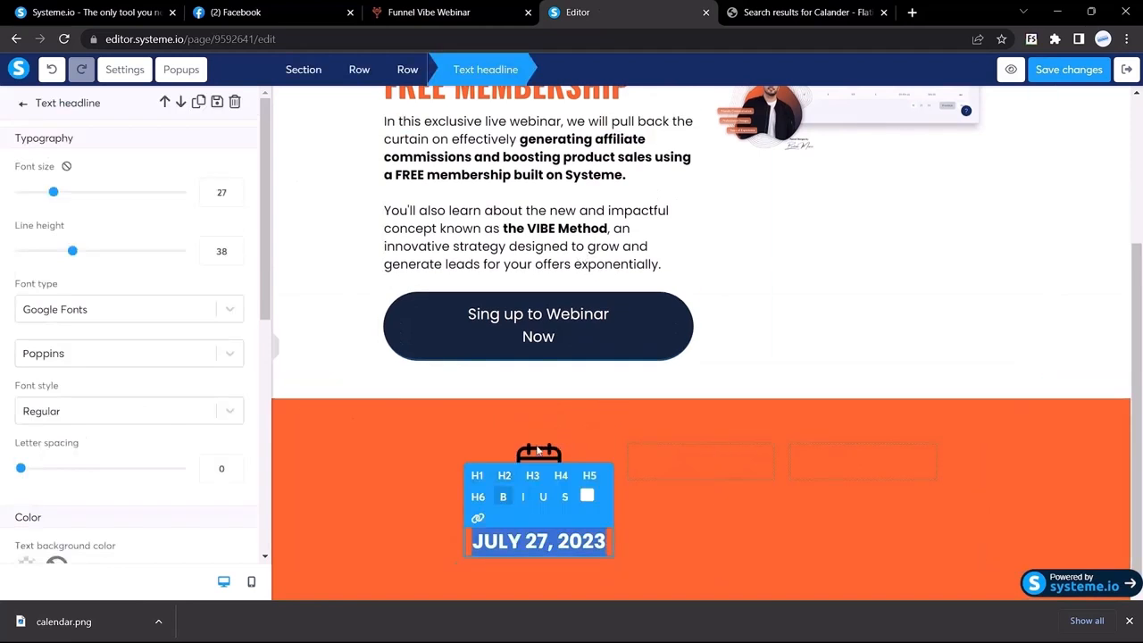
pyautogui.click(539, 451)
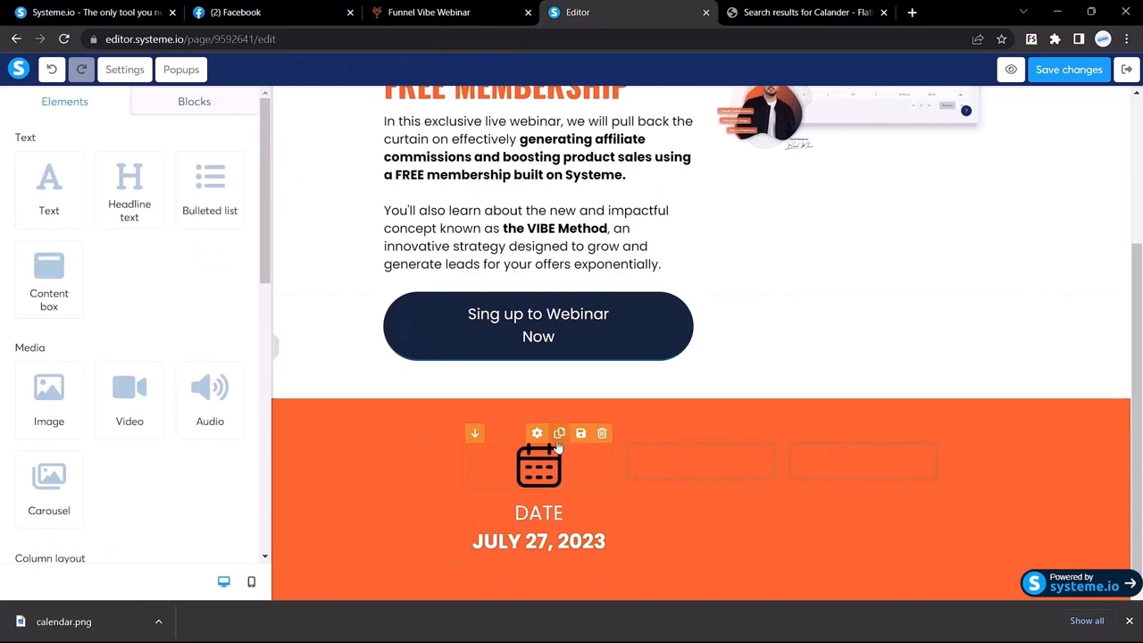
pyautogui.click(507, 453)
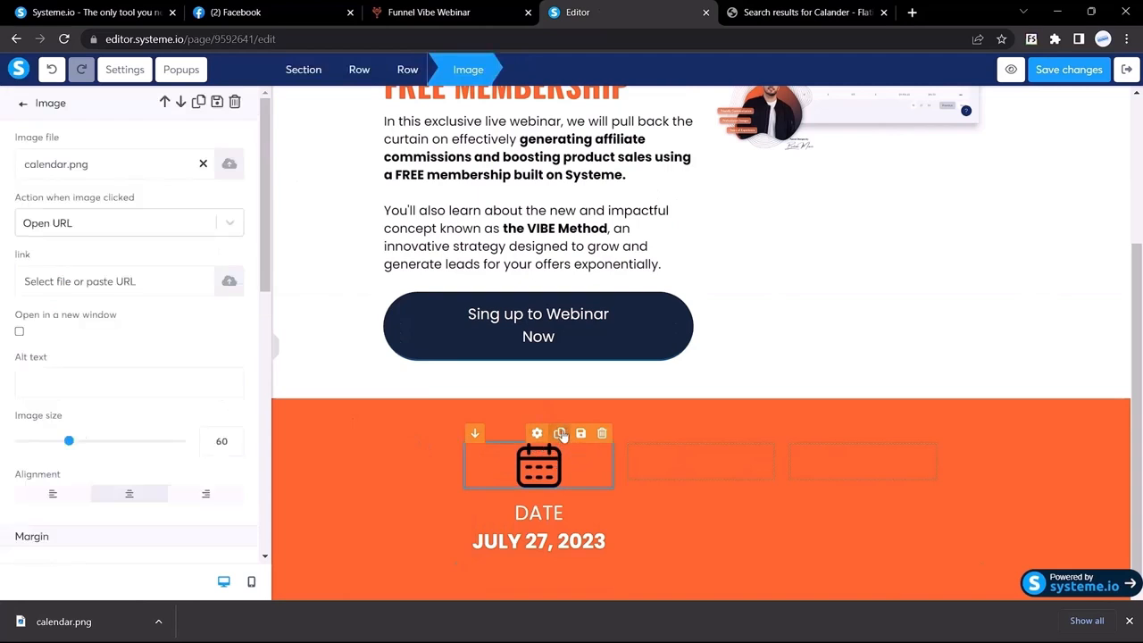
pyautogui.click(559, 433)
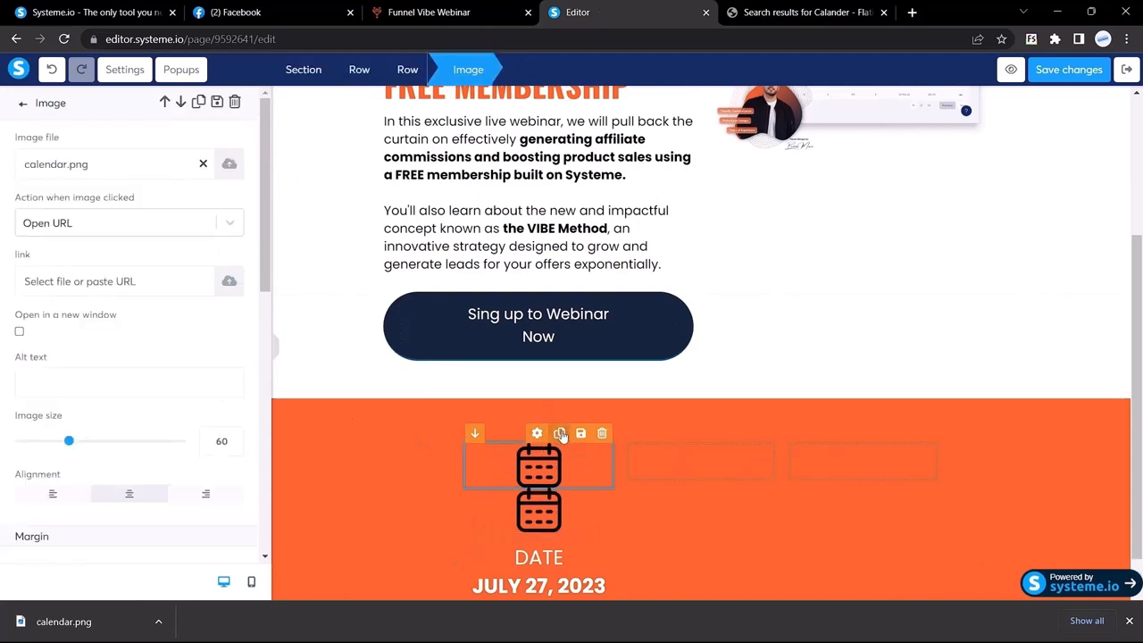
pyautogui.click(540, 515)
pyautogui.moveTo(531, 521); pyautogui.dragTo(698, 469)
pyautogui.click(559, 490)
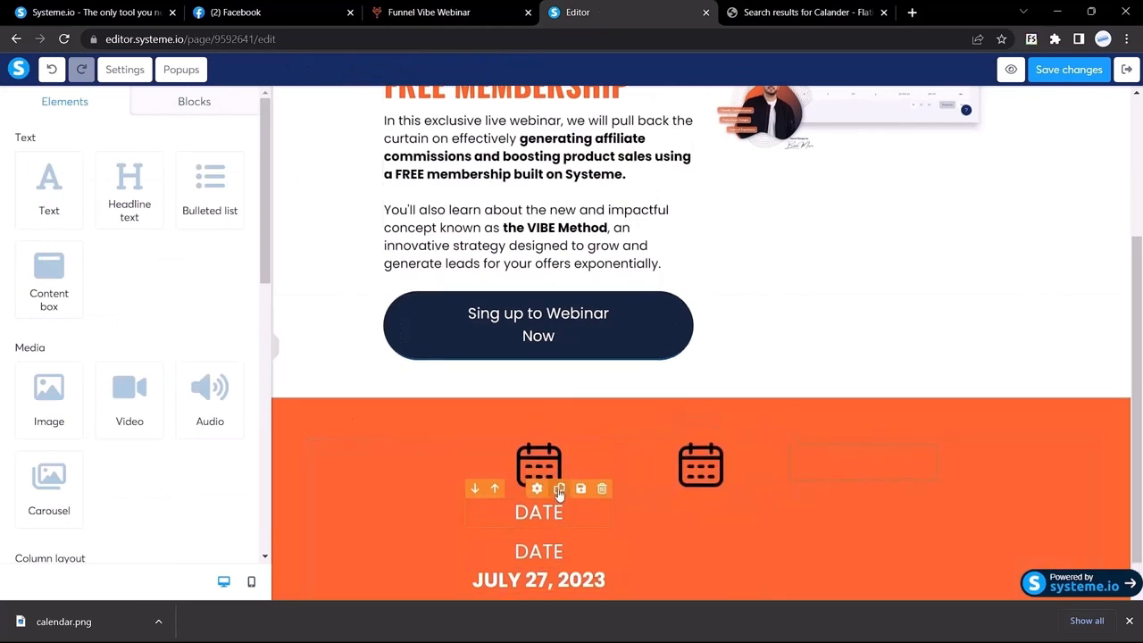
pyautogui.moveTo(536, 551); pyautogui.dragTo(684, 485)
pyautogui.click(559, 518)
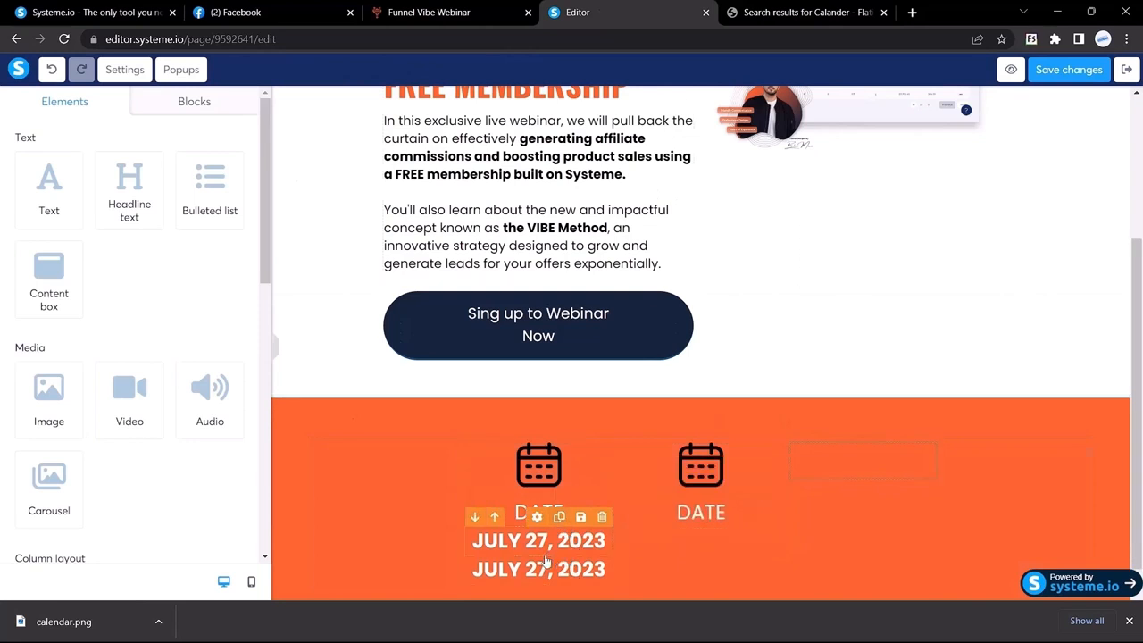
pyautogui.moveTo(539, 569); pyautogui.dragTo(701, 528)
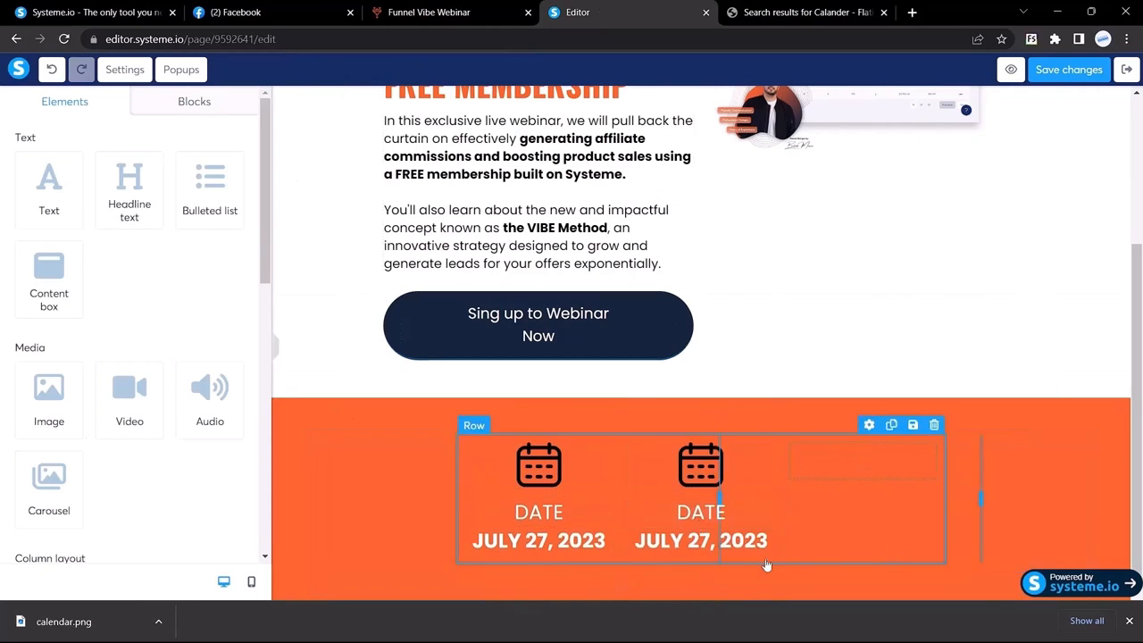
# Duplicate the middle column's icon, DATE and date text into the third column
pyautogui.click(721, 434)
pyautogui.moveTo(705, 506); pyautogui.dragTo(840, 458)
pyautogui.click(720, 491)
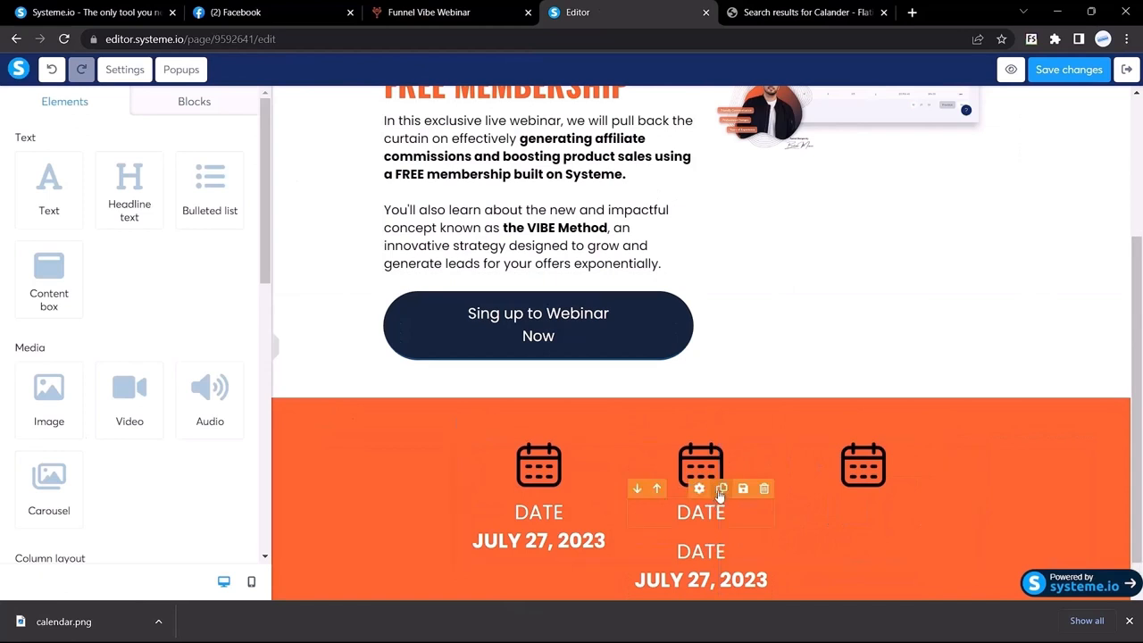
pyautogui.moveTo(712, 547); pyautogui.dragTo(862, 514)
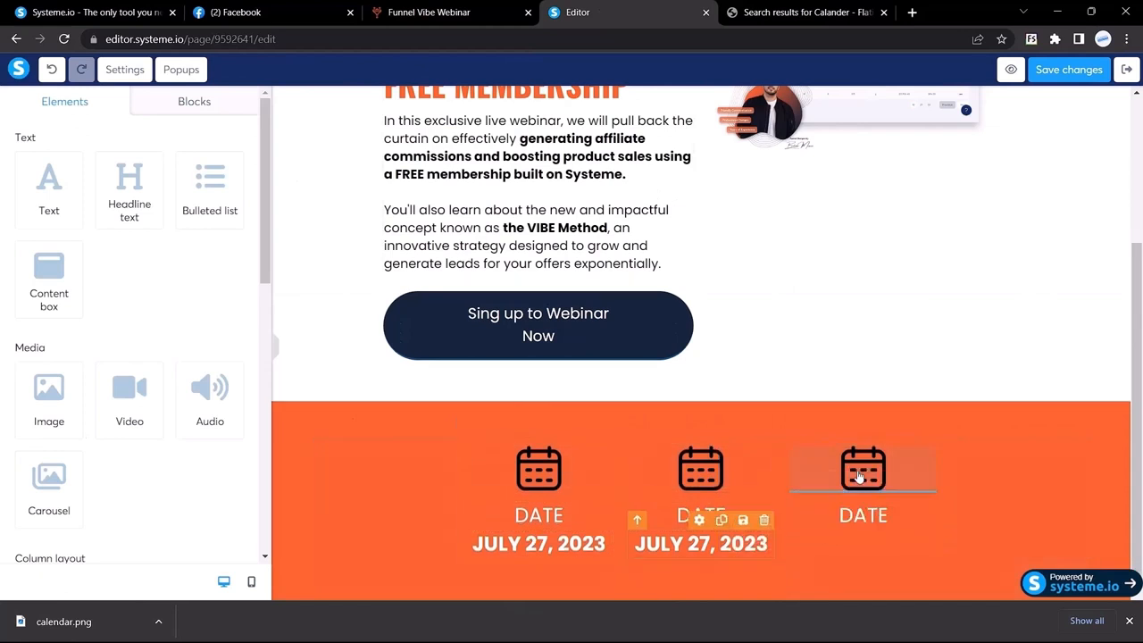
pyautogui.click(721, 516)
pyautogui.moveTo(706, 564); pyautogui.dragTo(862, 531)
pyautogui.moveTo(701, 516)
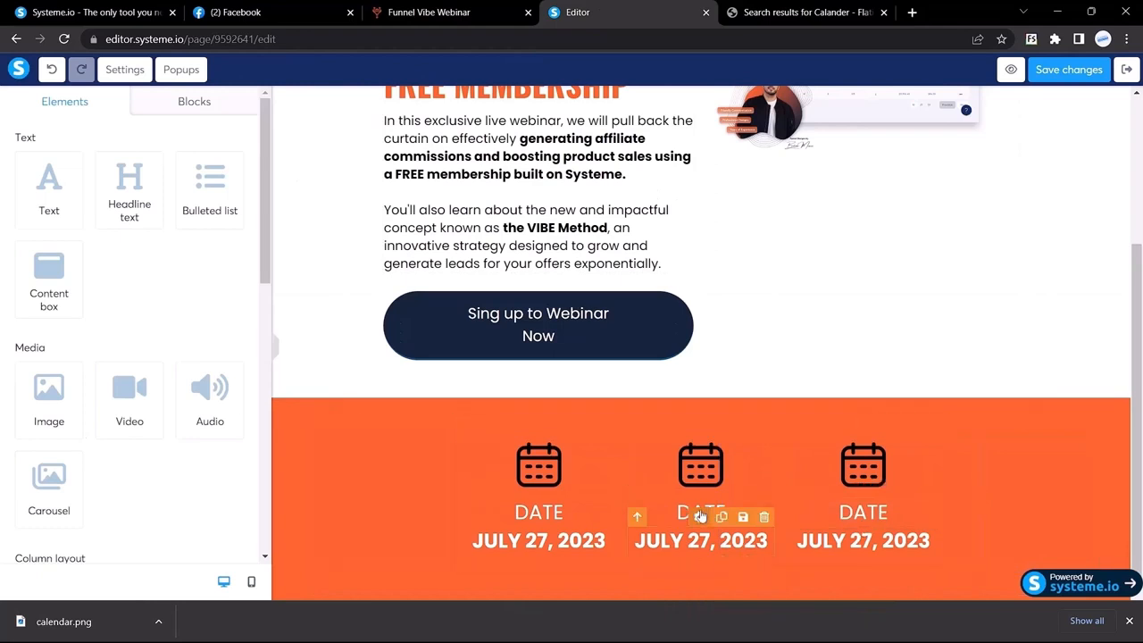
pyautogui.click(415, 9)
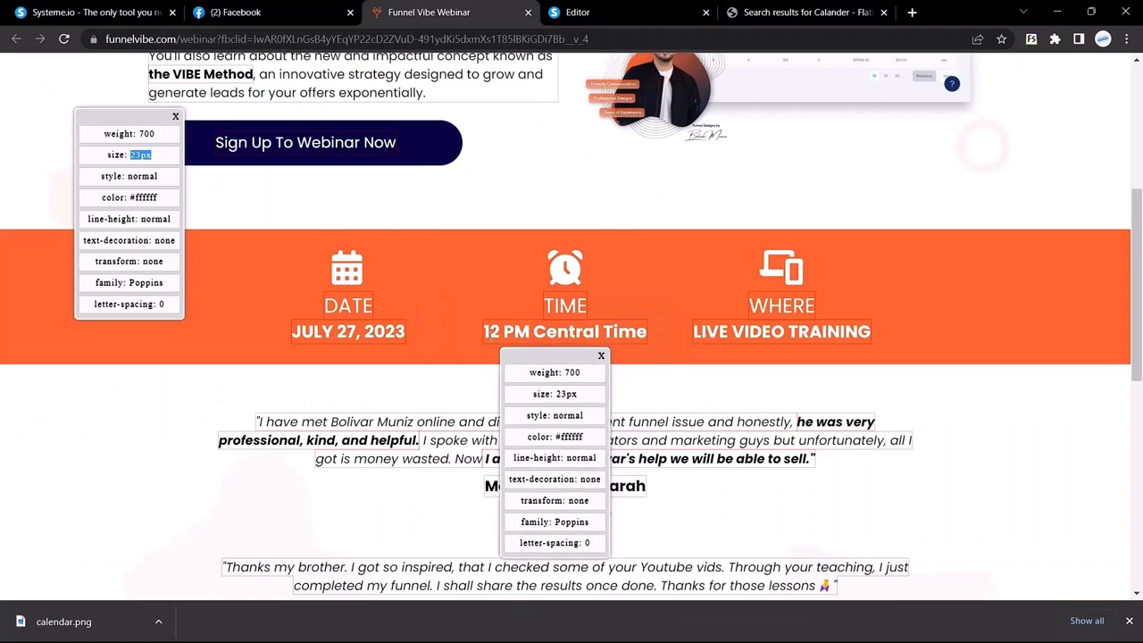
# Copy '12 PM Central Time' from the reference and paste it over the middle column's date
pyautogui.moveTo(484, 335); pyautogui.dragTo(663, 338)
pyautogui.hotkey('ctrl', 'c')
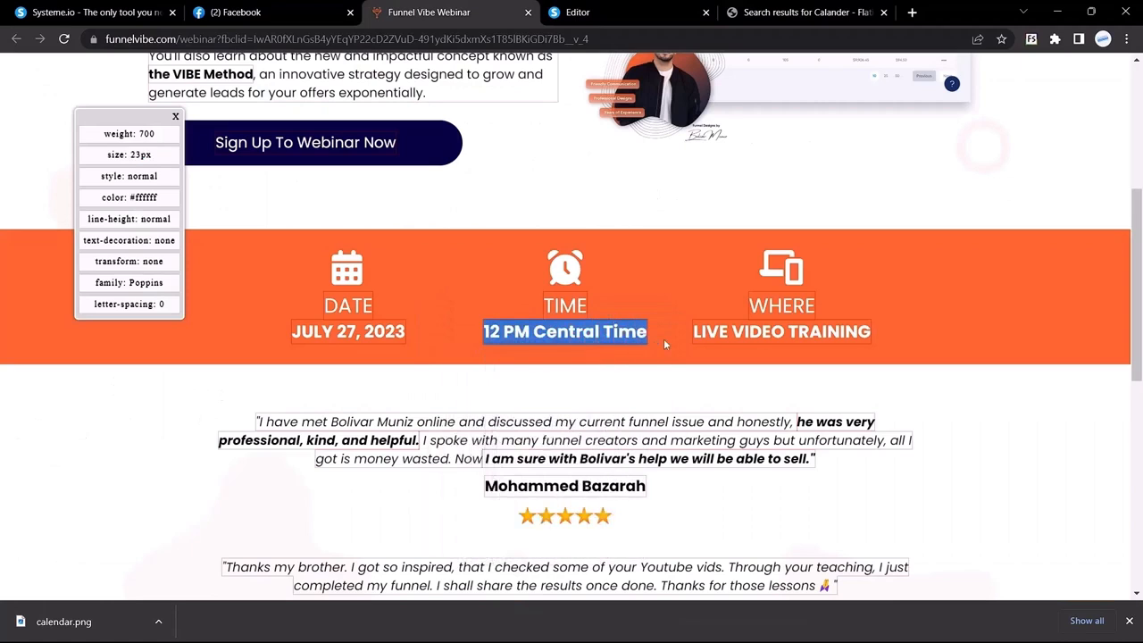
pyautogui.click(655, 9)
pyautogui.tripleClick(689, 539)
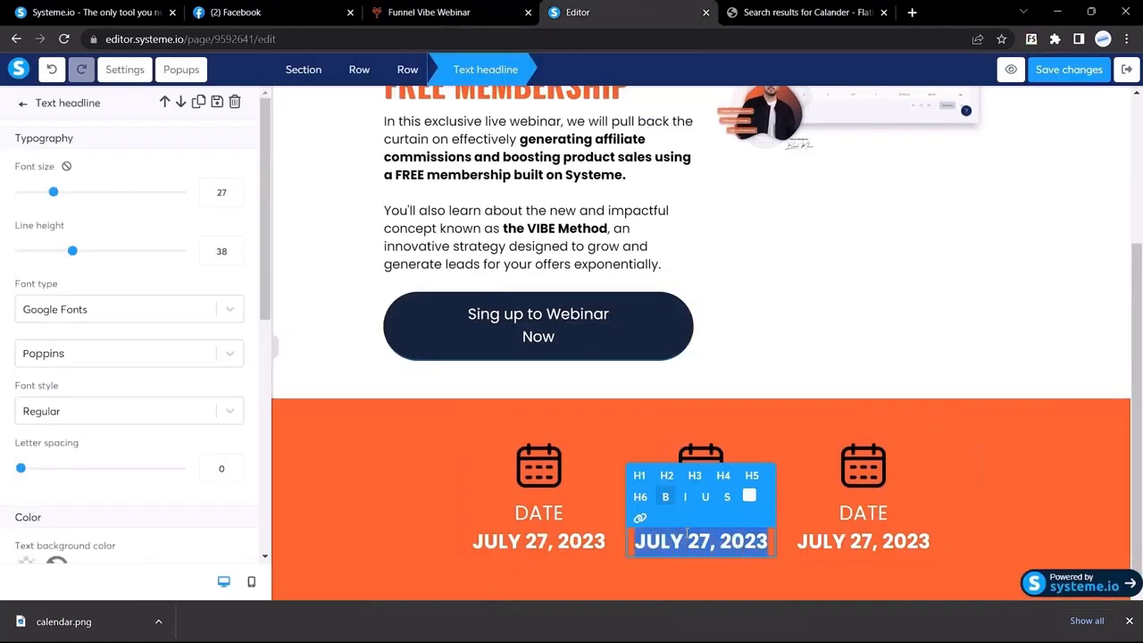
pyautogui.hotkey('ctrl', 'v')
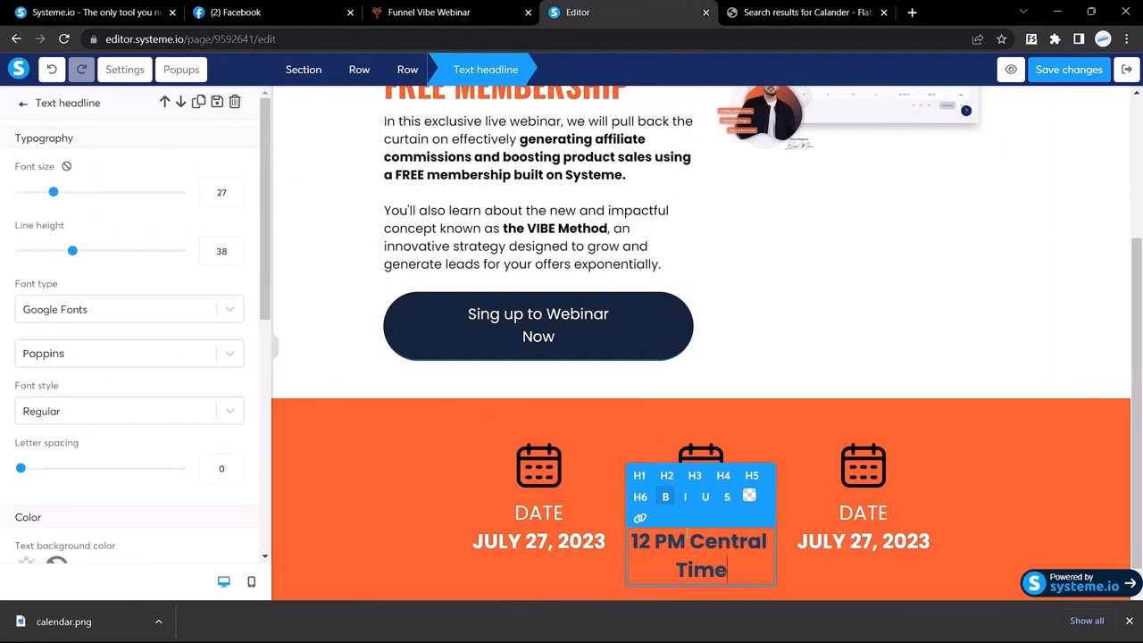
pyautogui.hotkey('ctrl', 'z')
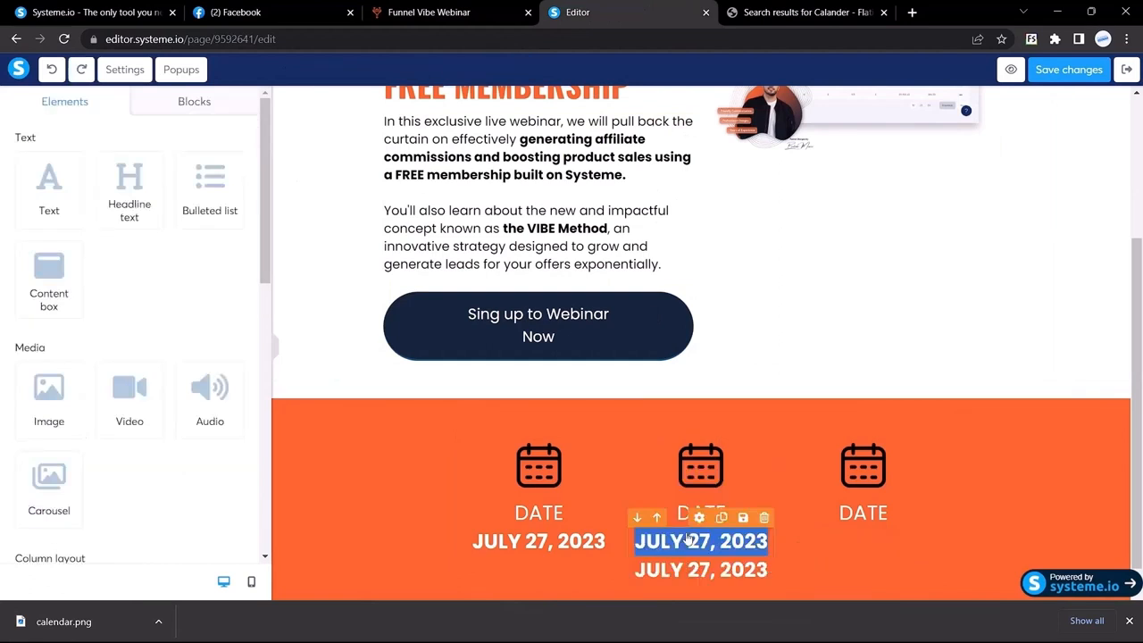
pyautogui.hotkey('ctrl', 'v')
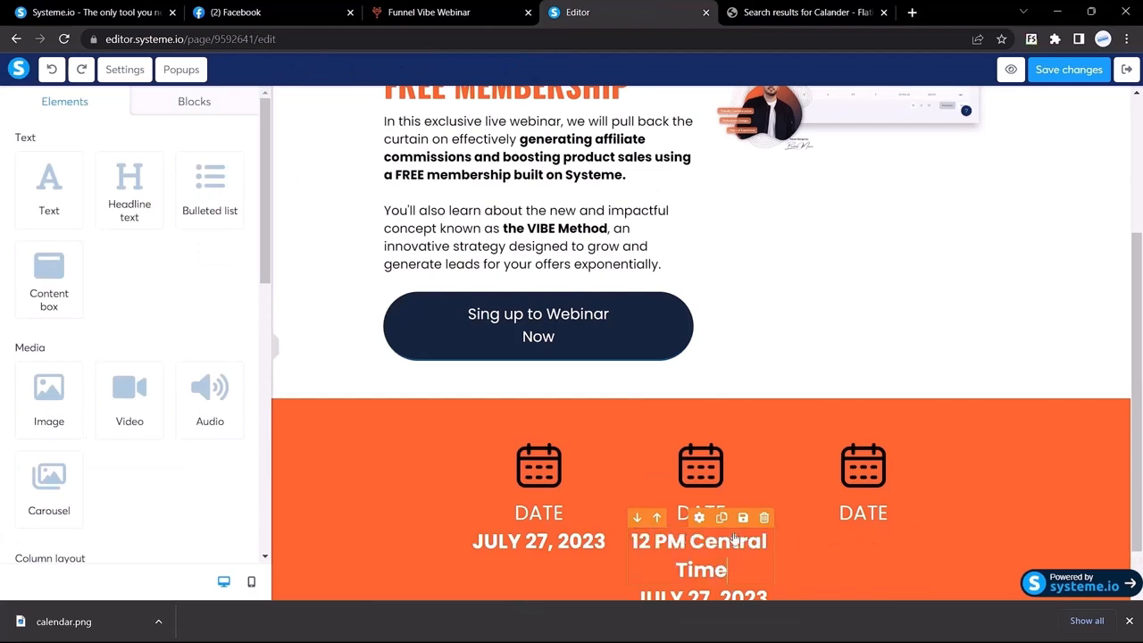
# Move the leftover duplicate date line into the third column
pyautogui.scroll(-1, 705, 536)
pyautogui.click(726, 541)
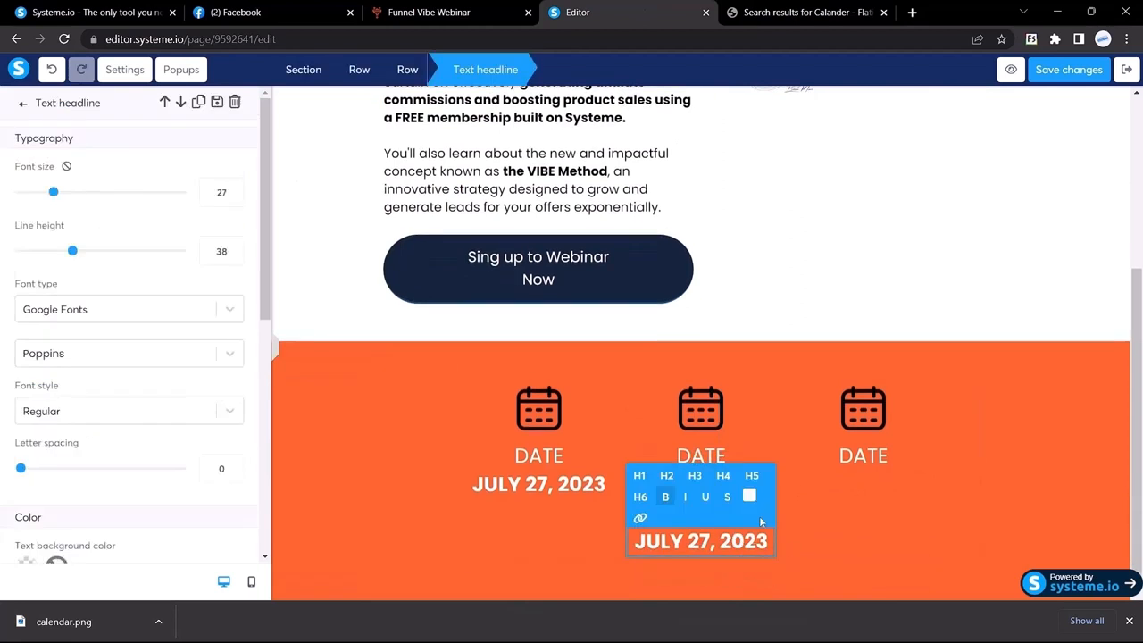
pyautogui.click(760, 522)
pyautogui.click(763, 517)
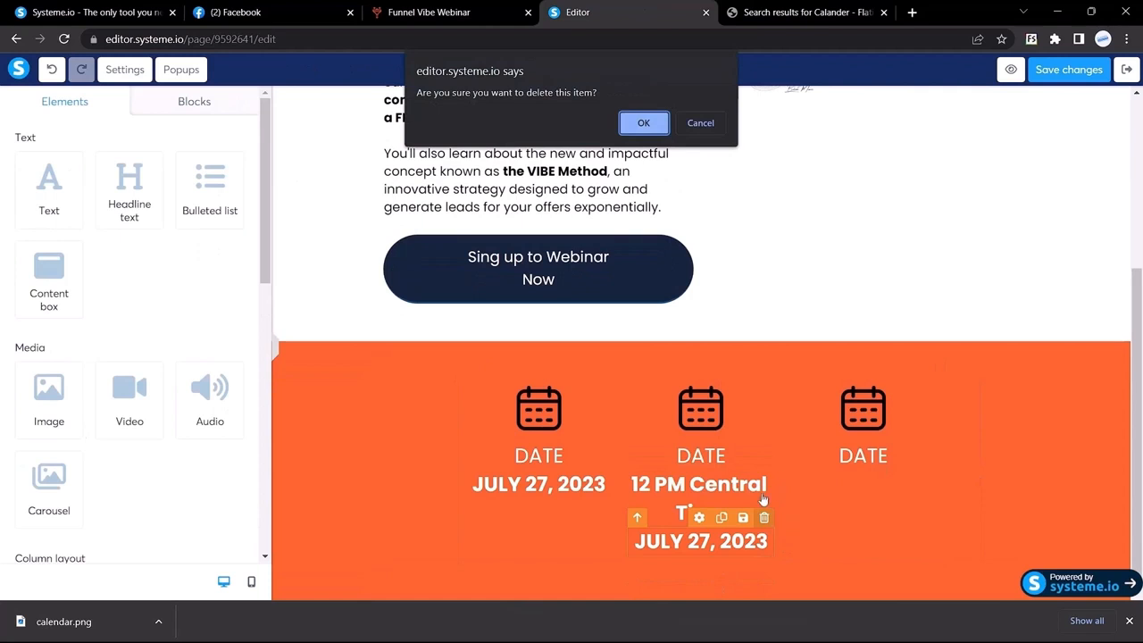
pyautogui.click(700, 123)
pyautogui.moveTo(675, 542); pyautogui.dragTo(849, 468)
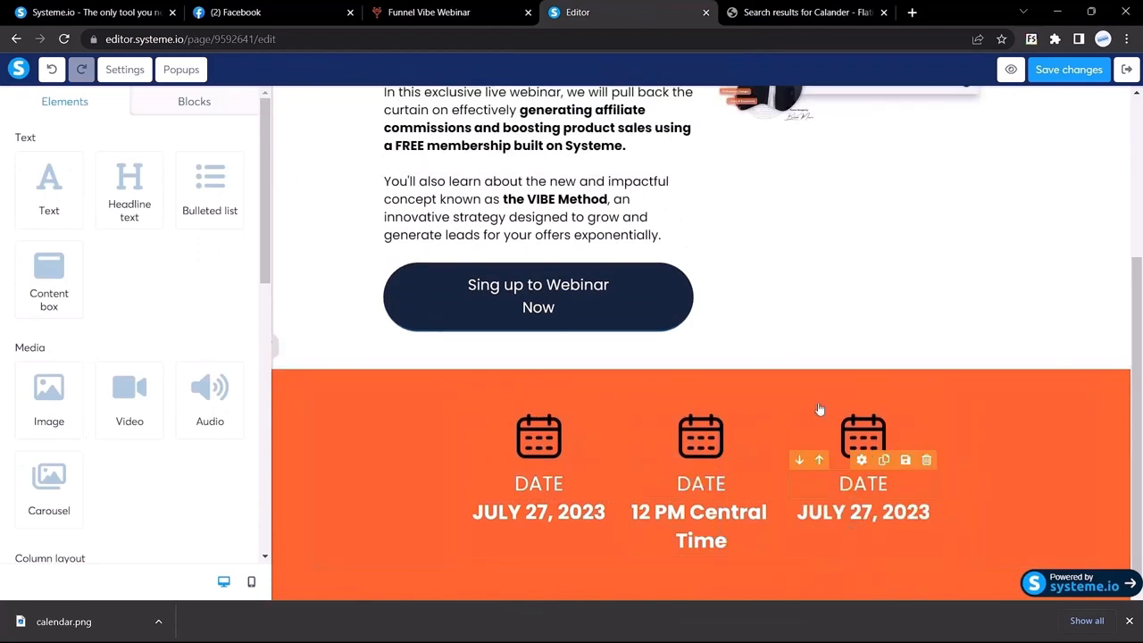
# Copy LIVE VIDEO TRAINING from the reference, retitle the middle label TIME, and paste it in column three
pyautogui.click(774, 11)
pyautogui.click(625, 10)
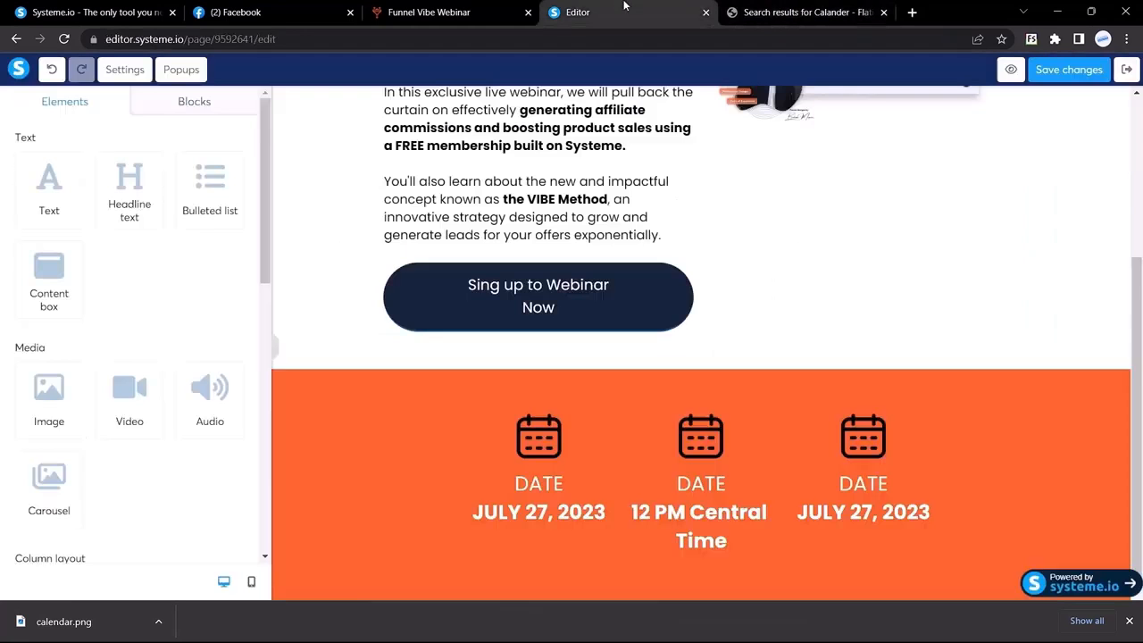
pyautogui.click(509, 7)
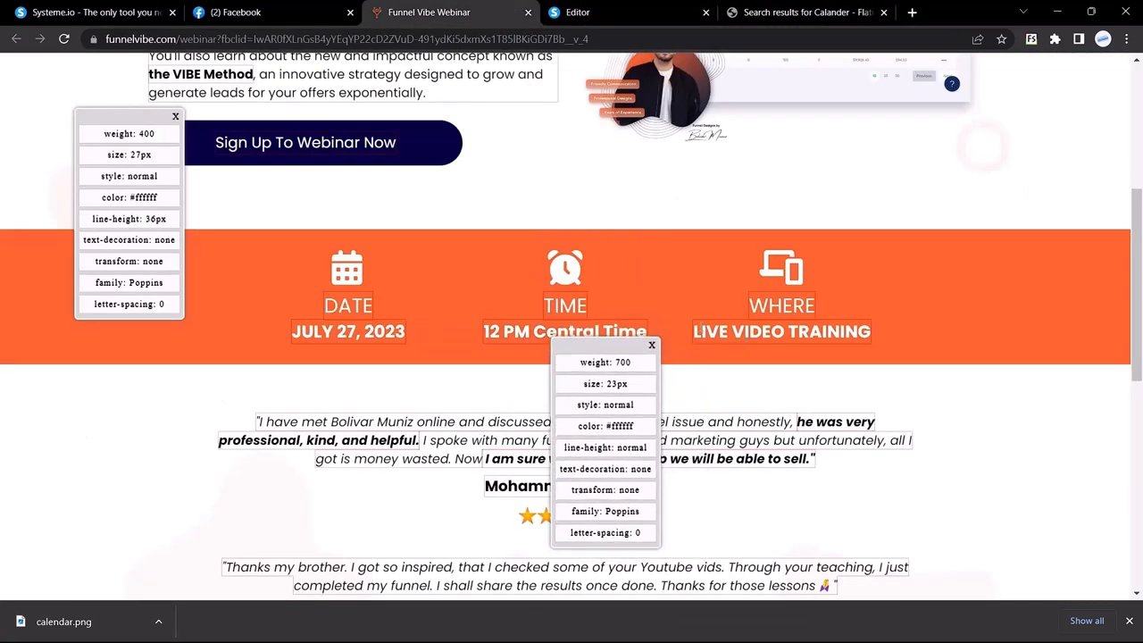
pyautogui.moveTo(696, 331); pyautogui.dragTo(896, 342)
pyautogui.hotkey('ctrl', 'c')
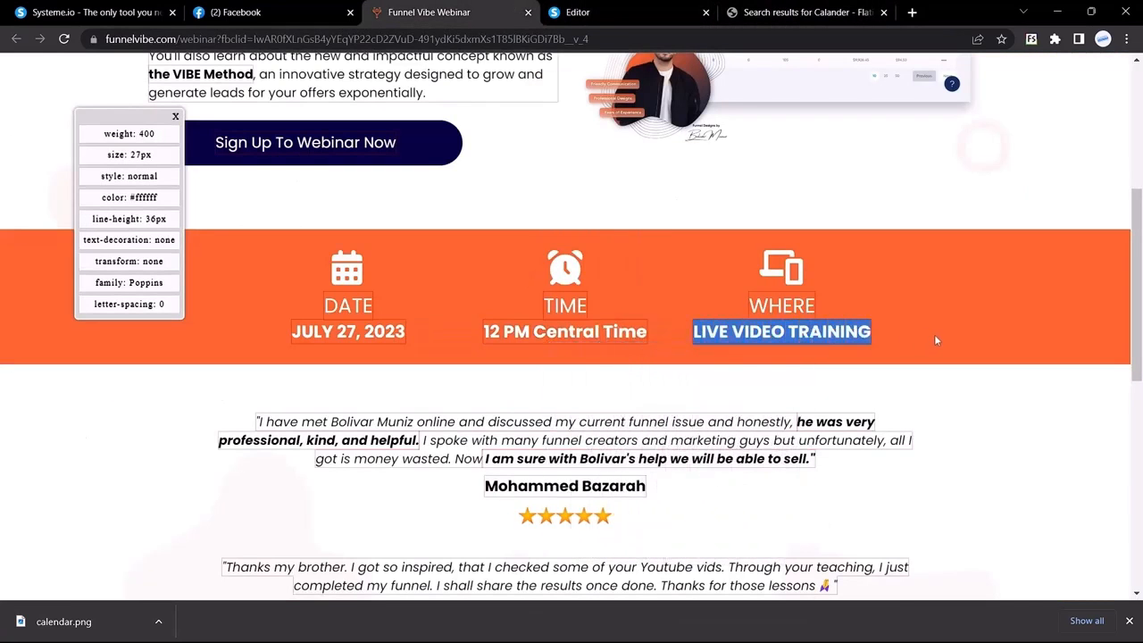
pyautogui.click(679, 12)
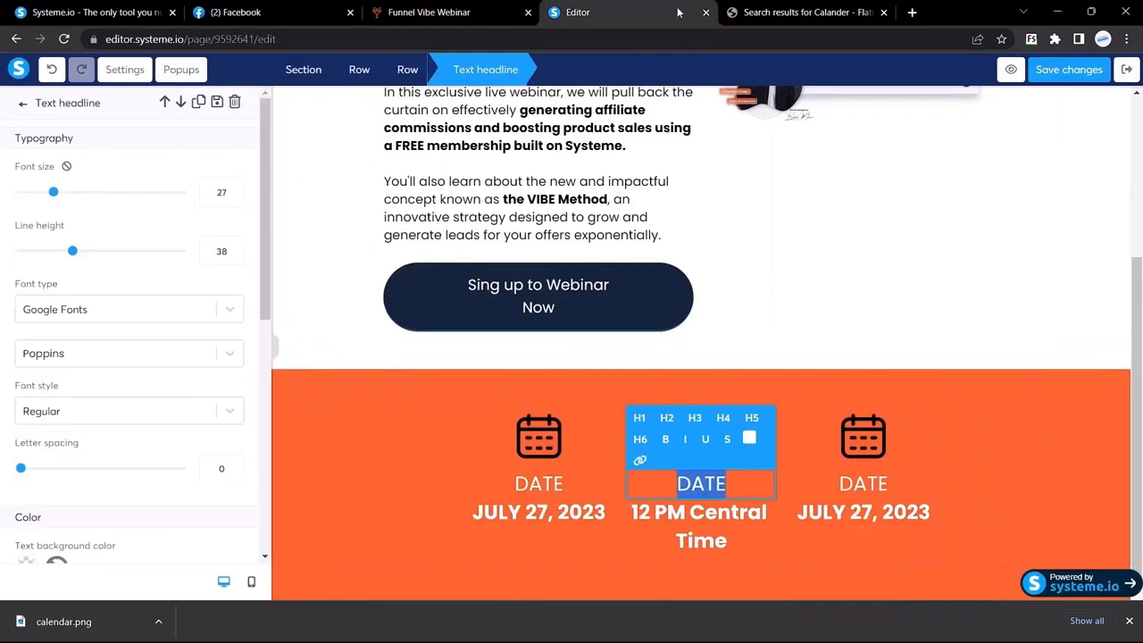
pyautogui.click(425, 9)
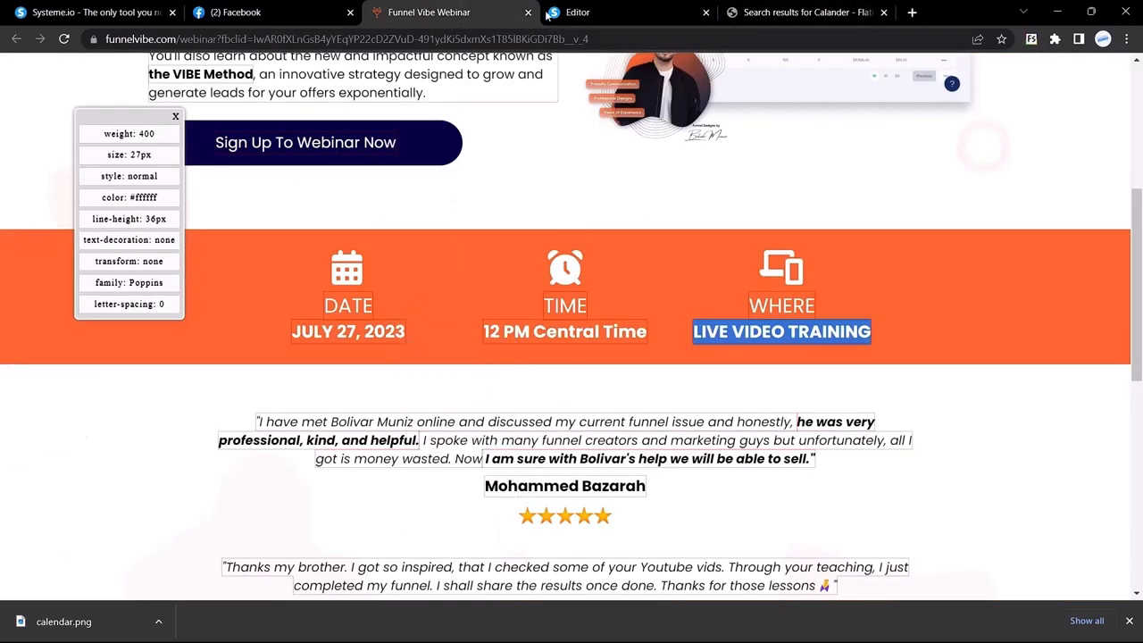
pyautogui.click(548, 15)
pyautogui.write('TIME')
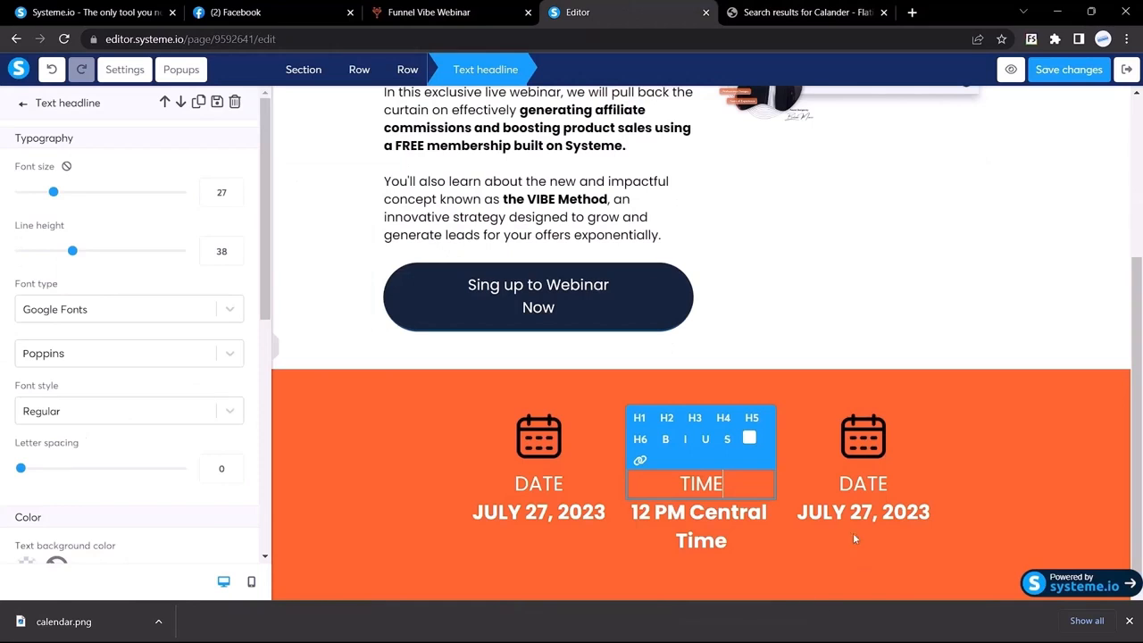
pyautogui.tripleClick(862, 518)
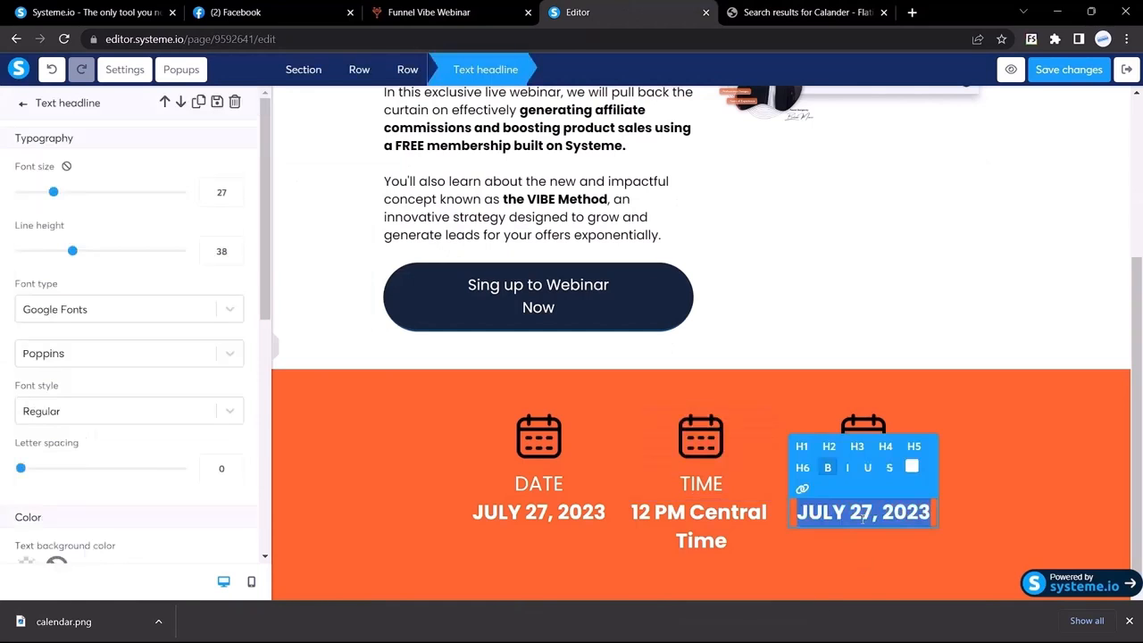
pyautogui.hotkey('ctrl', 'v')
pyautogui.press('Escape')
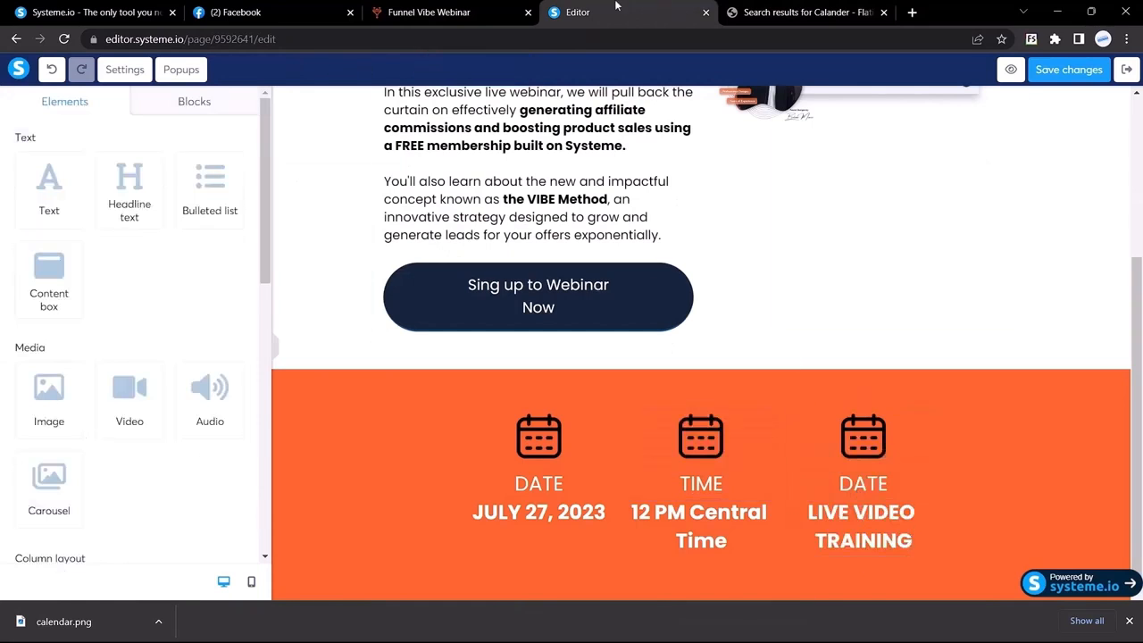
# Retitle the third column's label WHERE and compare the bar with the reference page
pyautogui.click(495, 7)
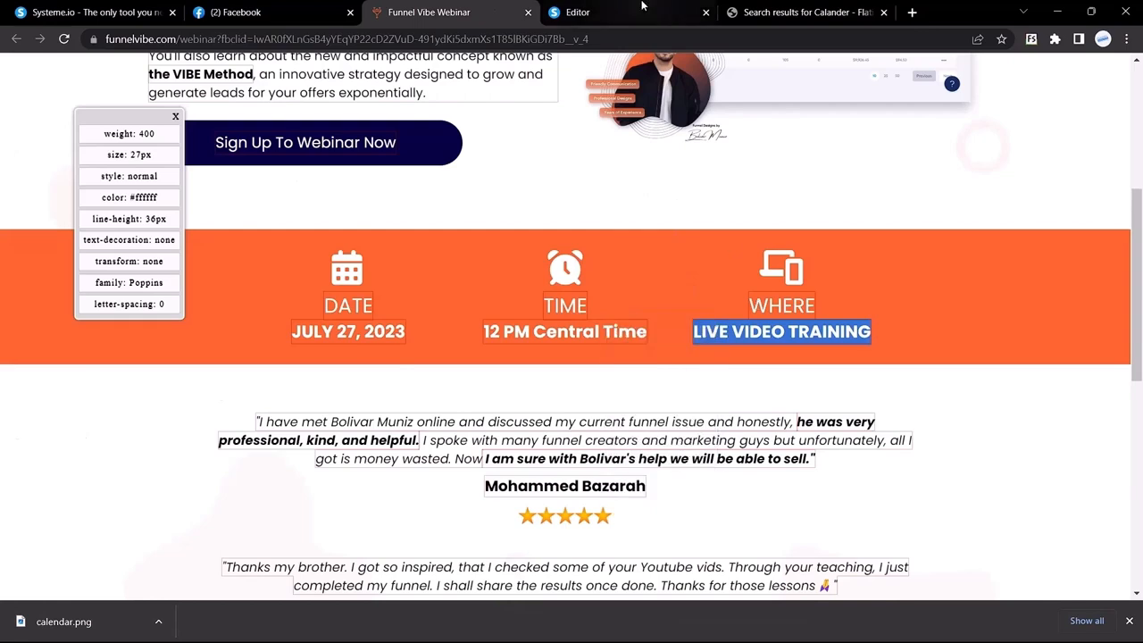
pyautogui.click(578, 11)
pyautogui.doubleClick(871, 485)
pyautogui.write('WHERE')
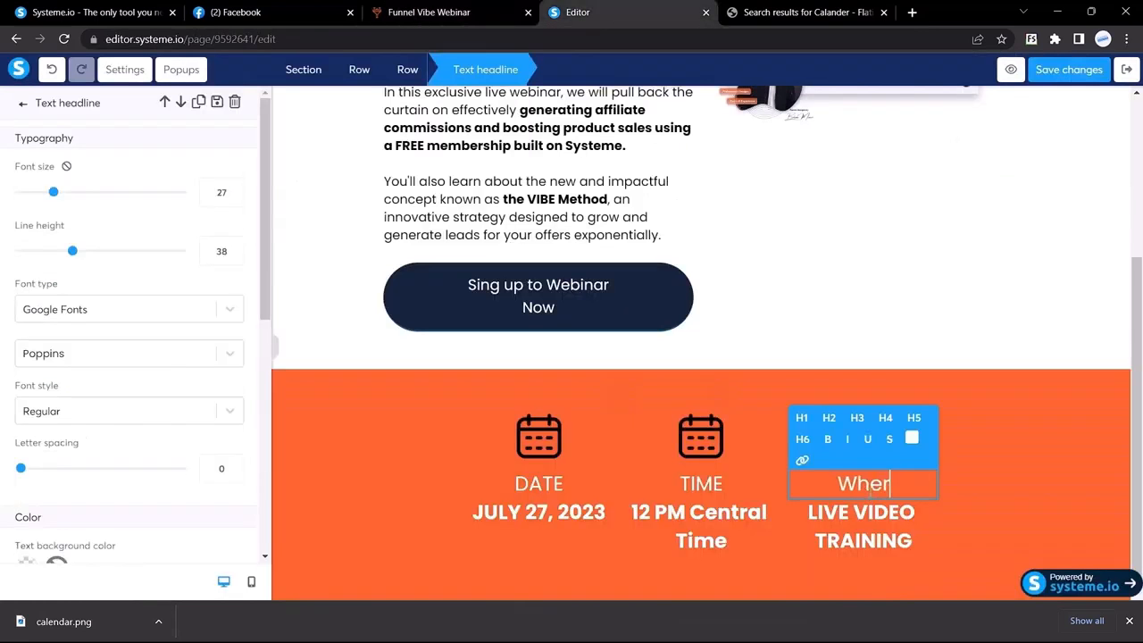
pyautogui.press('Escape')
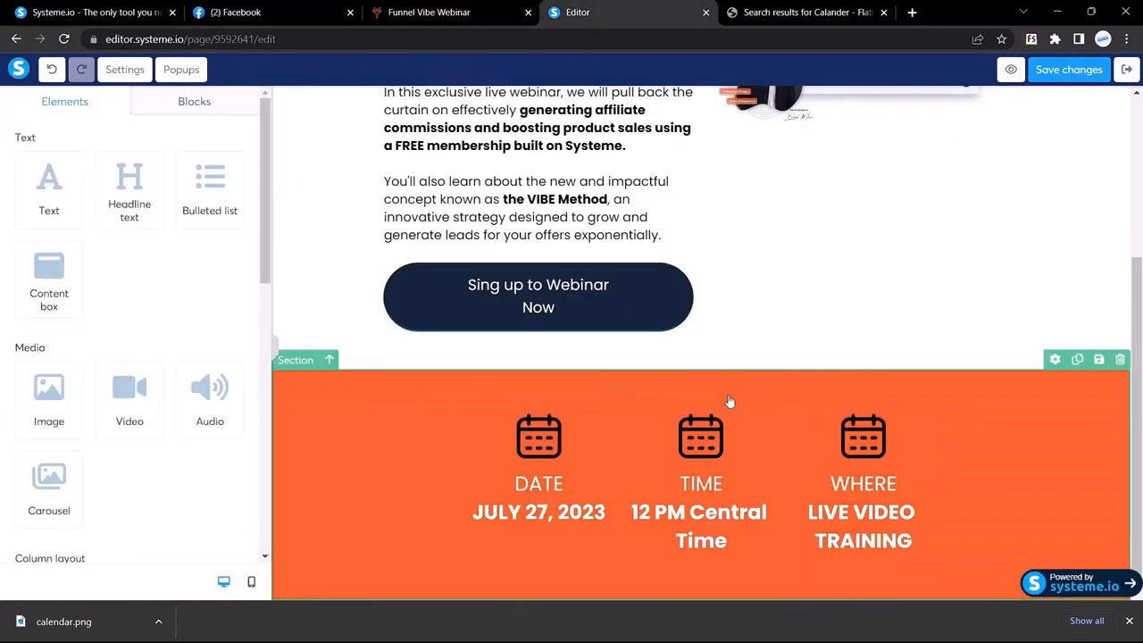
pyautogui.click(276, 351)
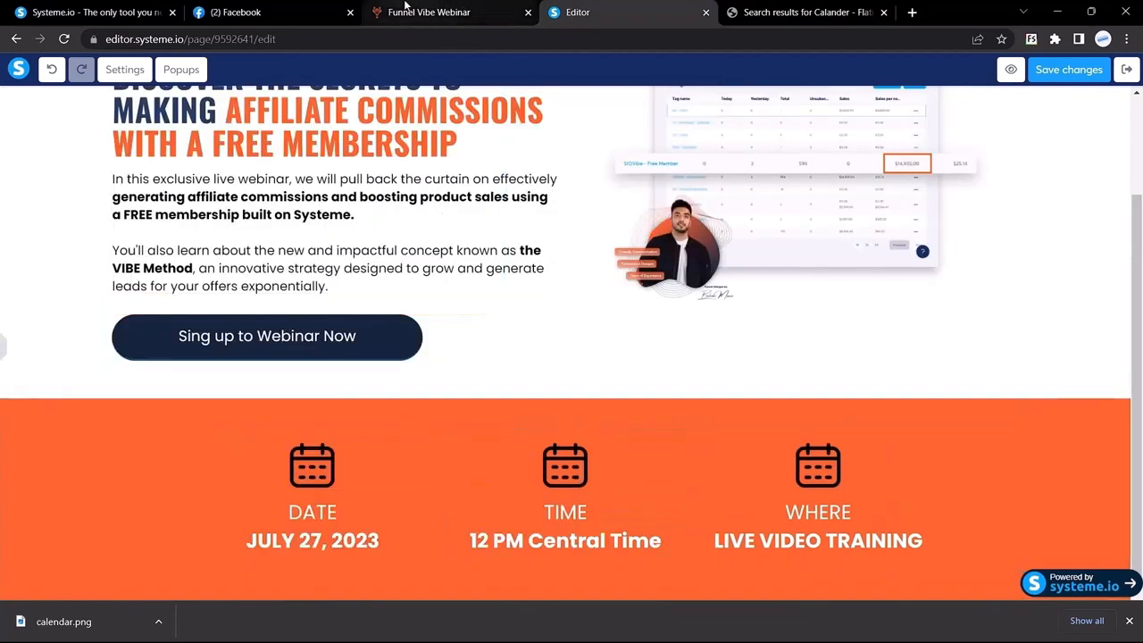
pyautogui.click(442, 11)
pyautogui.click(638, 6)
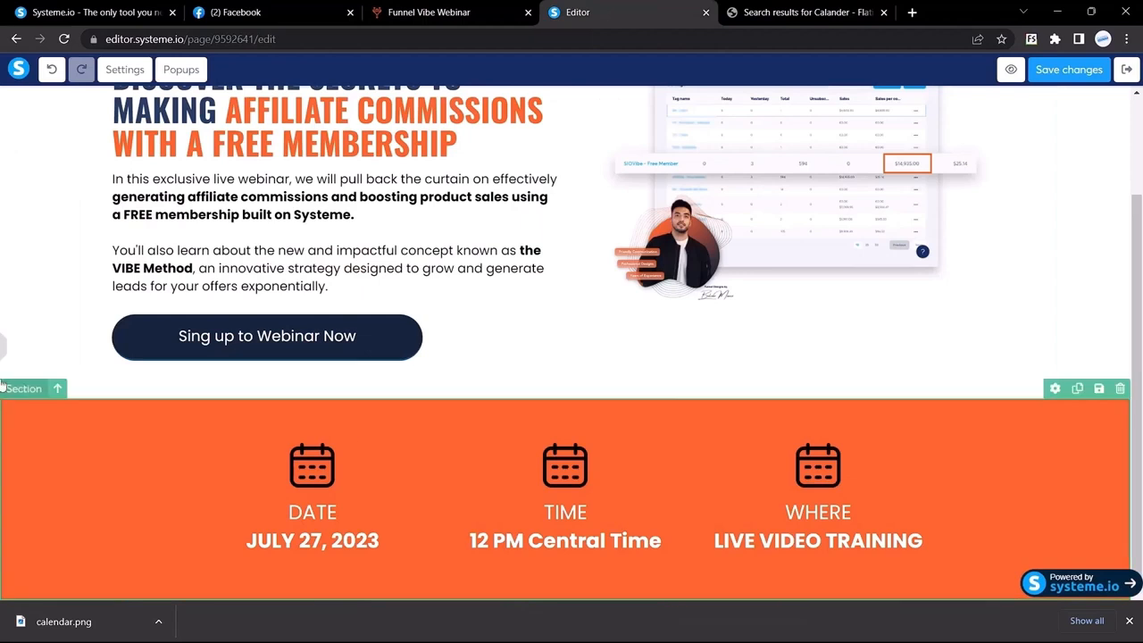
pyautogui.click(5, 348)
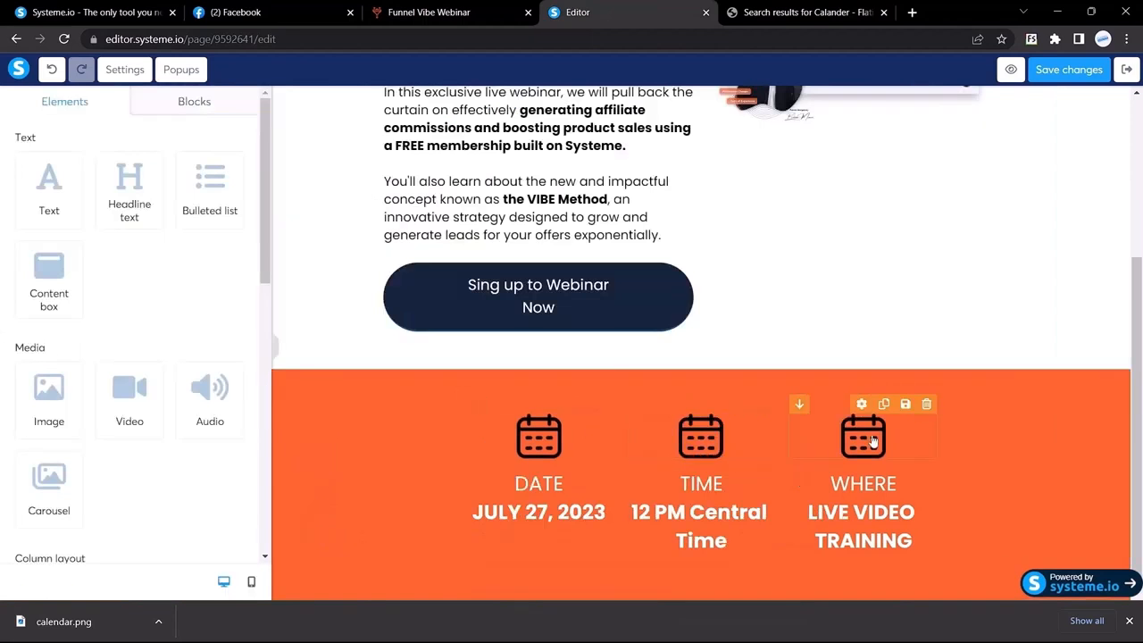
# Search Flaticon for 'time' and download a clock icon as clock.png
pyautogui.click(782, 10)
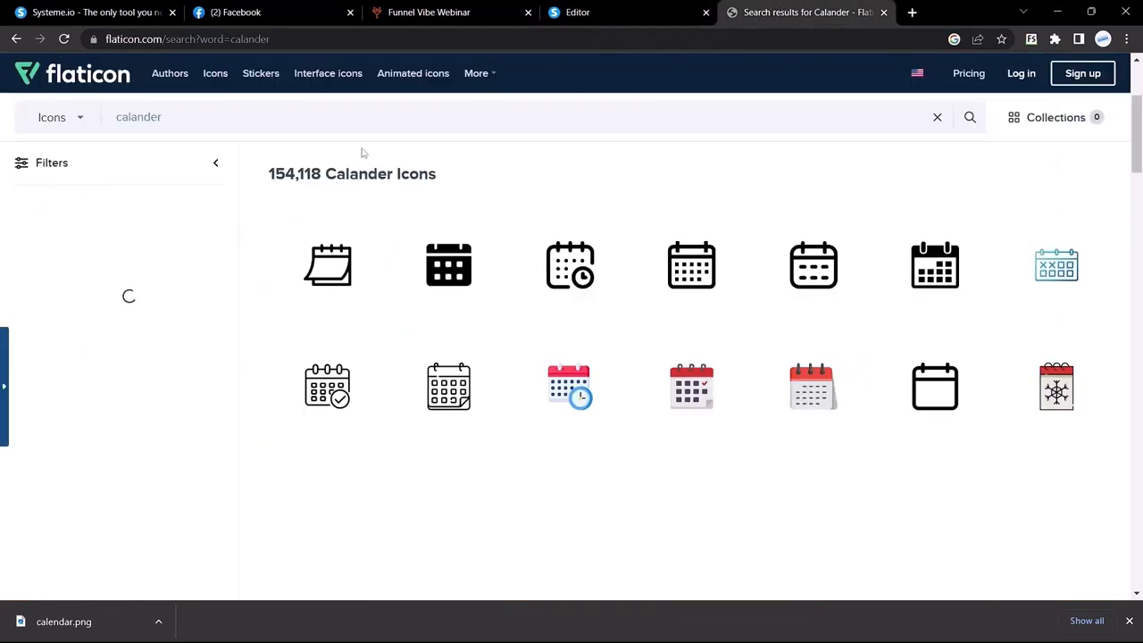
pyautogui.doubleClick(338, 126)
pyautogui.write('time')
pyautogui.press('Return')
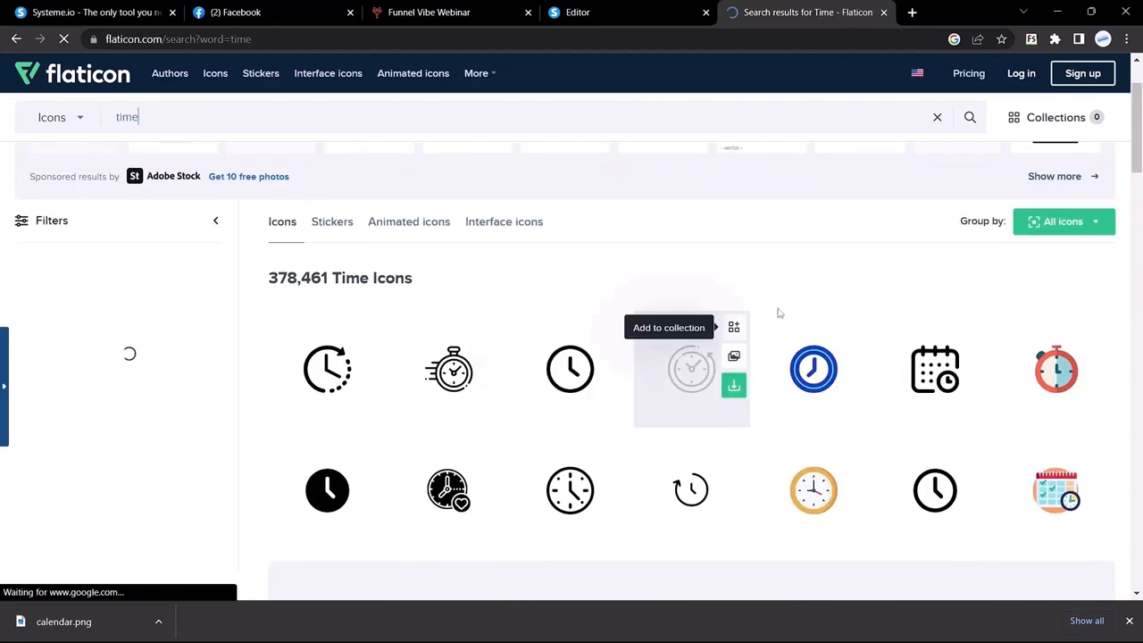
pyautogui.scroll(-1, 616, 430)
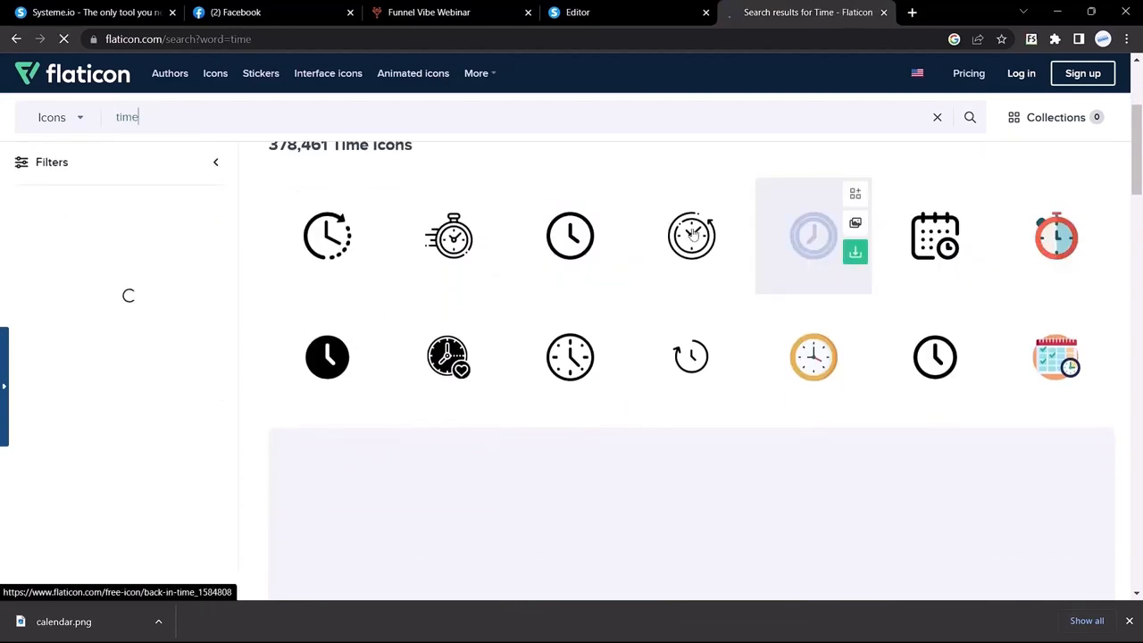
pyautogui.click(612, 252)
pyautogui.click(1122, 153)
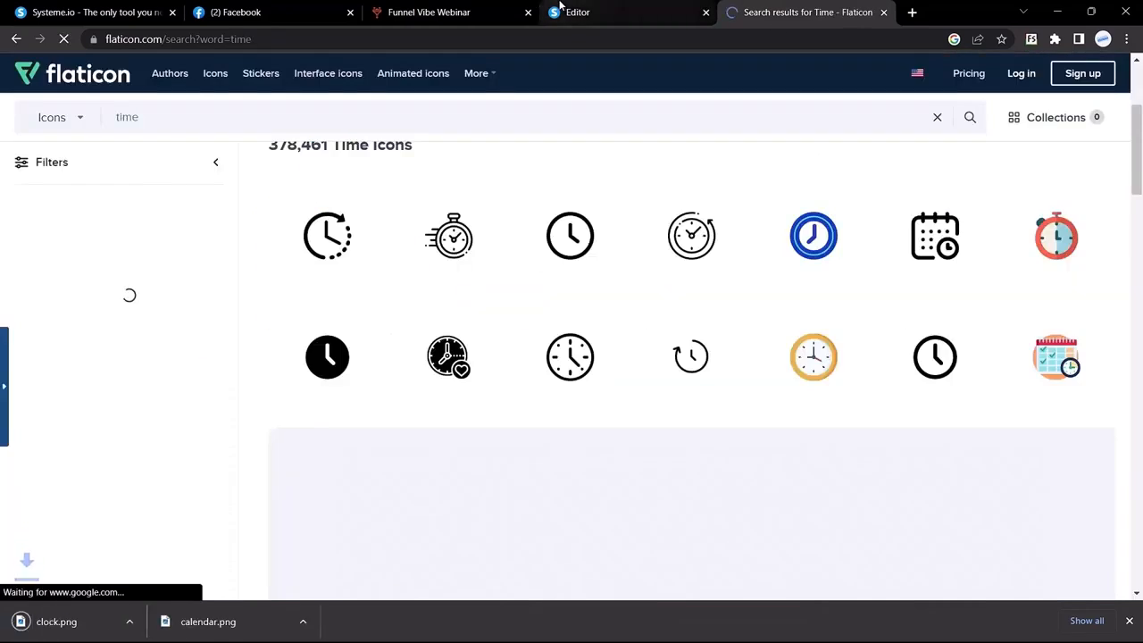
pyautogui.click(465, 6)
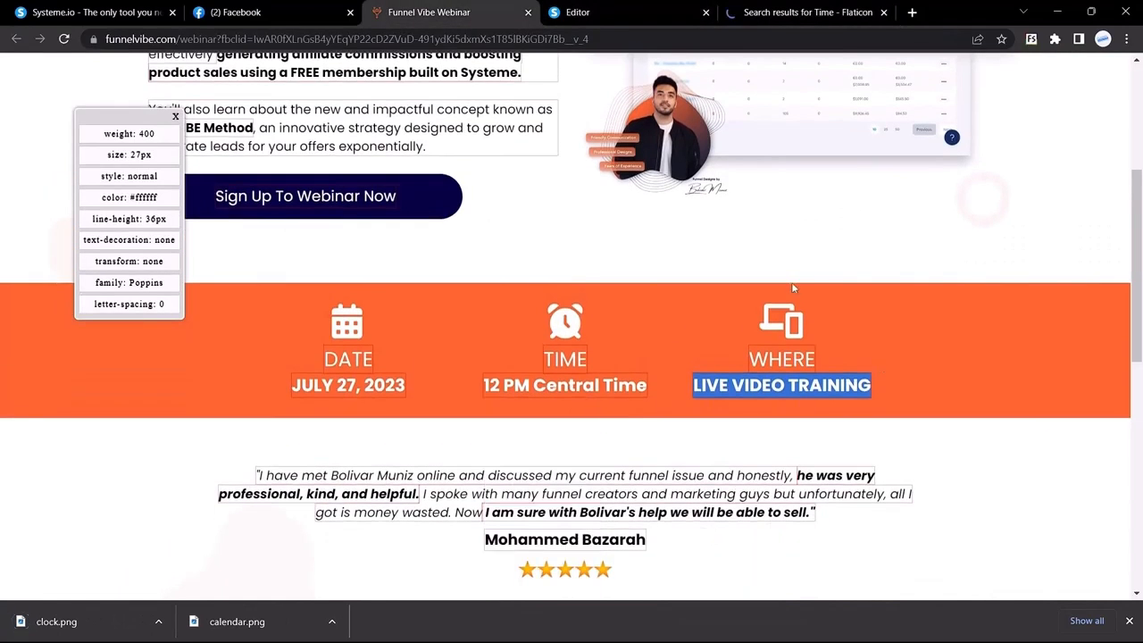
# Search Flaticon for 'device' and download a responsive devices icon as responsive.png
pyautogui.click(777, 7)
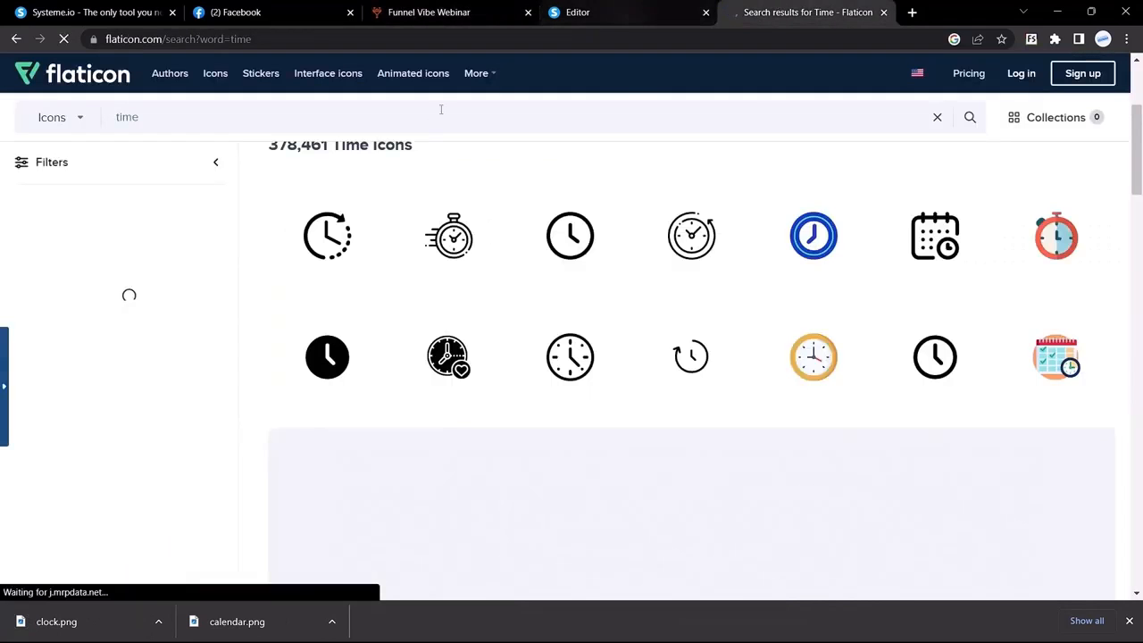
pyautogui.scroll(3, 217, 202)
pyautogui.doubleClick(166, 118)
pyautogui.write('device')
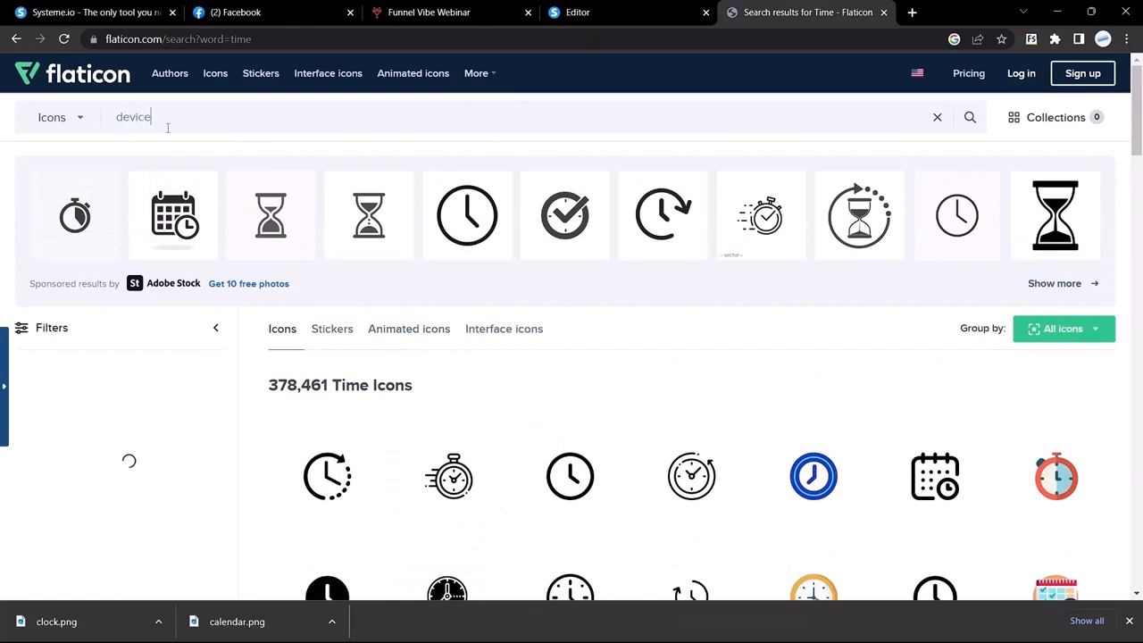
pyautogui.press('Return')
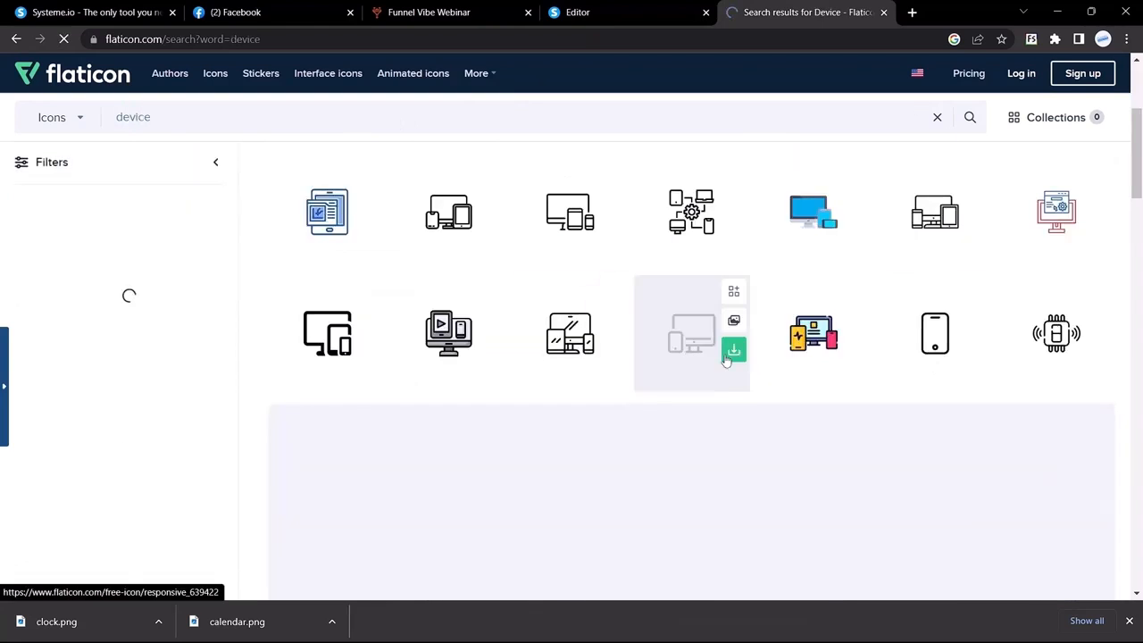
pyautogui.click(731, 350)
pyautogui.click(625, 7)
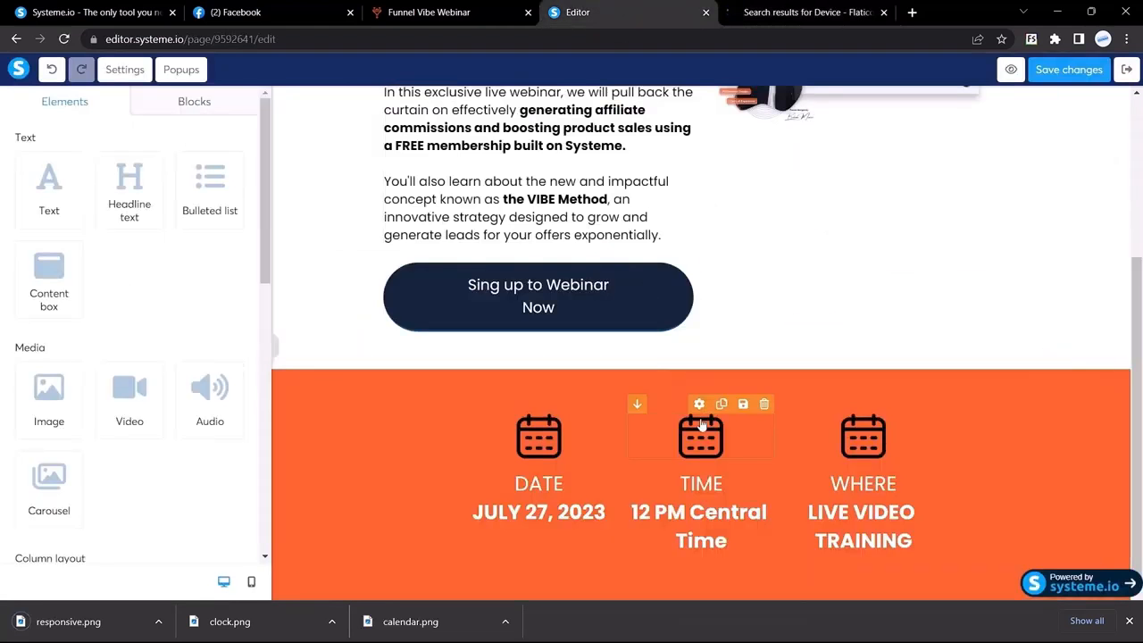
# Replace the middle column's calendar image with clock.png and set its size to 60
pyautogui.click(703, 445)
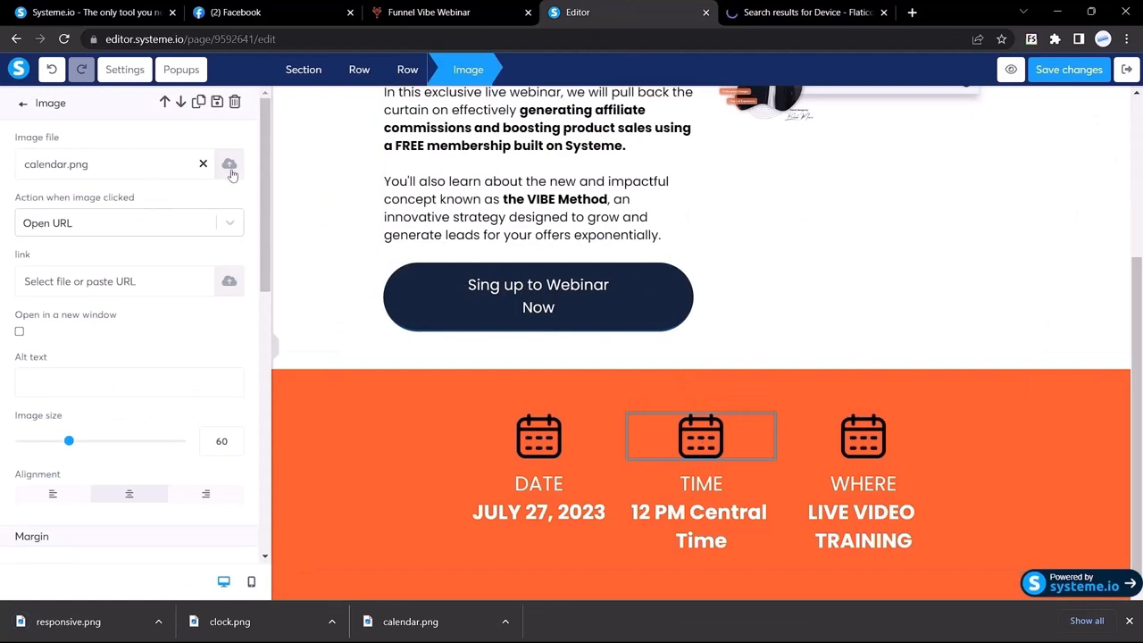
pyautogui.click(229, 168)
pyautogui.moveTo(253, 610); pyautogui.dragTo(456, 398)
pyautogui.click(805, 531)
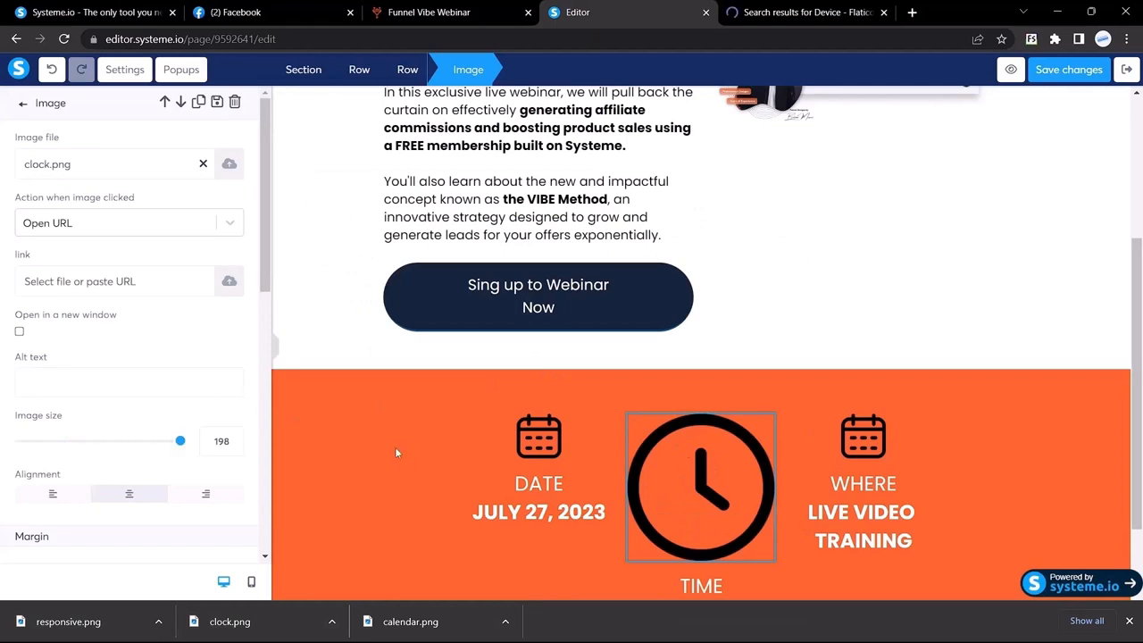
pyautogui.click(533, 446)
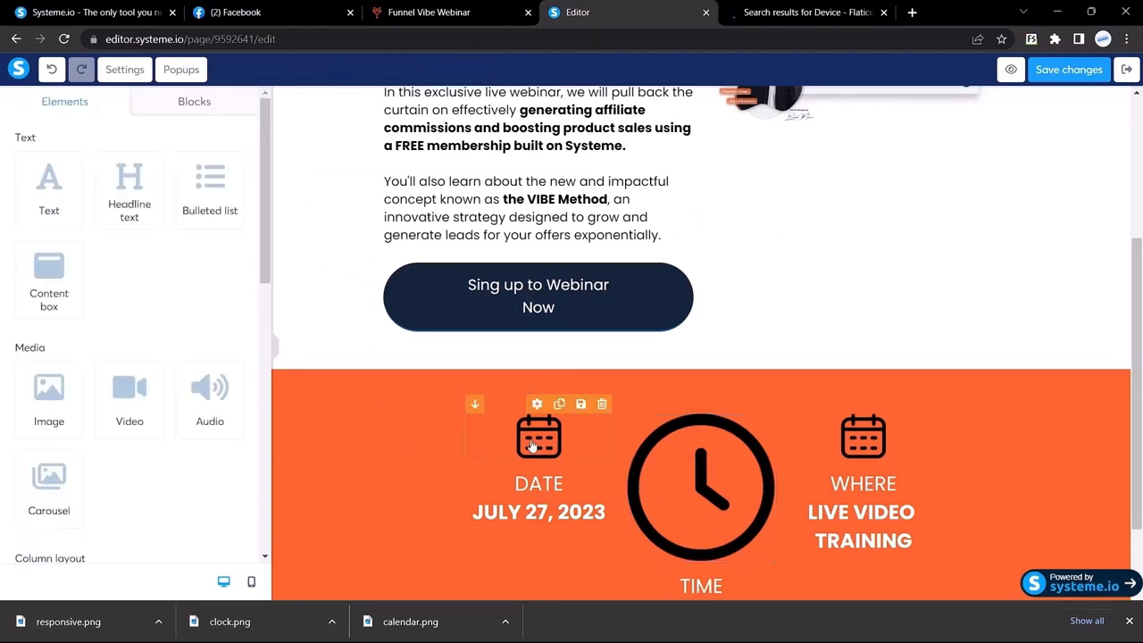
pyautogui.click(532, 445)
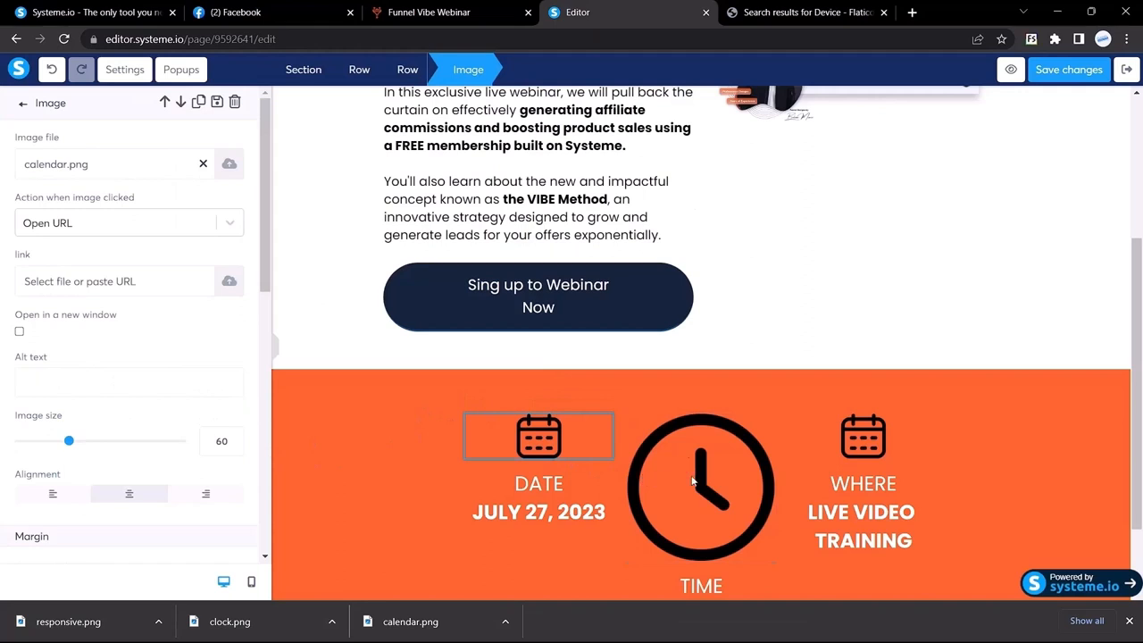
pyautogui.click(692, 482)
pyautogui.click(679, 501)
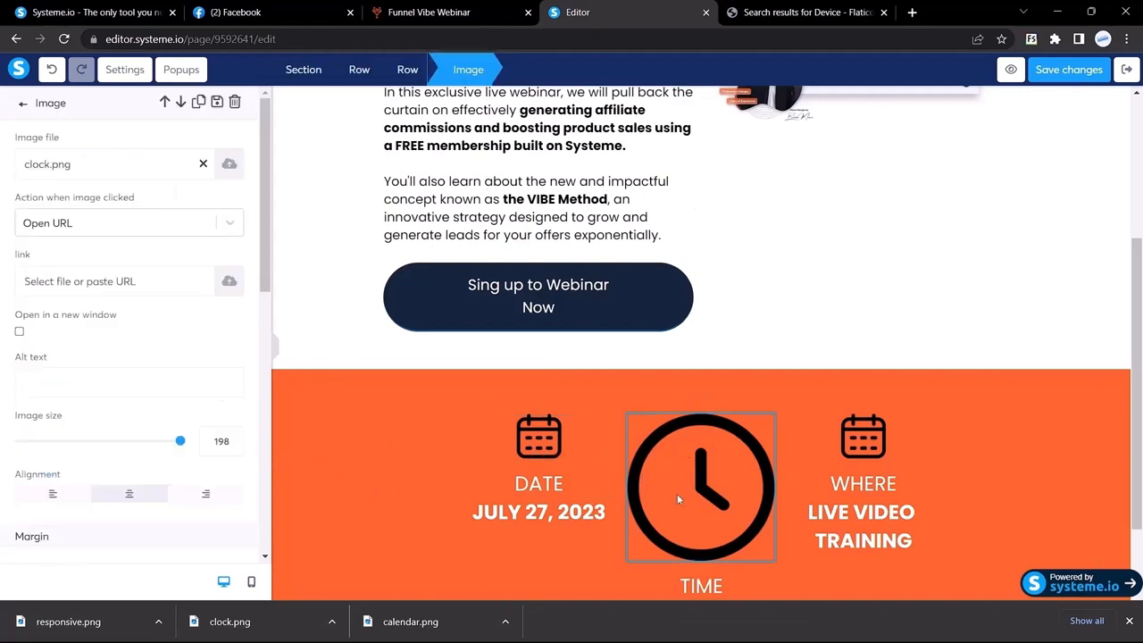
pyautogui.doubleClick(218, 441)
pyautogui.write('60')
pyautogui.click(877, 434)
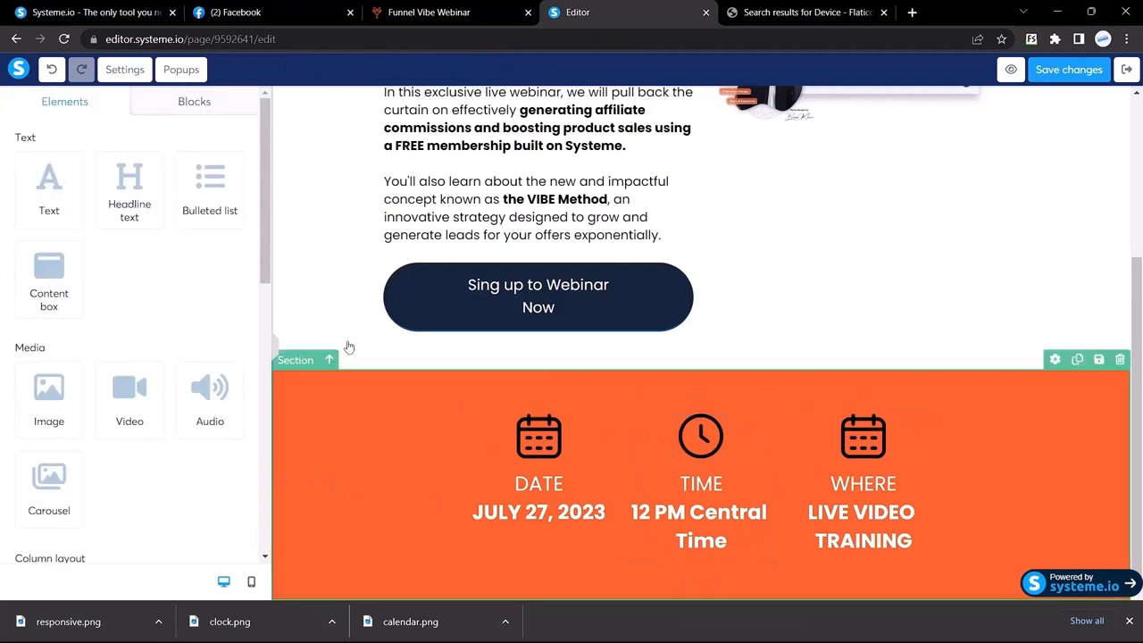
# Replace the icon above WHERE with responsive.png and set its size to 60
pyautogui.click(859, 451)
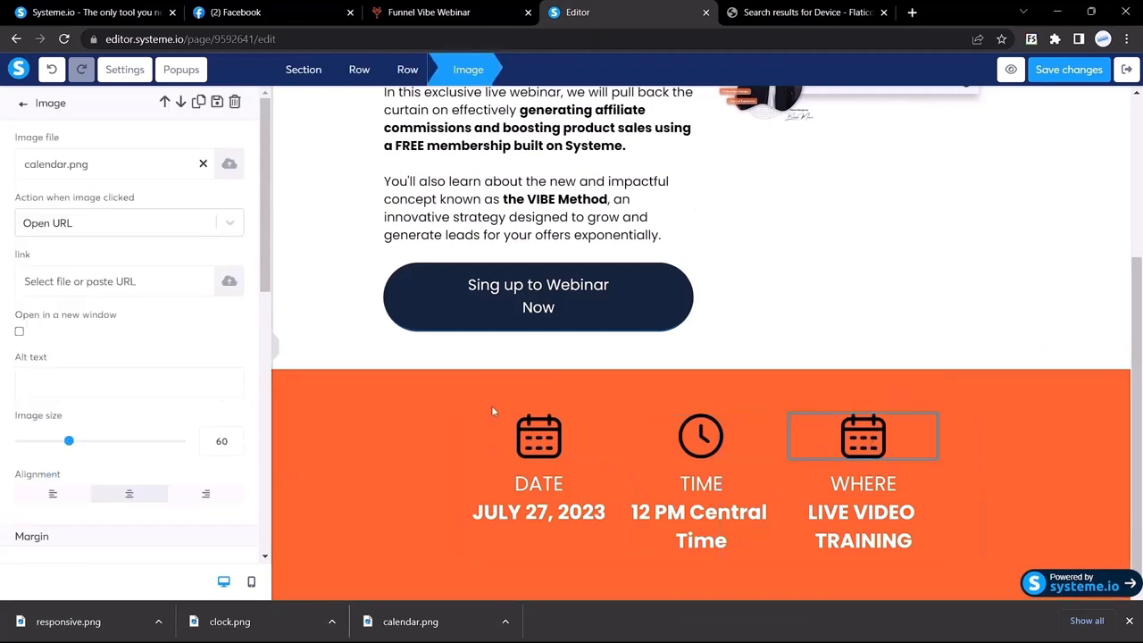
pyautogui.click(229, 164)
pyautogui.moveTo(132, 622); pyautogui.dragTo(548, 332)
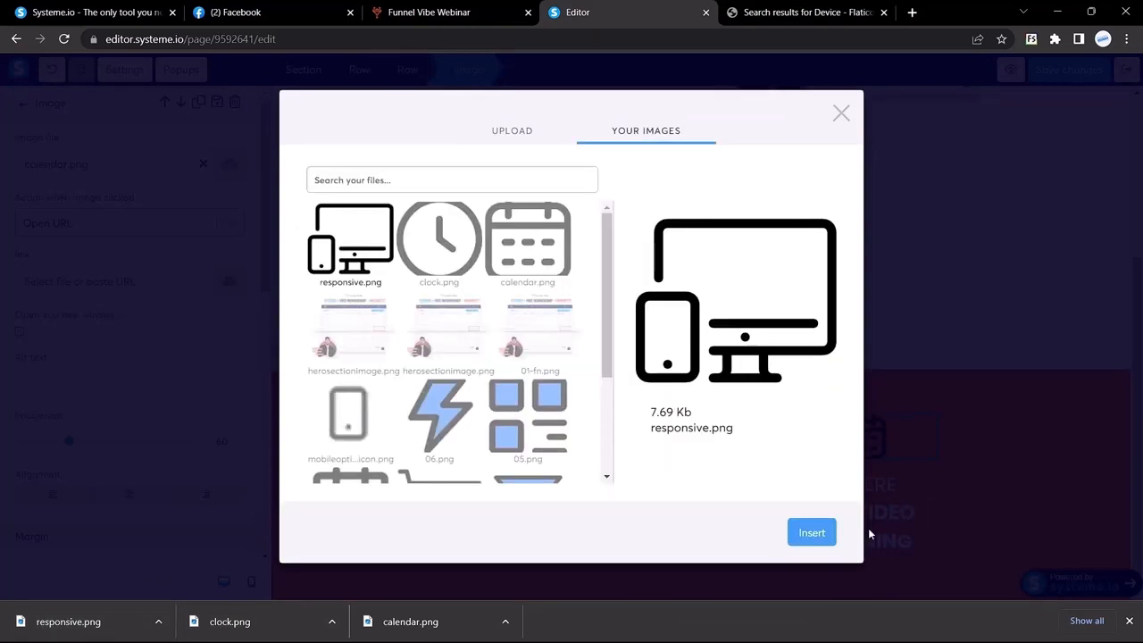
pyautogui.click(808, 533)
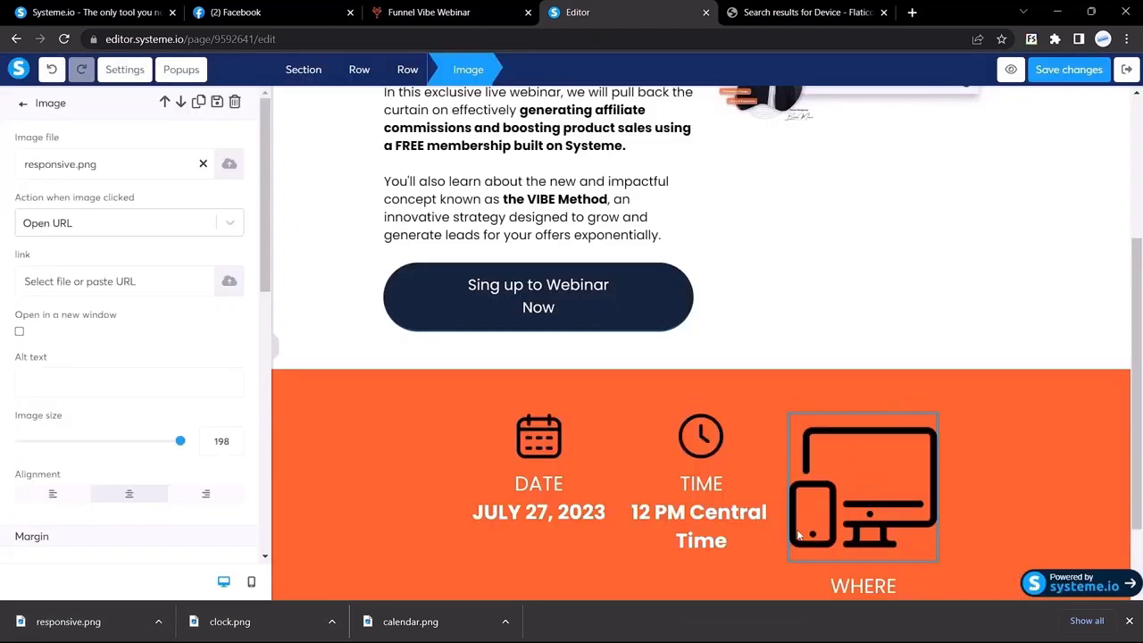
pyautogui.doubleClick(218, 440)
pyautogui.write('60')
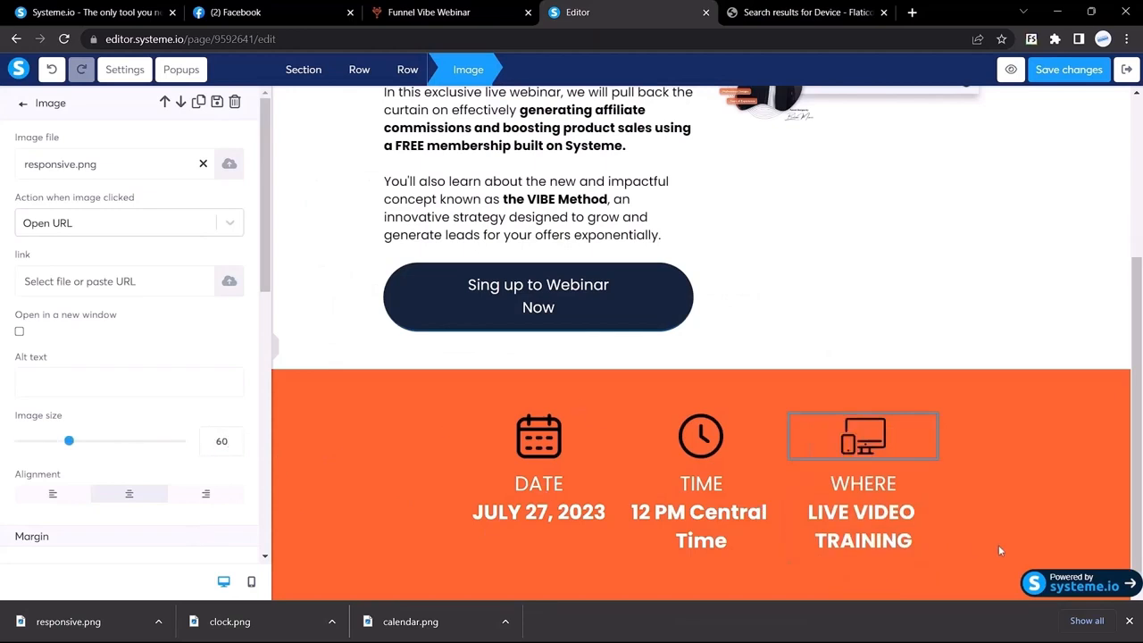
pyautogui.click(429, 12)
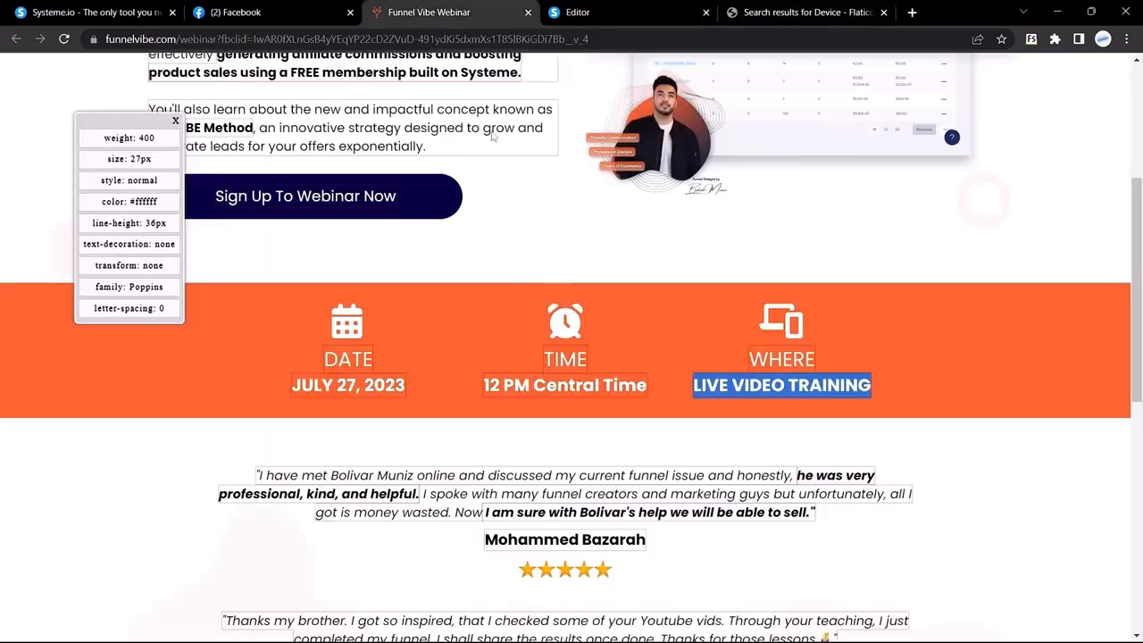
pyautogui.scroll(-2, 527, 288)
pyautogui.scroll(-1, 529, 288)
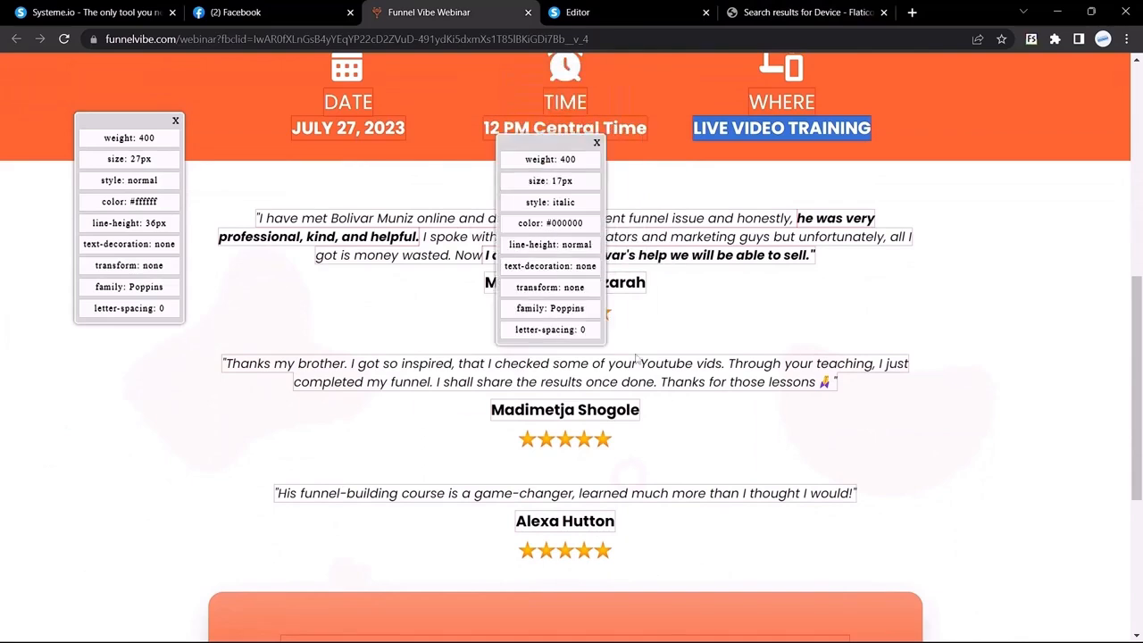
pyautogui.moveTo(660, 641)
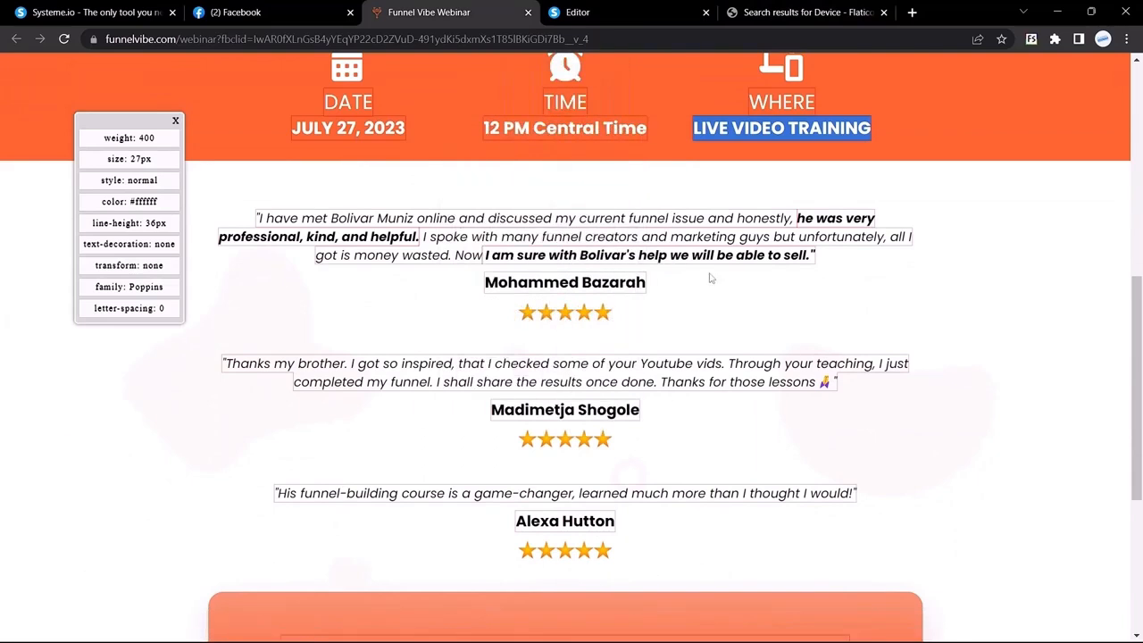
pyautogui.hotkey('ctrl', 'Tab')
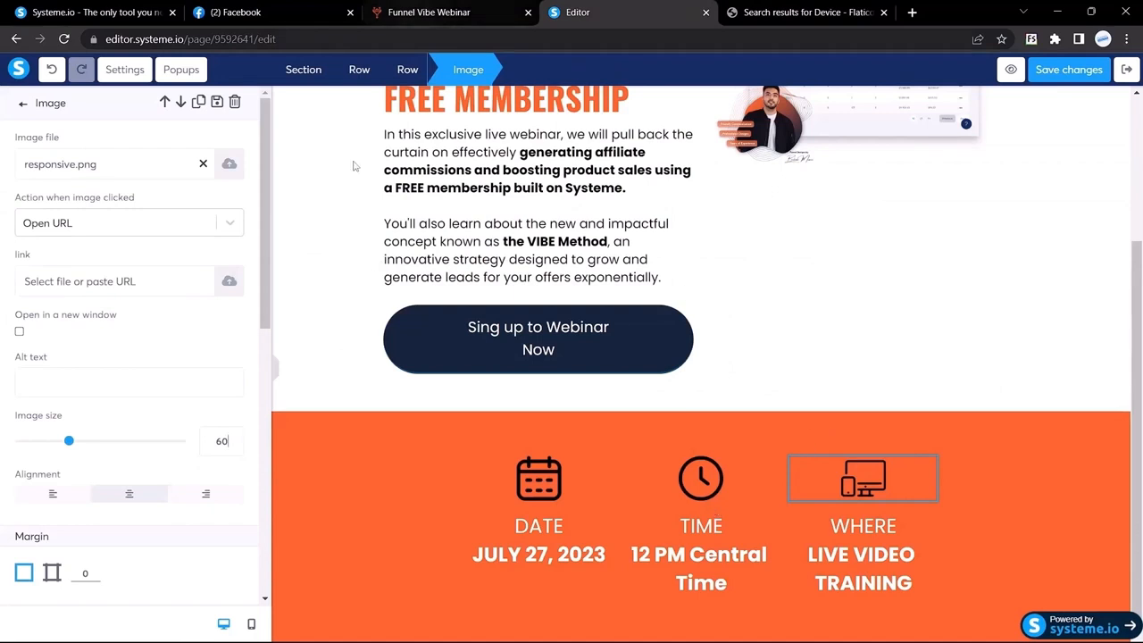
pyautogui.click(274, 371)
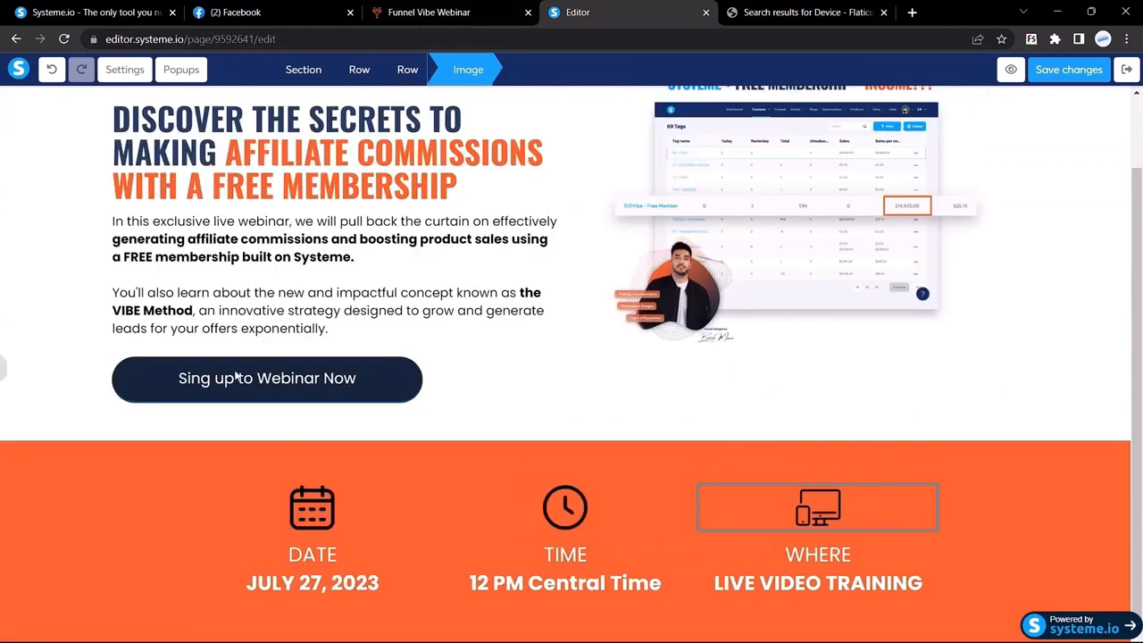
pyautogui.click(134, 492)
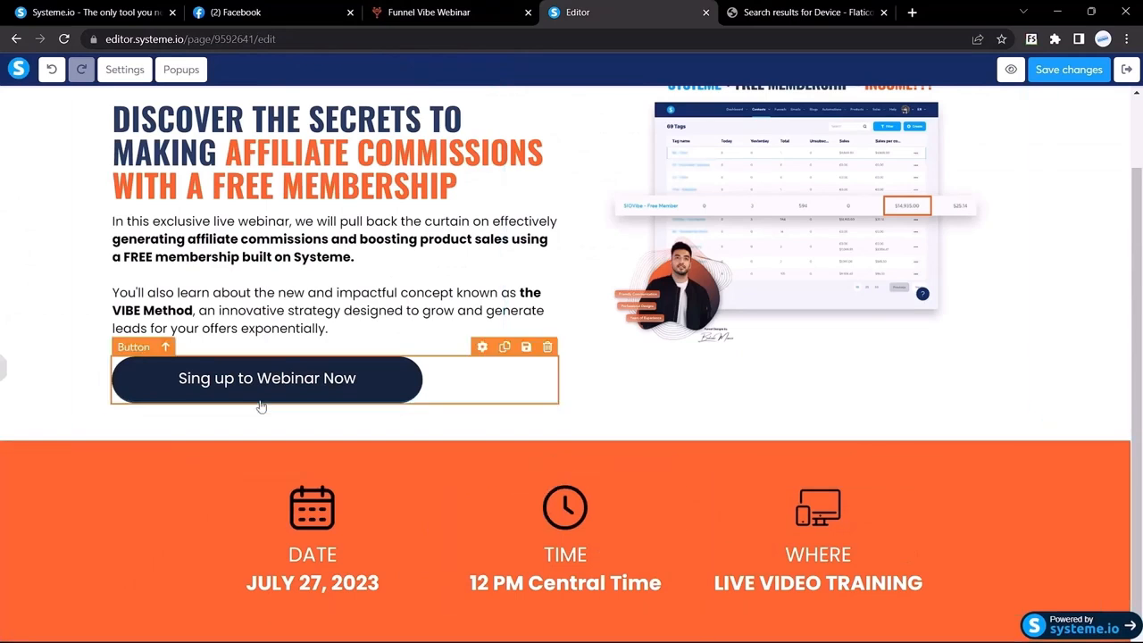
pyautogui.click(3, 375)
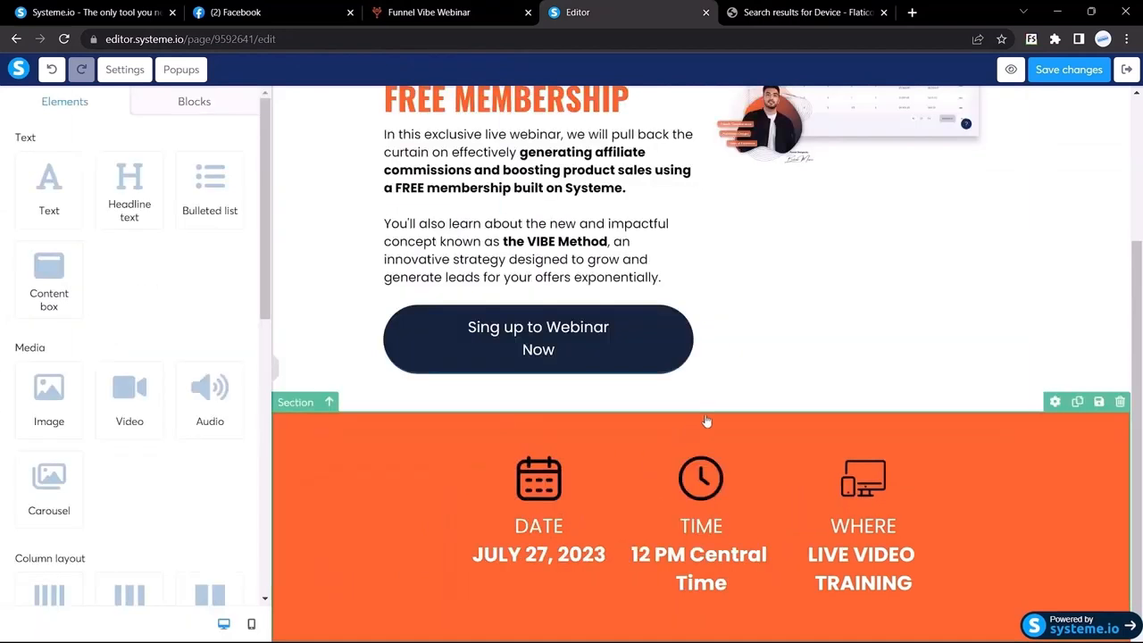
# Give the DATE/TIME/WHERE row a top and bottom margin of 50
pyautogui.click(483, 450)
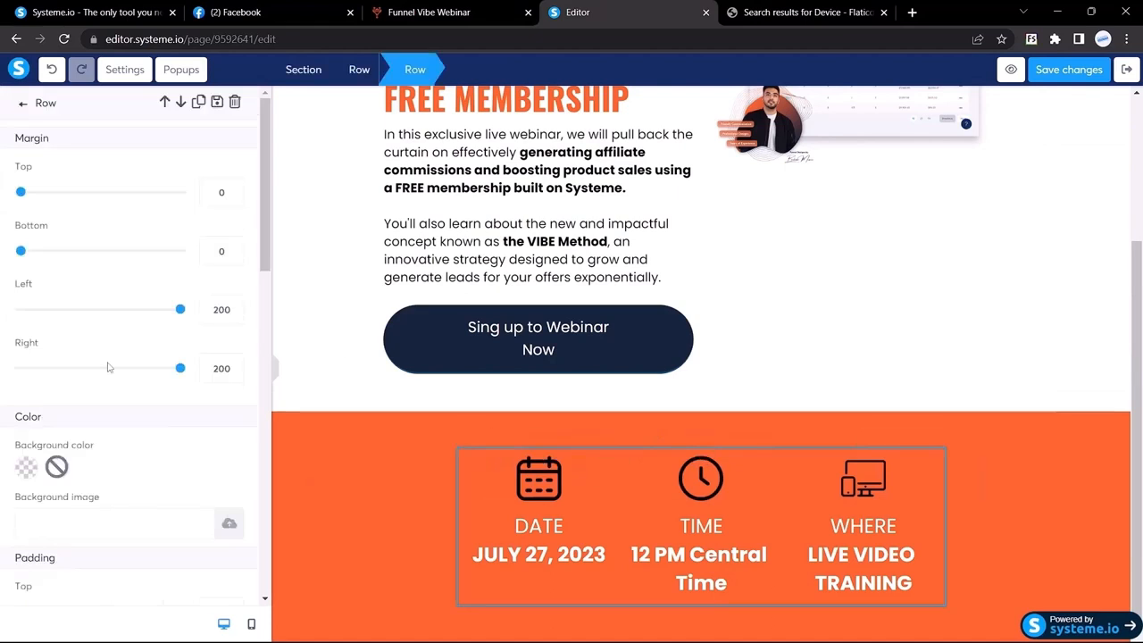
pyautogui.doubleClick(220, 191)
pyautogui.write('50')
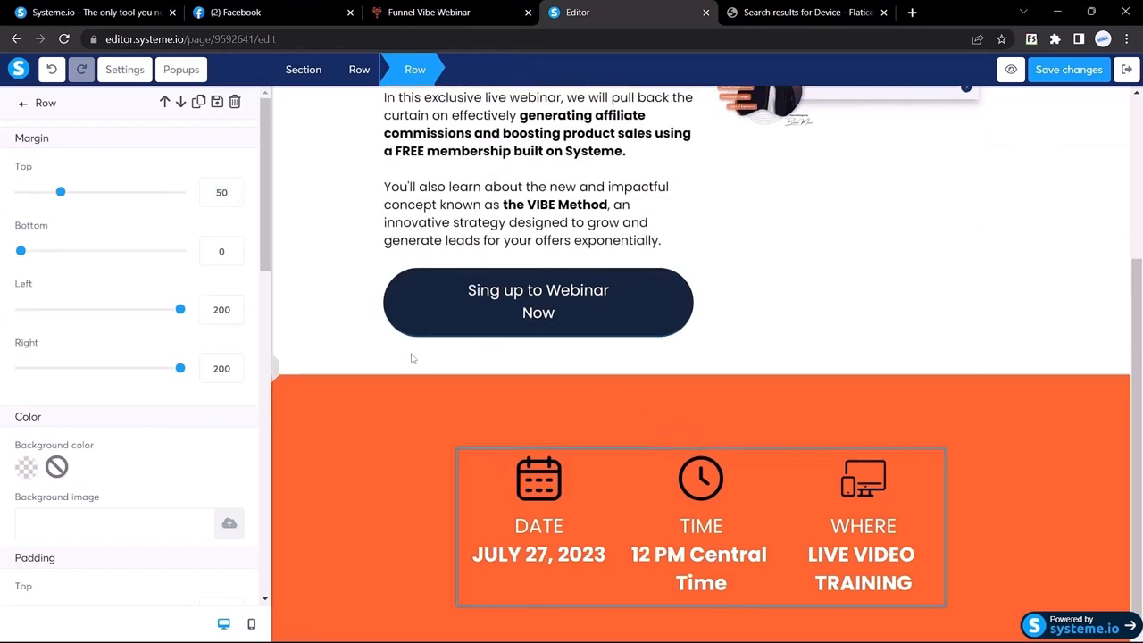
pyautogui.doubleClick(220, 253)
pyautogui.write('50')
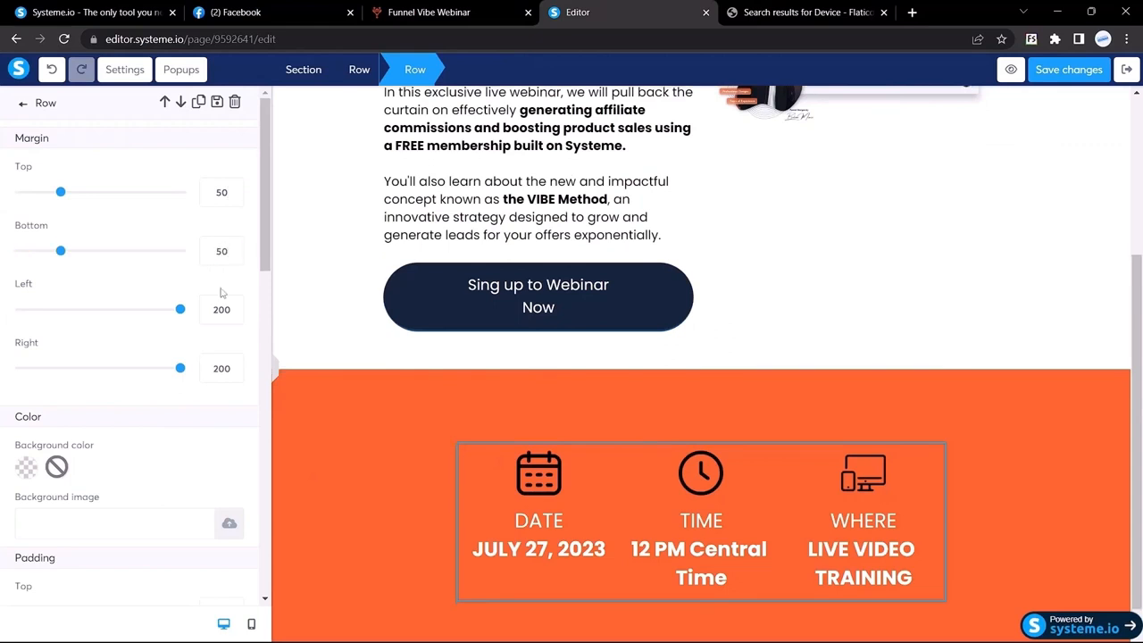
# Preview the orange bar at full width and compare it with the Funnel Vibe page
pyautogui.click(276, 375)
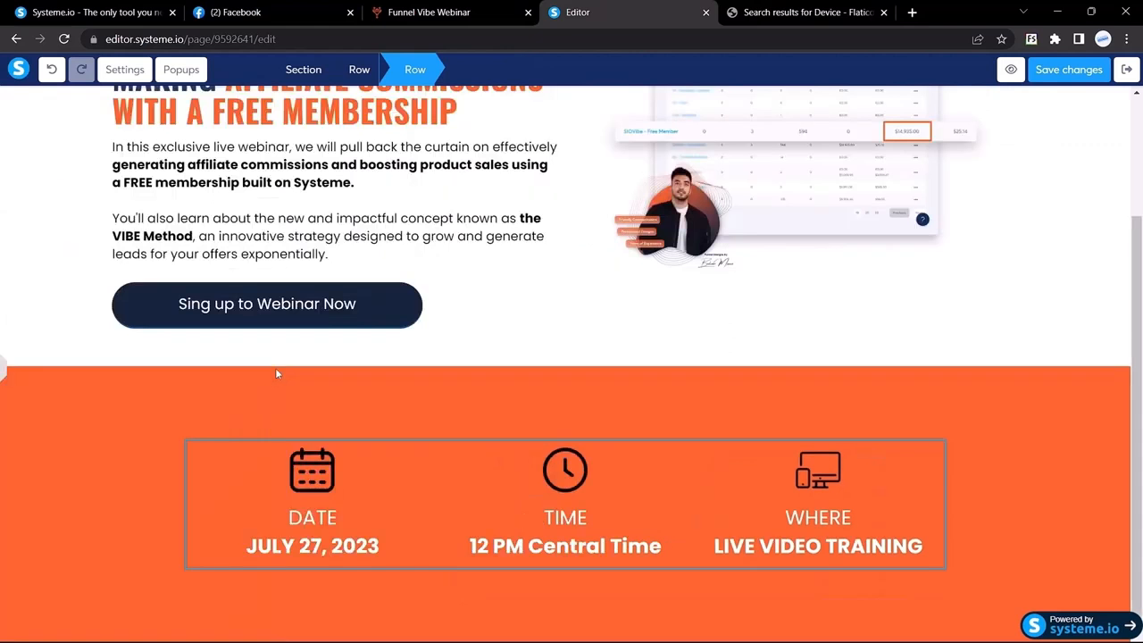
pyautogui.click(5, 378)
pyautogui.click(447, 12)
pyautogui.scroll(2, 415, 343)
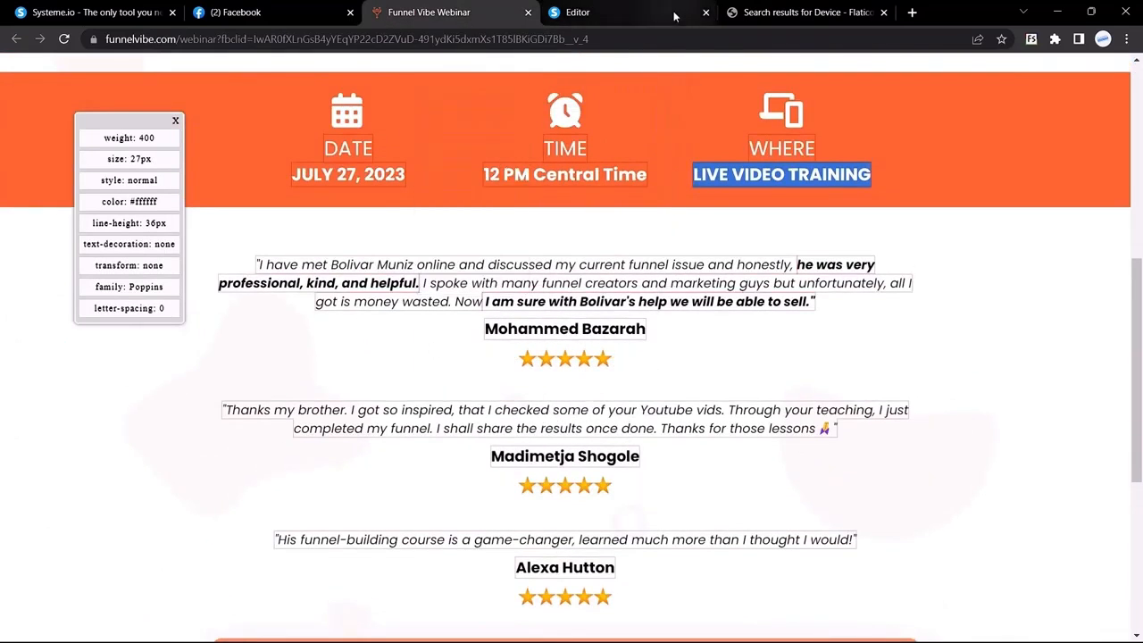
# Add a new empty section below the orange date/time bar
pyautogui.click(594, 5)
pyautogui.scroll(-10, 140, 367)
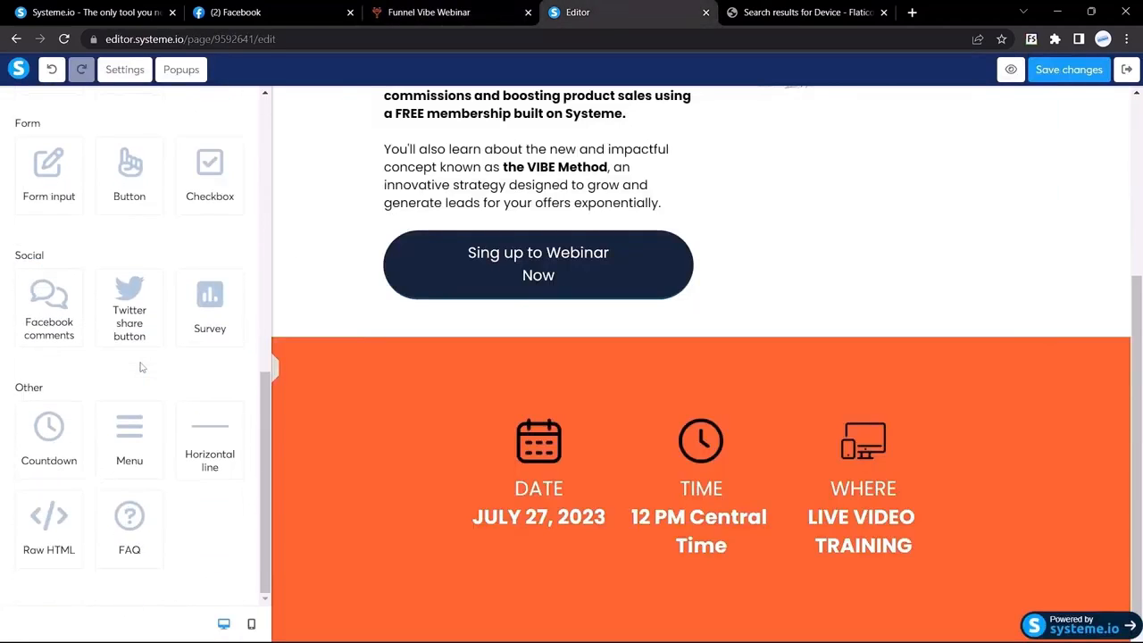
pyautogui.scroll(5, 130, 375)
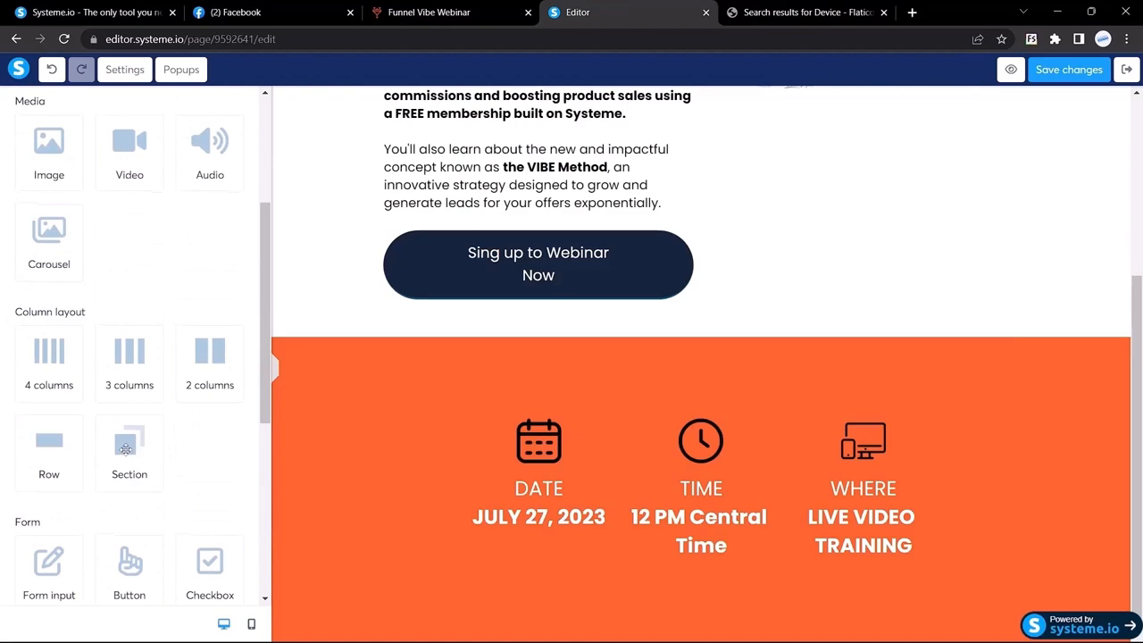
pyautogui.moveTo(126, 449); pyautogui.dragTo(636, 518)
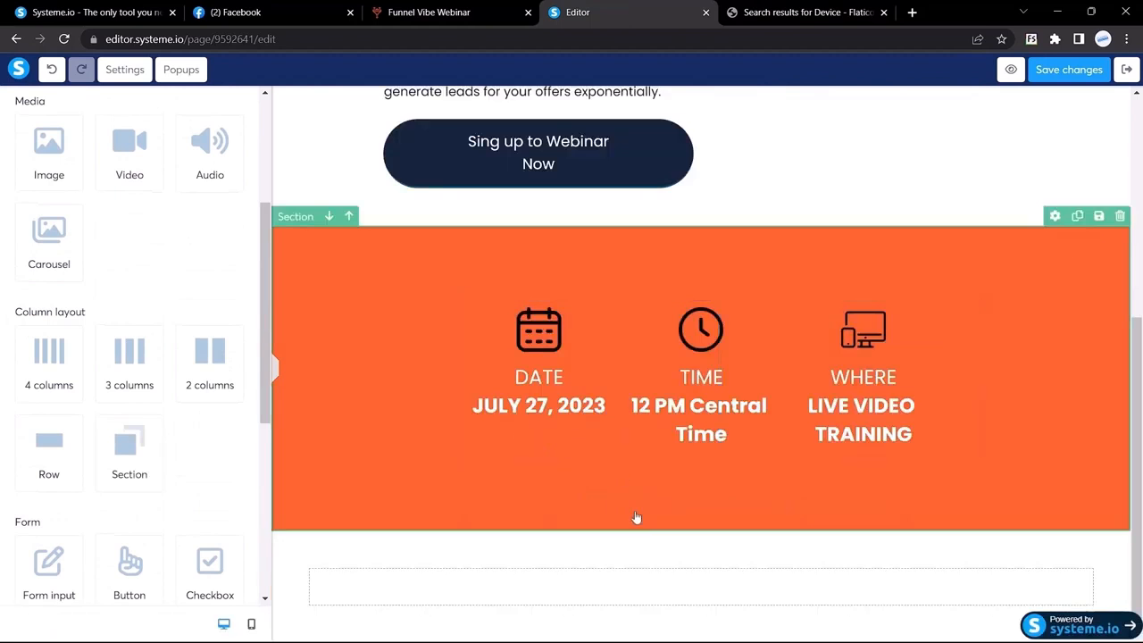
# Copy the first Funnel Vibe testimonial and paste it into a new text block
pyautogui.click(468, 7)
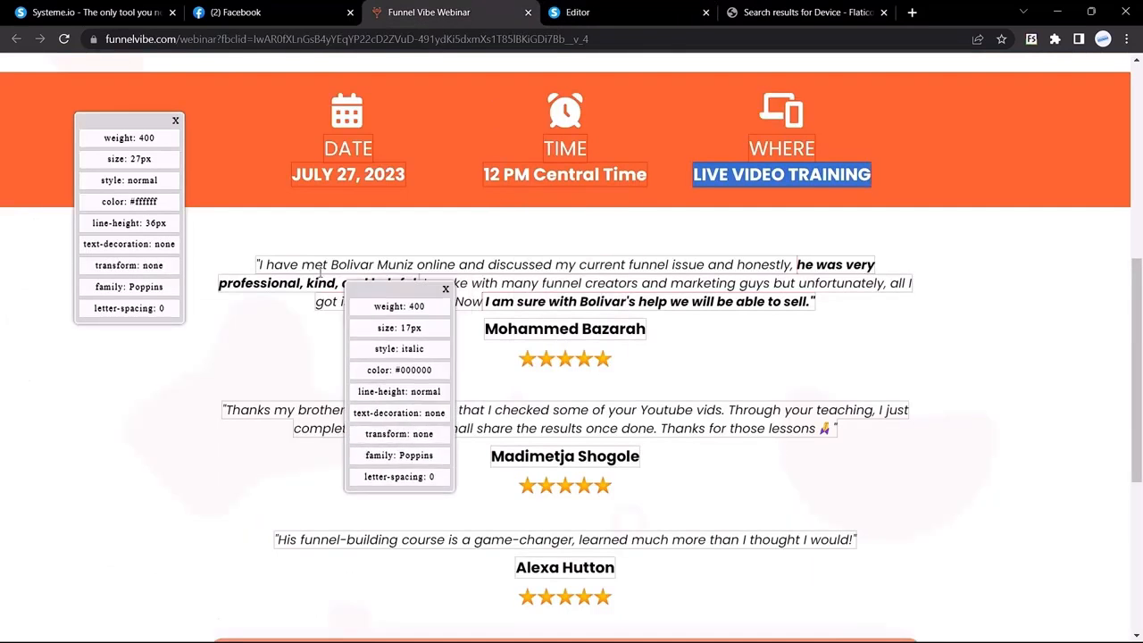
pyautogui.moveTo(257, 264); pyautogui.dragTo(497, 285)
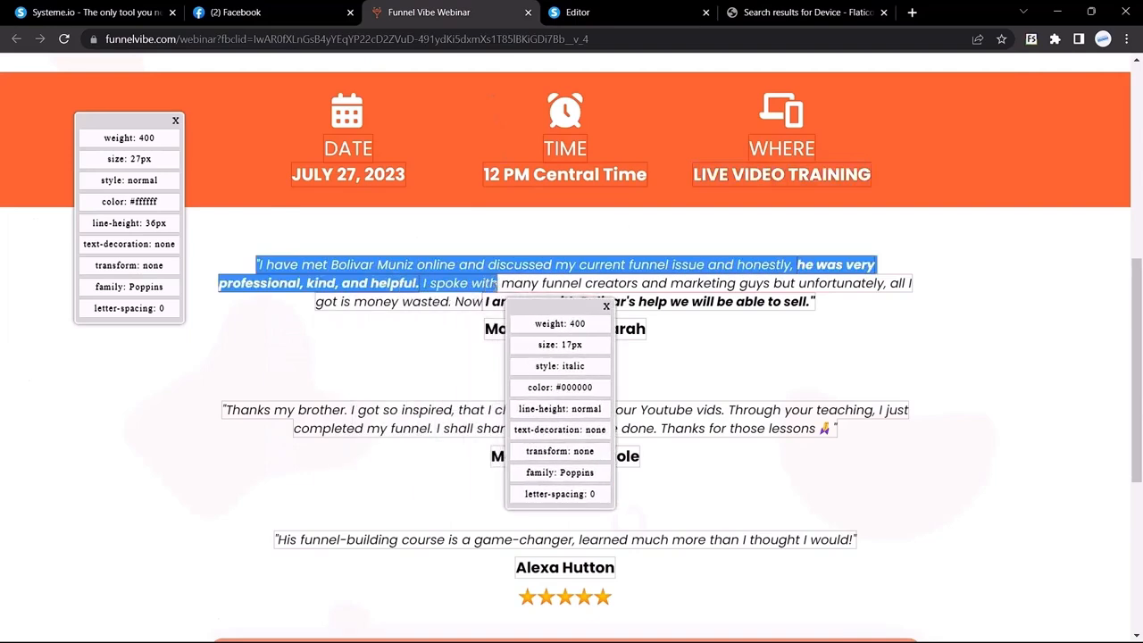
pyautogui.click(590, 13)
pyautogui.scroll(4, 128, 256)
pyautogui.moveTo(49, 205); pyautogui.dragTo(592, 592)
pyautogui.click(626, 589)
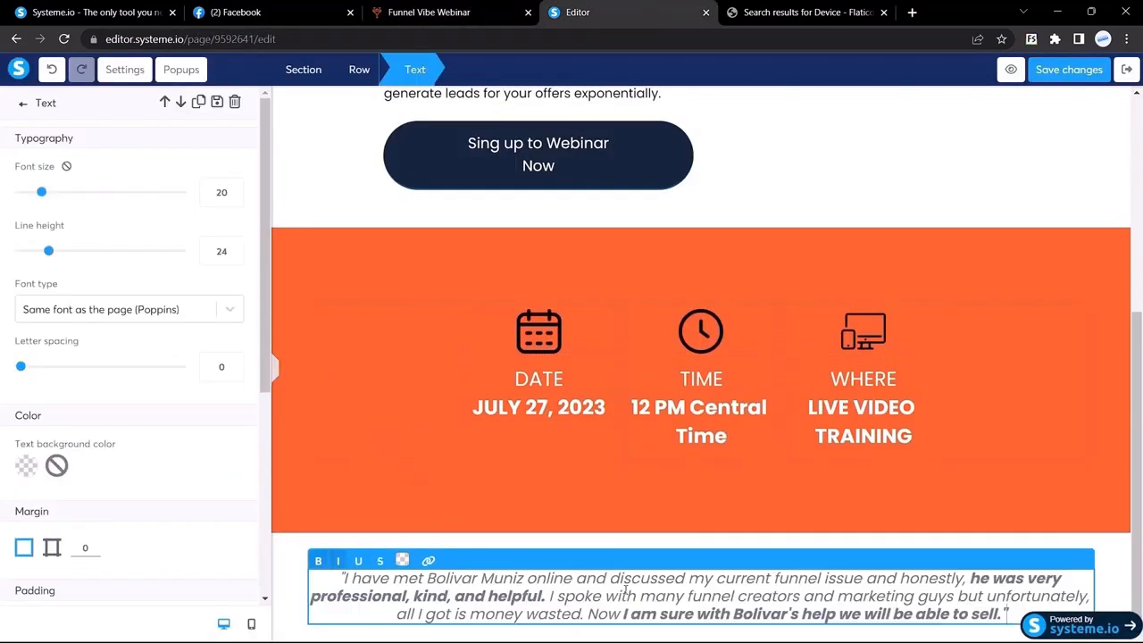
# Make the whole testimonial text black (000000) at font size 17
pyautogui.click(485, 8)
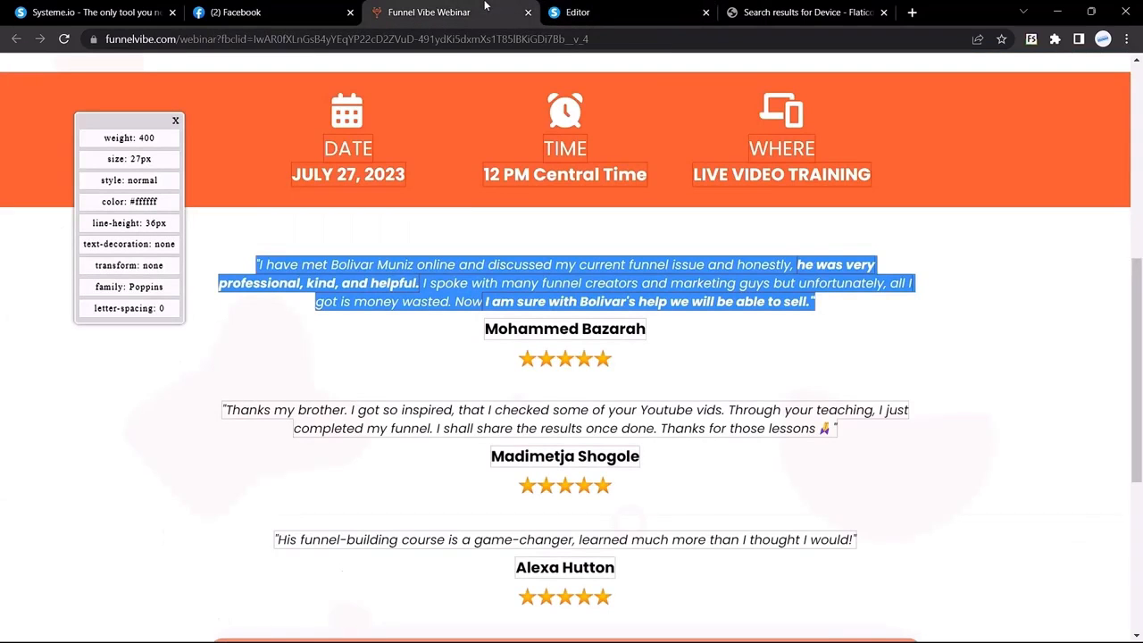
pyautogui.click(329, 265)
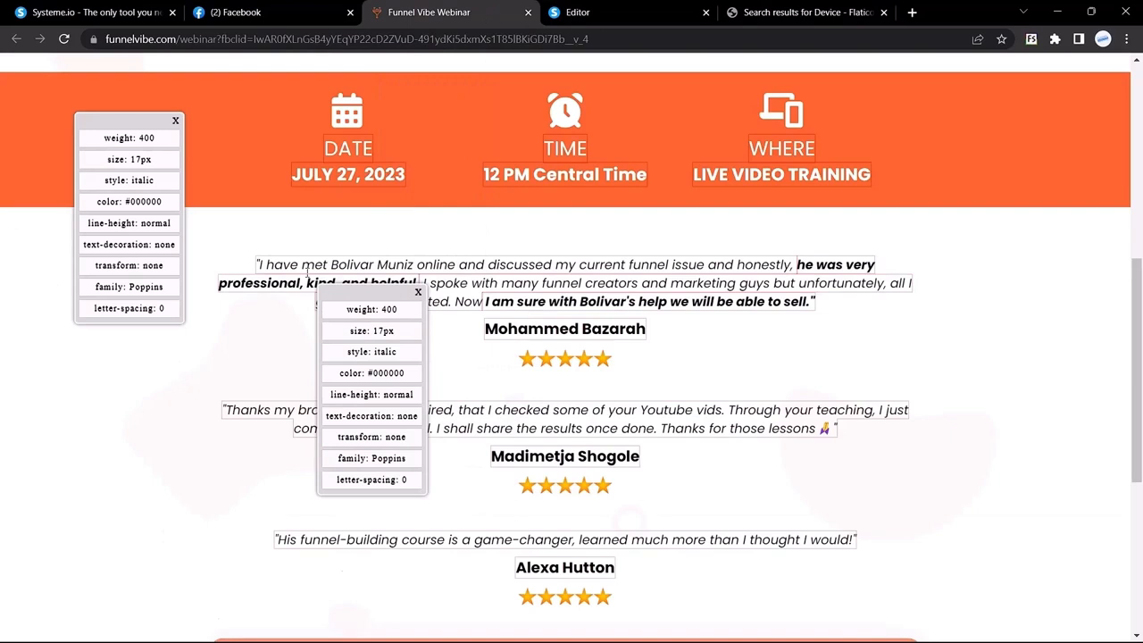
pyautogui.click(615, 8)
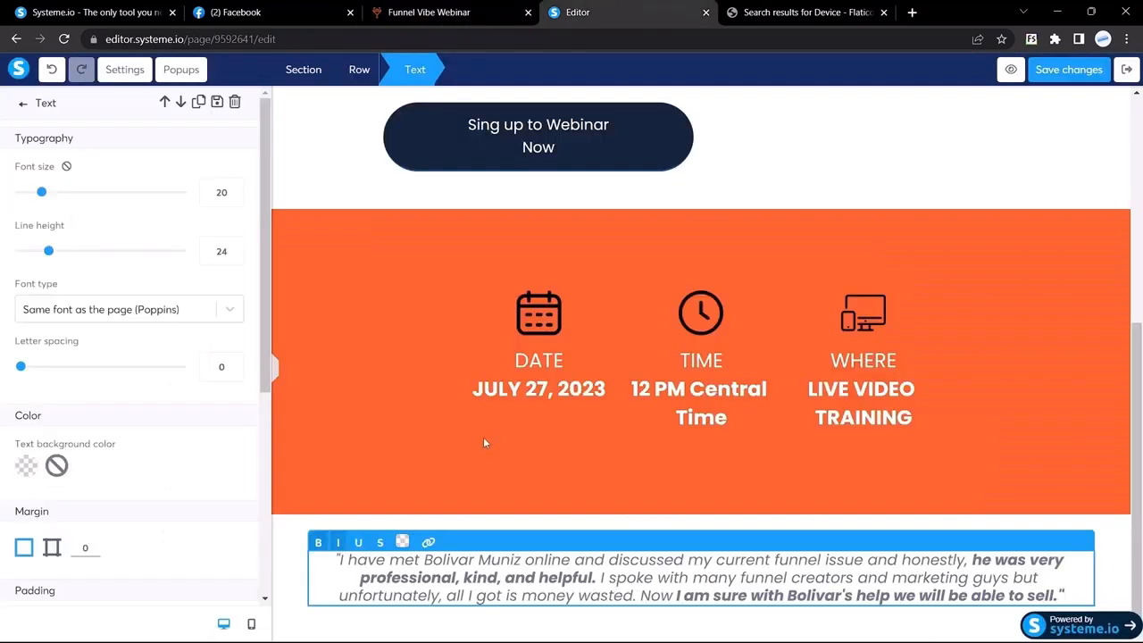
pyautogui.hotkey('ctrl', 'a')
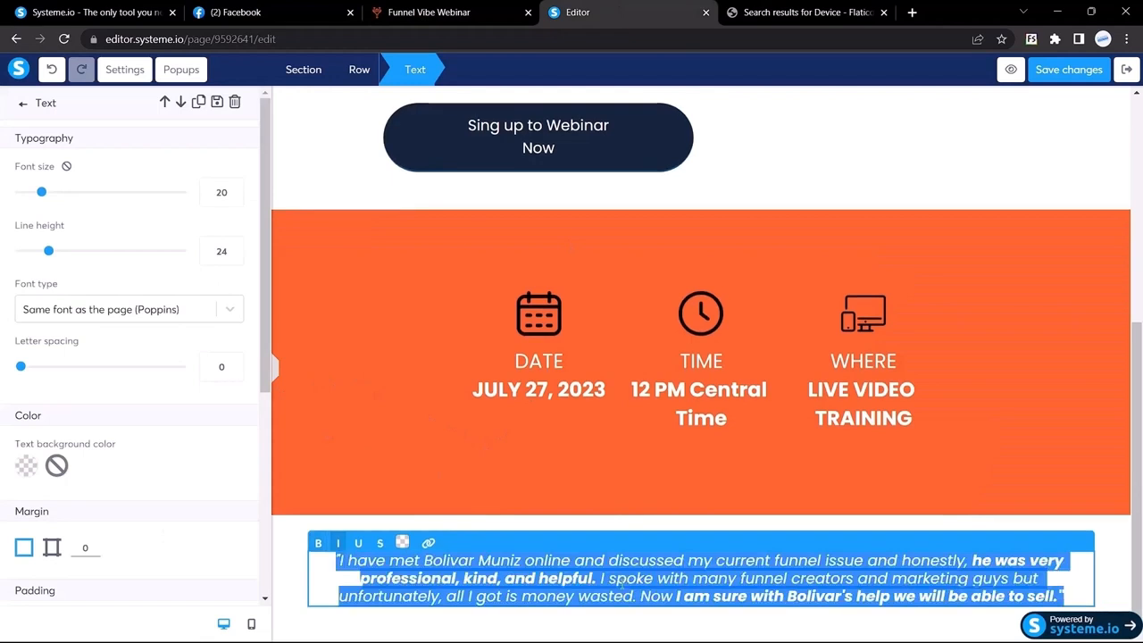
pyautogui.click(402, 542)
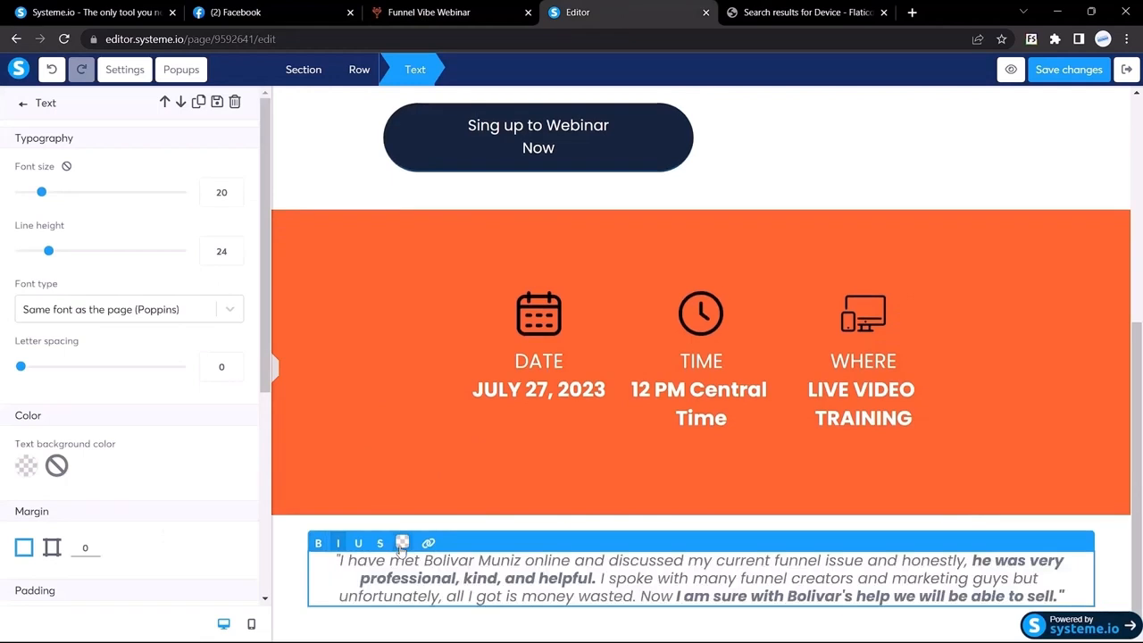
pyautogui.click(445, 354)
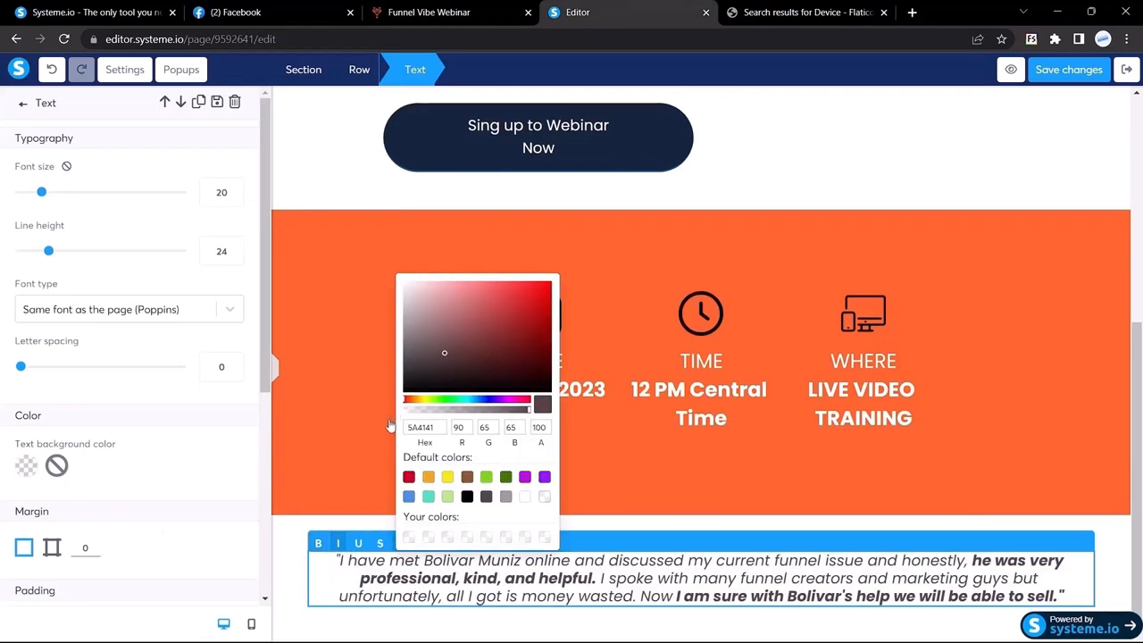
pyautogui.moveTo(391, 426); pyautogui.dragTo(331, 577)
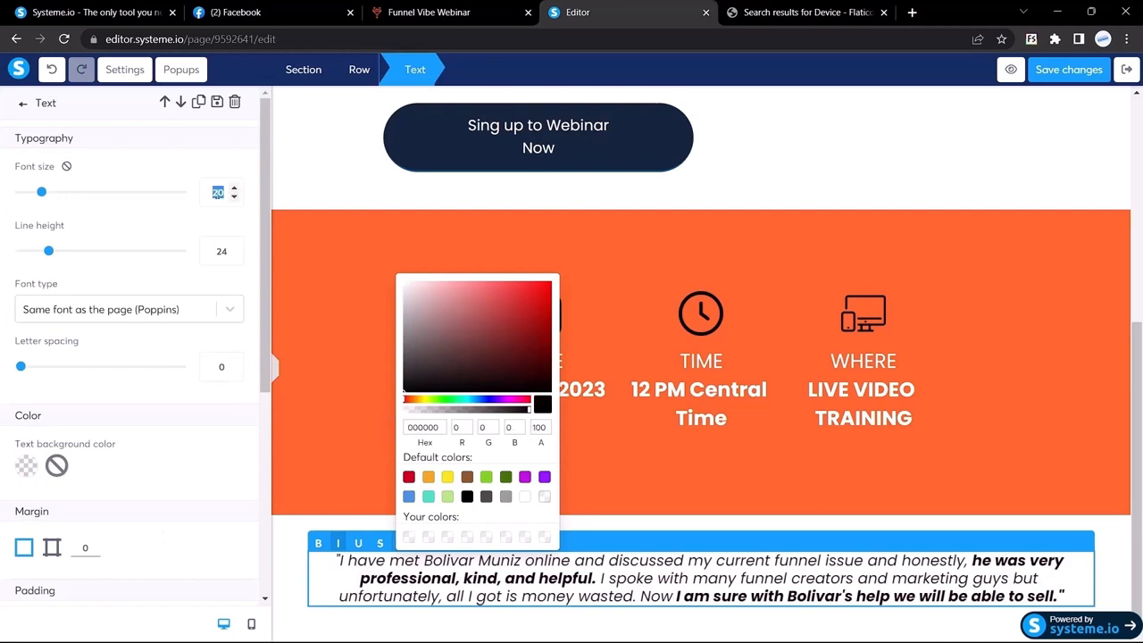
pyautogui.write('17')
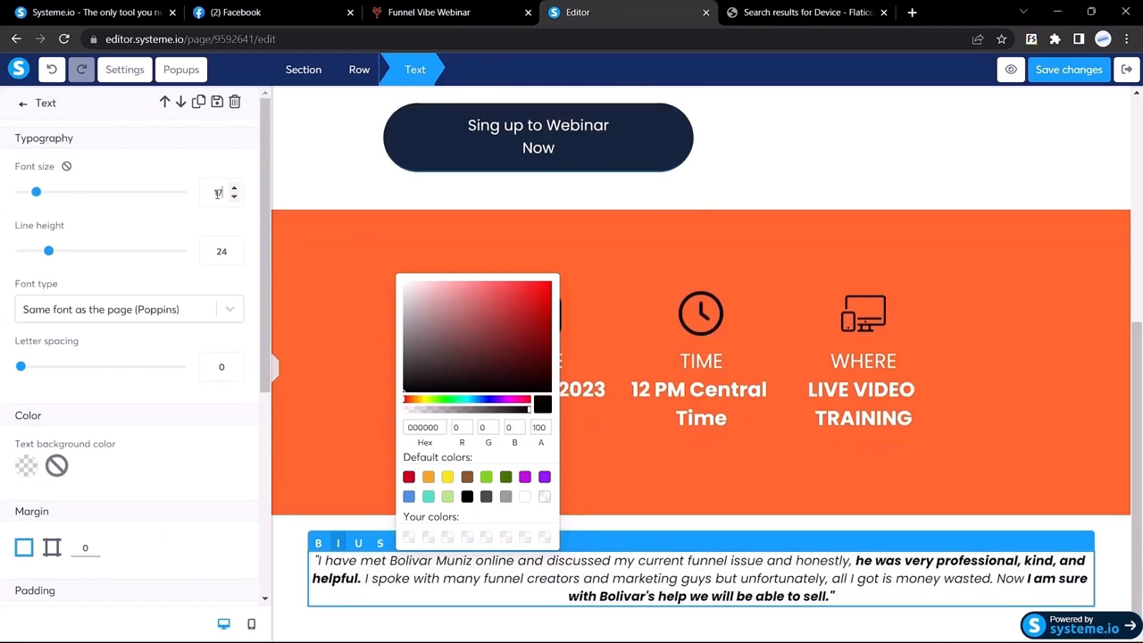
# Preview the page, then reselect the testimonial text block
pyautogui.click(276, 371)
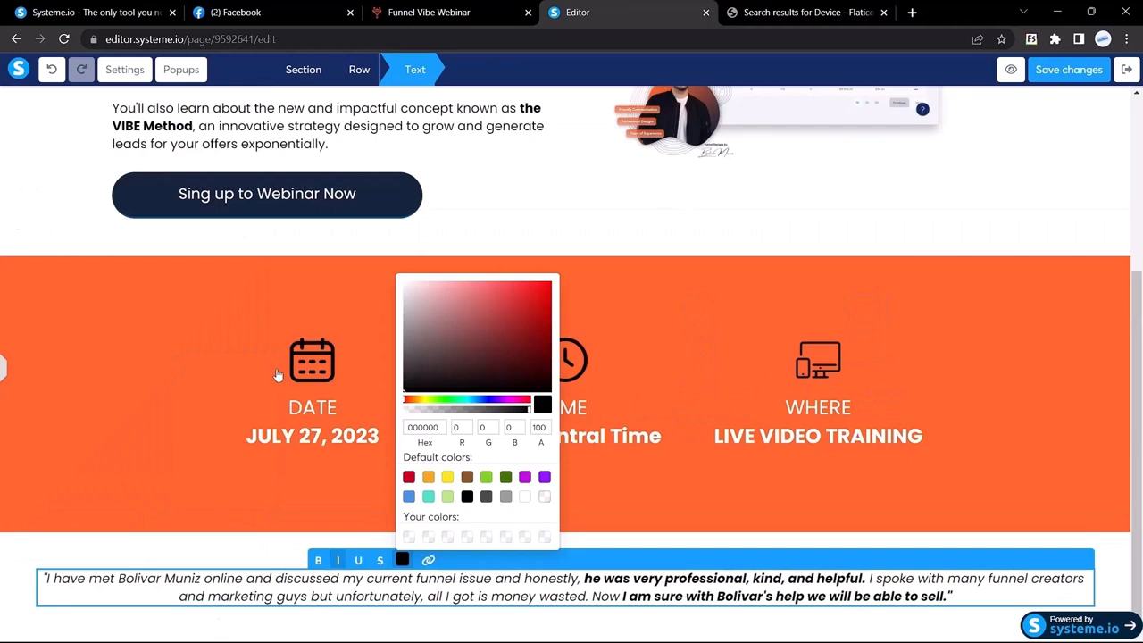
pyautogui.click(285, 437)
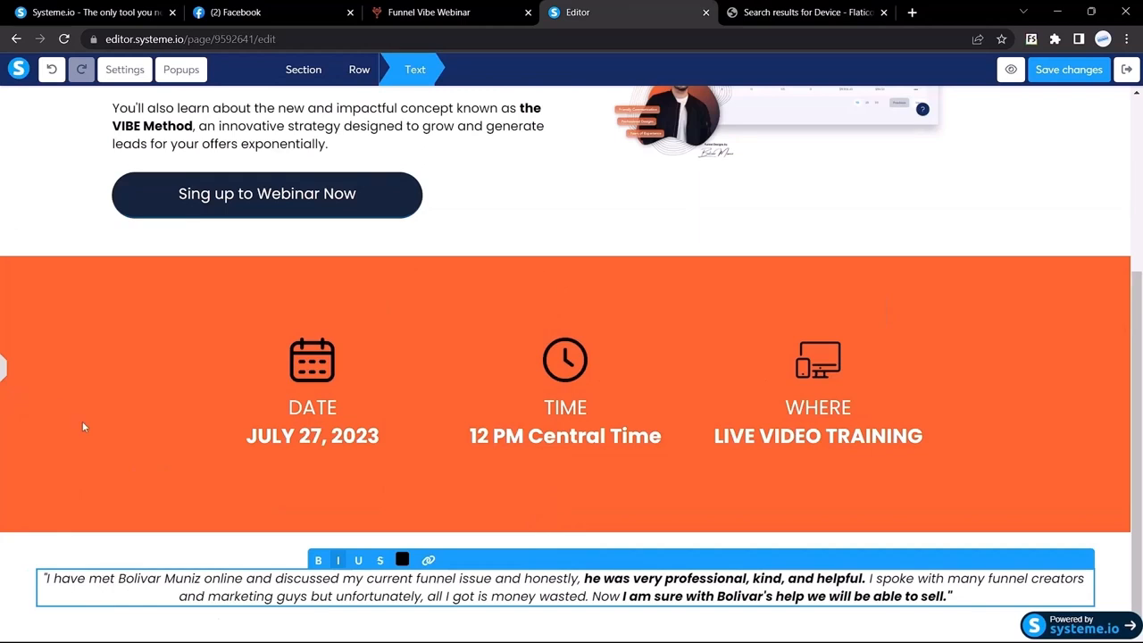
pyautogui.click(3, 371)
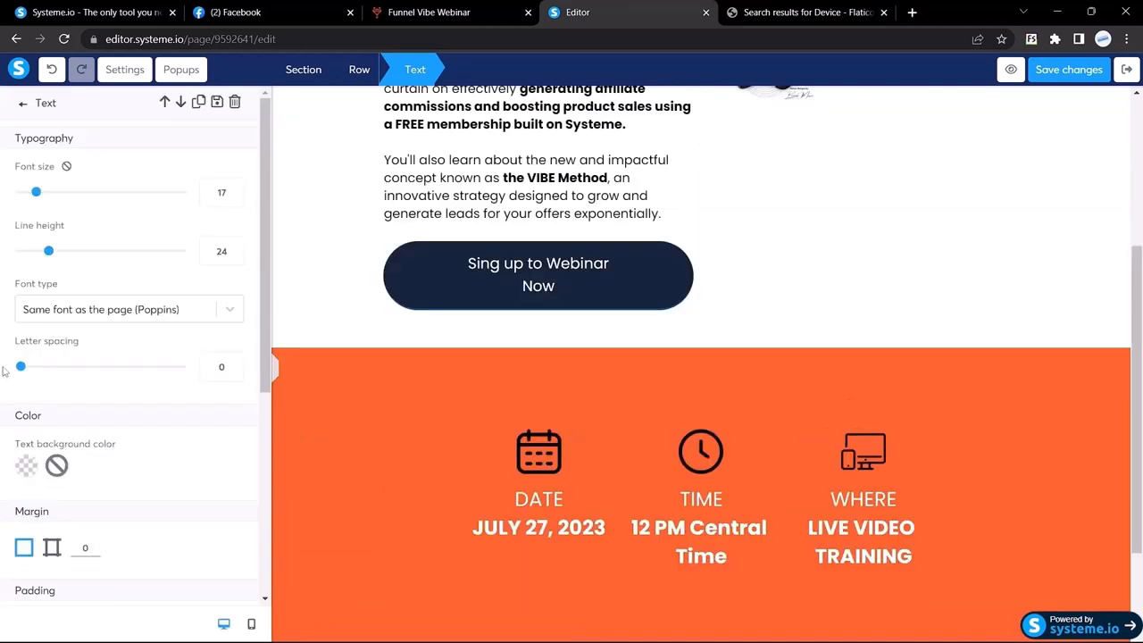
pyautogui.click(680, 353)
pyautogui.scroll(-2, 680, 352)
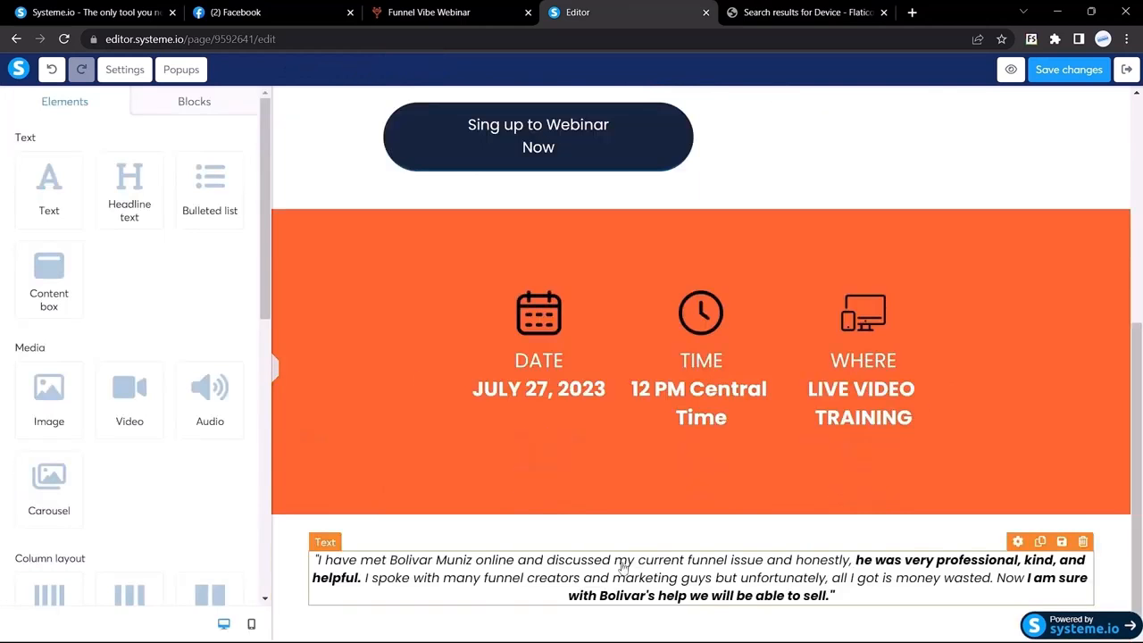
# Switch the testimonial's margin to separate sides with right and left set to 100
pyautogui.tripleClick(623, 568)
pyautogui.scroll(-5, 93, 334)
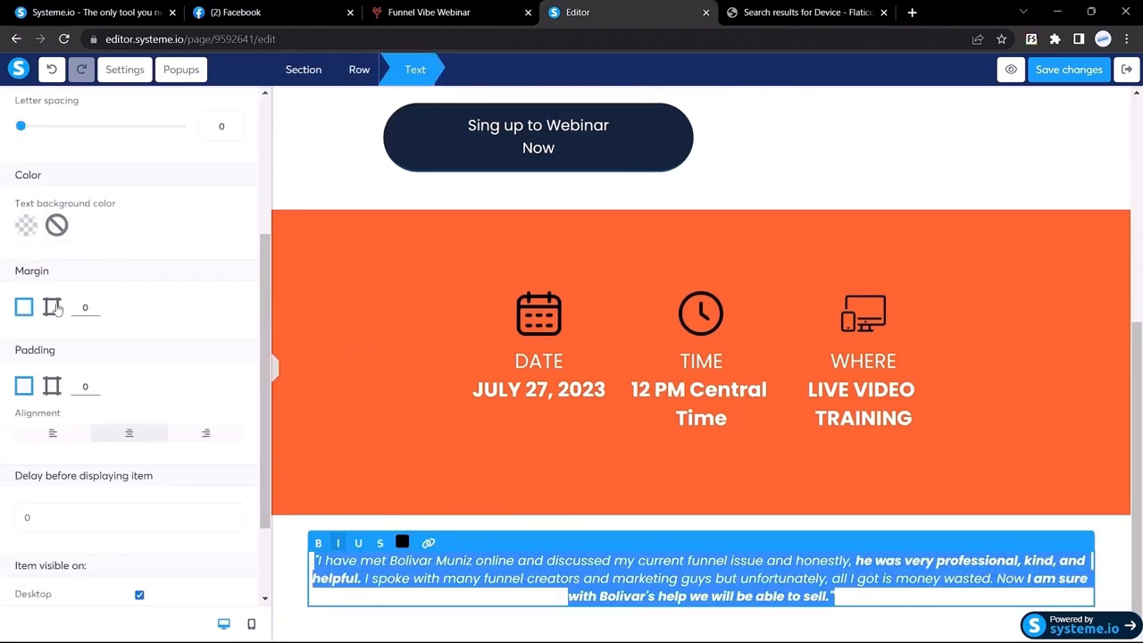
pyautogui.click(52, 307)
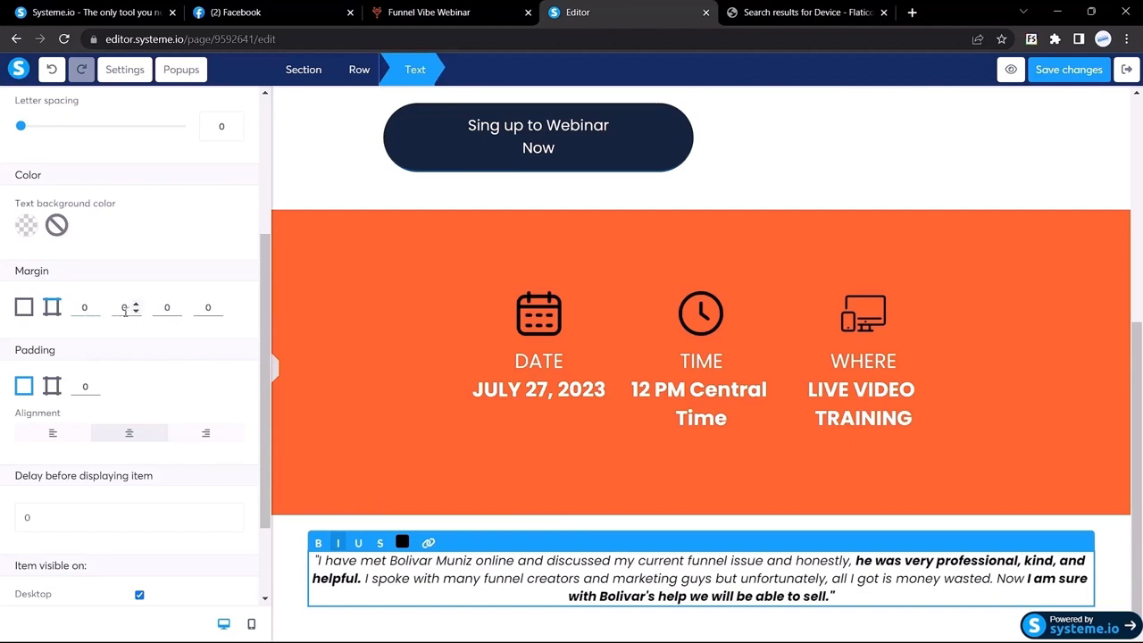
pyautogui.moveTo(126, 307); pyautogui.dragTo(111, 307)
pyautogui.write('100')
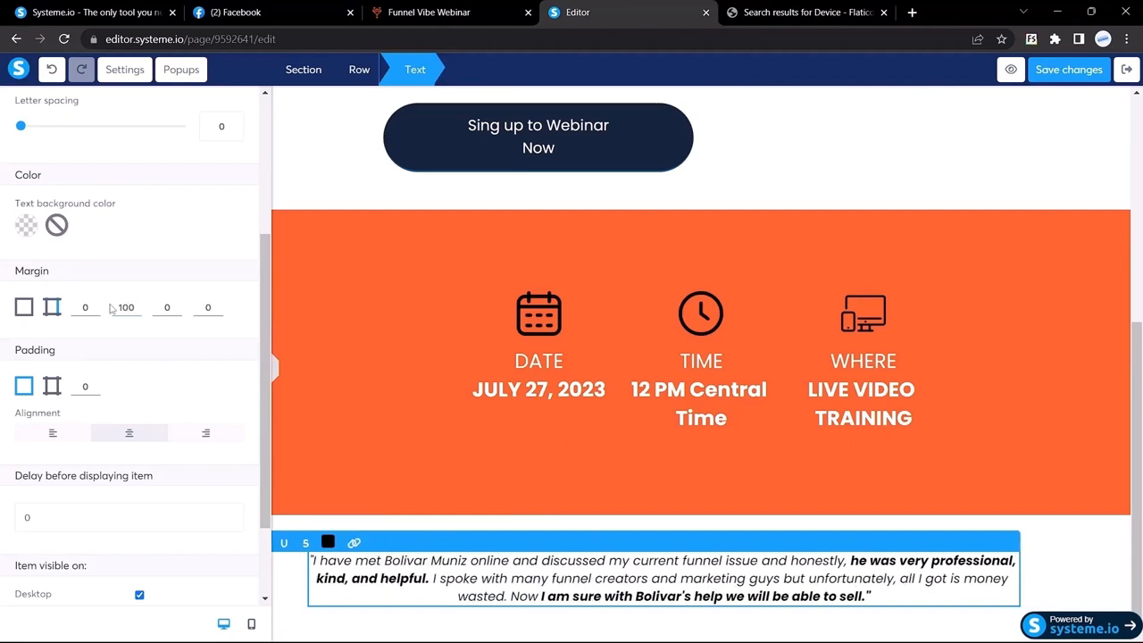
pyautogui.moveTo(216, 307); pyautogui.dragTo(187, 311)
pyautogui.write('100')
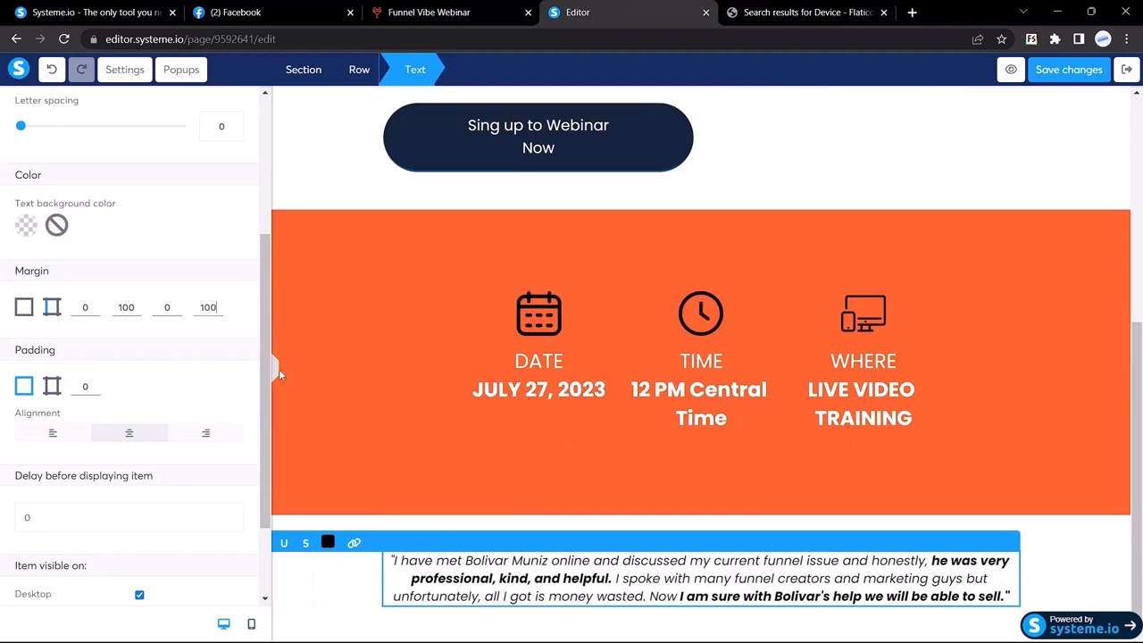
# After a preview, retype the testimonial's right and left margin values
pyautogui.click(277, 374)
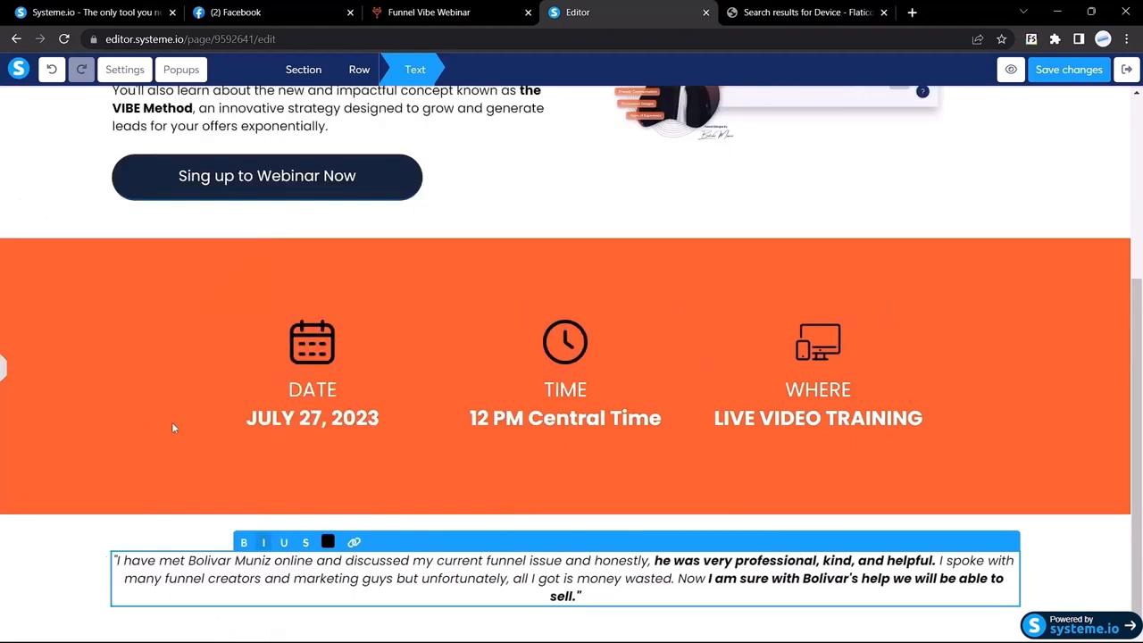
pyautogui.click(3, 376)
pyautogui.moveTo(123, 308); pyautogui.dragTo(104, 312)
pyautogui.press('BackSpace')
pyautogui.write('300')
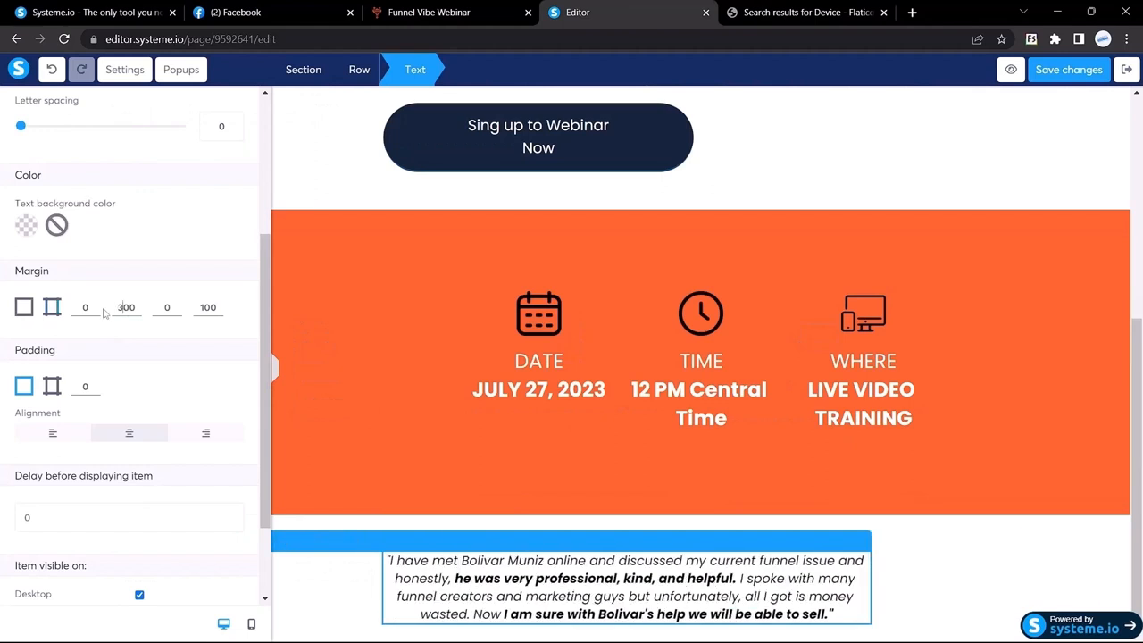
pyautogui.press('BackSpace')
pyautogui.write('2')
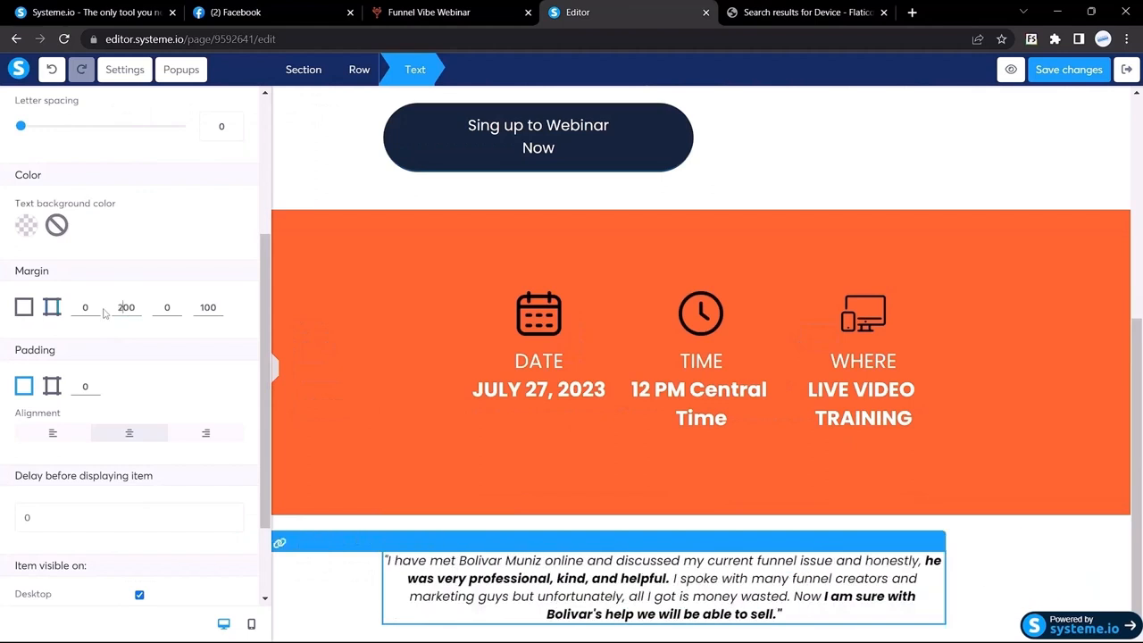
pyautogui.click(201, 307)
pyautogui.press('BackSpace')
pyautogui.write('2')
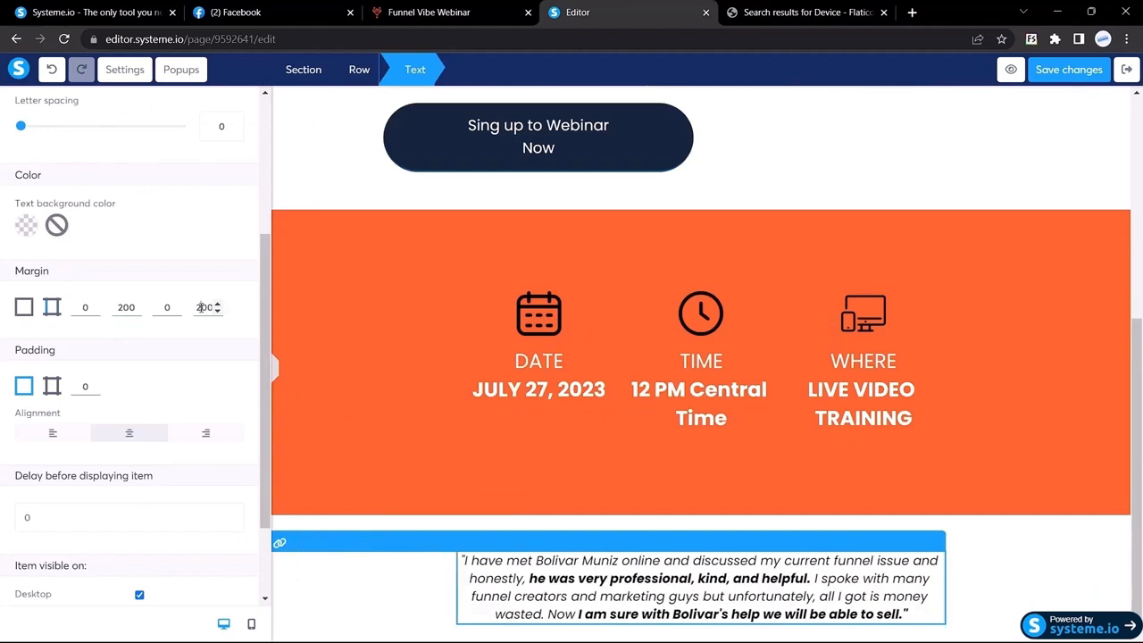
# Preview the narrower testimonial and compare it with the Funnel Vibe page
pyautogui.click(276, 380)
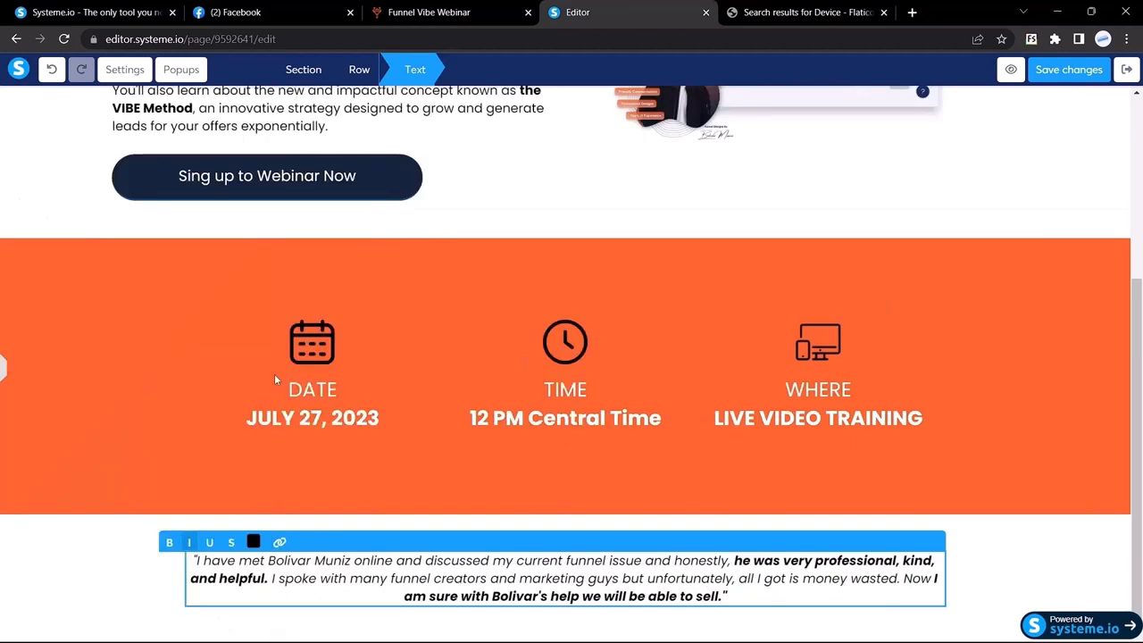
pyautogui.click(149, 576)
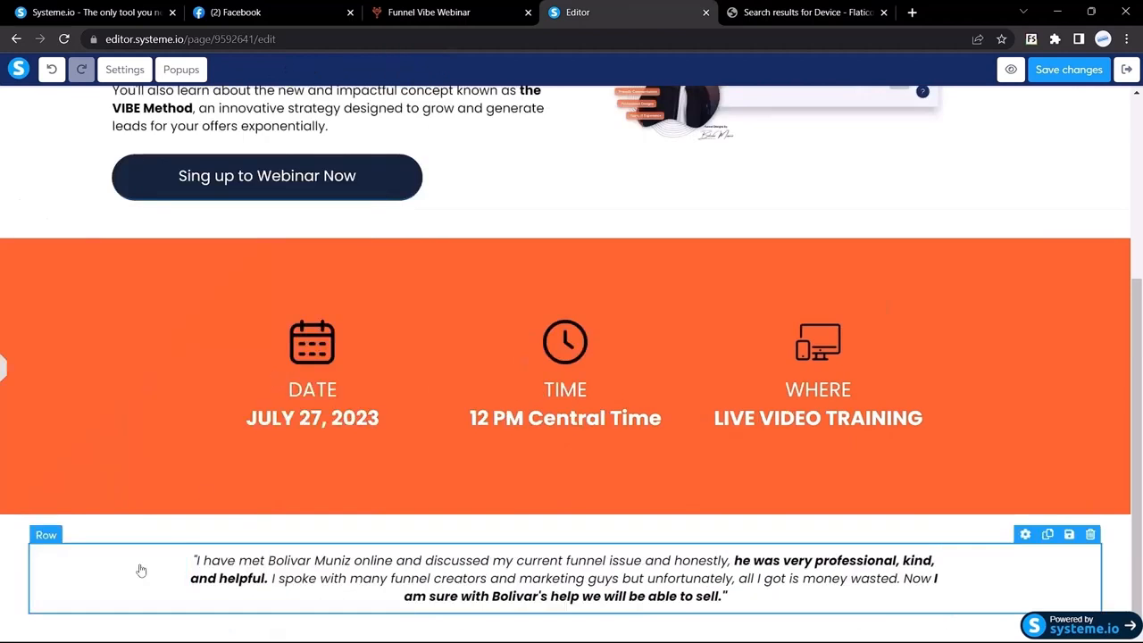
pyautogui.click(418, 7)
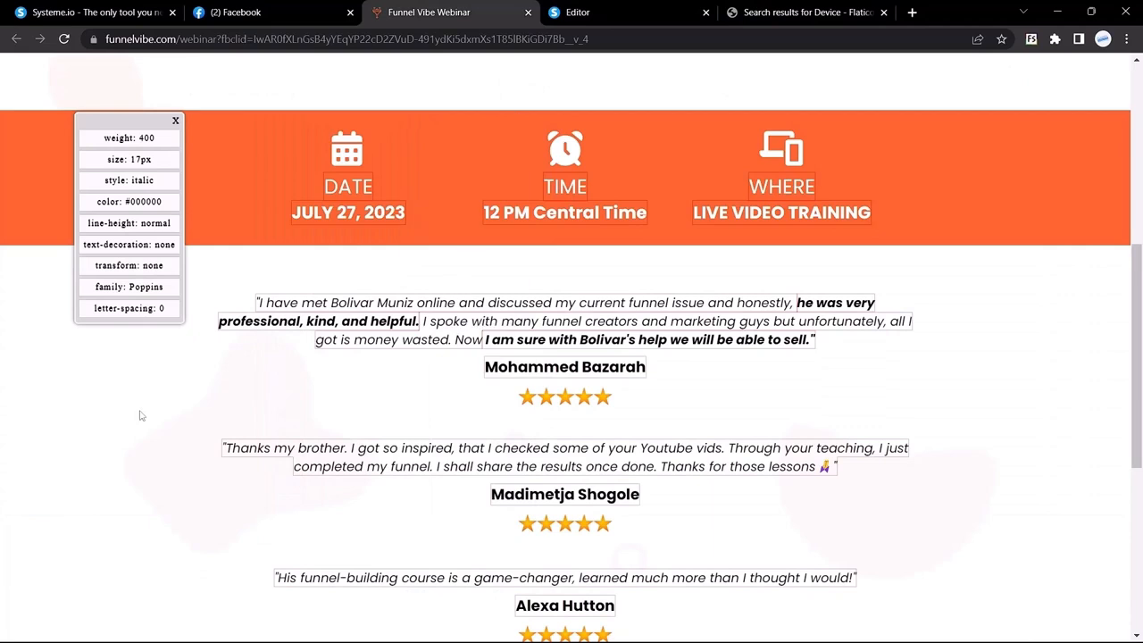
pyautogui.click(572, 12)
# Set the testimonial's right and left margins to 250, then view the Funnel Vibe page
pyautogui.tripleClick(527, 576)
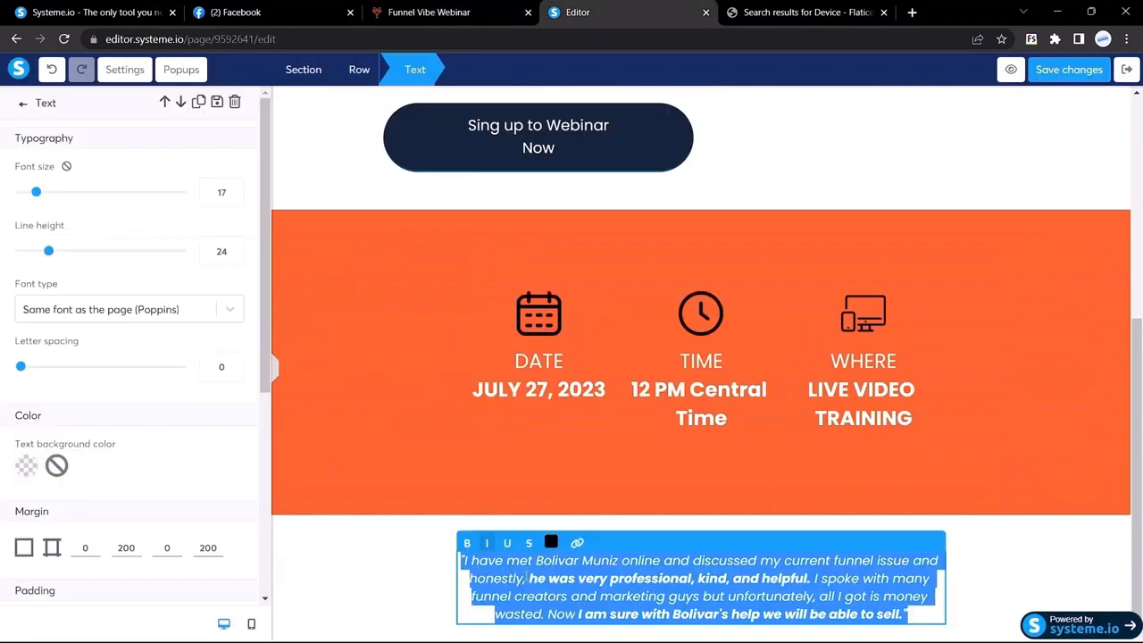
pyautogui.scroll(-3, 199, 408)
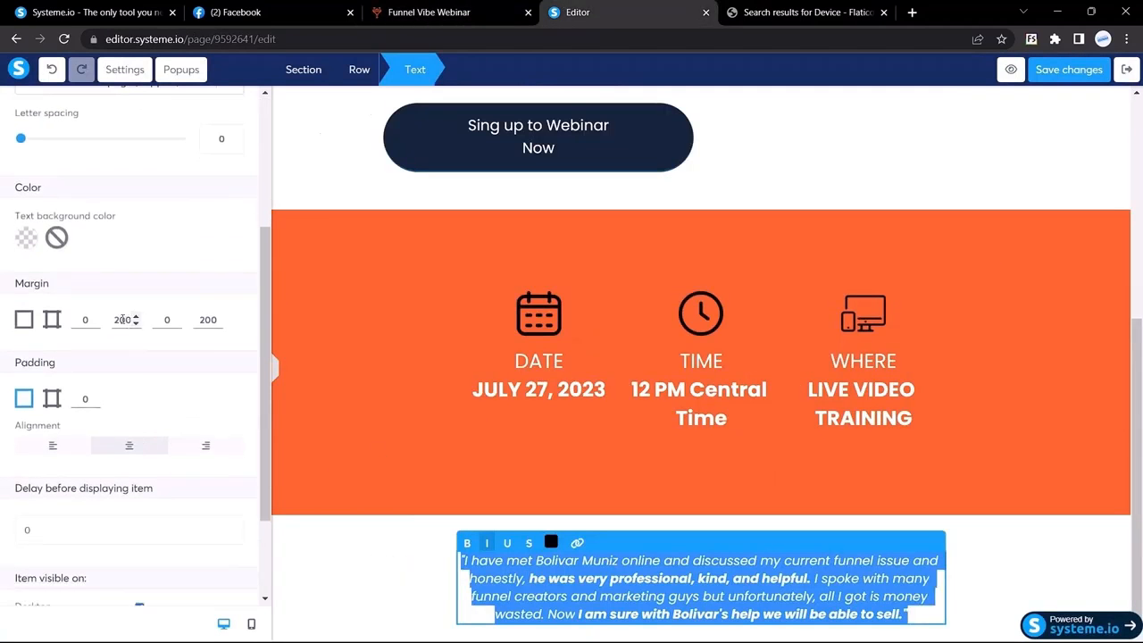
pyautogui.click(122, 319)
pyautogui.press('BackSpace')
pyautogui.press('BackSpace')
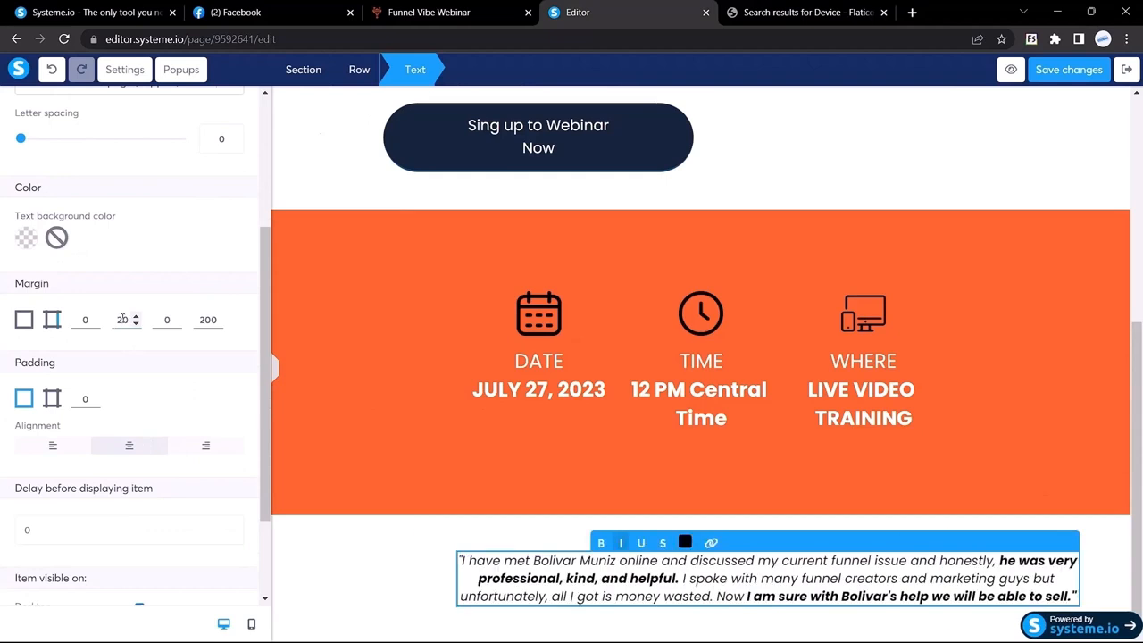
pyautogui.write('50')
pyautogui.press('BackSpace')
pyautogui.write('5')
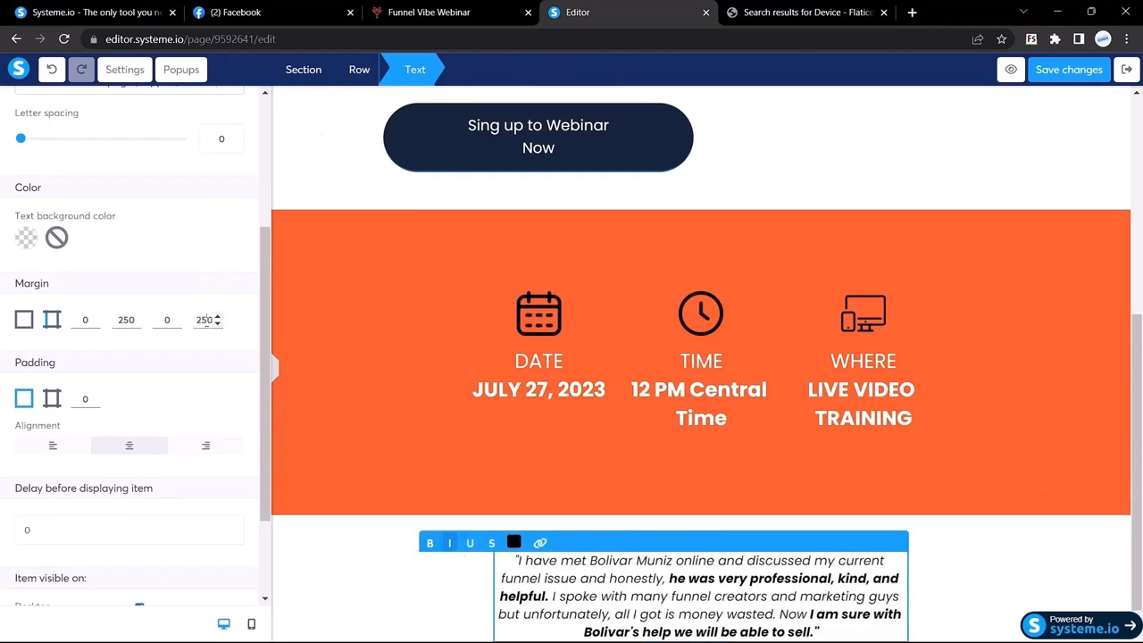
pyautogui.click(276, 367)
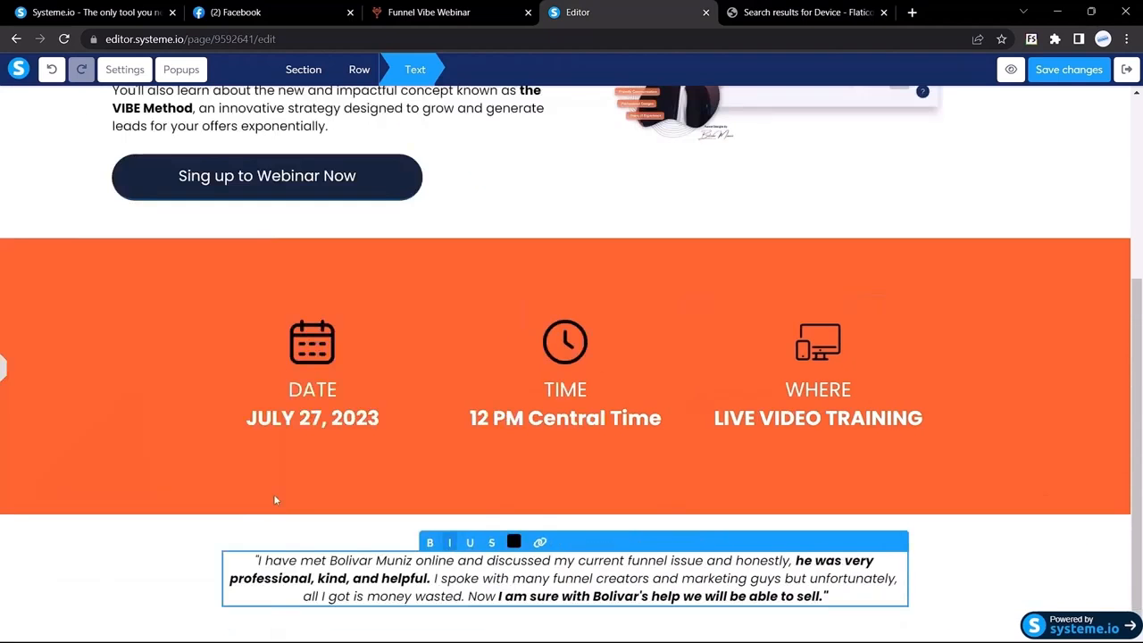
pyautogui.click(451, 12)
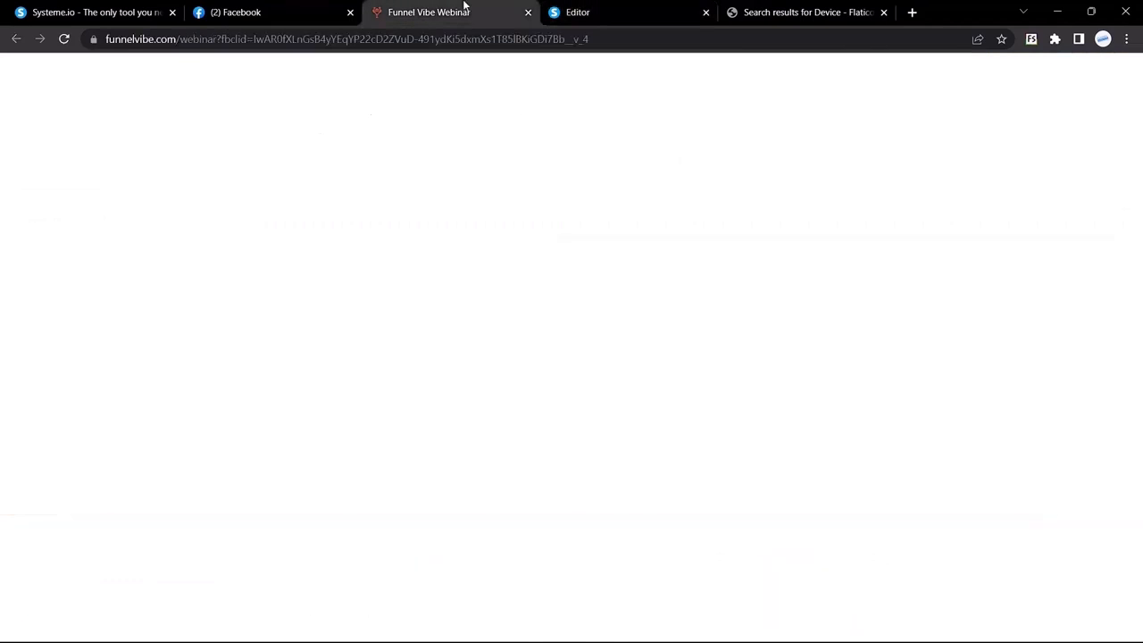
# Inspect the reference page's bold phrase and star-rating image
pyautogui.moveTo(600, 340); pyautogui.dragTo(513, 340)
pyautogui.click(322, 377)
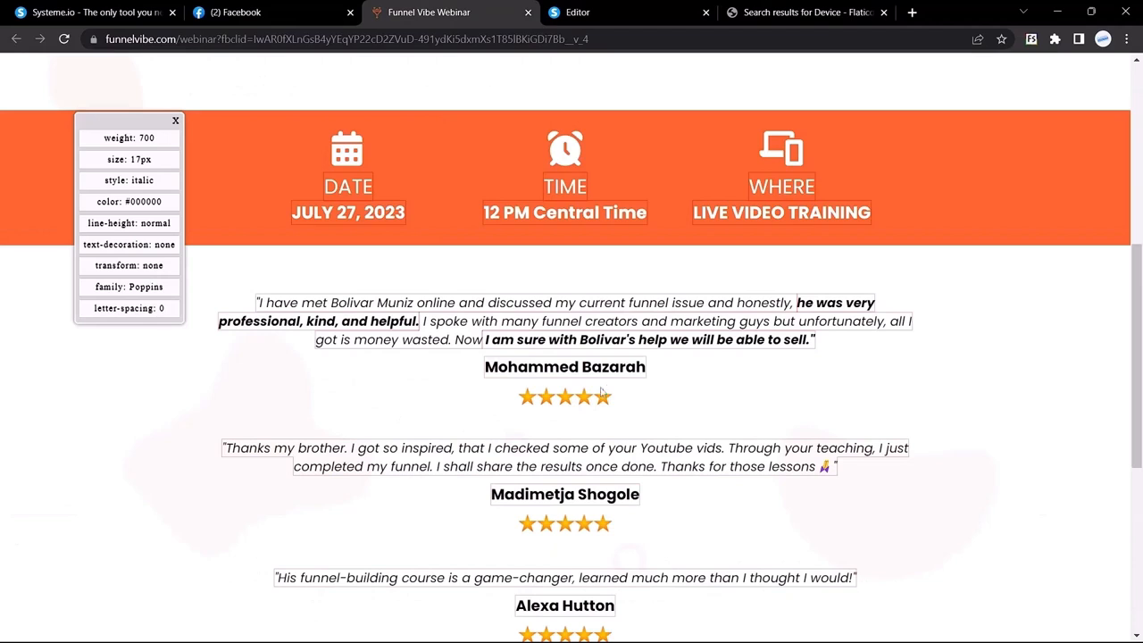
pyautogui.rightClick(551, 403)
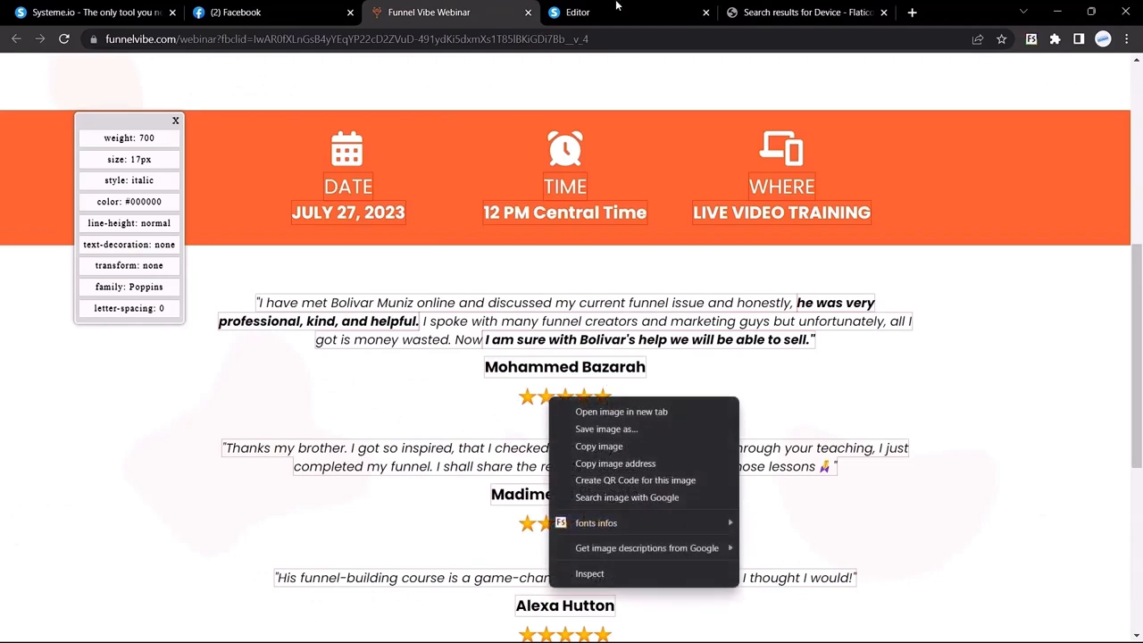
pyautogui.click(756, 6)
# Search Flaticon for '5 start' icons
pyautogui.click(756, 7)
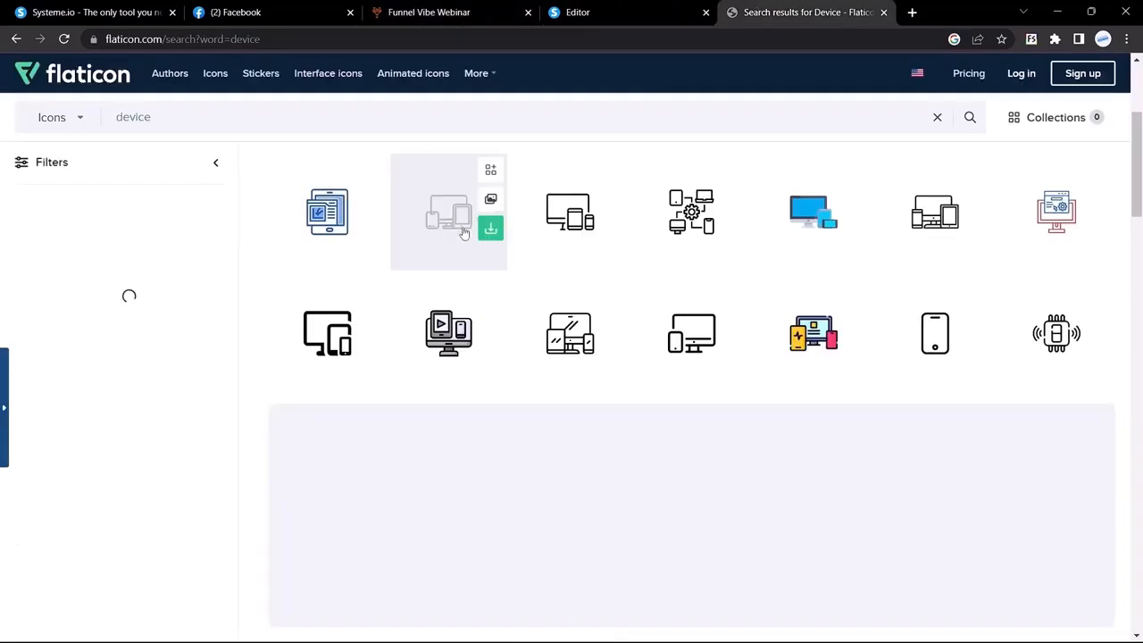
pyautogui.click(287, 121)
pyautogui.press('BackSpace')
pyautogui.press('BackSpace')
pyautogui.press('BackSpace')
pyautogui.press('BackSpace')
pyautogui.press('BackSpace')
pyautogui.press('BackSpace')
pyautogui.write('5 start')
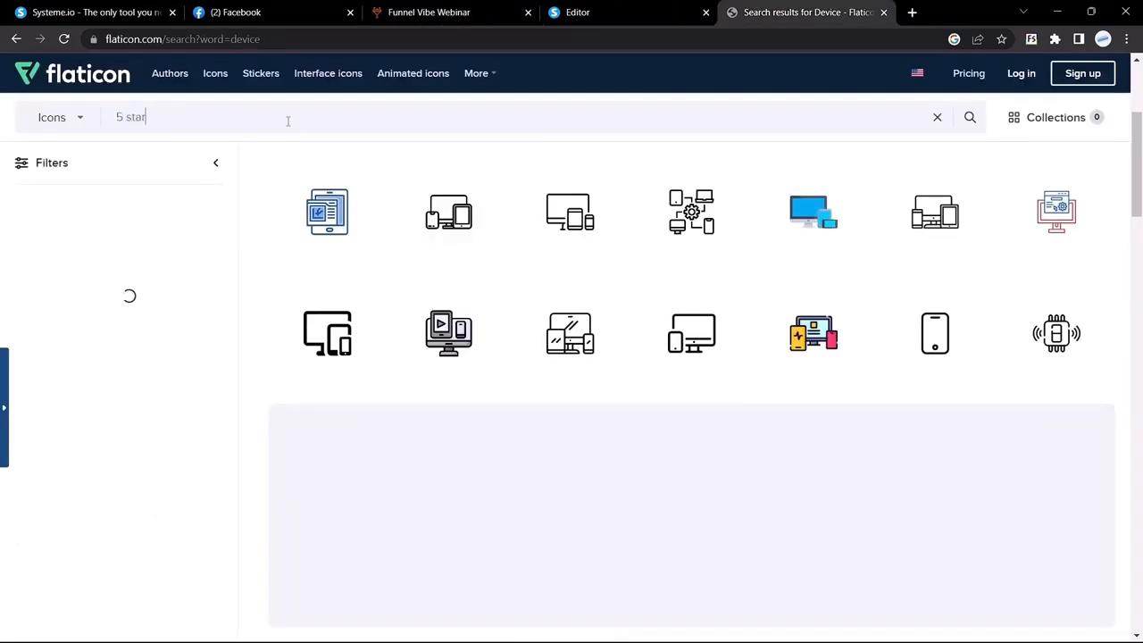
pyautogui.press('Return')
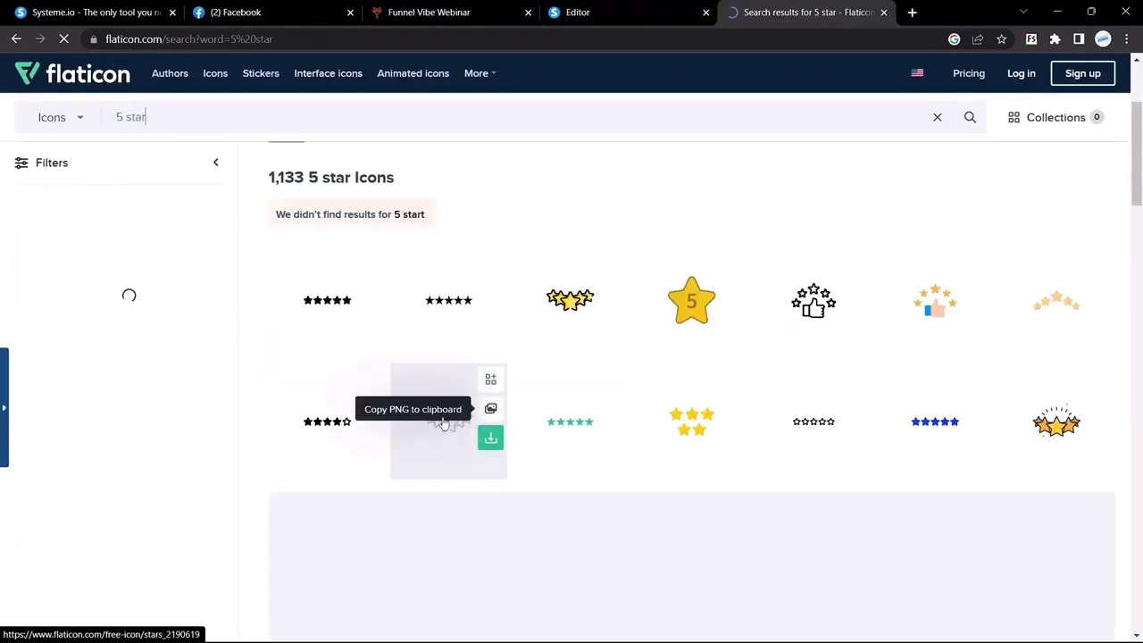
# Save the reference page's star-rating image as '5 start.png' and return to the editor
pyautogui.click(616, 11)
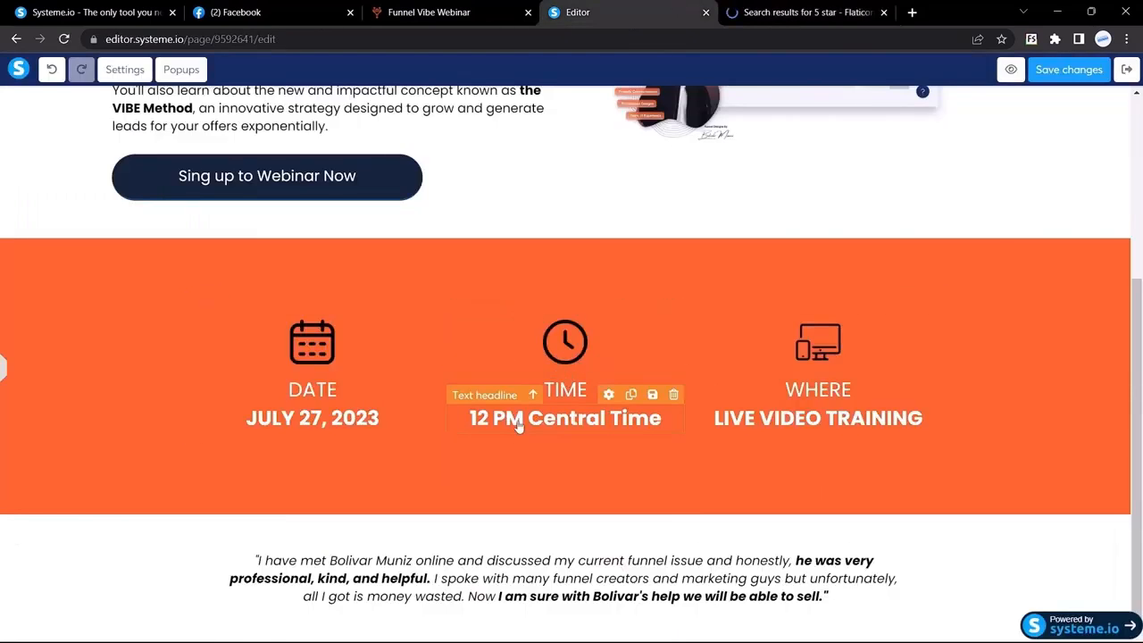
pyautogui.scroll(2, 518, 421)
pyautogui.click(441, 7)
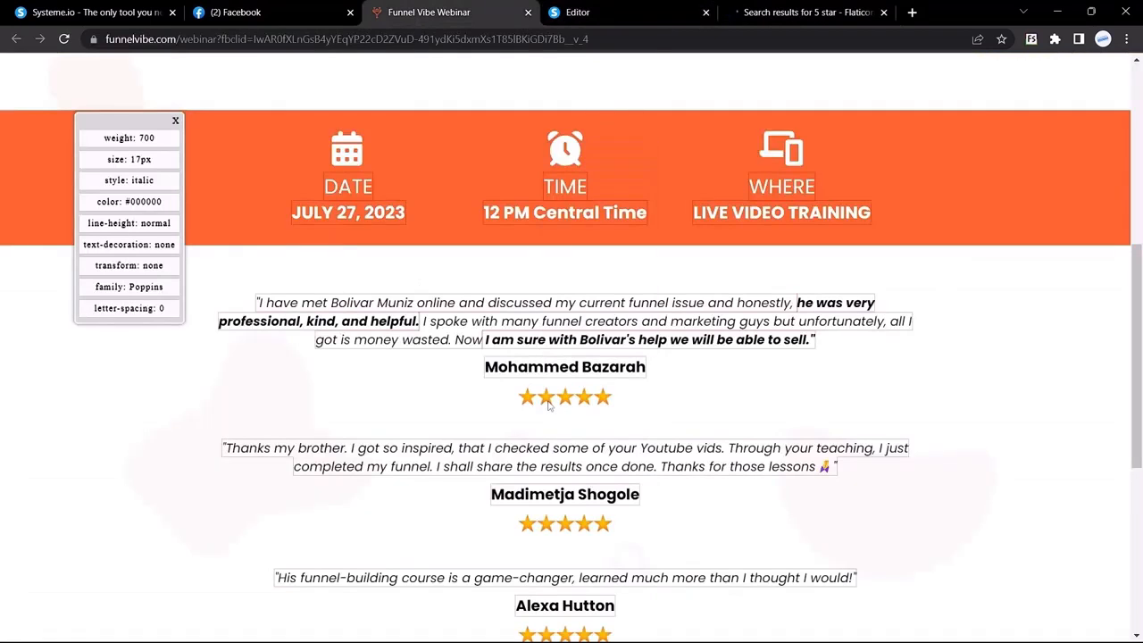
pyautogui.rightClick(549, 403)
pyautogui.click(605, 432)
pyautogui.write('5 start')
pyautogui.press('Return')
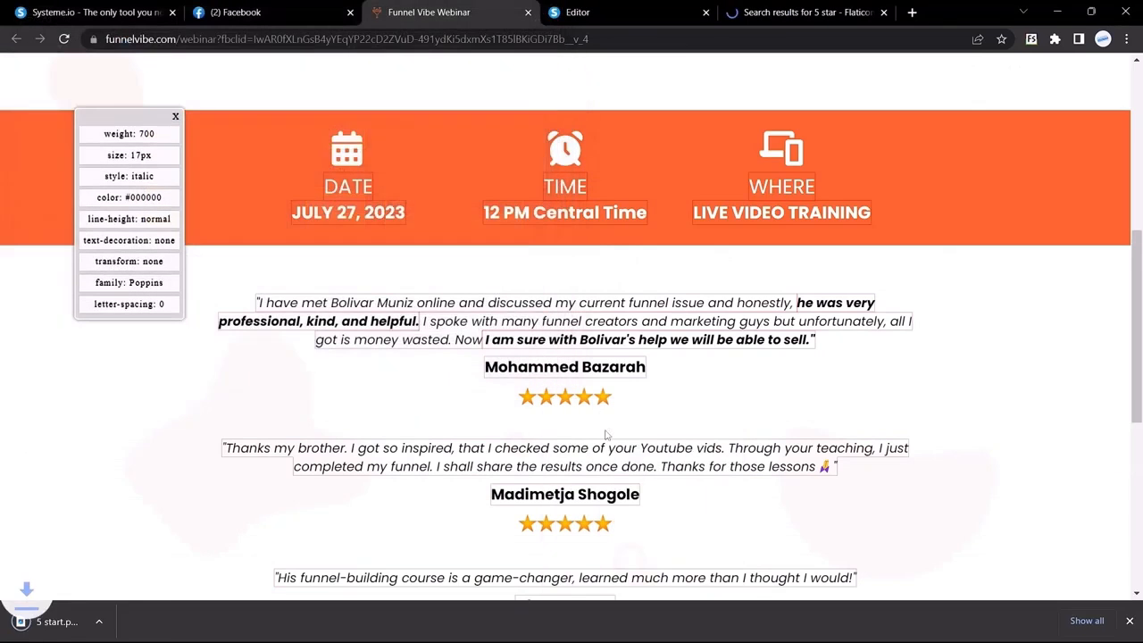
pyautogui.click(578, 11)
pyautogui.scroll(-2, 263, 267)
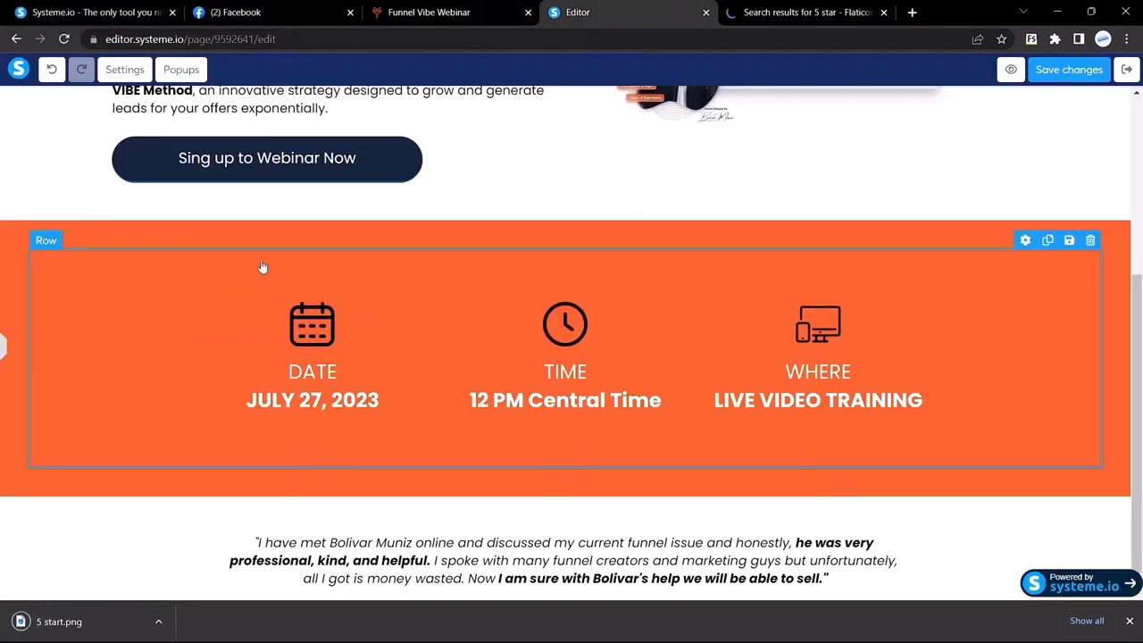
# Add an Image element beneath the testimonial quote
pyautogui.click(5, 351)
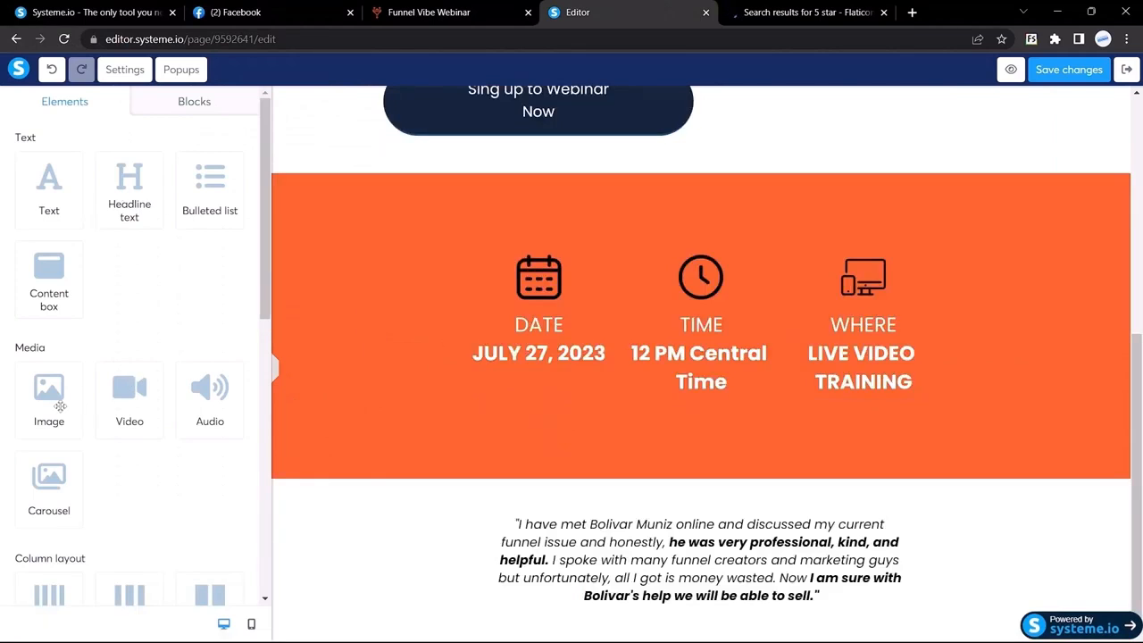
pyautogui.moveTo(49, 393); pyautogui.dragTo(658, 541)
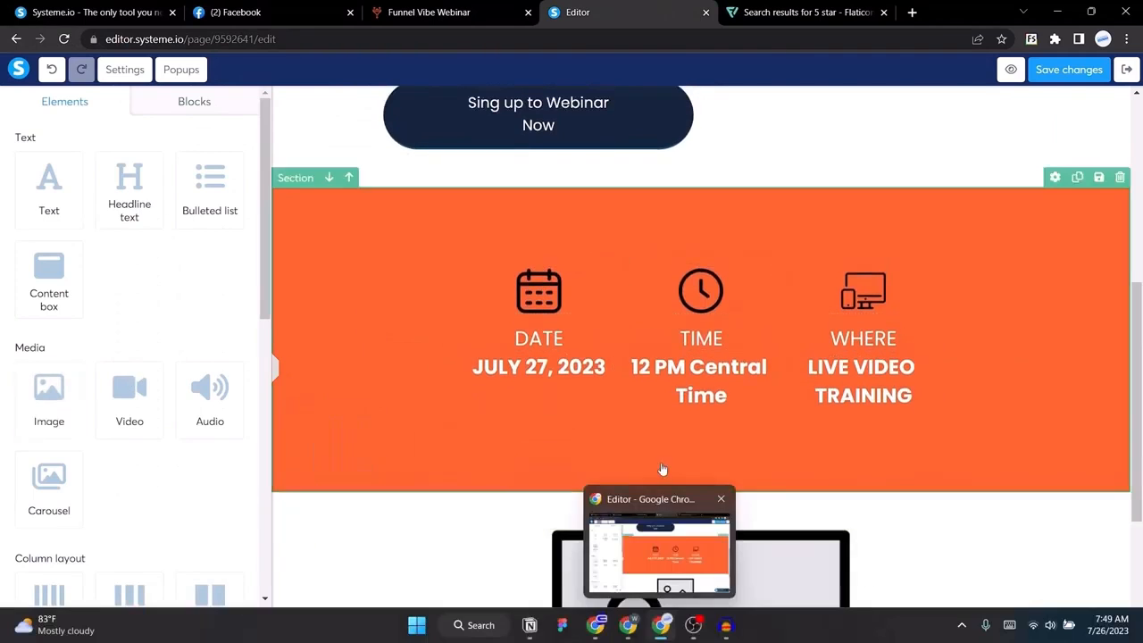
pyautogui.scroll(-3, 674, 482)
pyautogui.moveTo(694, 310); pyautogui.dragTo(705, 606)
pyautogui.click(665, 523)
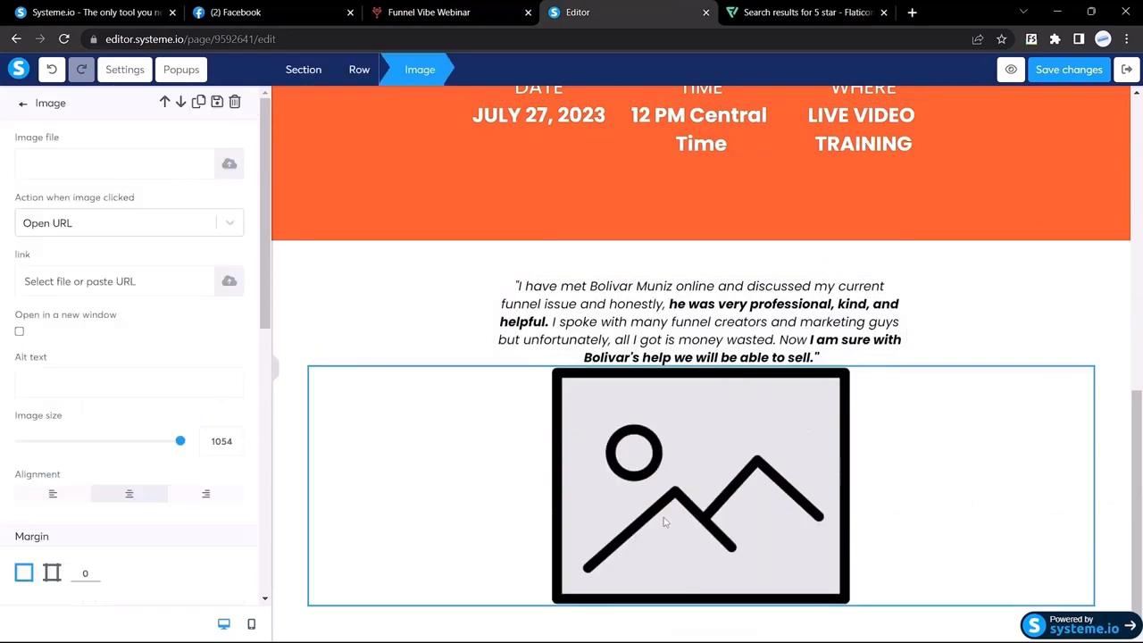
# Upload 5 start.png from the Desktop and insert it into the image block
pyautogui.click(229, 164)
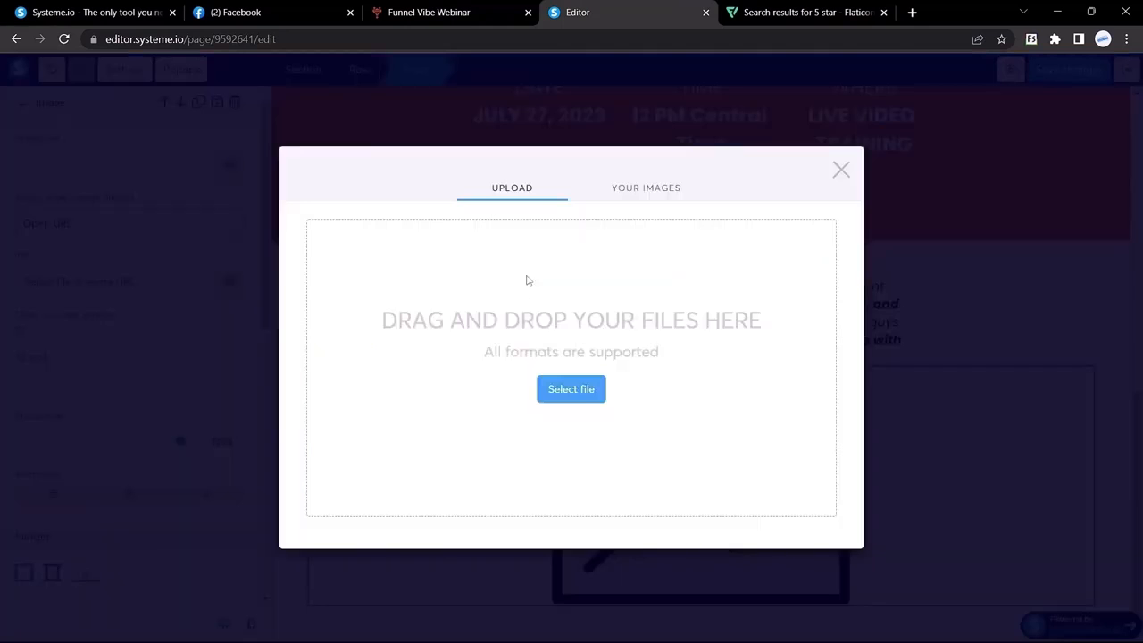
pyautogui.click(574, 393)
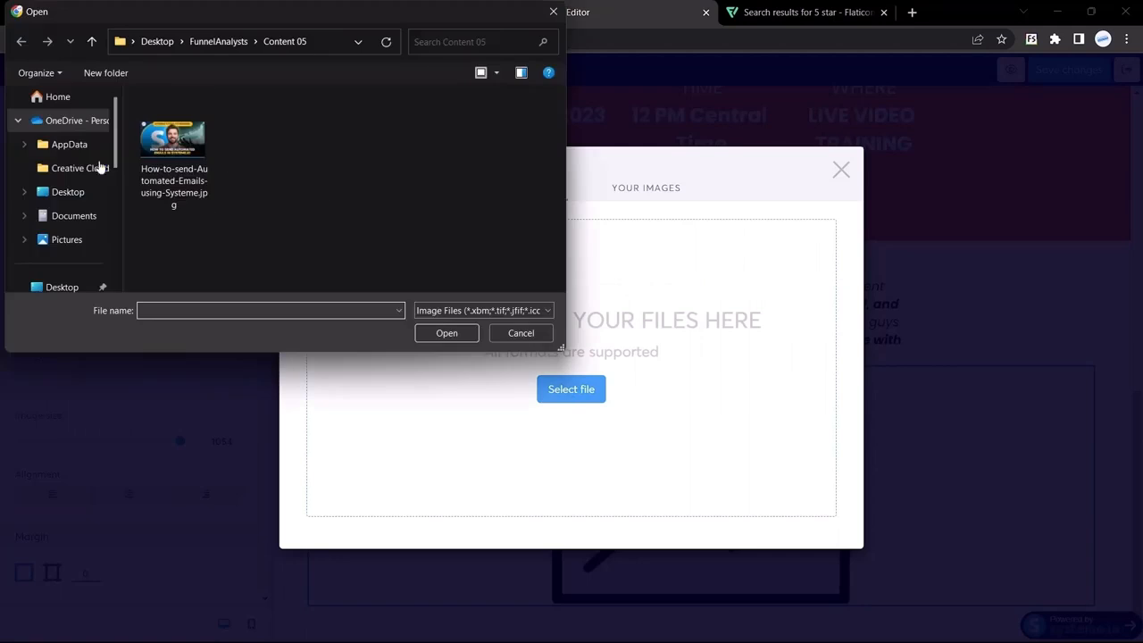
pyautogui.click(67, 193)
pyautogui.scroll(-5, 286, 198)
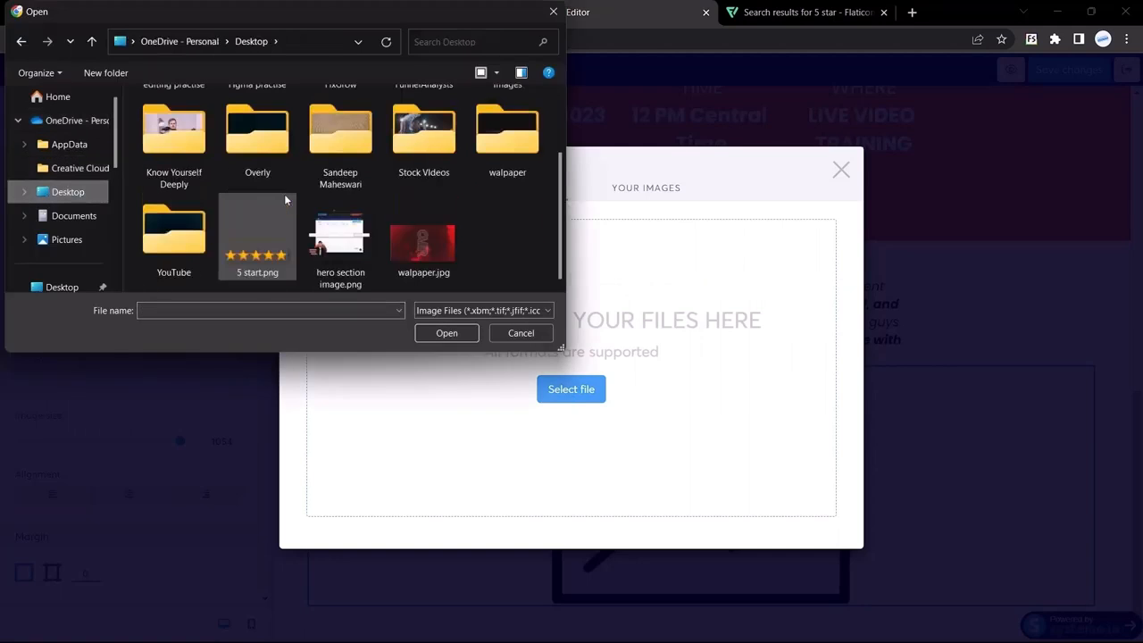
pyautogui.doubleClick(225, 263)
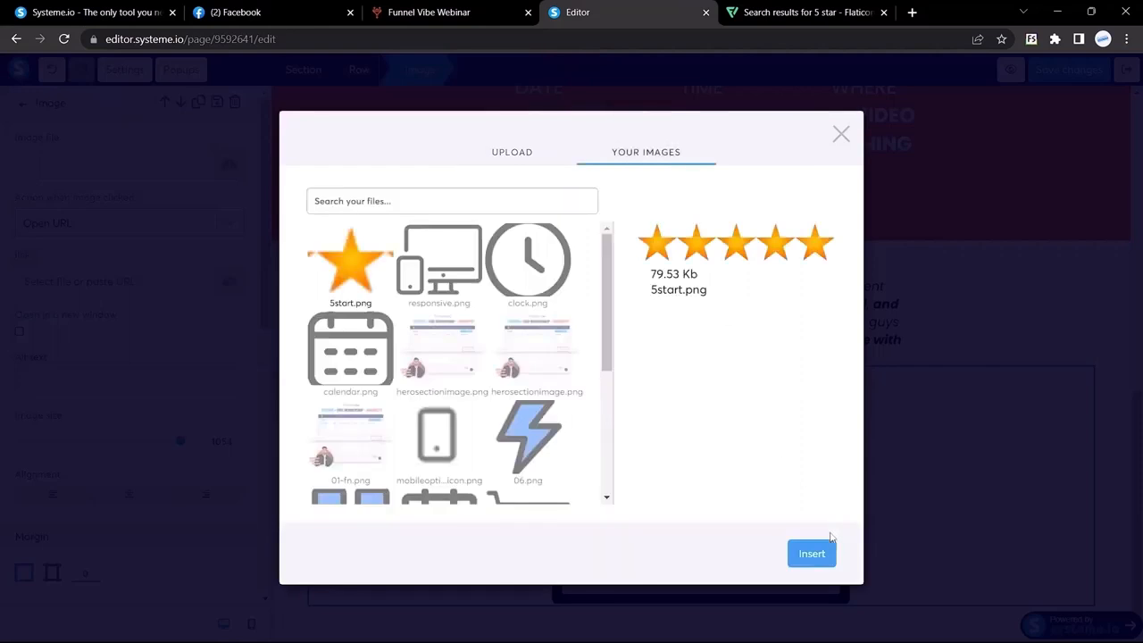
pyautogui.click(812, 557)
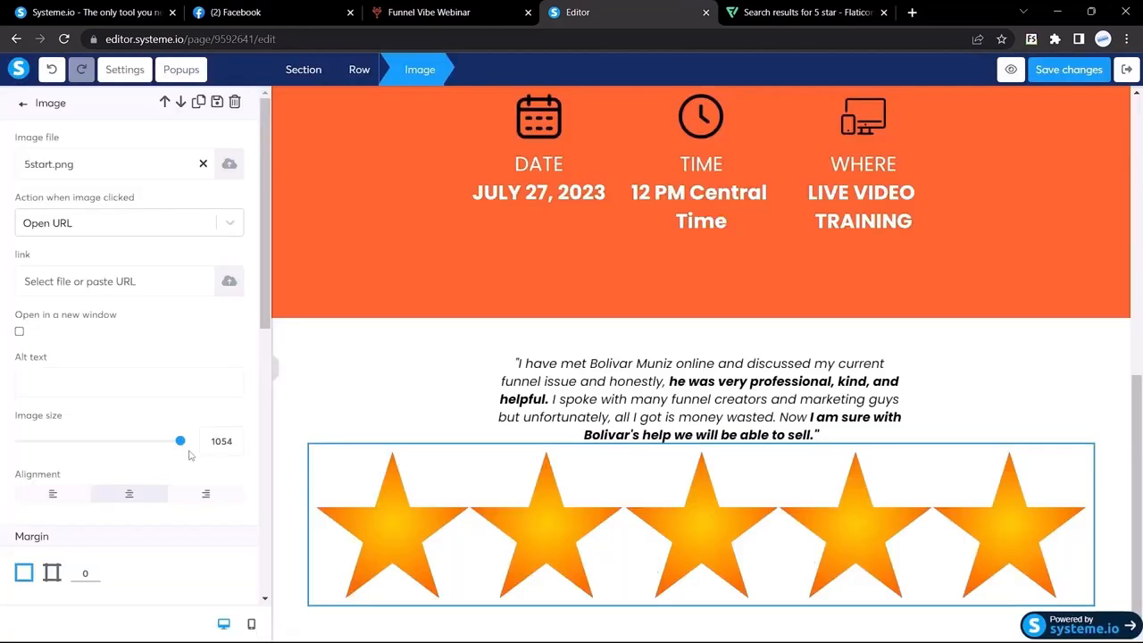
# Resize the star image to 106 and give it a 15 top margin
pyautogui.moveTo(181, 444); pyautogui.dragTo(38, 441)
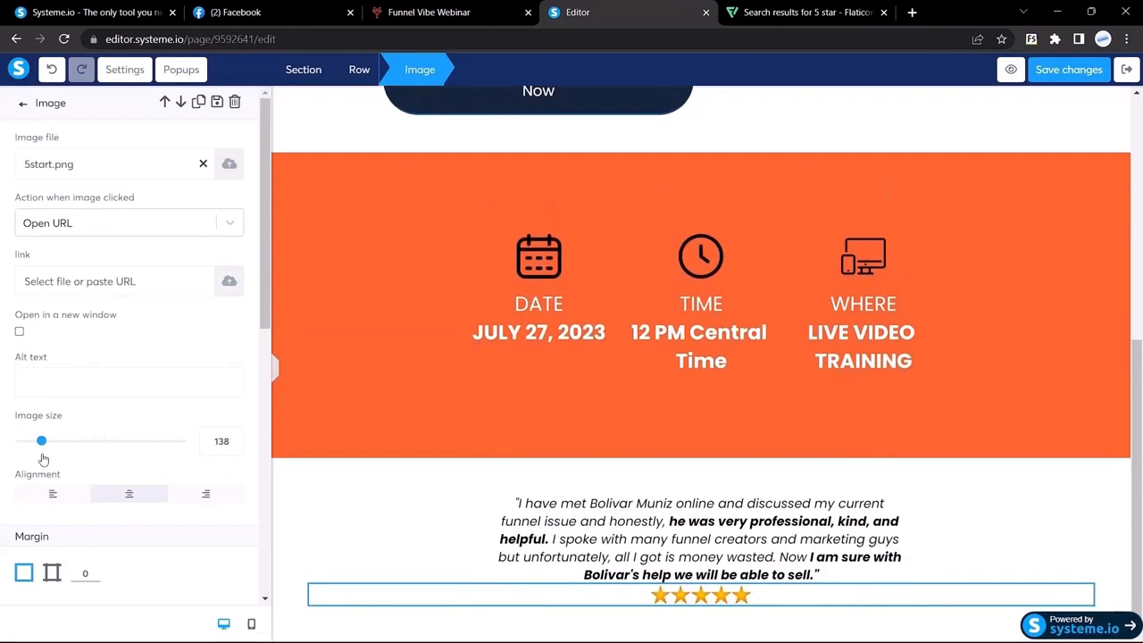
pyautogui.scroll(-5, 108, 411)
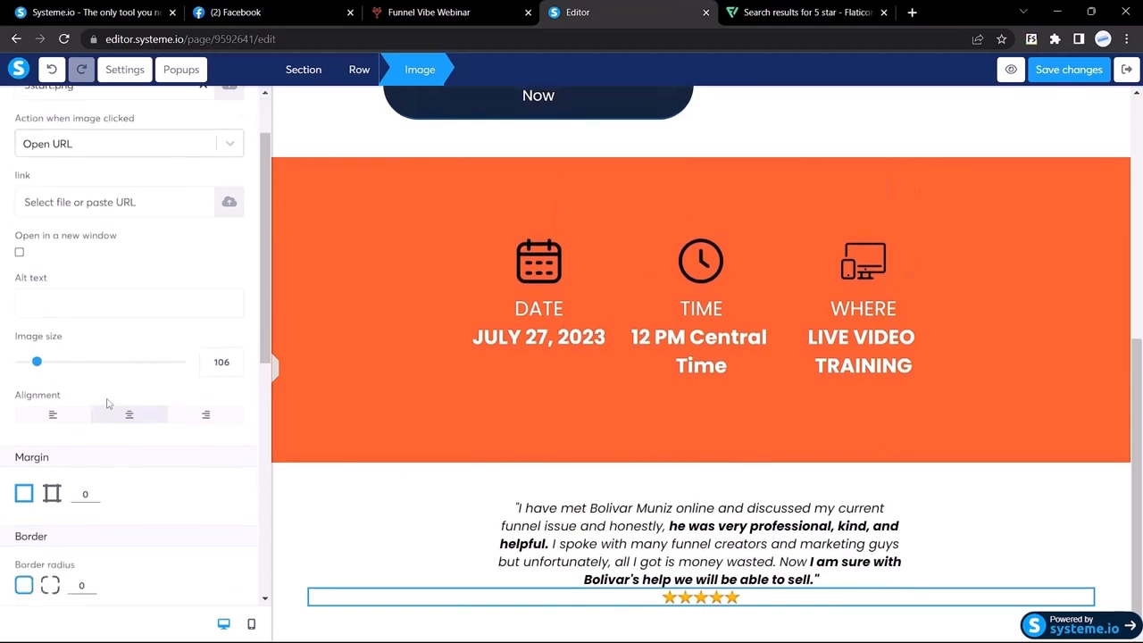
pyautogui.click(51, 332)
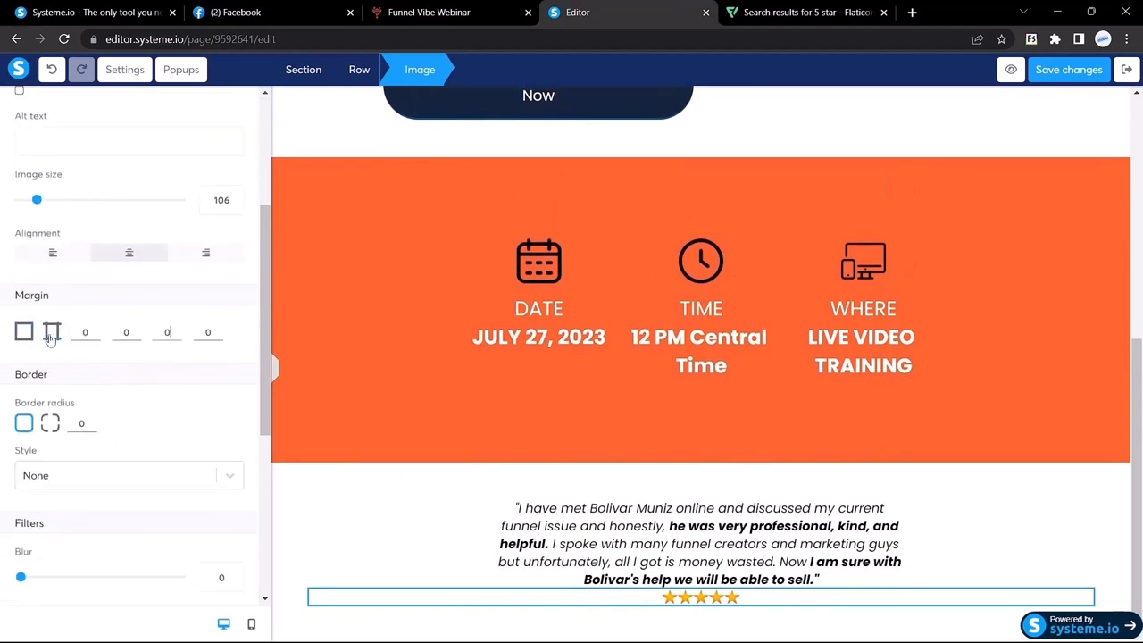
pyautogui.doubleClick(83, 331)
pyautogui.write('20')
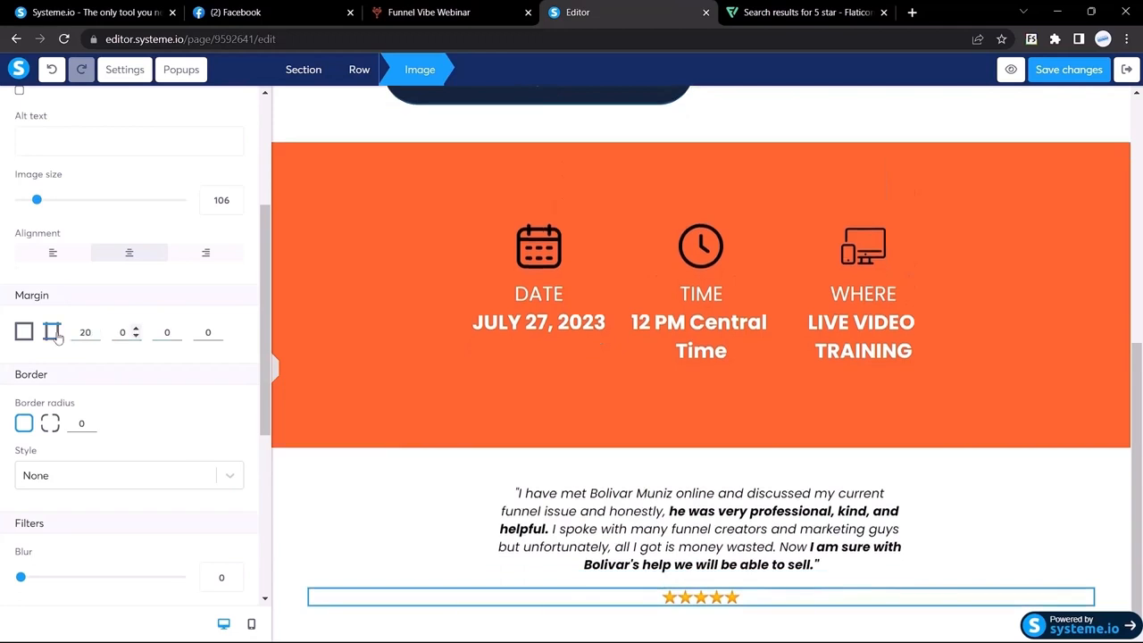
pyautogui.press('BackSpace')
pyautogui.press('BackSpace')
pyautogui.write('15')
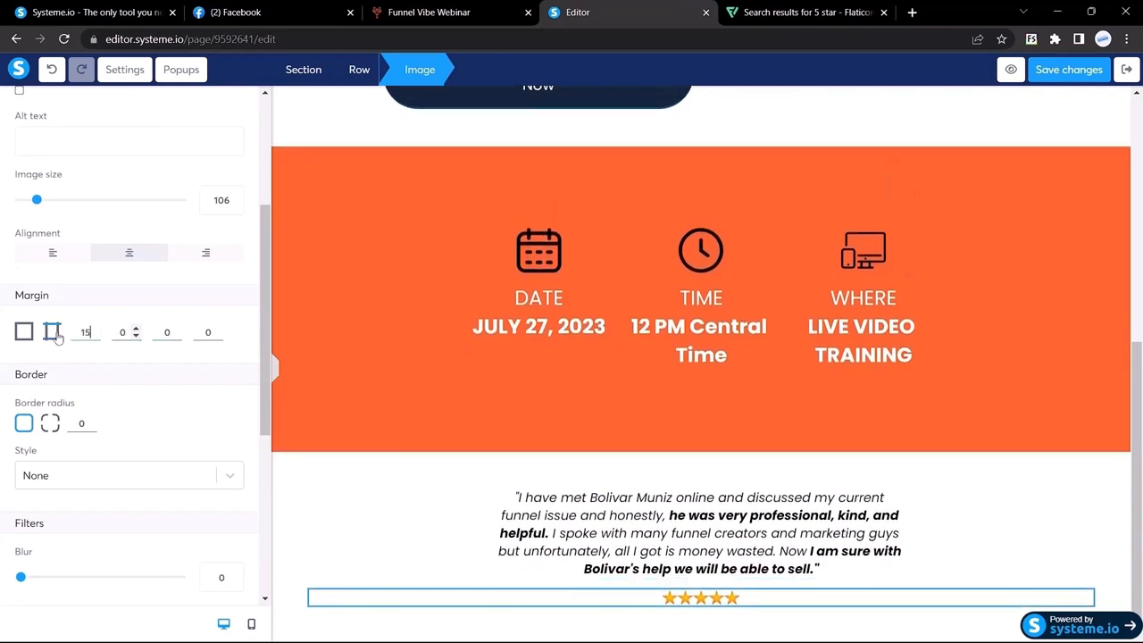
pyautogui.click(275, 368)
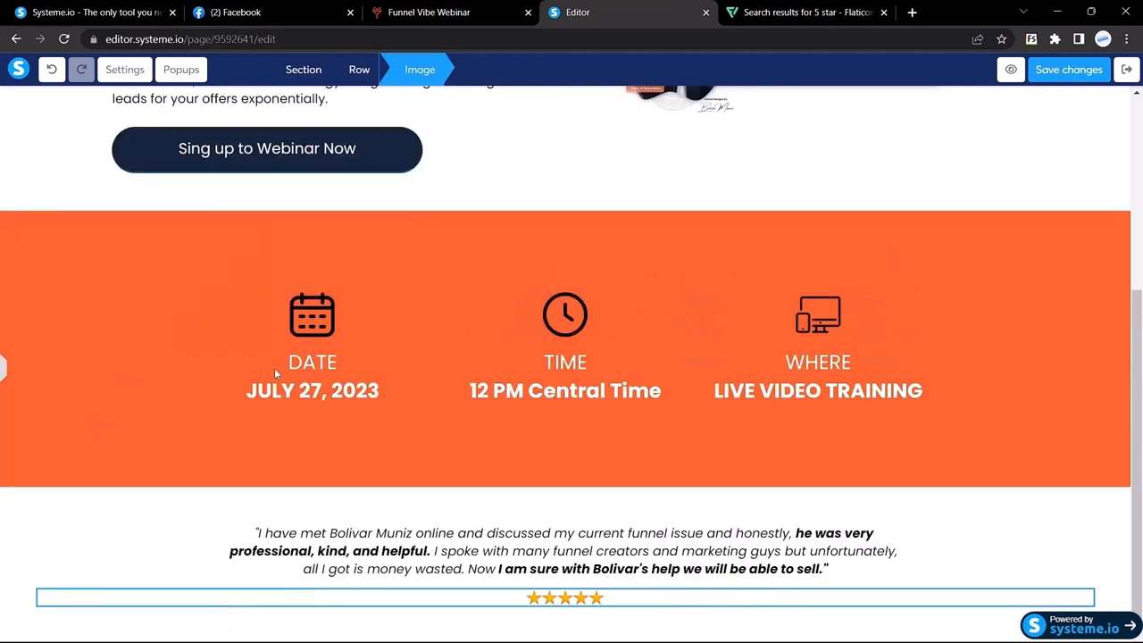
pyautogui.click(428, 13)
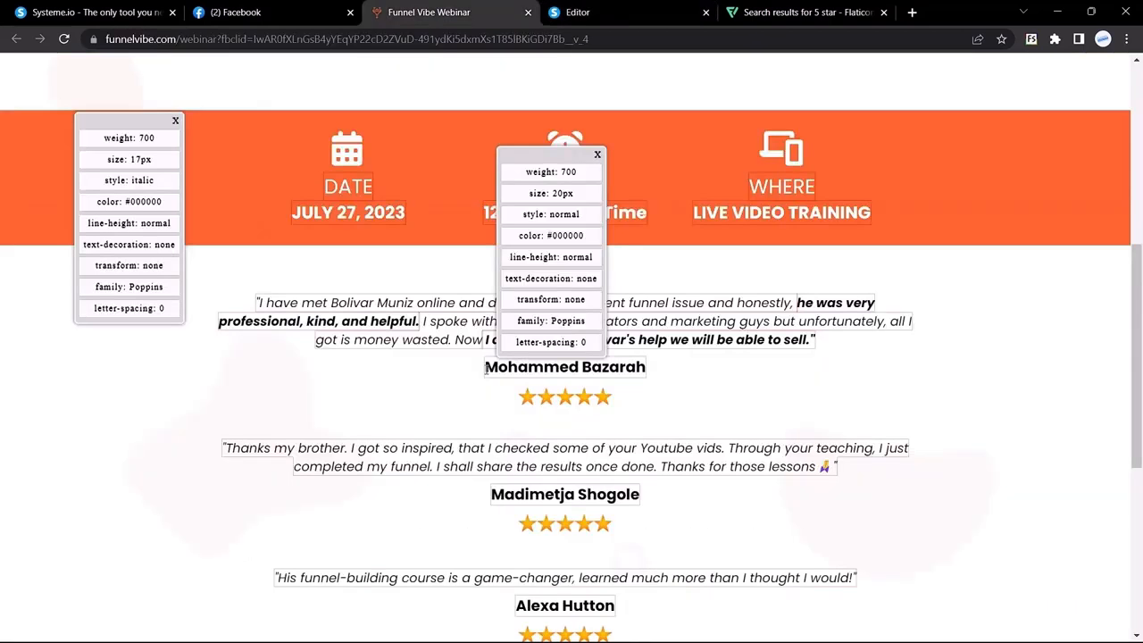
pyautogui.click(589, 12)
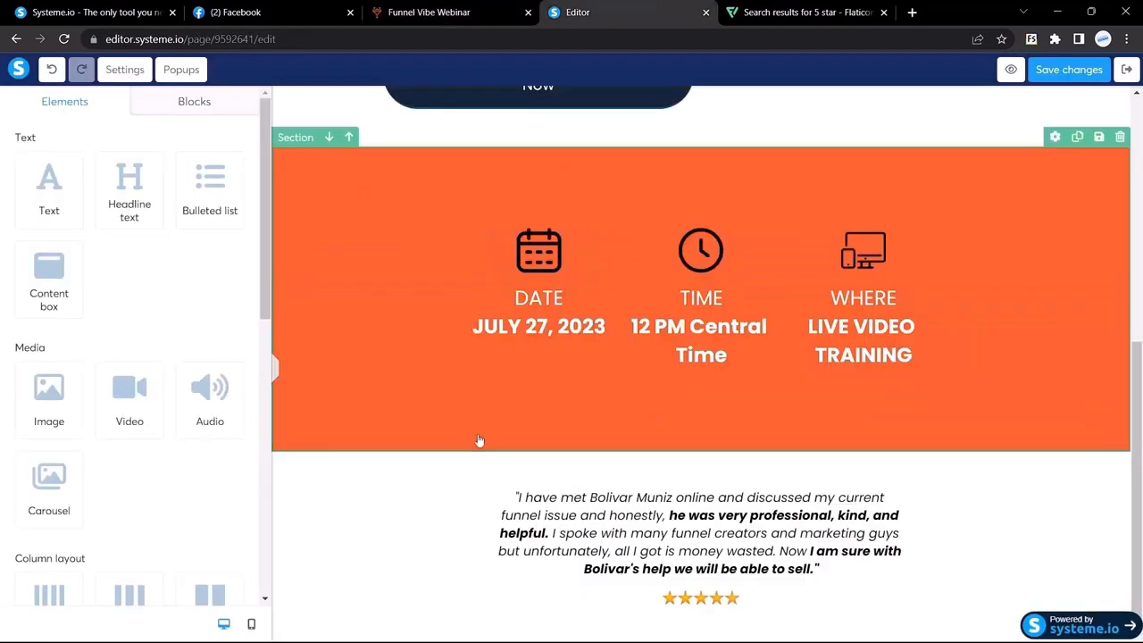
# Raise the testimonial quote's font size from 17 to 19 and preview it
pyautogui.click(622, 506)
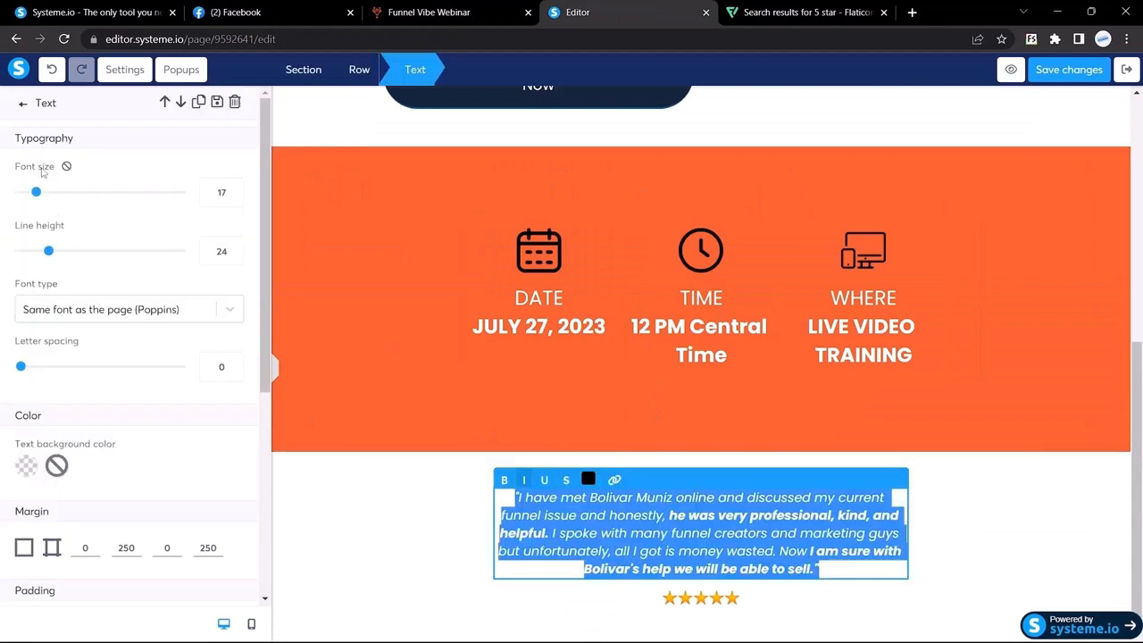
pyautogui.click(236, 187)
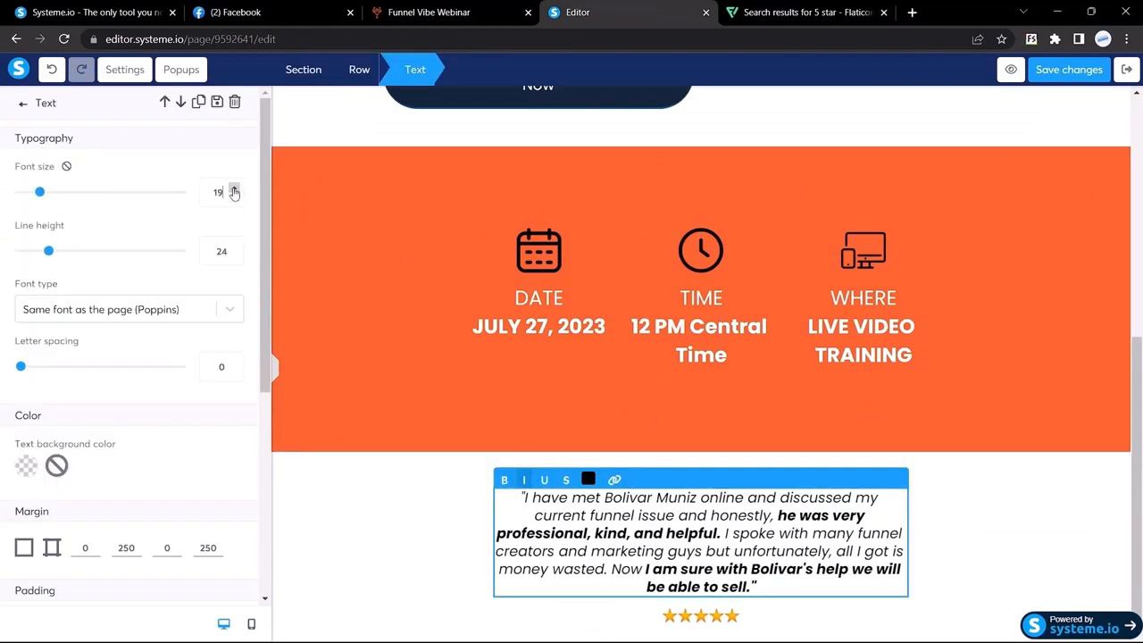
pyautogui.click(235, 186)
pyautogui.click(273, 367)
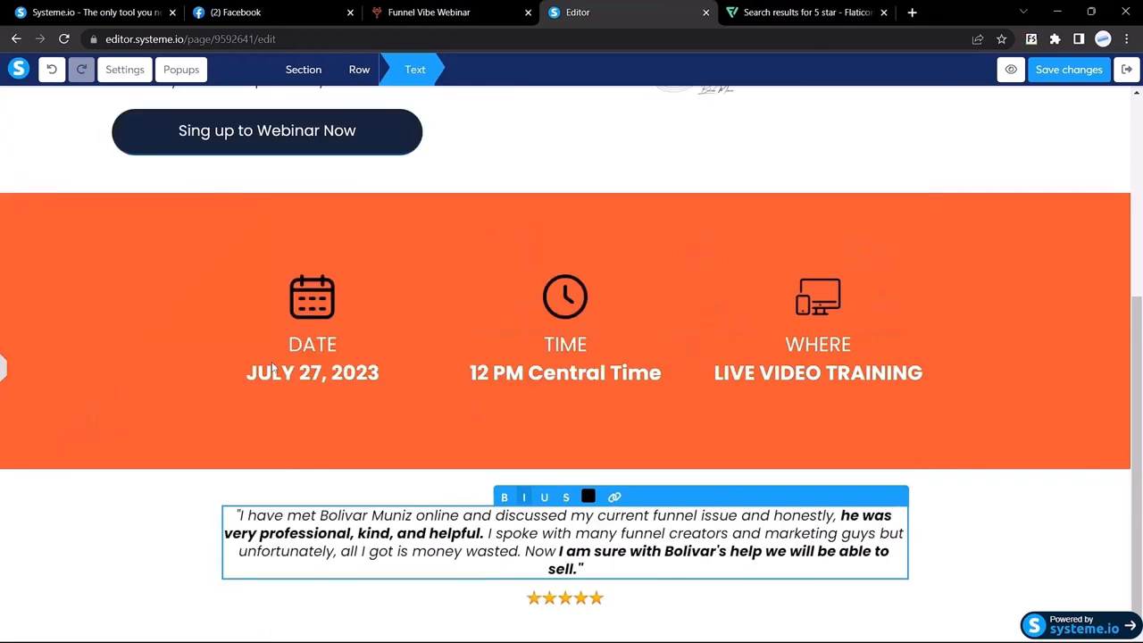
pyautogui.click(180, 509)
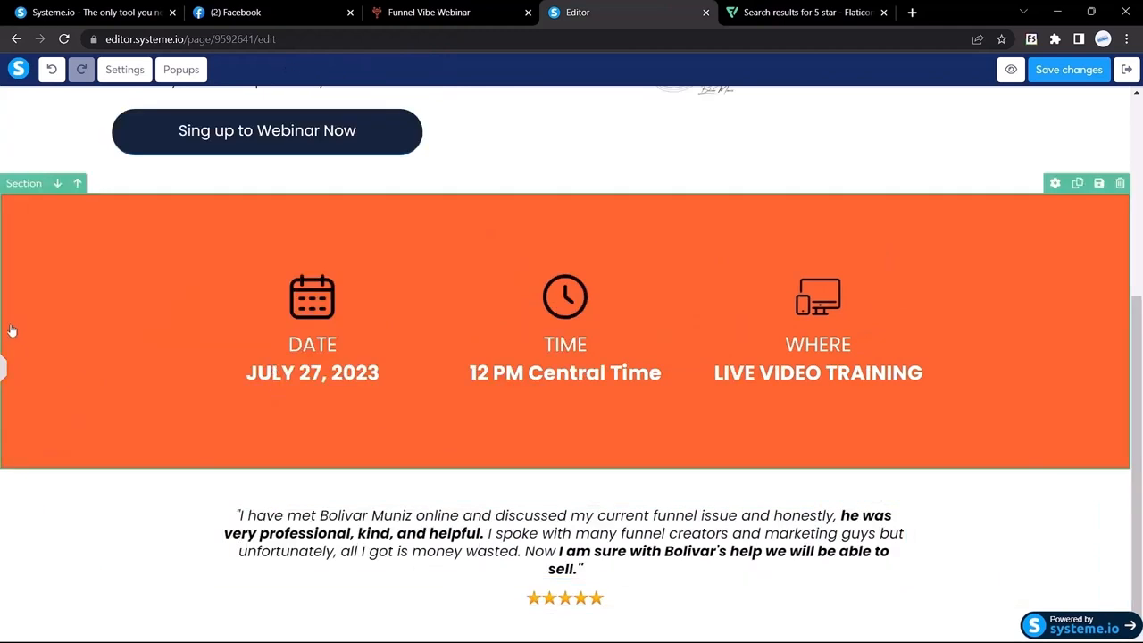
# Lower the quote's font size to 18
pyautogui.click(3, 366)
pyautogui.tripleClick(561, 511)
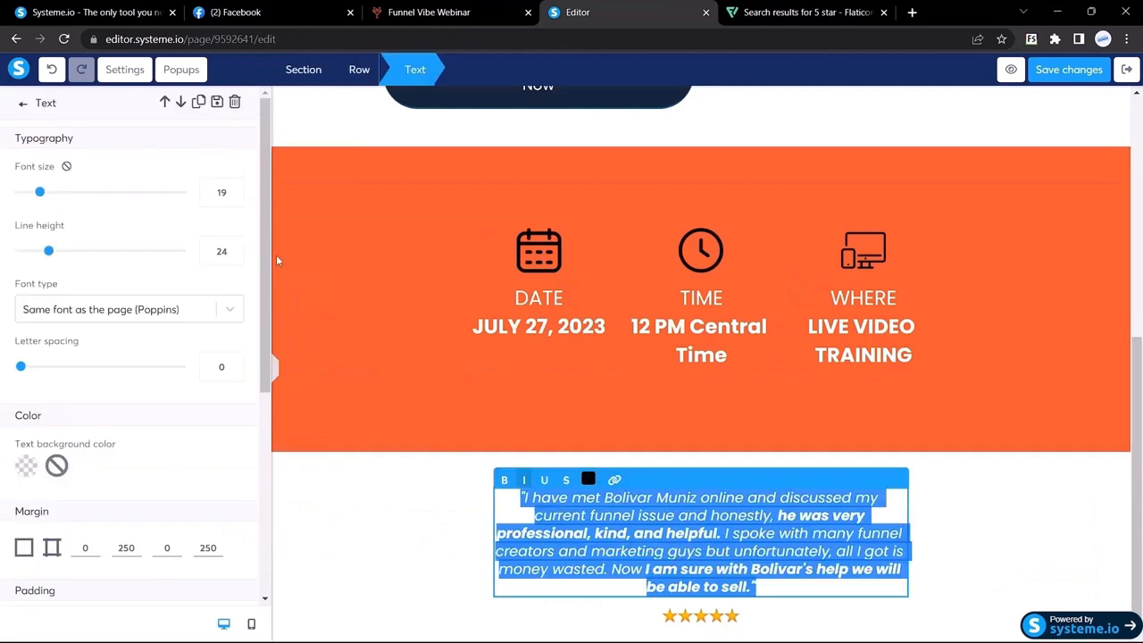
pyautogui.click(236, 197)
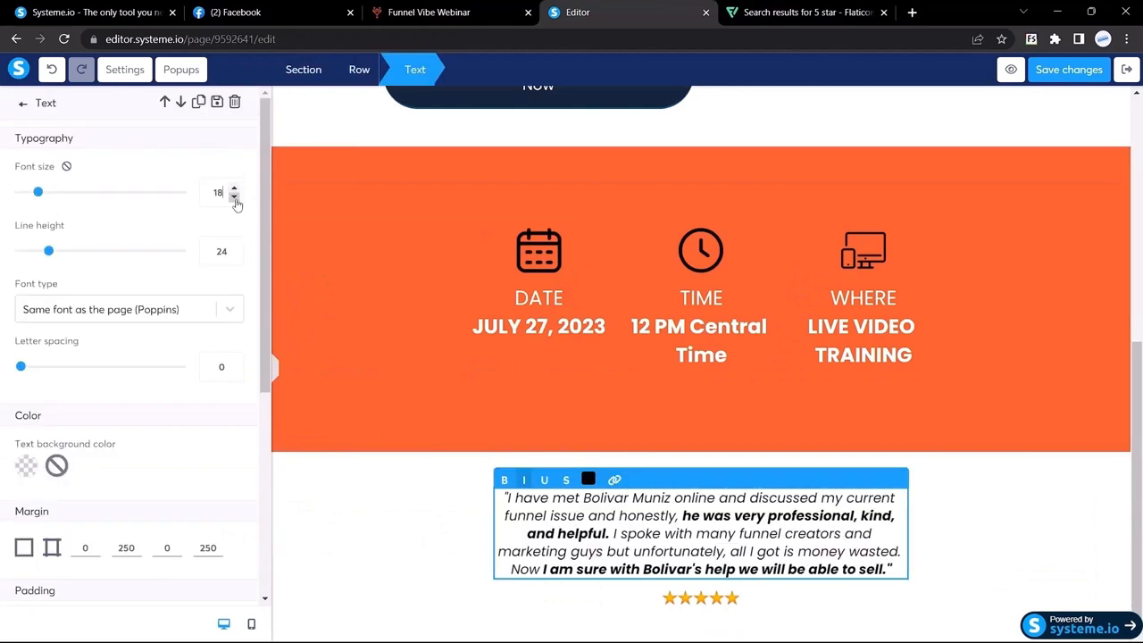
pyautogui.click(274, 368)
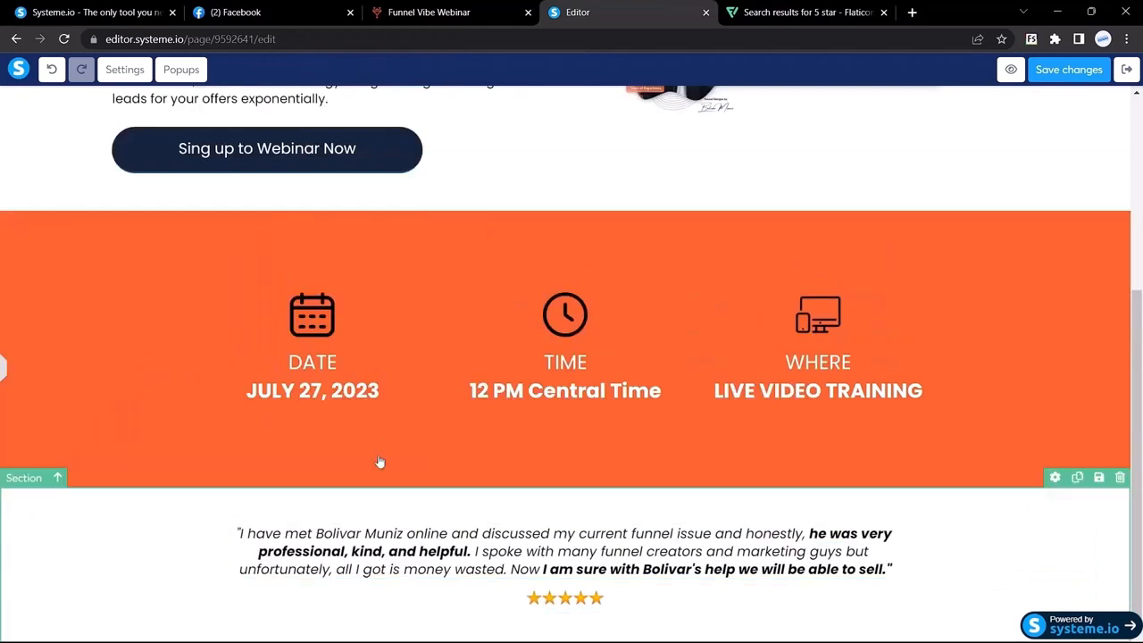
# Compare with the Funnel Vibe page and inspect the reviewer name's font
pyautogui.click(402, 10)
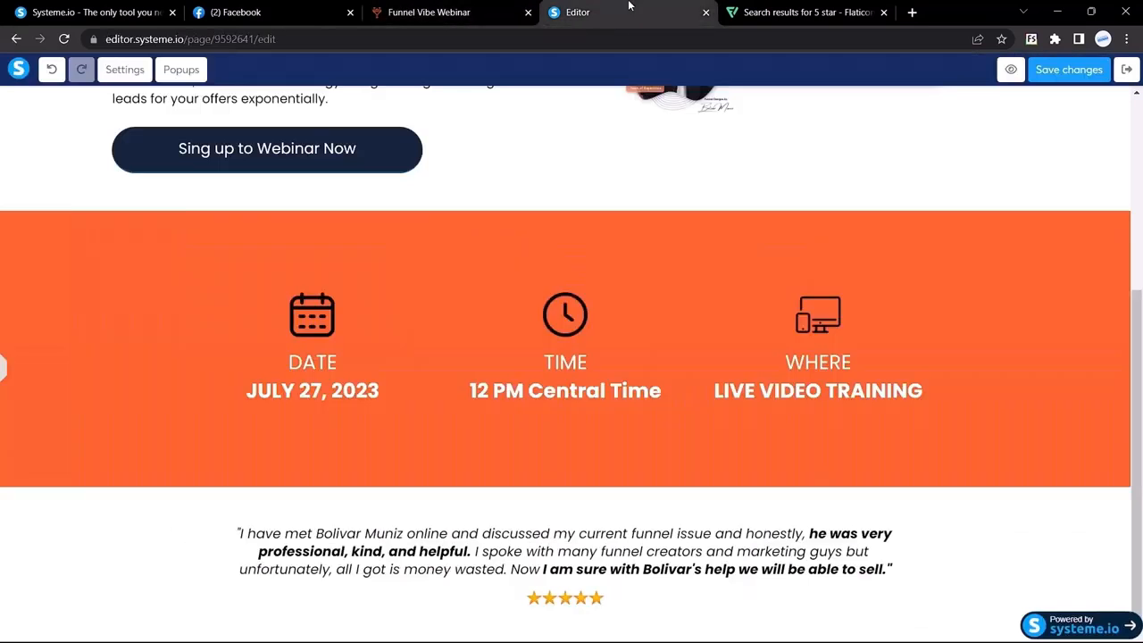
pyautogui.click(605, 9)
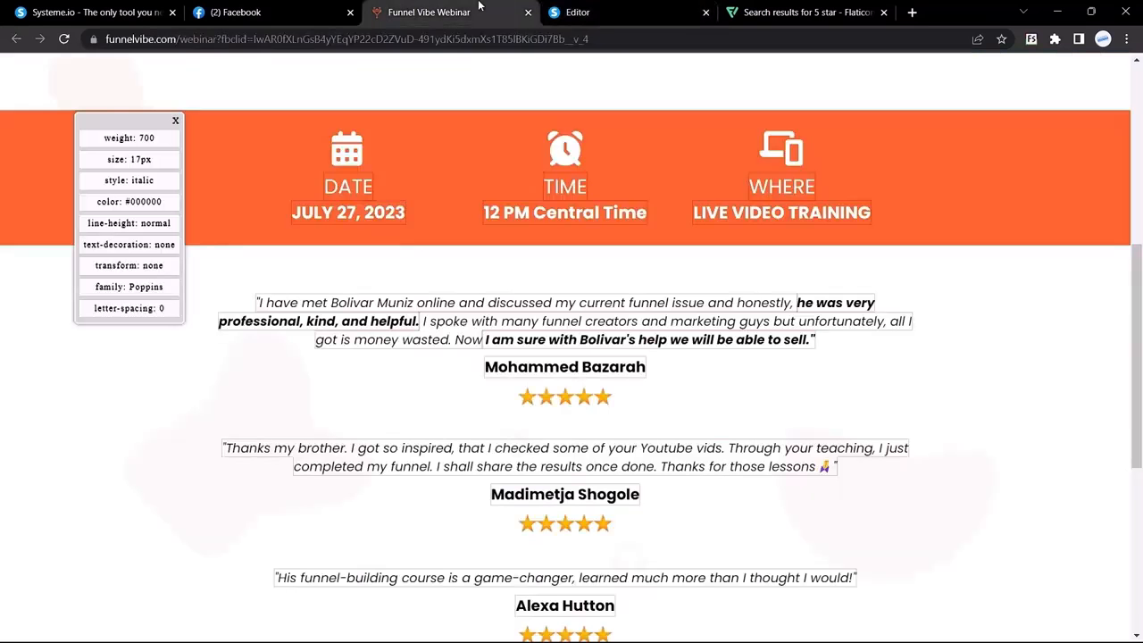
pyautogui.click(460, 12)
pyautogui.moveTo(484, 368); pyautogui.dragTo(646, 361)
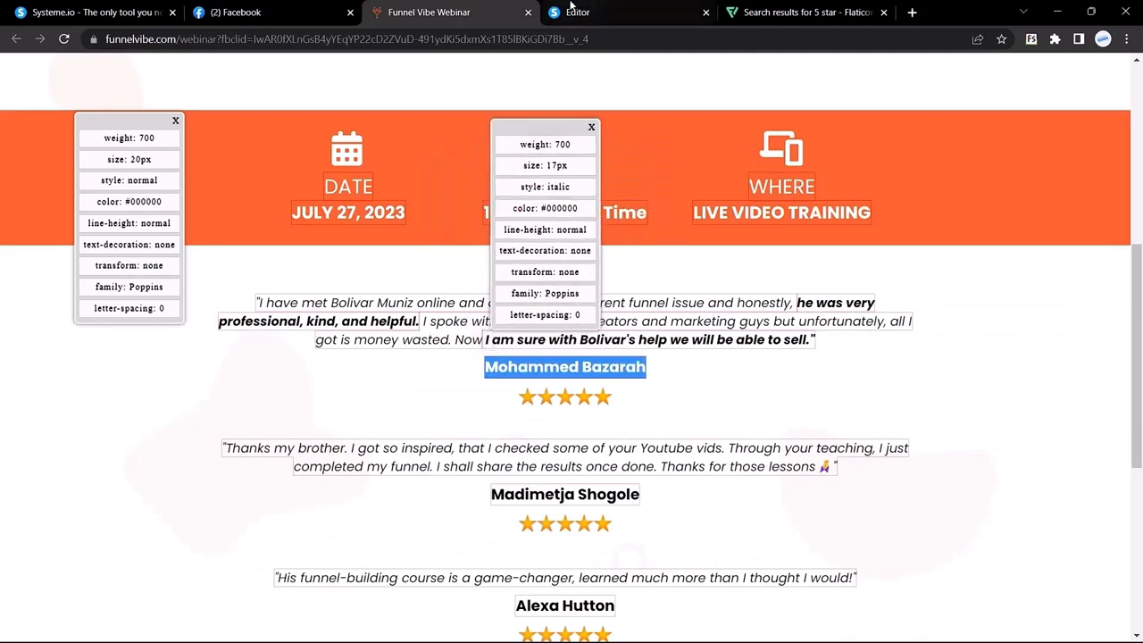
pyautogui.click(590, 12)
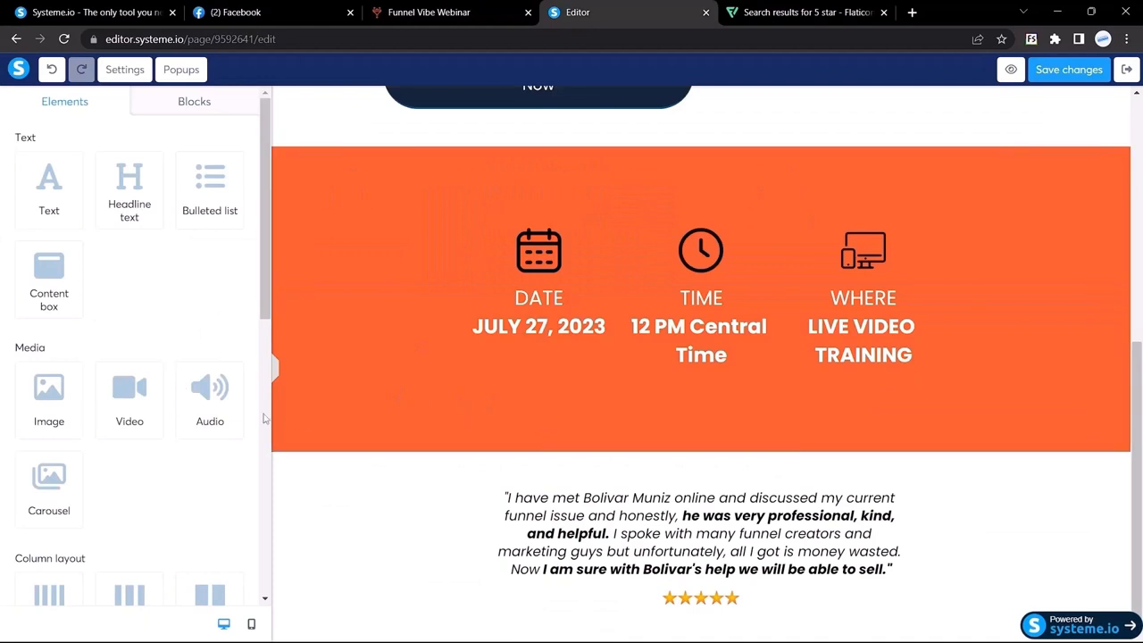
# Add a headline below the testimonial quote containing the reviewer's name
pyautogui.moveTo(123, 187); pyautogui.dragTo(761, 615)
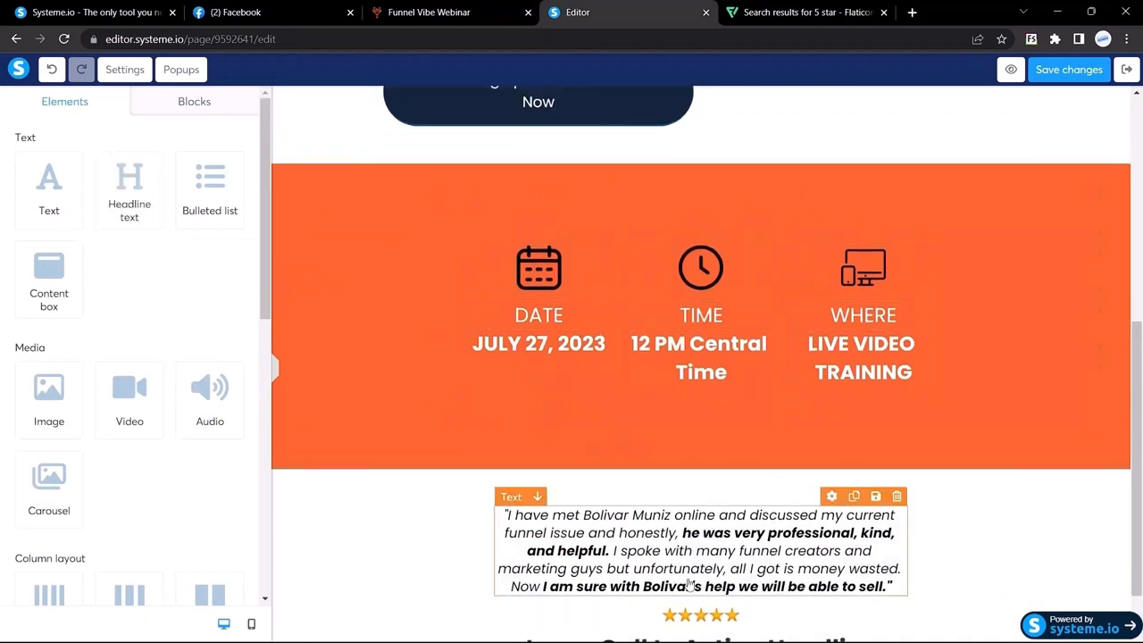
pyautogui.scroll(-1, 713, 597)
pyautogui.moveTo(658, 588); pyautogui.dragTo(671, 539)
pyautogui.moveTo(665, 449); pyautogui.dragTo(688, 582)
pyautogui.doubleClick(712, 593)
pyautogui.hotkey('ctrl', 'a')
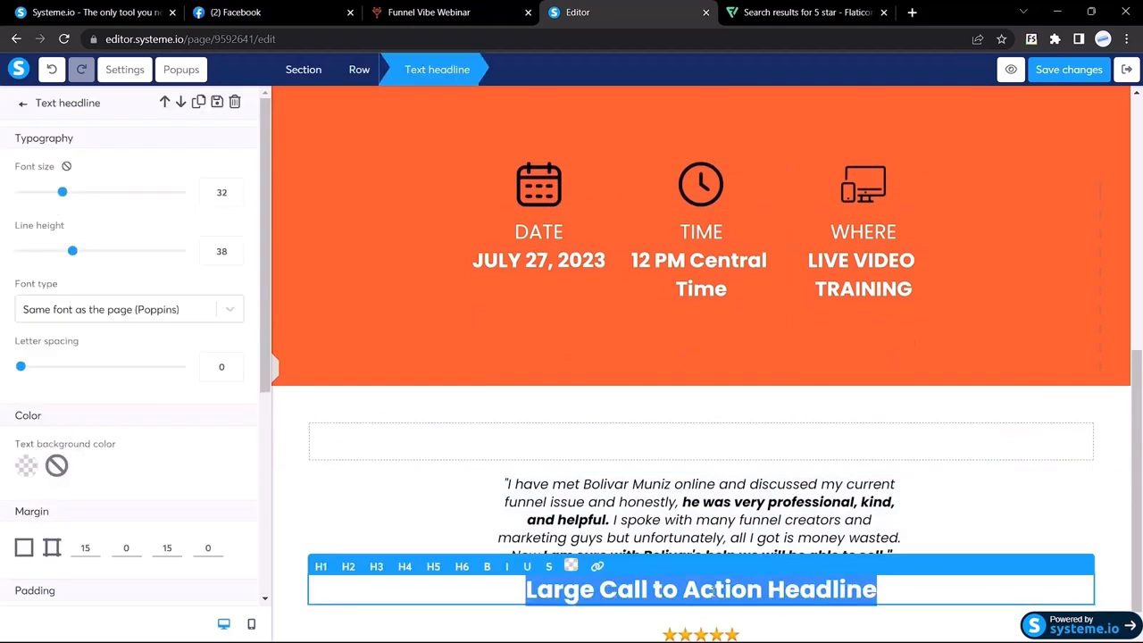
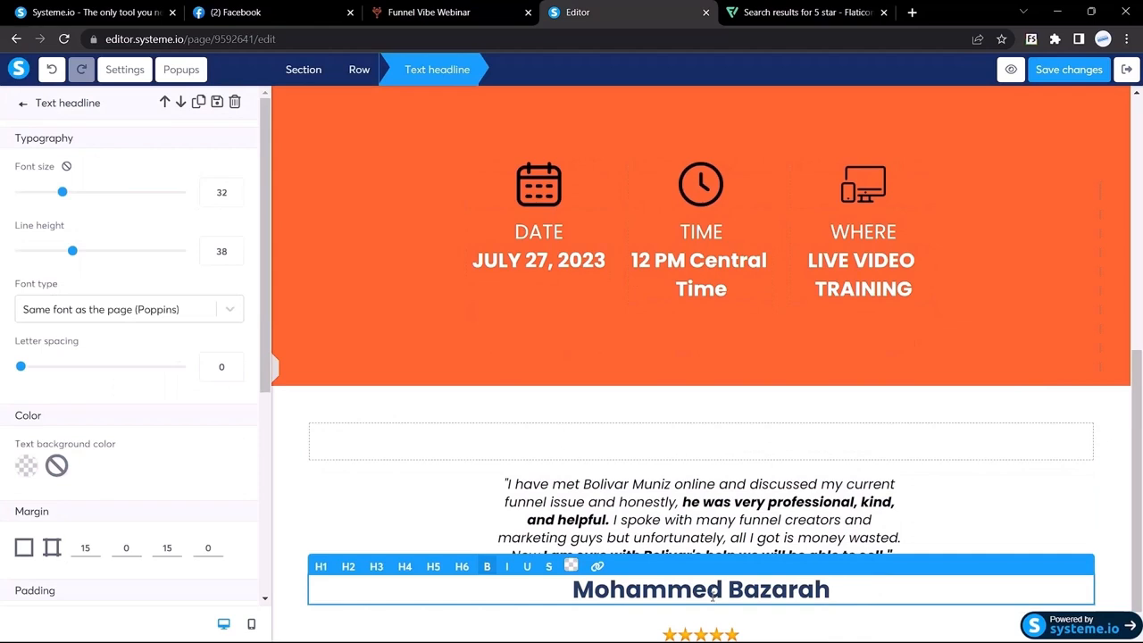
# Set the name headline's font to the Google Font Poppins
pyautogui.click(75, 320)
pyautogui.click(76, 390)
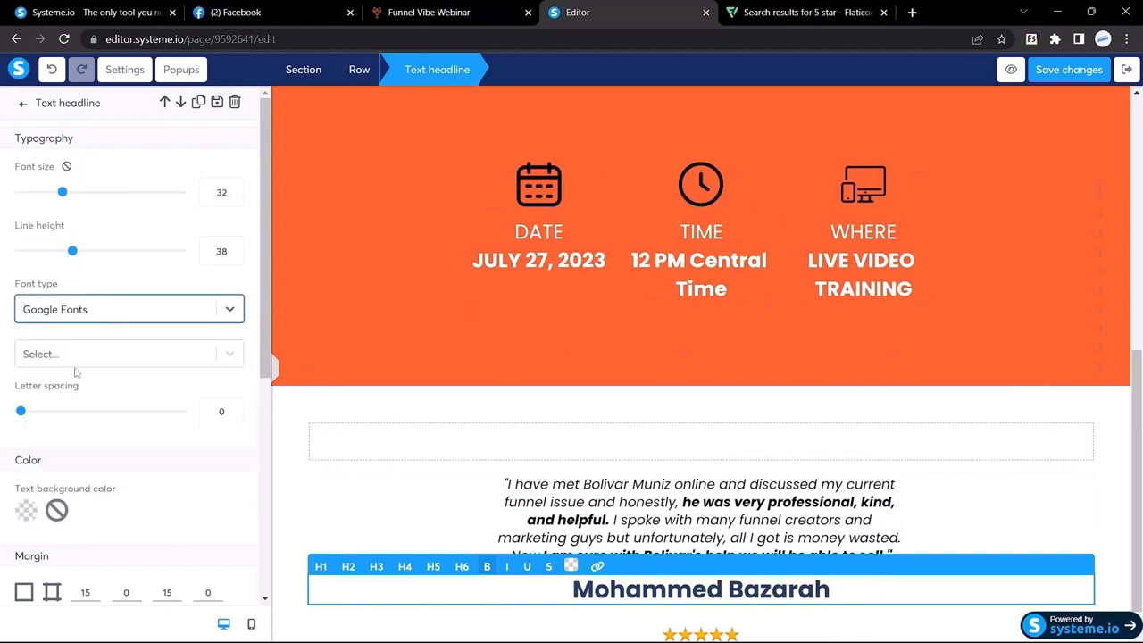
pyautogui.click(70, 355)
pyautogui.write('poppi')
pyautogui.press('Return')
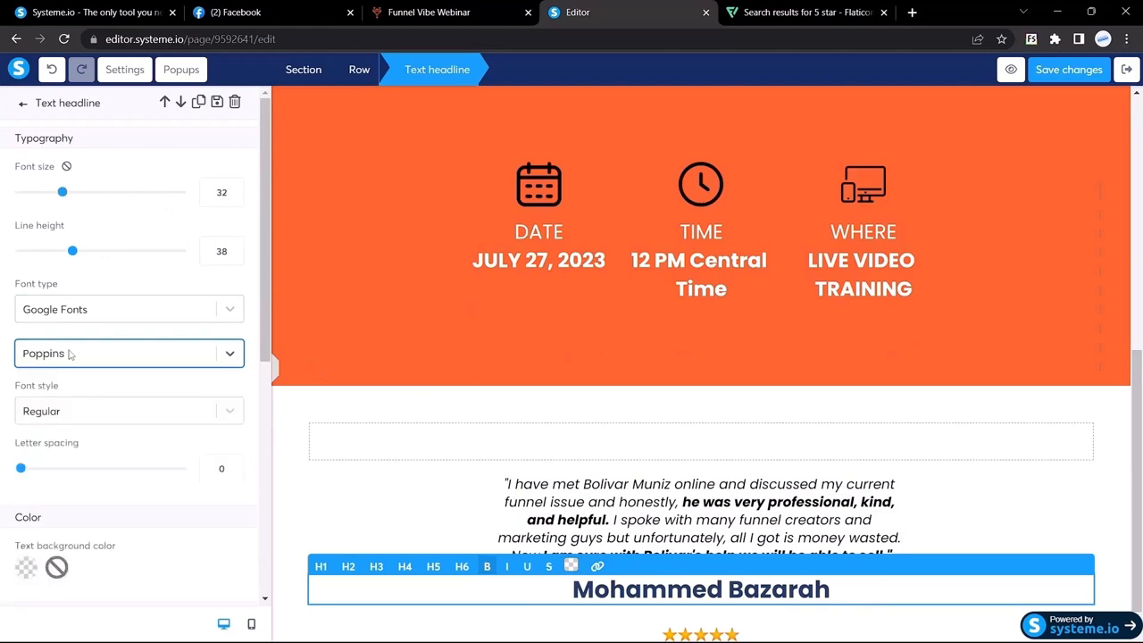
# Remove the name headline's top margin by setting it to 0
pyautogui.tripleClick(642, 593)
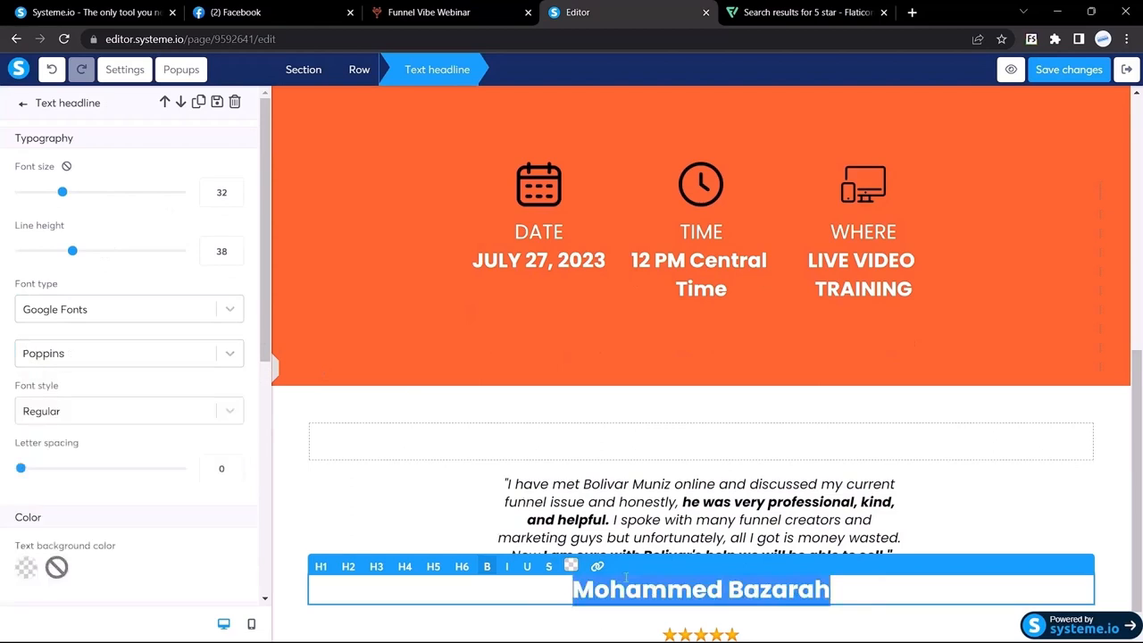
pyautogui.click(572, 570)
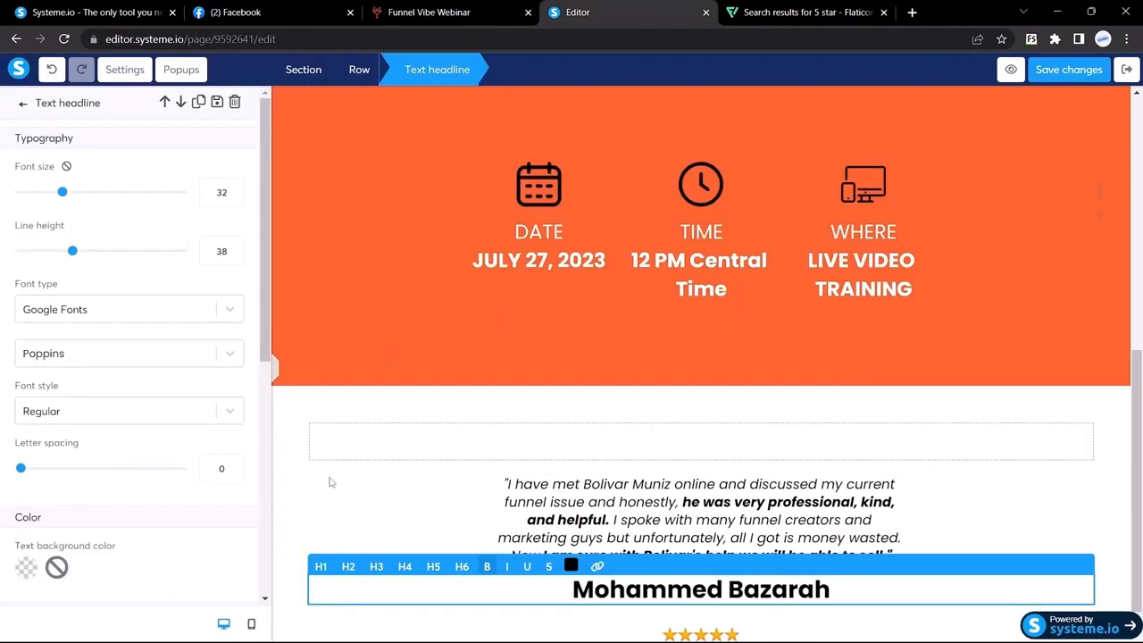
pyautogui.click(330, 482)
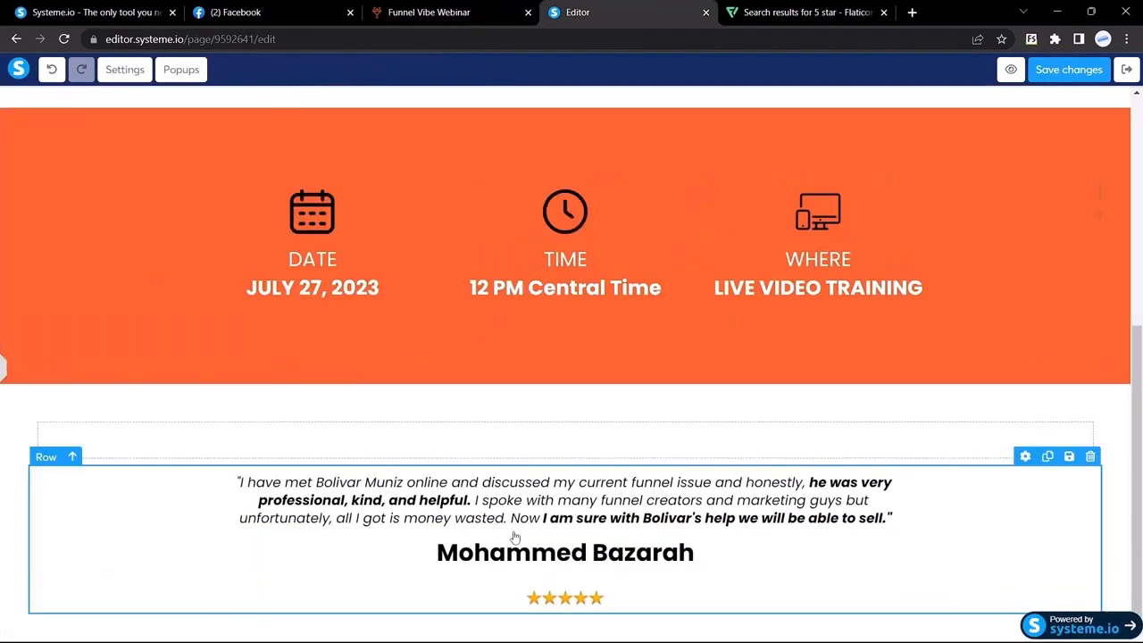
pyautogui.click(644, 598)
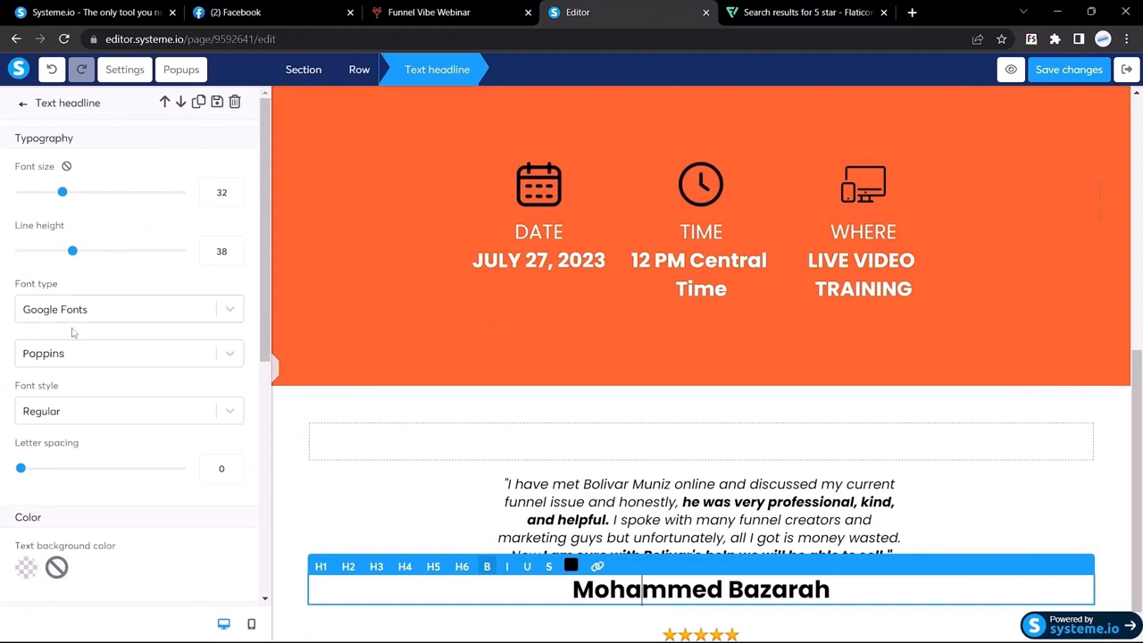
pyautogui.scroll(-4, 74, 333)
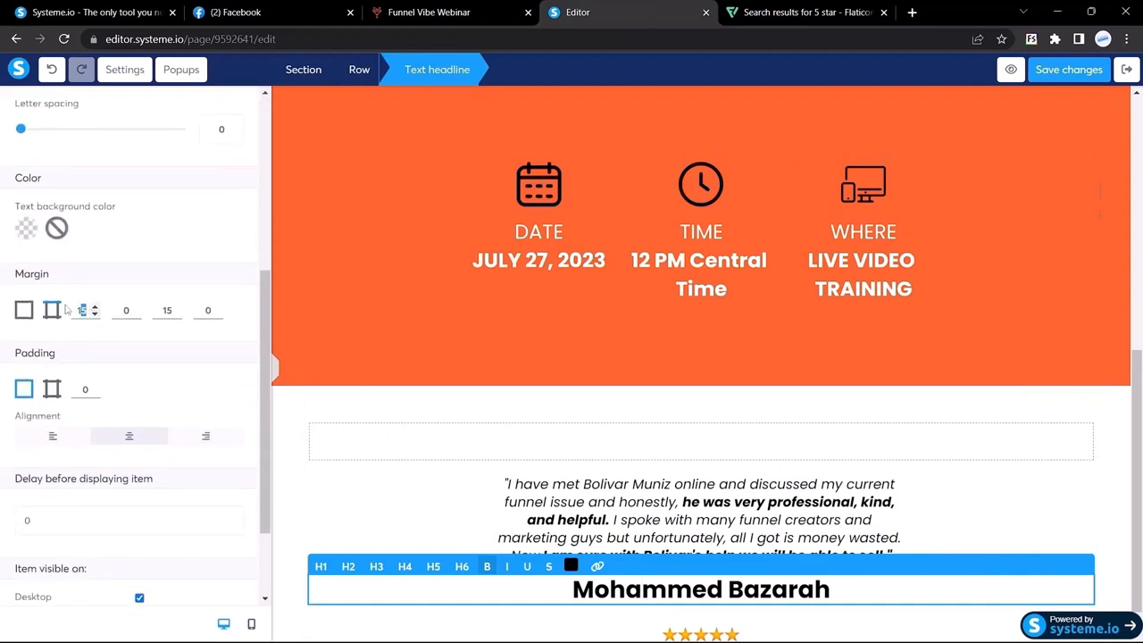
pyautogui.write('0')
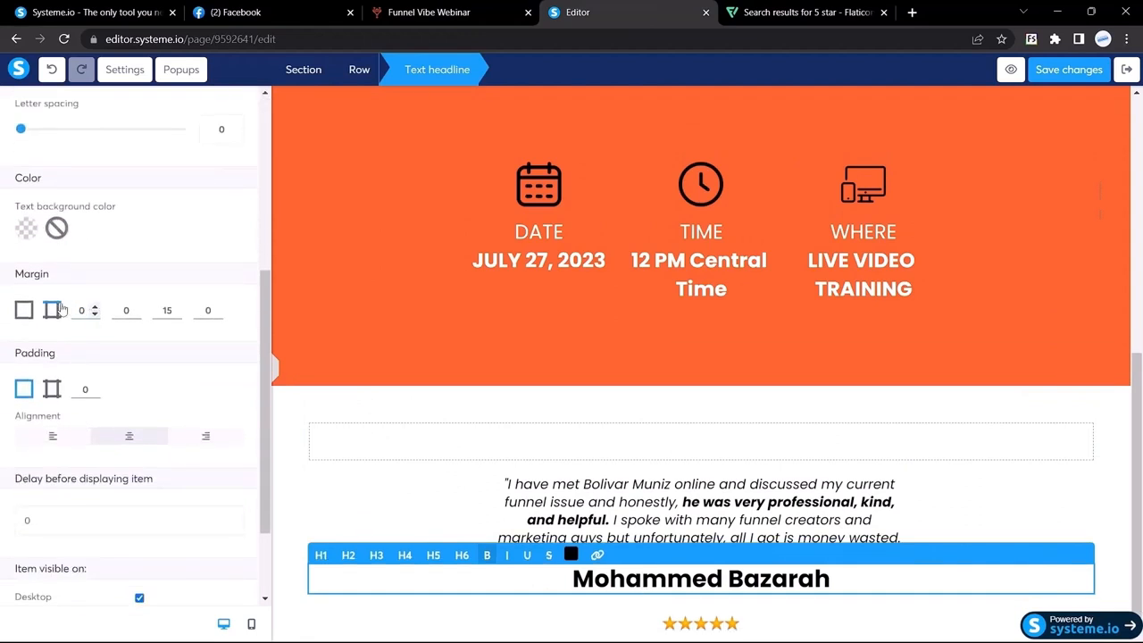
pyautogui.doubleClick(165, 310)
pyautogui.click(276, 367)
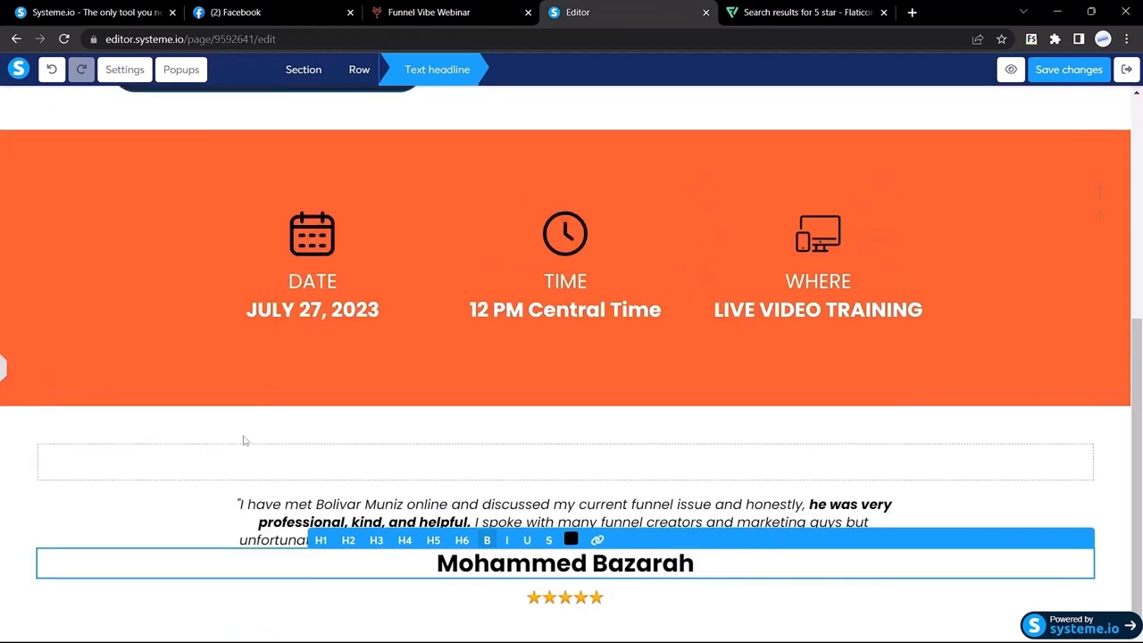
# Compare the reviewer name's font with the Funnel Vibe reference
pyautogui.click(487, 11)
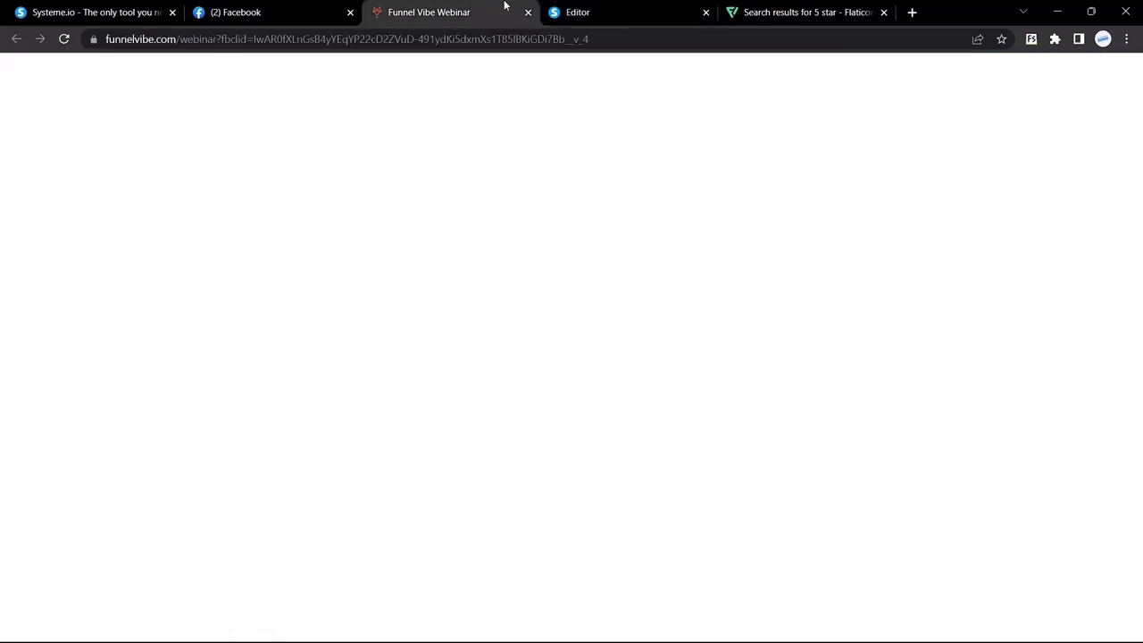
pyautogui.moveTo(508, 368); pyautogui.dragTo(569, 369)
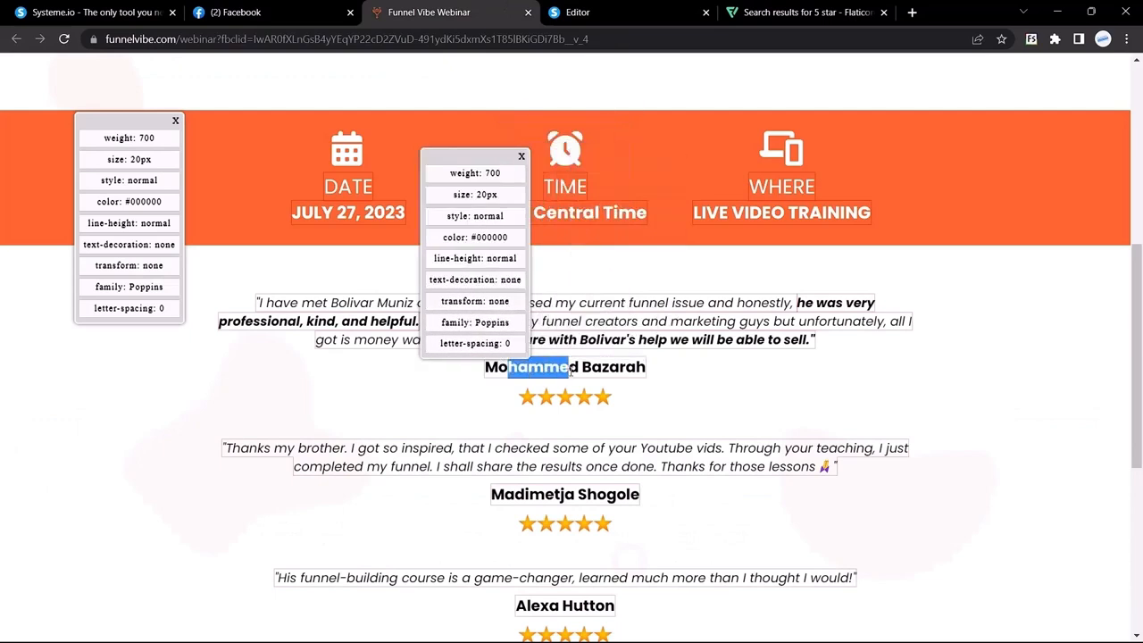
pyautogui.click(589, 12)
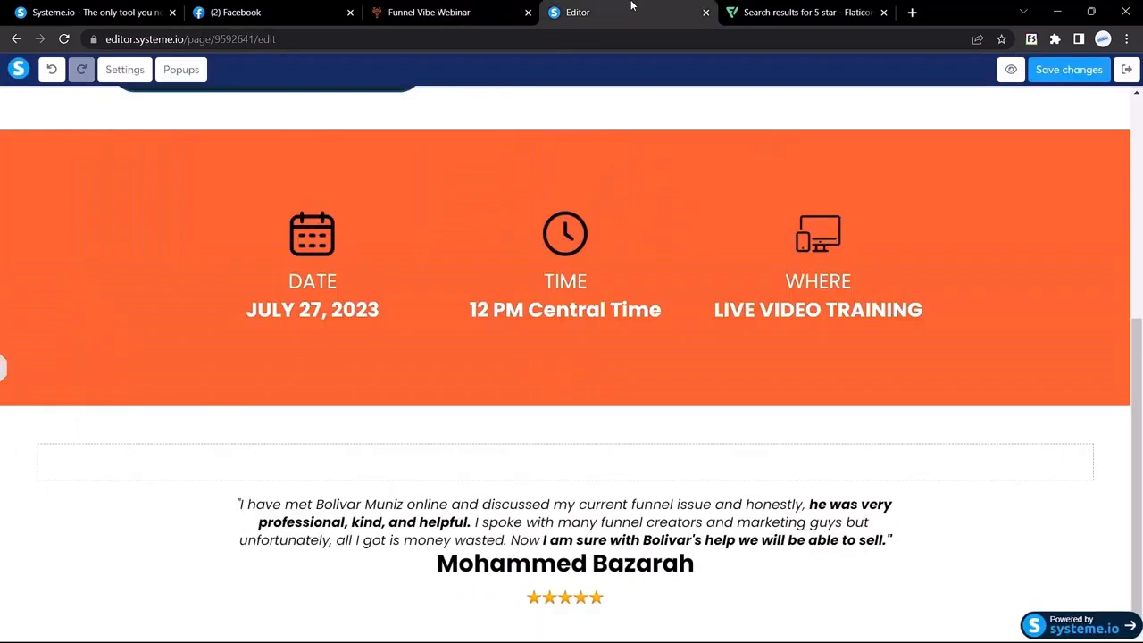
# Shrink the first testimonial's reviewer-name headline from font size 32 to 21 and preview it
pyautogui.click(642, 583)
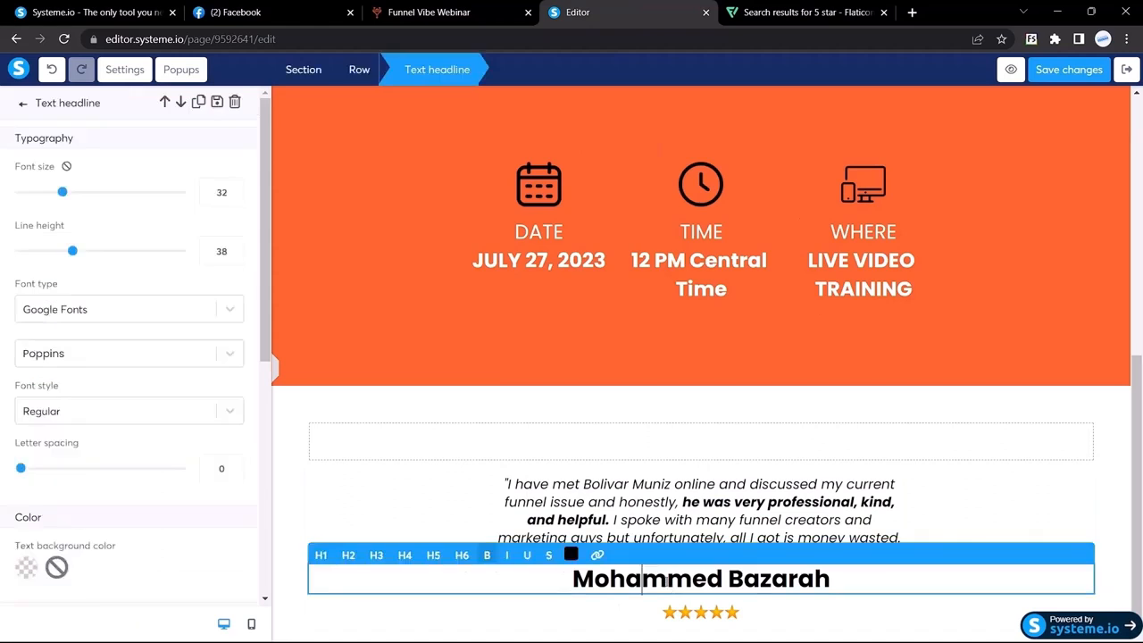
pyautogui.click(225, 200)
pyautogui.scroll(-20, 225, 200)
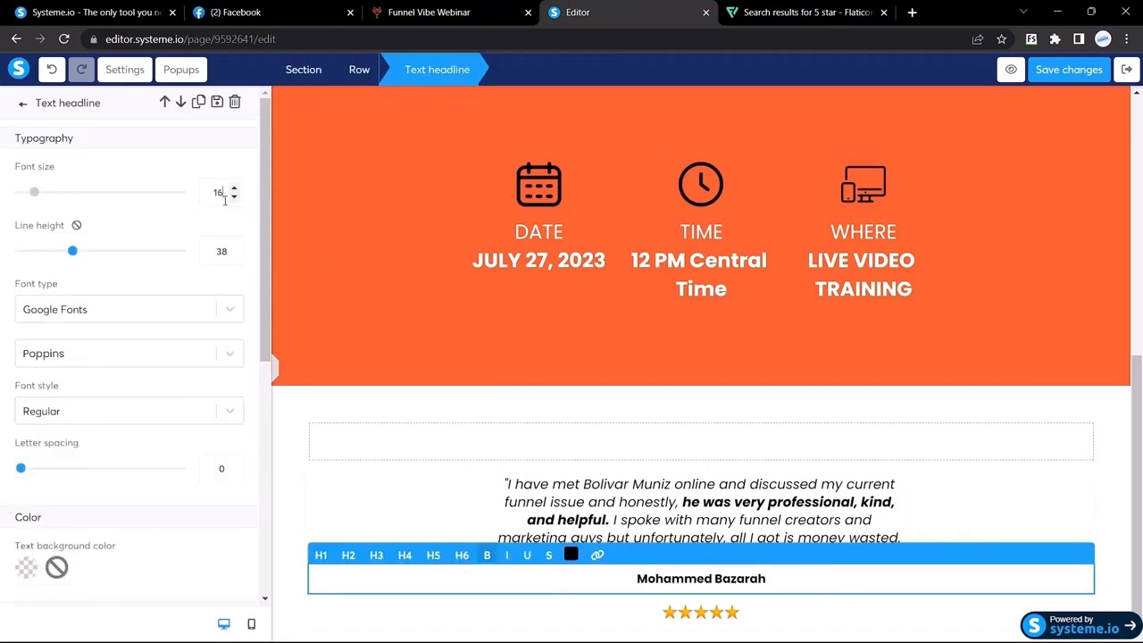
pyautogui.scroll(6, 225, 200)
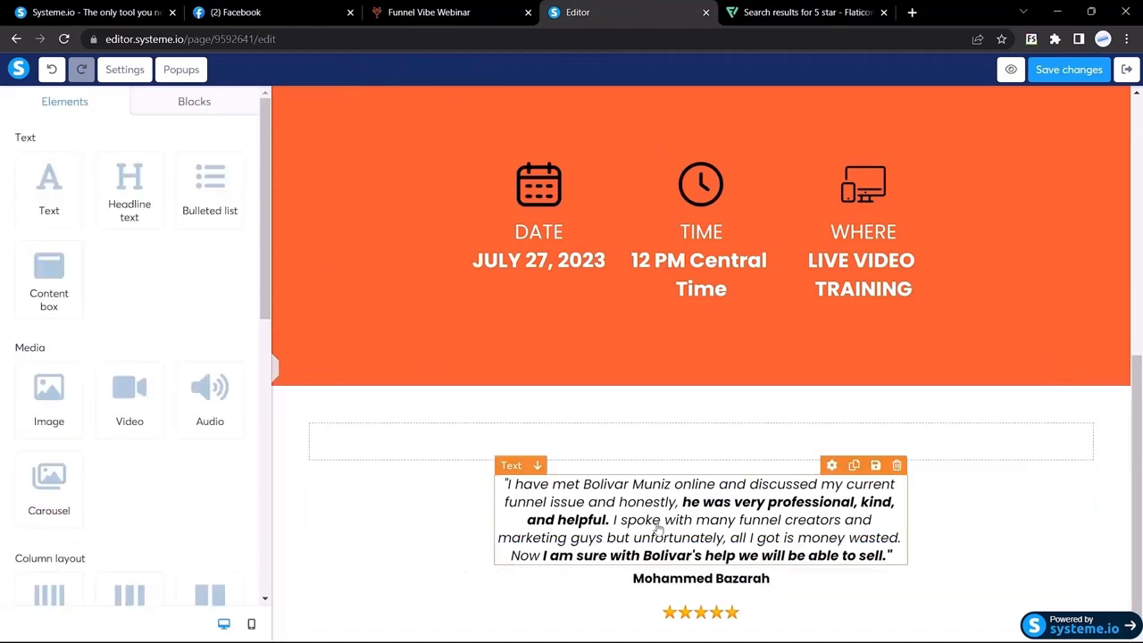
pyautogui.click(674, 581)
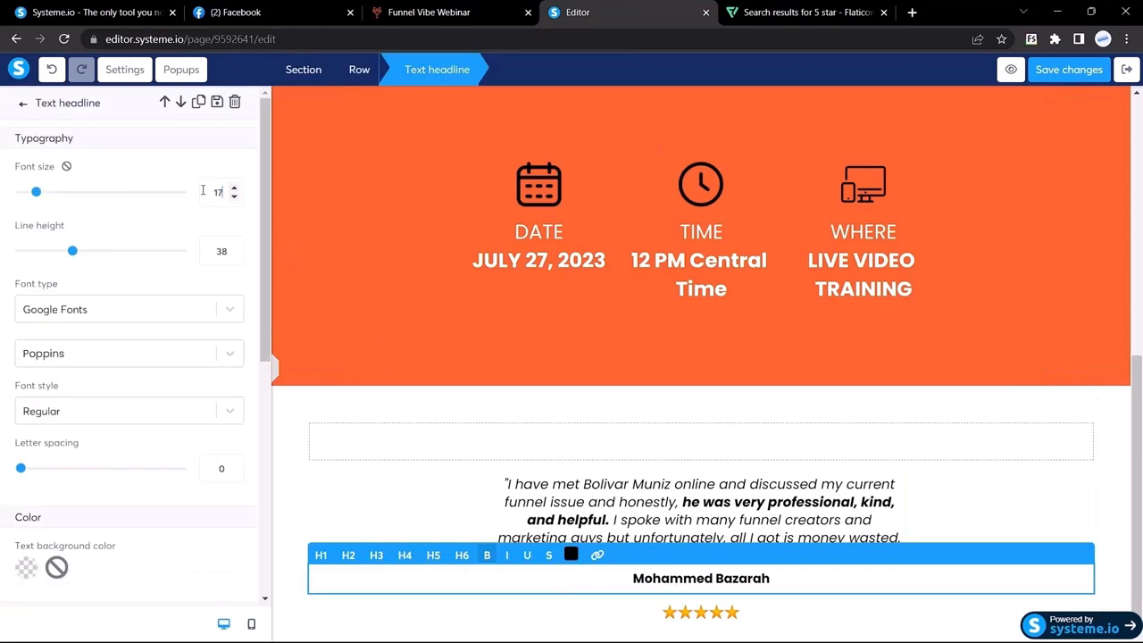
pyautogui.scroll(4, 224, 192)
pyautogui.scroll(-5, 125, 424)
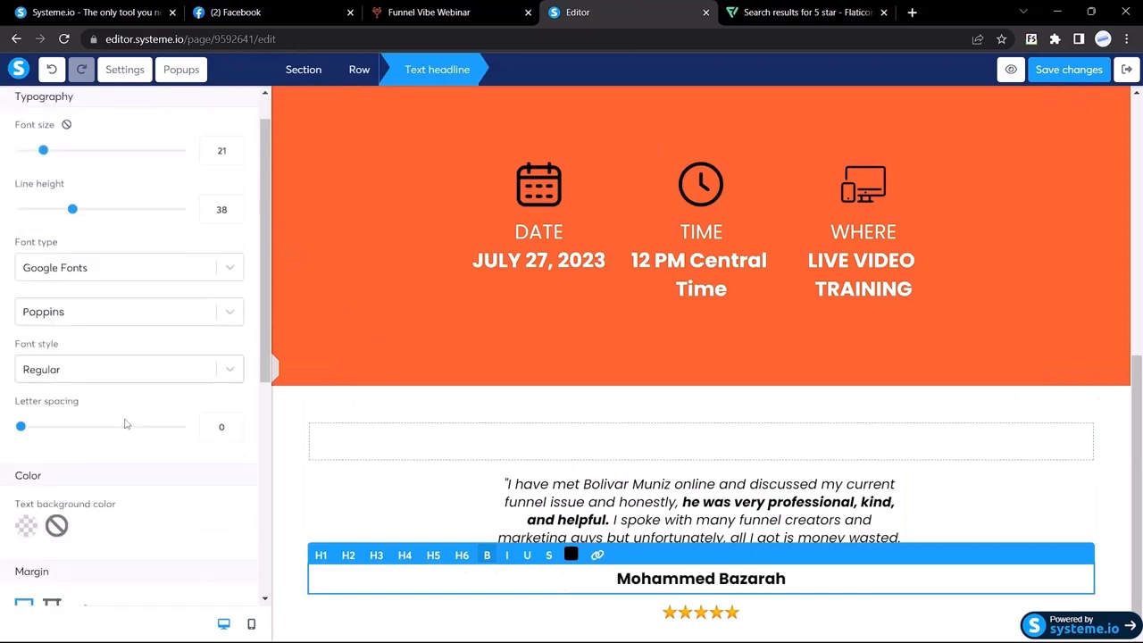
pyautogui.scroll(5, 125, 424)
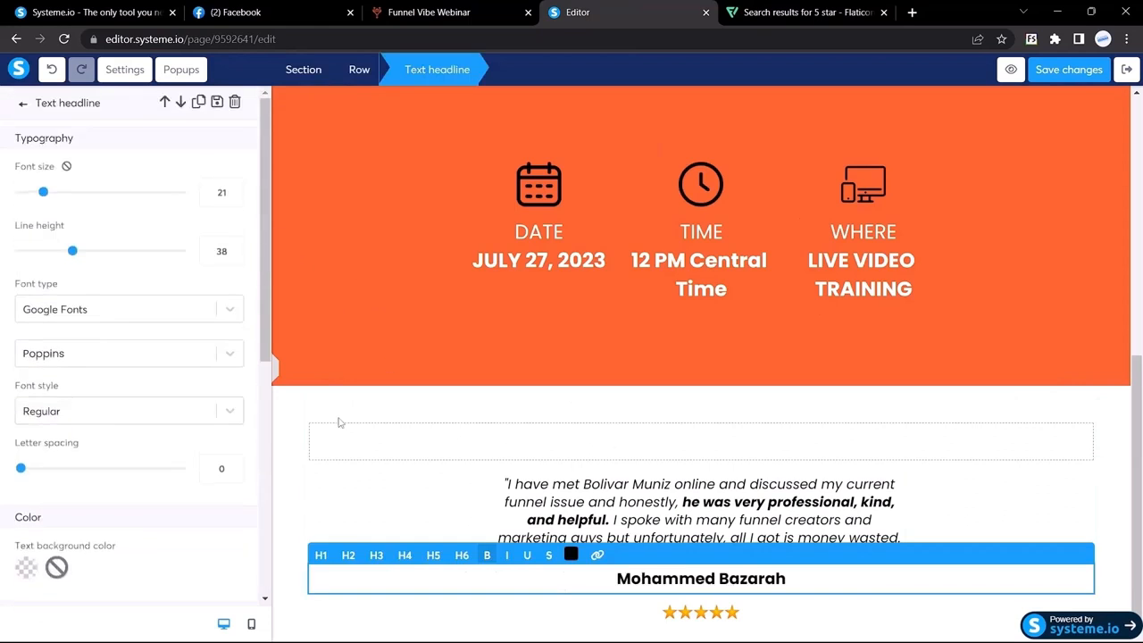
pyautogui.click(339, 422)
pyautogui.click(4, 362)
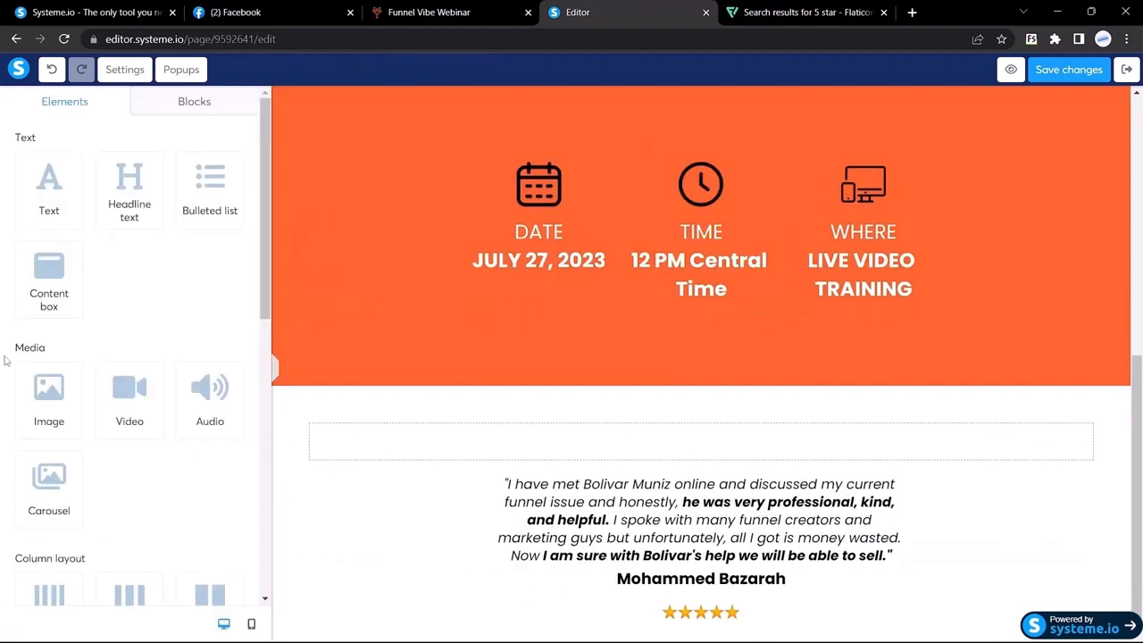
pyautogui.scroll(-1, 672, 480)
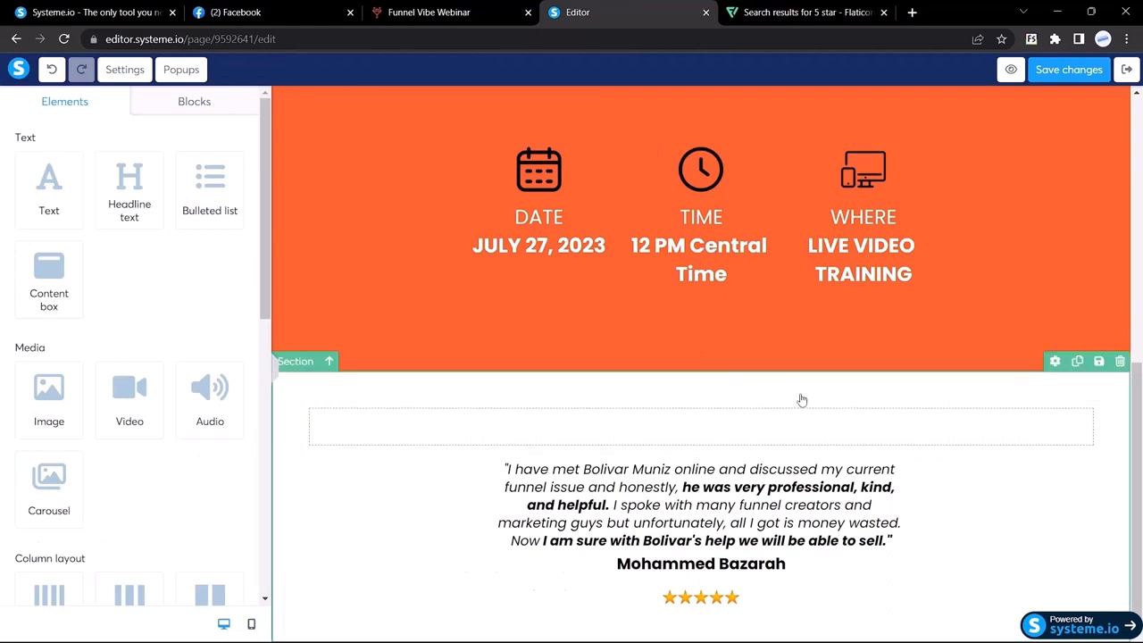
# Duplicate the testimonial section and delete the empty row in the copy
pyautogui.click(1077, 362)
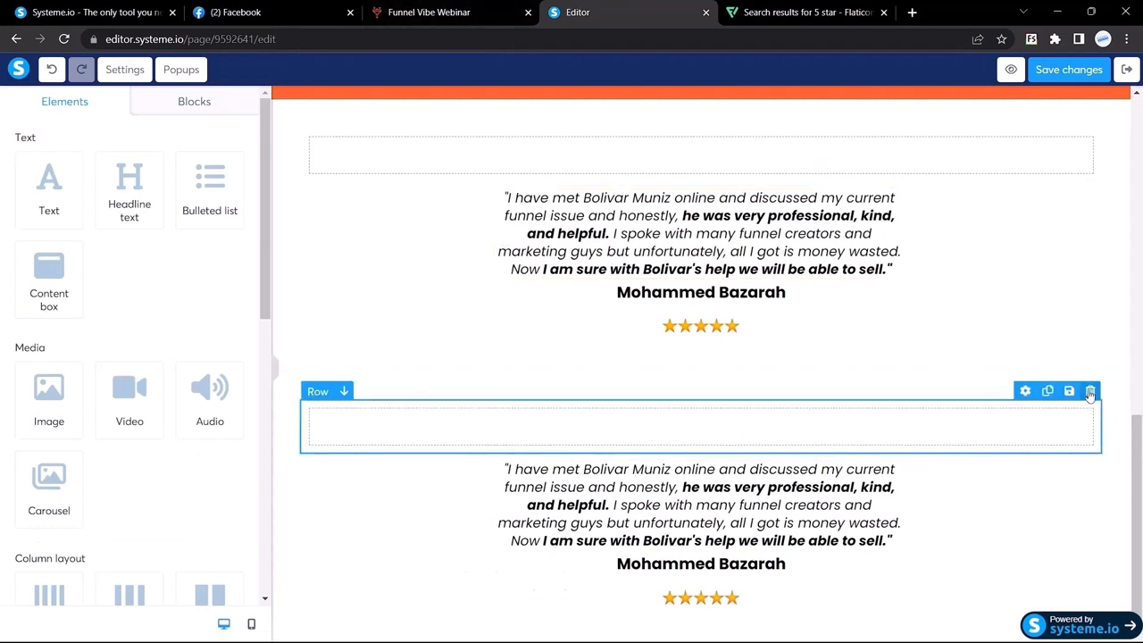
pyautogui.click(1090, 394)
pyautogui.click(647, 122)
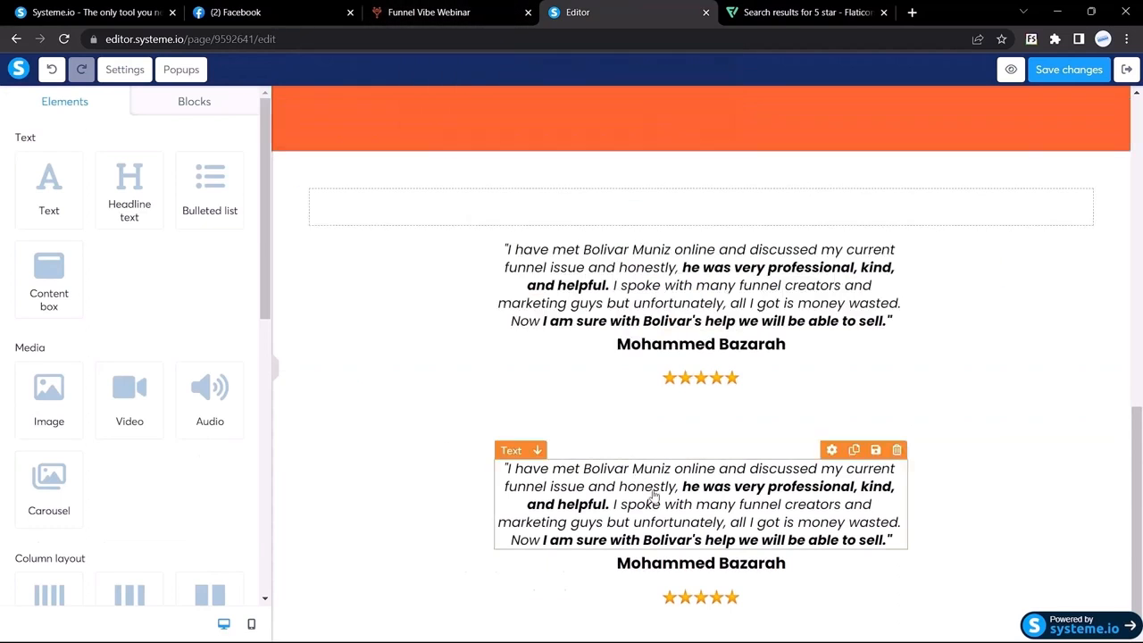
# Replace the copied quote with the "Thanks my brother…" text from Funnel Vibe and recolour it
pyautogui.click(429, 13)
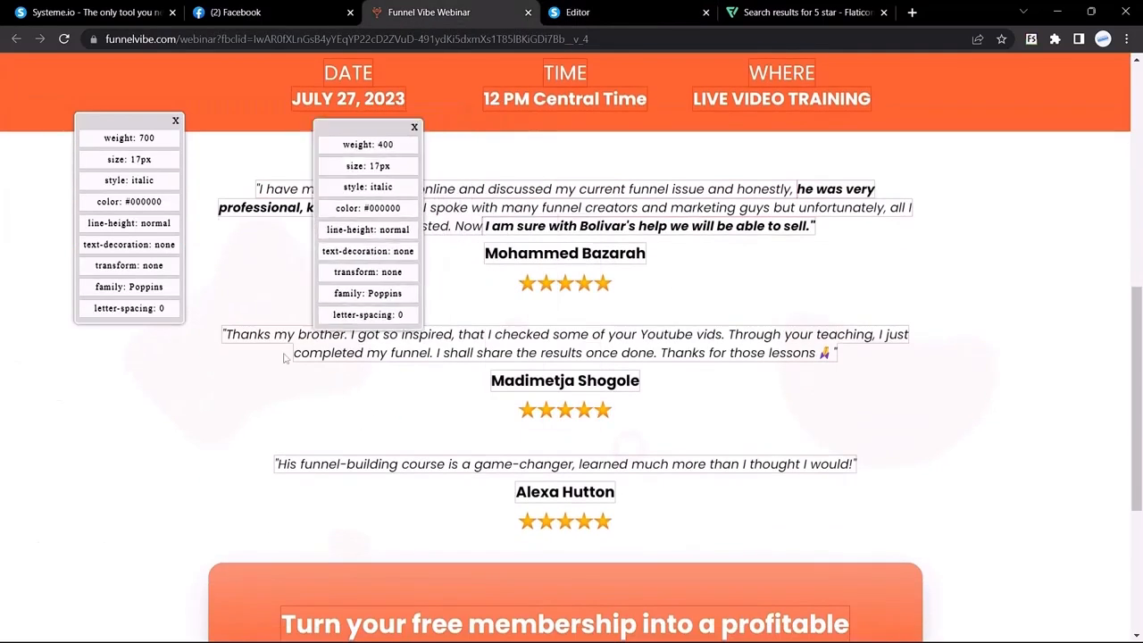
pyautogui.moveTo(224, 335); pyautogui.dragTo(689, 350)
pyautogui.hotkey('ctrl', 'c')
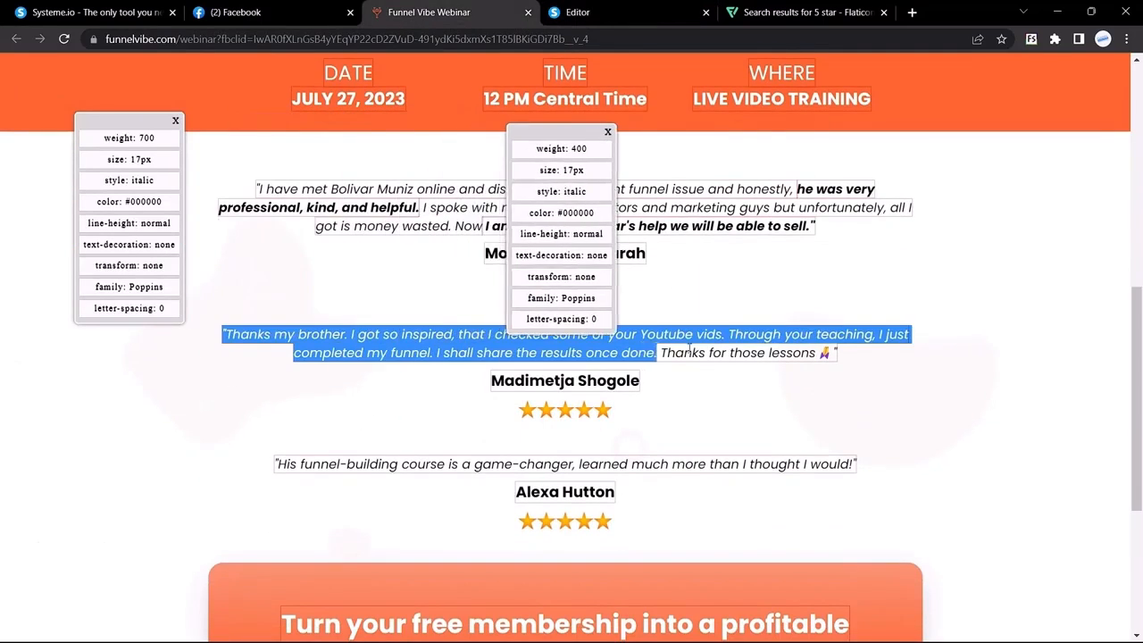
pyautogui.click(635, 7)
pyautogui.tripleClick(623, 491)
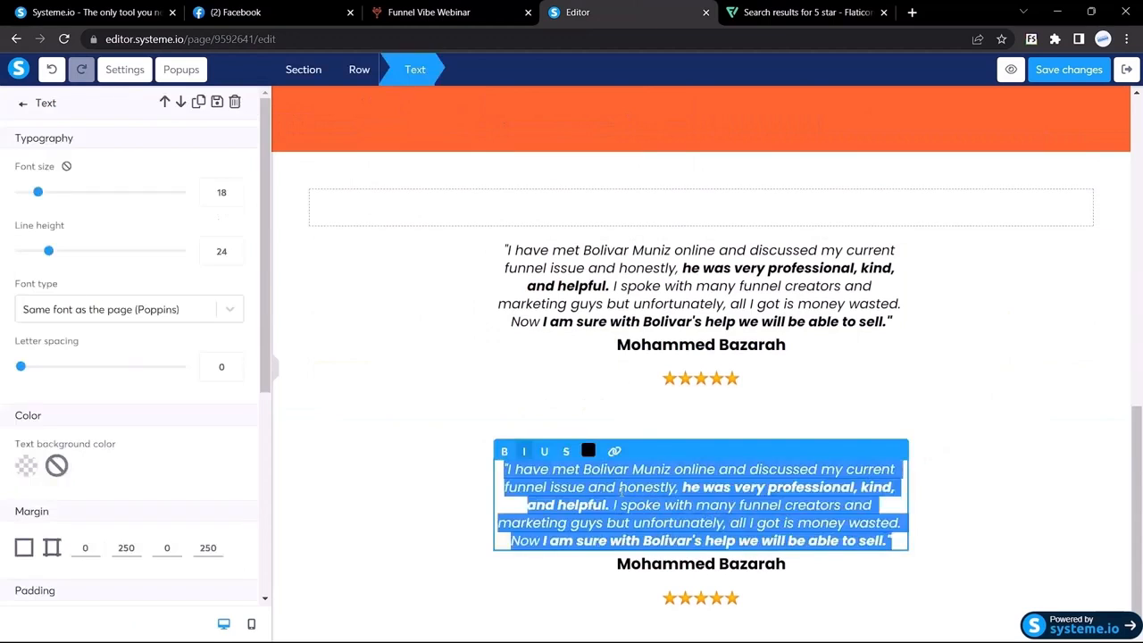
pyautogui.hotkey('ctrl', 'v')
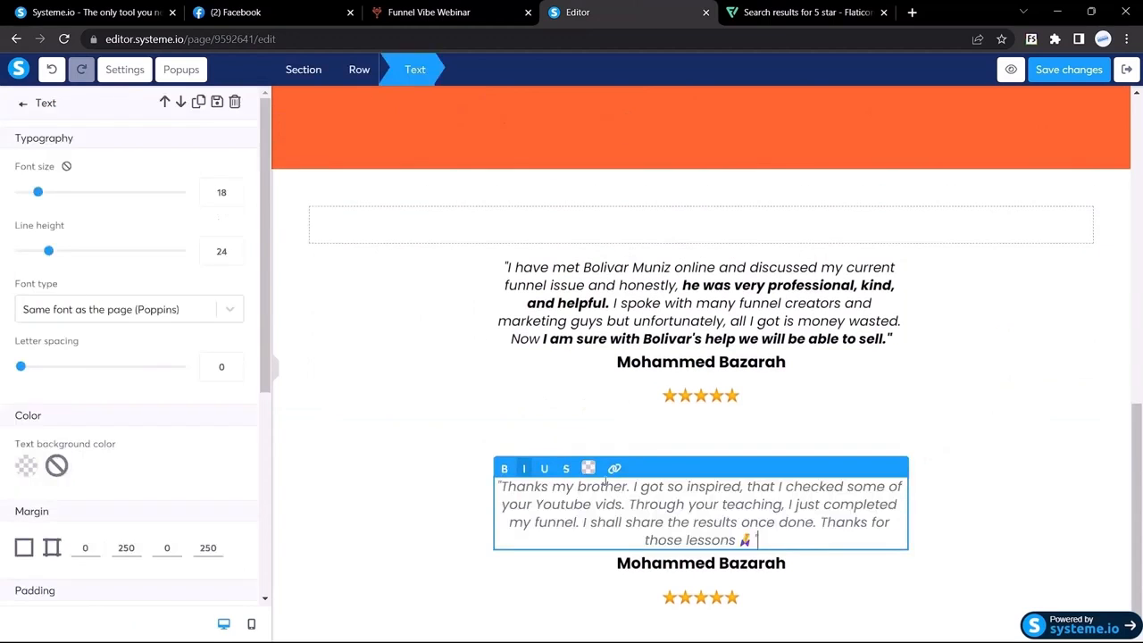
pyautogui.tripleClick(605, 485)
pyautogui.click(589, 469)
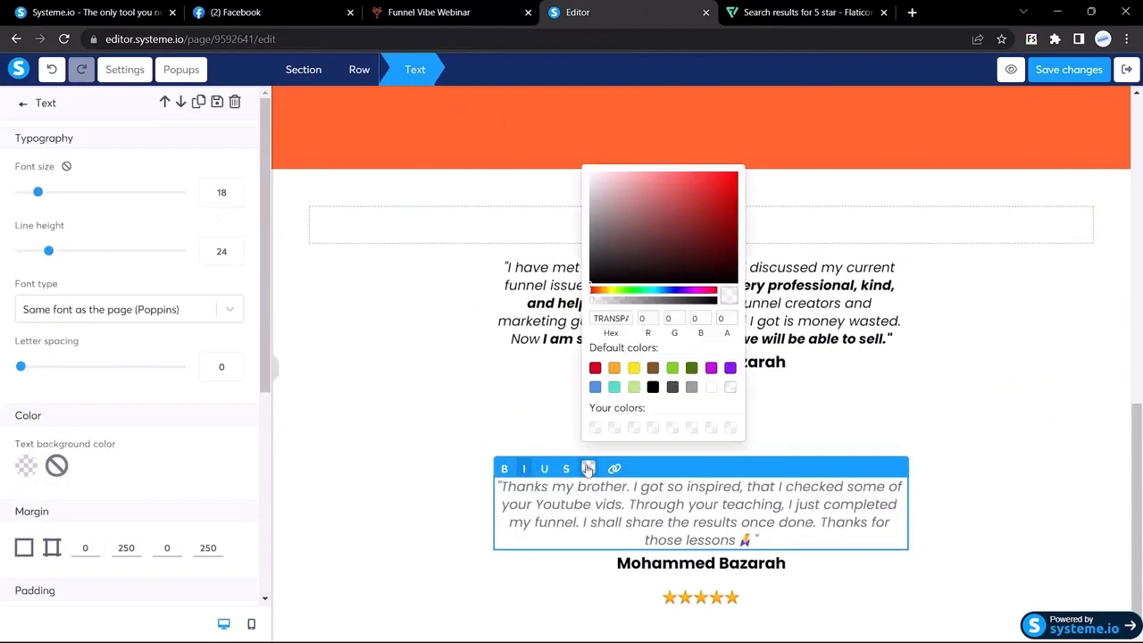
pyautogui.click(619, 241)
# Replace the copied name headline with the second reviewer's name from the Funnel Vibe page
pyautogui.click(433, 9)
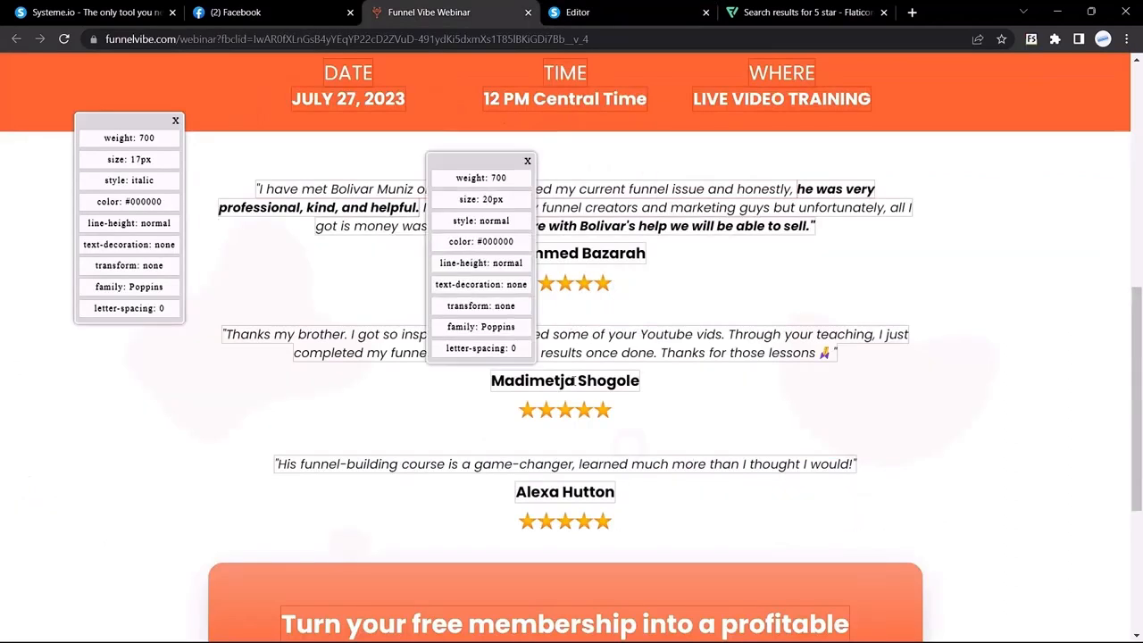
pyautogui.moveTo(493, 380); pyautogui.dragTo(566, 380)
pyautogui.click(622, 11)
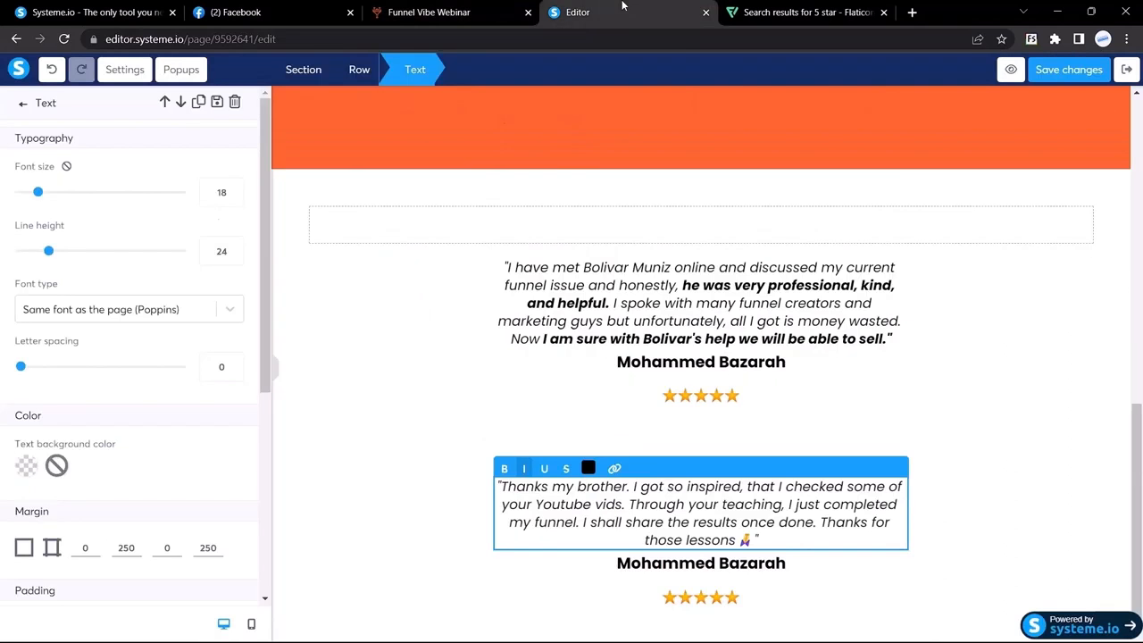
pyautogui.click(688, 565)
pyautogui.tripleClick(688, 565)
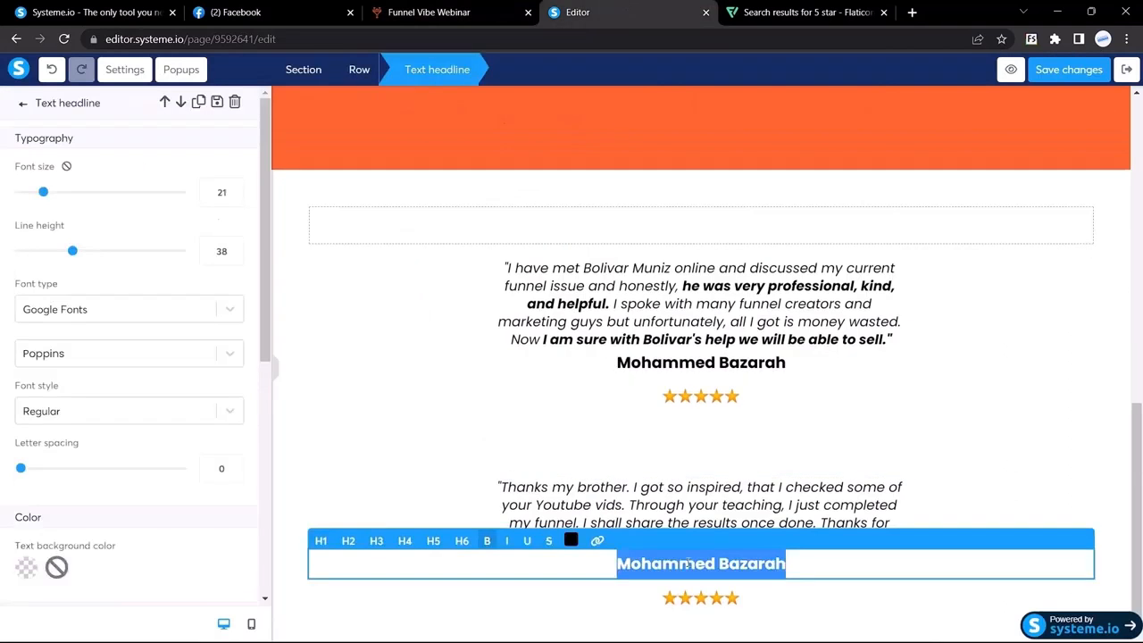
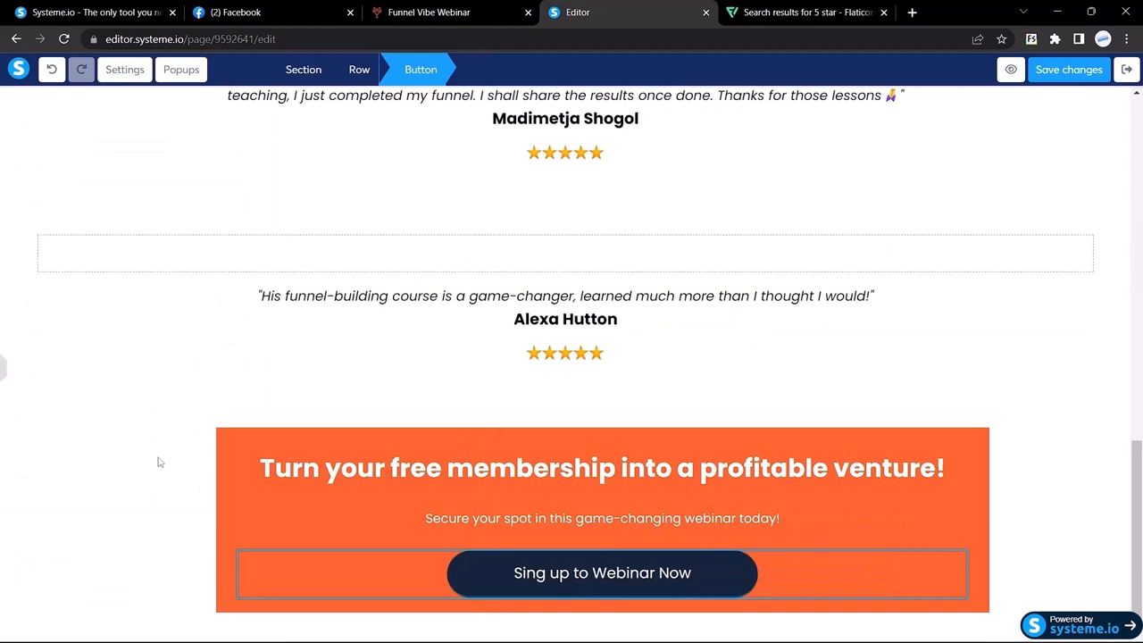
# Move the orange box's headline lower by setting its top margin to 50
pyautogui.click(158, 462)
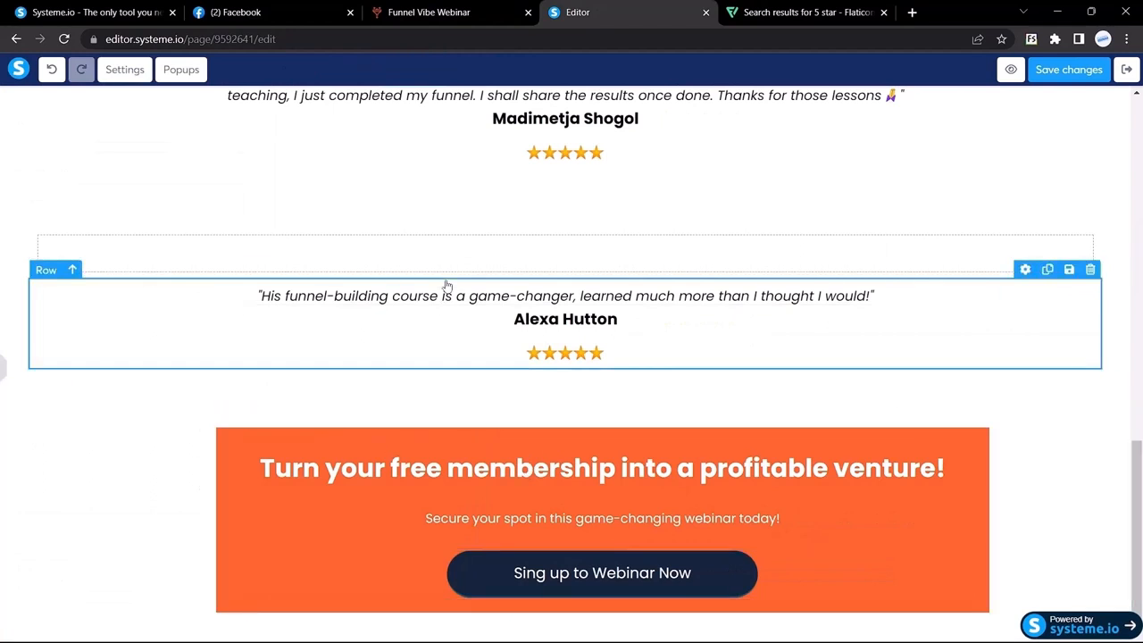
pyautogui.click(436, 12)
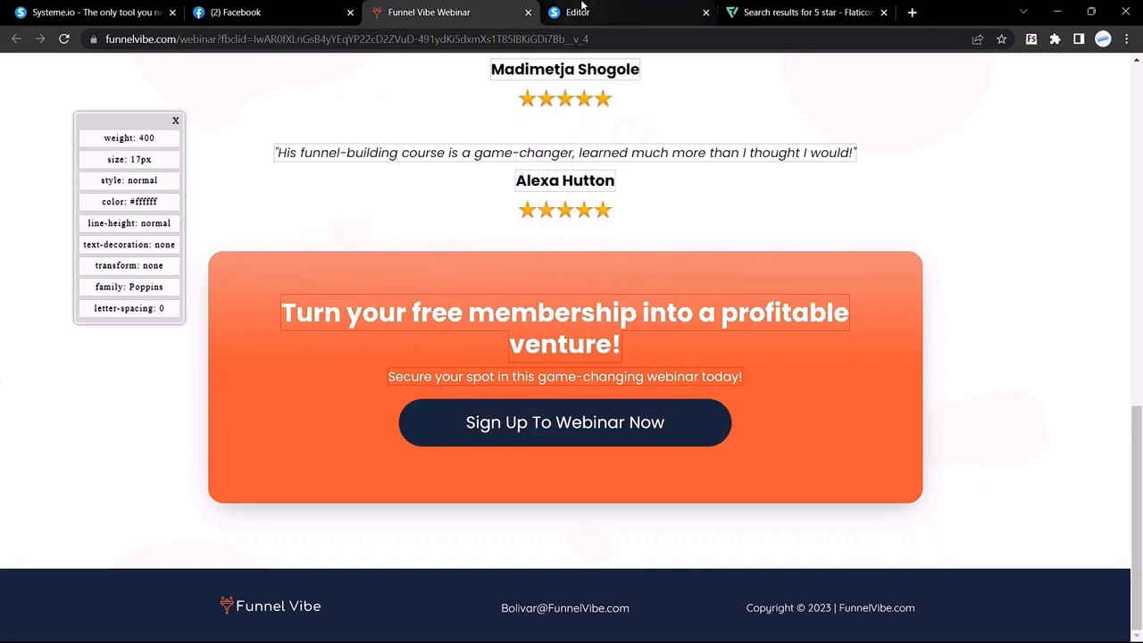
pyautogui.click(607, 13)
pyautogui.click(5, 371)
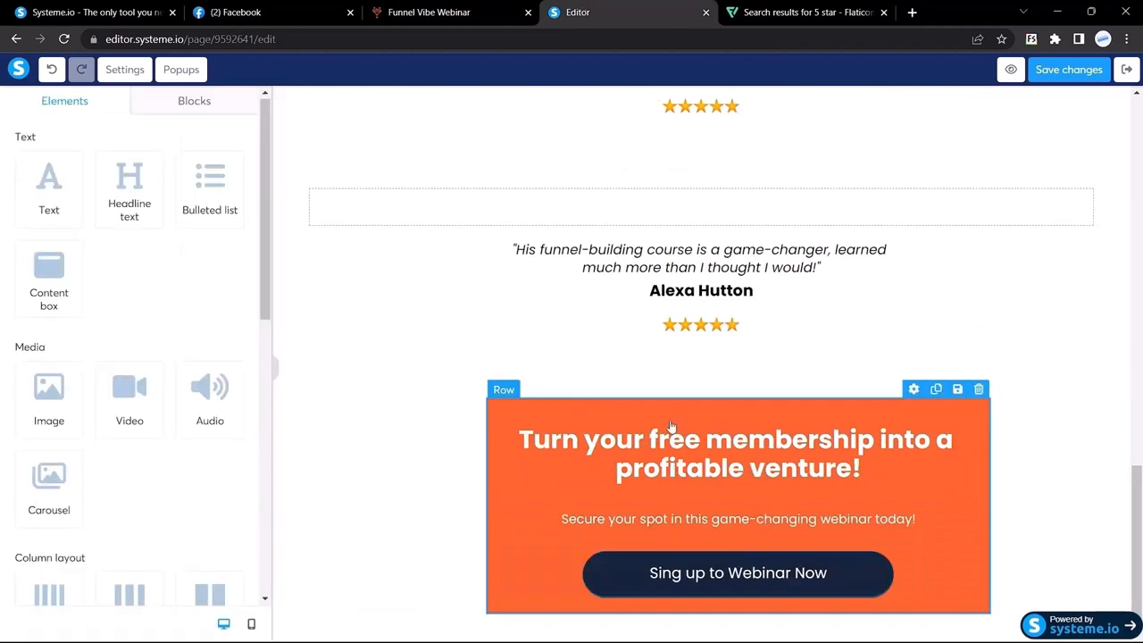
pyautogui.tripleClick(705, 436)
pyautogui.scroll(-2, 186, 455)
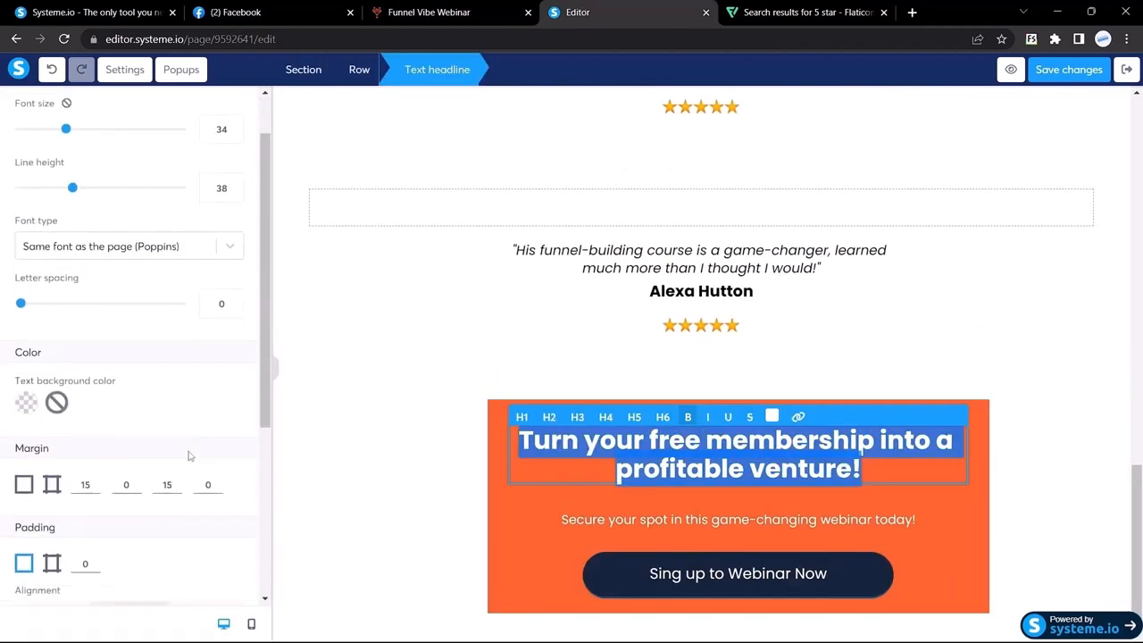
pyautogui.click(90, 466)
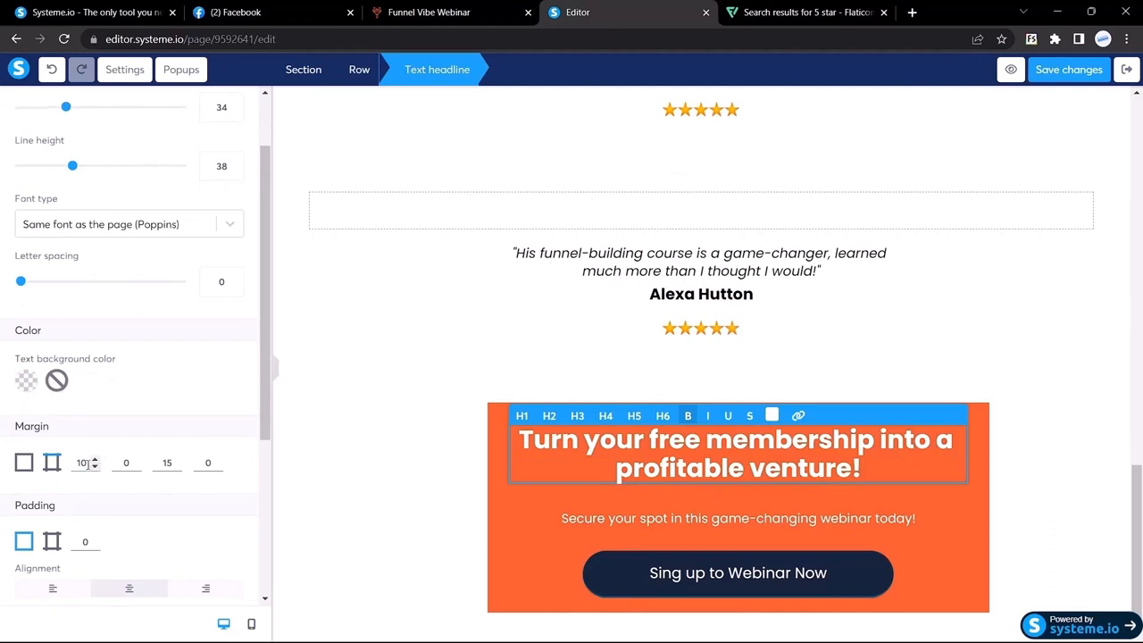
pyautogui.moveTo(91, 464); pyautogui.dragTo(48, 470)
pyautogui.write('50')
pyautogui.scroll(-2, 48, 474)
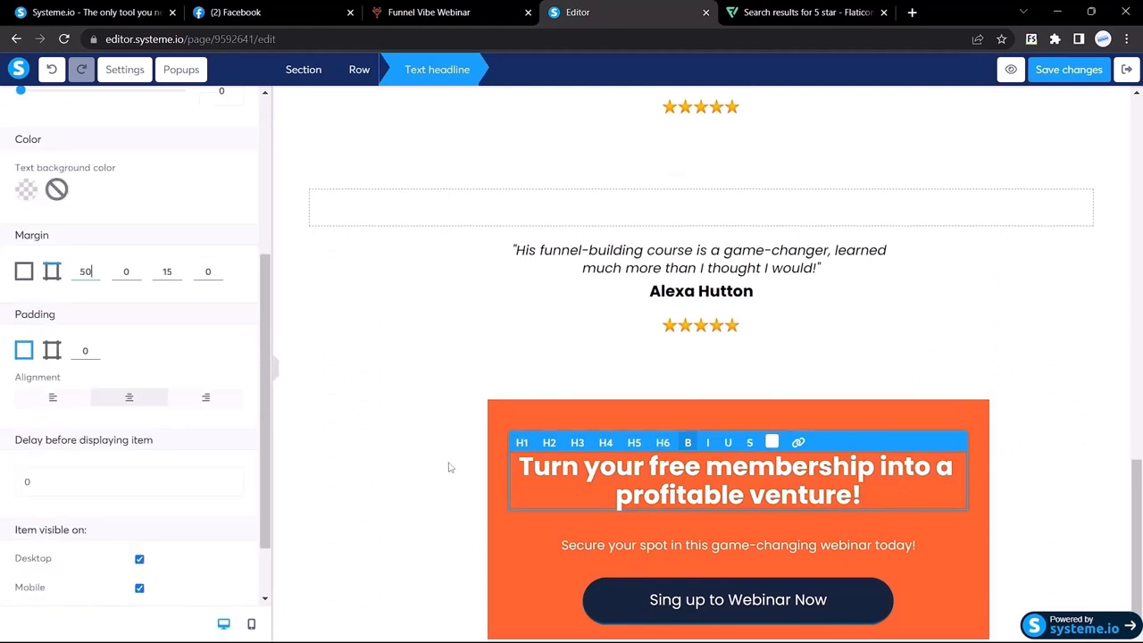
# Round all four corners of the orange call-to-action row to 14
pyautogui.click(498, 414)
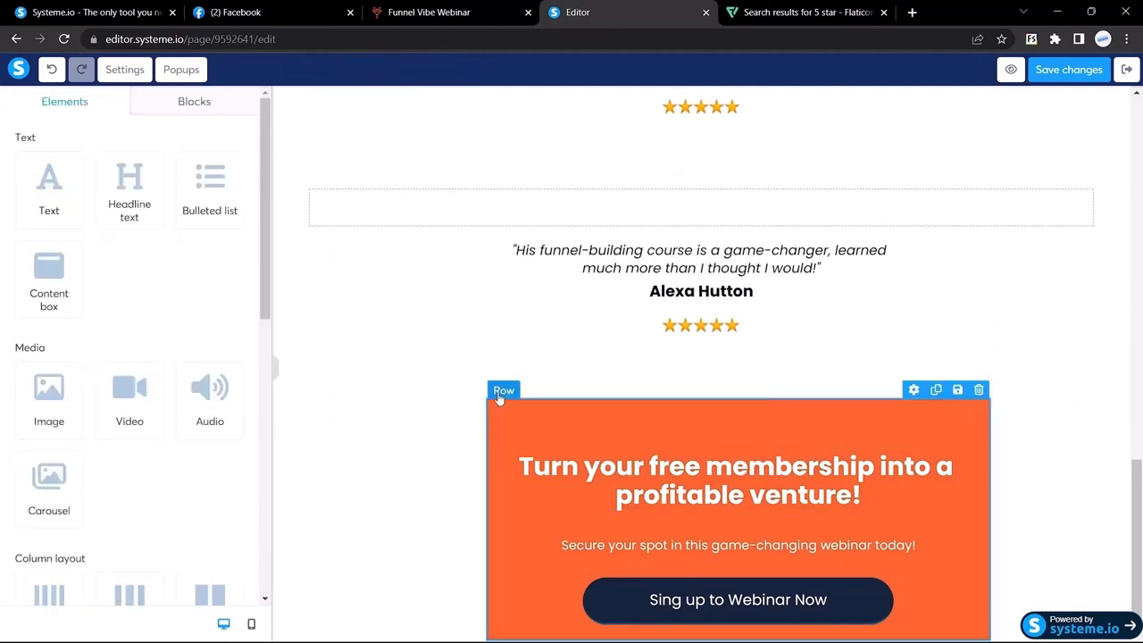
pyautogui.click(502, 393)
pyautogui.scroll(-5, 84, 426)
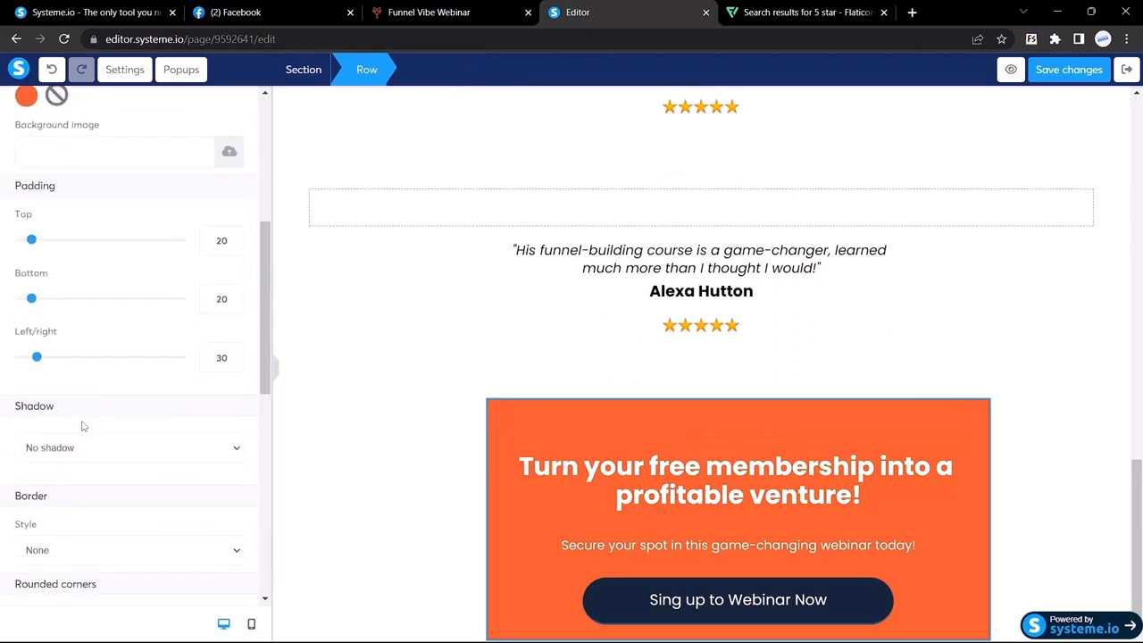
pyautogui.scroll(-3, 82, 426)
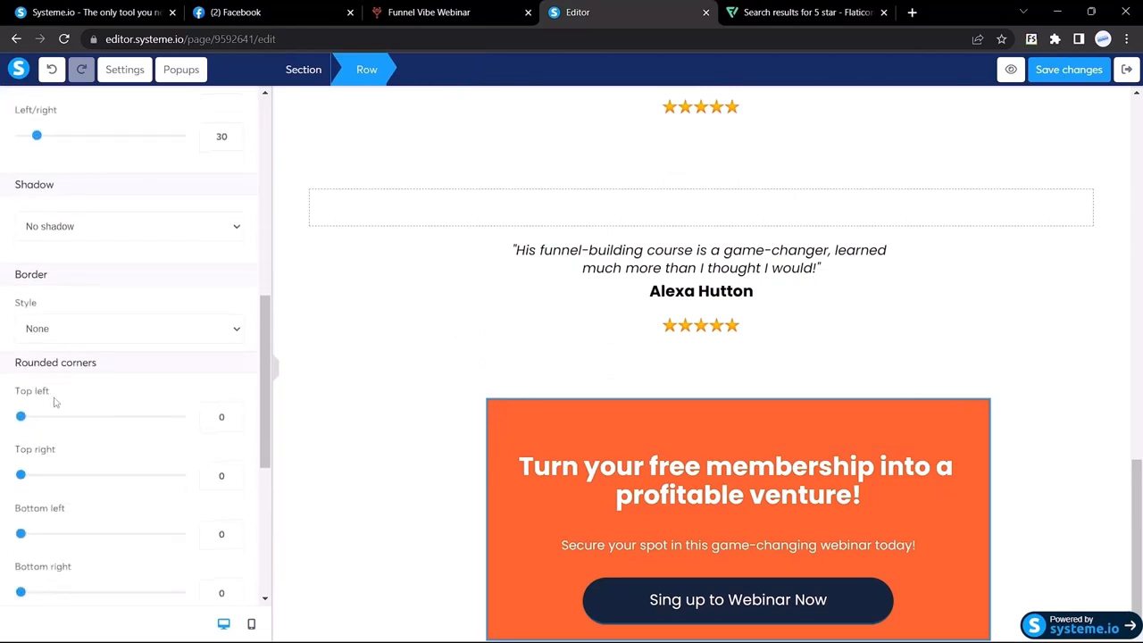
pyautogui.scroll(-2, 39, 401)
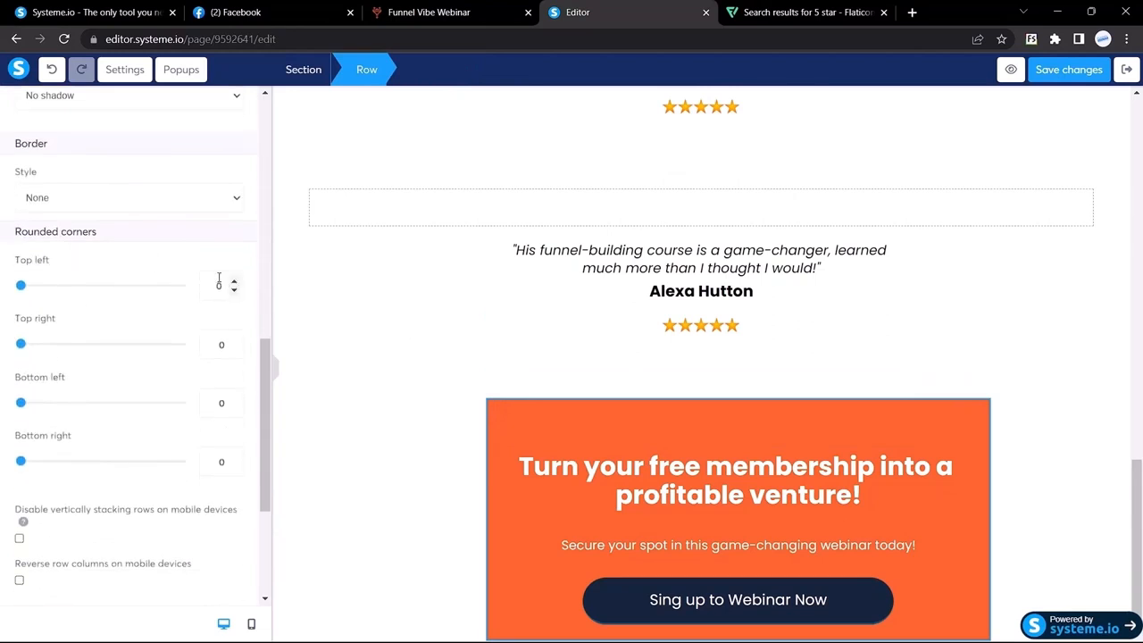
pyautogui.doubleClick(220, 286)
pyautogui.write('1414')
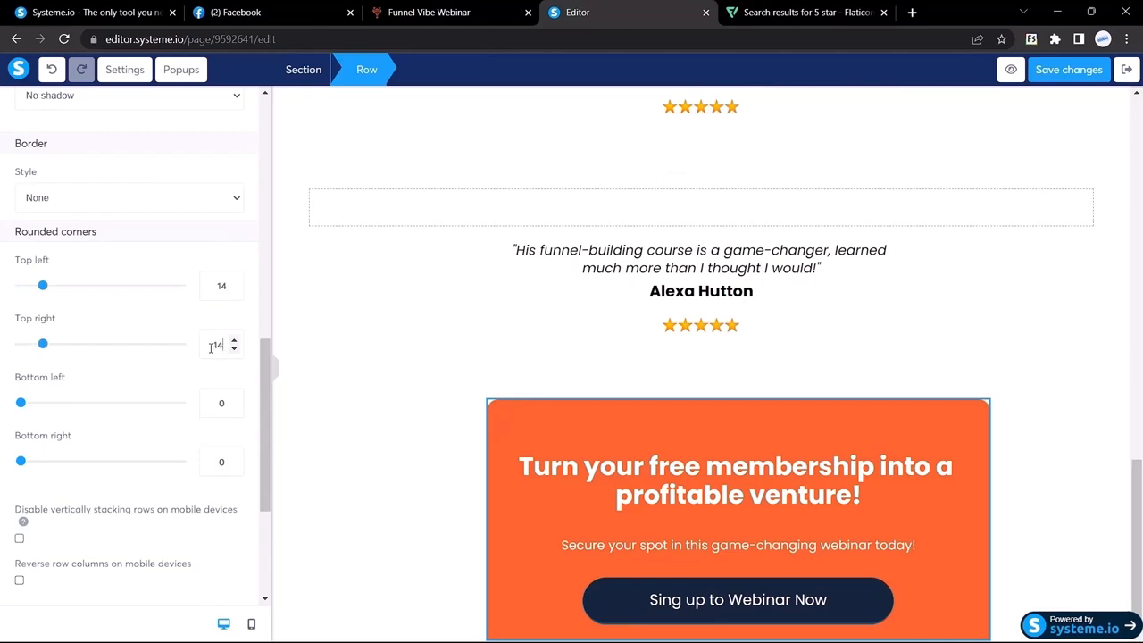
pyautogui.click(42, 402)
pyautogui.doubleClick(203, 462)
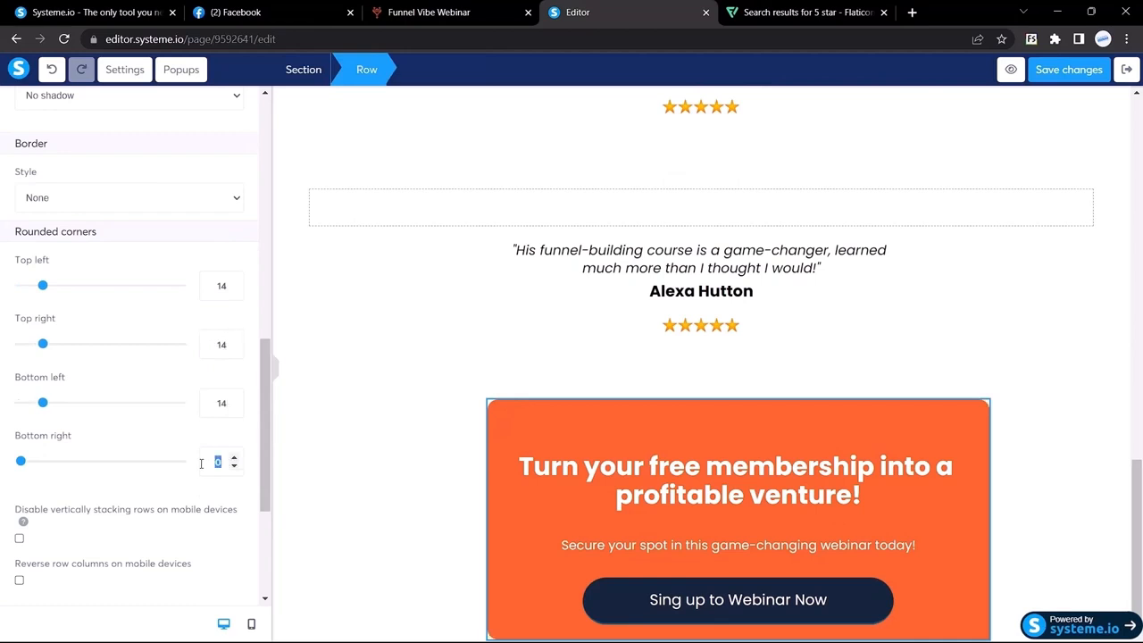
pyautogui.write('14')
pyautogui.click(275, 368)
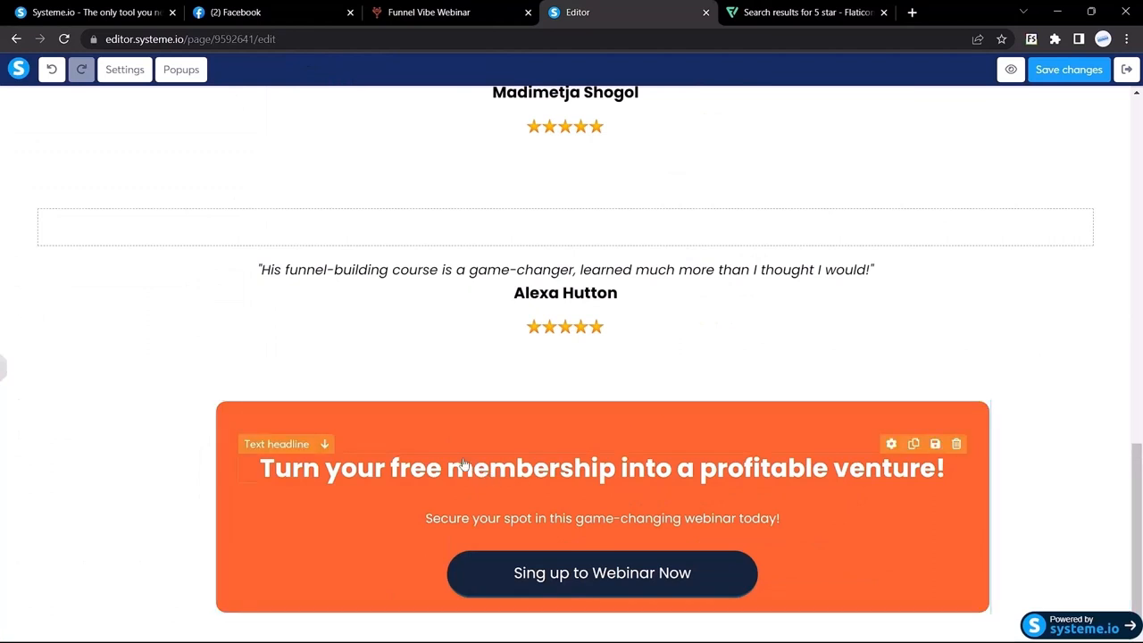
# Widen the orange row's left/right padding to 62, checking it against the Funnel Vibe page
pyautogui.click(4, 371)
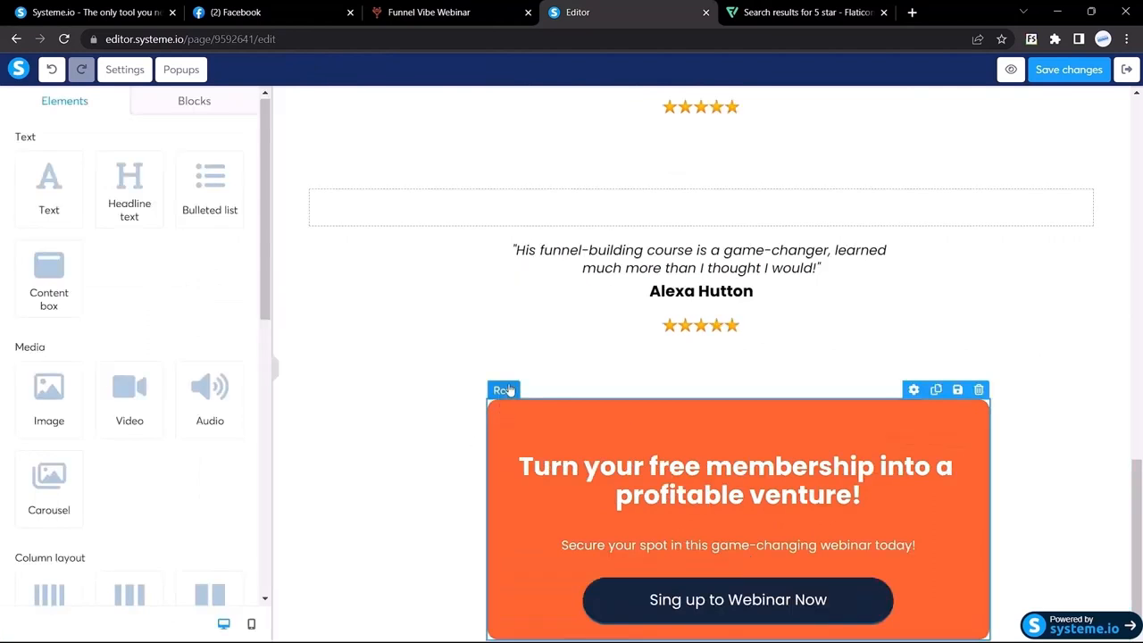
pyautogui.click(502, 413)
pyautogui.scroll(-3, 177, 381)
pyautogui.scroll(-1, 177, 381)
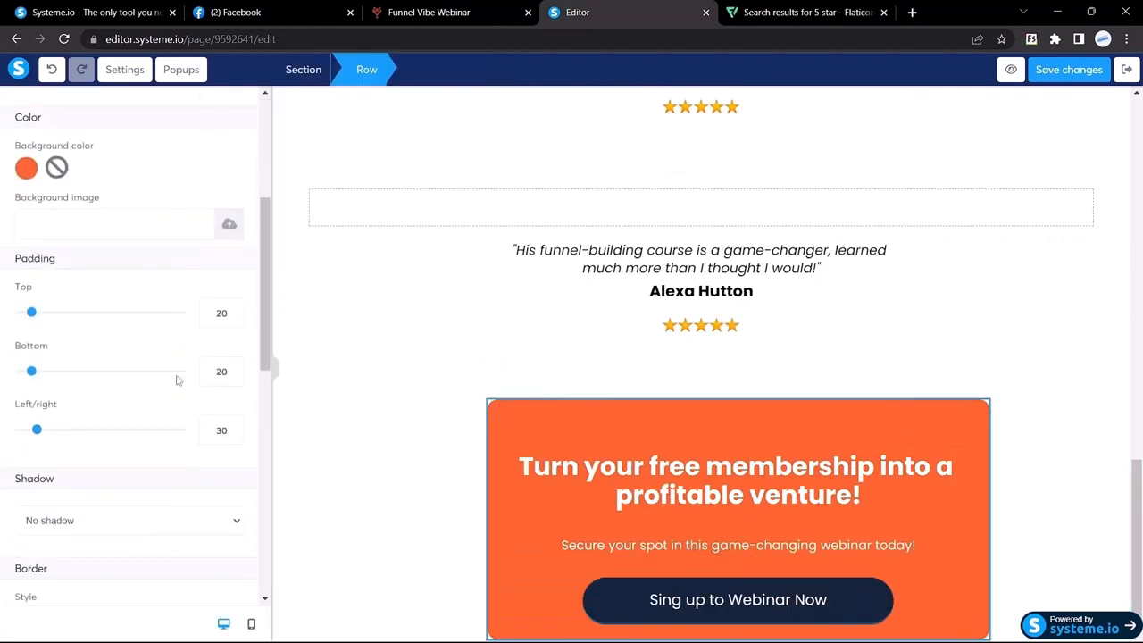
pyautogui.scroll(-1, 165, 373)
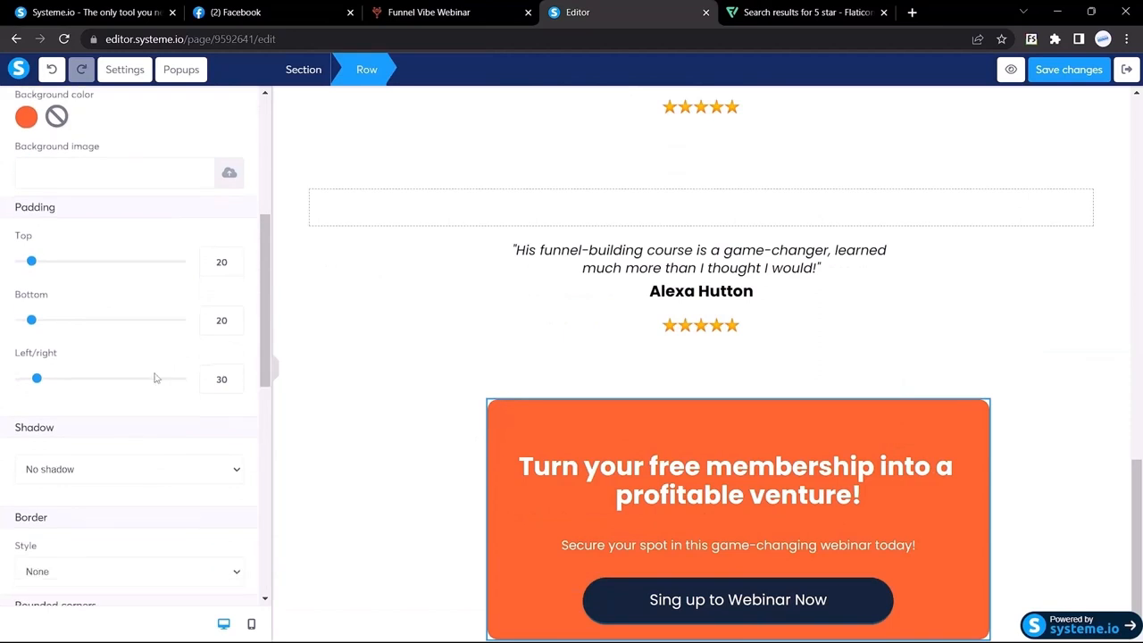
pyautogui.moveTo(38, 382); pyautogui.dragTo(47, 382)
pyautogui.click(276, 373)
pyautogui.click(5, 372)
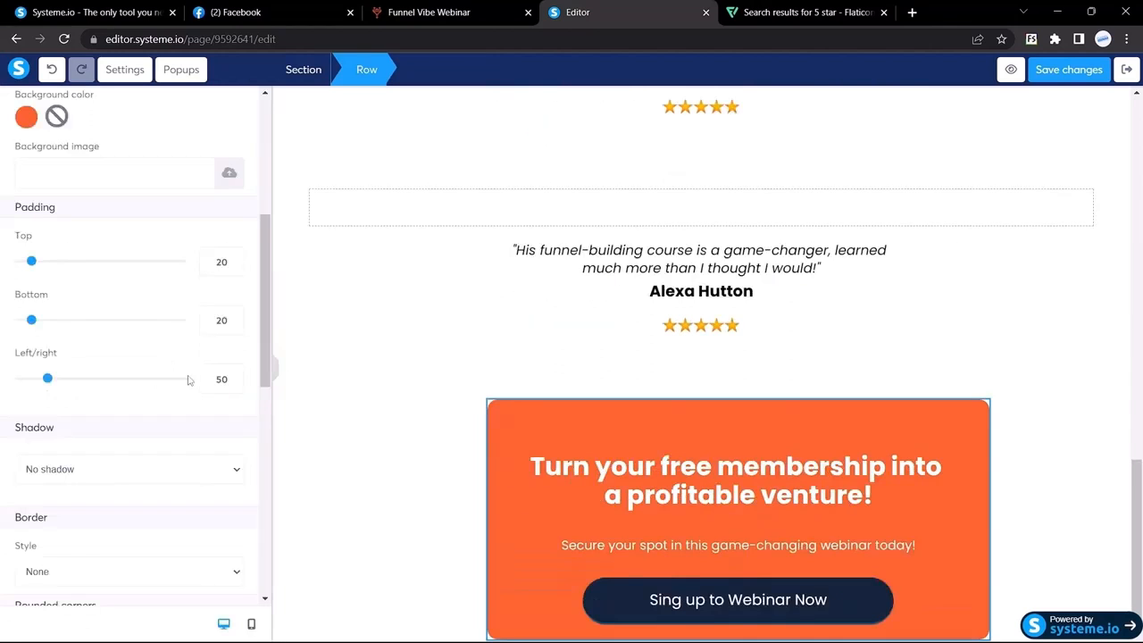
pyautogui.moveTo(47, 380); pyautogui.dragTo(50, 378)
pyautogui.click(276, 378)
pyautogui.click(3, 366)
pyautogui.click(233, 375)
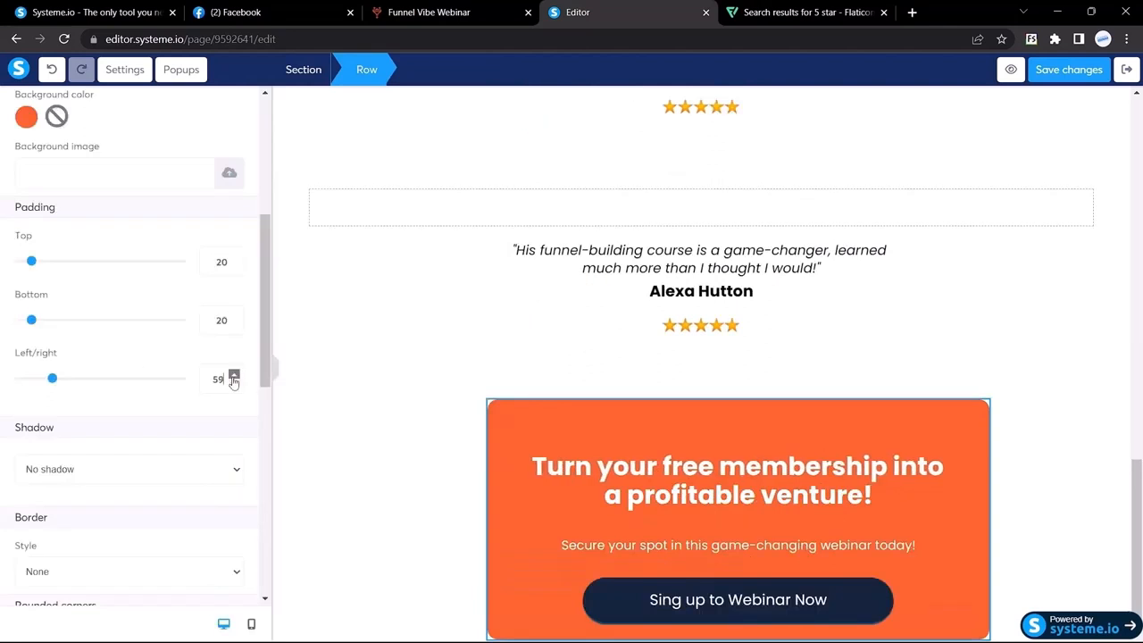
pyautogui.click(233, 375)
pyautogui.click(275, 369)
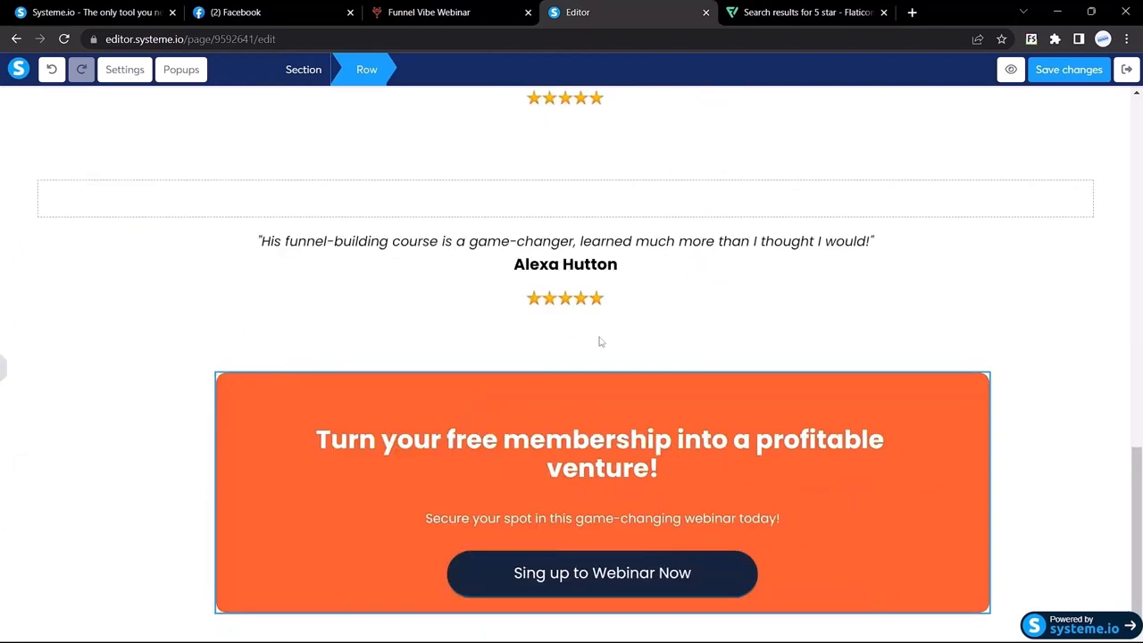
pyautogui.click(393, 11)
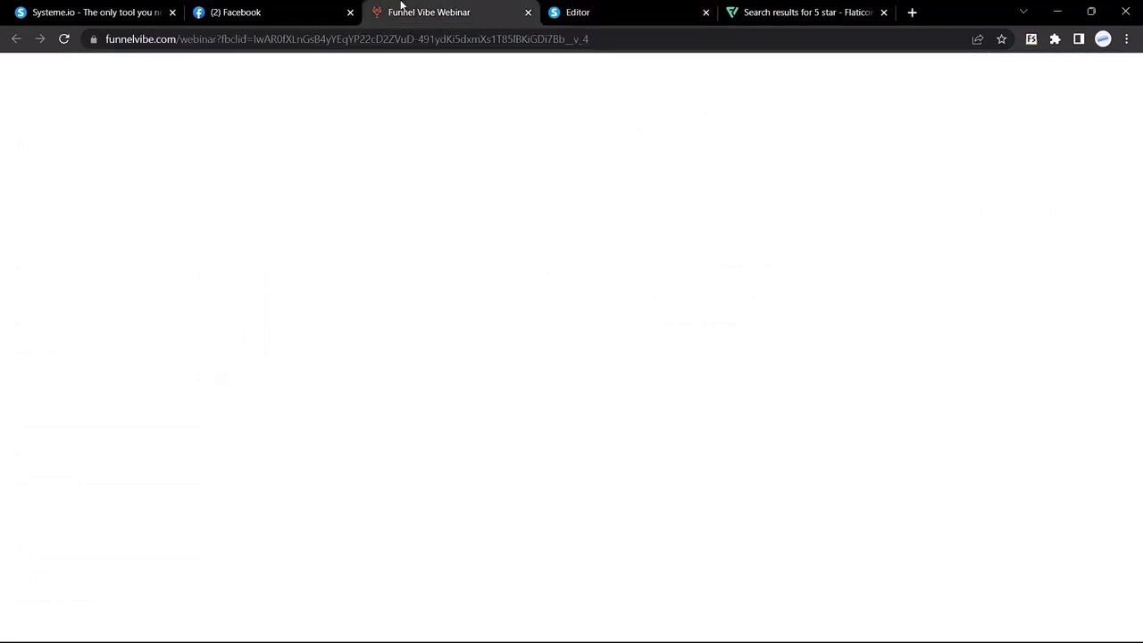
pyautogui.hotkey('ctrl', 'Tab')
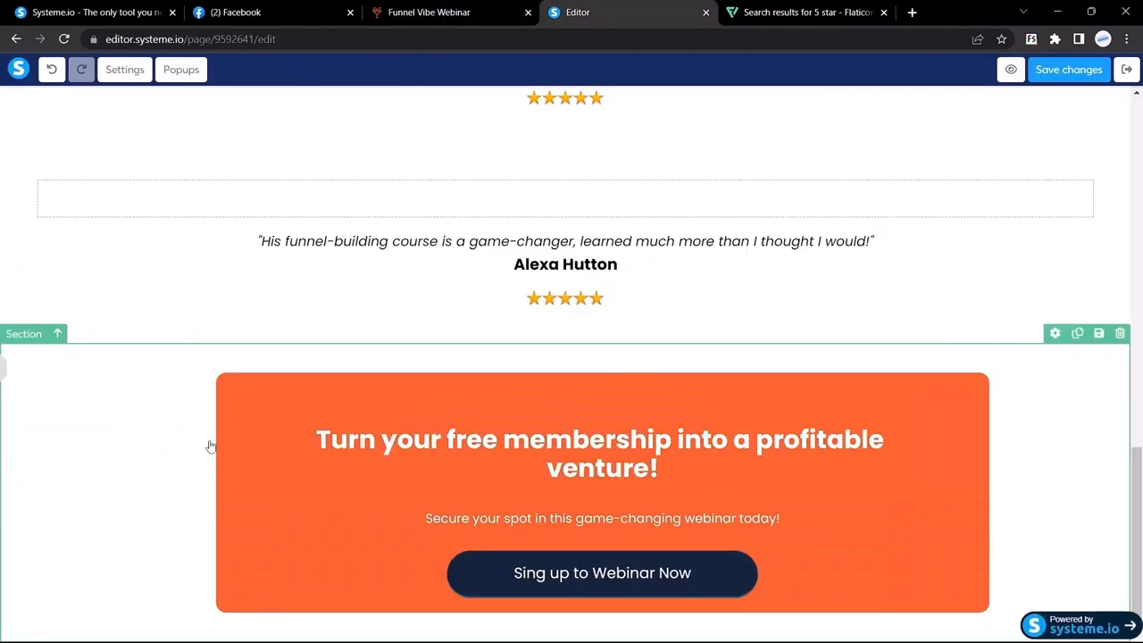
# Give the sign-up button a bottom margin of 50
pyautogui.click(4, 367)
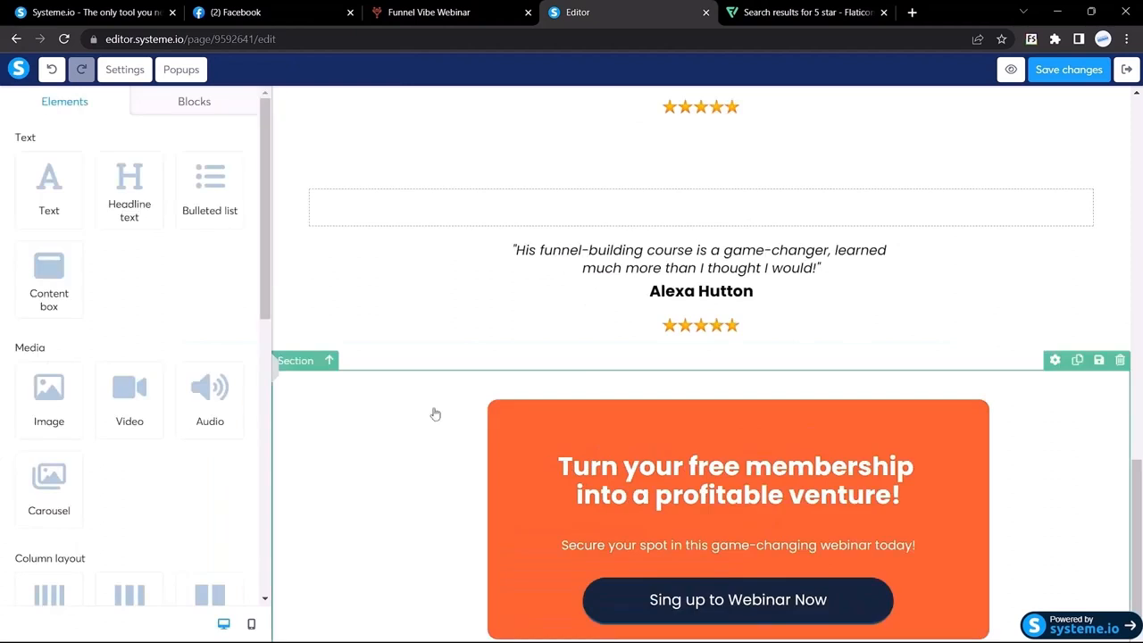
pyautogui.click(863, 585)
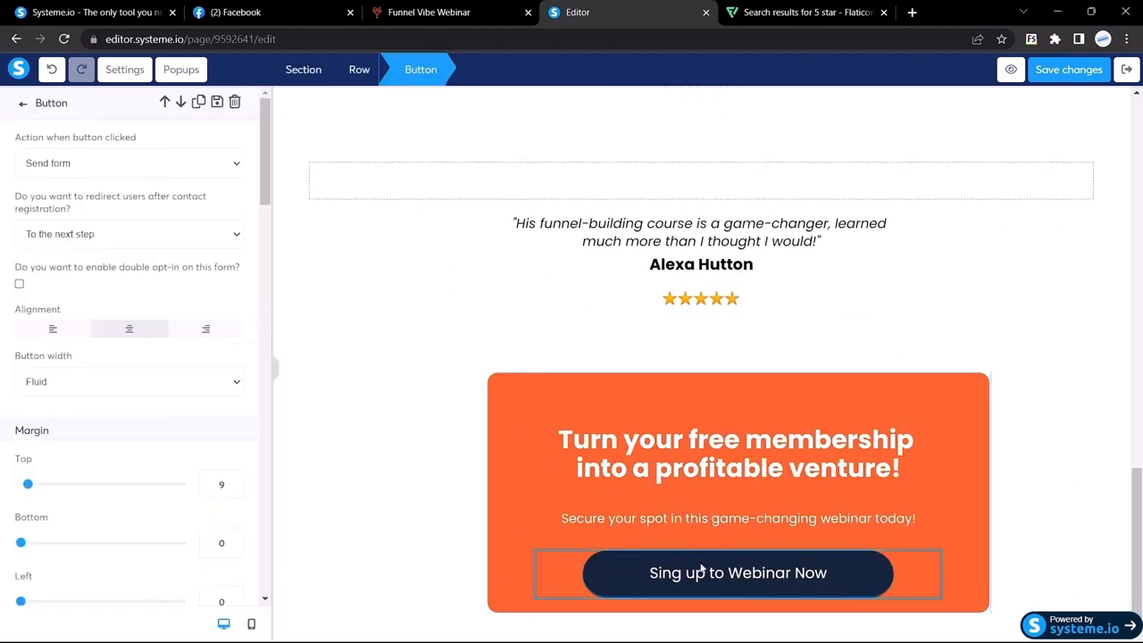
pyautogui.scroll(-3, 178, 388)
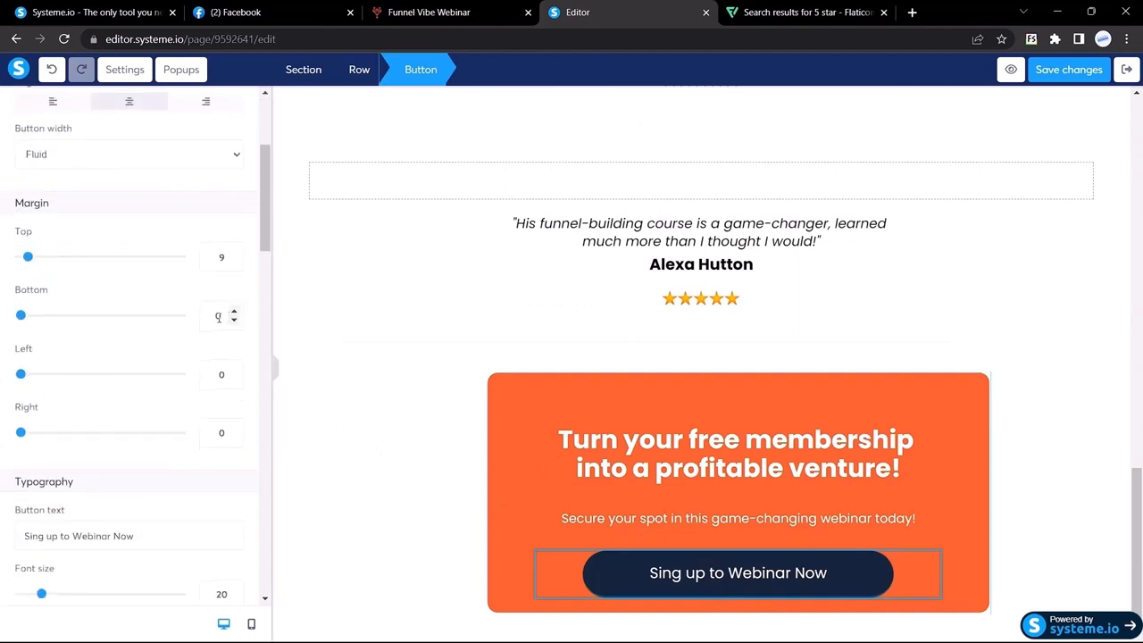
pyautogui.click(206, 319)
pyautogui.write('55')
pyautogui.scroll(-3, 235, 334)
pyautogui.scroll(1, 238, 342)
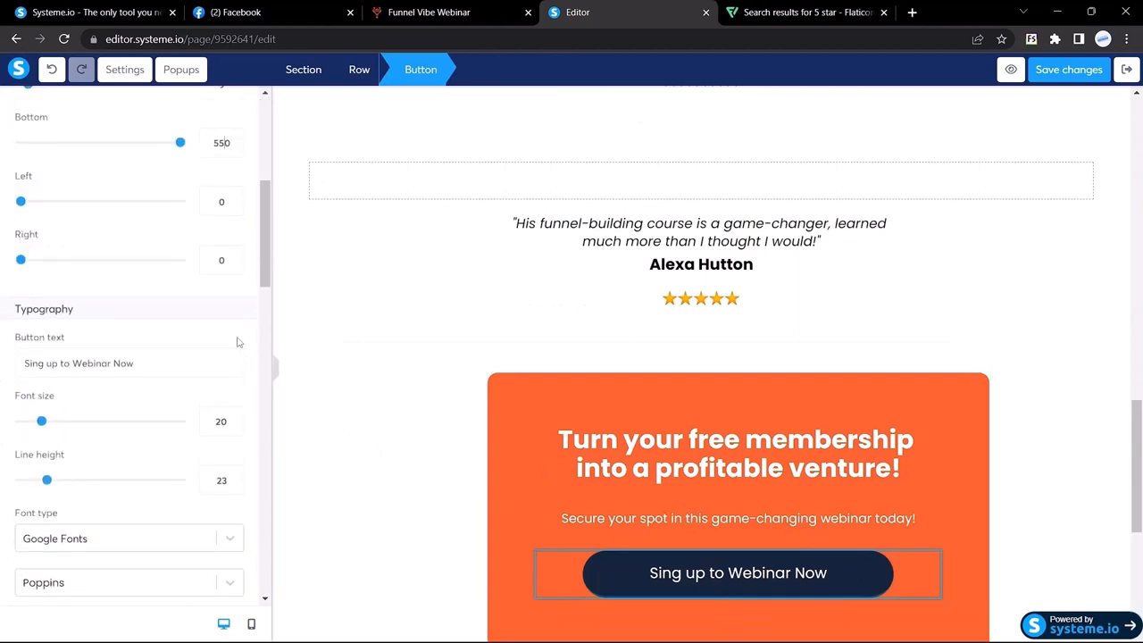
pyautogui.press('BackSpace')
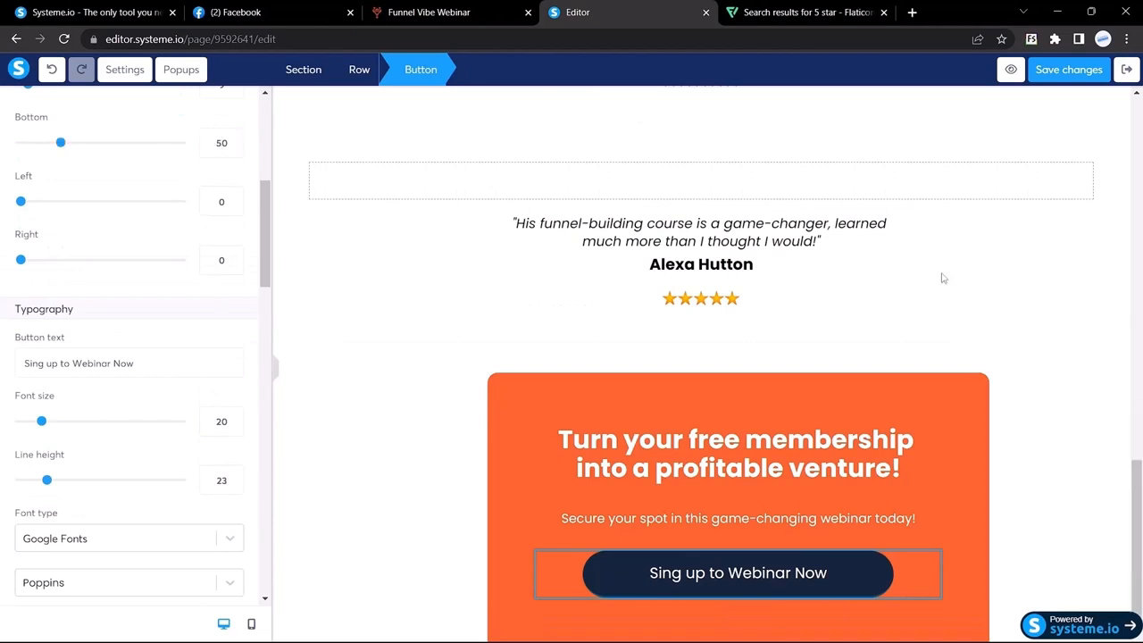
pyautogui.click(275, 376)
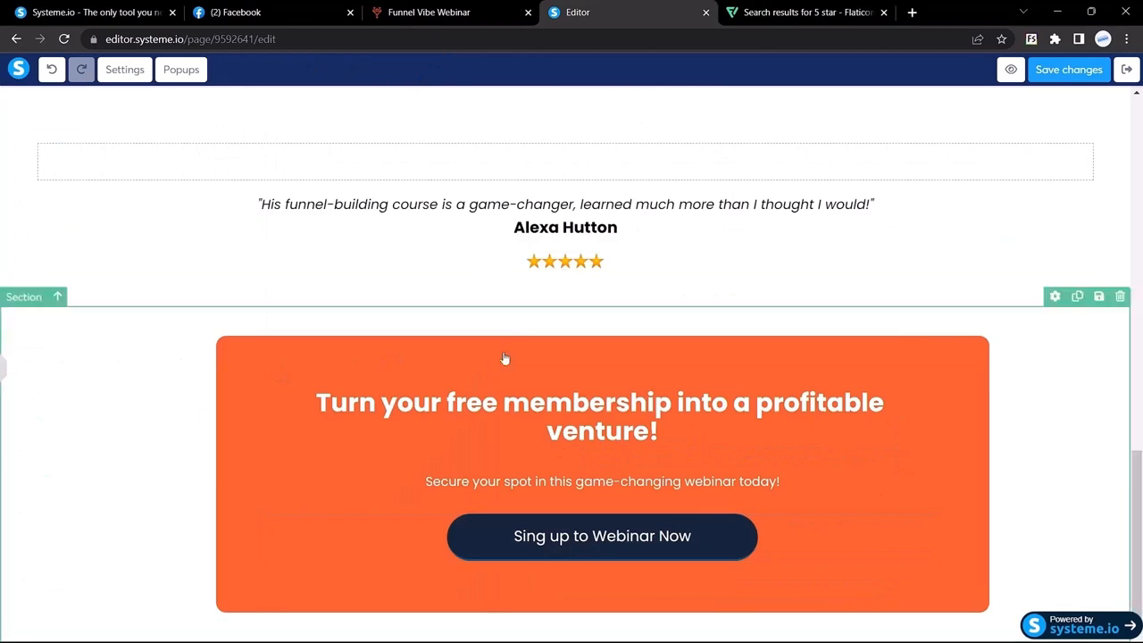
# Add a new section below the orange sign-up block
pyautogui.click(482, 9)
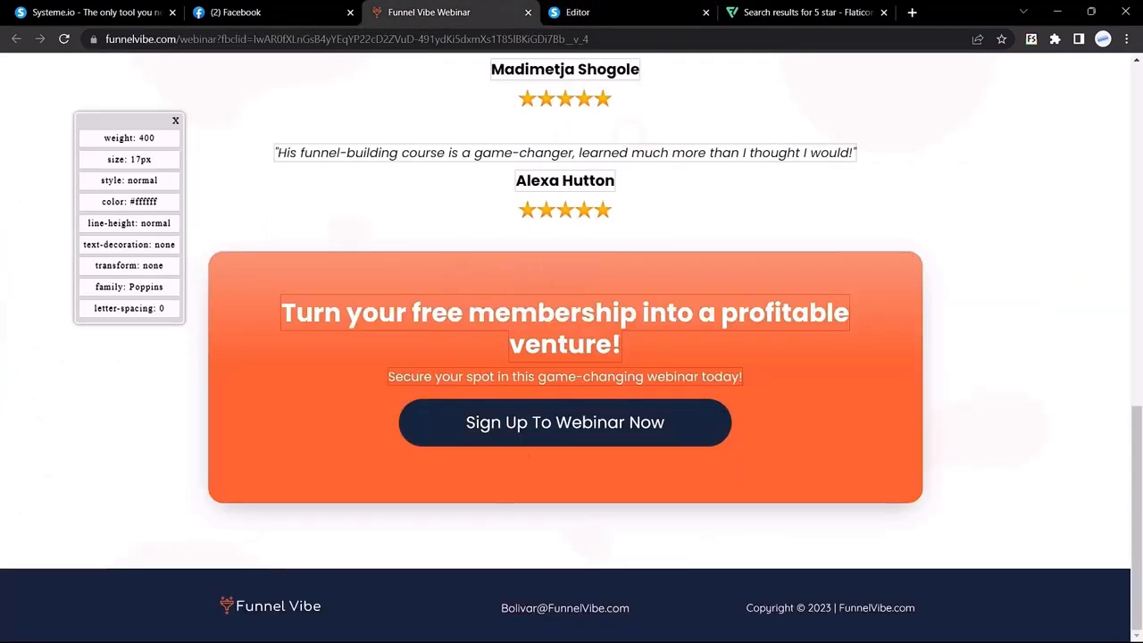
pyautogui.moveTo(661, 625)
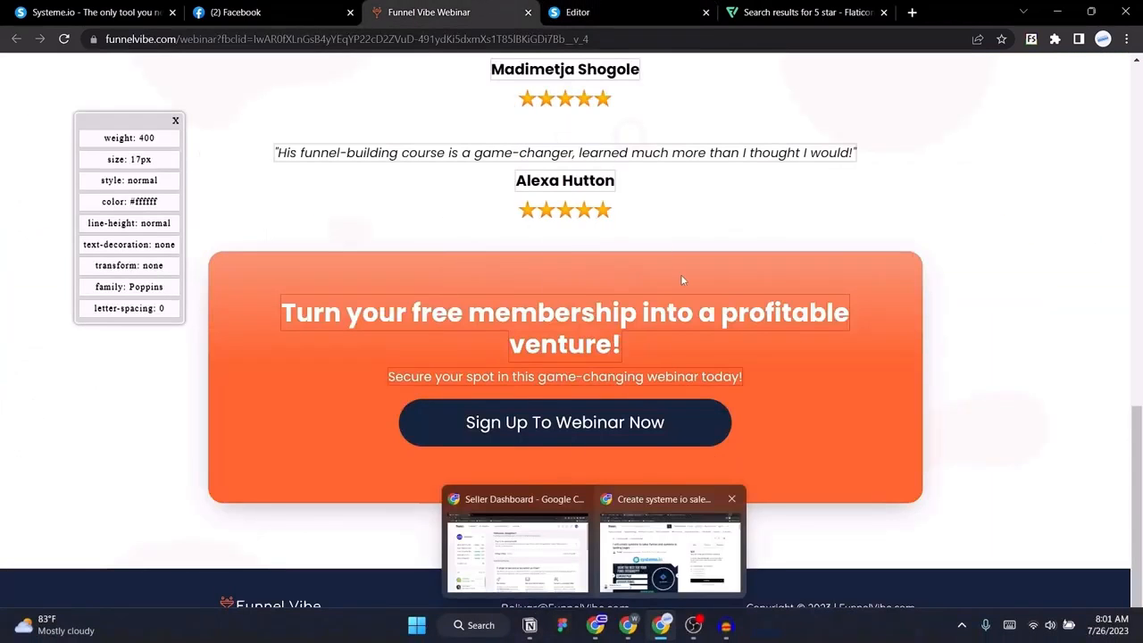
pyautogui.click(616, 12)
pyautogui.click(417, 11)
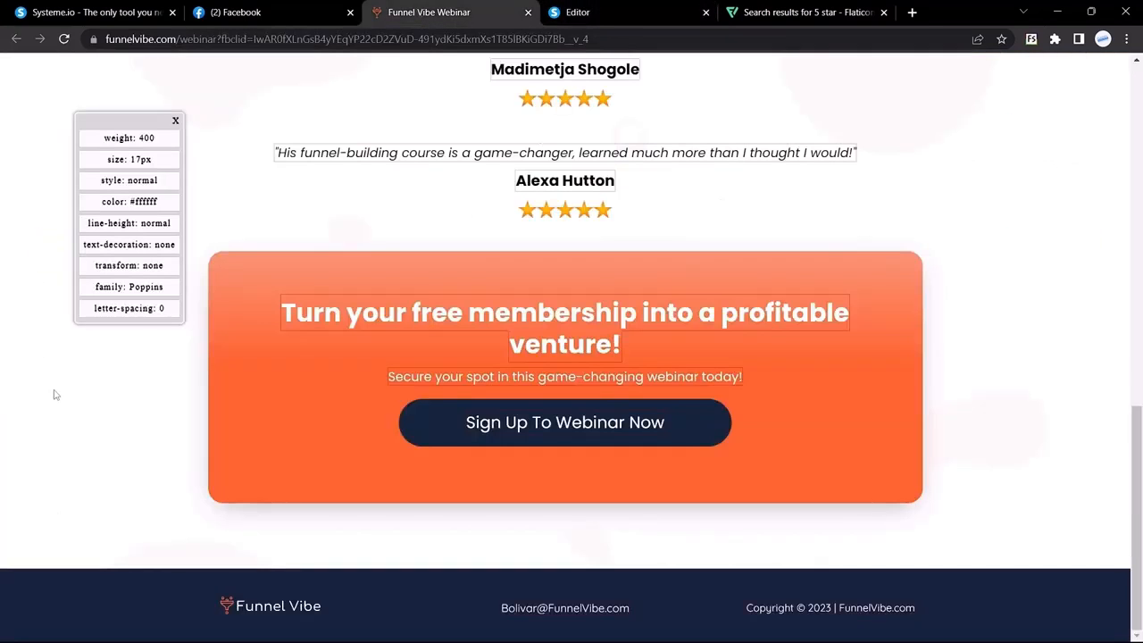
pyautogui.hotkey('ctrl', 'Tab')
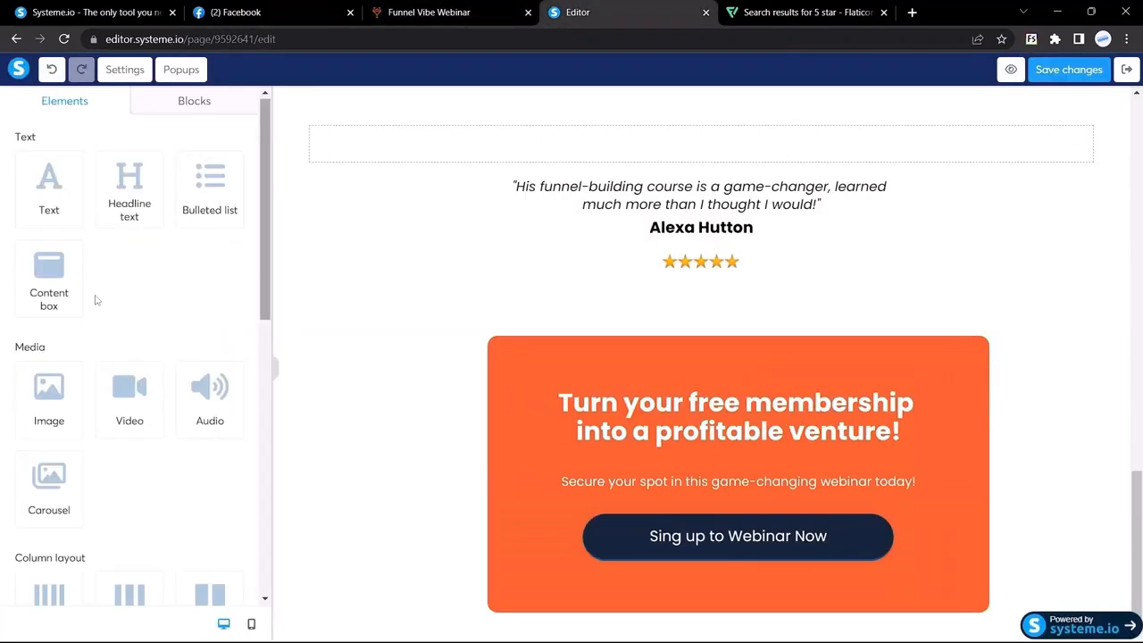
pyautogui.scroll(-6, 96, 300)
pyautogui.moveTo(123, 228); pyautogui.dragTo(536, 581)
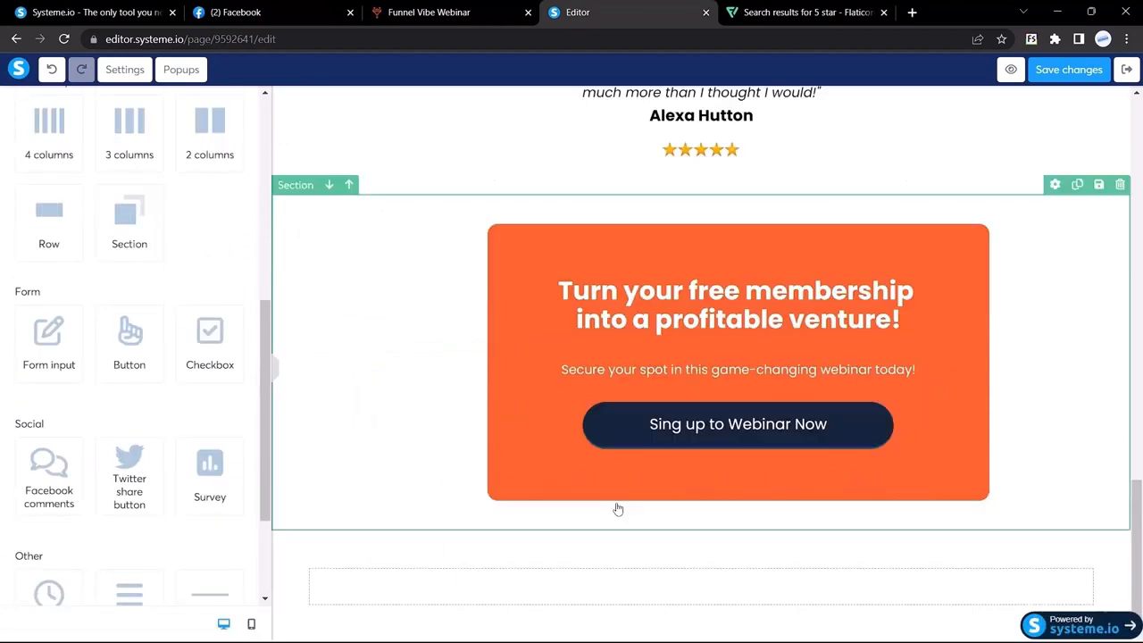
# Drop a three-column layout into the new section
pyautogui.hotkey('ctrl', 'shift', 'Tab')
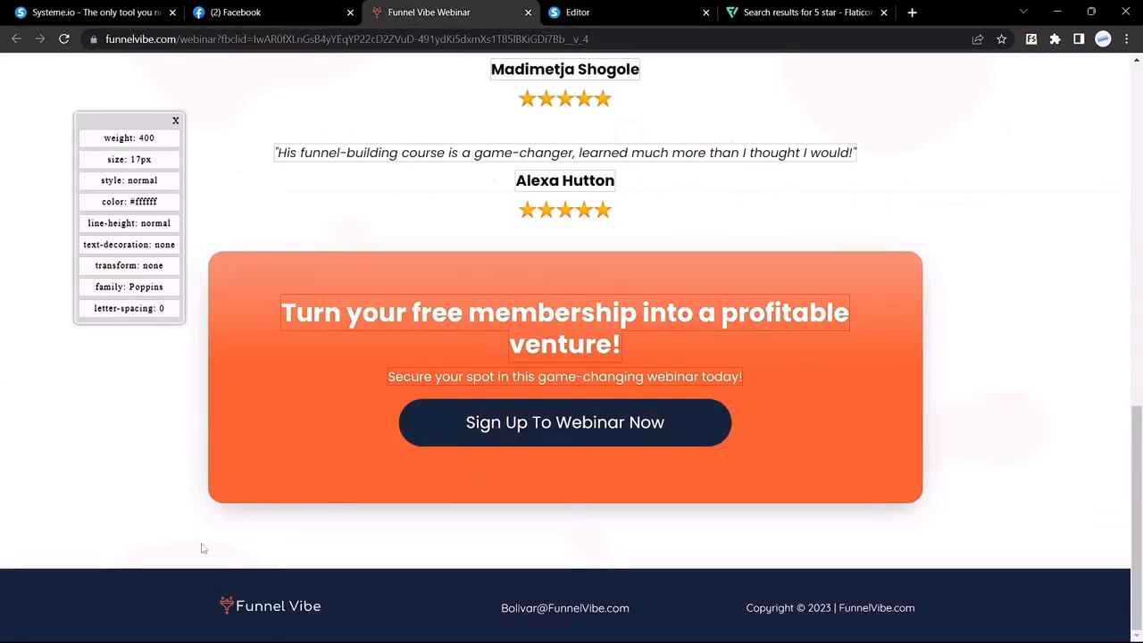
pyautogui.click(715, 11)
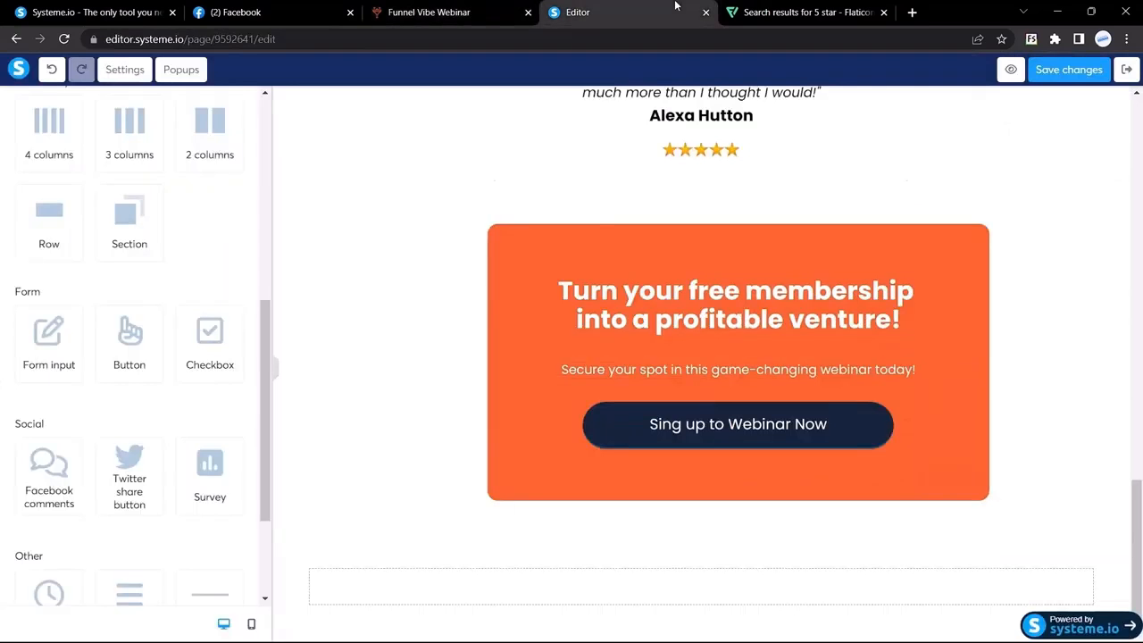
pyautogui.scroll(1, 37, 209)
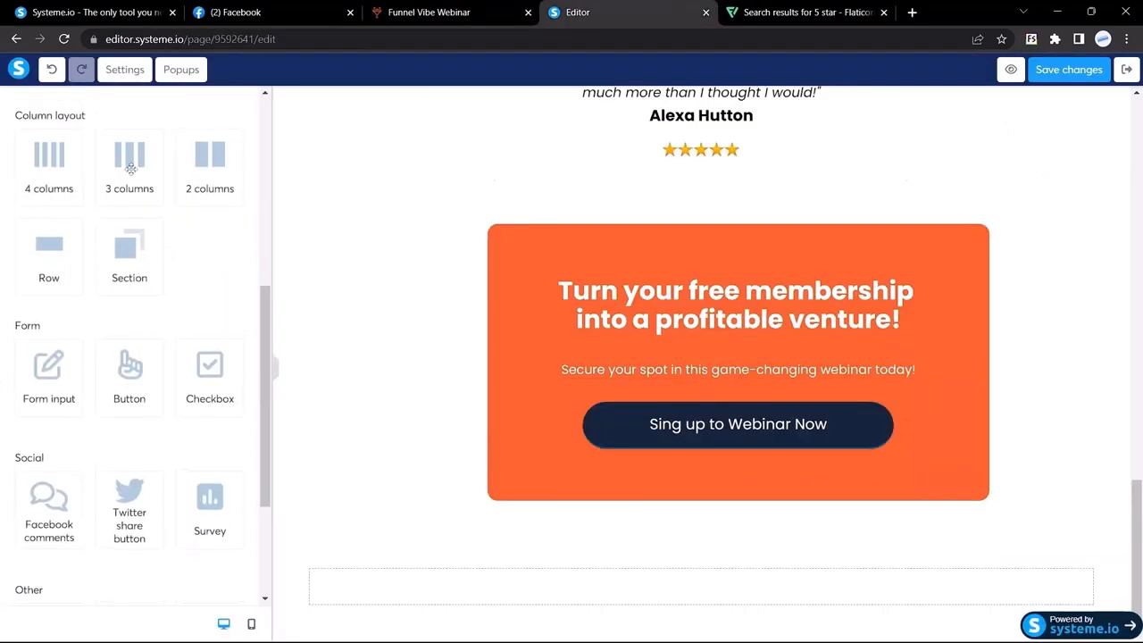
pyautogui.moveTo(126, 170); pyautogui.dragTo(354, 587)
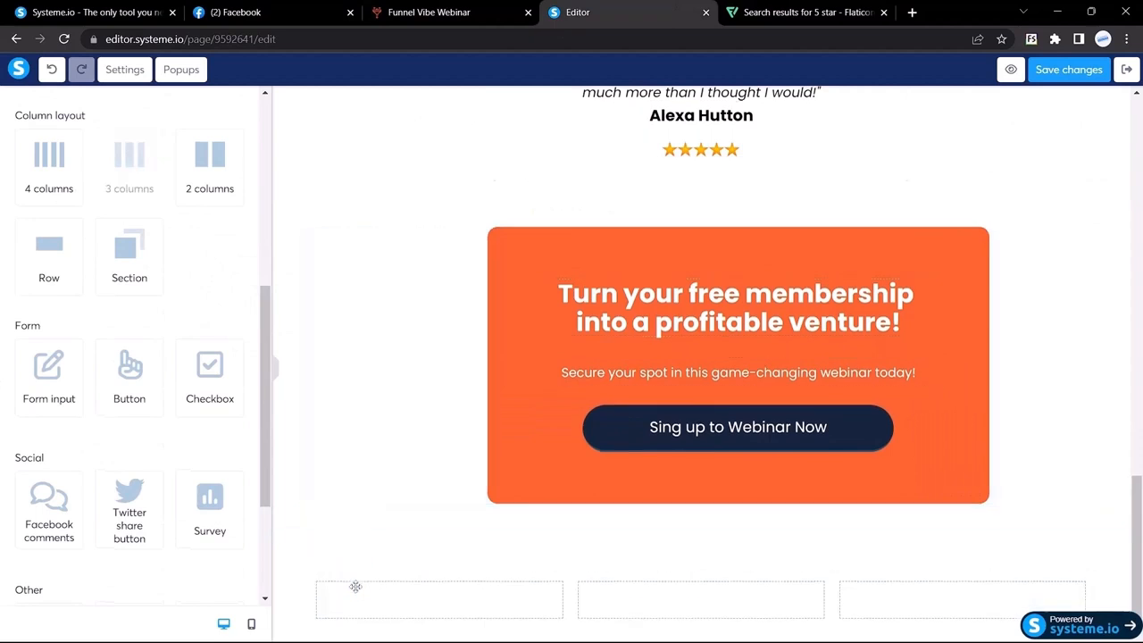
pyautogui.click(503, 9)
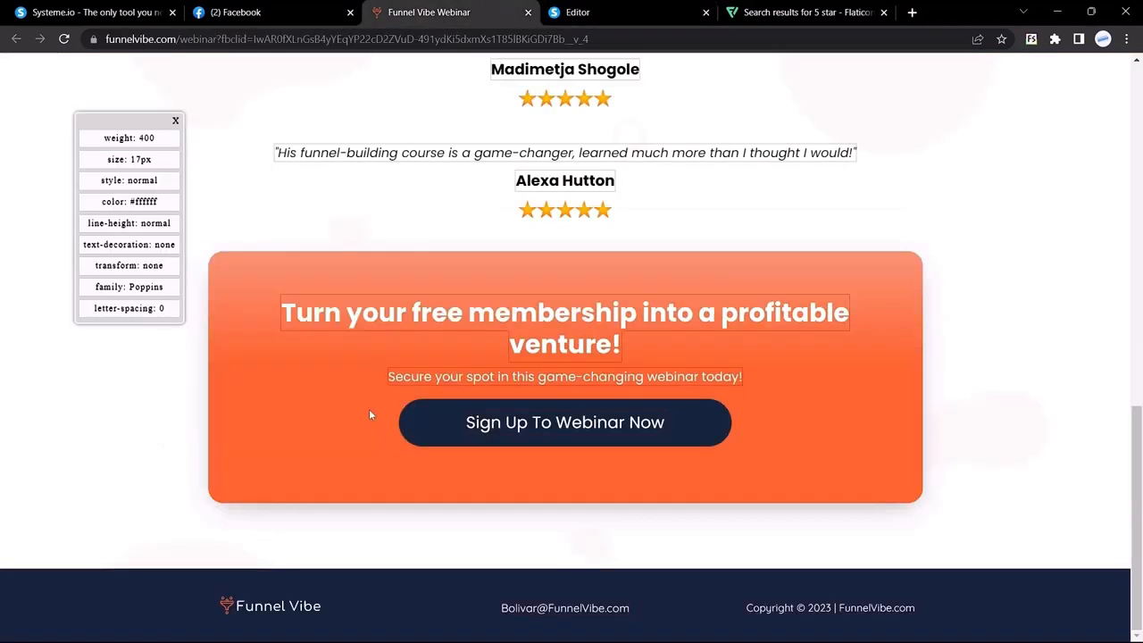
# Save the Funnel Vibe logo from the reference page as logo.png
pyautogui.rightClick(241, 609)
pyautogui.click(298, 448)
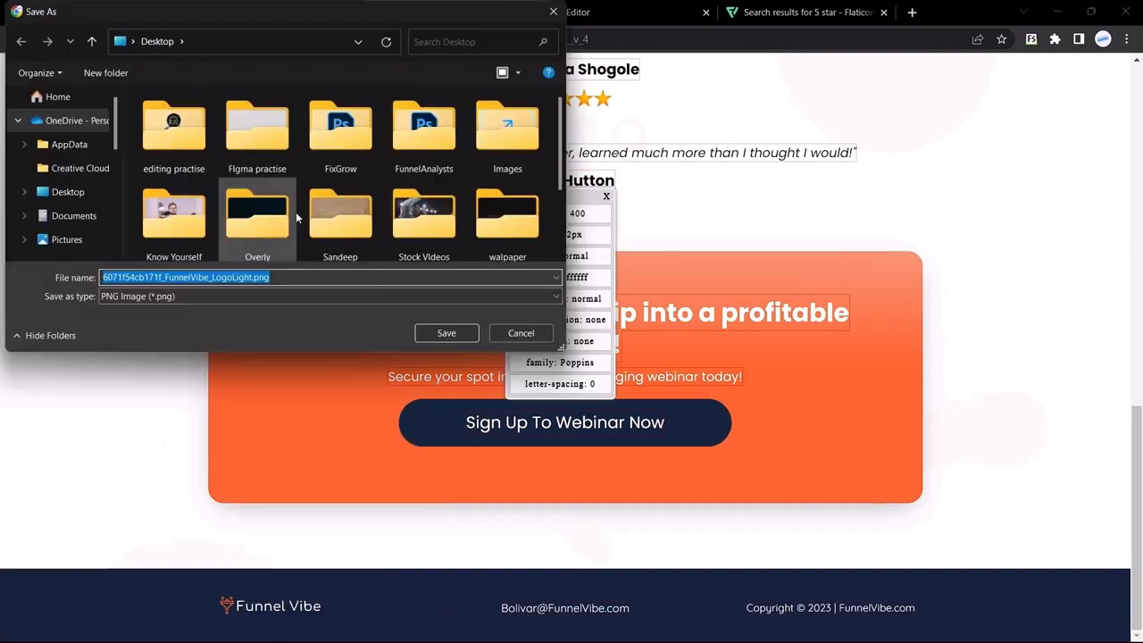
pyautogui.write('logo')
pyautogui.press('Return')
# Upload logo.png and insert it as an image in the first new column
pyautogui.hotkey('ctrl', 'Tab')
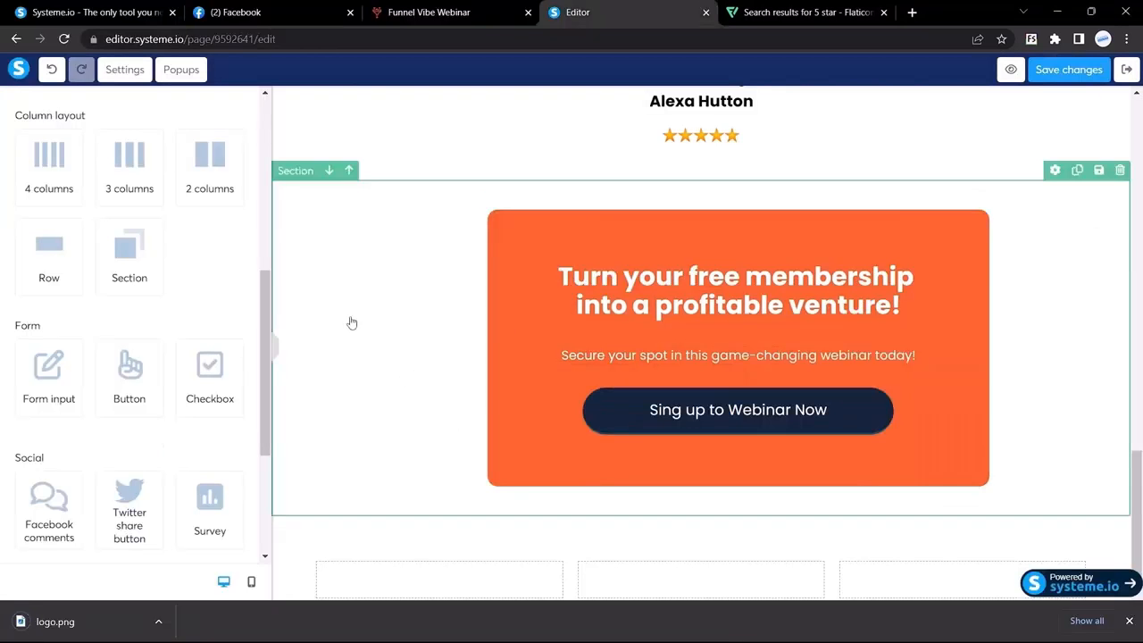
pyautogui.scroll(-1, 97, 393)
pyautogui.scroll(4, 97, 393)
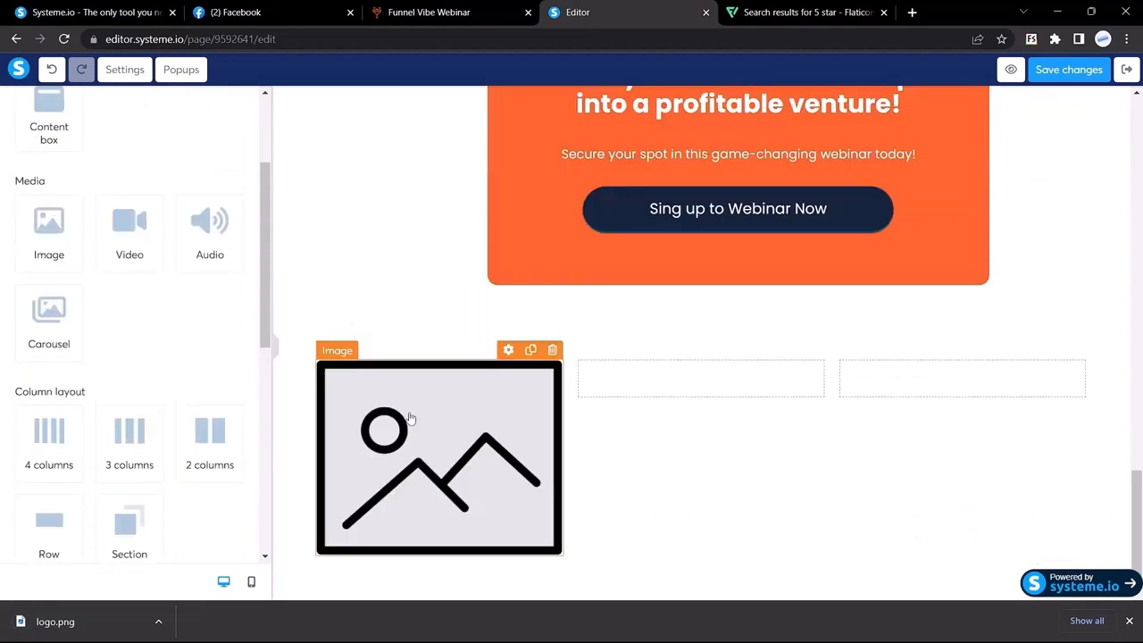
pyautogui.click(404, 413)
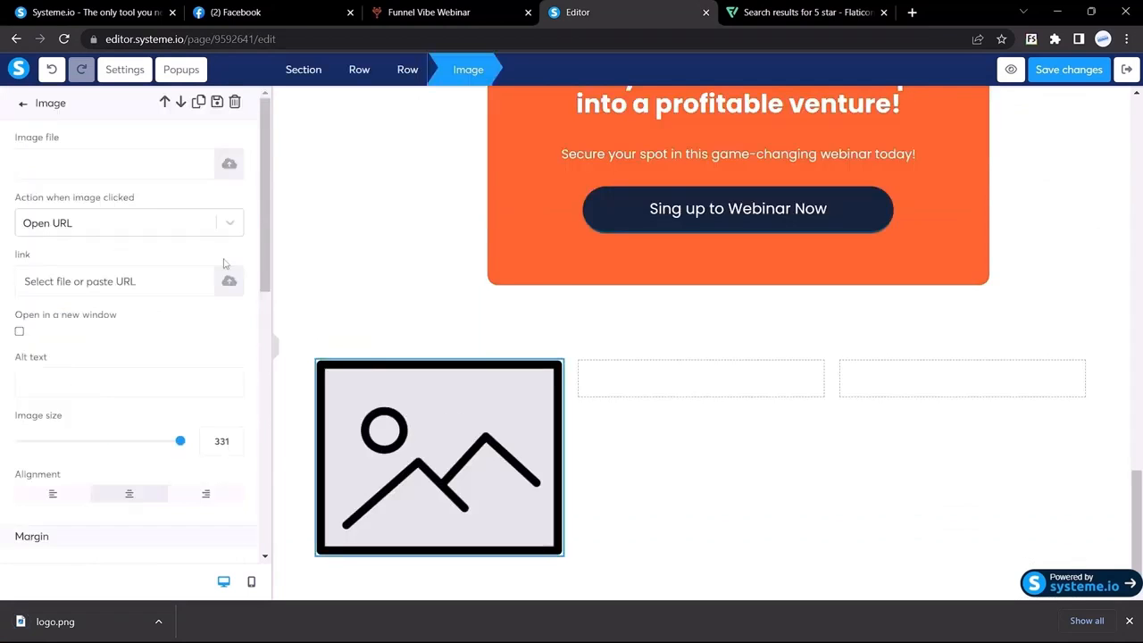
pyautogui.click(227, 166)
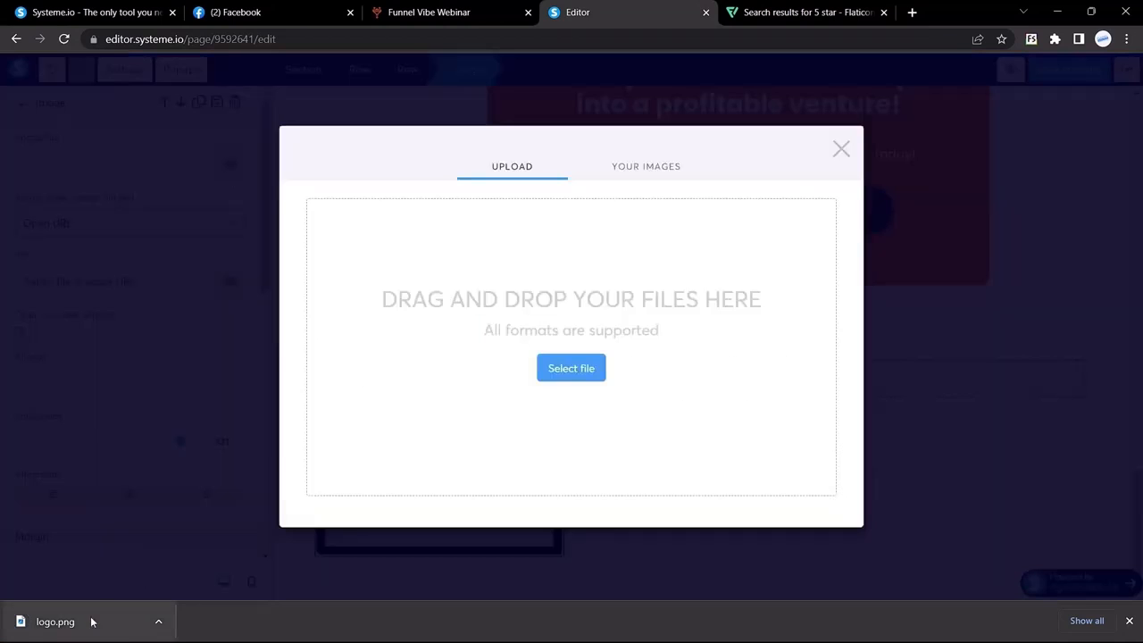
pyautogui.moveTo(92, 620); pyautogui.dragTo(576, 335)
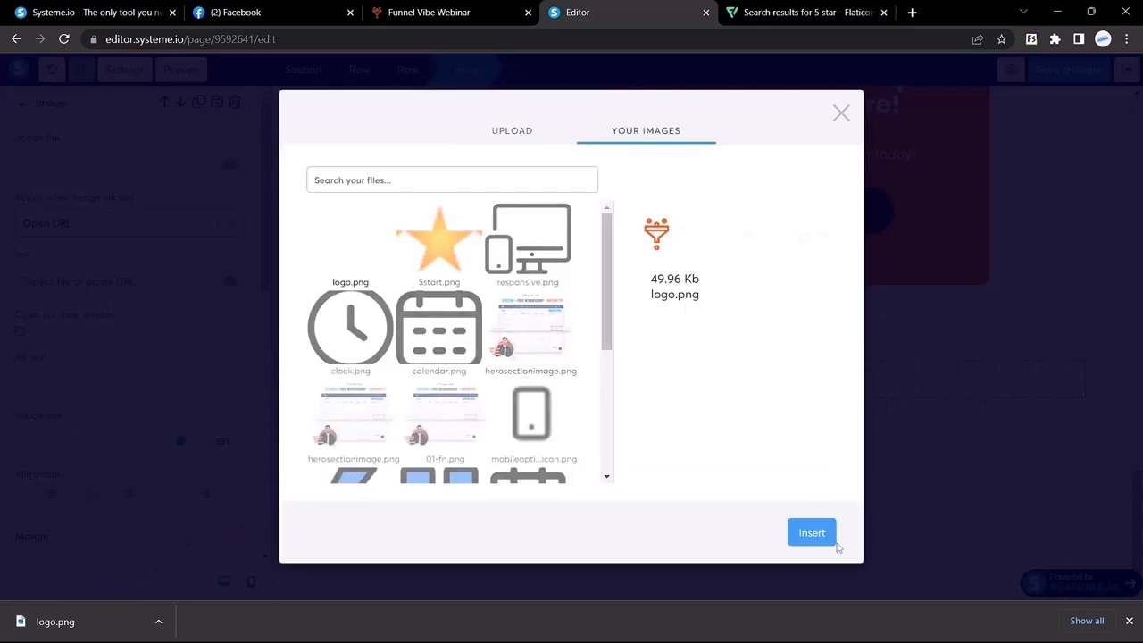
pyautogui.click(798, 537)
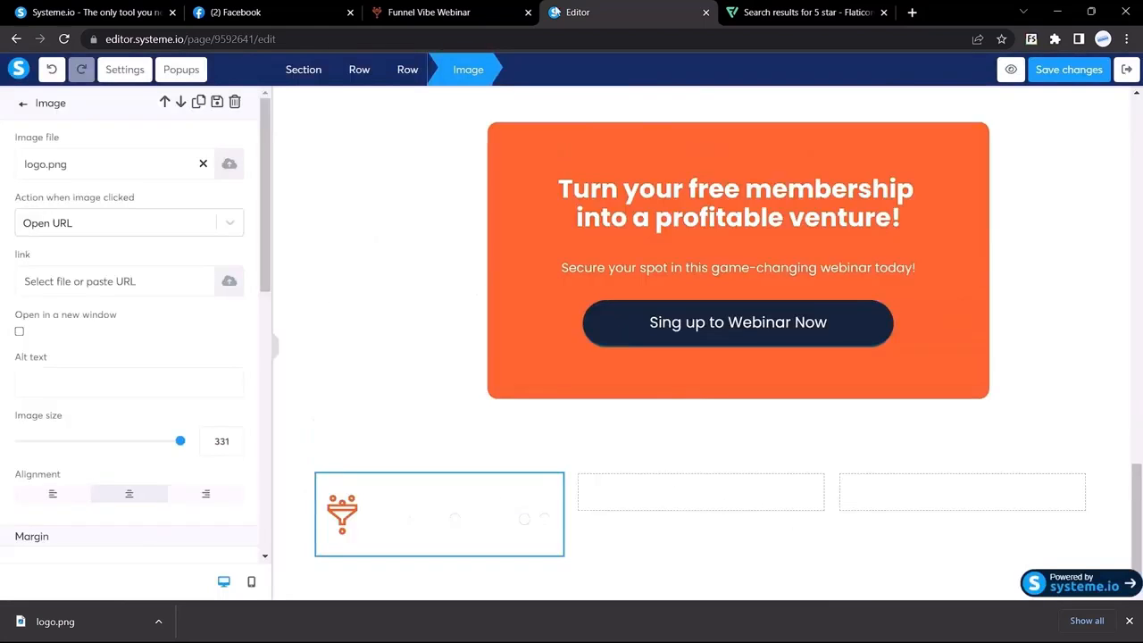
pyautogui.click(429, 12)
pyautogui.scroll(-2, 455, 442)
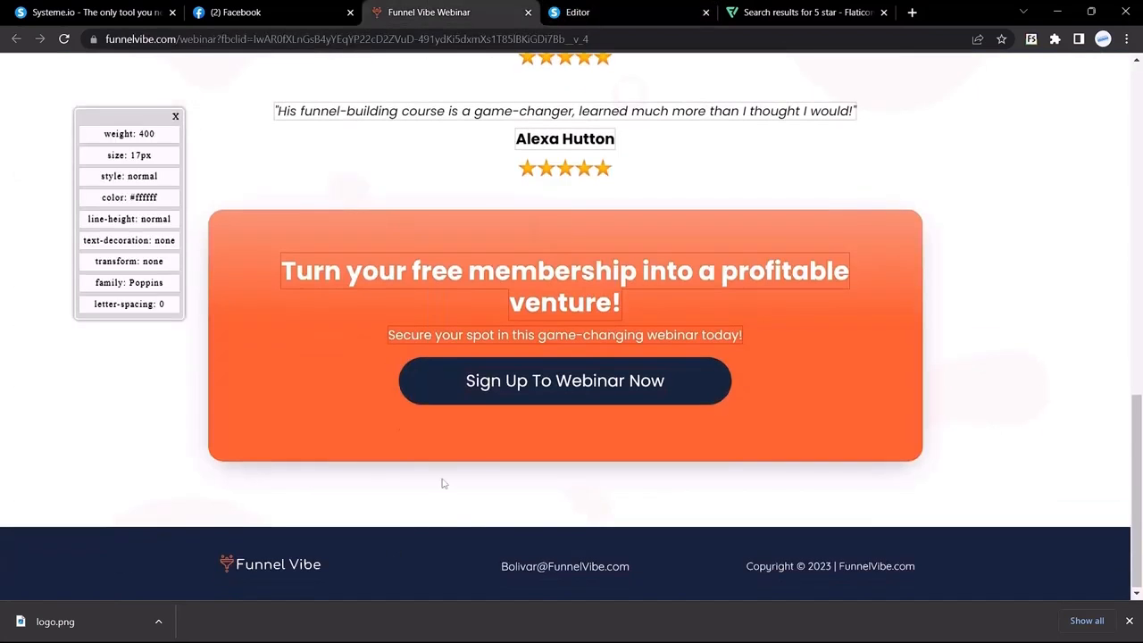
# Give the bottom section a navy 16253C background colour
pyautogui.click(582, 9)
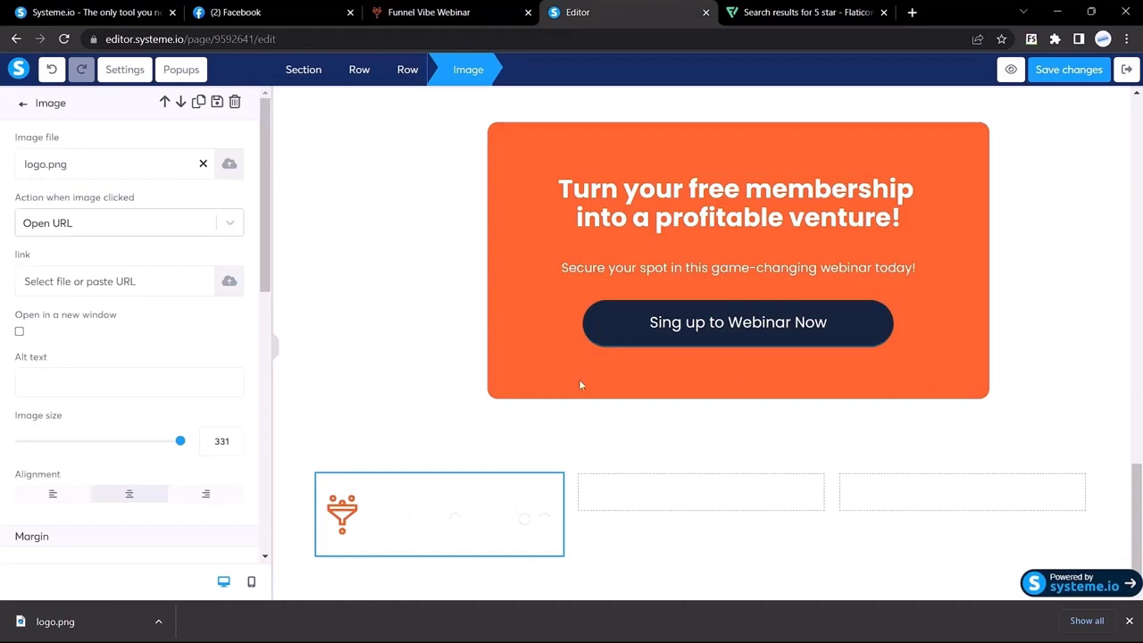
pyautogui.click(611, 326)
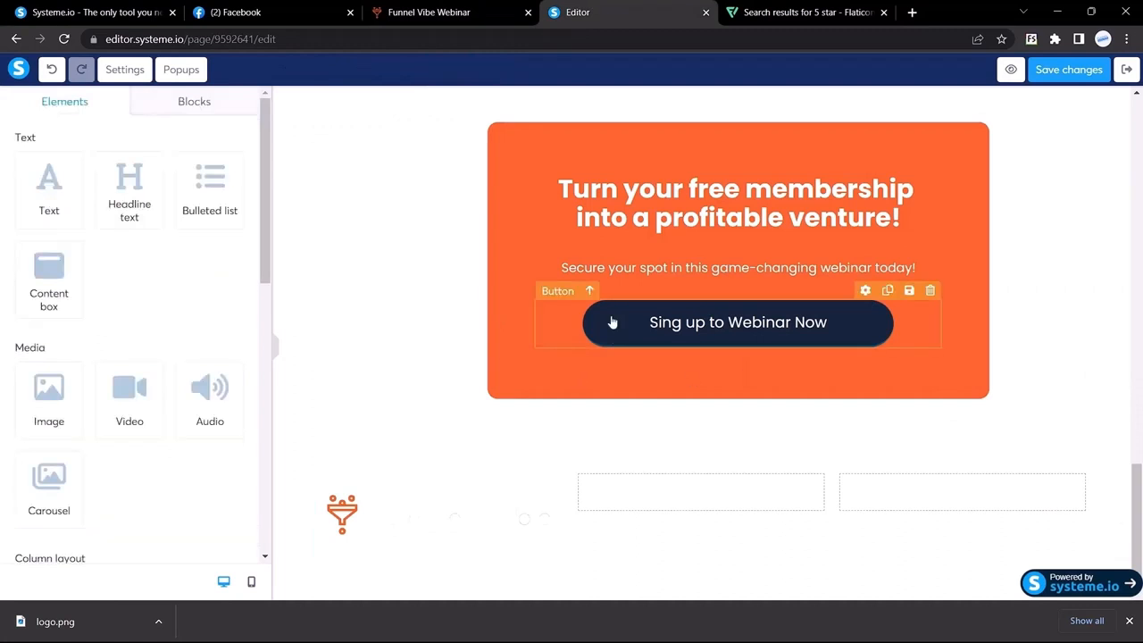
pyautogui.click(613, 323)
pyautogui.scroll(-7, 116, 342)
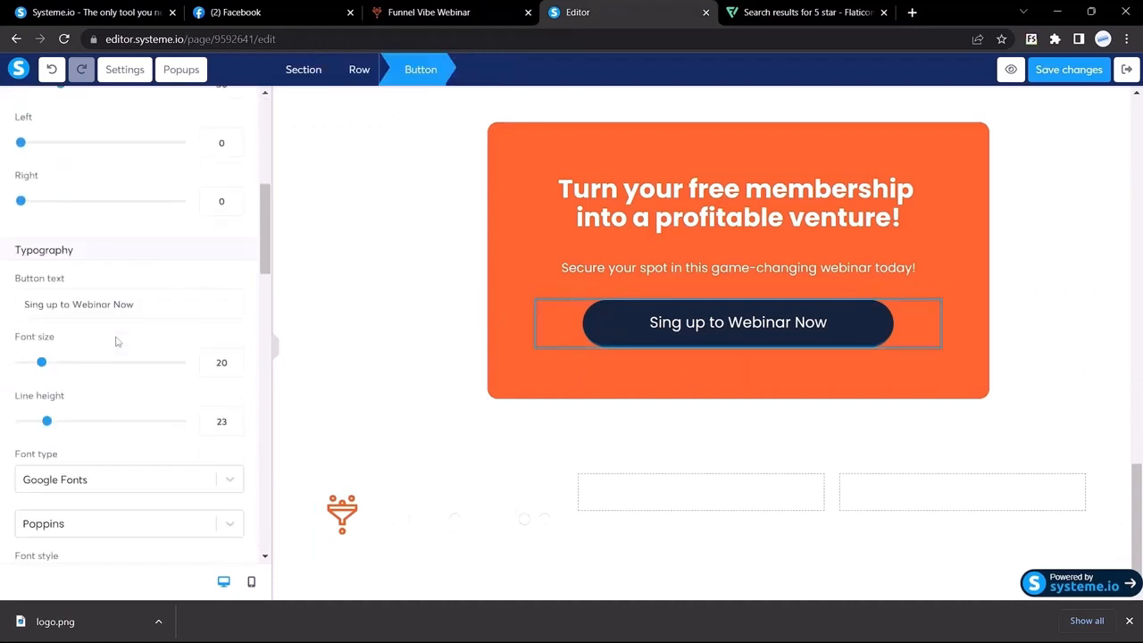
pyautogui.scroll(7, 115, 334)
pyautogui.scroll(-10, 115, 340)
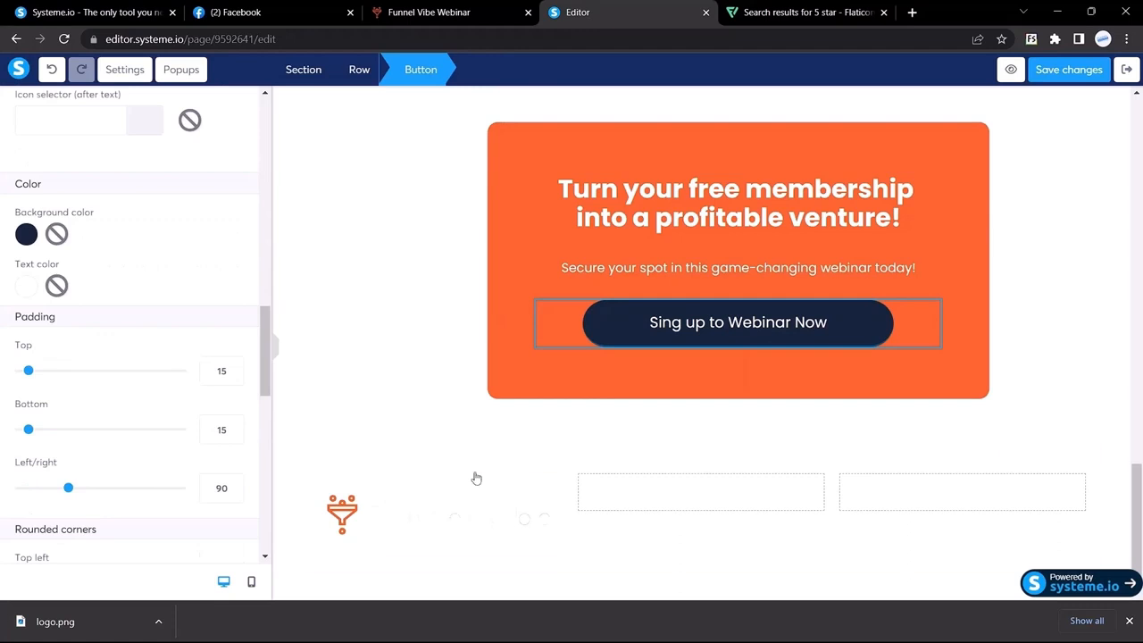
pyautogui.click(476, 479)
pyautogui.click(325, 446)
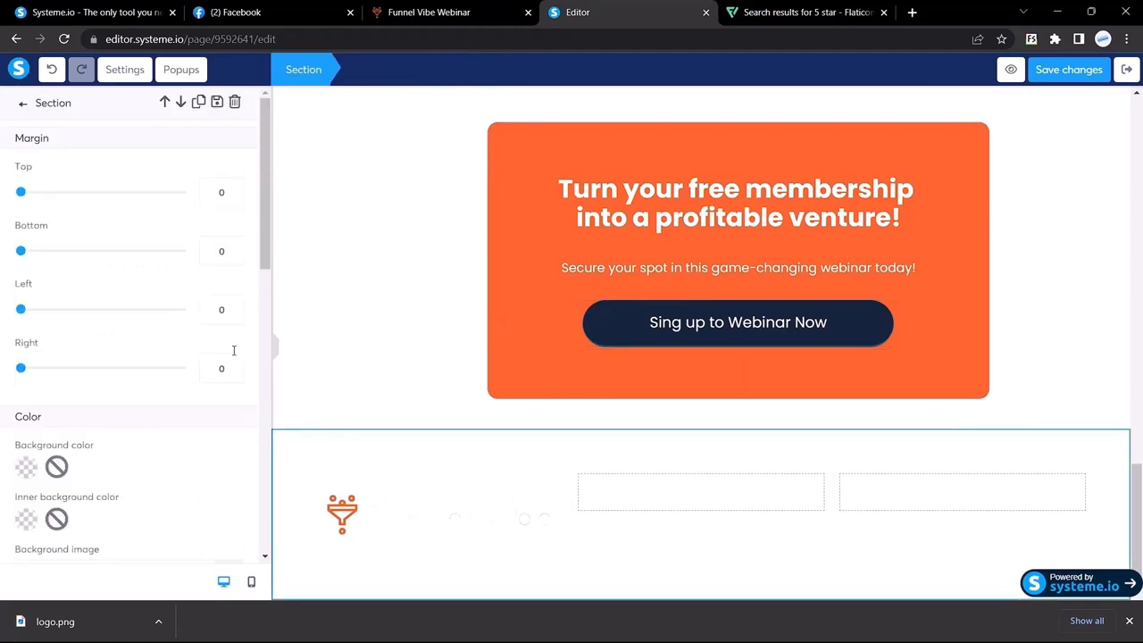
pyautogui.scroll(-3, 95, 352)
pyautogui.click(26, 265)
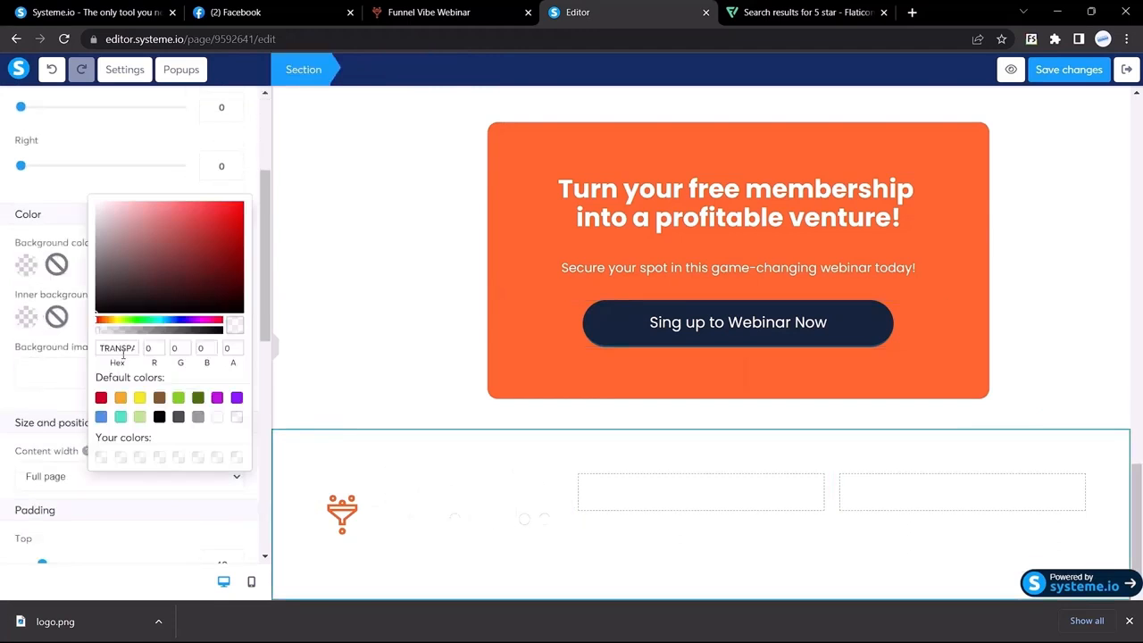
pyautogui.doubleClick(123, 350)
pyautogui.hotkey('ctrl', 'v')
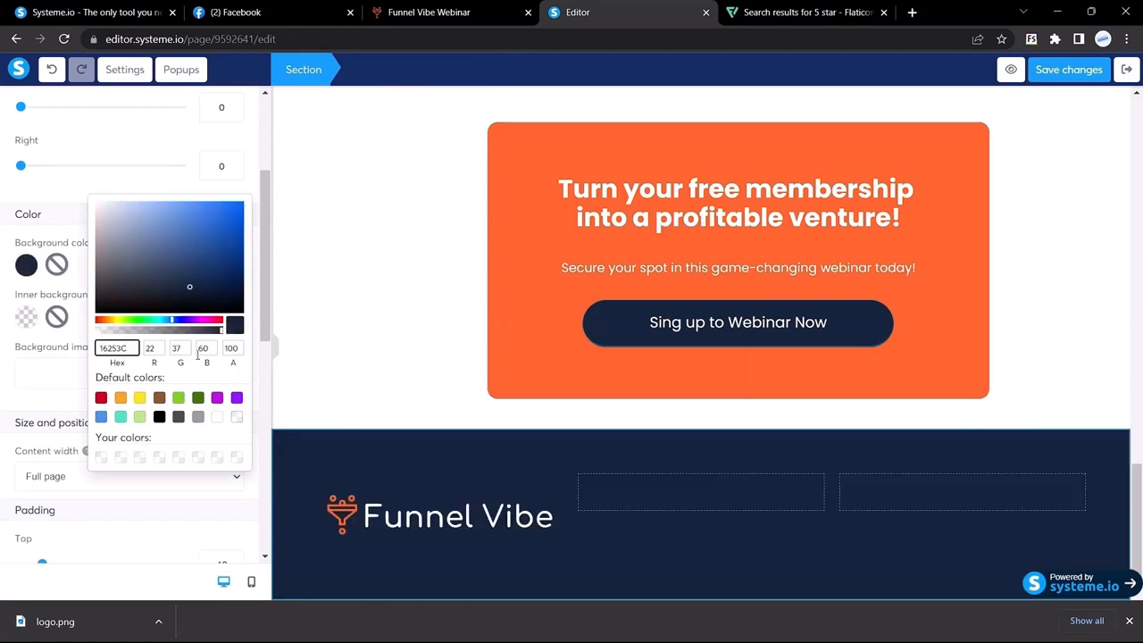
pyautogui.click(282, 425)
# Shrink the logo image to size 166 and align it left
pyautogui.click(444, 520)
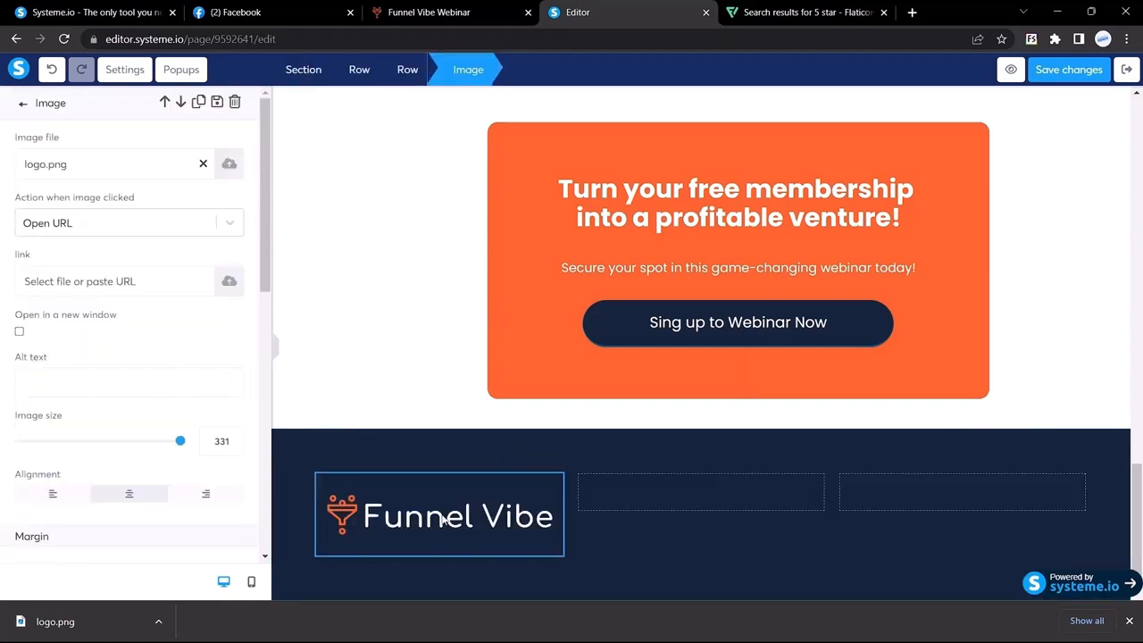
pyautogui.scroll(-2, 78, 335)
pyautogui.moveTo(180, 264); pyautogui.dragTo(100, 264)
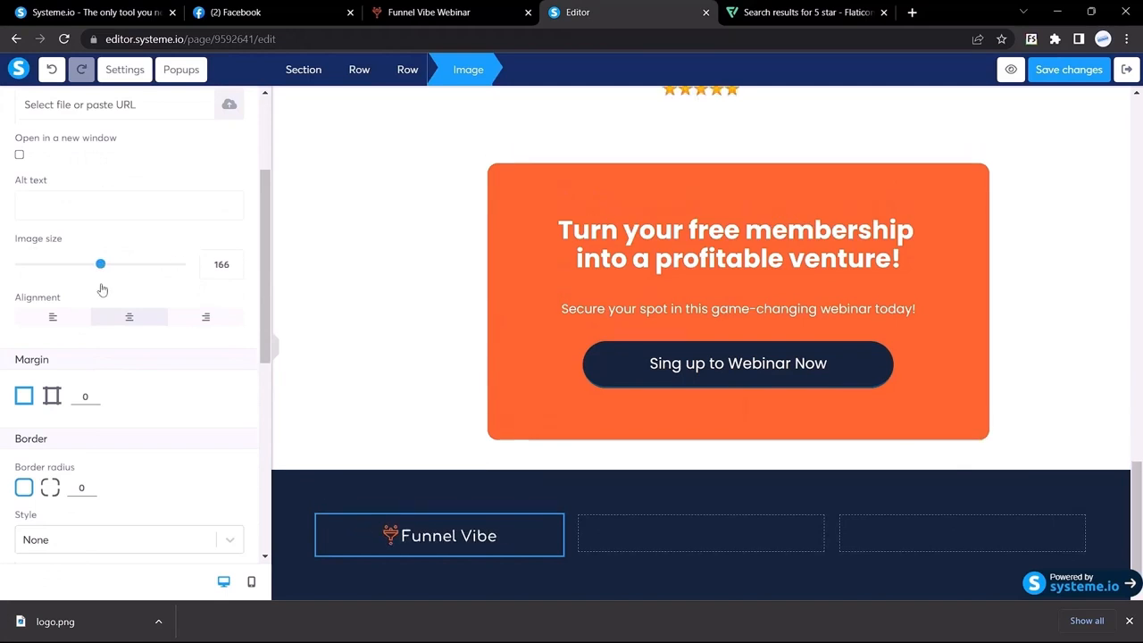
pyautogui.click(51, 327)
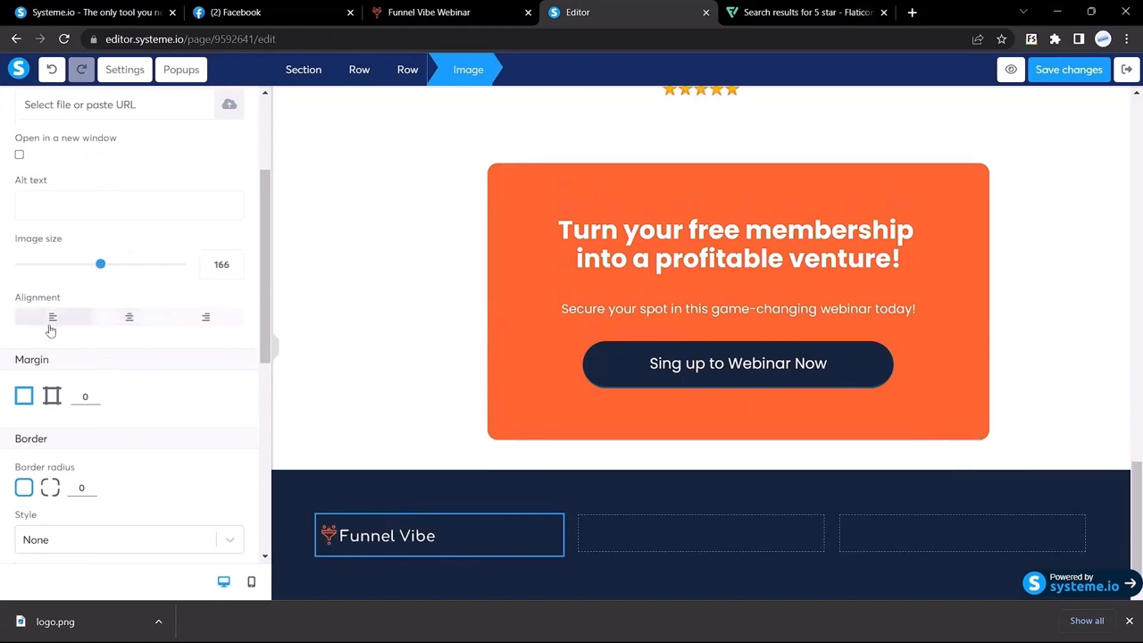
pyautogui.hotkey('ctrl', 'shift', 'Tab')
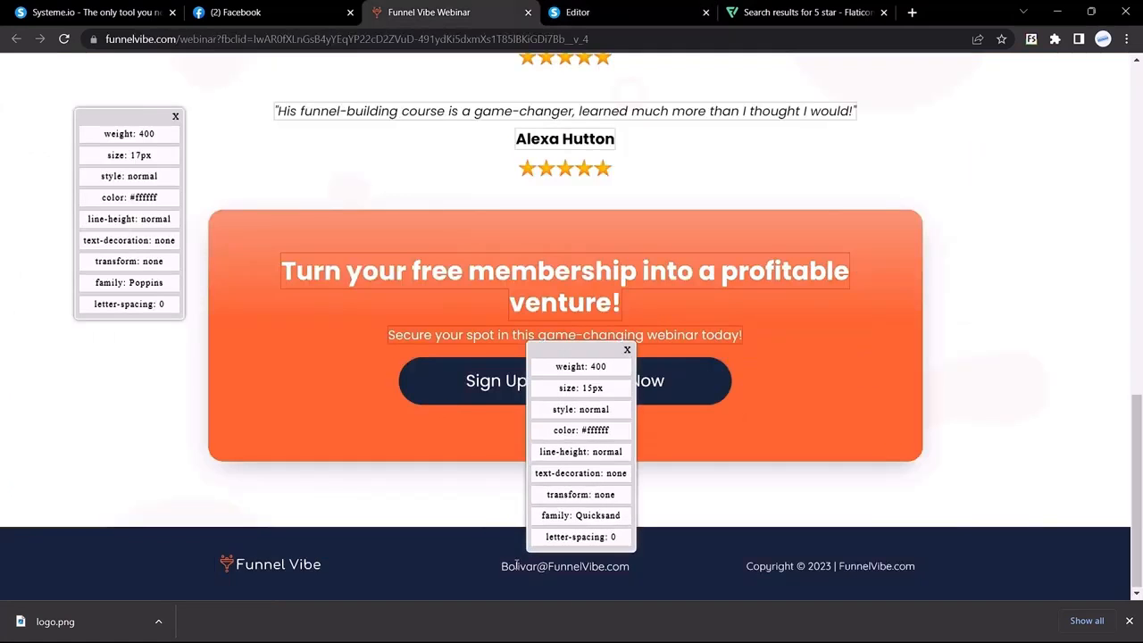
pyautogui.click(517, 566)
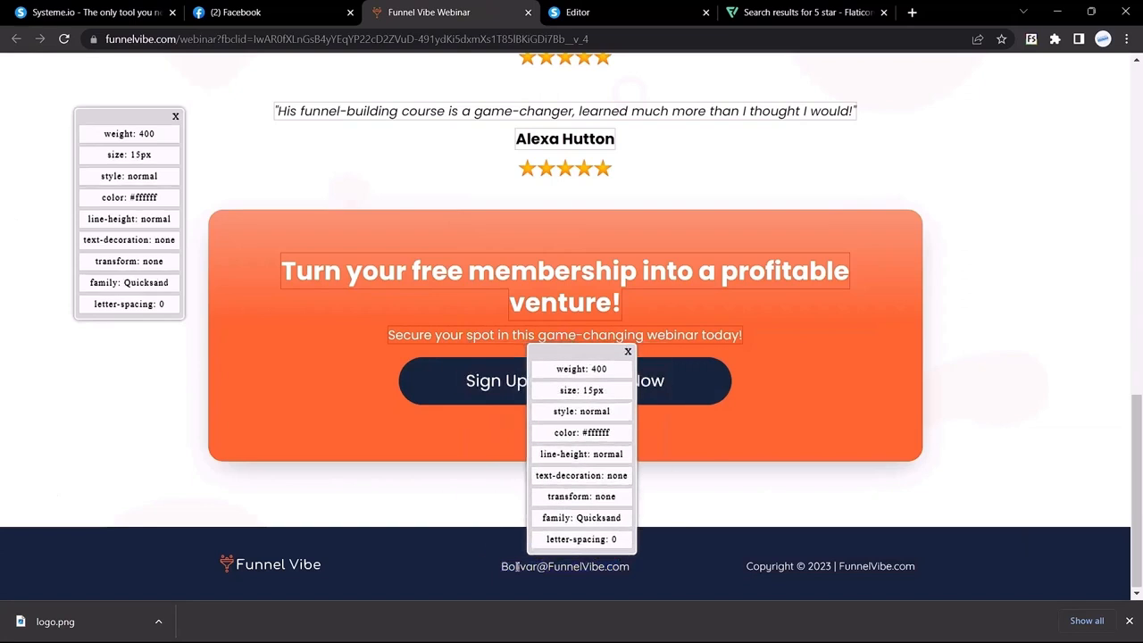
pyautogui.click(579, 13)
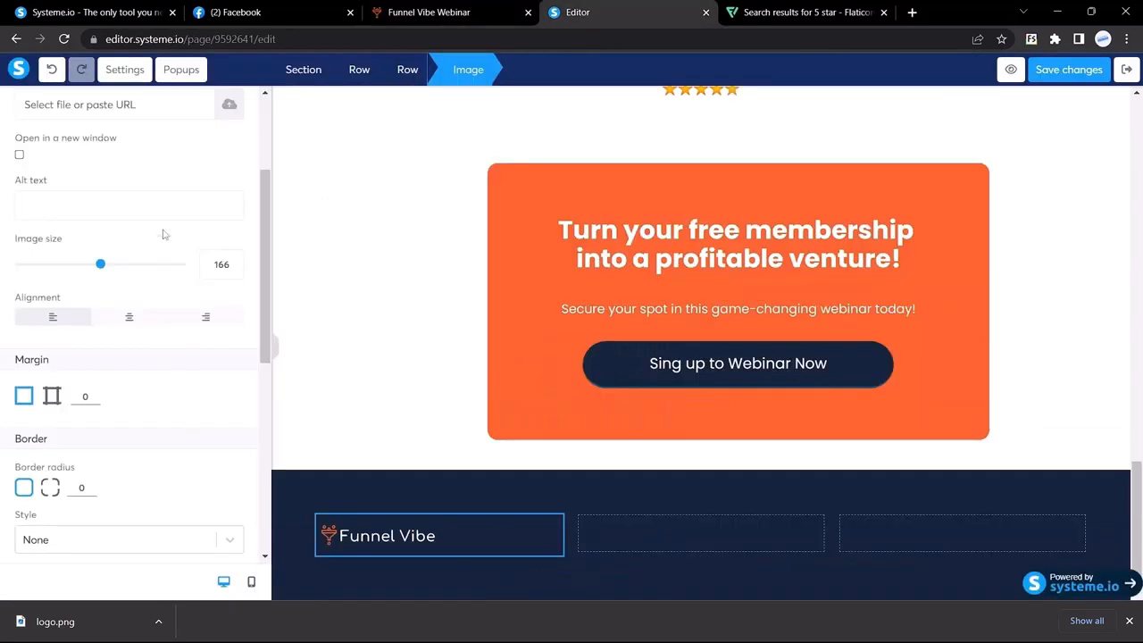
pyautogui.scroll(2, 156, 230)
pyautogui.click(23, 104)
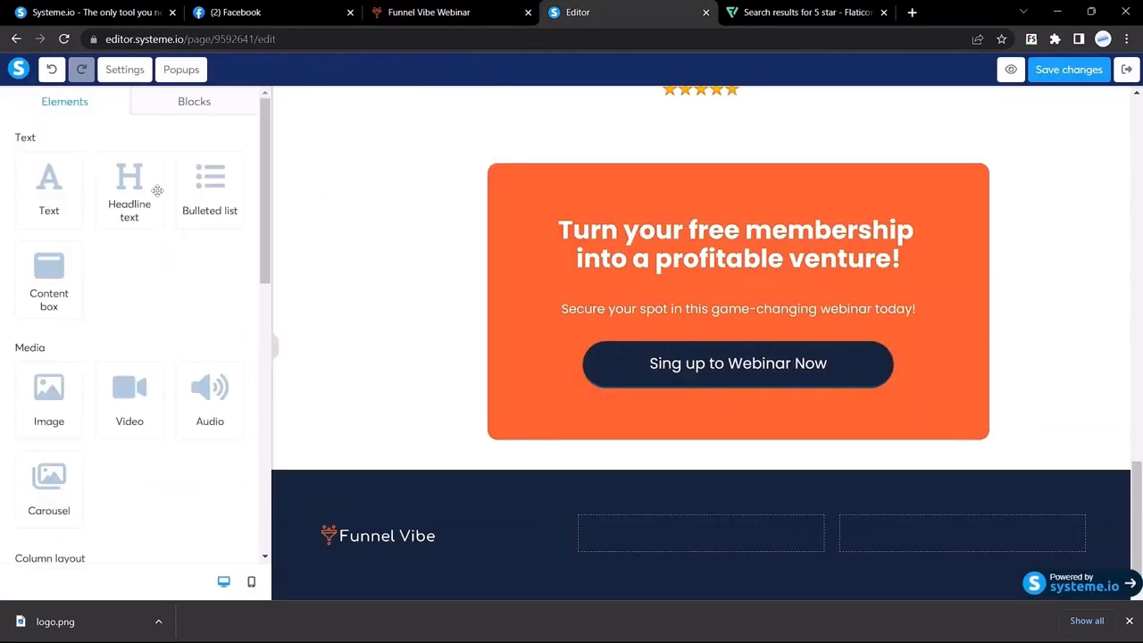
# Add a headline in the footer's middle column containing the contact e-mail in white
pyautogui.moveTo(158, 188); pyautogui.dragTo(674, 521)
pyautogui.doubleClick(695, 504)
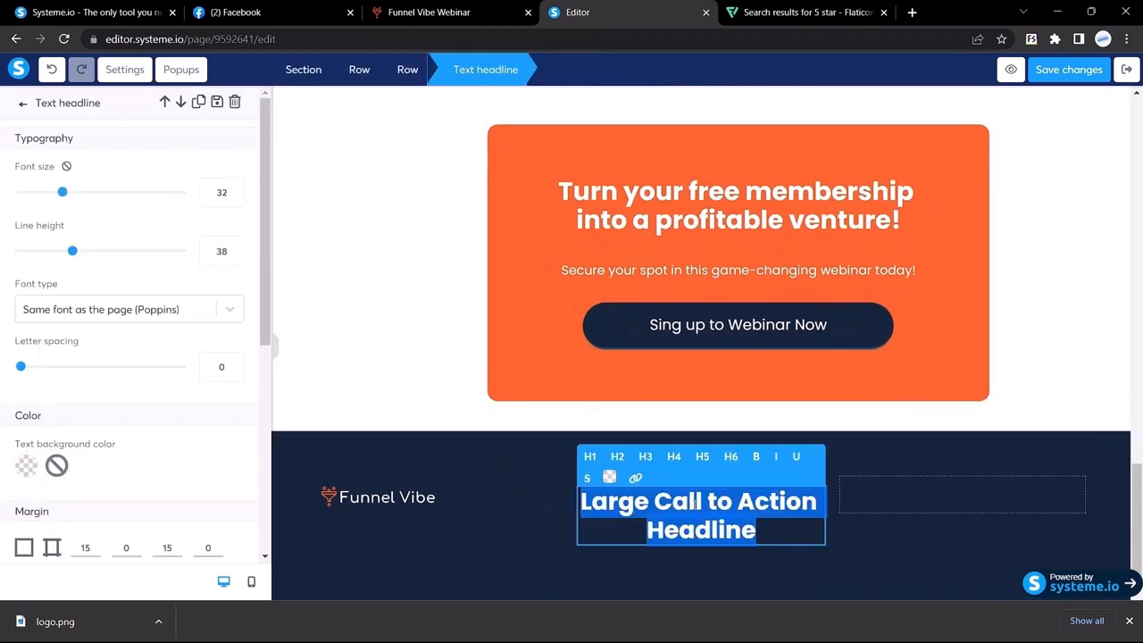
pyautogui.hotkey('ctrl', 'v')
pyautogui.hotkey('ctrl', 'a')
pyautogui.click(609, 476)
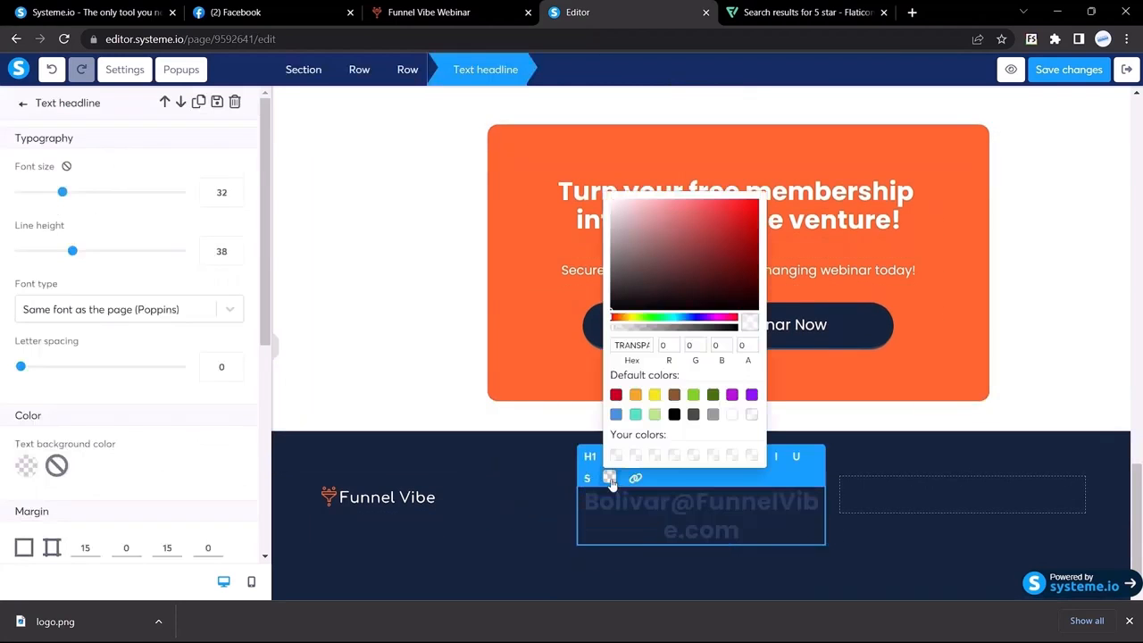
pyautogui.click(732, 413)
pyautogui.hotkey('ctrl', 'shift', 'Tab')
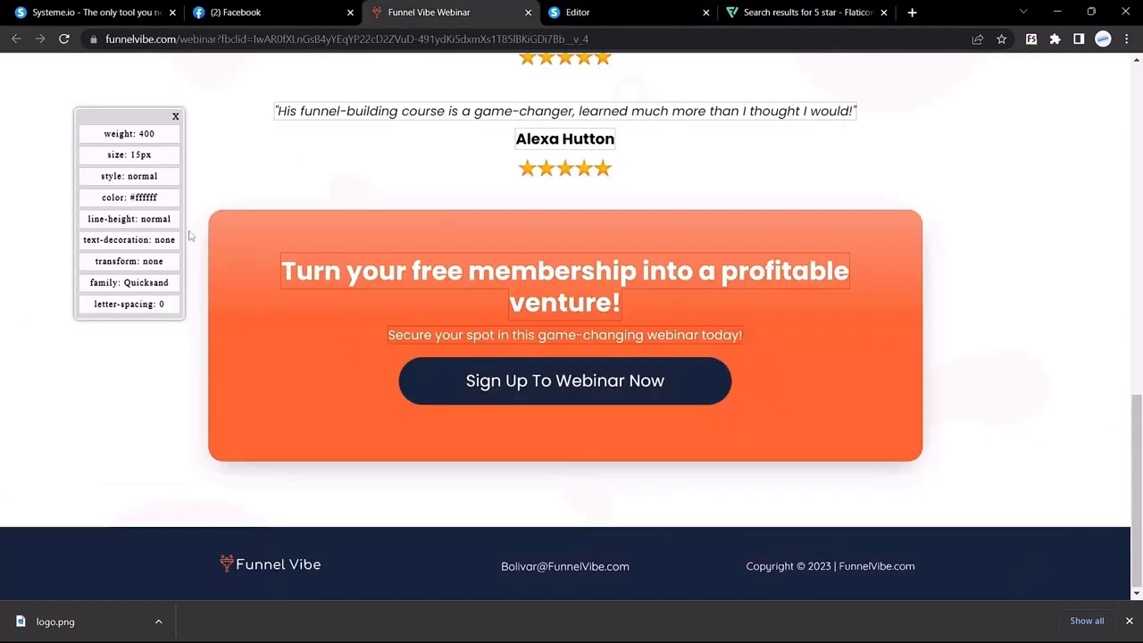
pyautogui.click(607, 11)
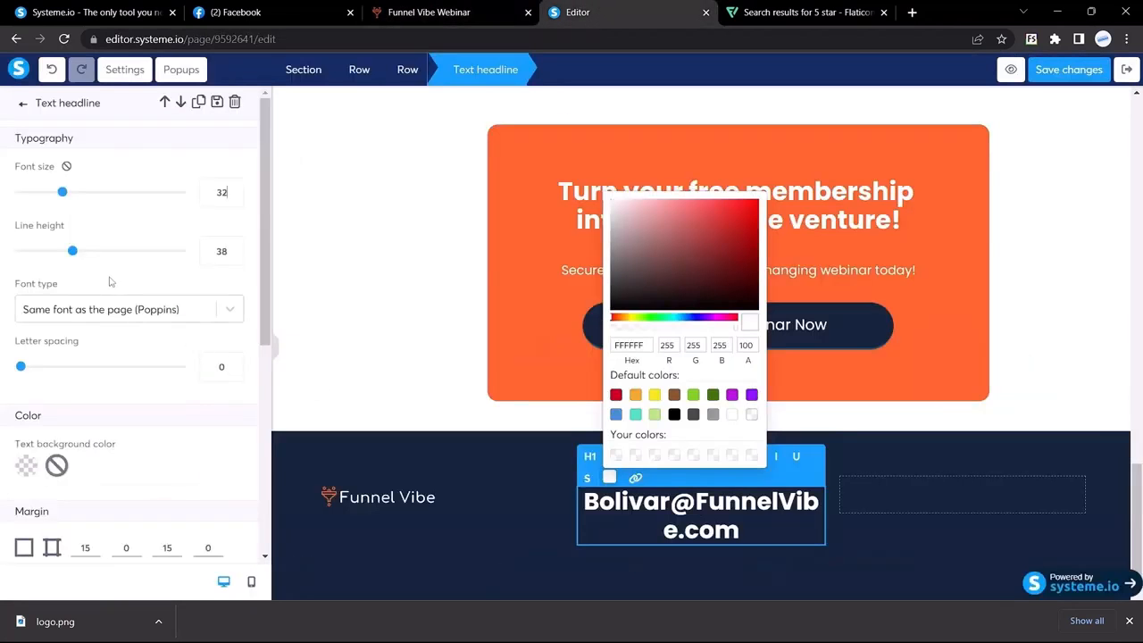
# Style the e-mail text as Google Fonts Poppins Regular, size 15, left-aligned
pyautogui.click(112, 309)
pyautogui.click(56, 396)
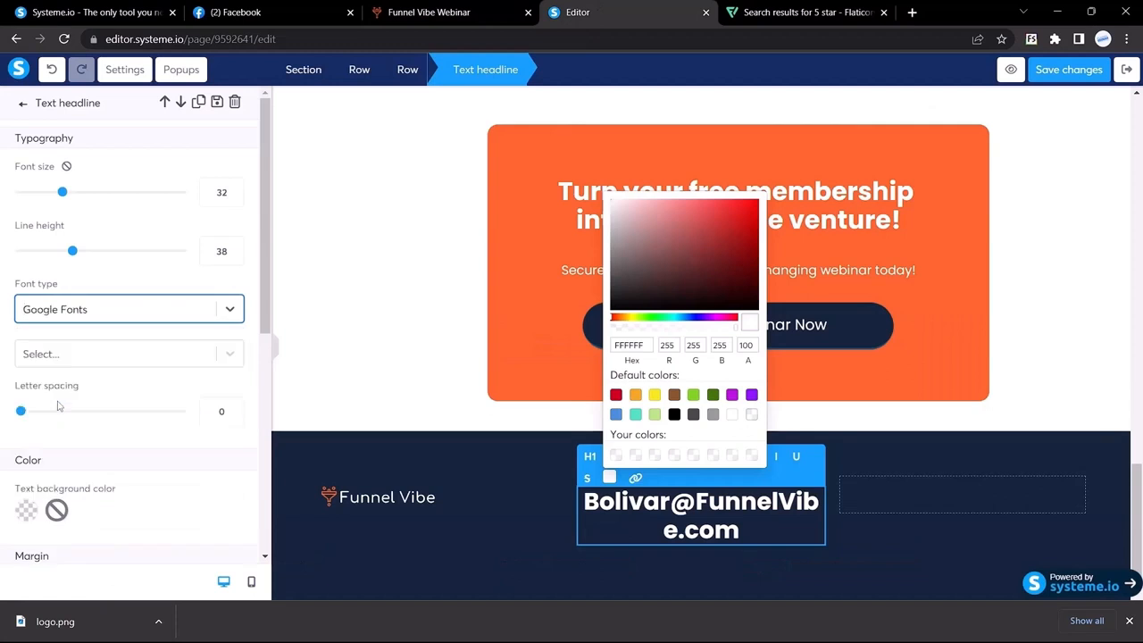
pyautogui.click(74, 356)
pyautogui.doubleClick(218, 196)
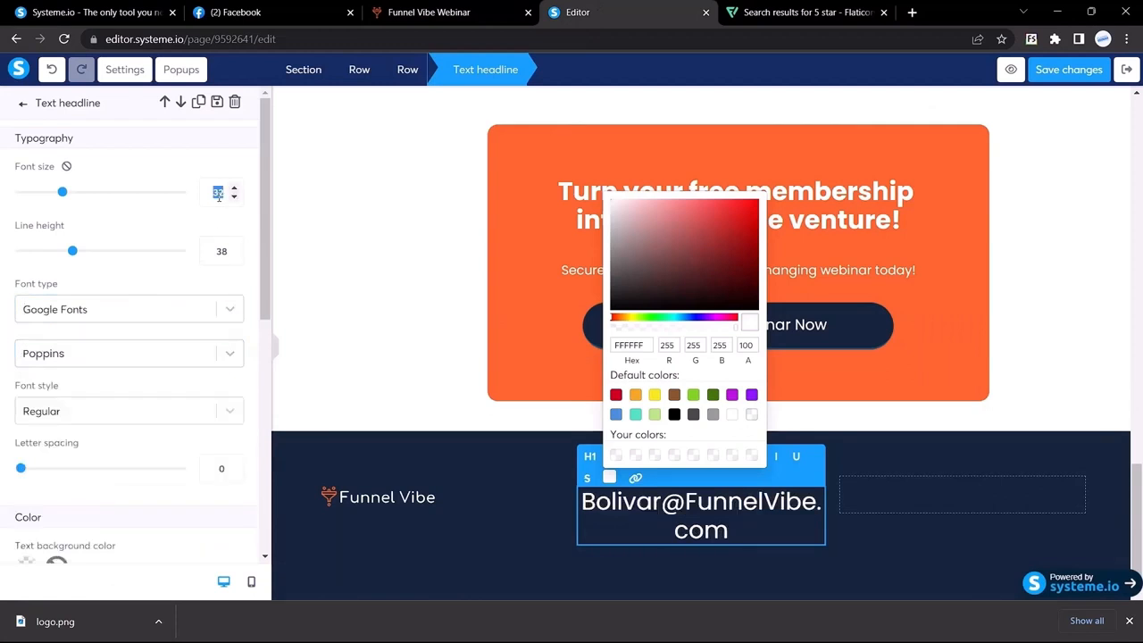
pyautogui.write('15')
pyautogui.scroll(-4, 174, 310)
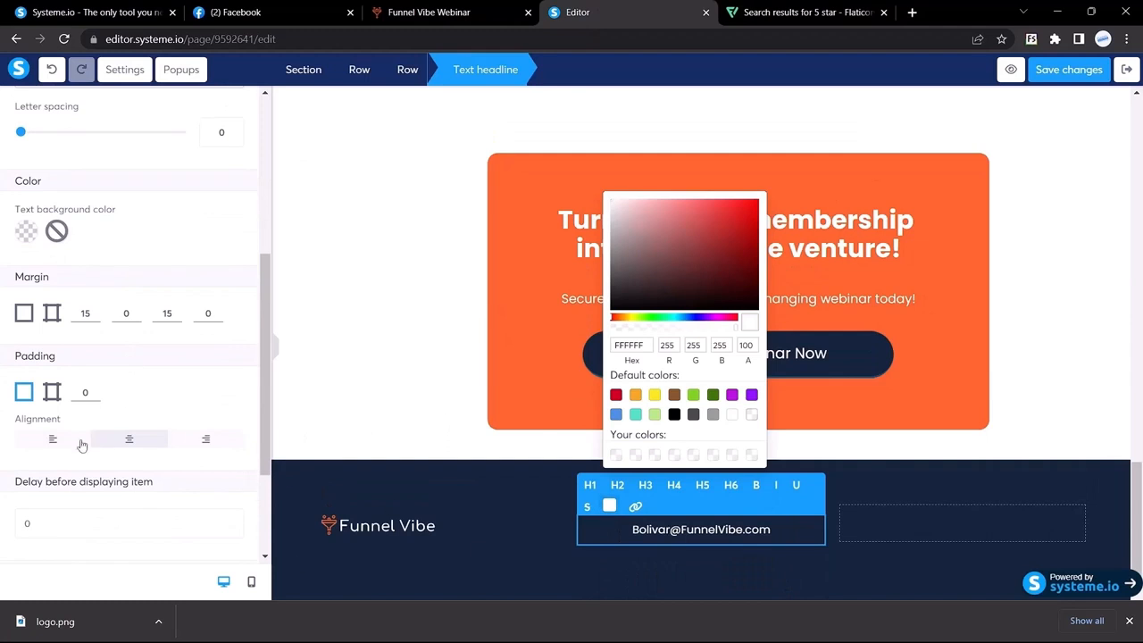
pyautogui.click(53, 438)
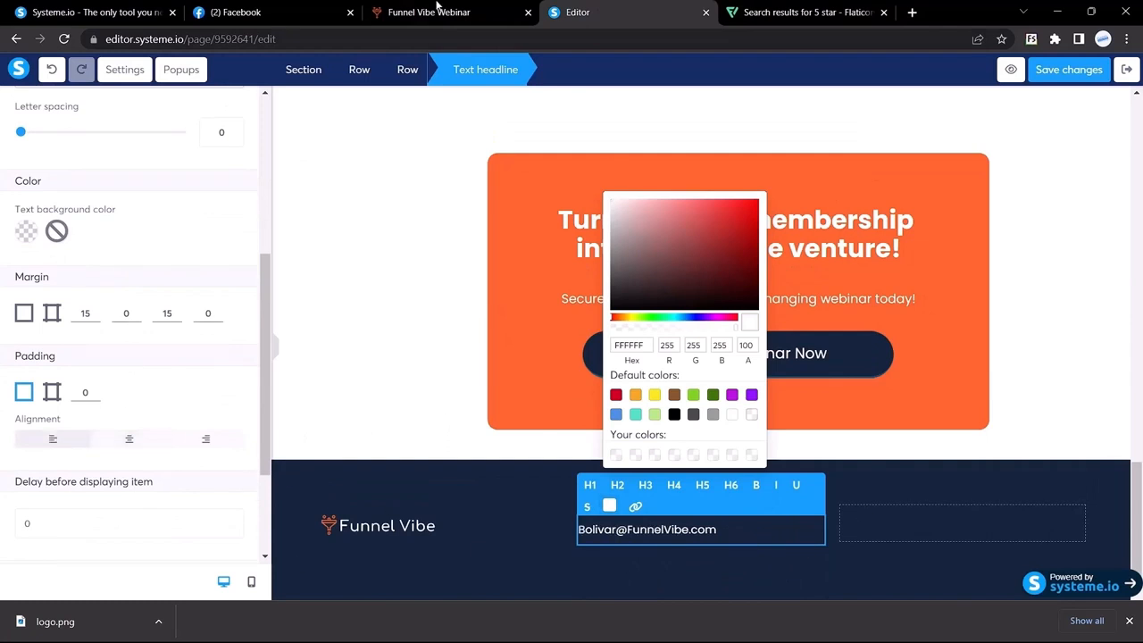
pyautogui.click(434, 11)
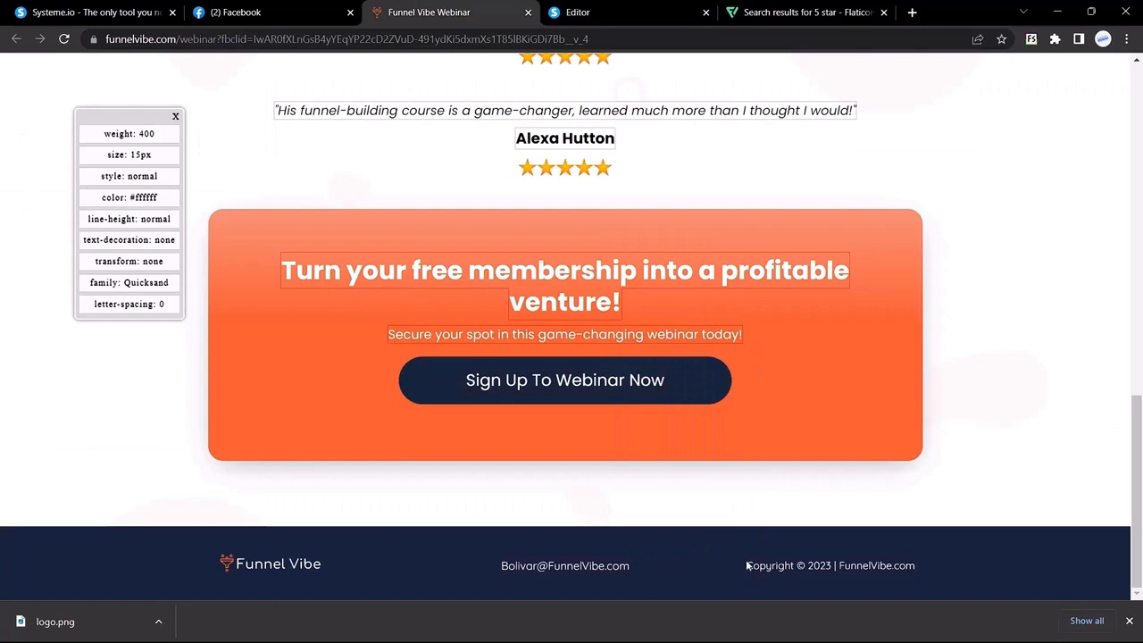
pyautogui.moveTo(747, 565); pyautogui.dragTo(919, 565)
pyautogui.click(779, 559)
pyautogui.click(590, 12)
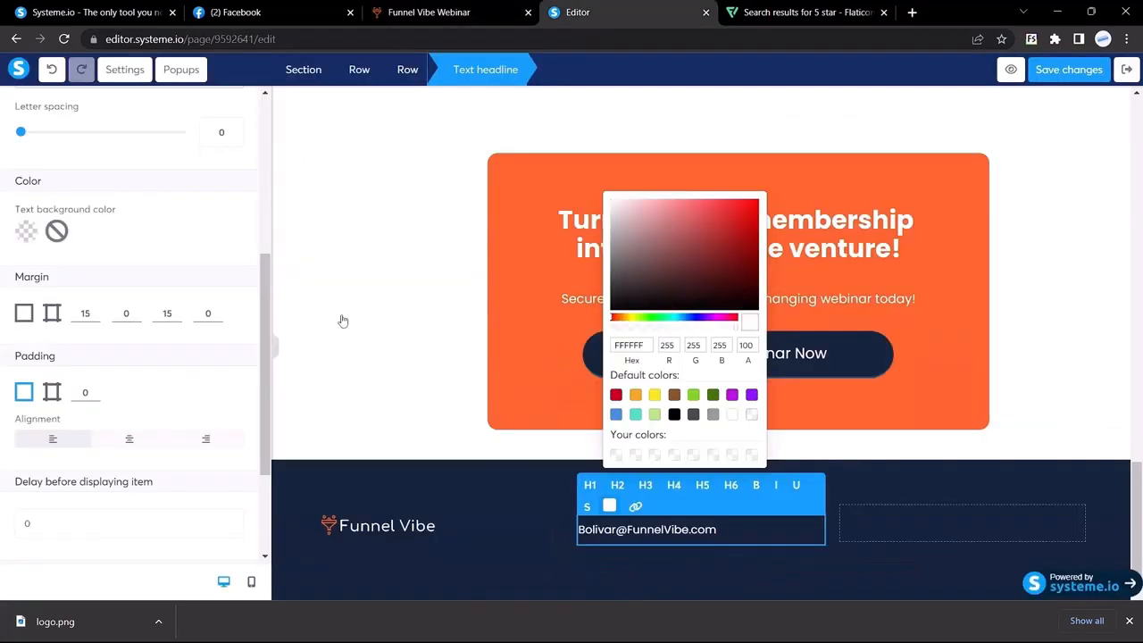
pyautogui.rightClick(771, 528)
pyautogui.click(567, 481)
pyautogui.click(567, 481)
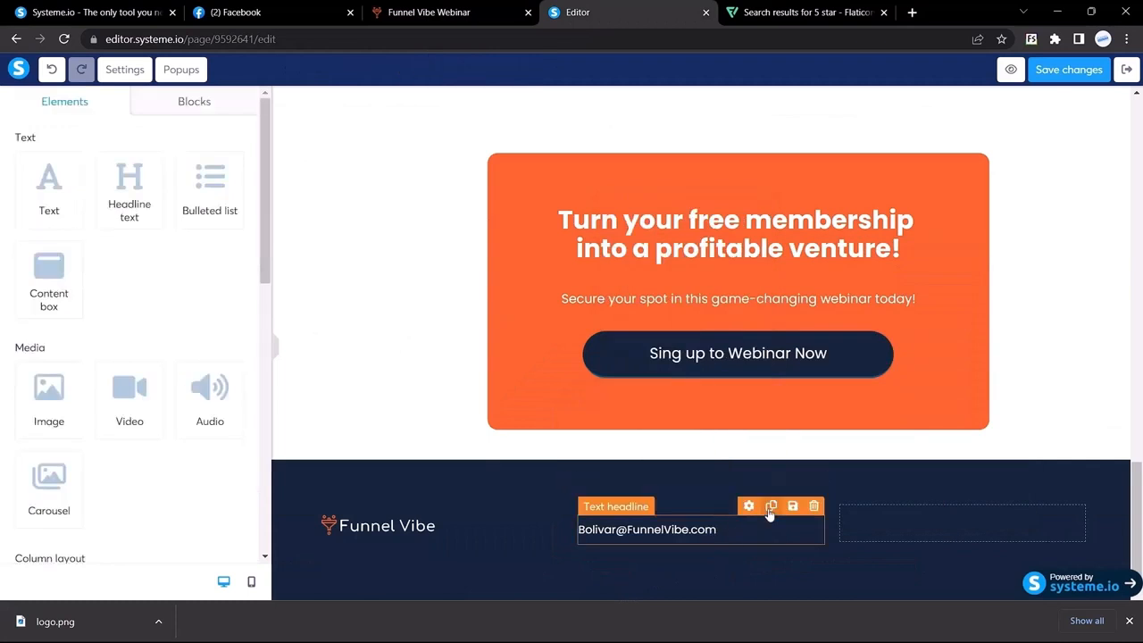
# Copy the e-mail headline into the right column as 'Copyright © 2023 | FunnelVibe.com' at size 14
pyautogui.click(770, 507)
pyautogui.moveTo(676, 584); pyautogui.dragTo(875, 533)
pyautogui.doubleClick(911, 531)
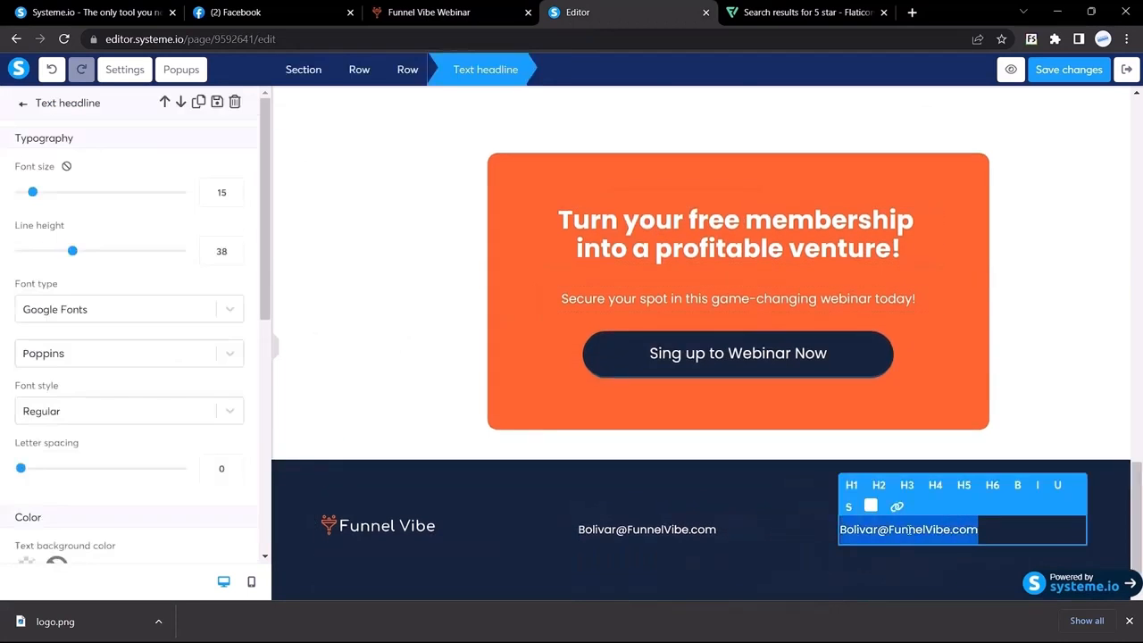
pyautogui.write('Copyright ©2023 | FunnelVibe.com')
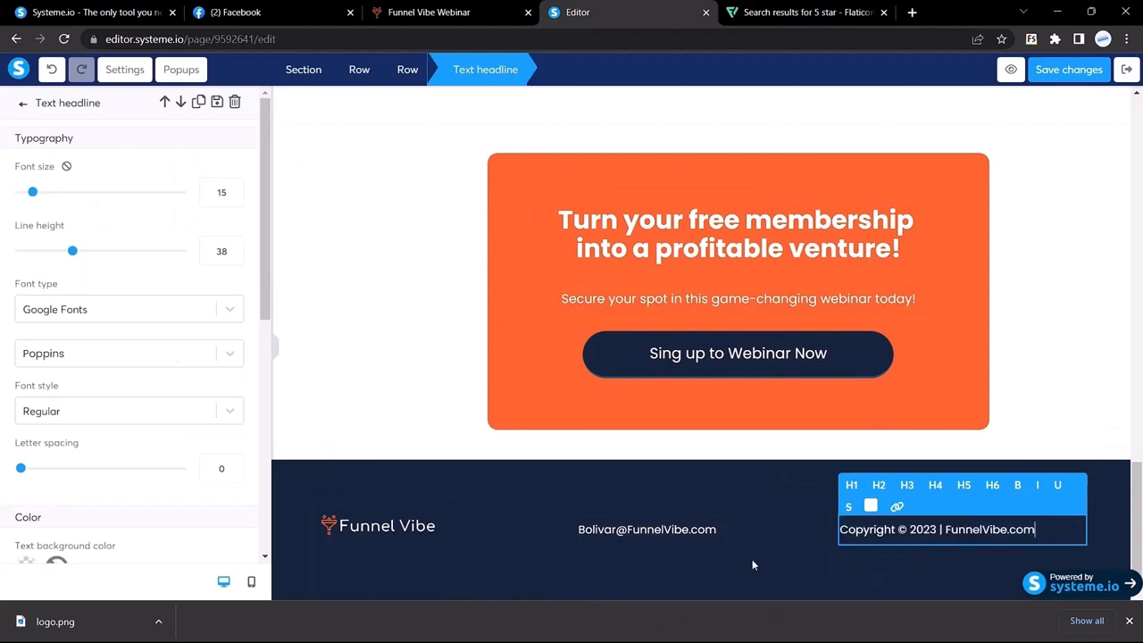
pyautogui.click(235, 197)
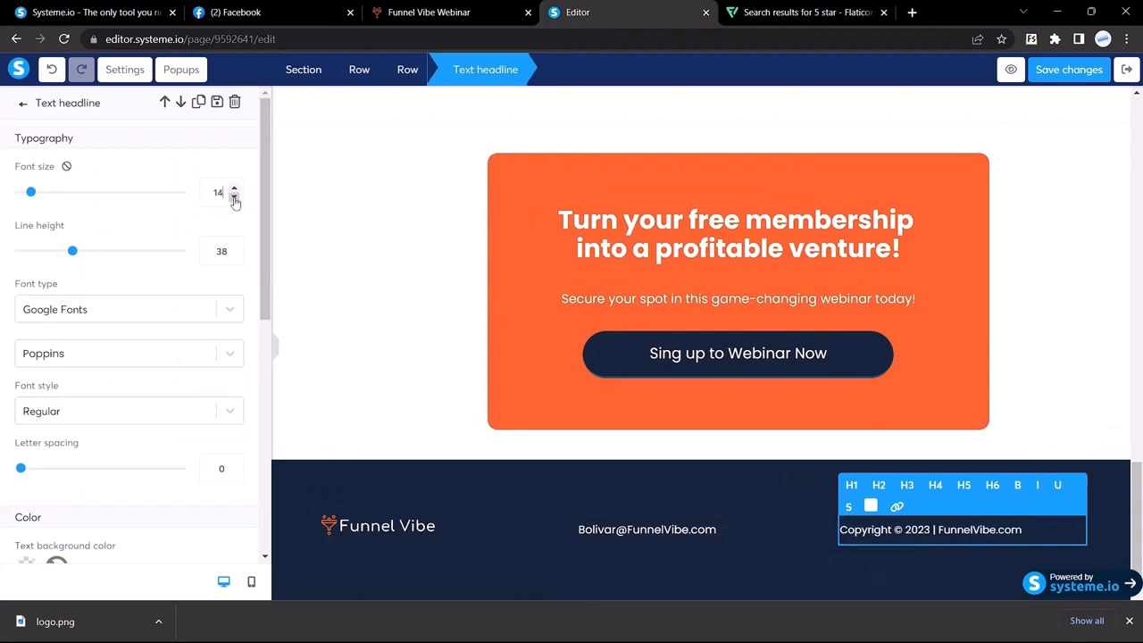
pyautogui.click(278, 351)
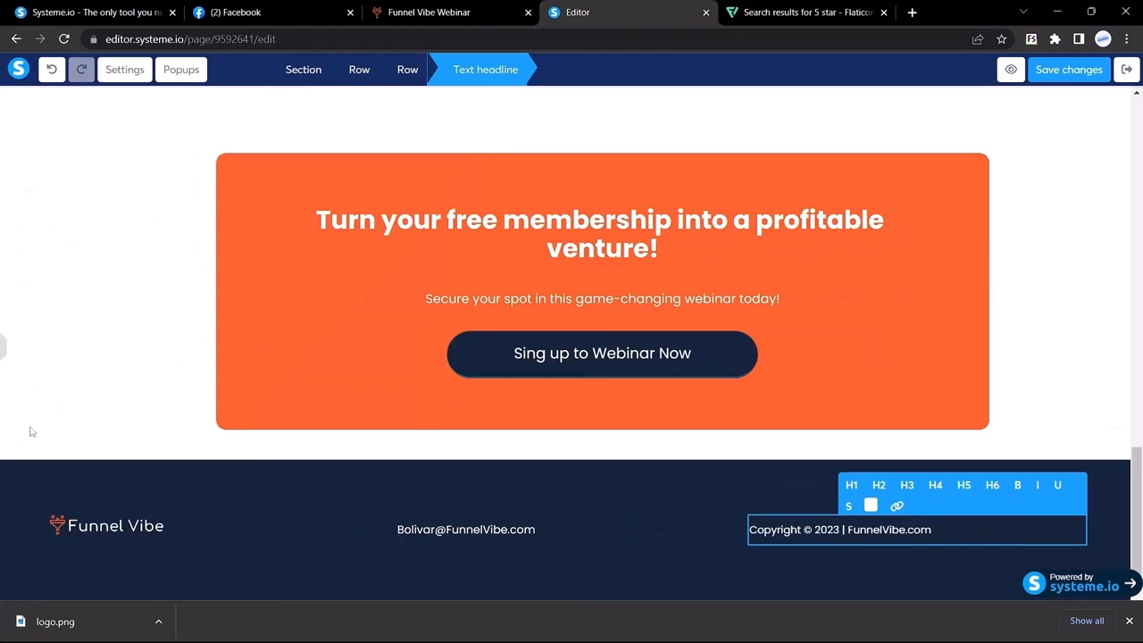
pyautogui.click(460, 12)
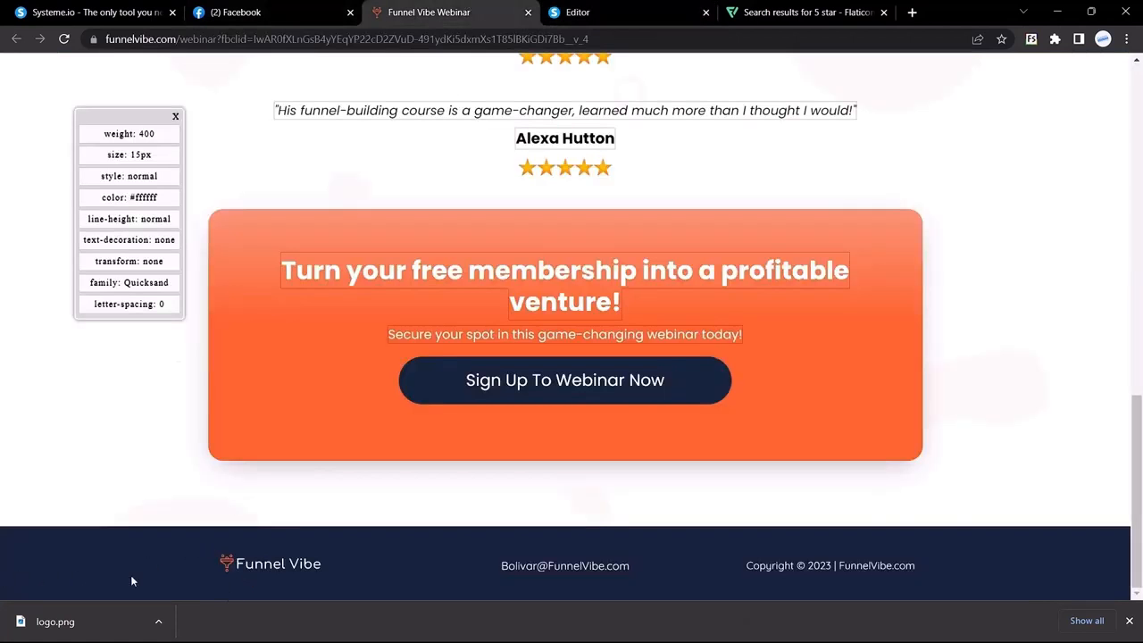
pyautogui.click(589, 12)
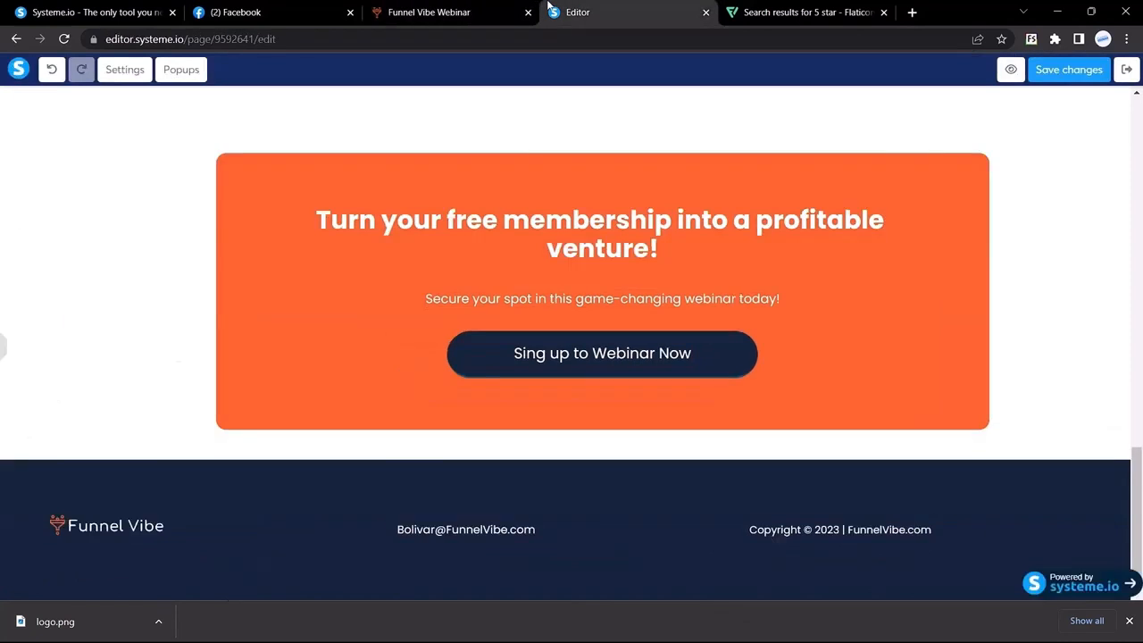
pyautogui.click(4, 360)
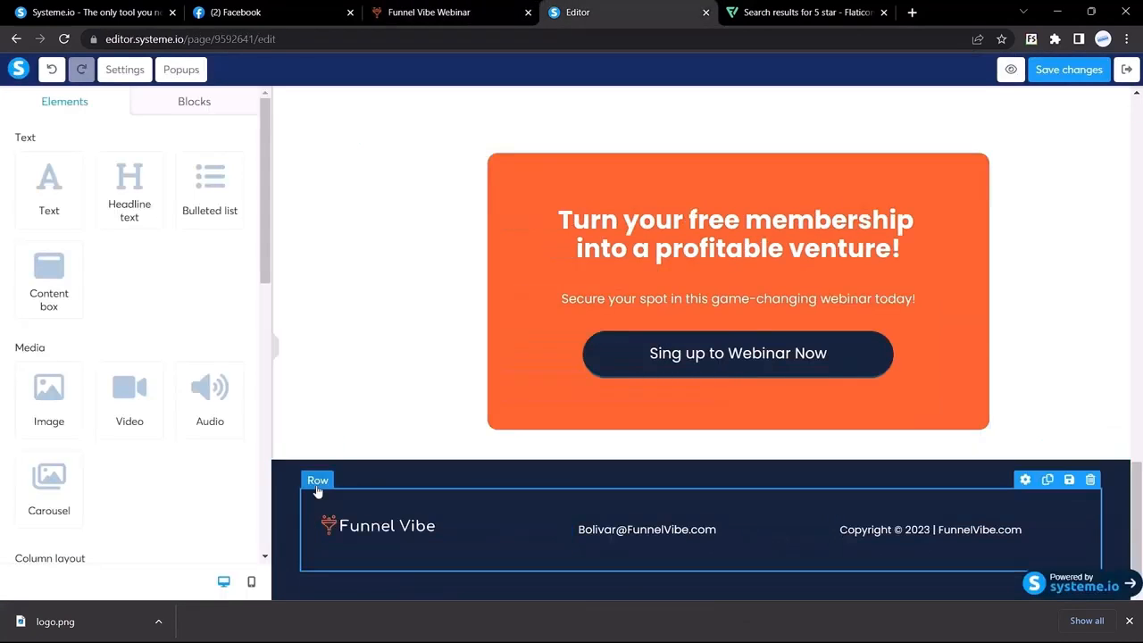
# Set the footer row's left and right margins to 200 each
pyautogui.click(319, 482)
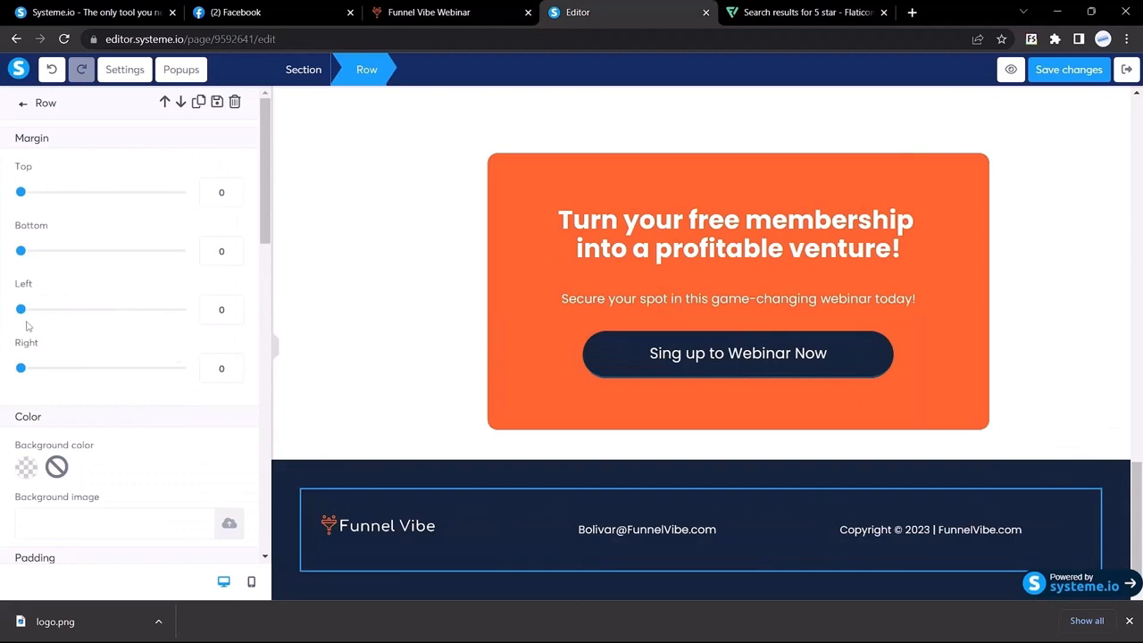
pyautogui.click(220, 309)
pyautogui.write('2')
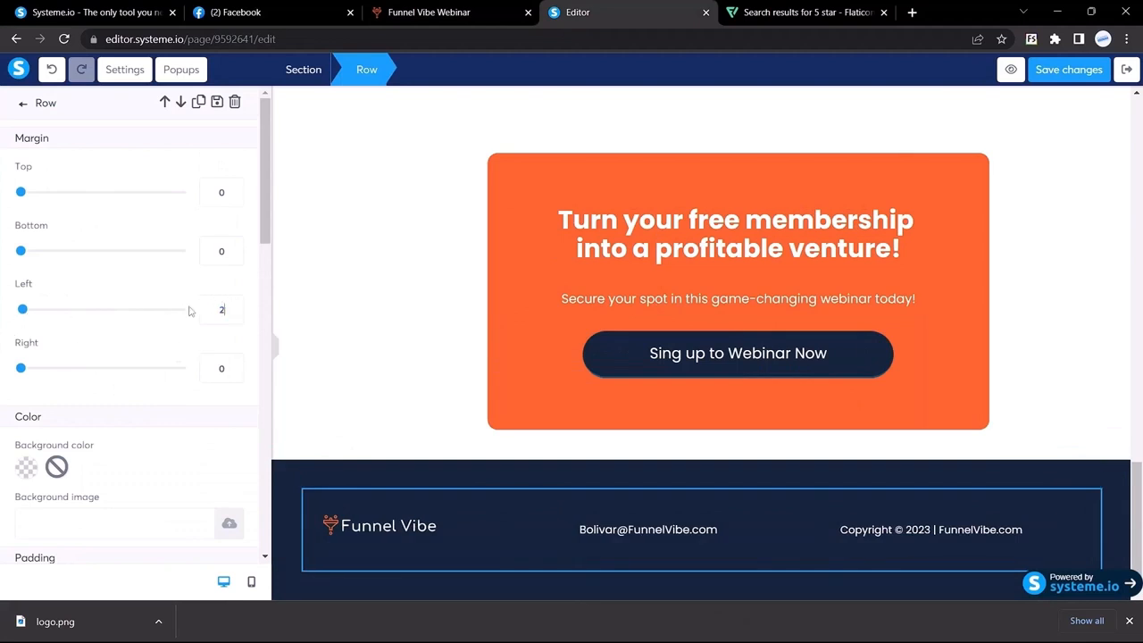
pyautogui.write('50')
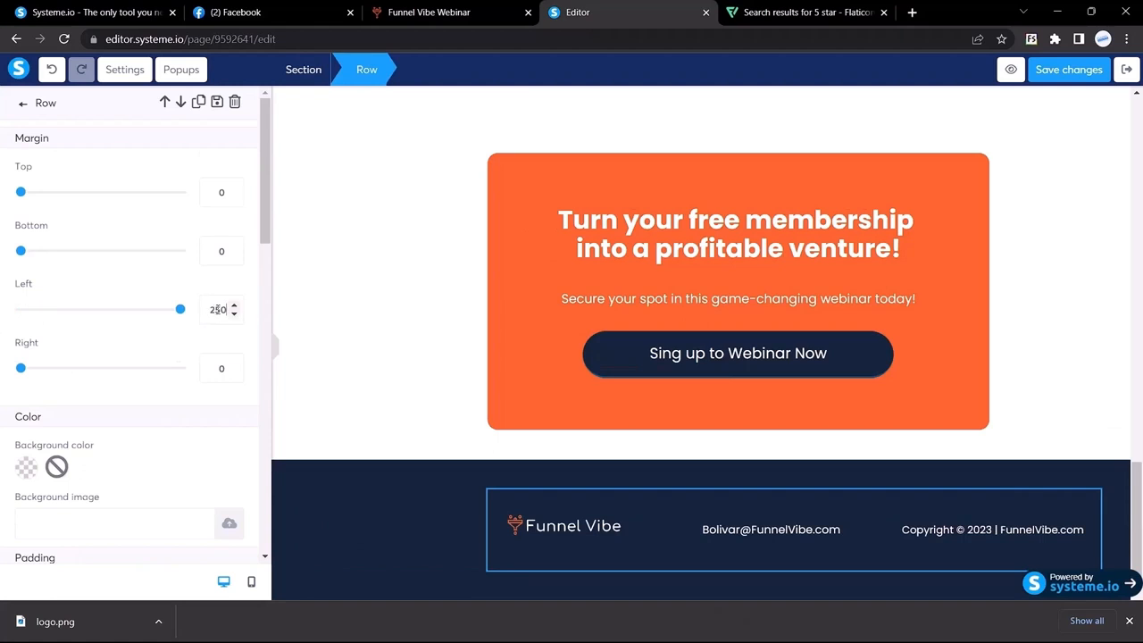
pyautogui.doubleClick(220, 309)
pyautogui.write('200')
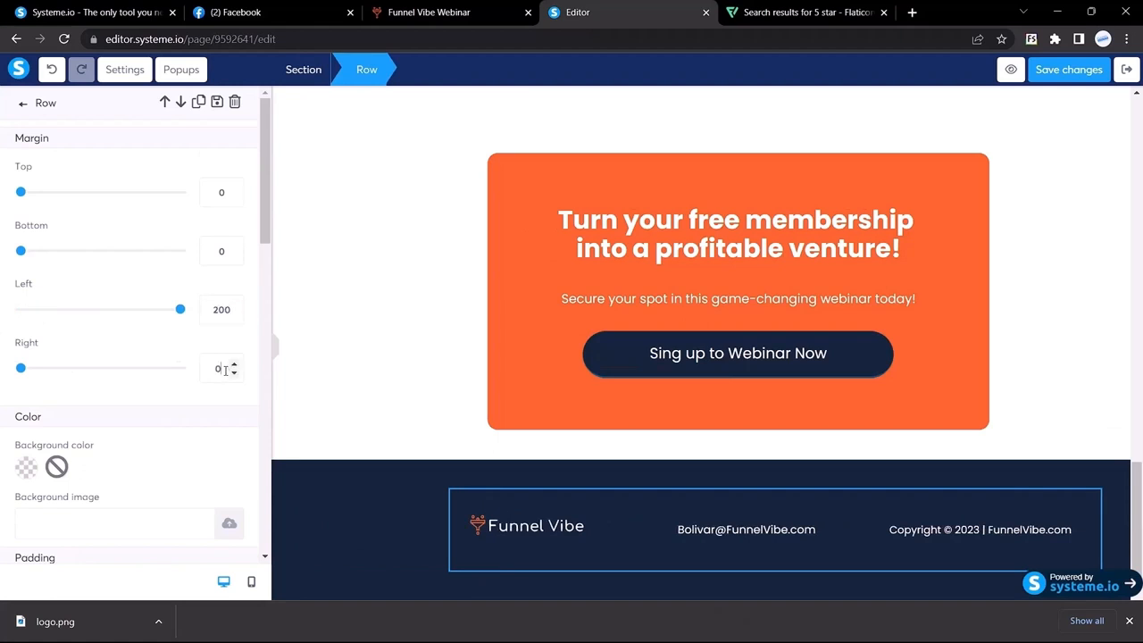
pyautogui.write('200')
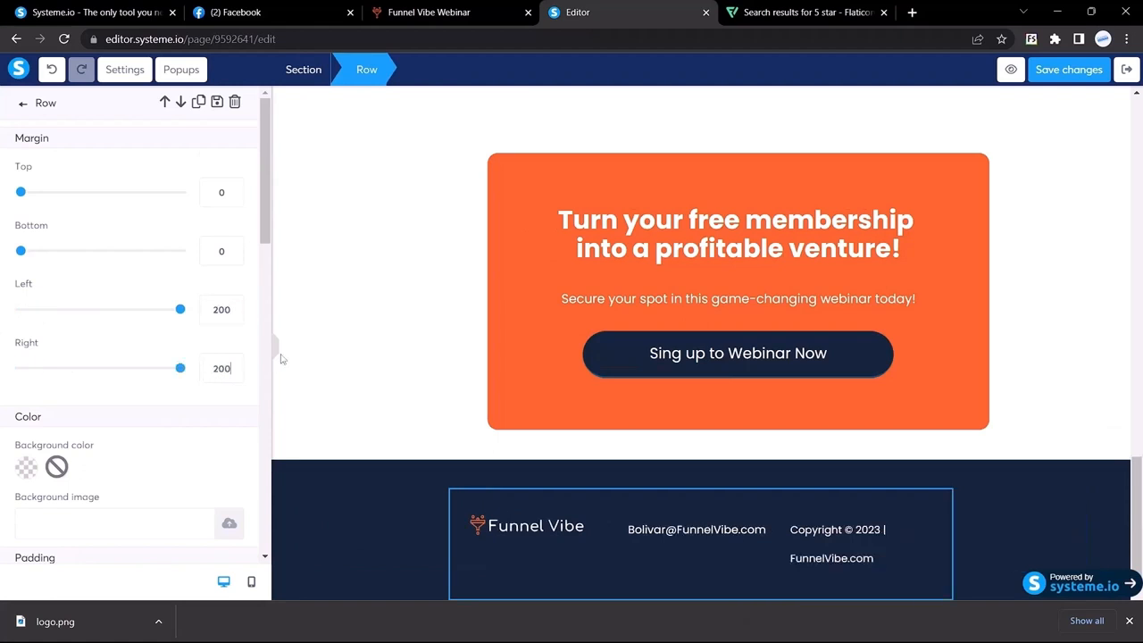
pyautogui.click(273, 354)
pyautogui.click(174, 453)
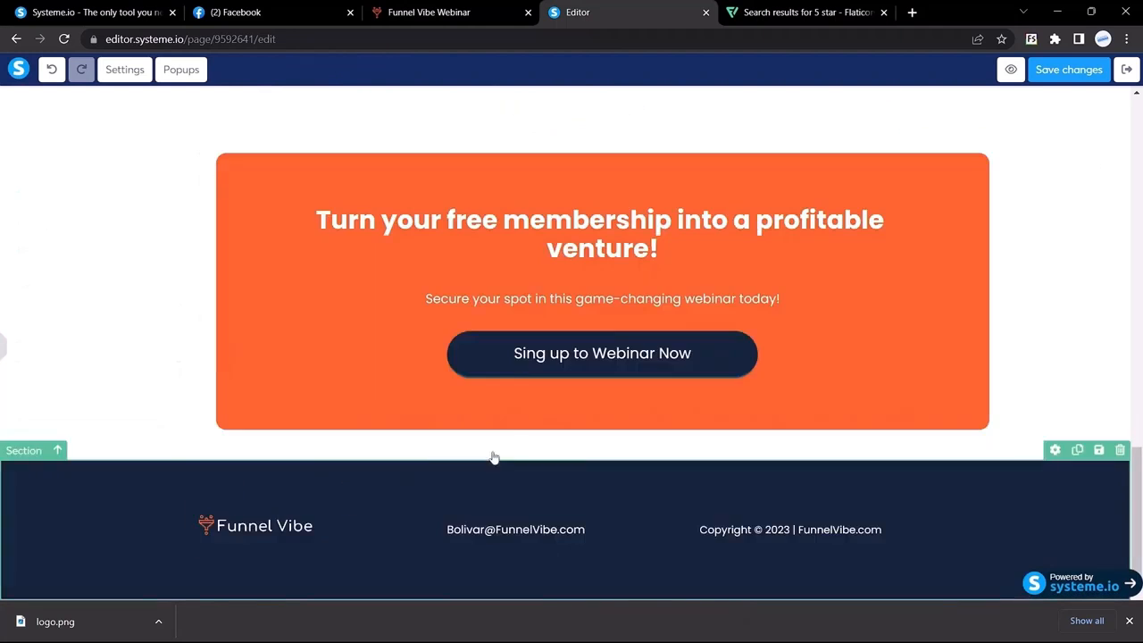
pyautogui.scroll(15, 519, 455)
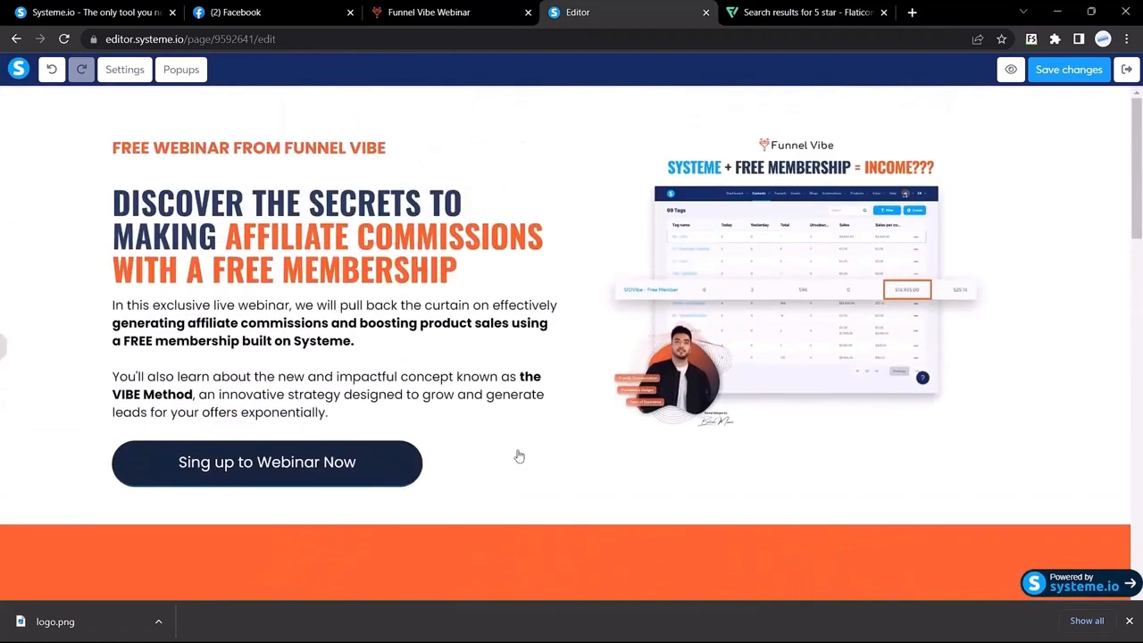
# Clear the downloads bar and add a new popup to the webinar page
pyautogui.click(1129, 619)
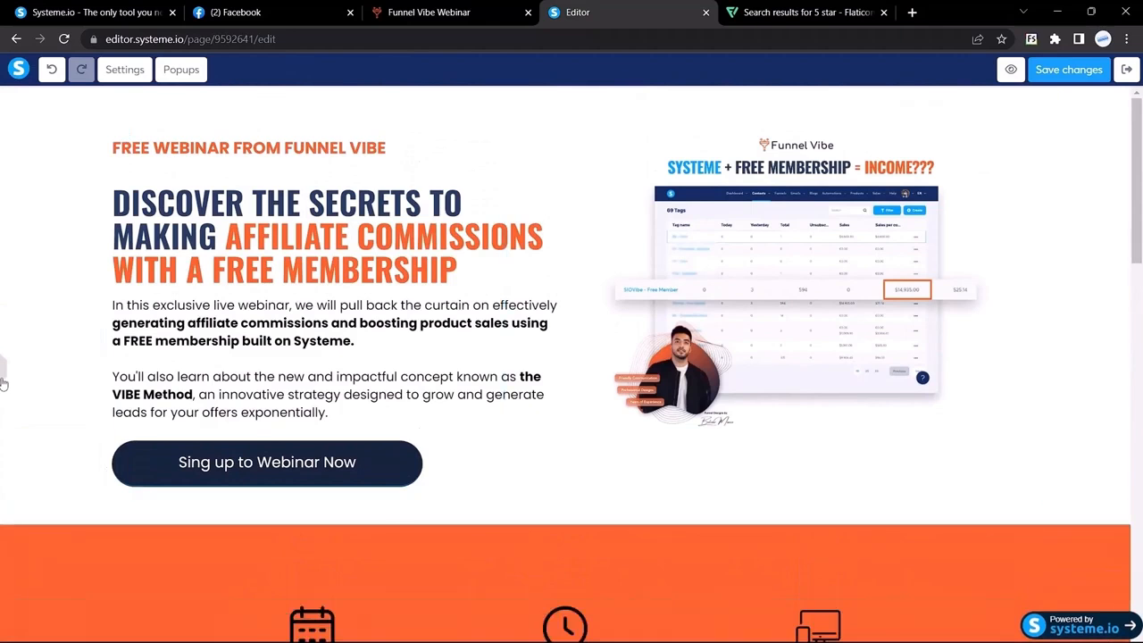
pyautogui.click(3, 382)
pyautogui.scroll(-16, 548, 273)
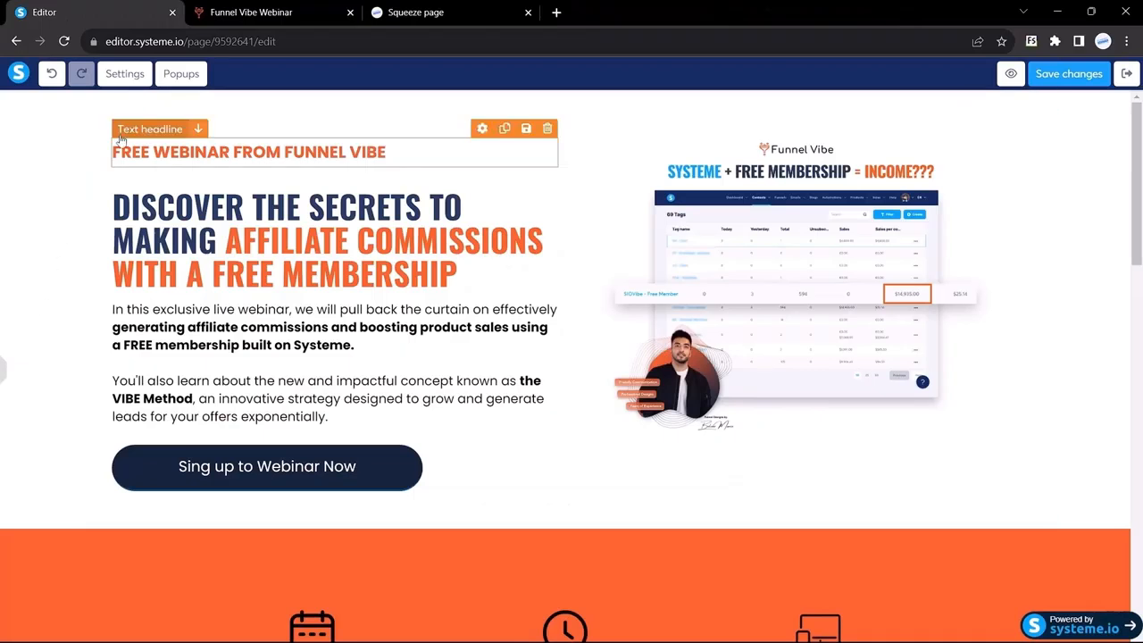
pyautogui.click(182, 76)
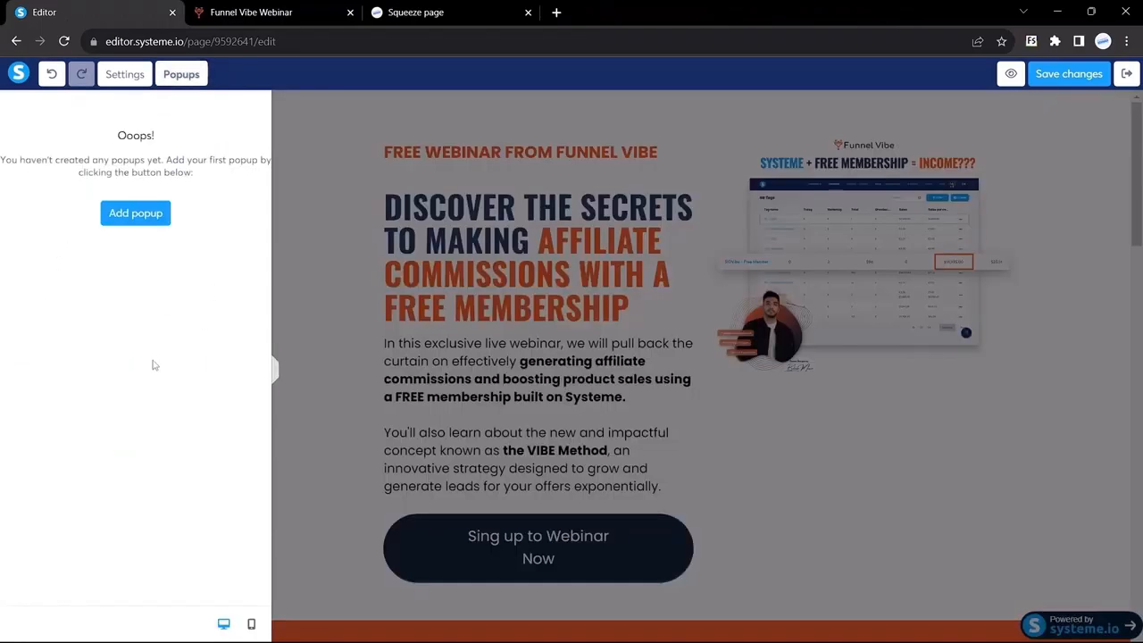
pyautogui.click(135, 213)
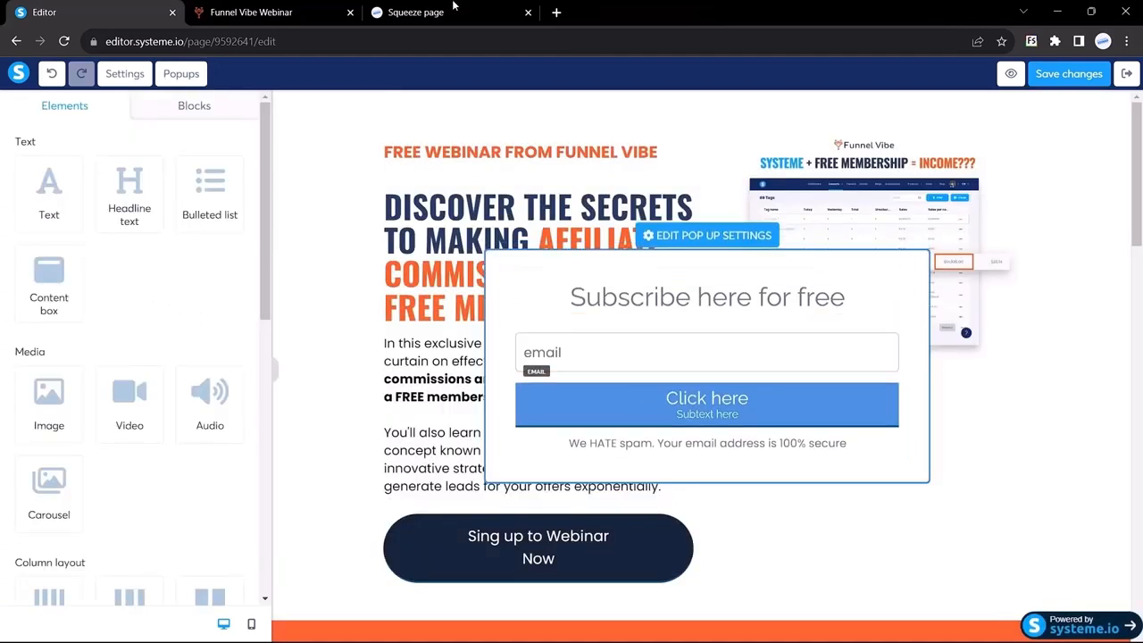
# Delete the popup's 'Subscribe here for free' heading and drop a headline element in
pyautogui.click(259, 12)
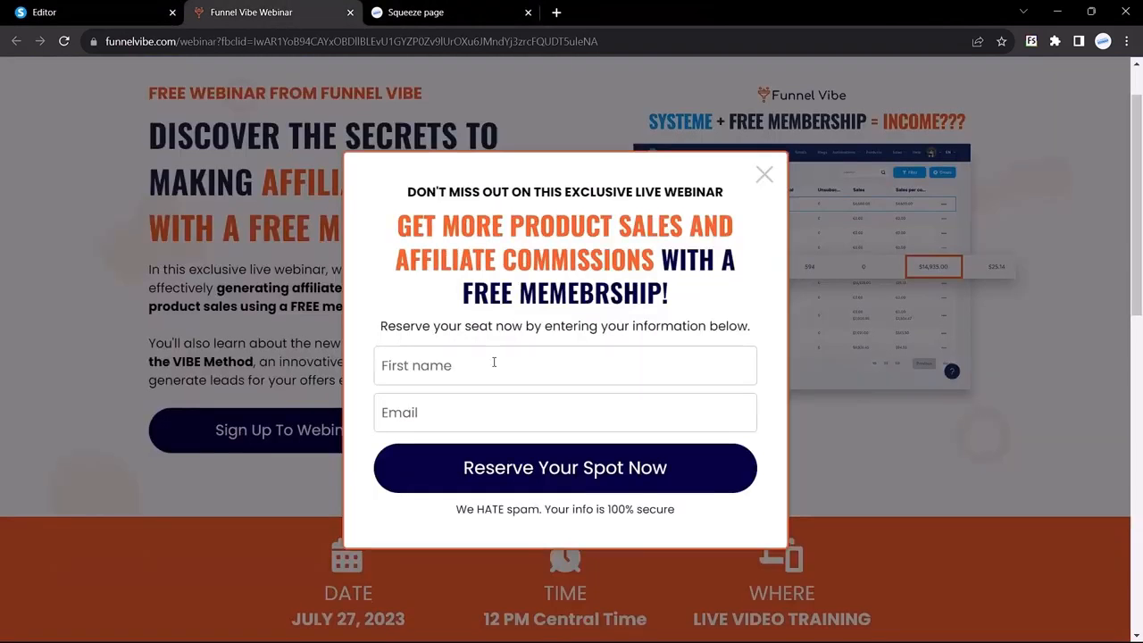
pyautogui.moveTo(407, 191); pyautogui.dragTo(725, 193)
pyautogui.hotkey('ctrl', 'c')
pyautogui.click(13, 9)
pyautogui.click(651, 299)
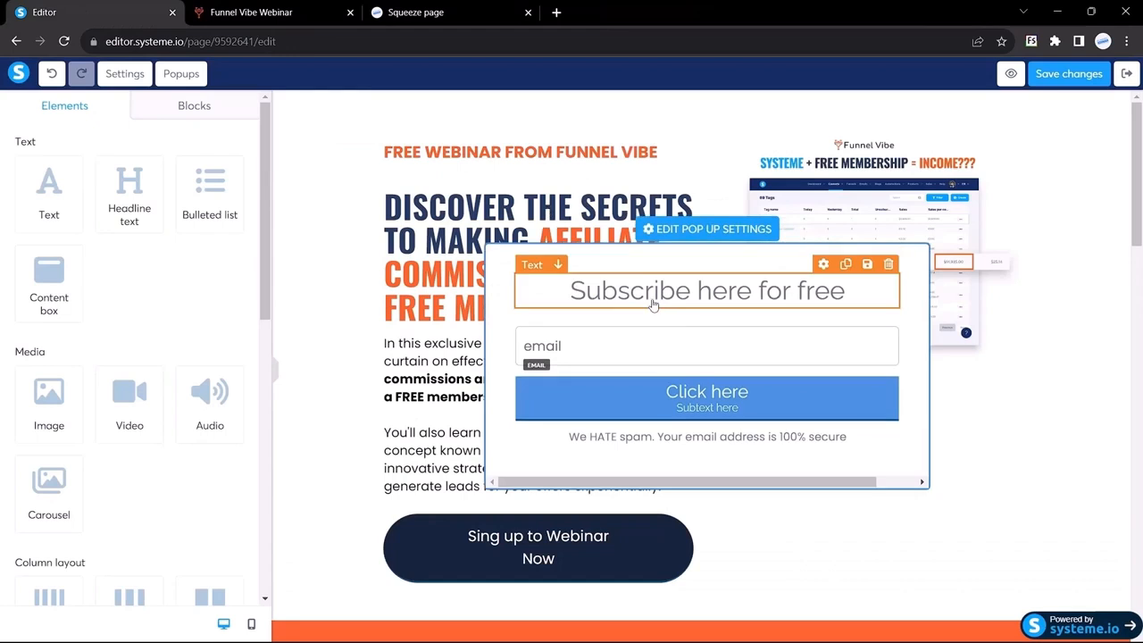
pyautogui.click(887, 266)
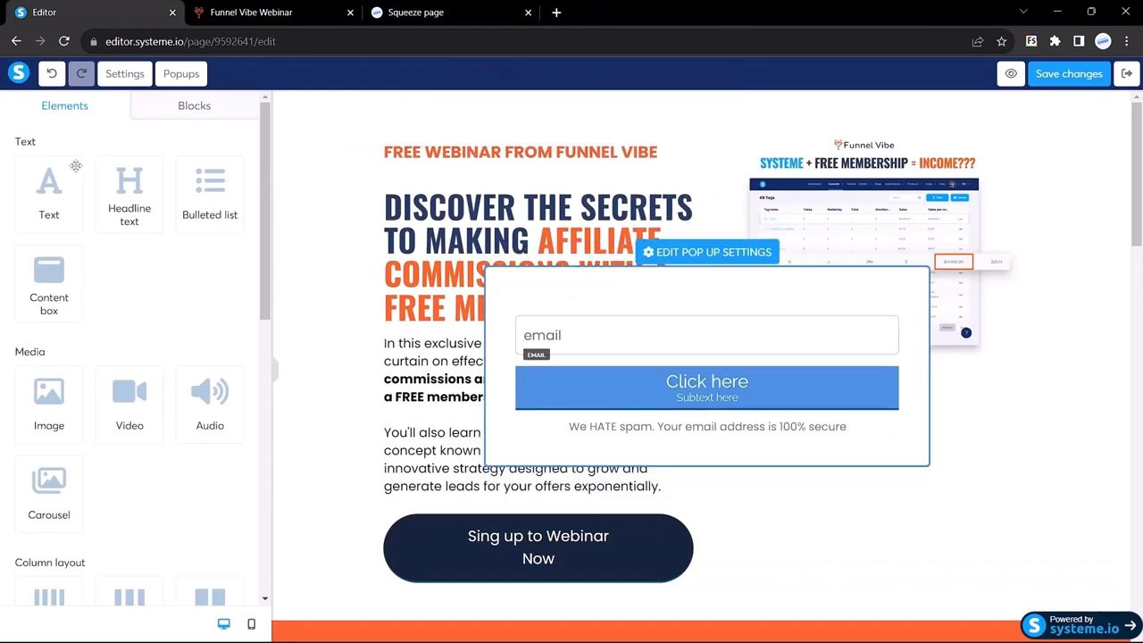
pyautogui.moveTo(126, 207); pyautogui.dragTo(645, 293)
# Paste 'DON'T MISS OUT ON THIS EXCLUSIVE LIVE WEBINAR' into the headline in Google Fonts Poppins
pyautogui.tripleClick(645, 291)
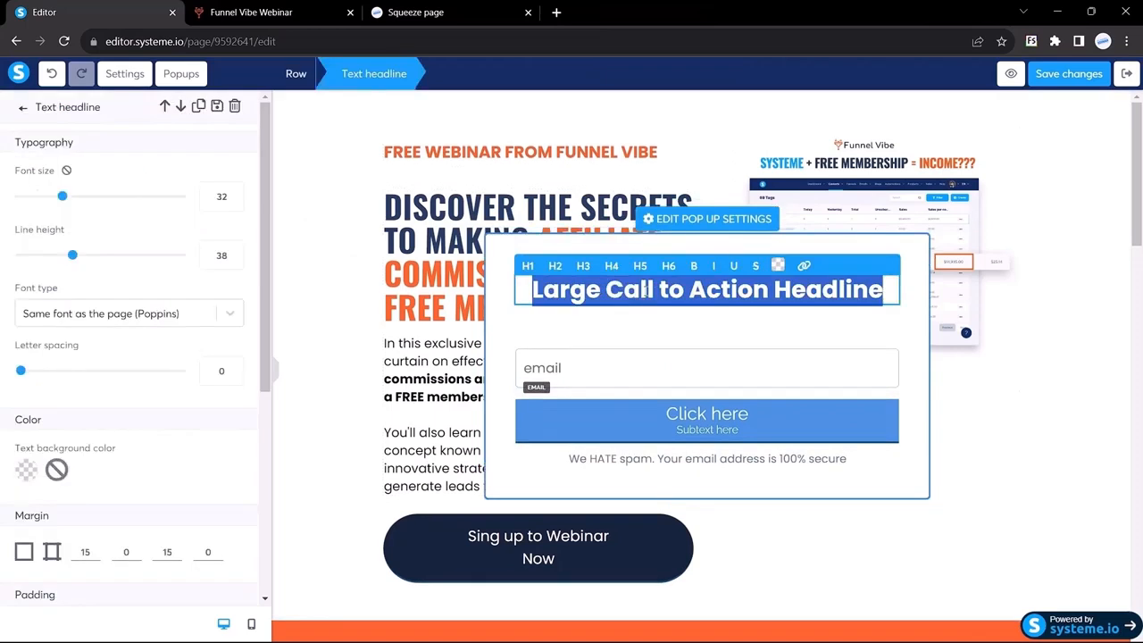
pyautogui.hotkey('ctrl', 'v')
pyautogui.doubleClick(218, 197)
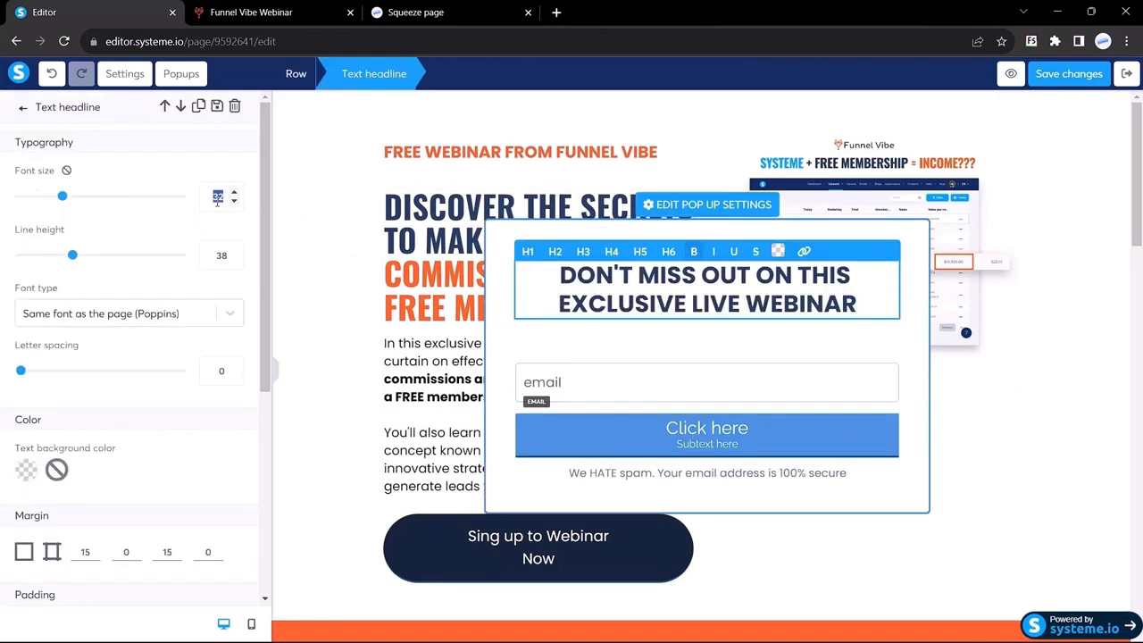
pyautogui.write('20')
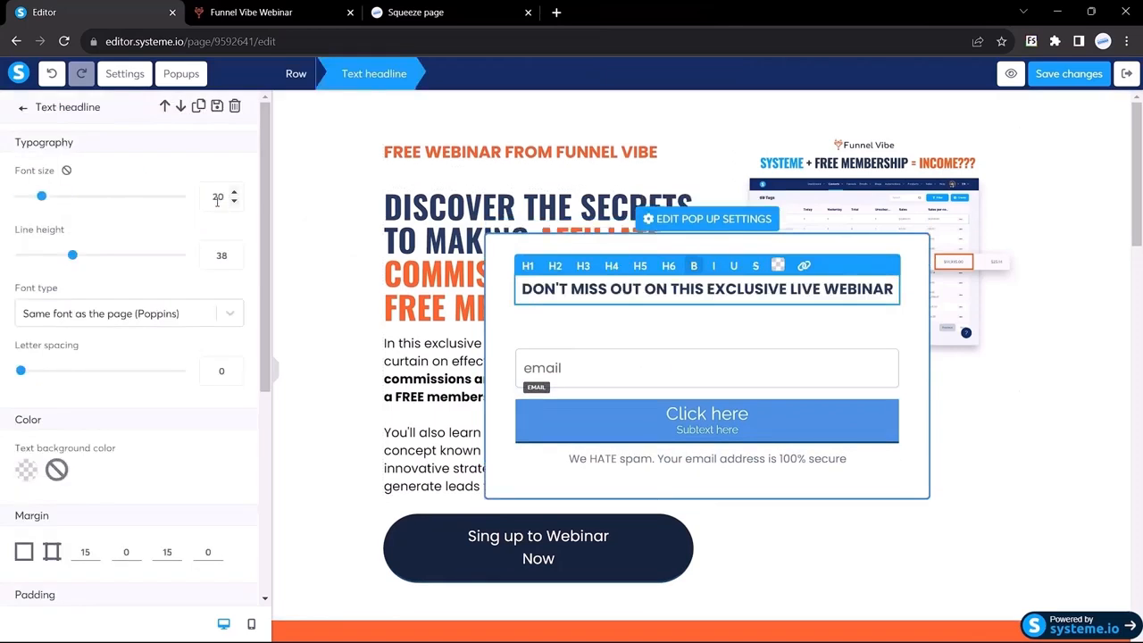
pyautogui.click(84, 320)
pyautogui.click(79, 398)
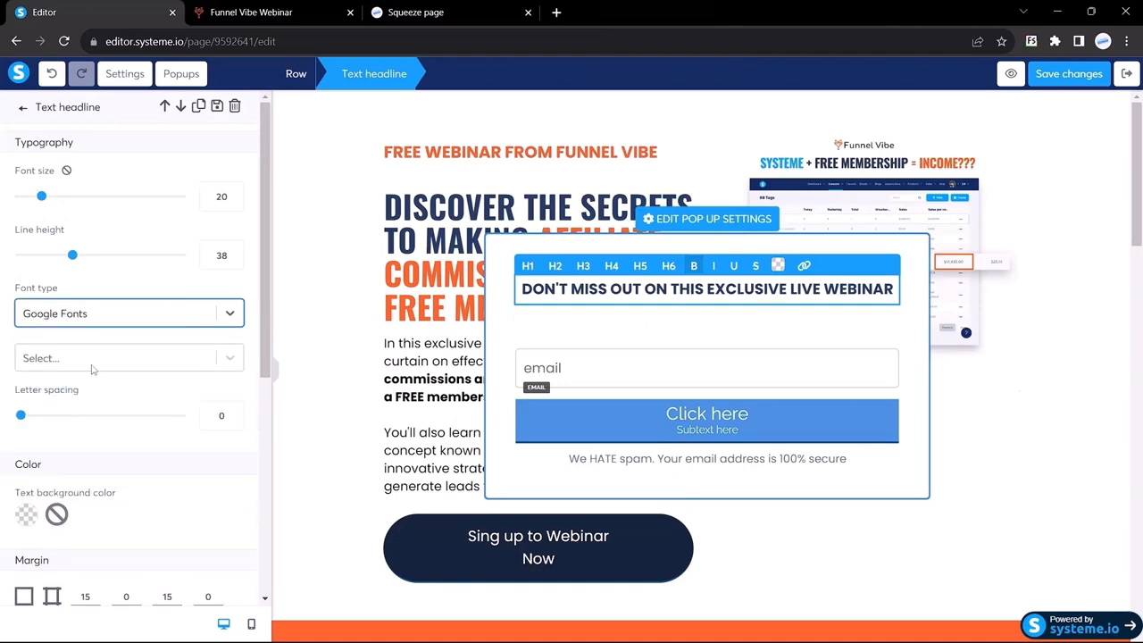
pyautogui.click(92, 362)
pyautogui.write('pop')
pyautogui.press('Return')
# Check the reference headline's font details and set the headline size to 17
pyautogui.rightClick(396, 204)
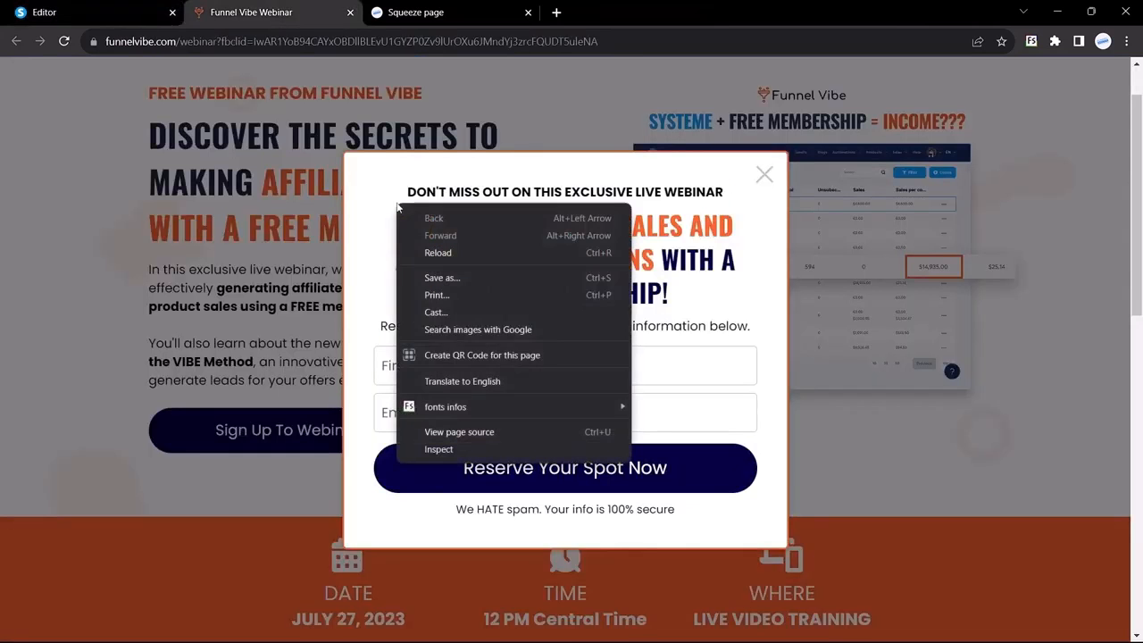
pyautogui.moveTo(447, 406)
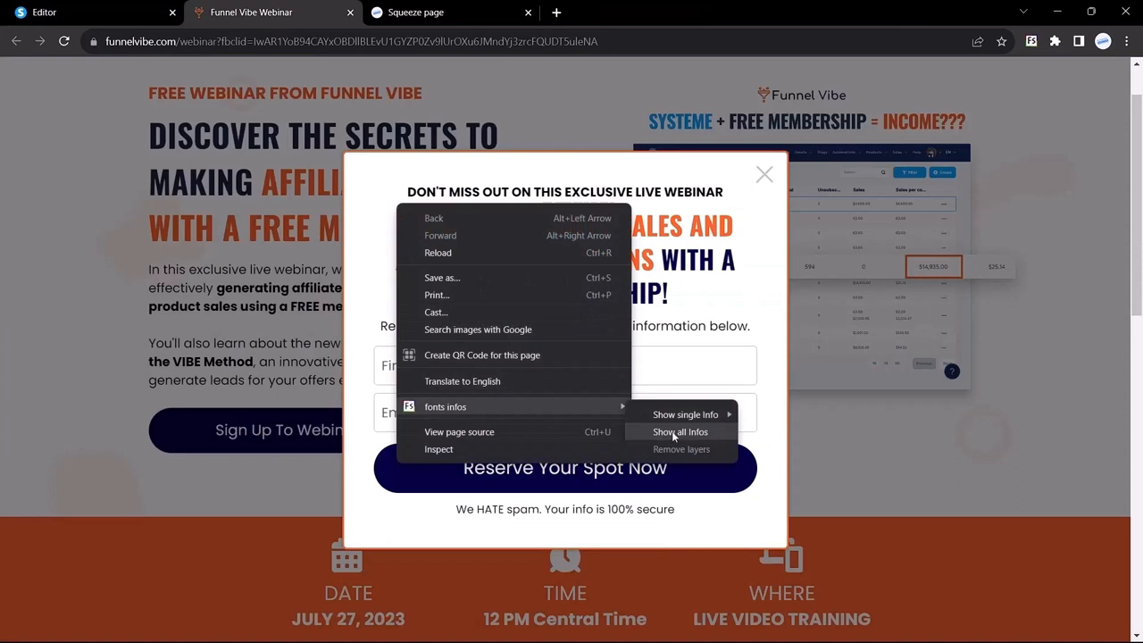
pyautogui.click(680, 432)
pyautogui.click(513, 189)
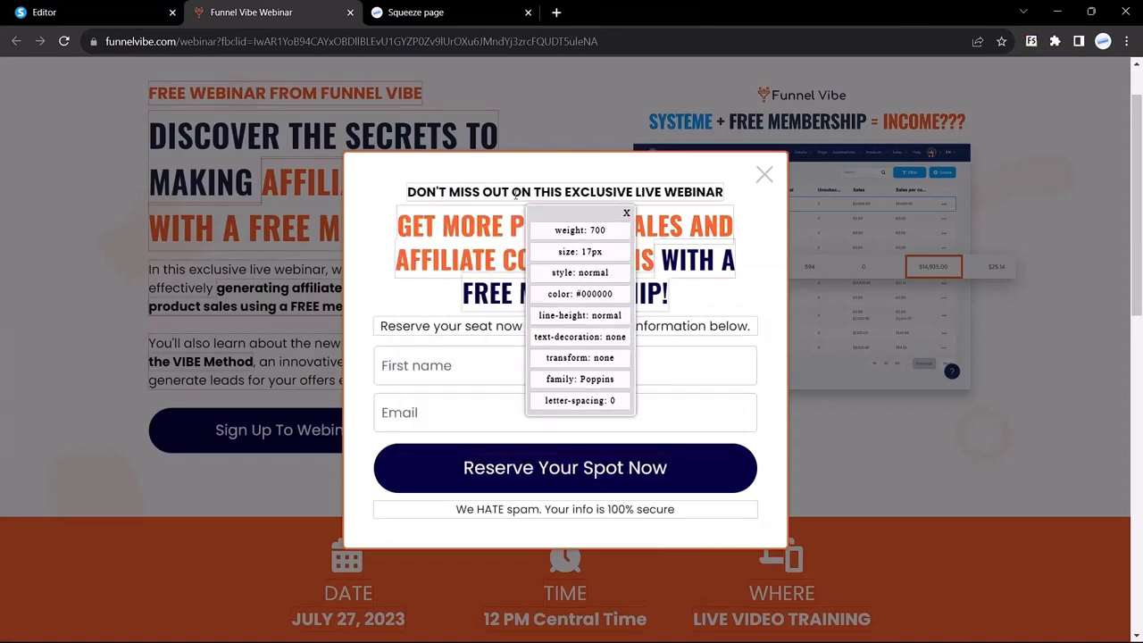
pyautogui.click(515, 193)
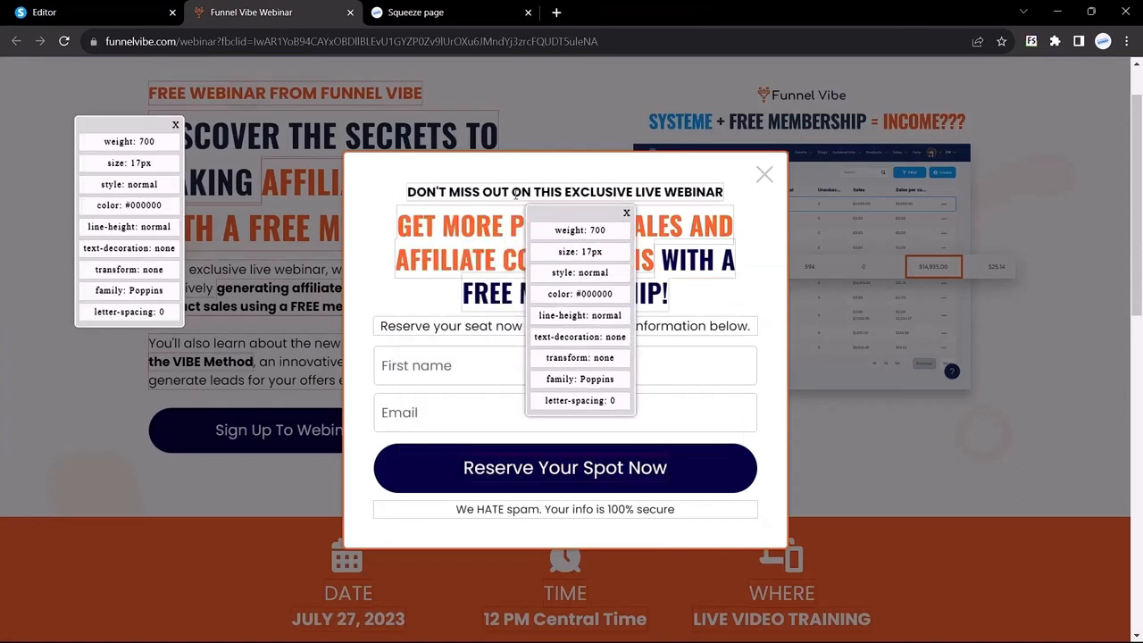
pyautogui.click(44, 12)
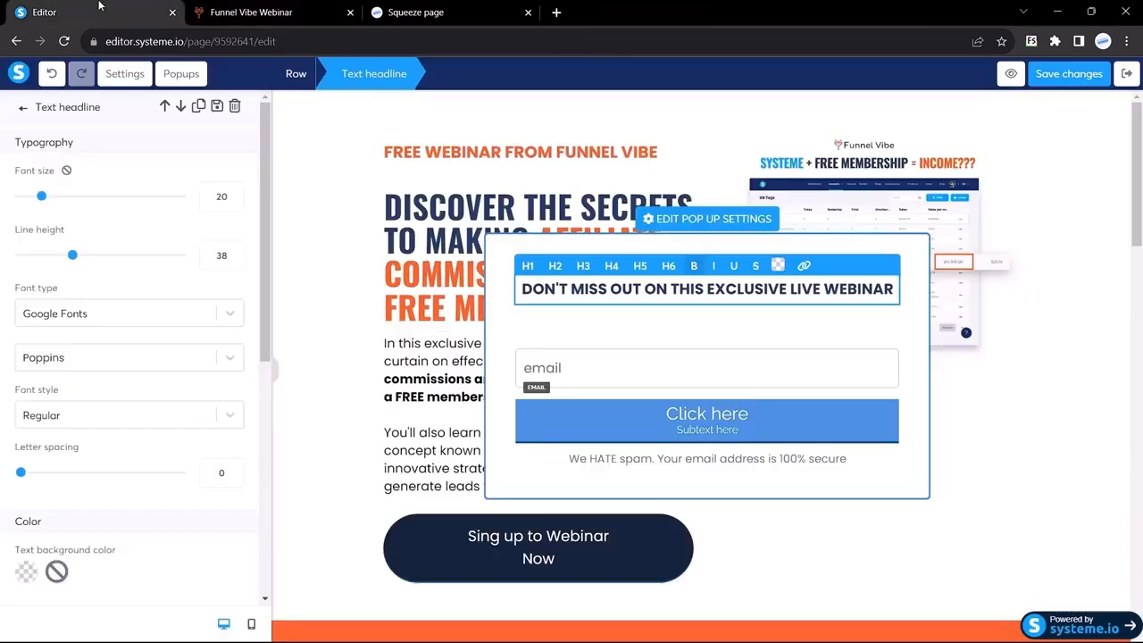
pyautogui.doubleClick(220, 196)
pyautogui.write('17')
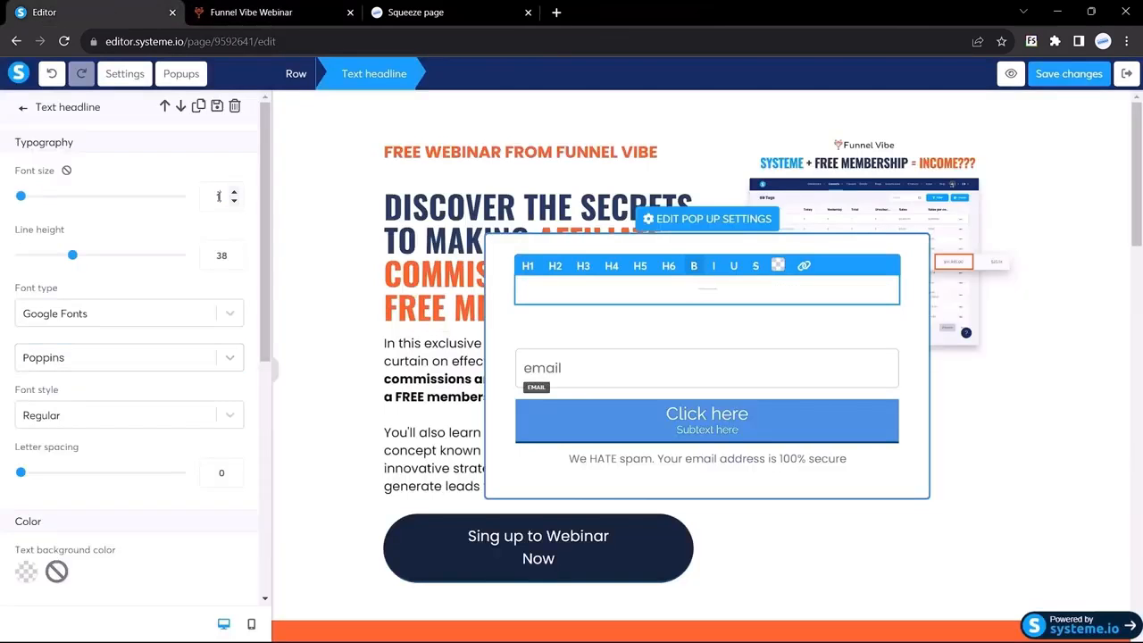
# Make the whole DON'T MISS OUT headline text pure black
pyautogui.tripleClick(678, 288)
pyautogui.click(778, 266)
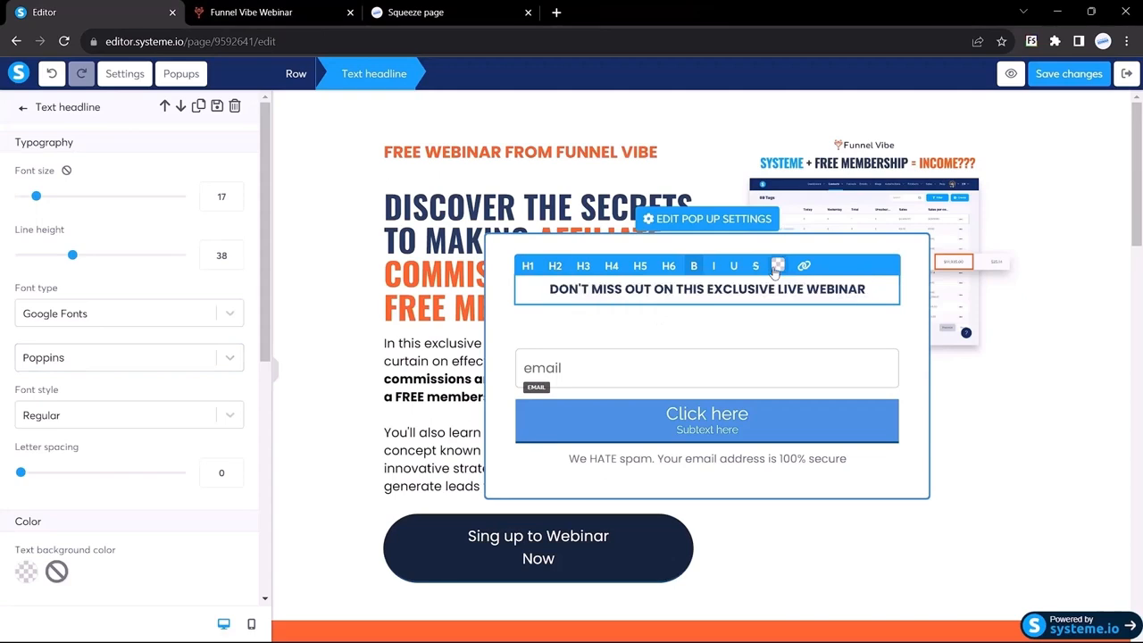
pyautogui.moveTo(814, 525); pyautogui.dragTo(762, 585)
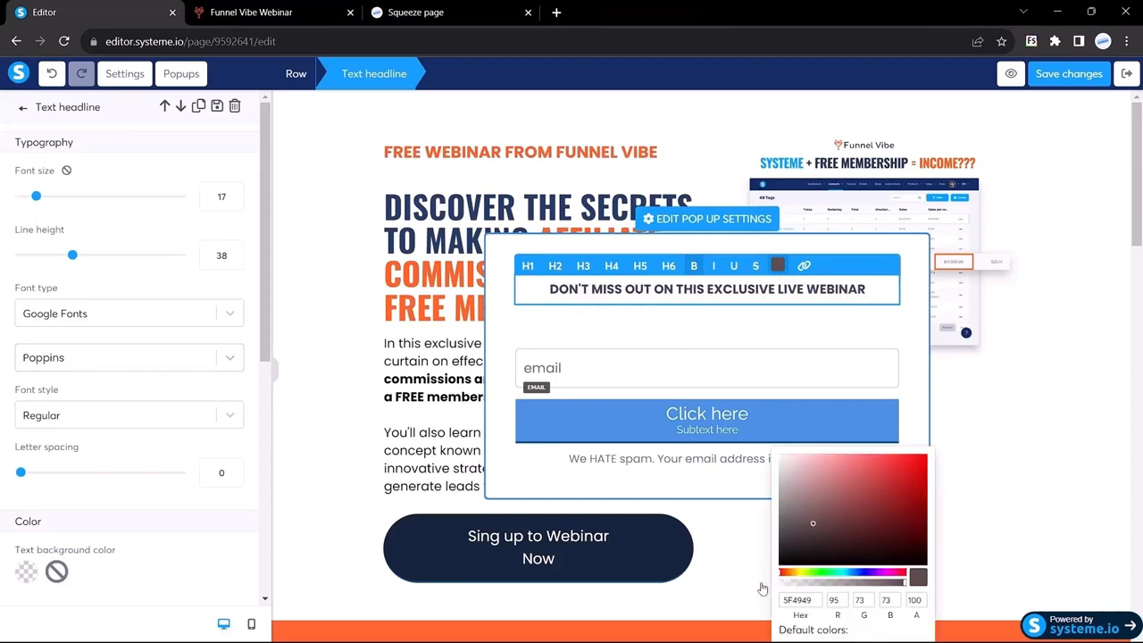
pyautogui.click(576, 326)
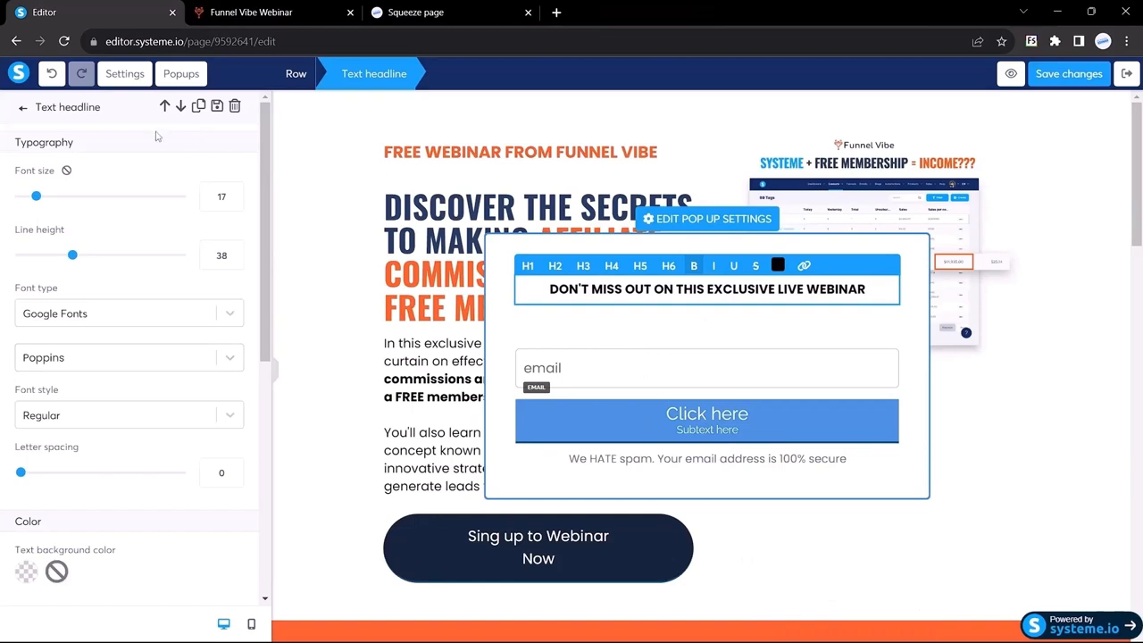
pyautogui.click(25, 108)
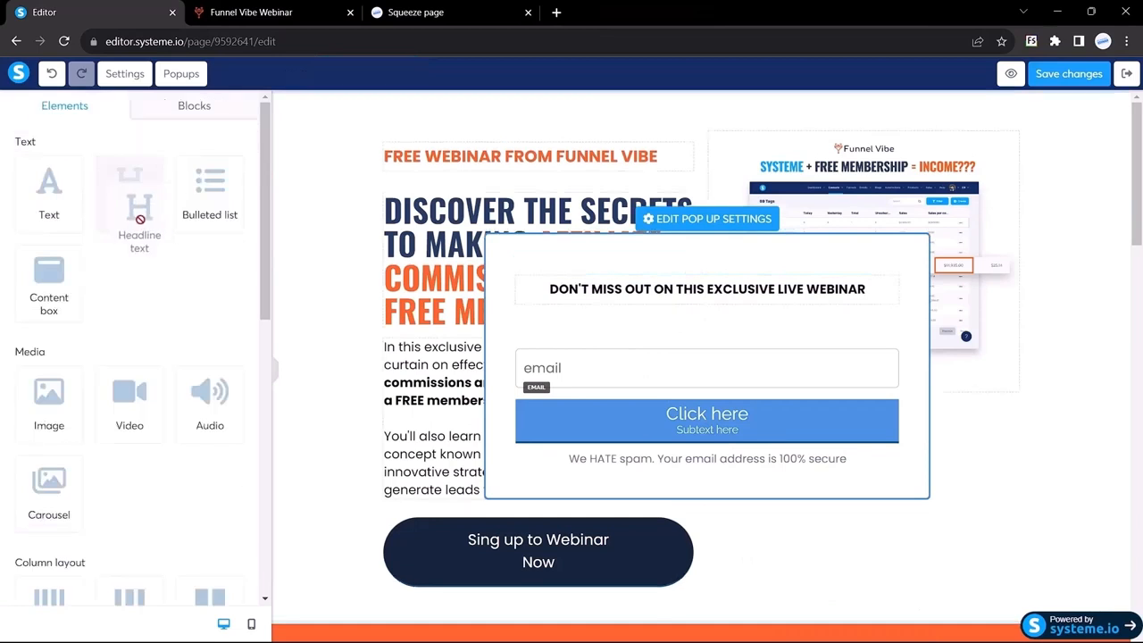
# Add a headline below and paste in 'GET MORE PRODUCT SALES AND AFFILIATE COMMISSIONS WITH A FREE MEMEBRSHIP!'
pyautogui.moveTo(588, 288); pyautogui.dragTo(697, 308)
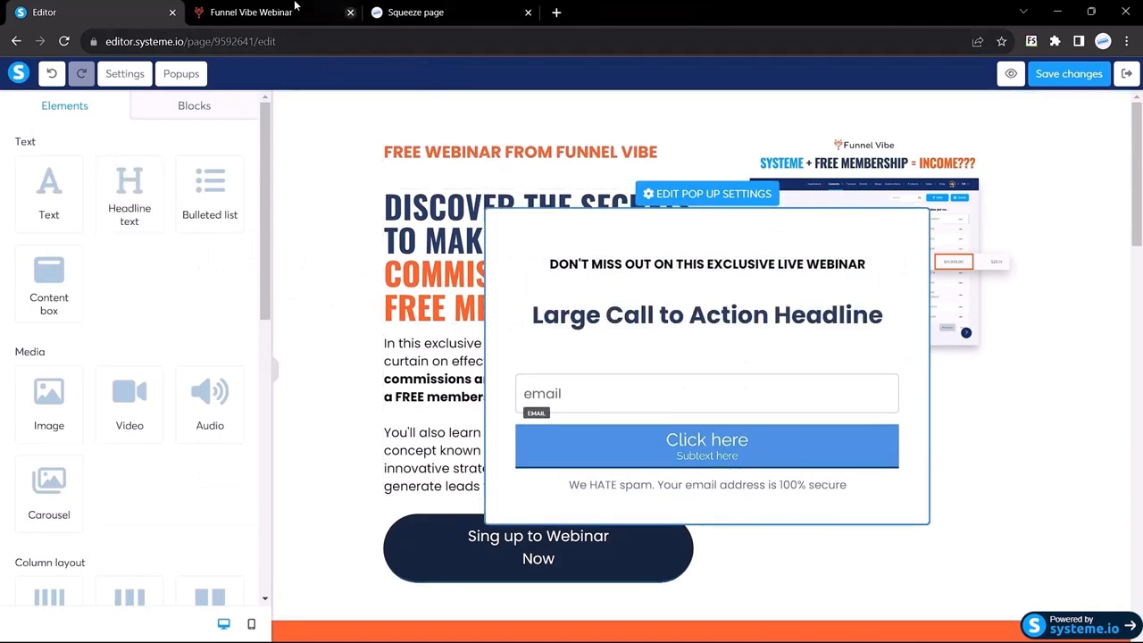
pyautogui.click(251, 12)
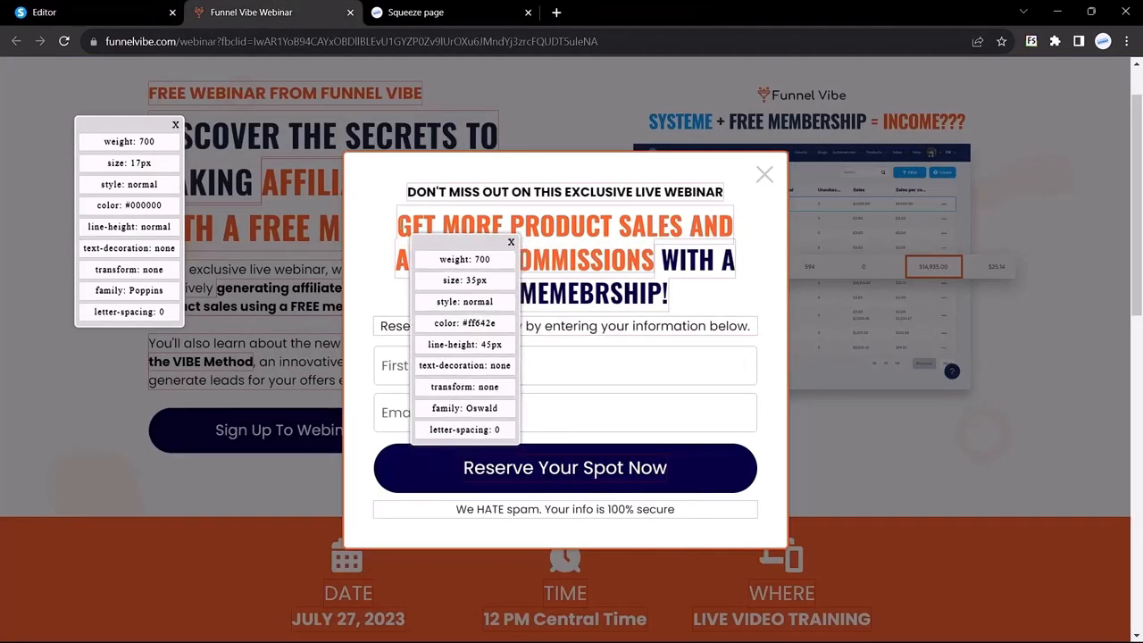
pyautogui.click(110, 6)
pyautogui.click(626, 314)
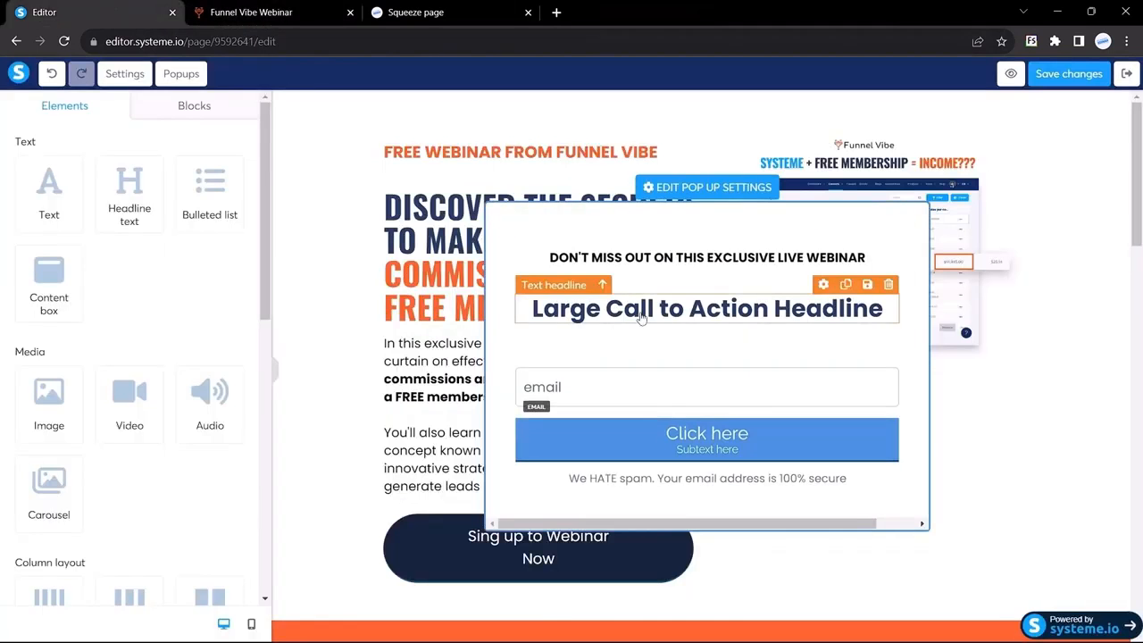
pyautogui.tripleClick(643, 312)
pyautogui.write('GET MORE PRODUCT SALES AND AFFILIATE COMMISSIONS WITH A FREE MEMEBRSHIP!')
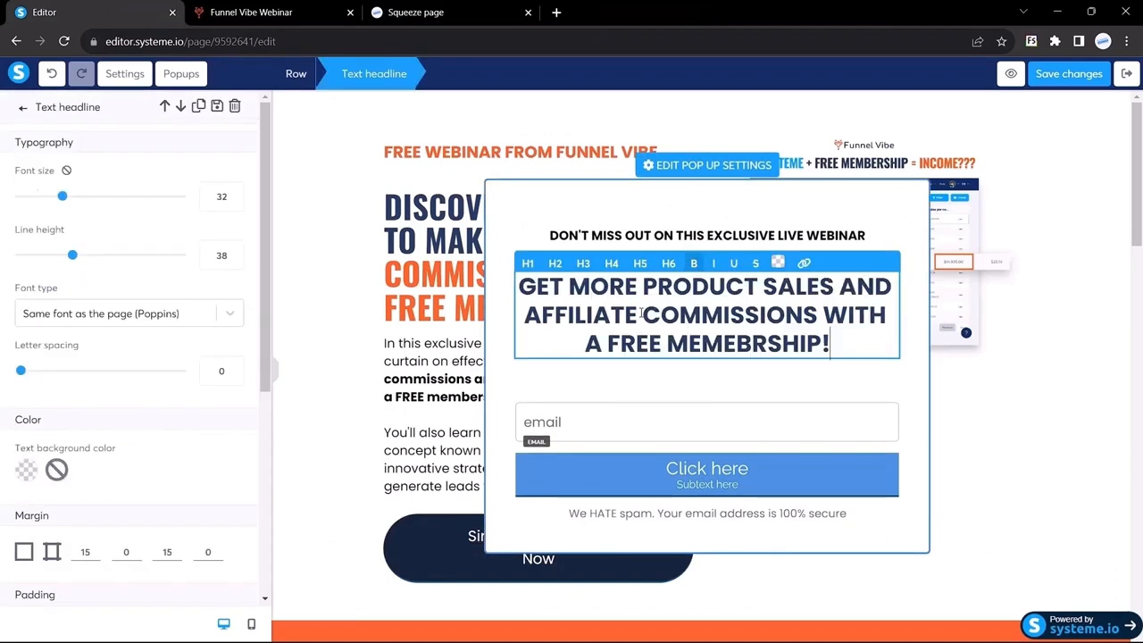
pyautogui.hotkey('ctrl', 'Tab')
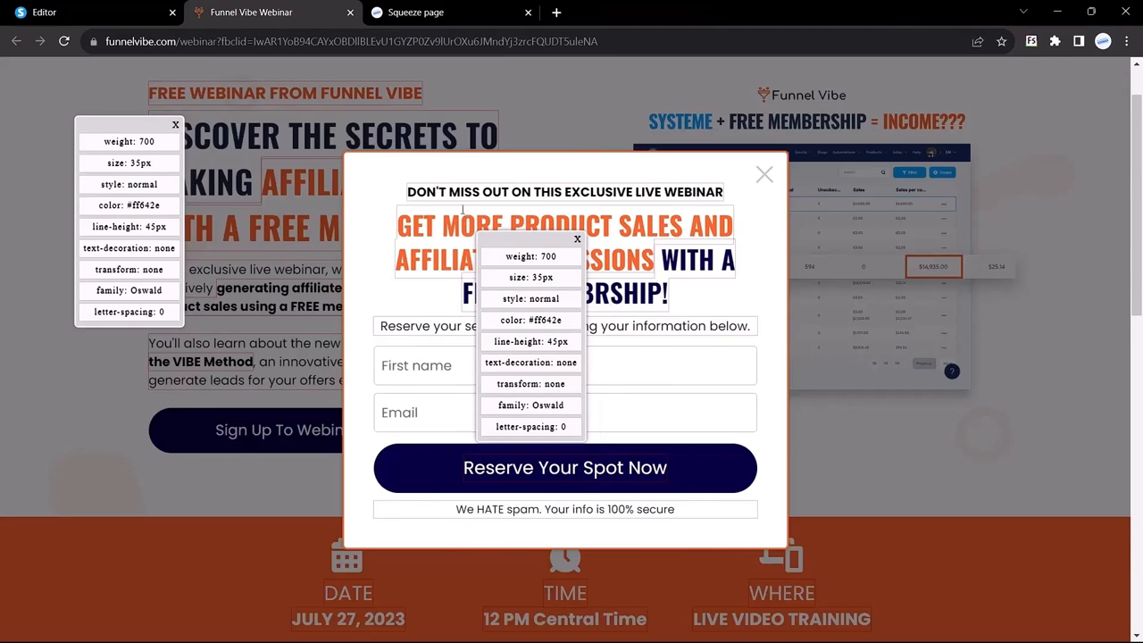
pyautogui.click(83, 13)
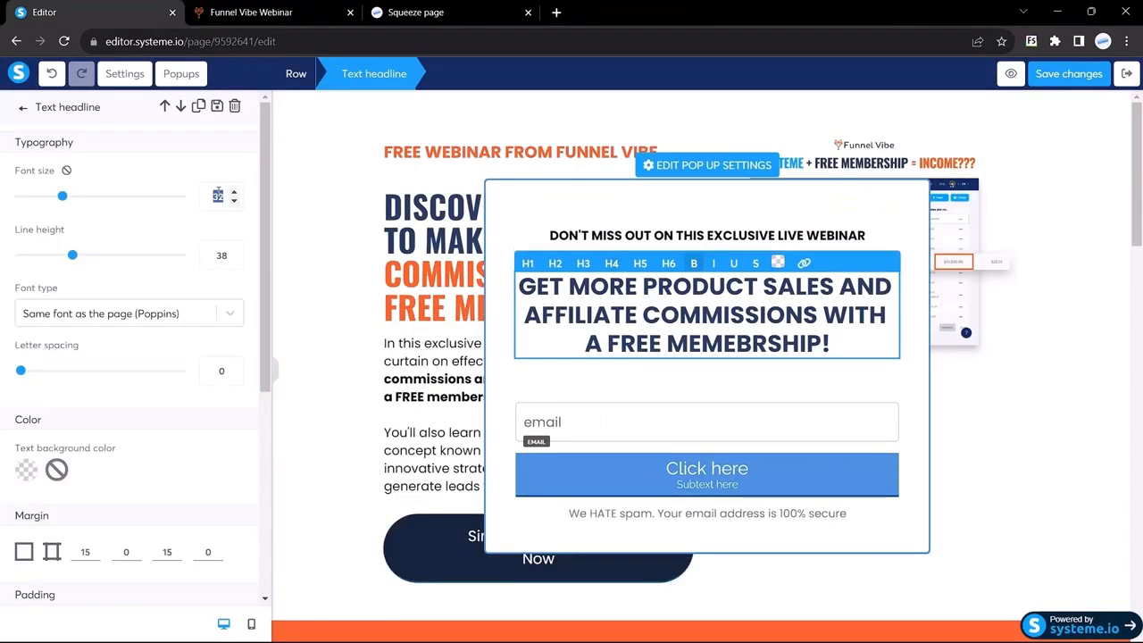
# Set the new headline to size 35 in Google Fonts Oswald
pyautogui.write('35')
pyautogui.click(92, 322)
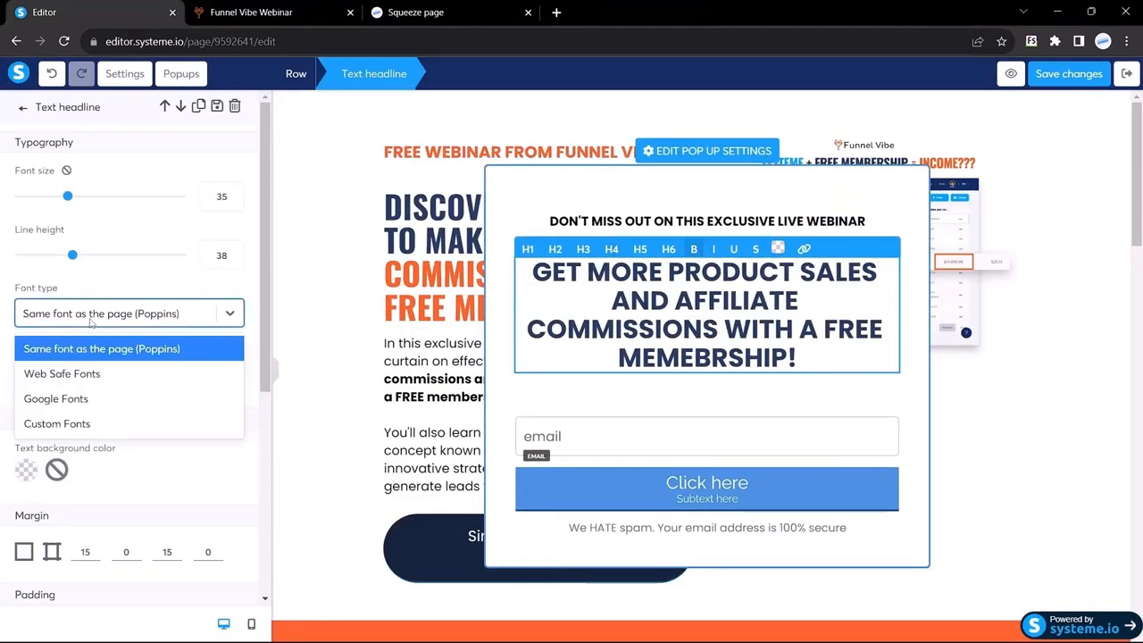
pyautogui.click(55, 398)
pyautogui.click(58, 362)
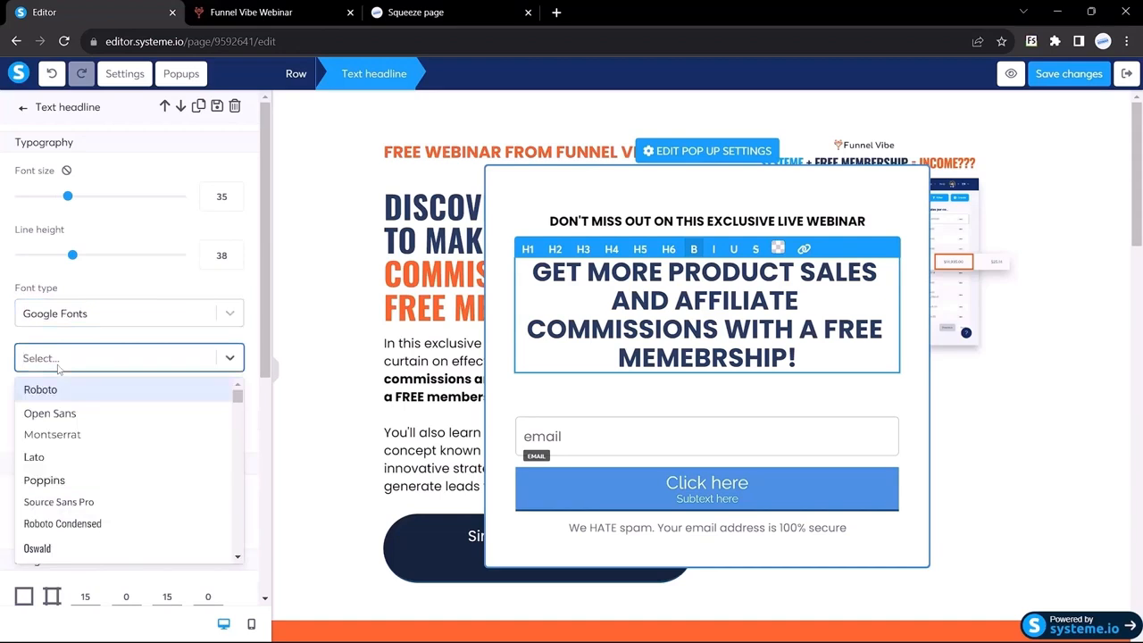
pyautogui.write('osw')
pyautogui.press('Return')
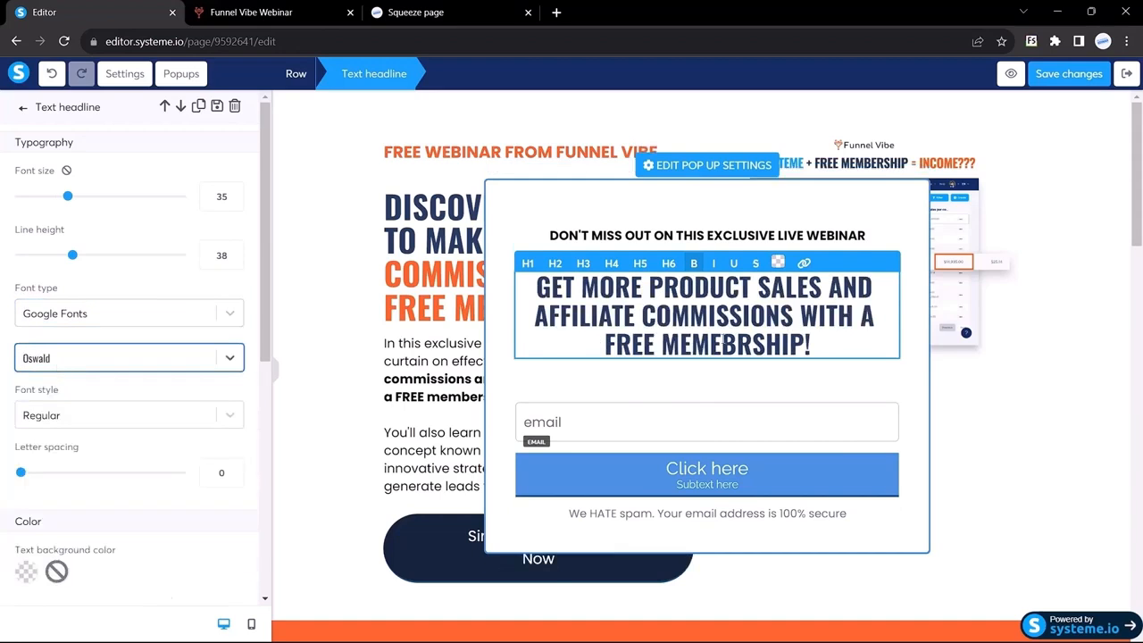
# Copy the reference headline's orange colour code and select the 'GET MORE PRODUCT SALES AND AFFILIATE COMMISSIONS' words
pyautogui.click(254, 11)
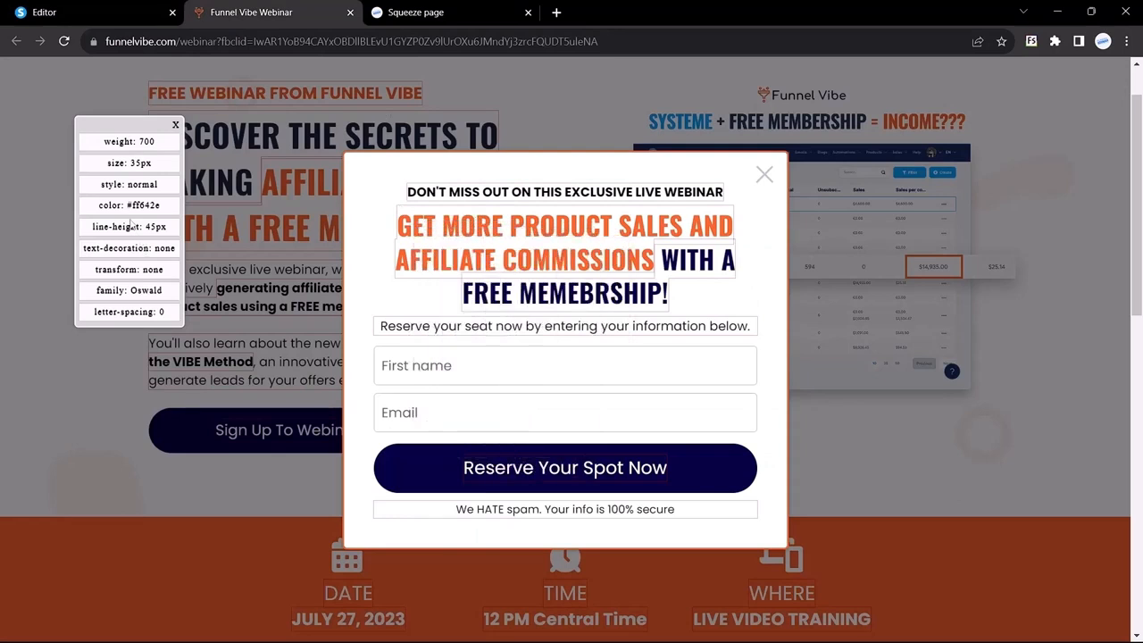
pyautogui.moveTo(126, 205)
pyautogui.mouseDown()
pyautogui.moveTo(160, 207)
pyautogui.moveTo(132, 202)
pyautogui.mouseUp()
pyautogui.hotkey('ctrl', 'c')
pyautogui.hotkey('ctrl', 'shift', 'Tab')
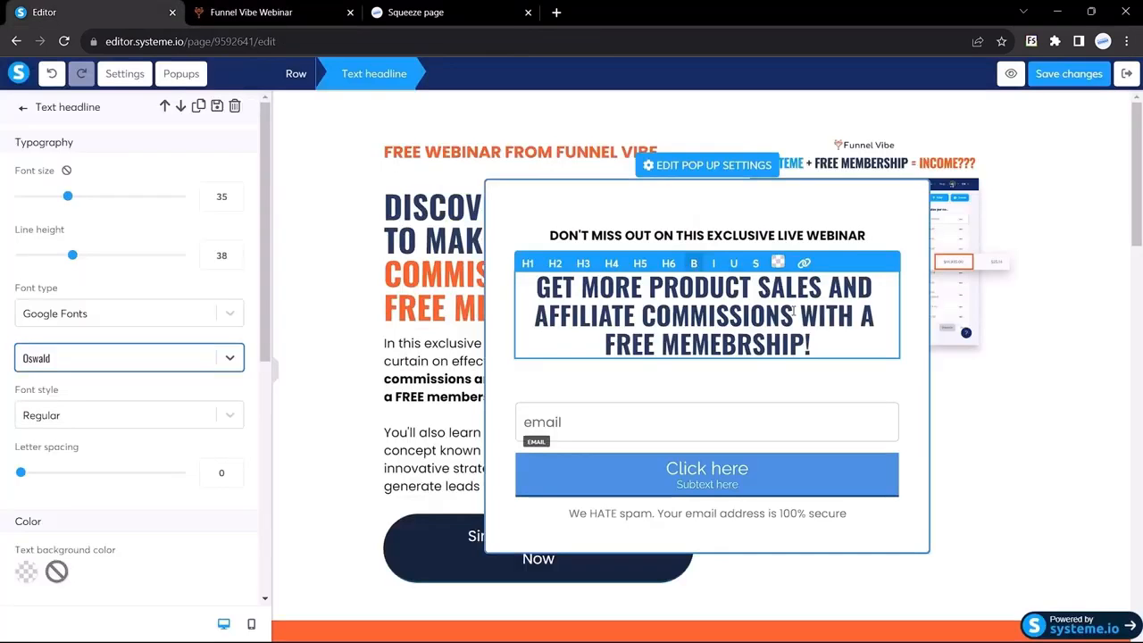
pyautogui.moveTo(793, 313); pyautogui.dragTo(538, 286)
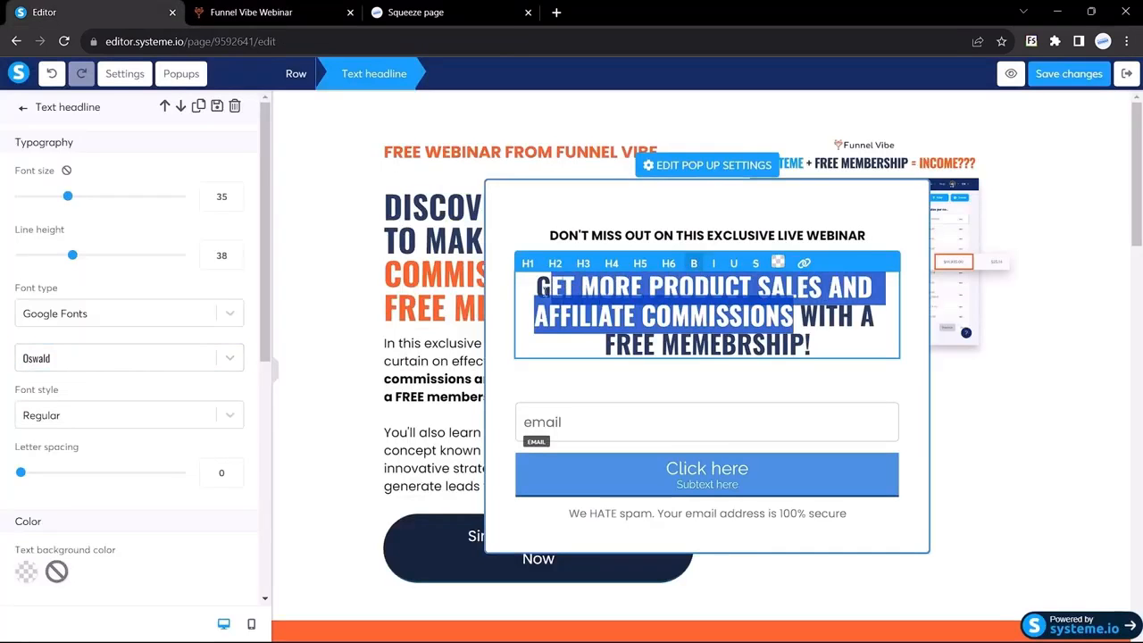
# Colour the selected opening words of the headline with the pasted orange hex code
pyautogui.click(777, 262)
pyautogui.click(801, 572)
pyautogui.doubleClick(801, 573)
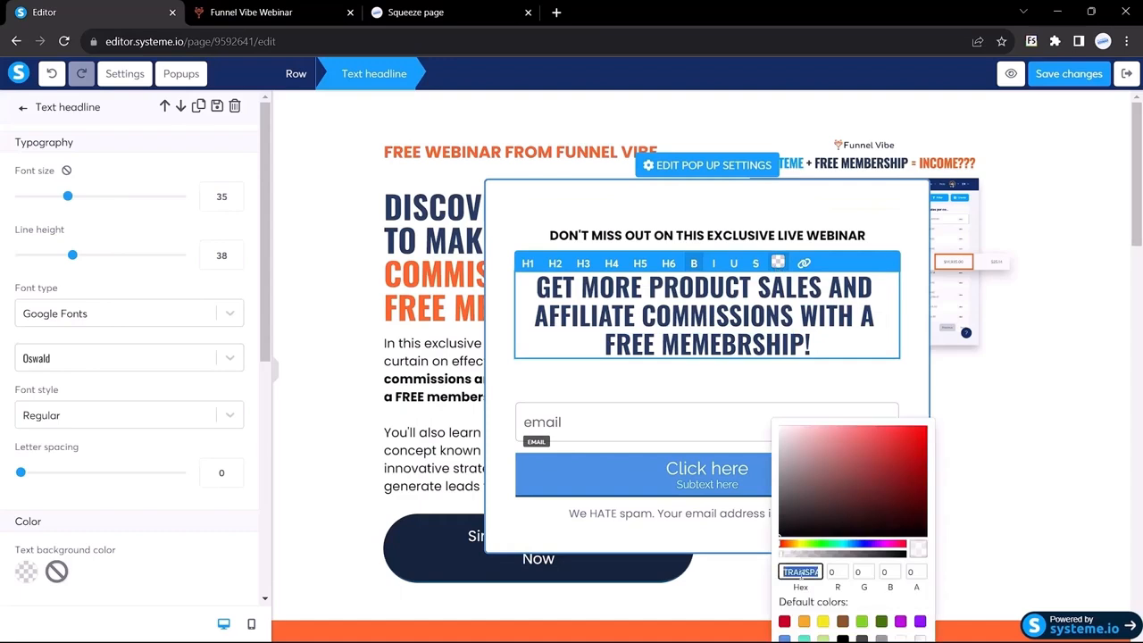
pyautogui.hotkey('ctrl', 'v')
pyautogui.click(551, 380)
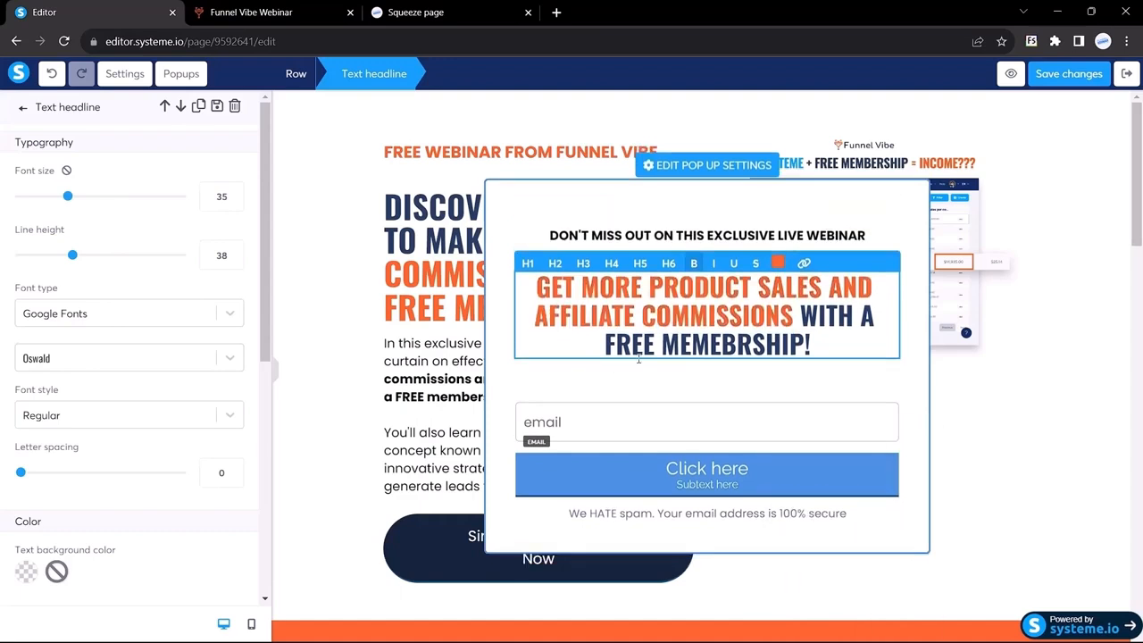
# Replace the GET MORE headline's 15 margin values with 0
pyautogui.click(268, 12)
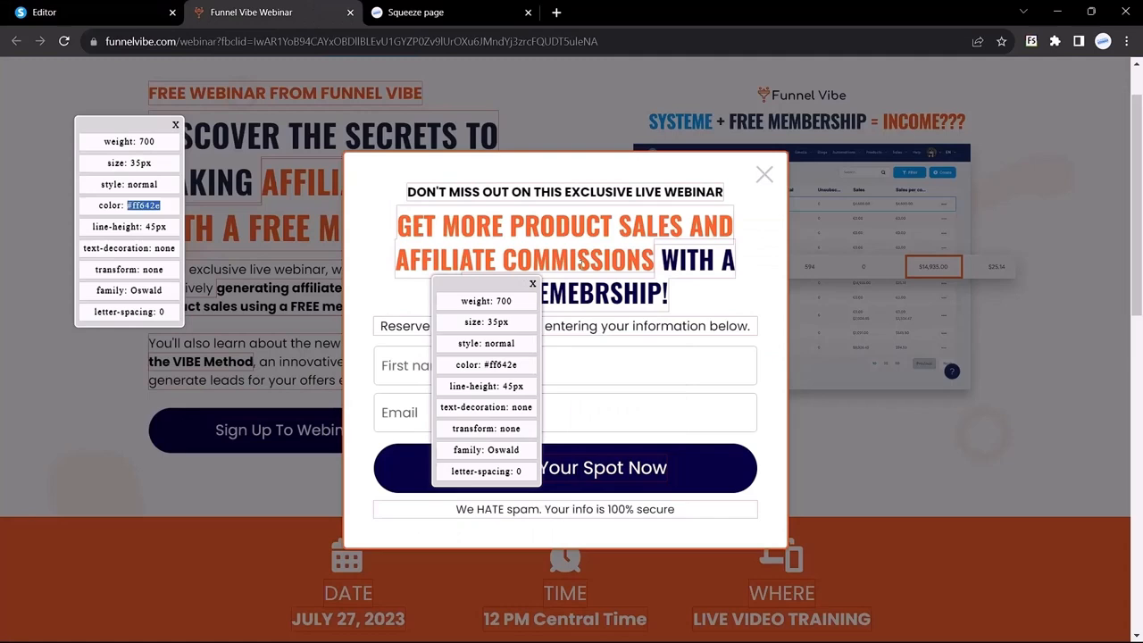
pyautogui.doubleClick(570, 326)
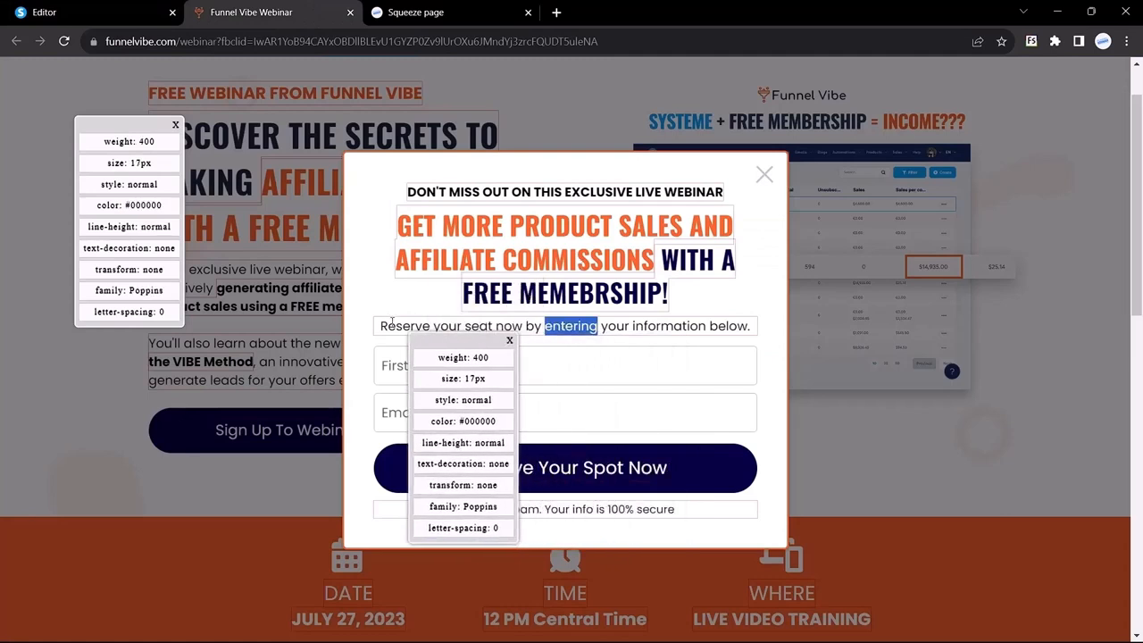
pyautogui.moveTo(379, 327); pyautogui.dragTo(692, 327)
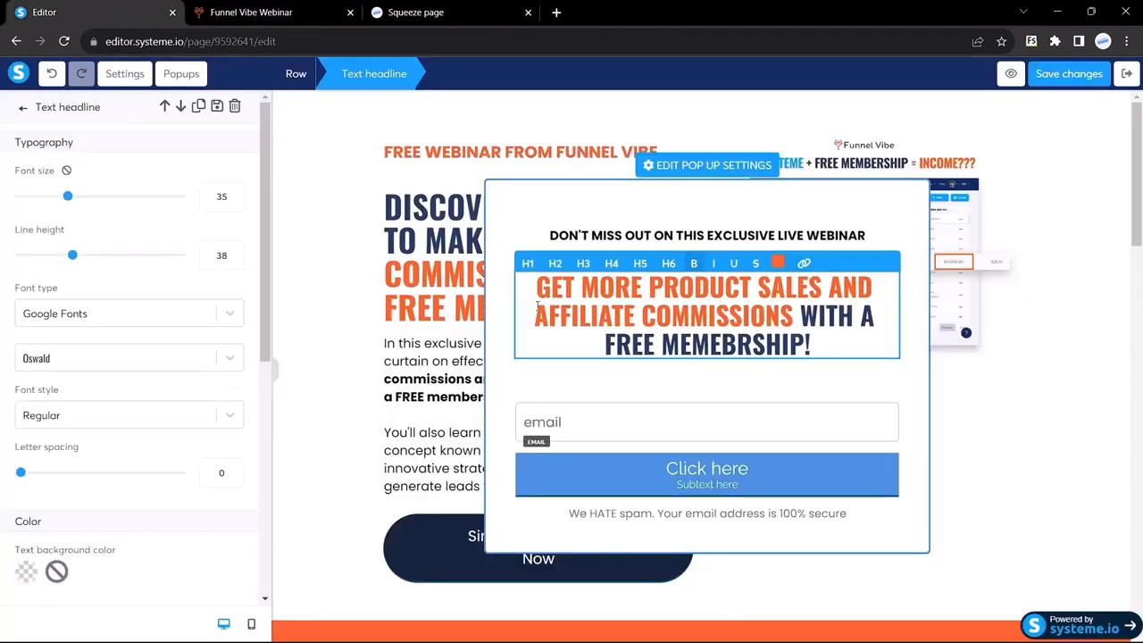
pyautogui.click(616, 236)
pyautogui.click(686, 313)
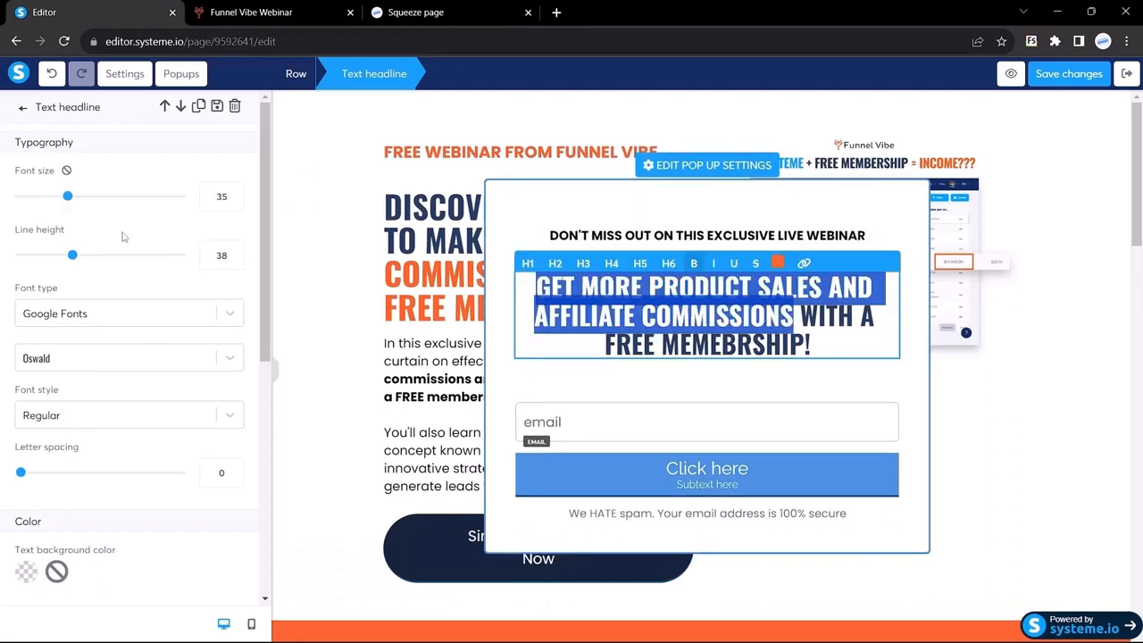
pyautogui.scroll(-4, 107, 311)
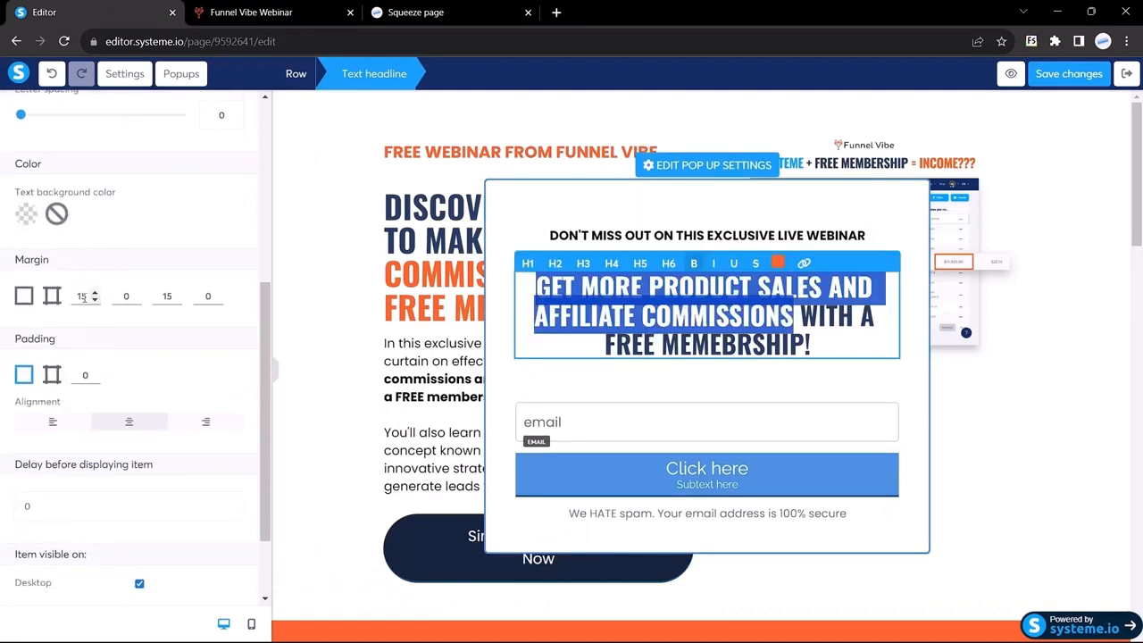
pyautogui.moveTo(87, 297); pyautogui.dragTo(53, 296)
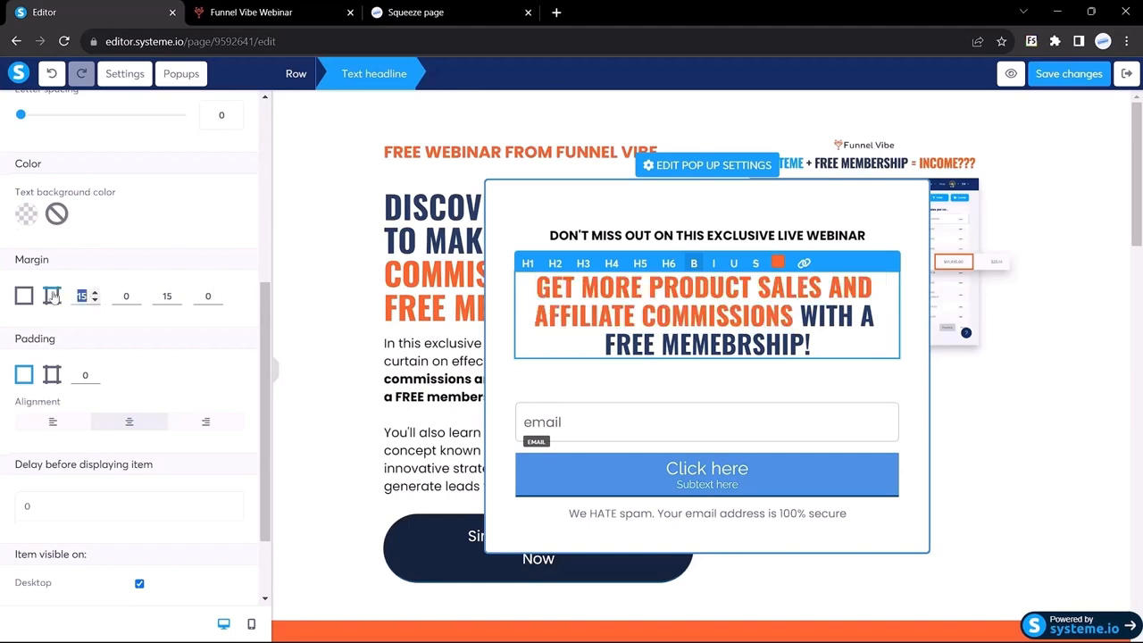
pyautogui.write('0')
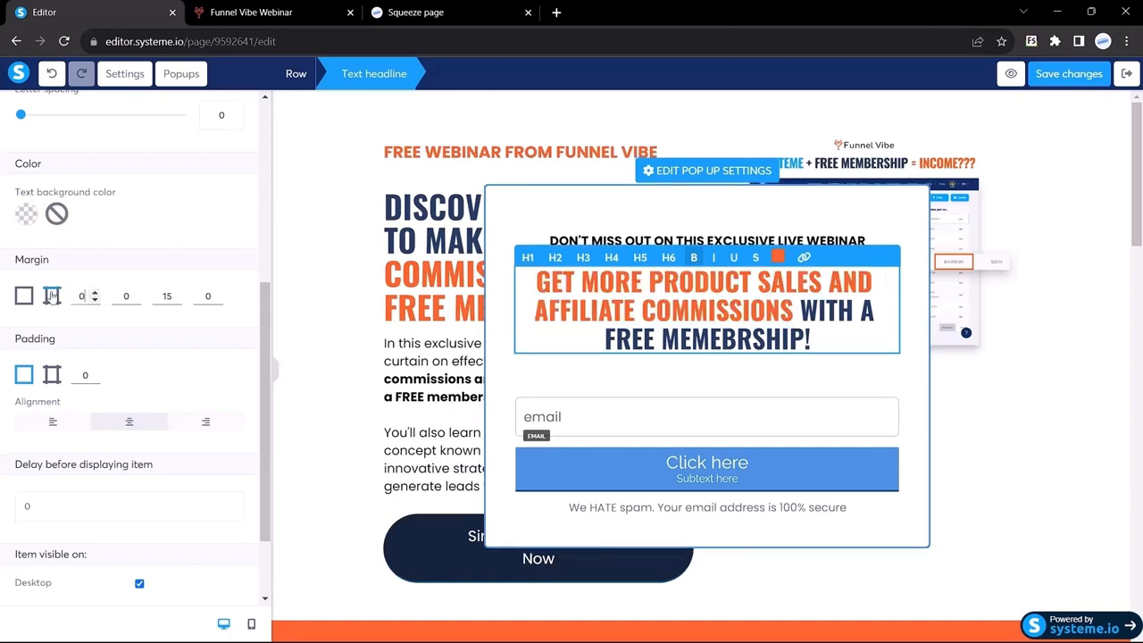
pyautogui.doubleClick(166, 295)
pyautogui.write('0')
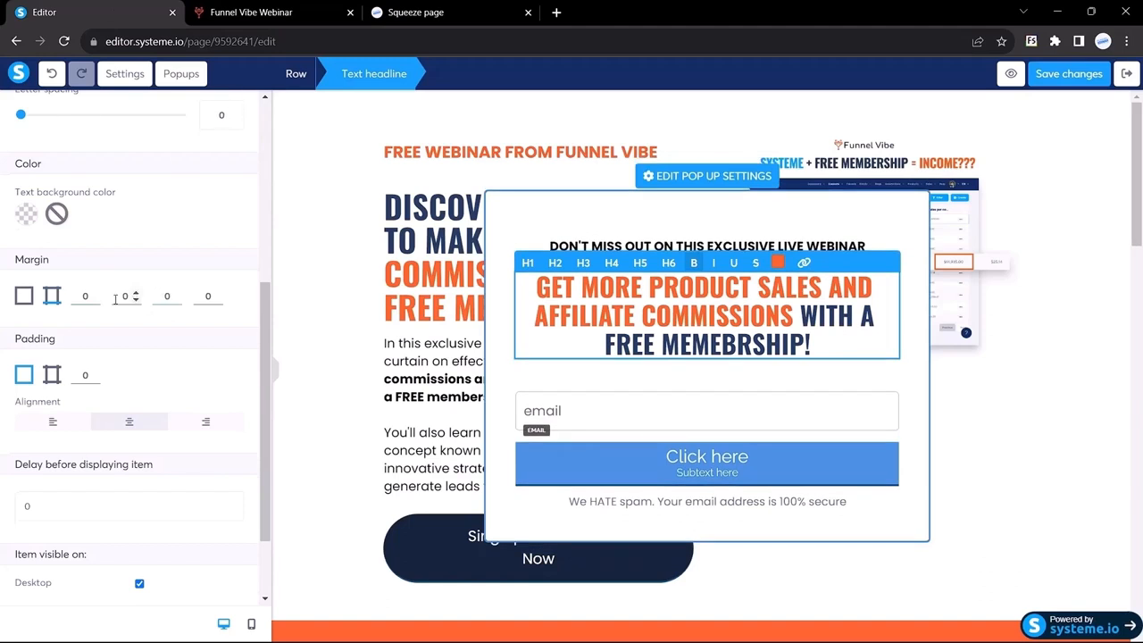
pyautogui.scroll(5, 134, 296)
# Drop a new text block into the popup beneath the headline
pyautogui.click(25, 108)
pyautogui.moveTo(122, 194); pyautogui.dragTo(146, 206)
pyautogui.moveTo(33, 204); pyautogui.dragTo(635, 353)
# Paste 'Reserve your seat now by entering your information below.' over the placeholder text
pyautogui.tripleClick(685, 357)
pyautogui.write('Reserve your seat now by entering your information below.')
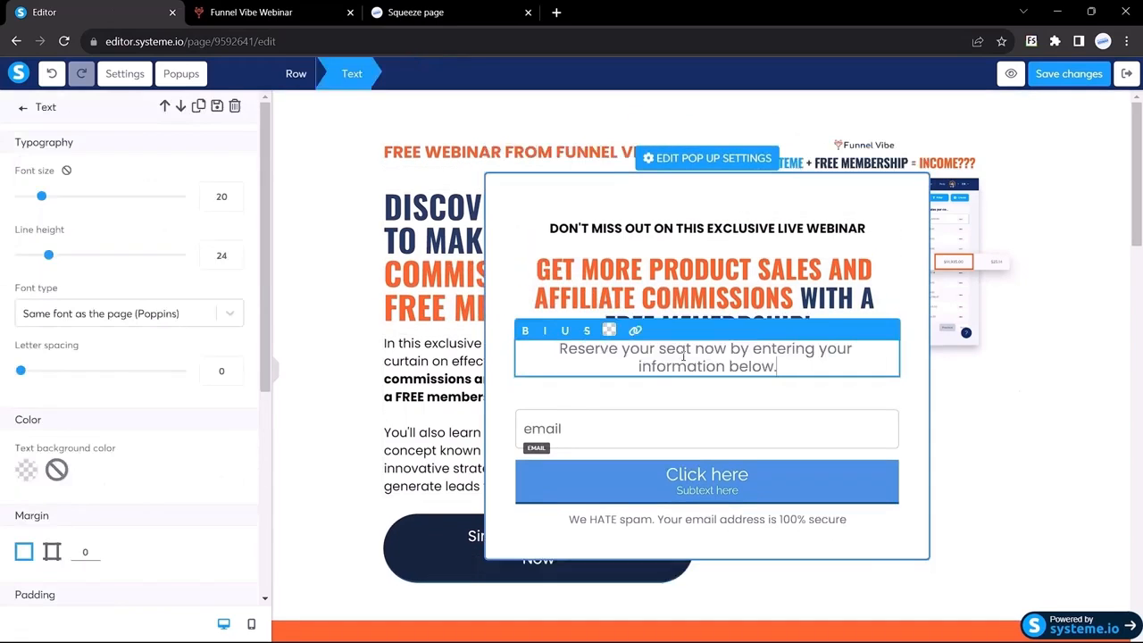
pyautogui.click(255, 11)
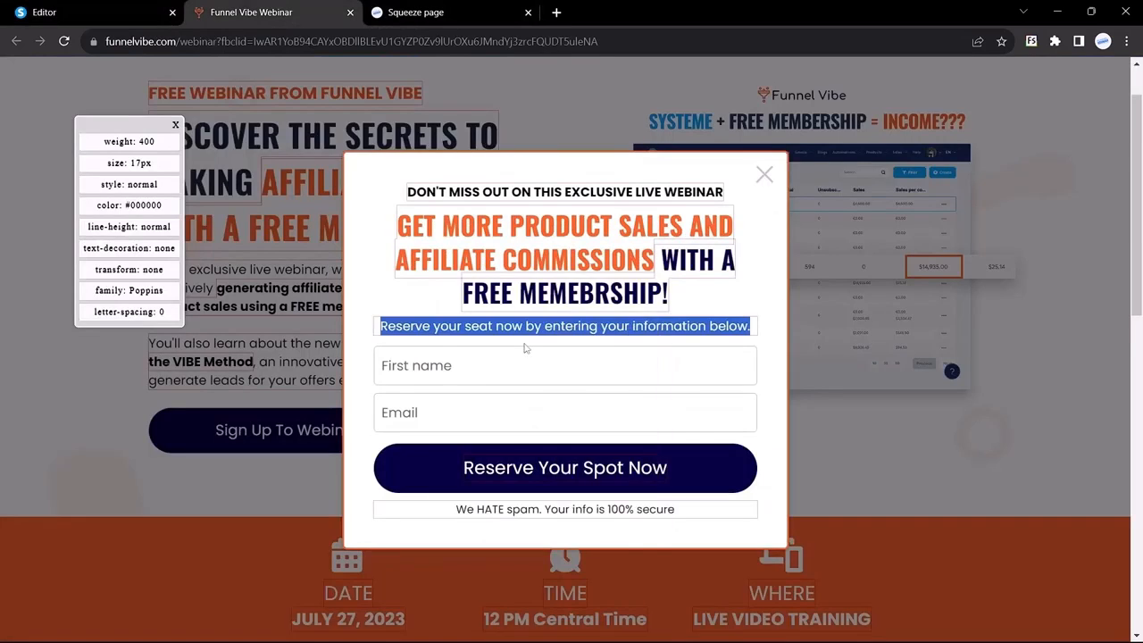
pyautogui.click(511, 336)
pyautogui.click(512, 337)
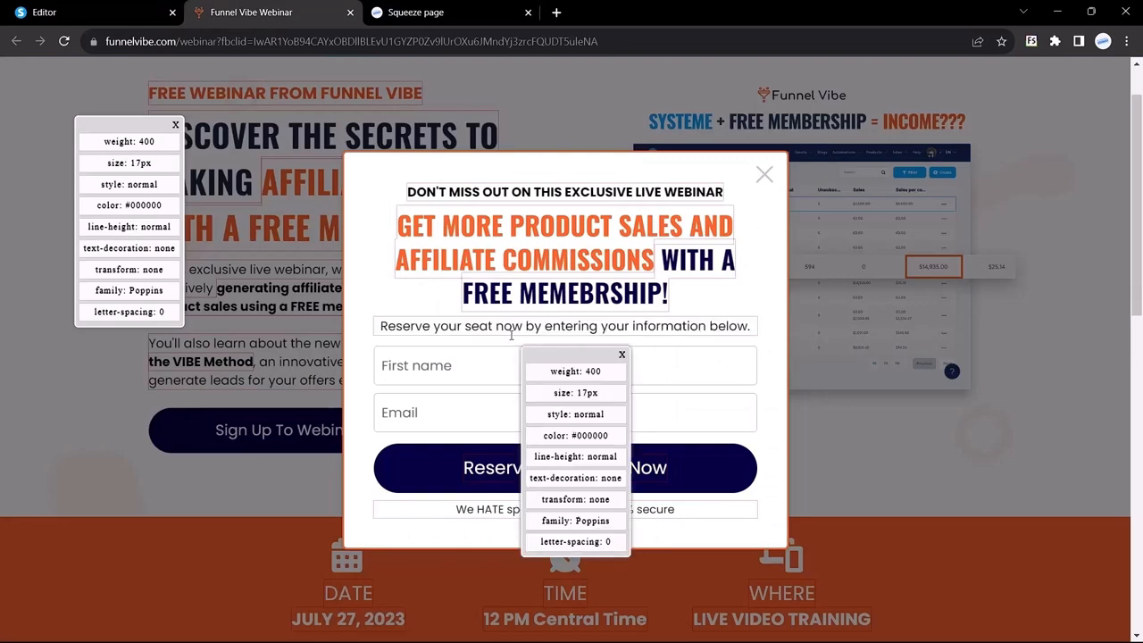
pyautogui.click(89, 12)
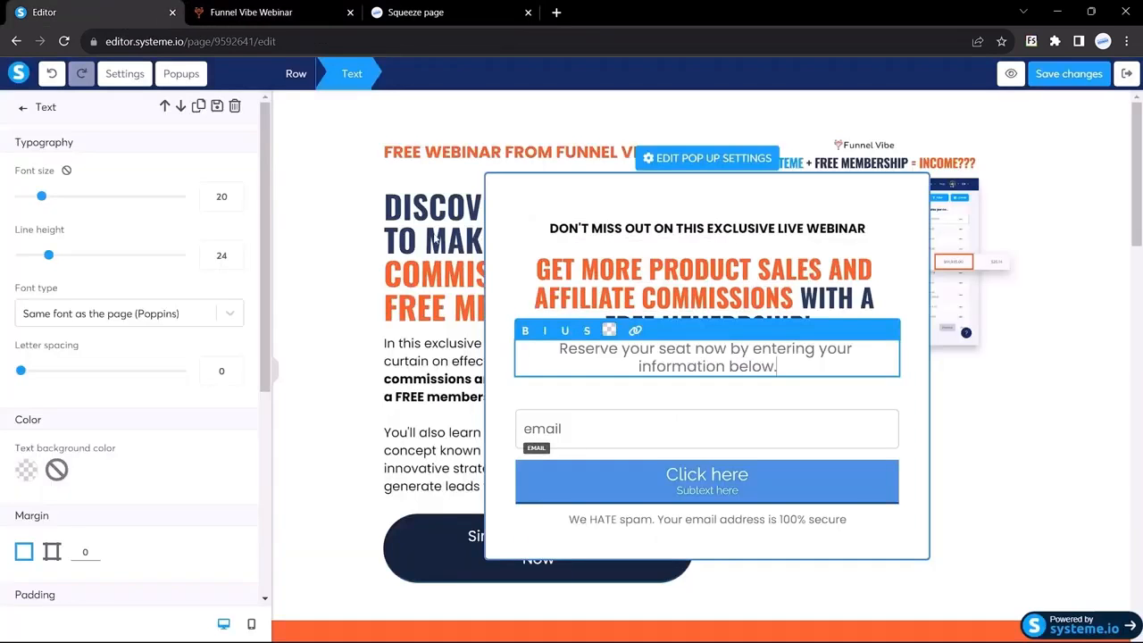
# Set the Reserve your seat line to size 17 and black text
pyautogui.doubleClick(218, 198)
pyautogui.write('17')
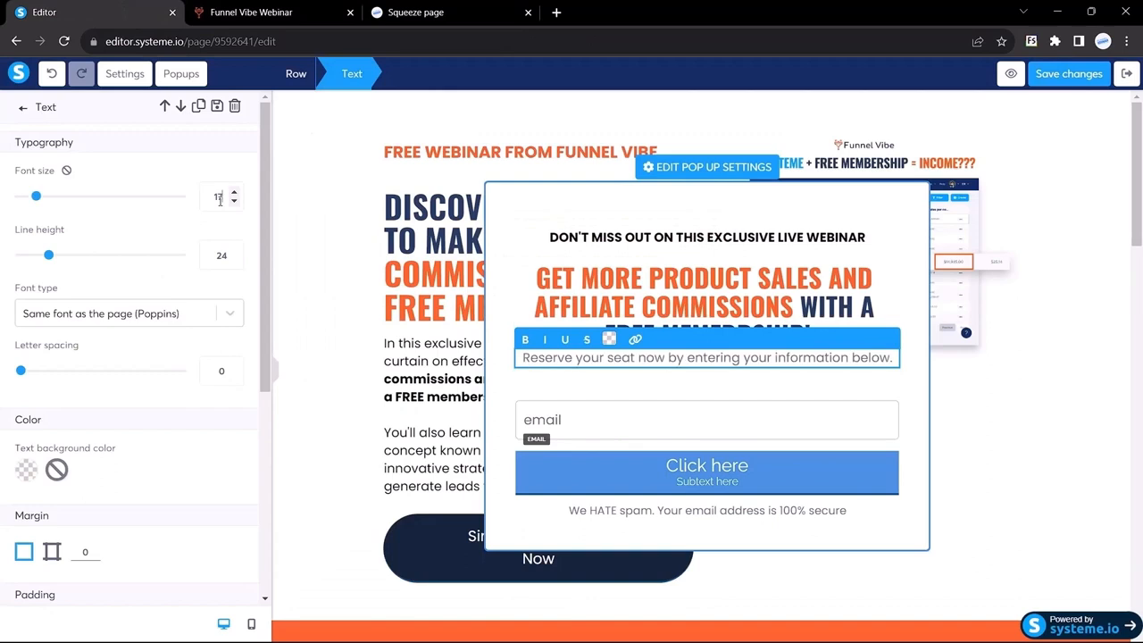
pyautogui.scroll(-1, 87, 379)
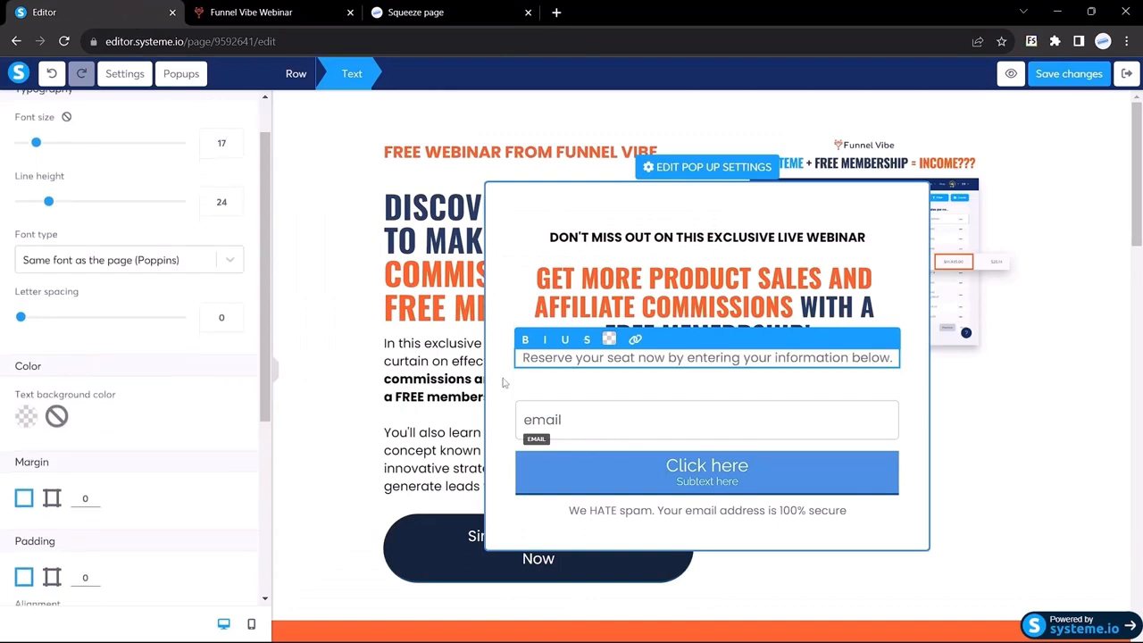
pyautogui.tripleClick(608, 357)
pyautogui.click(608, 339)
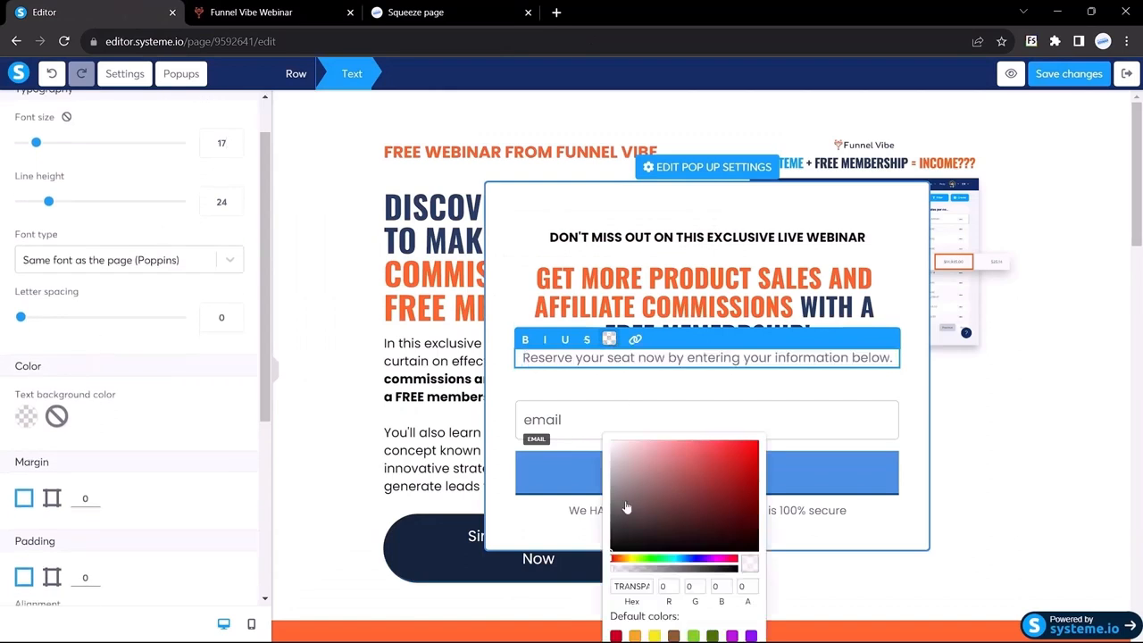
pyautogui.click(504, 308)
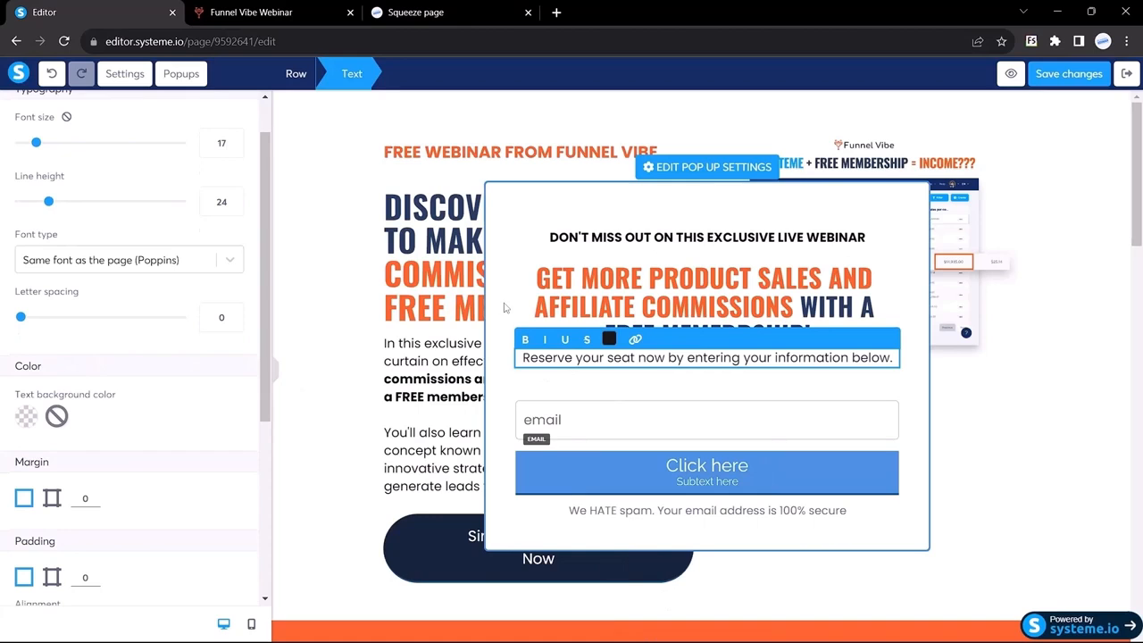
pyautogui.click(277, 376)
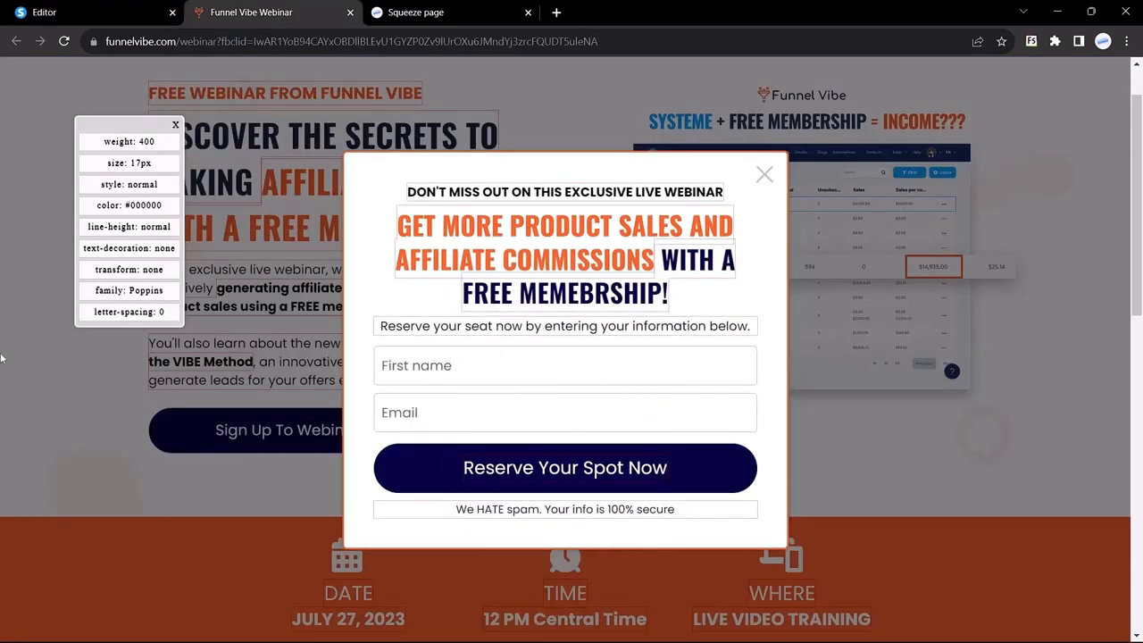
pyautogui.click(417, 369)
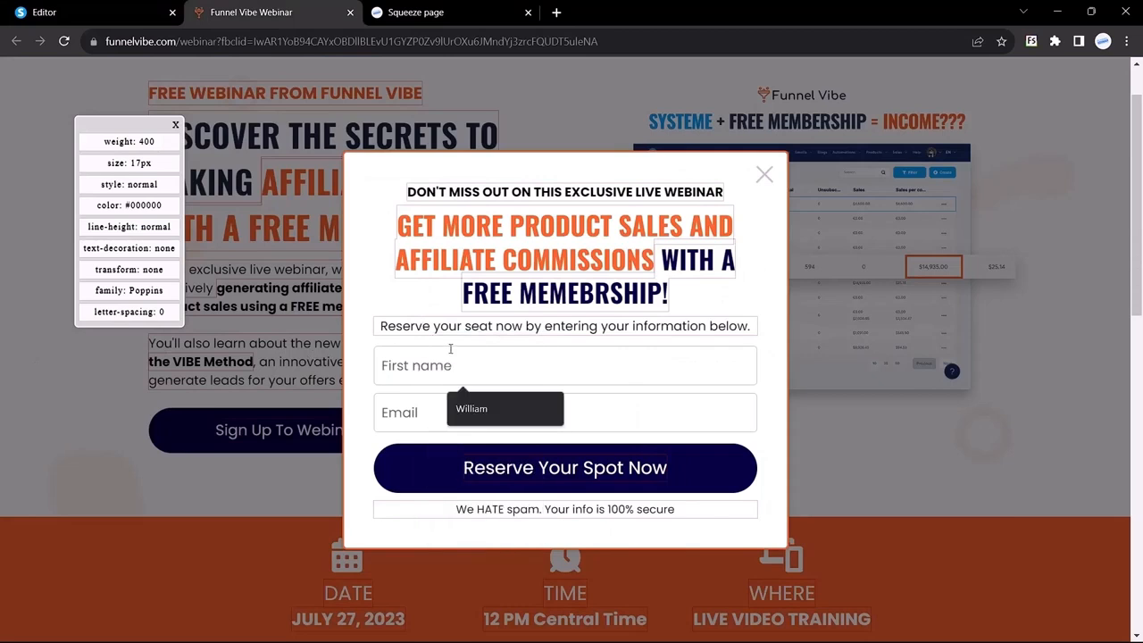
pyautogui.click(473, 409)
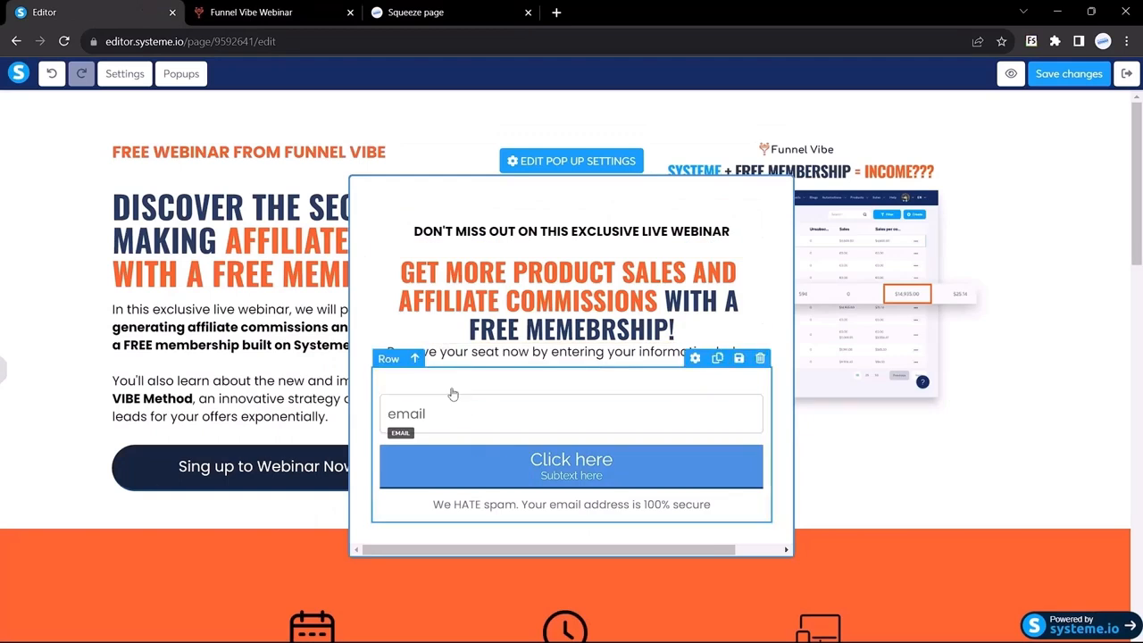
# Add a form input above the email field with input type First name
pyautogui.moveTo(3, 378)
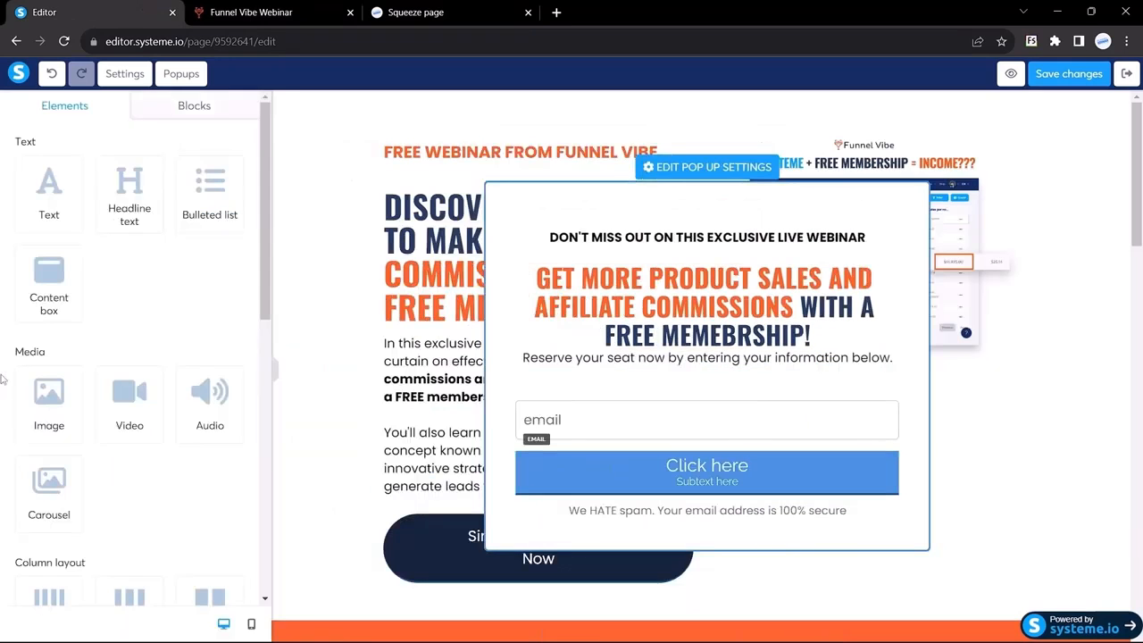
pyautogui.scroll(-6, 100, 327)
pyautogui.scroll(-1, 100, 328)
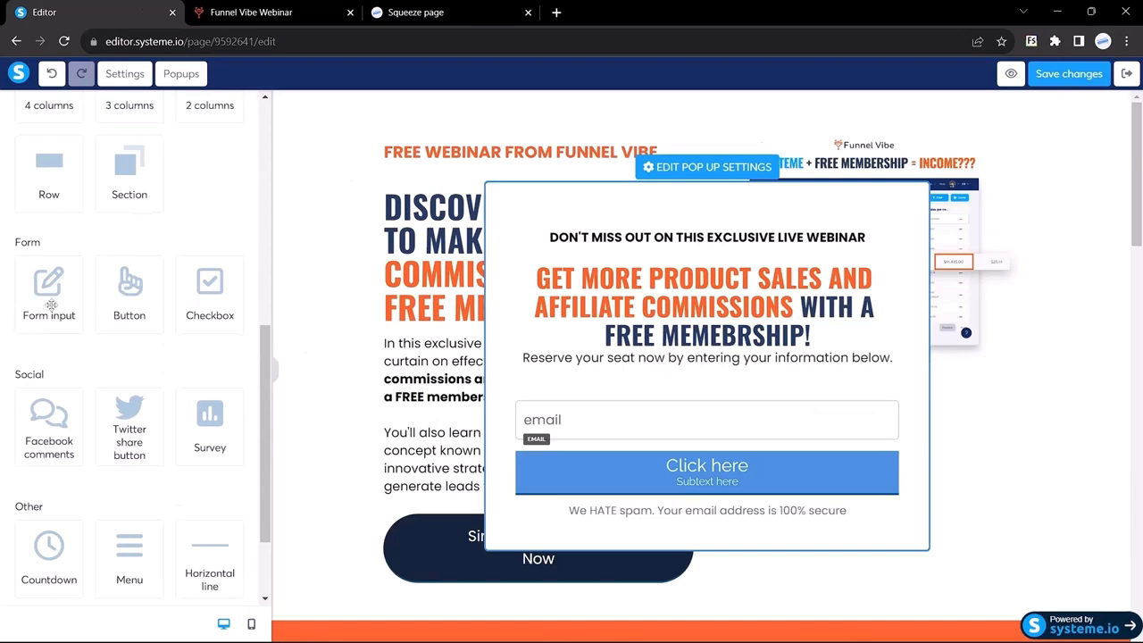
pyautogui.moveTo(49, 295); pyautogui.dragTo(615, 376)
pyautogui.click(615, 376)
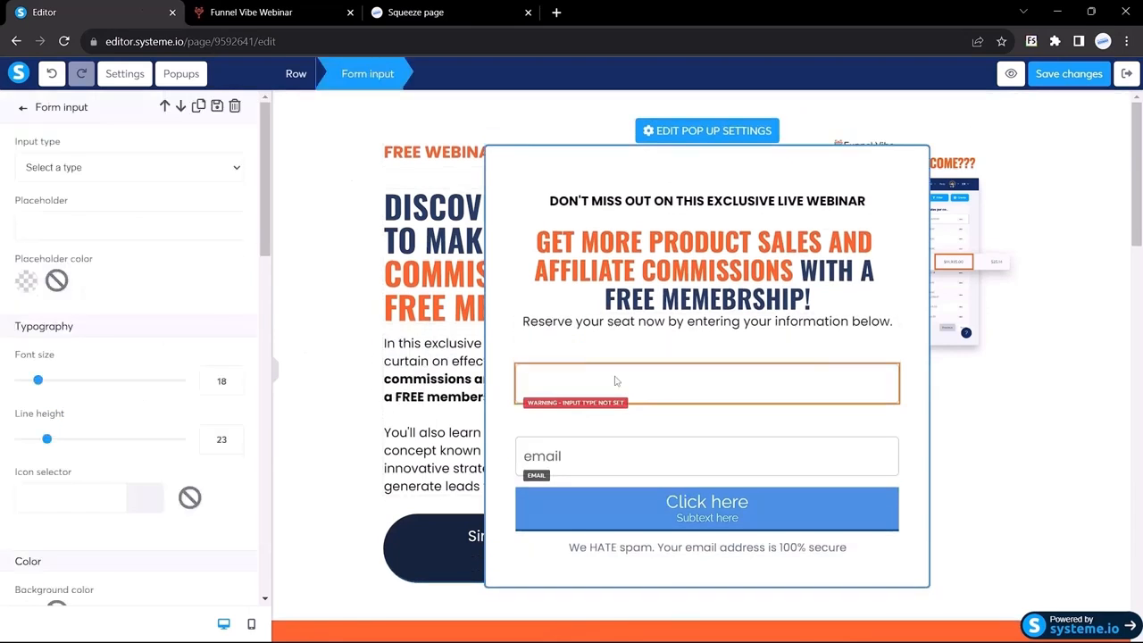
pyautogui.click(68, 179)
pyautogui.click(50, 250)
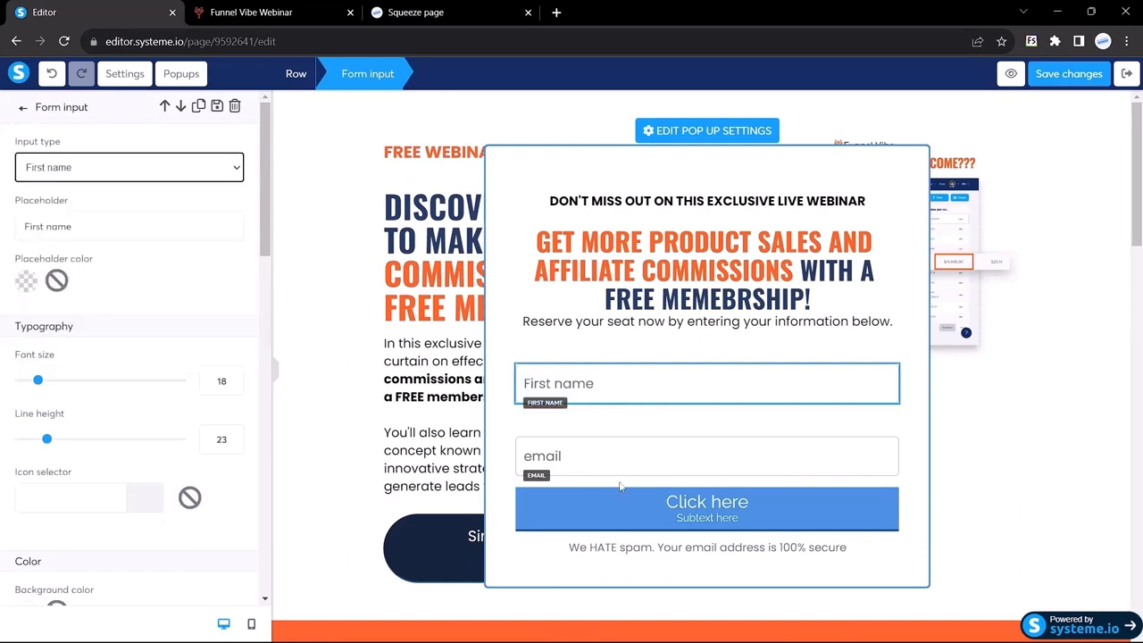
# Capitalise the email field's placeholder to 'Email' and check the reference headline's orange colour
pyautogui.click(566, 459)
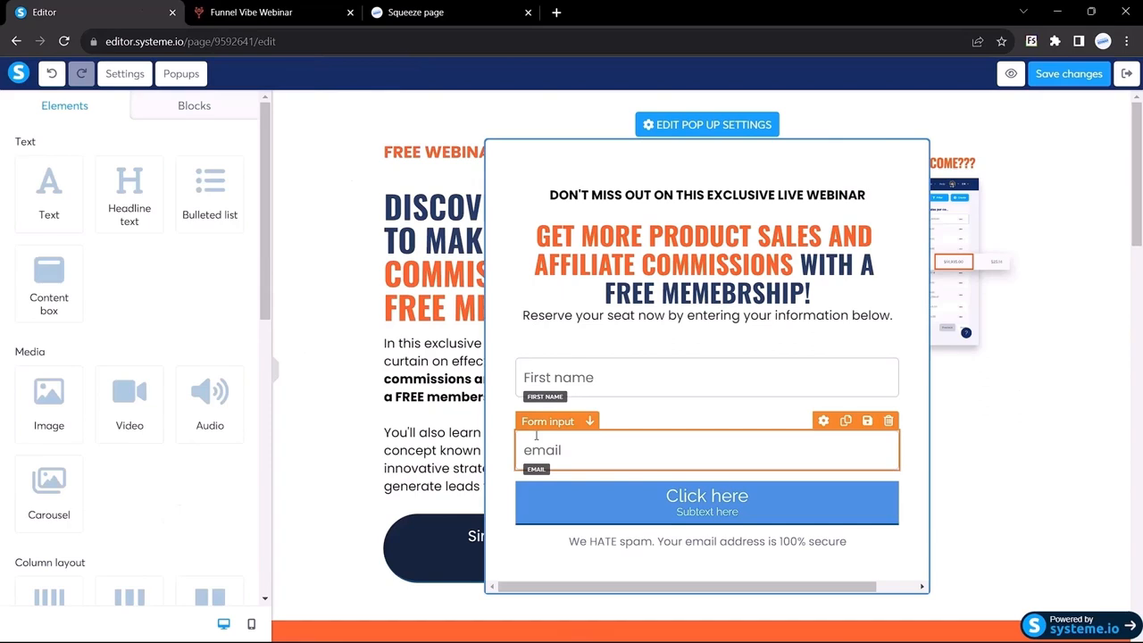
pyautogui.click(536, 436)
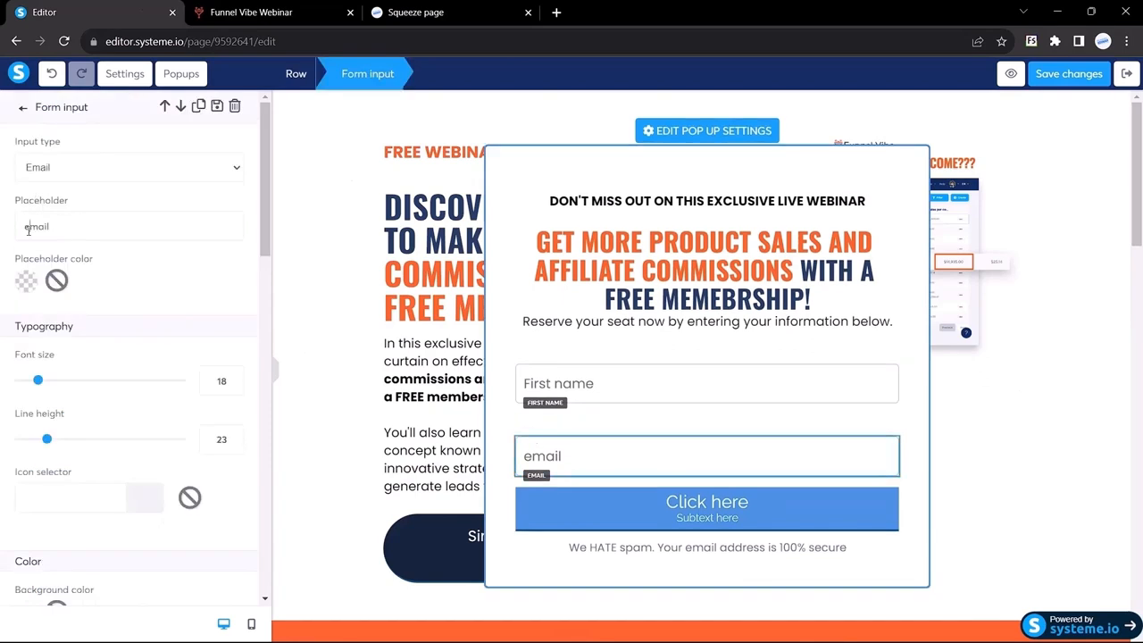
pyautogui.press('BackSpace')
pyautogui.write('E')
pyautogui.click(289, 16)
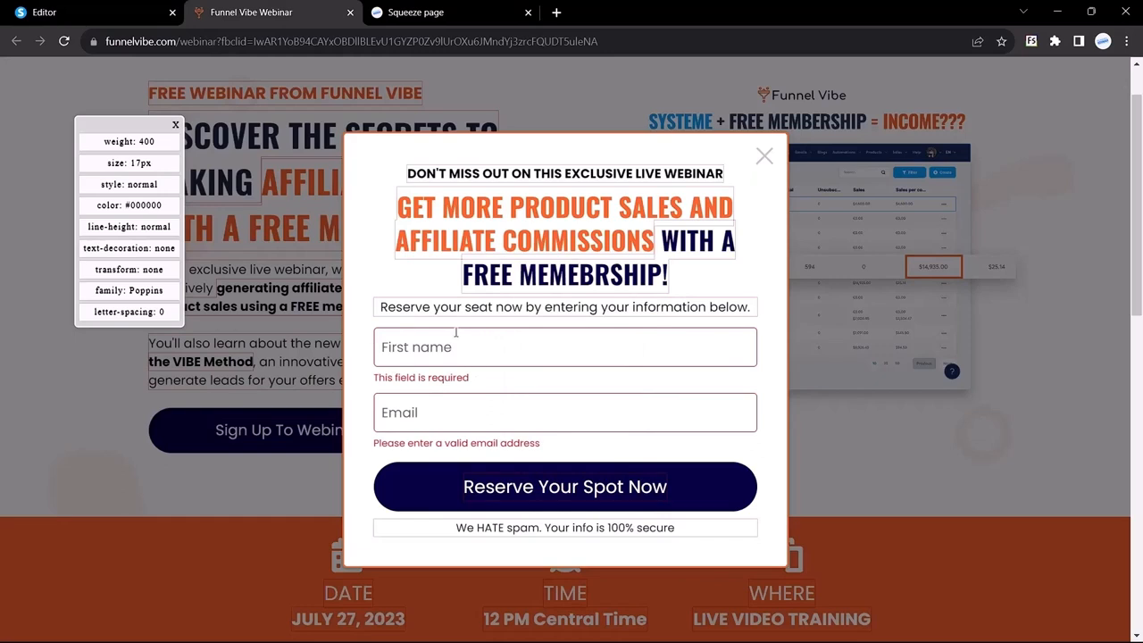
pyautogui.click(431, 223)
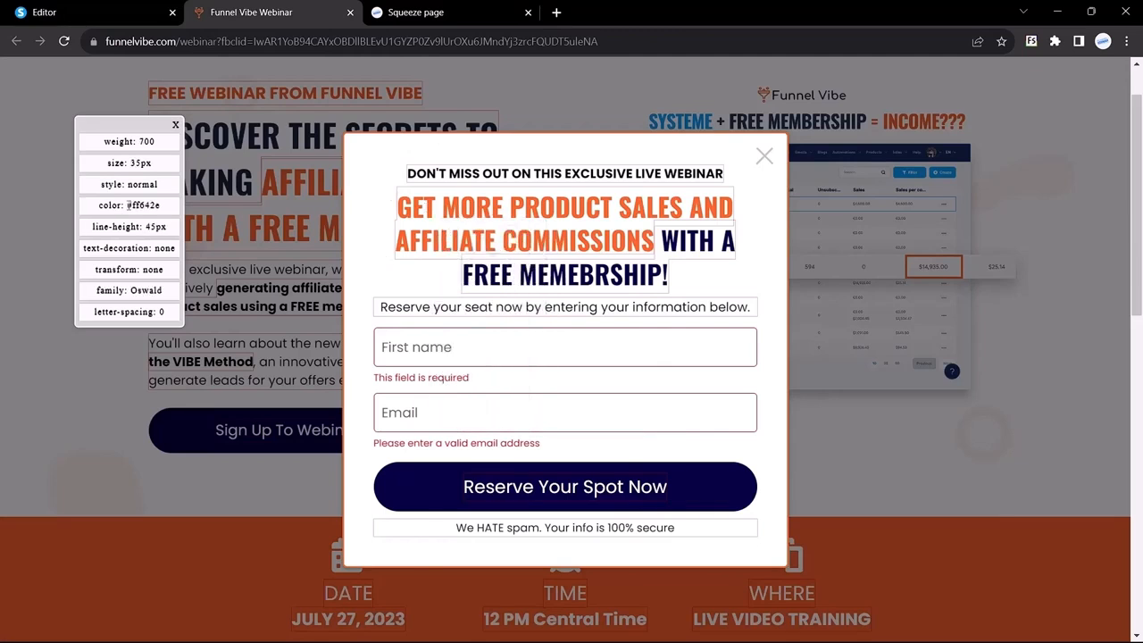
pyautogui.moveTo(128, 205); pyautogui.dragTo(159, 205)
pyautogui.hotkey('ctrl', 'c')
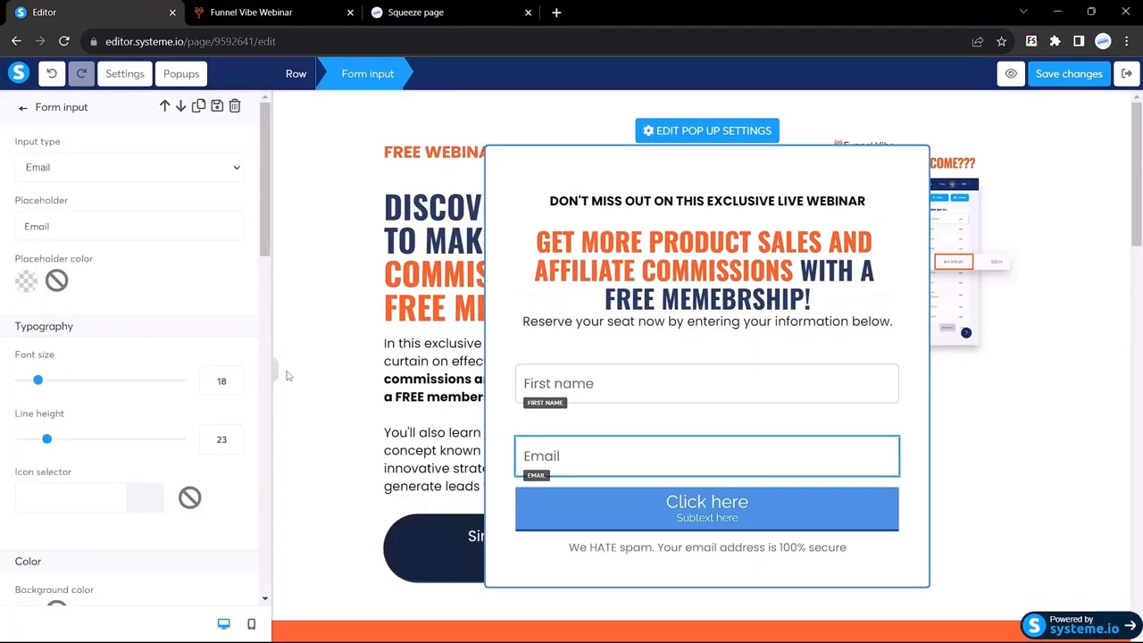
pyautogui.scroll(-2, 158, 335)
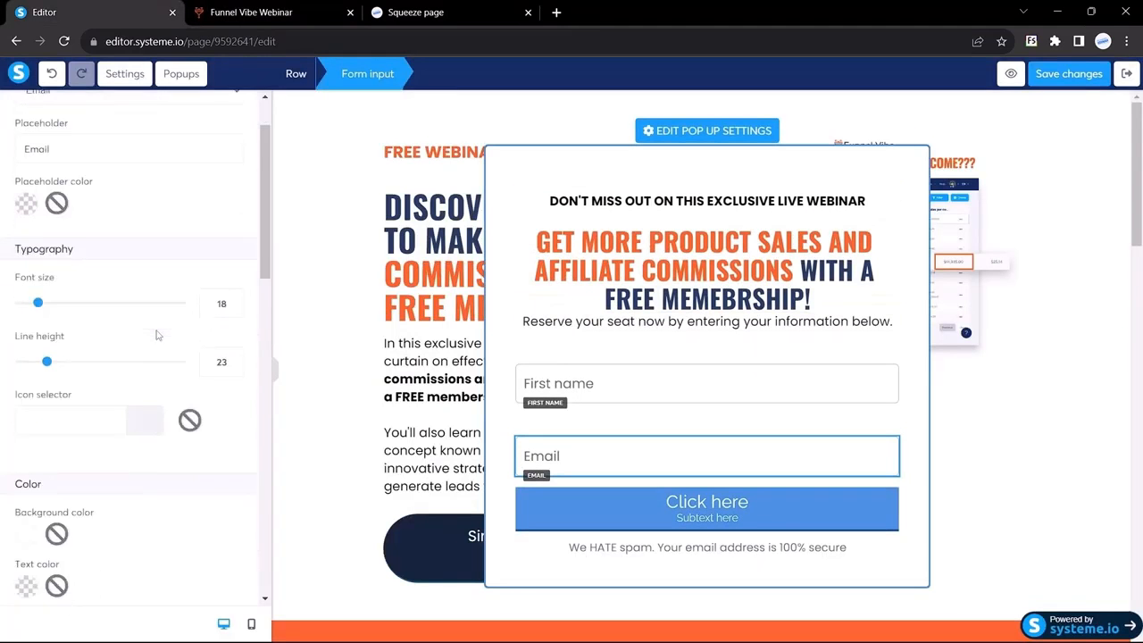
# Set the Email field's border colour to orange #ff642e
pyautogui.scroll(-10, 156, 335)
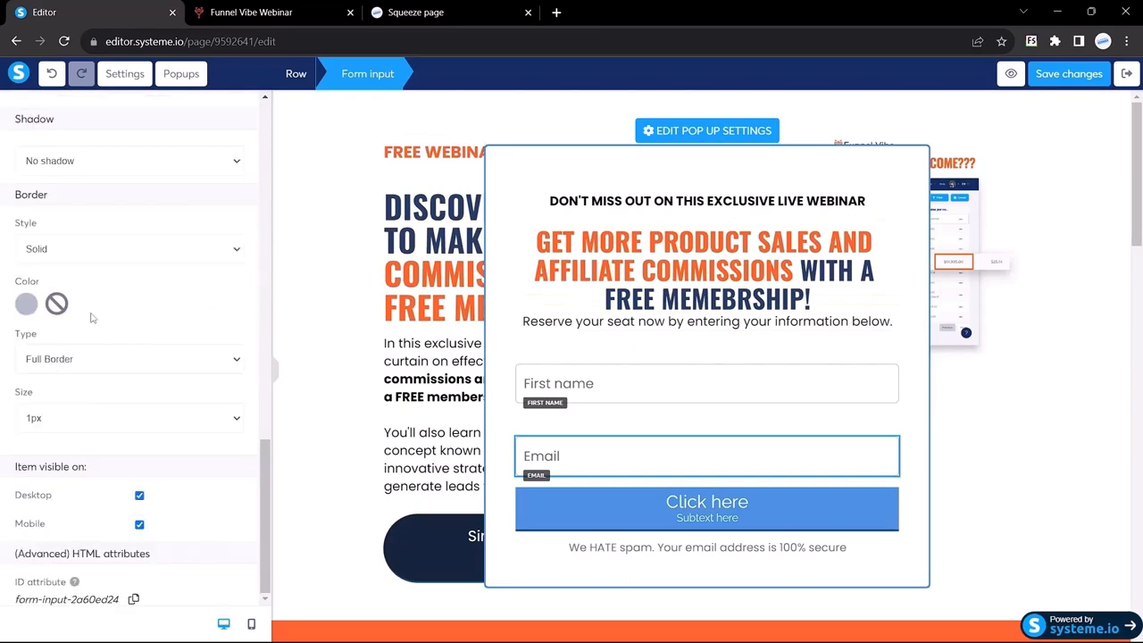
pyautogui.click(26, 305)
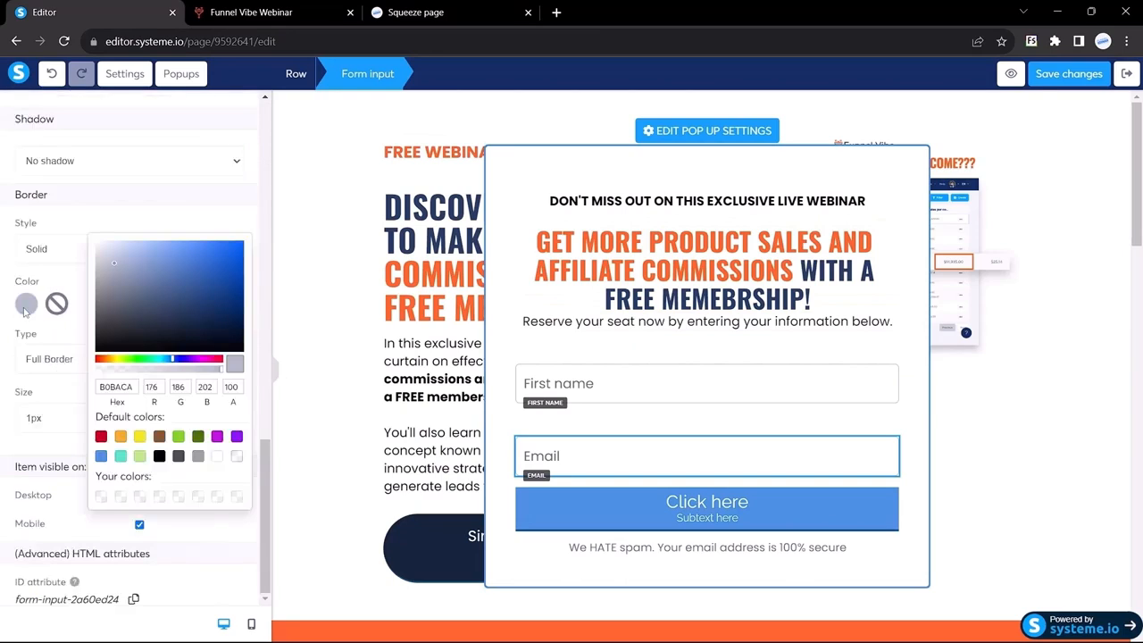
pyautogui.click(117, 387)
pyautogui.hotkey('ctrl', 'v')
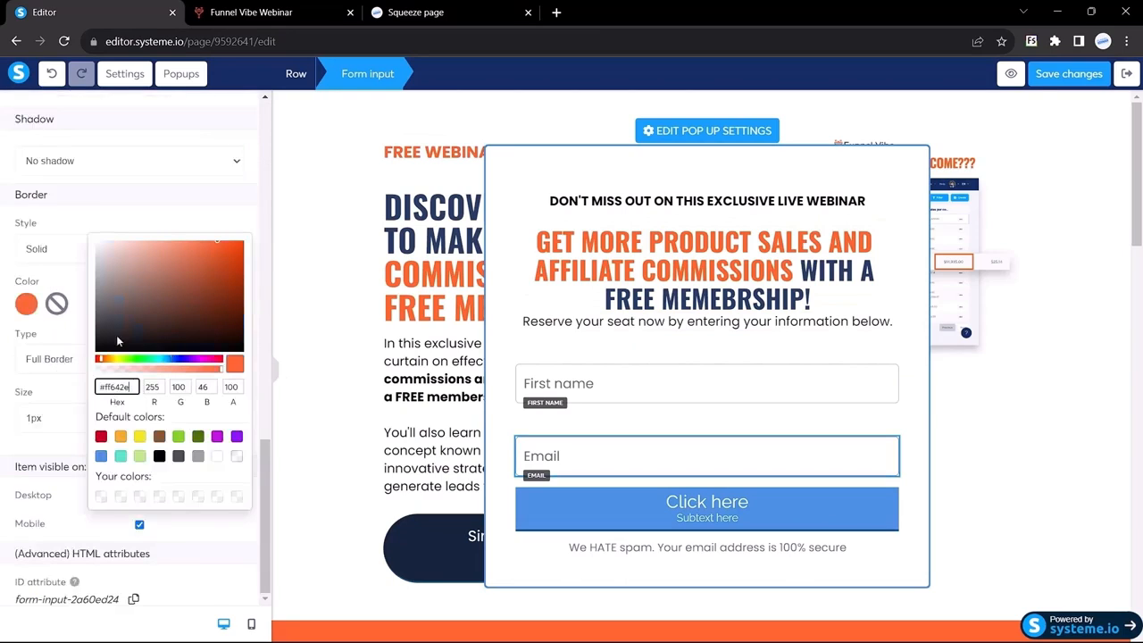
pyautogui.click(1, 268)
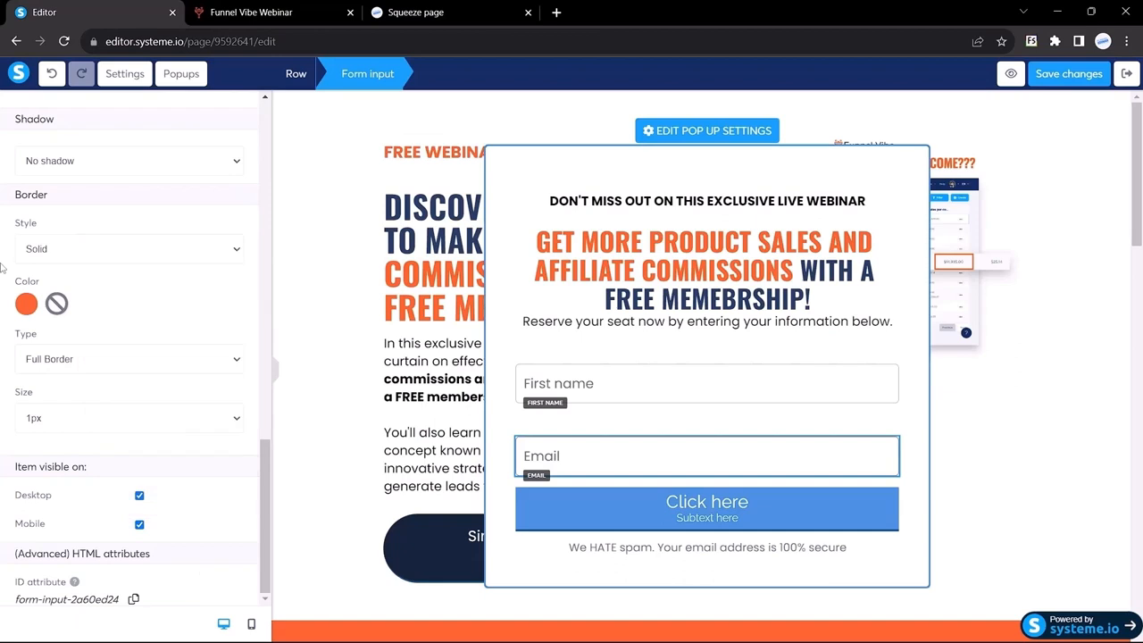
pyautogui.click(276, 378)
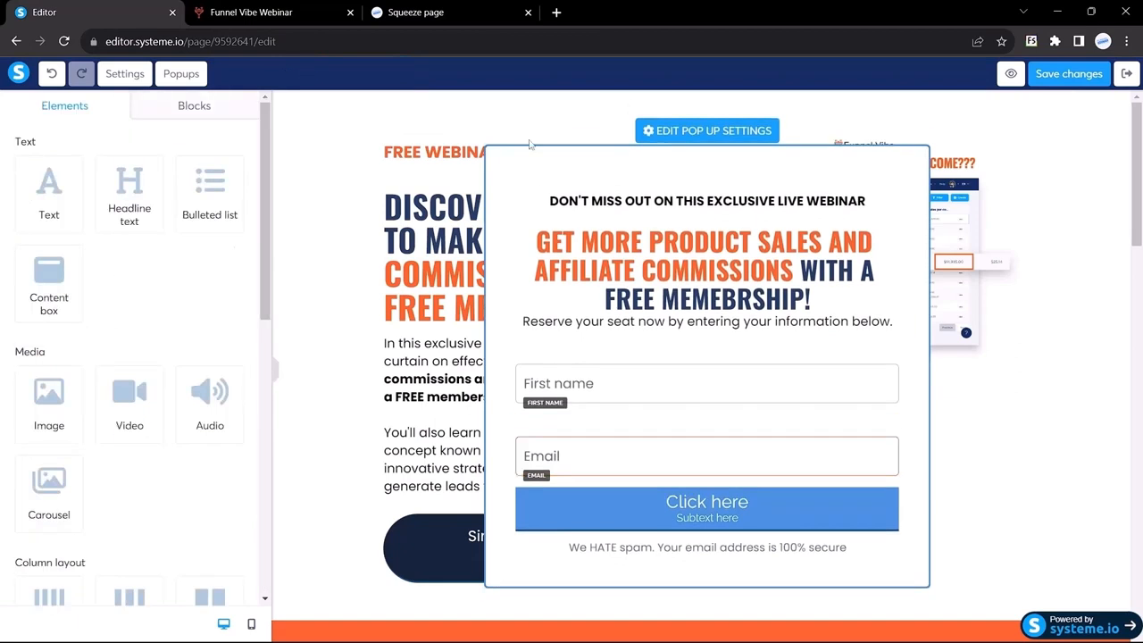
# Give the First name field the same orange #ff642e border colour and deselect it
pyautogui.click(586, 386)
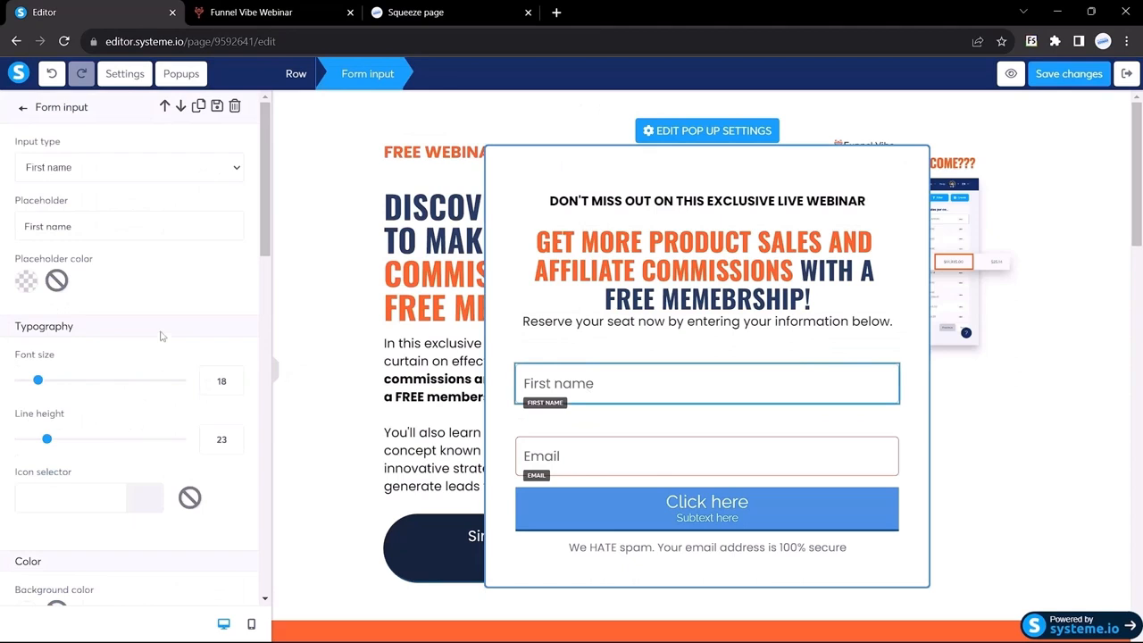
pyautogui.scroll(-4, 160, 335)
pyautogui.scroll(-9, 84, 354)
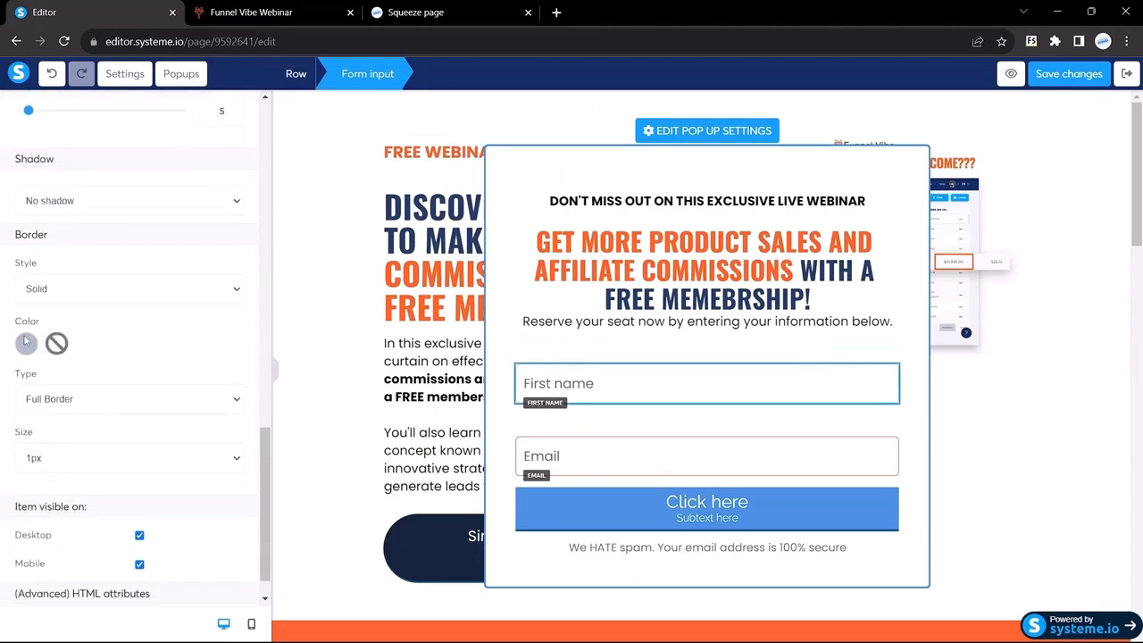
pyautogui.click(26, 343)
pyautogui.doubleClick(120, 428)
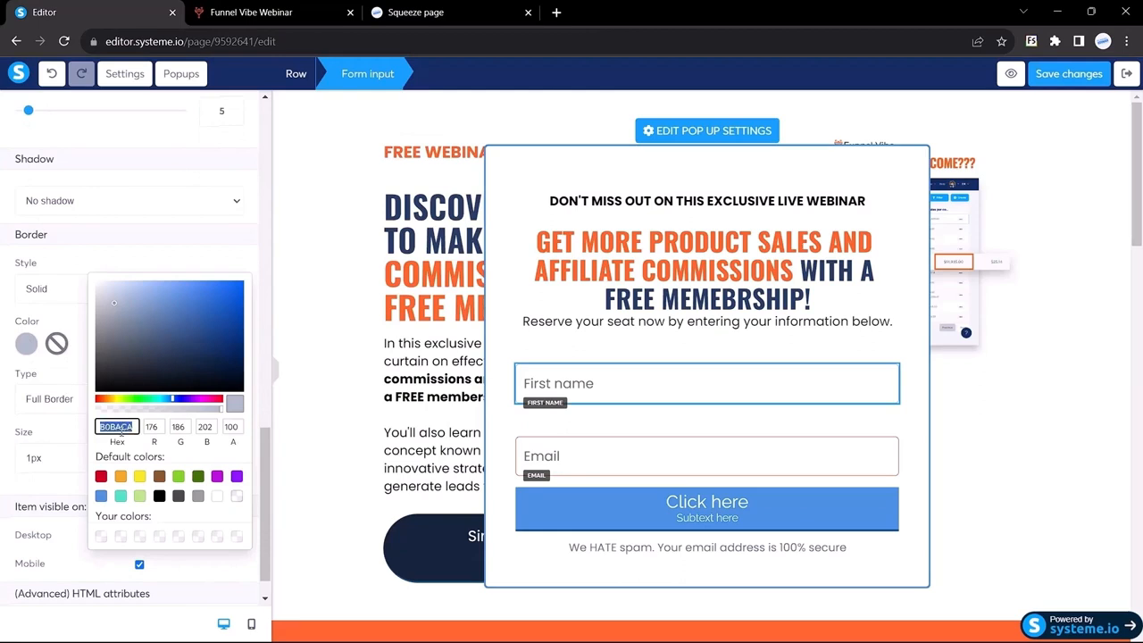
pyautogui.hotkey('ctrl', 'v')
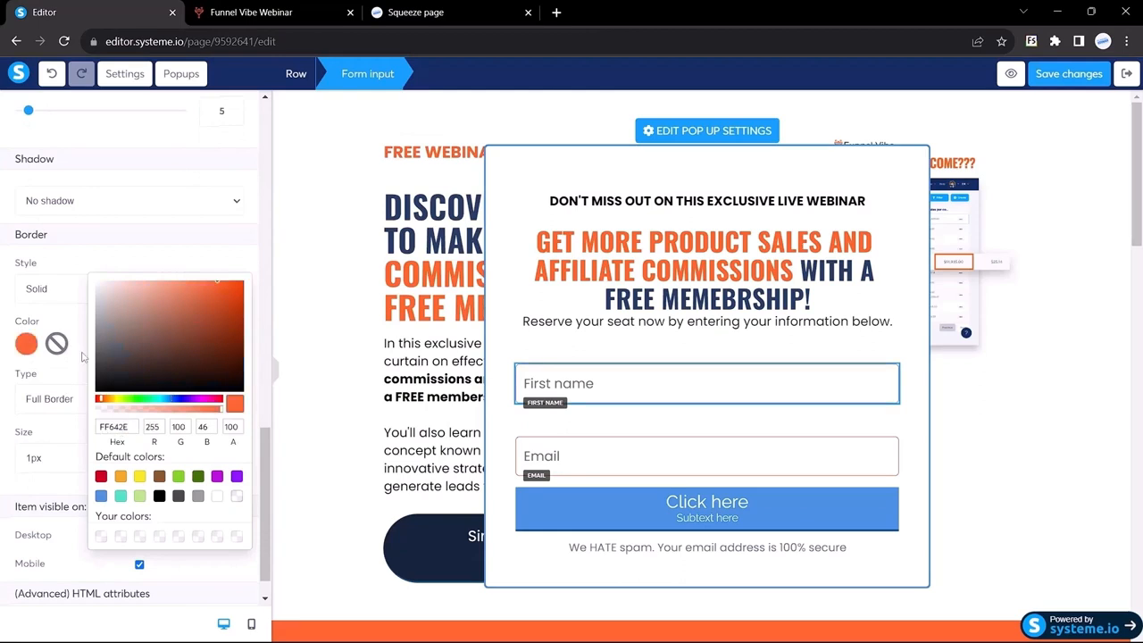
pyautogui.click(83, 357)
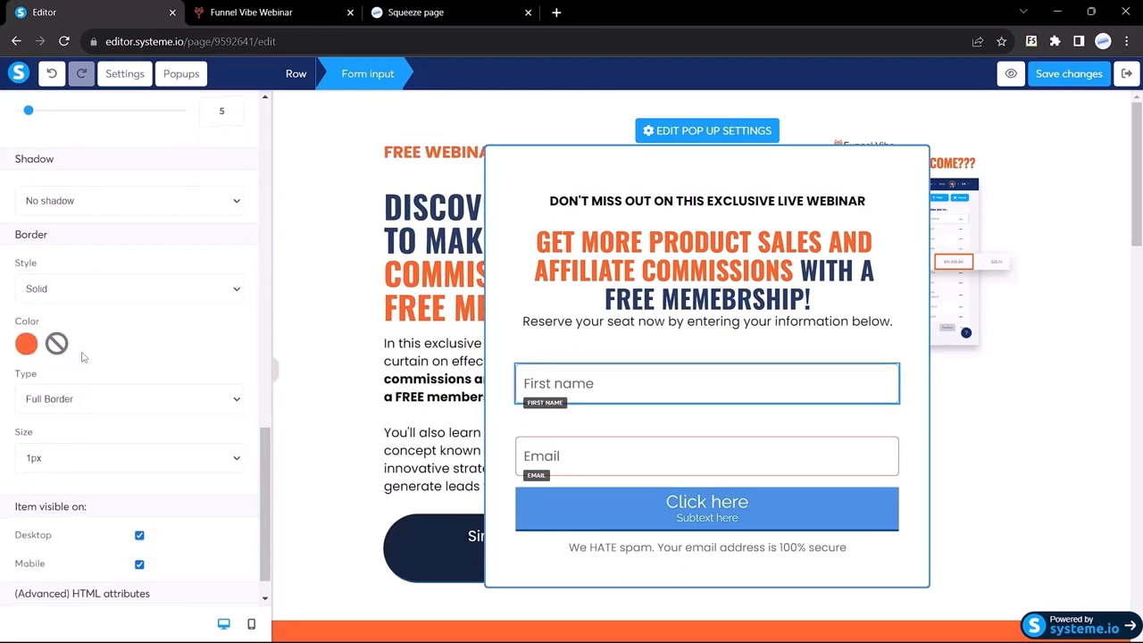
pyautogui.click(523, 169)
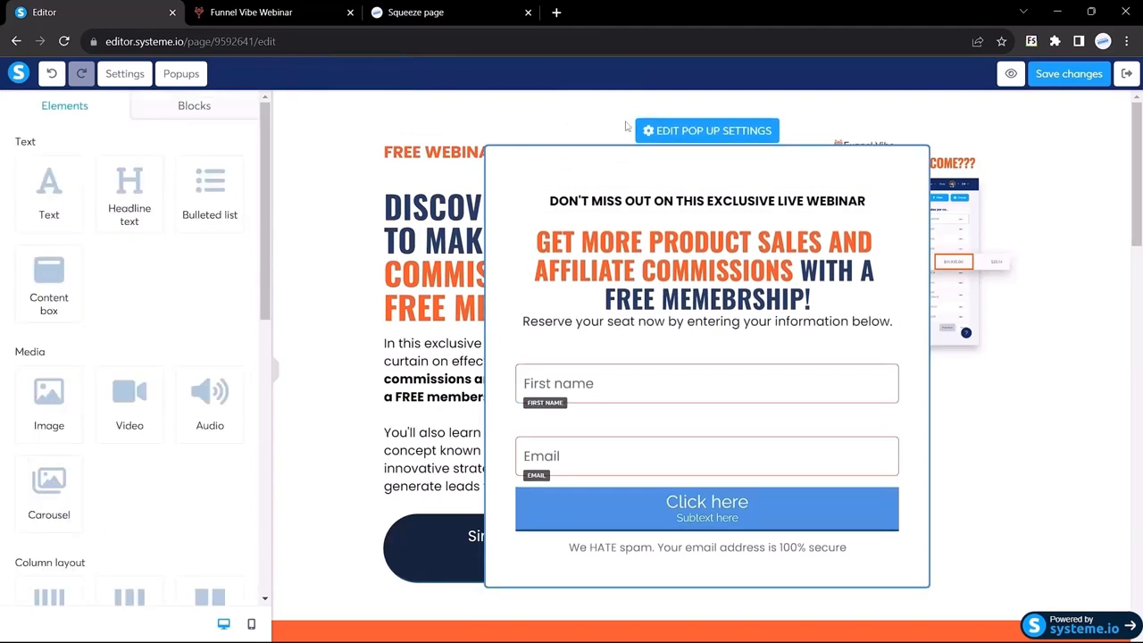
# Set the popup's own border colour to orange #ff642e
pyautogui.click(671, 134)
pyautogui.scroll(-3, 123, 456)
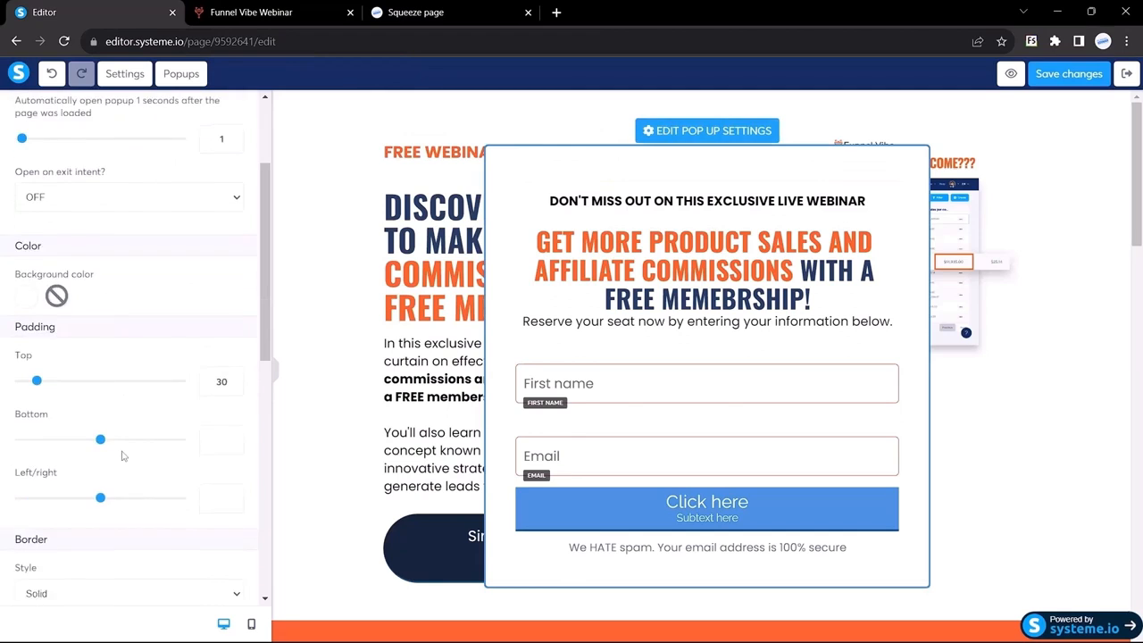
pyautogui.scroll(-4, 120, 304)
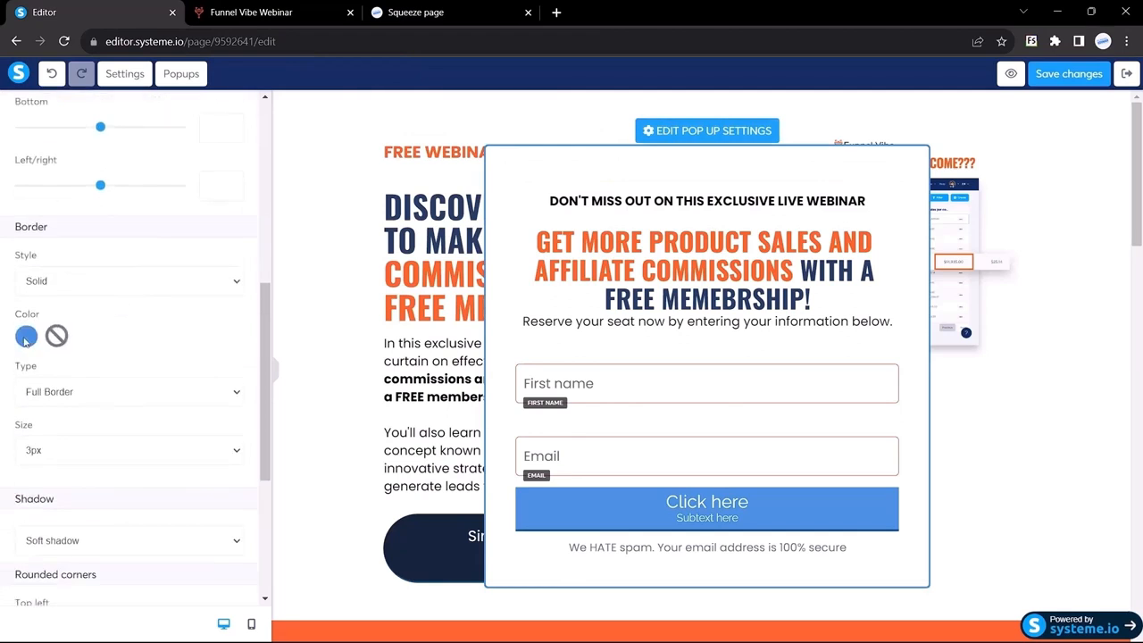
pyautogui.click(26, 339)
pyautogui.doubleClick(105, 420)
pyautogui.hotkey('ctrl', 'v')
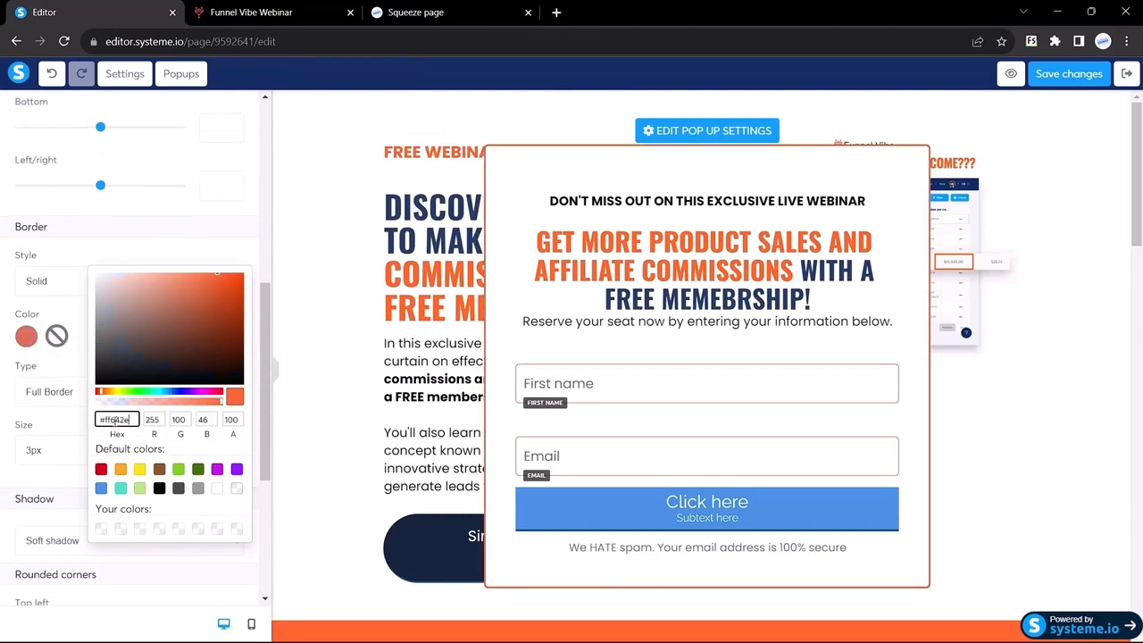
pyautogui.click(276, 373)
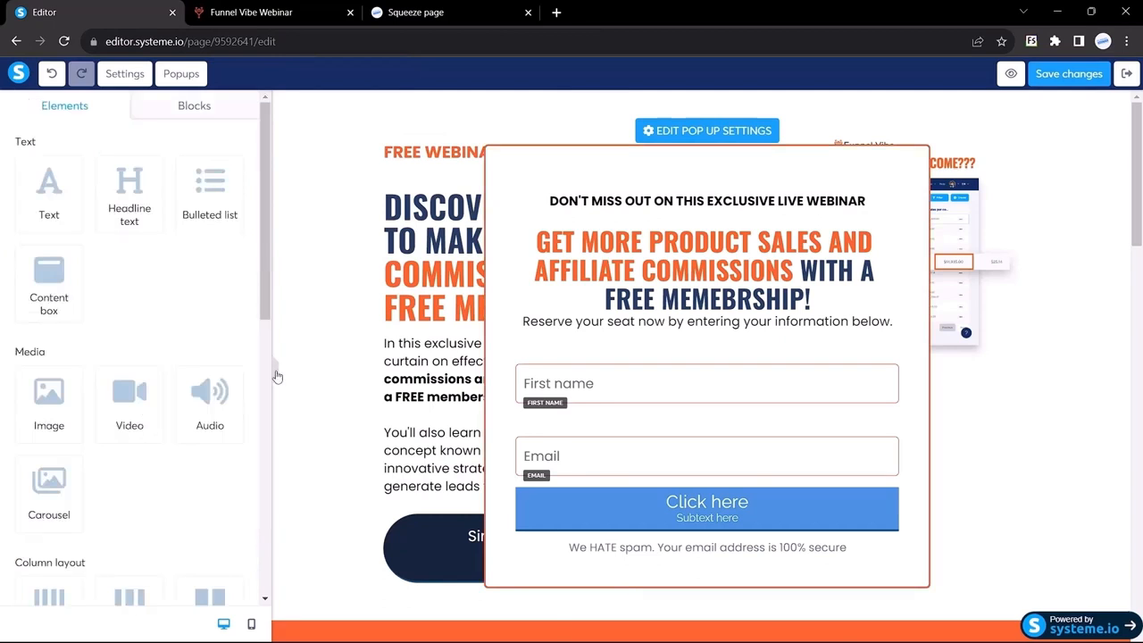
pyautogui.click(276, 373)
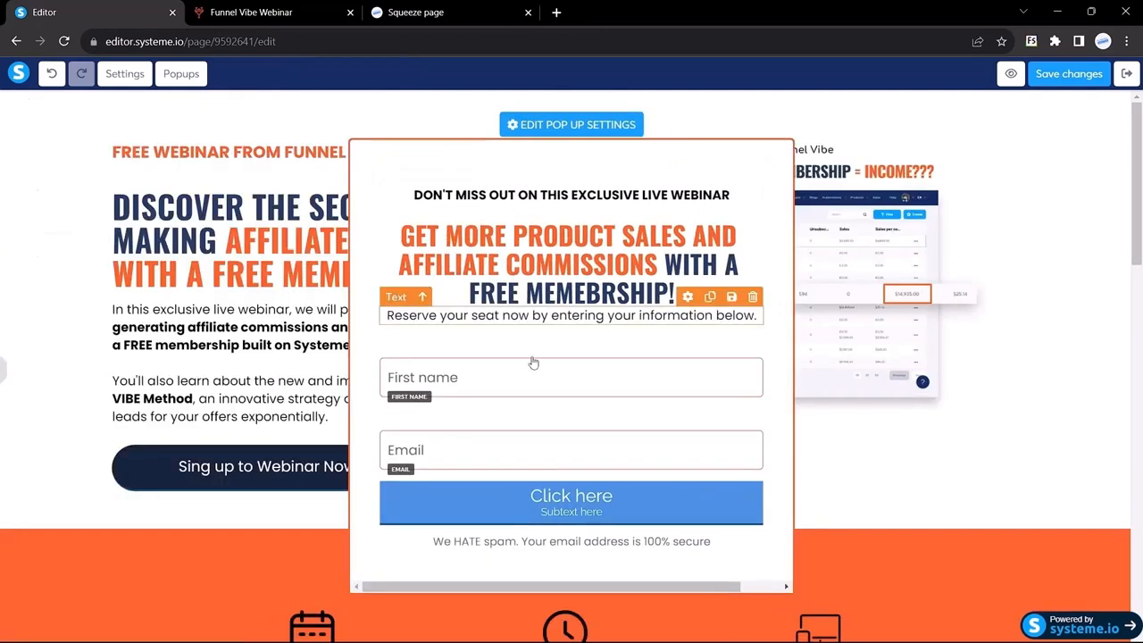
# Set the Email field's top margin to 0
pyautogui.click(3, 367)
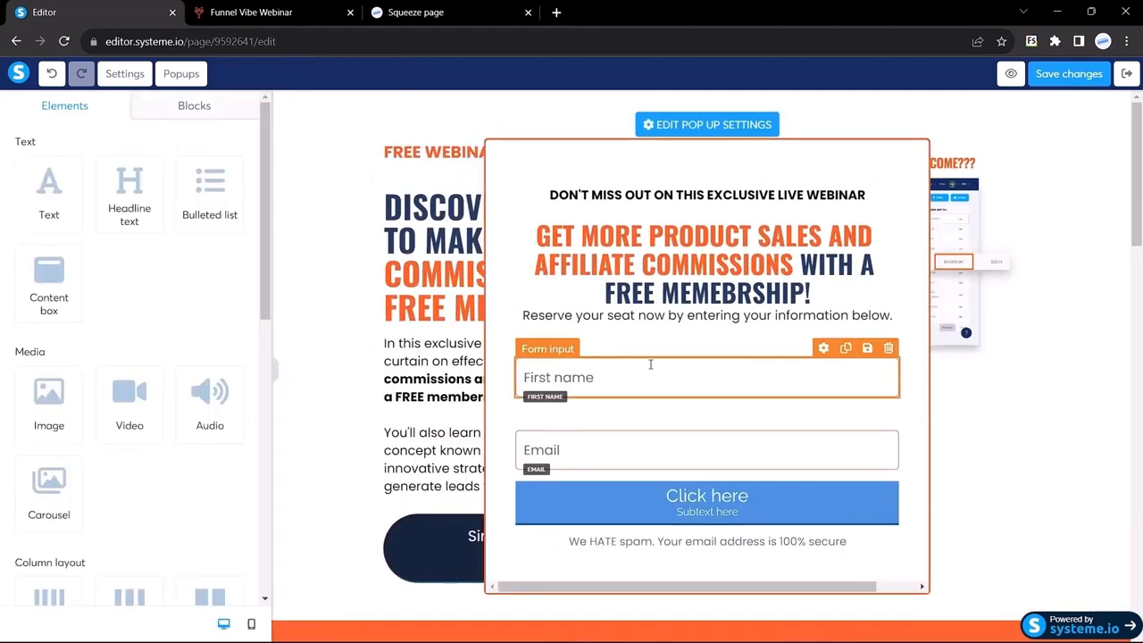
pyautogui.click(650, 363)
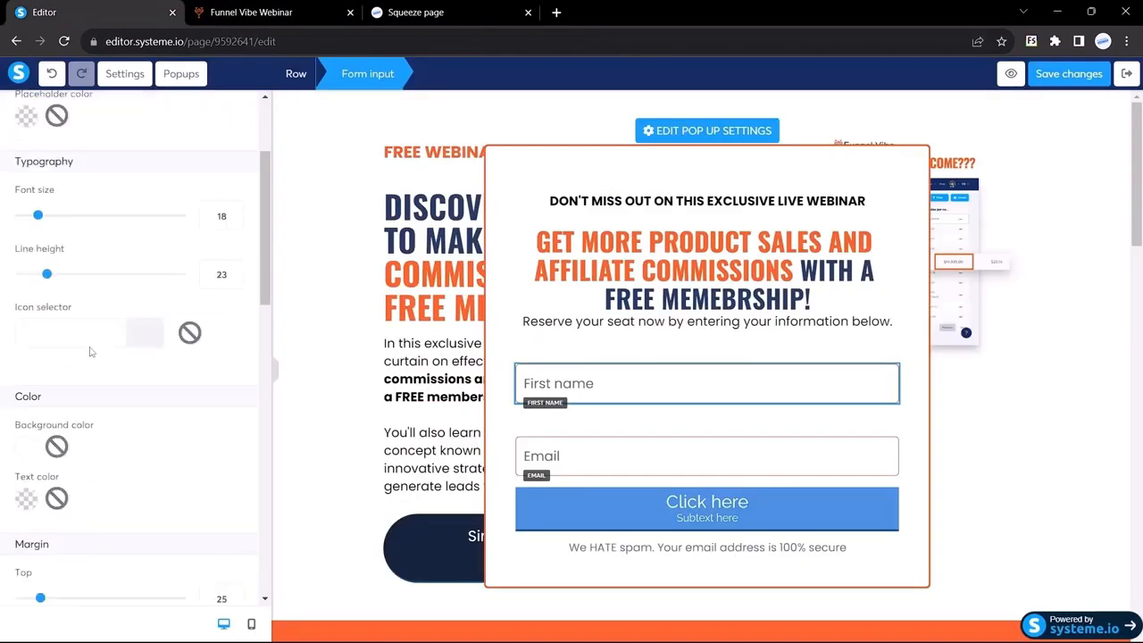
pyautogui.scroll(-5, 92, 357)
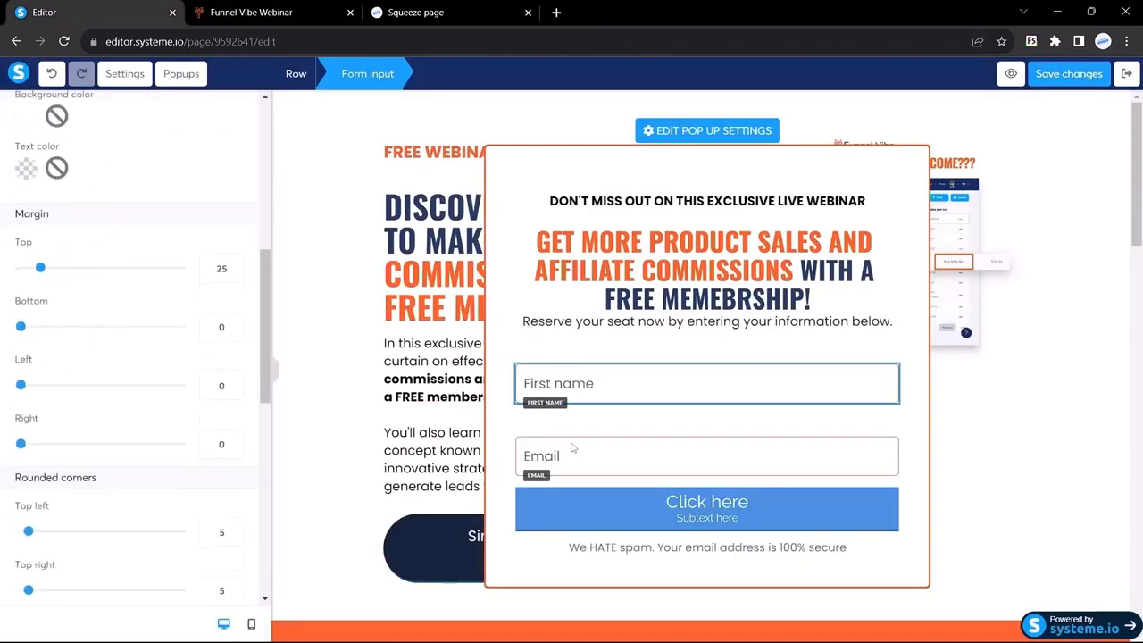
pyautogui.click(620, 456)
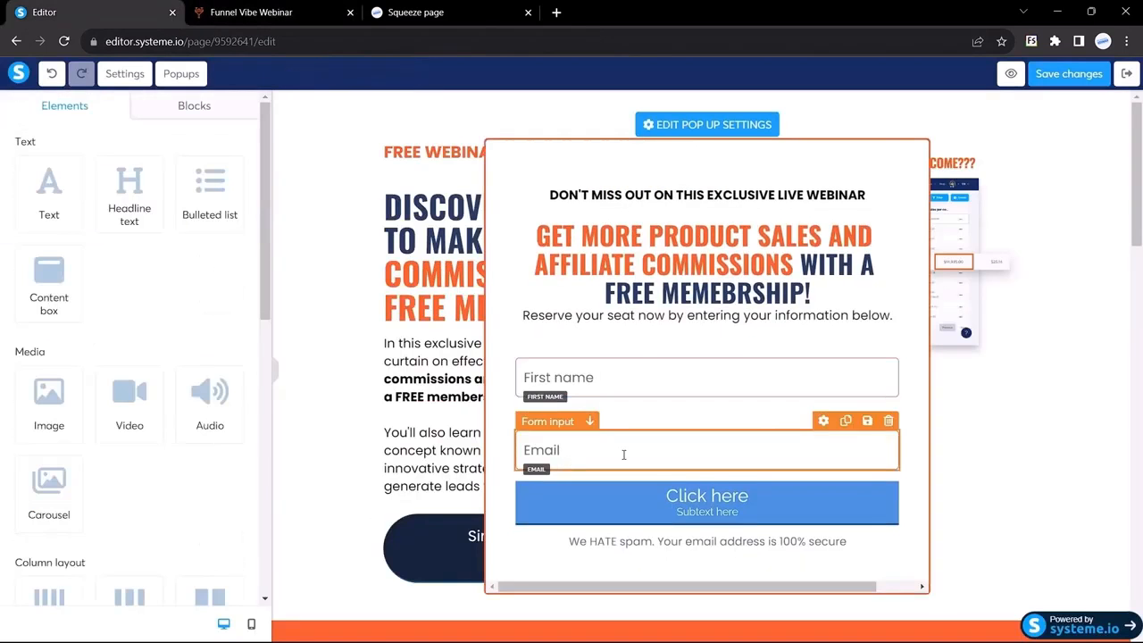
pyautogui.click(576, 448)
pyautogui.scroll(-5, 63, 327)
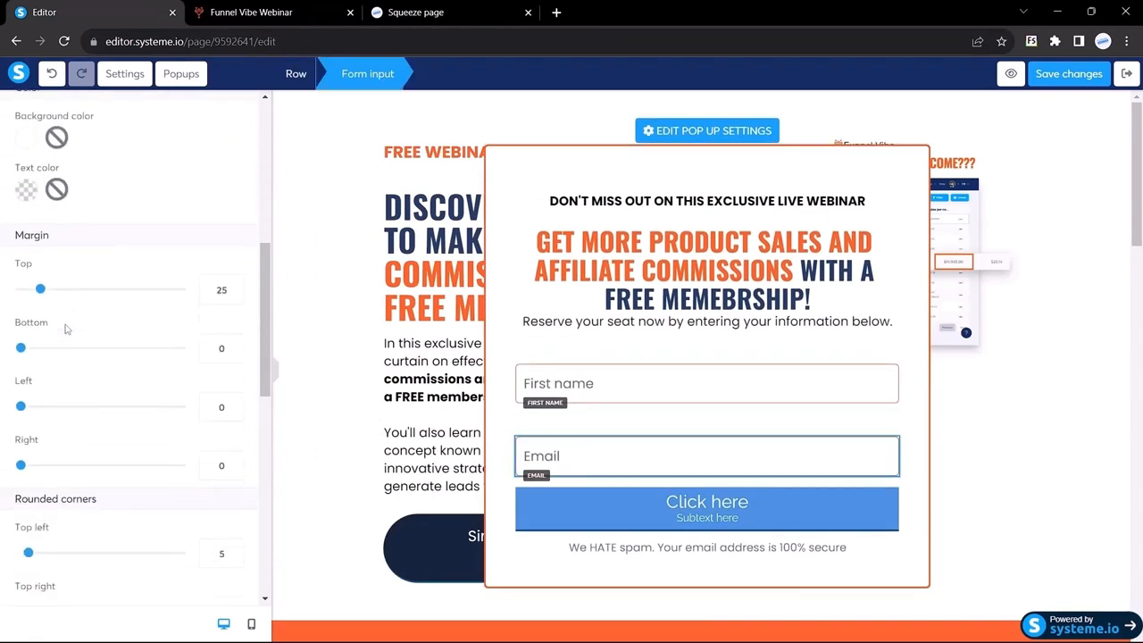
pyautogui.moveTo(223, 255); pyautogui.dragTo(192, 261)
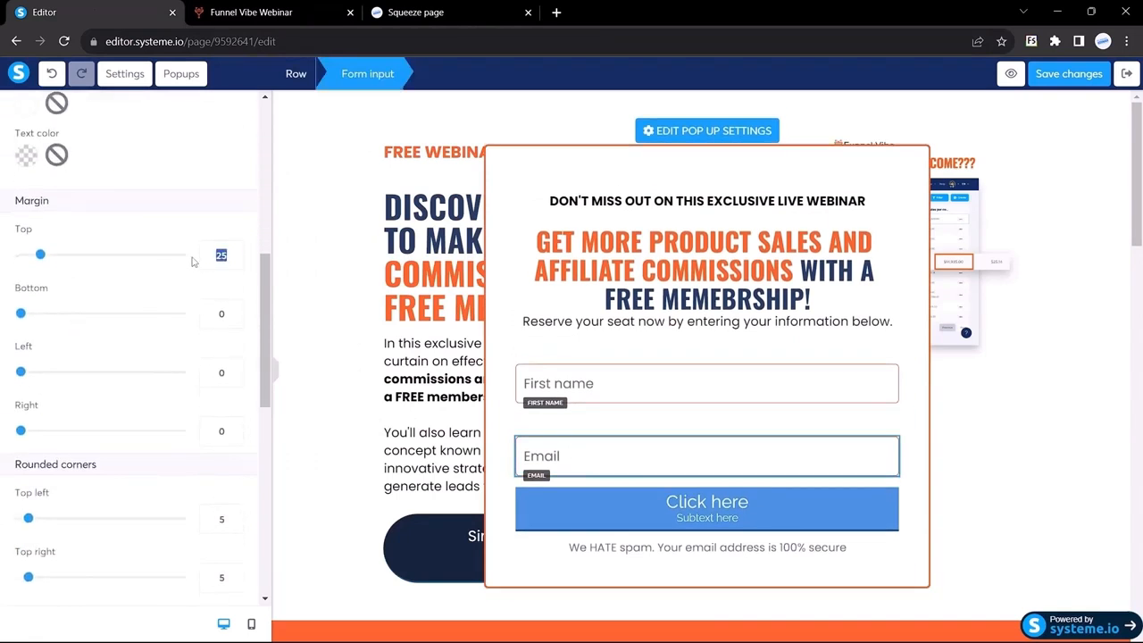
pyautogui.write('0')
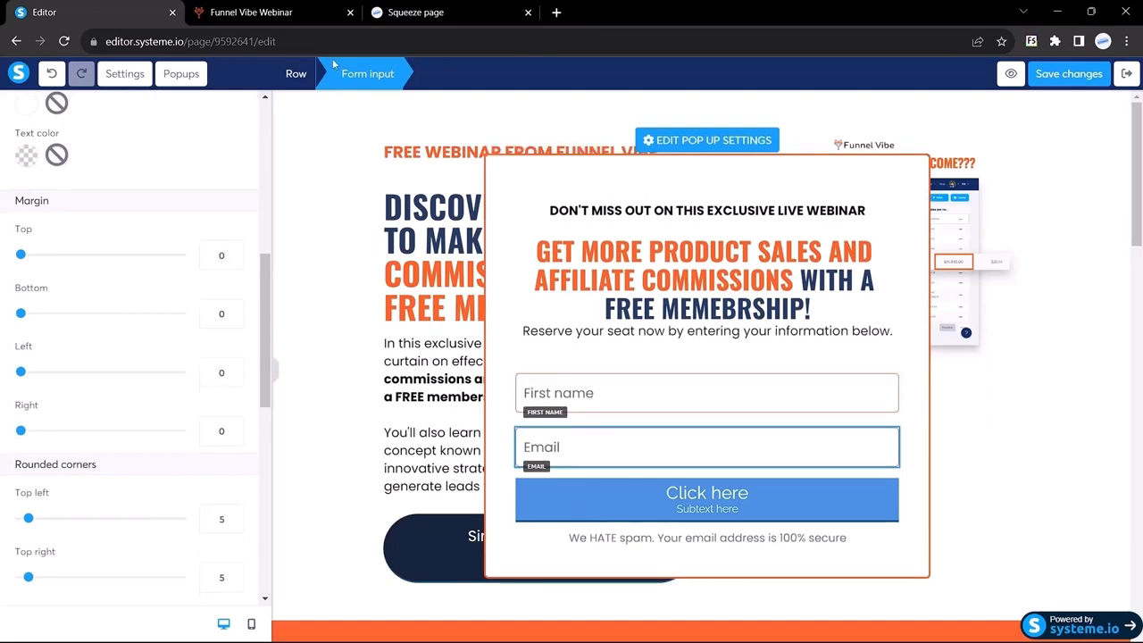
# Compare with the Funnel Vibe popup, then select the popup's Click here button
pyautogui.click(247, 12)
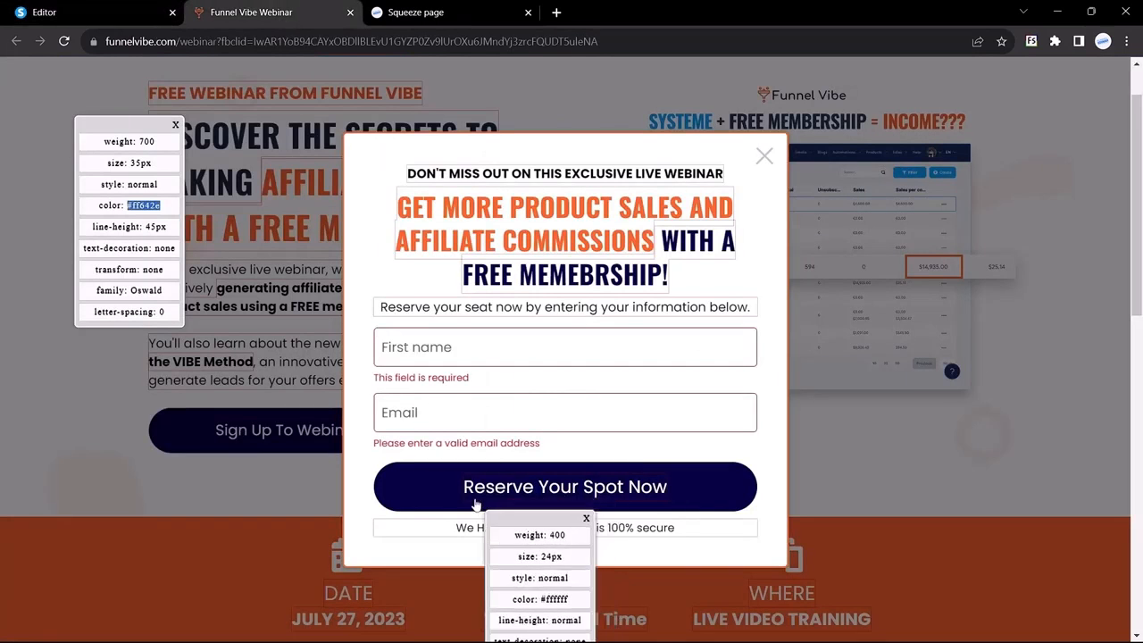
pyautogui.click(44, 12)
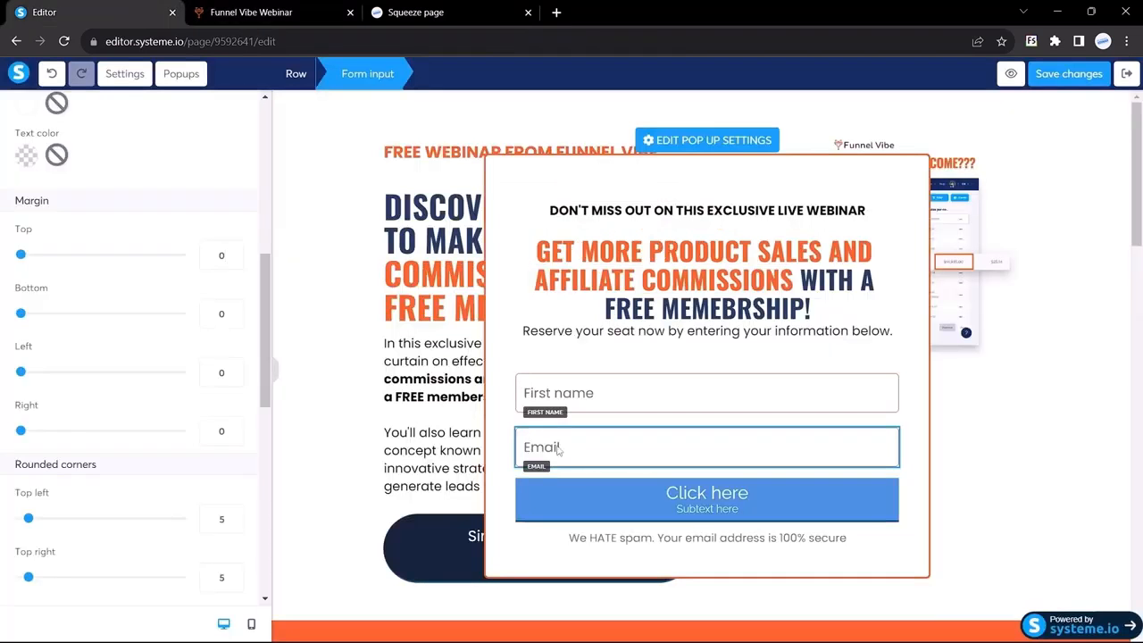
pyautogui.click(581, 491)
pyautogui.scroll(-2, 128, 294)
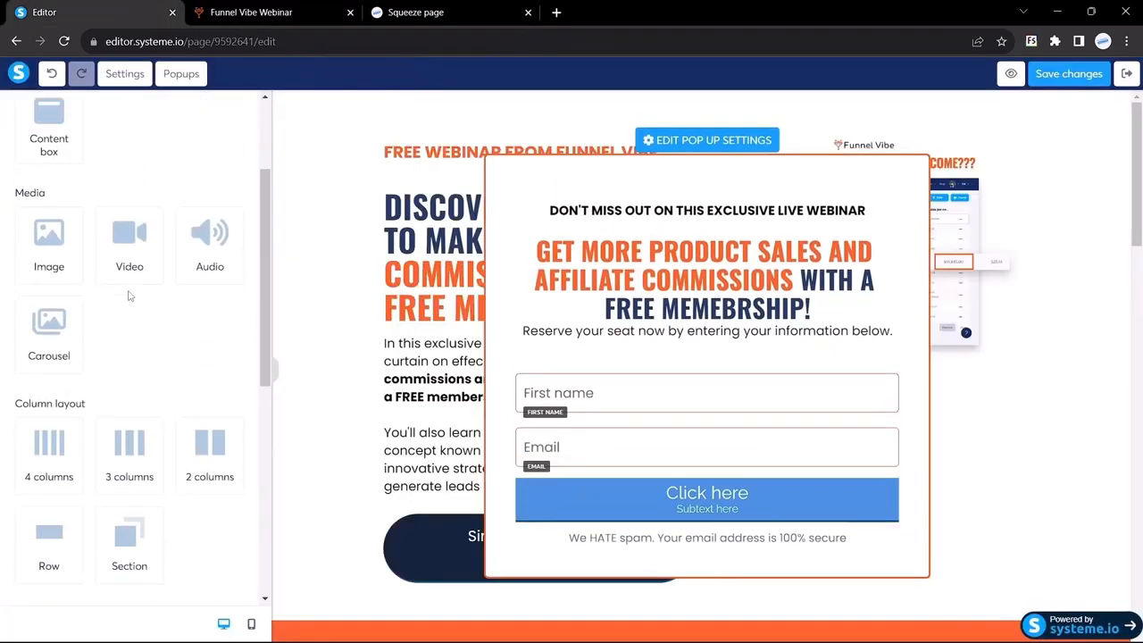
# Set the popup button's font to Poppins
pyautogui.scroll(-3, 83, 325)
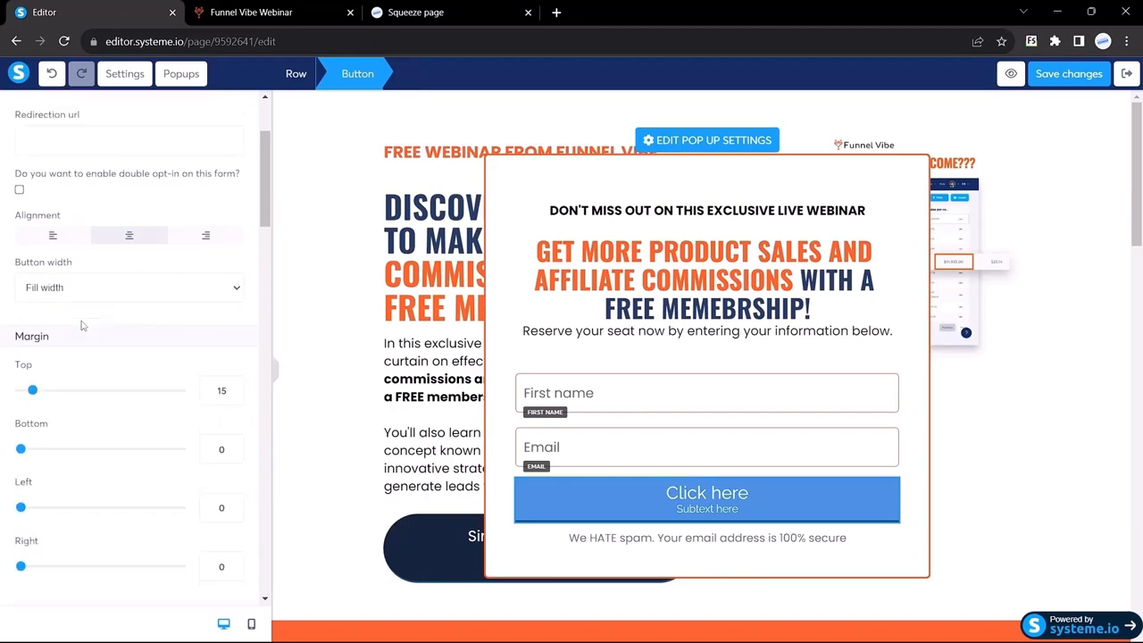
pyautogui.scroll(2, 80, 325)
pyautogui.scroll(-6, 84, 324)
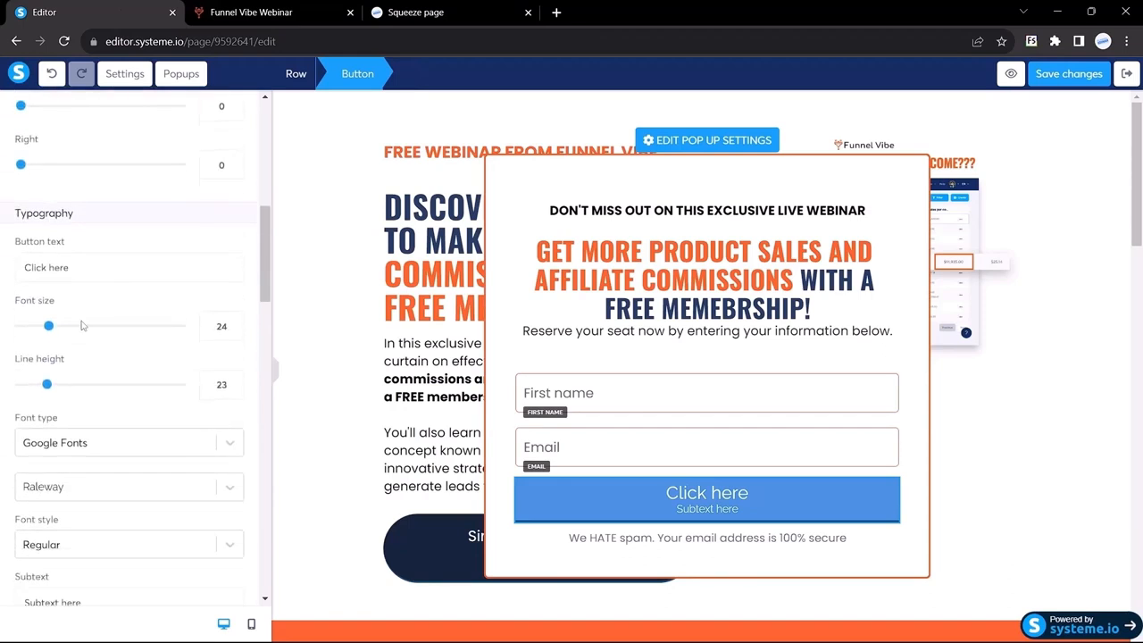
pyautogui.click(82, 340)
pyautogui.write('pop')
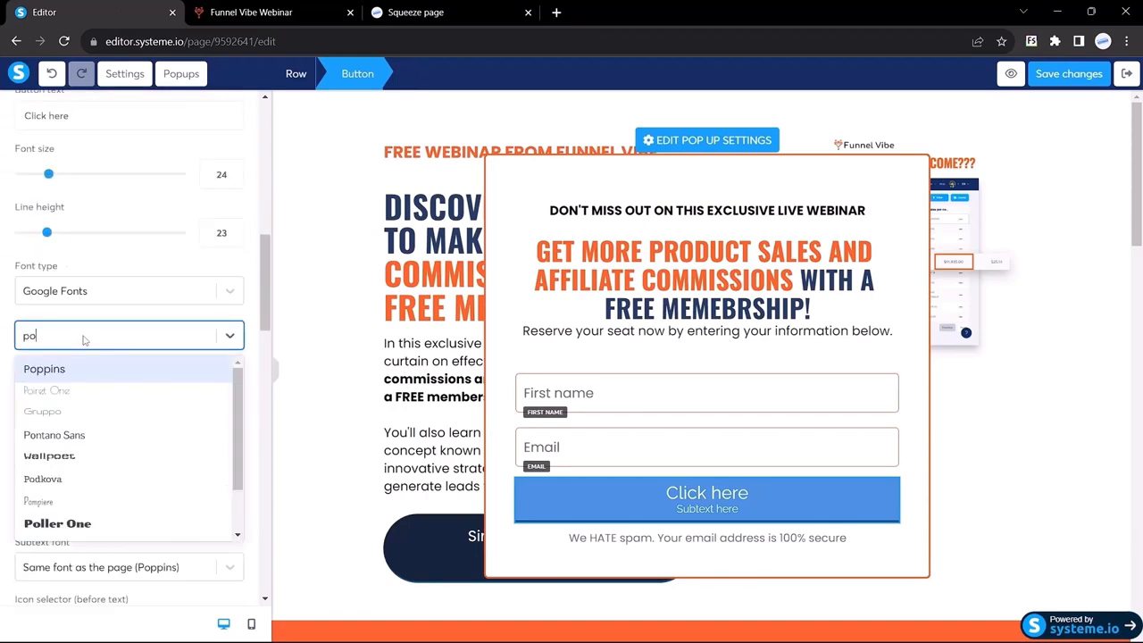
pyautogui.press('Return')
# Delete the button's subtext and change its label to 'Reserve your Spot'
pyautogui.scroll(-3, 84, 395)
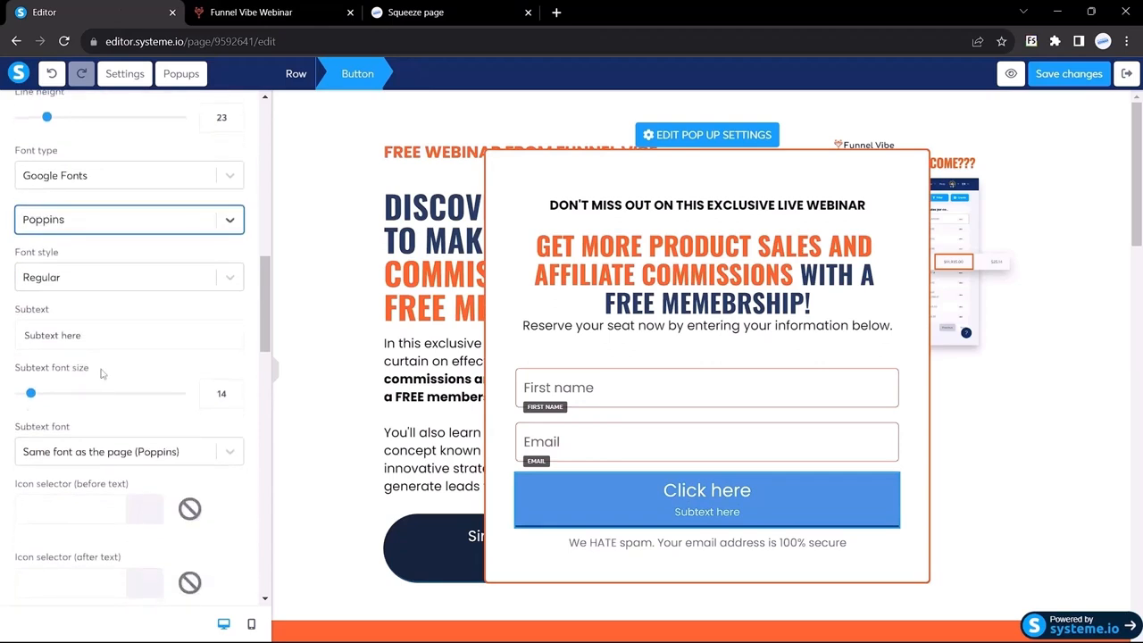
pyautogui.moveTo(87, 335); pyautogui.dragTo(3, 330)
pyautogui.write('Reserve your')
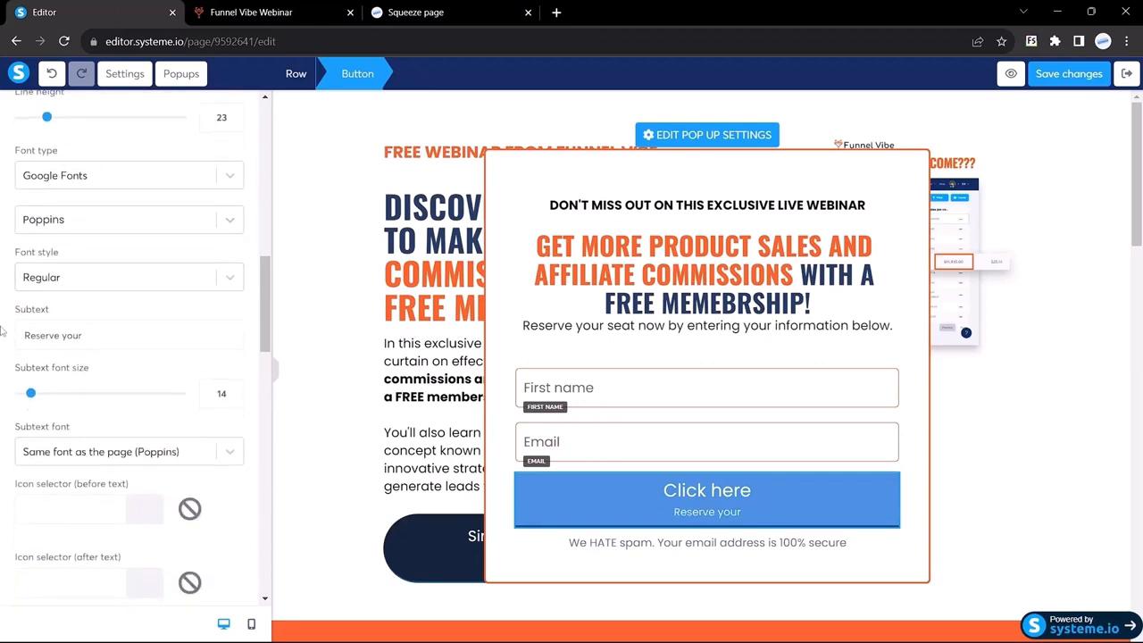
pyautogui.moveTo(91, 336); pyautogui.dragTo(2, 332)
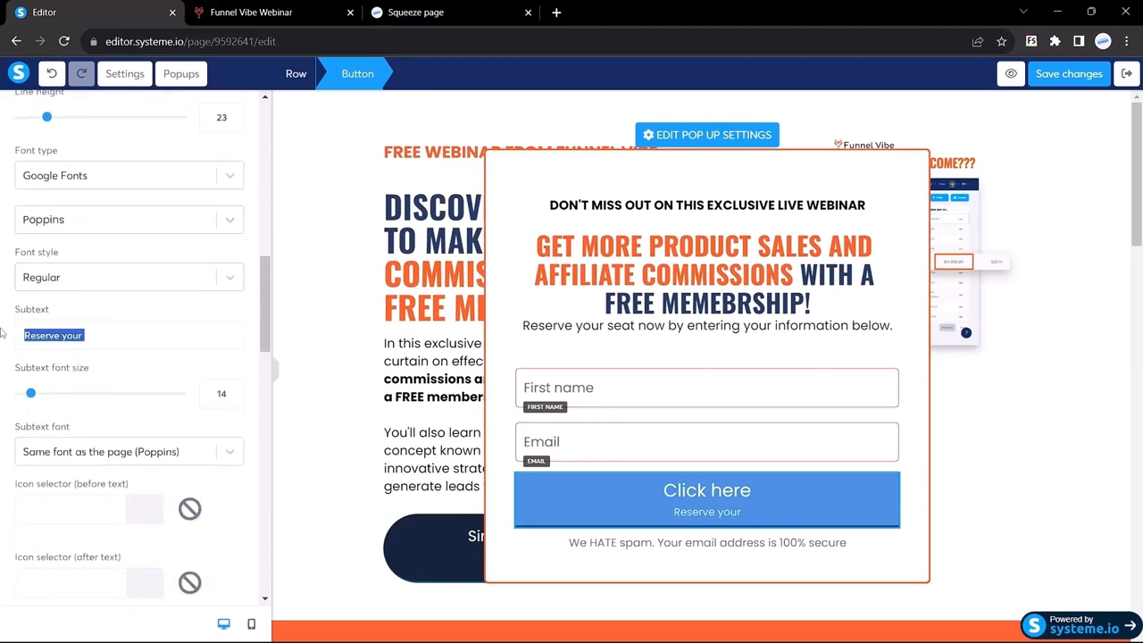
pyautogui.press('BackSpace')
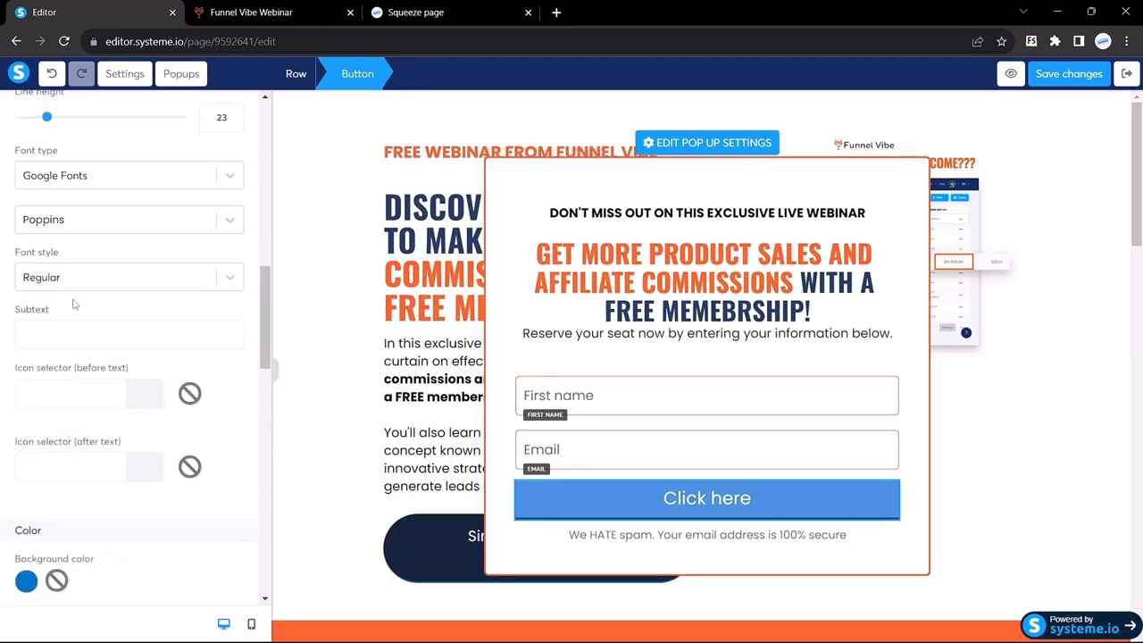
pyautogui.scroll(10, 74, 304)
pyautogui.scroll(-8, 88, 295)
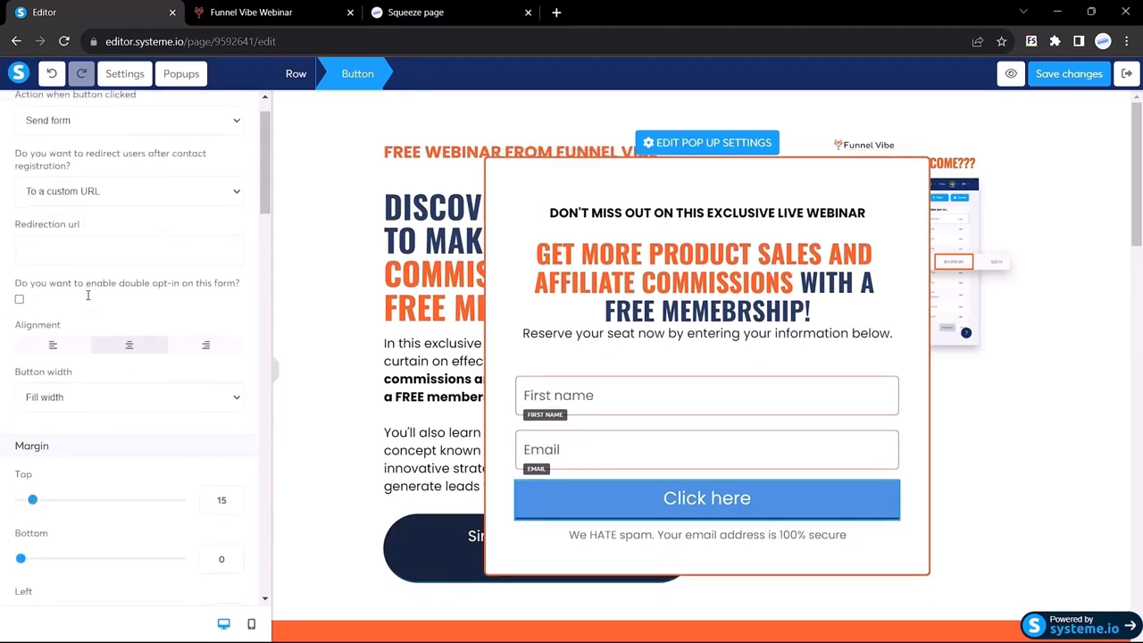
pyautogui.moveTo(87, 405); pyautogui.dragTo(4, 401)
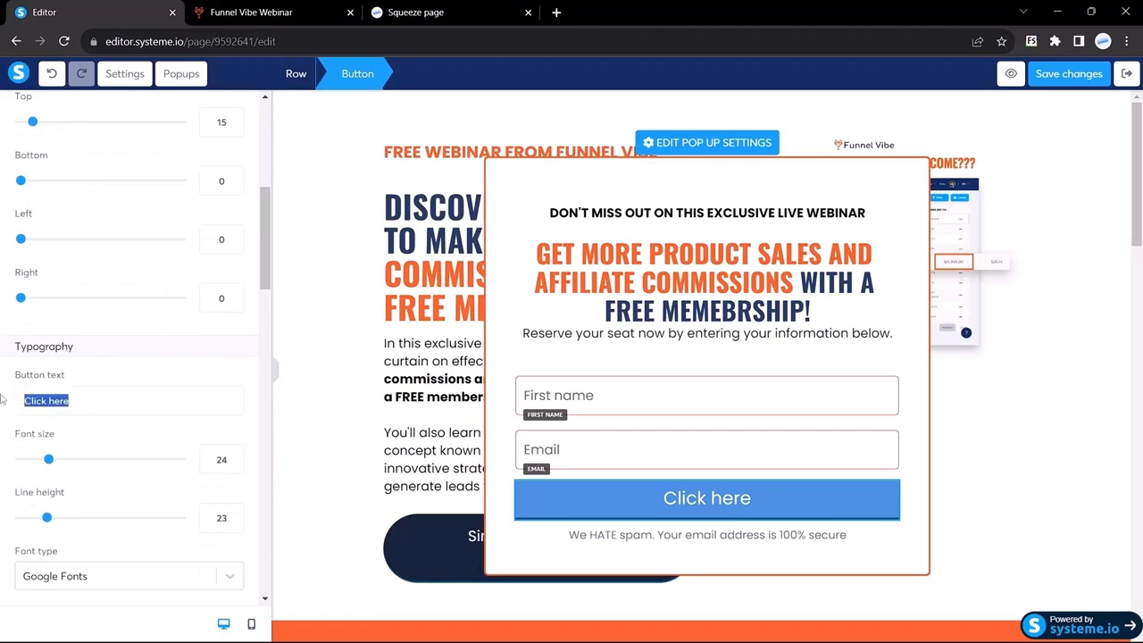
pyautogui.write('Reserve your Spot')
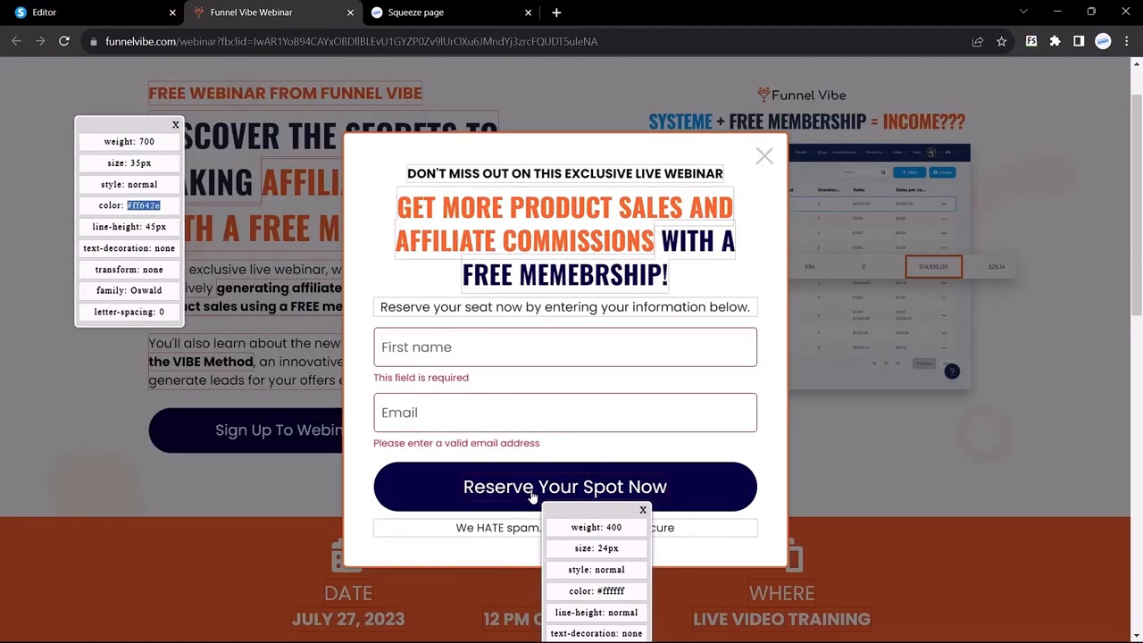
# Copy the Funnel Vibe button colour 050143 from its font inspector back to the editor
pyautogui.click(532, 498)
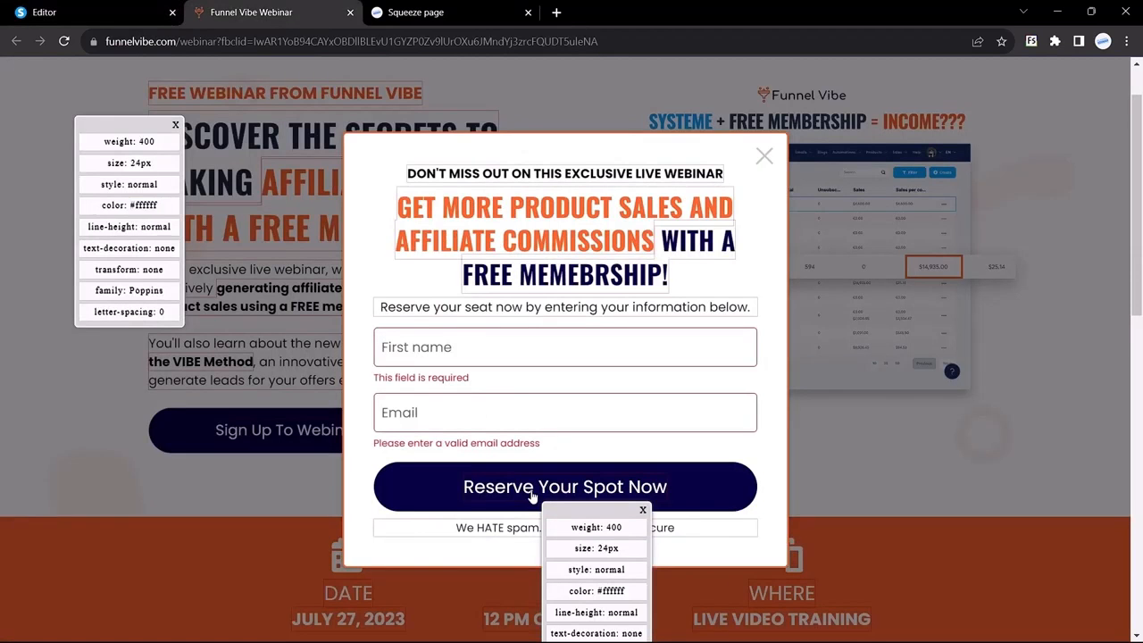
pyautogui.scroll(-1, 532, 497)
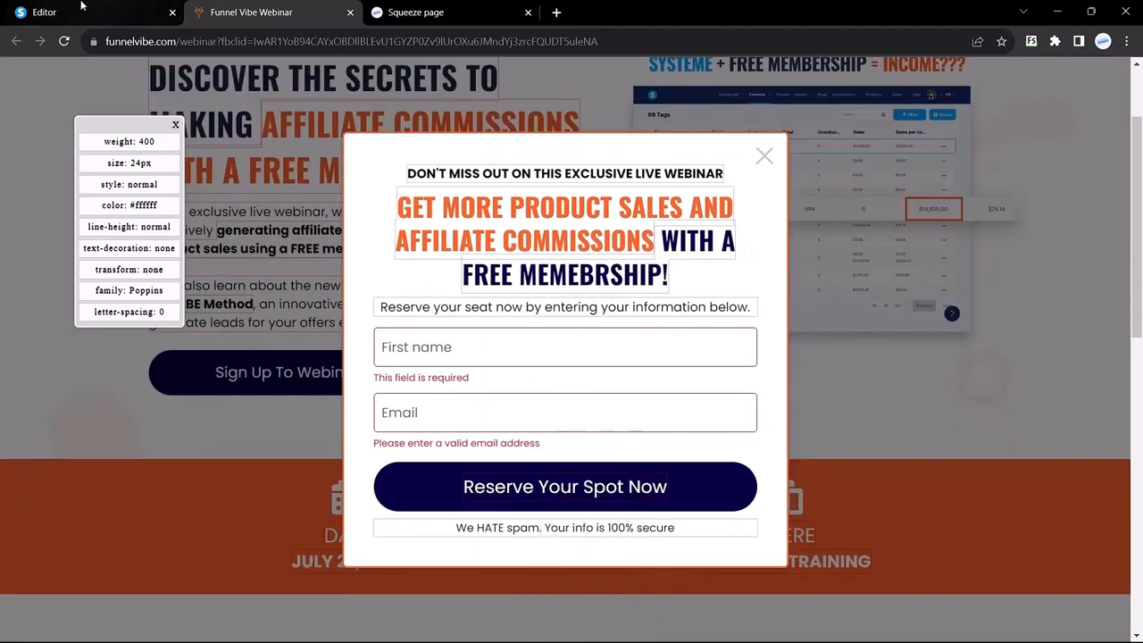
pyautogui.click(31, 9)
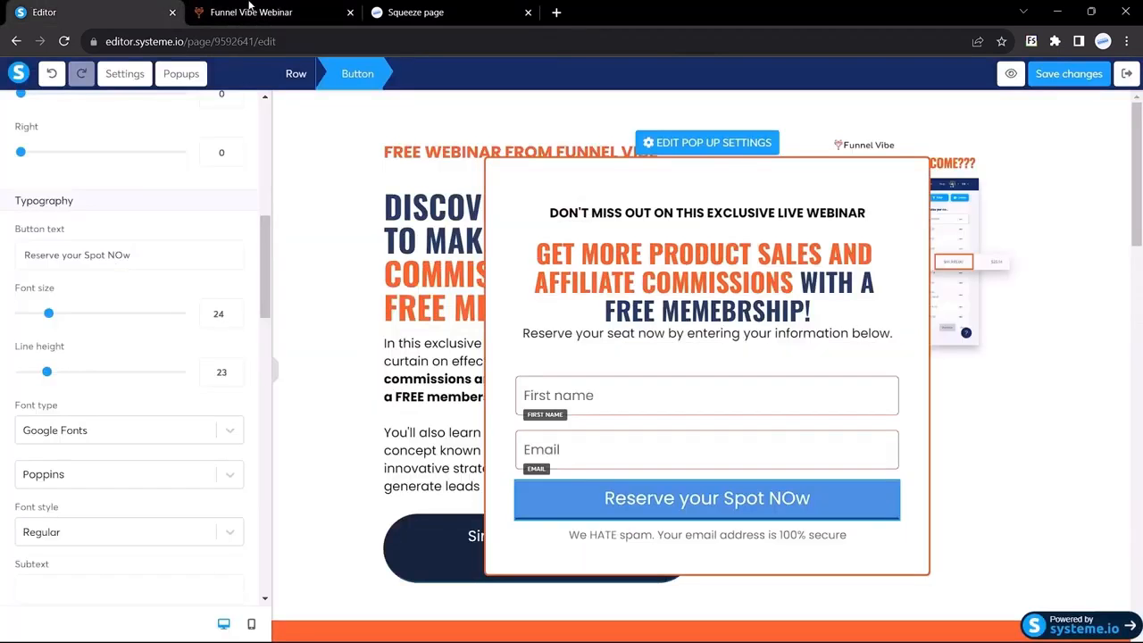
pyautogui.click(252, 9)
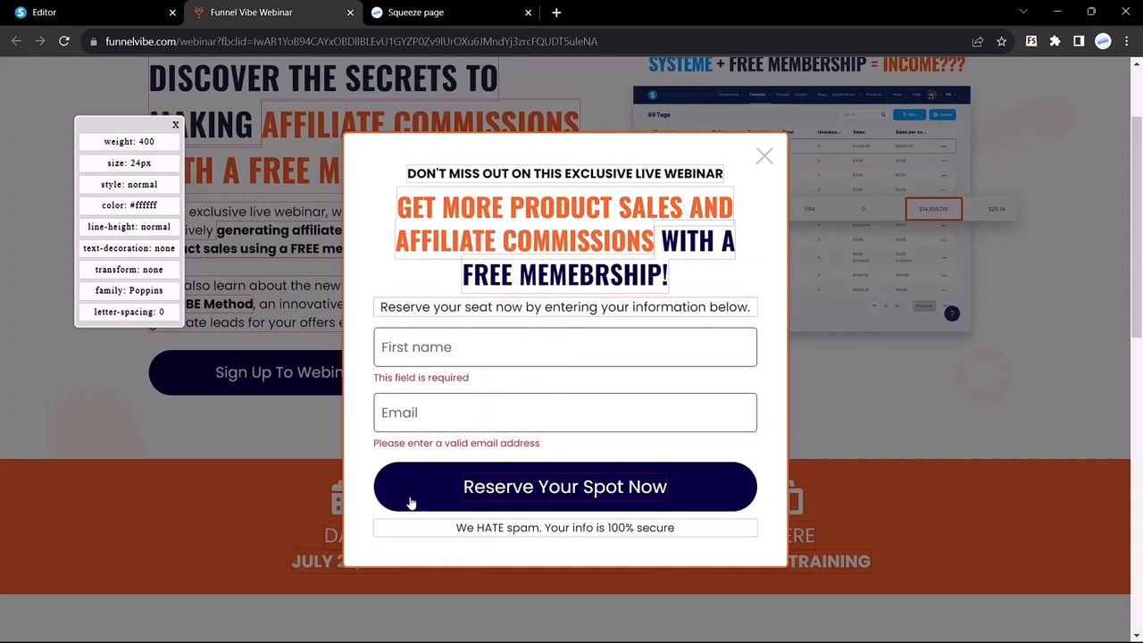
pyautogui.click(551, 247)
pyautogui.click(534, 276)
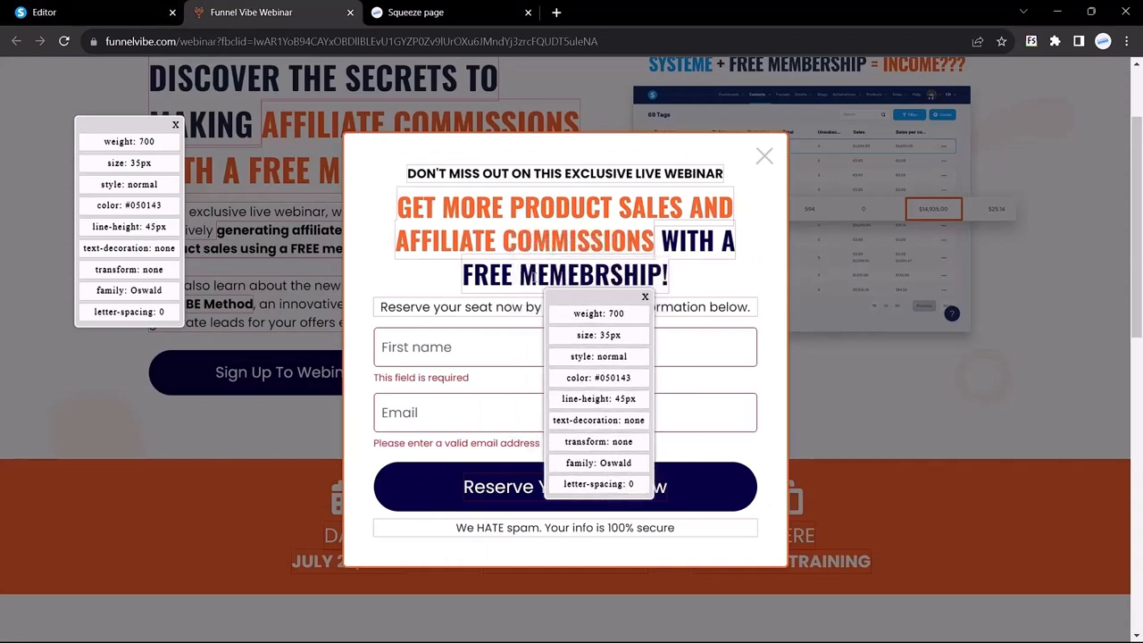
pyautogui.doubleClick(142, 206)
pyautogui.hotkey('ctrl', 'c')
pyautogui.click(45, 12)
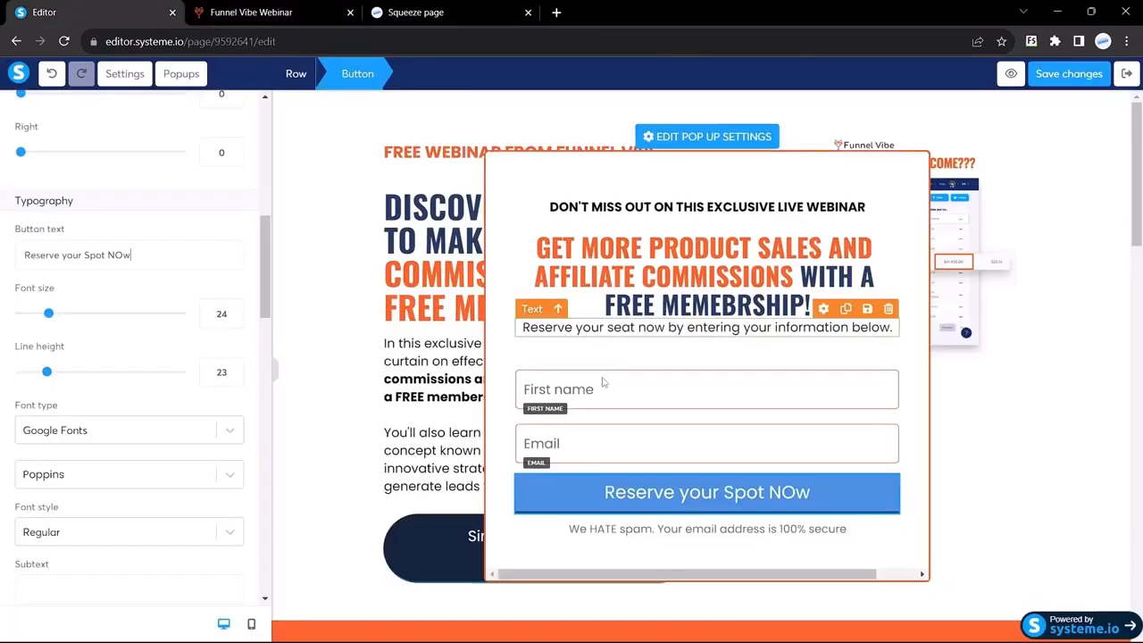
pyautogui.scroll(-5, 158, 416)
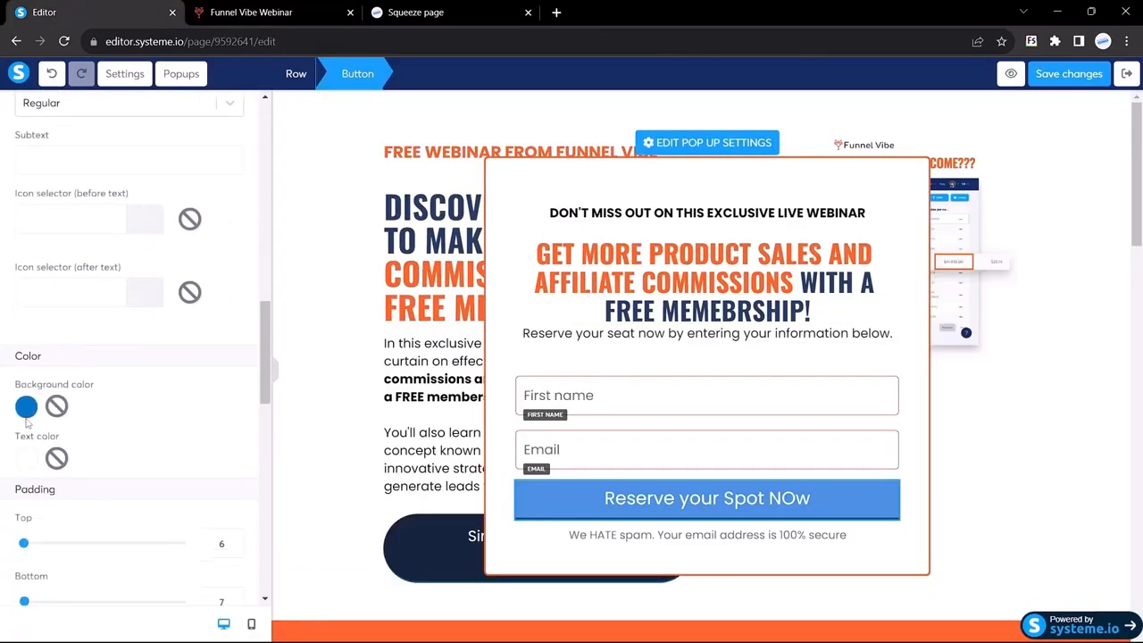
# Paste 050143 as the button's background hex colour
pyautogui.click(25, 408)
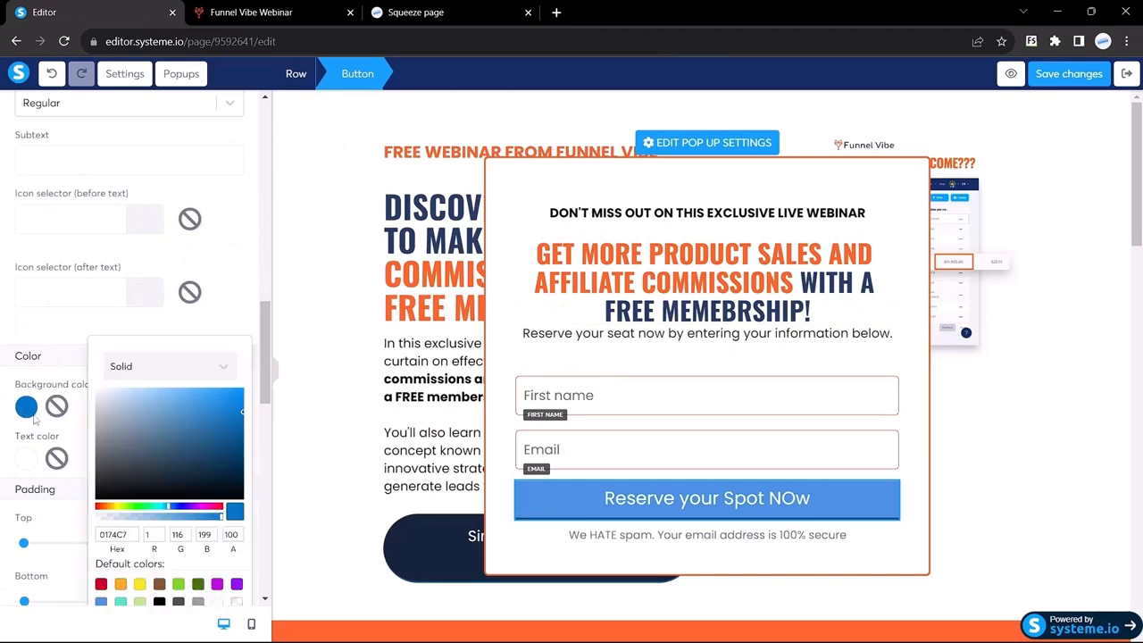
pyautogui.doubleClick(114, 534)
pyautogui.hotkey('ctrl', 'v')
# Round the button's corners to 100 to form a pill, then preview it
pyautogui.scroll(-5, 98, 429)
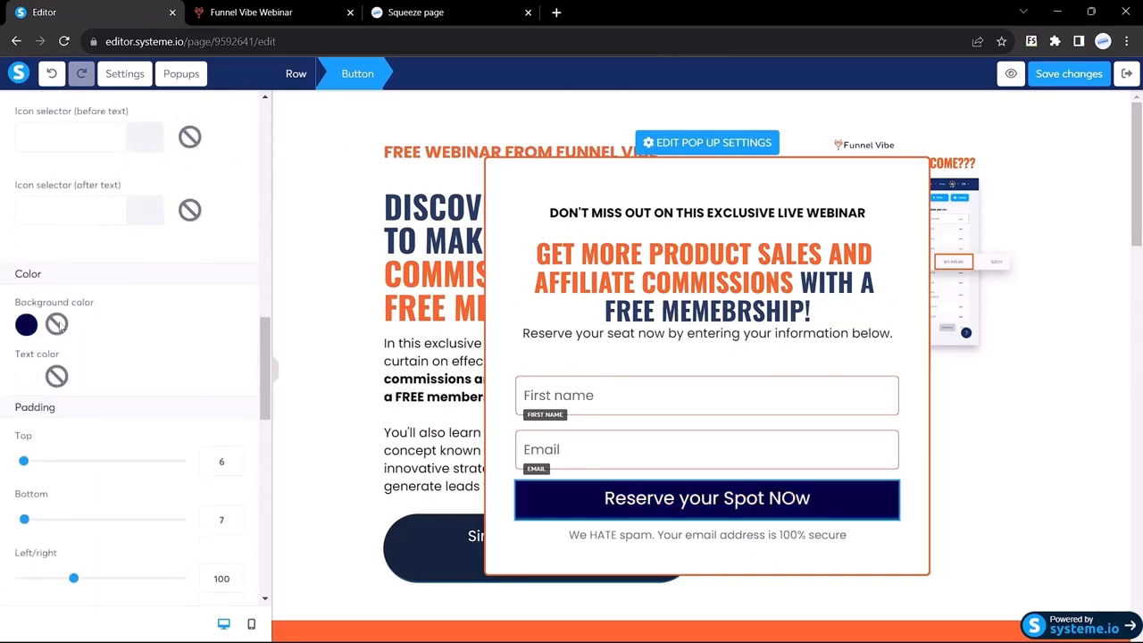
pyautogui.scroll(-1, 134, 419)
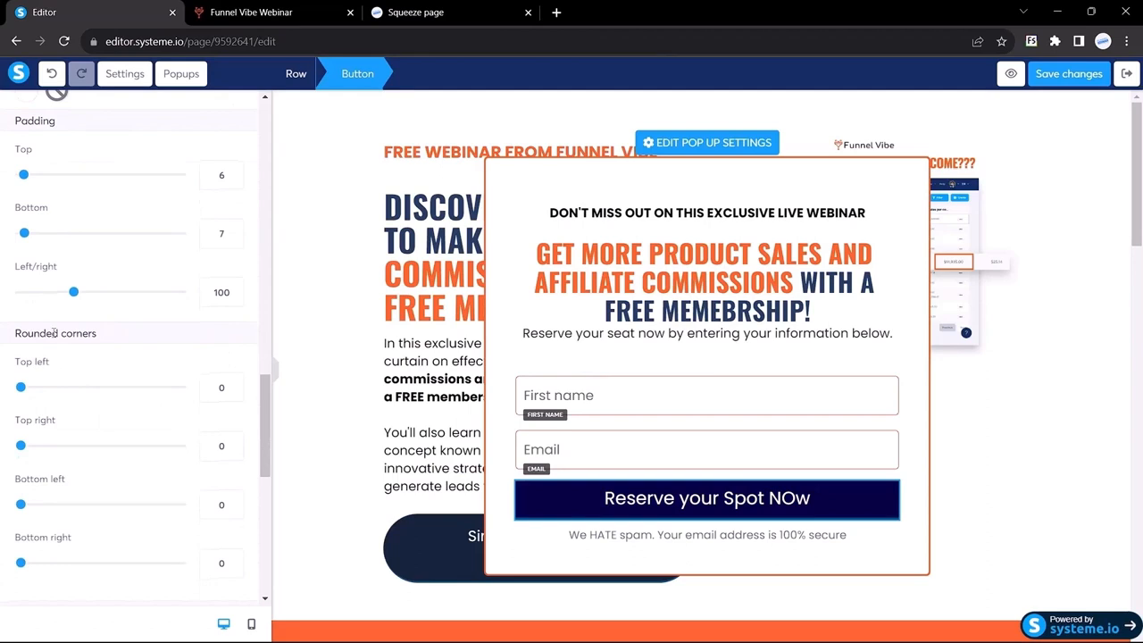
pyautogui.moveTo(225, 388); pyautogui.dragTo(192, 392)
pyautogui.write('100')
pyautogui.moveTo(234, 446); pyautogui.dragTo(201, 451)
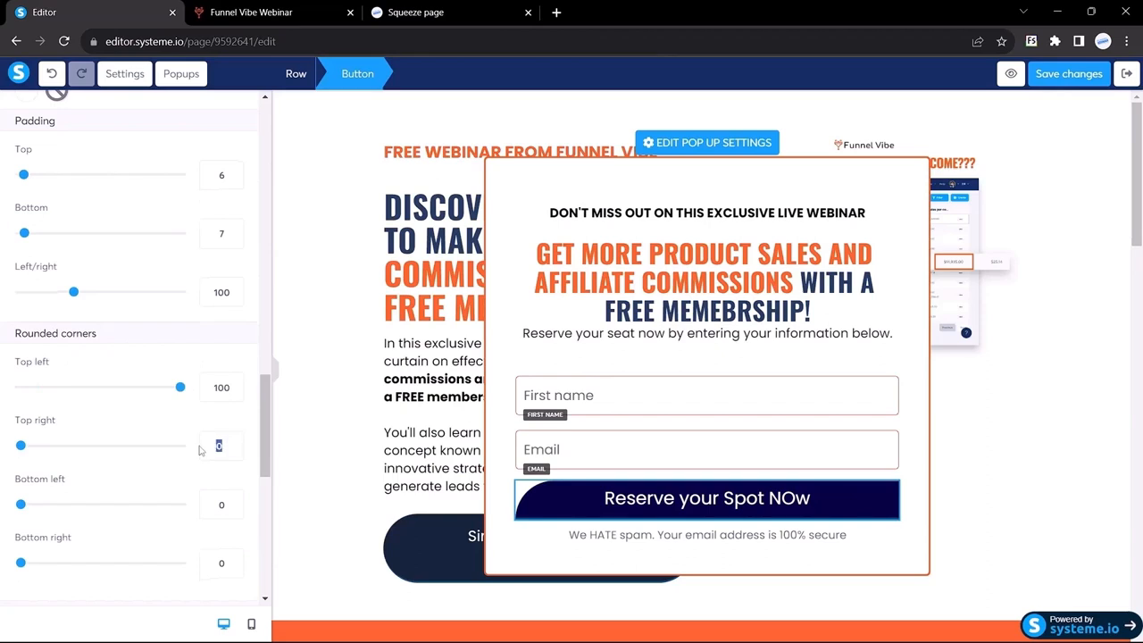
pyautogui.write('100')
pyautogui.write('100')
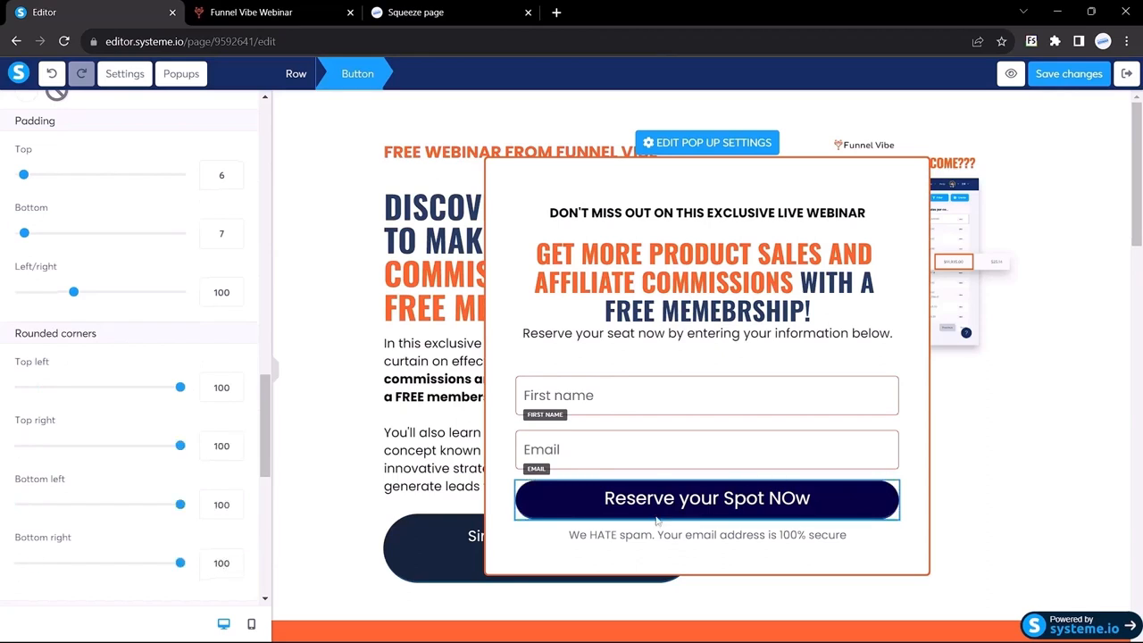
pyautogui.scroll(2, 140, 331)
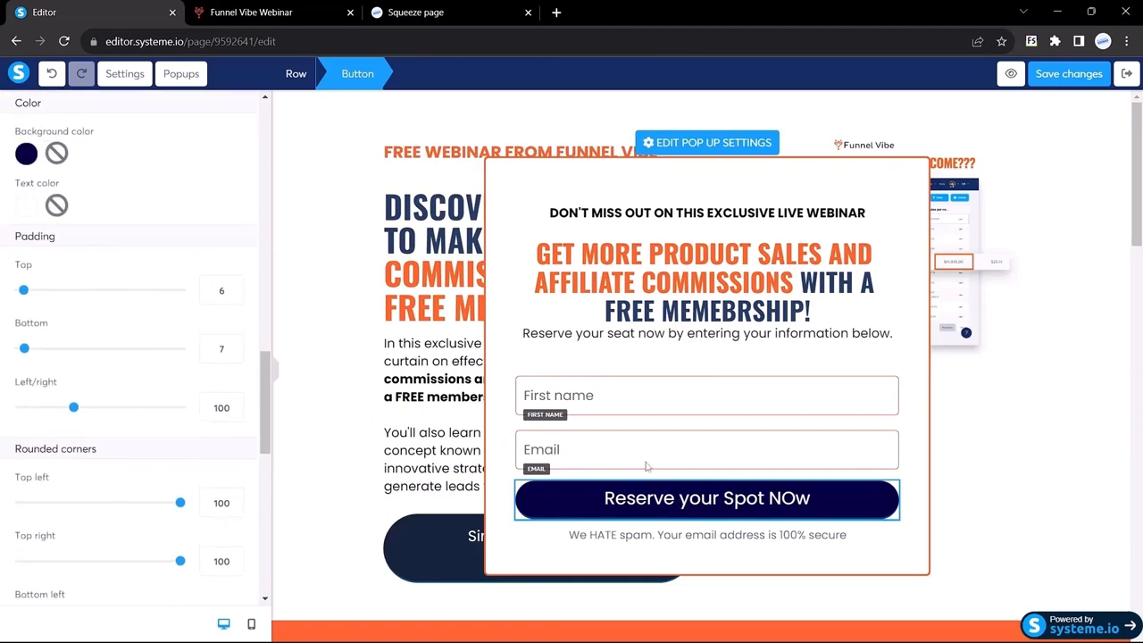
pyautogui.click(276, 373)
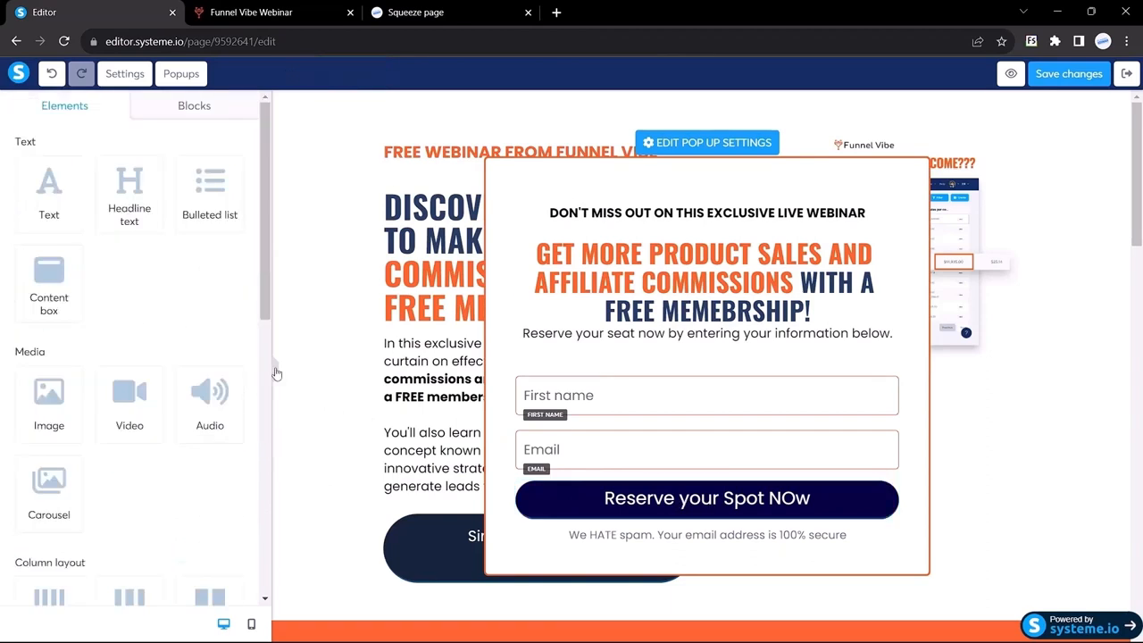
# Give the Reserve your Spot NOw button 15 px top and bottom padding
pyautogui.click(556, 480)
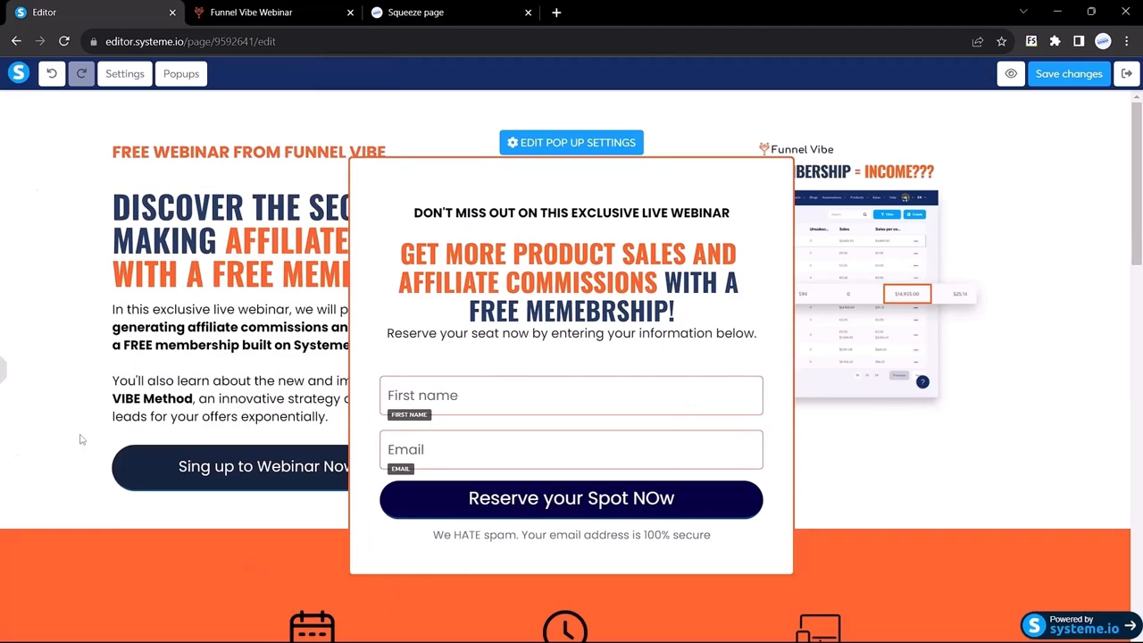
pyautogui.moveTo(3, 374)
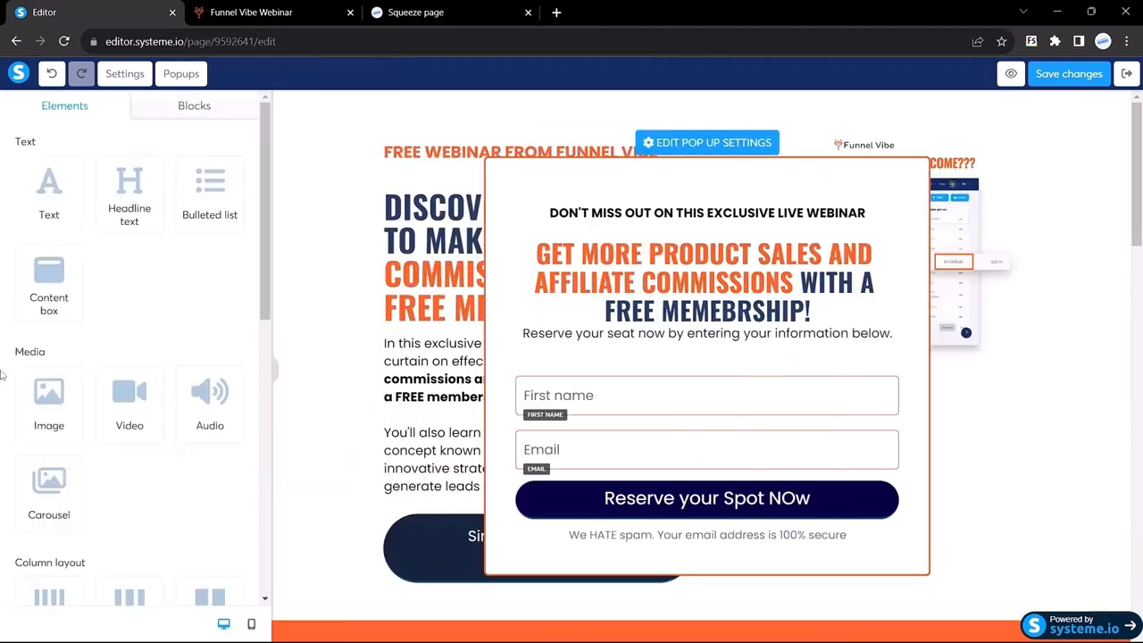
pyautogui.click(583, 487)
pyautogui.scroll(-10, 158, 365)
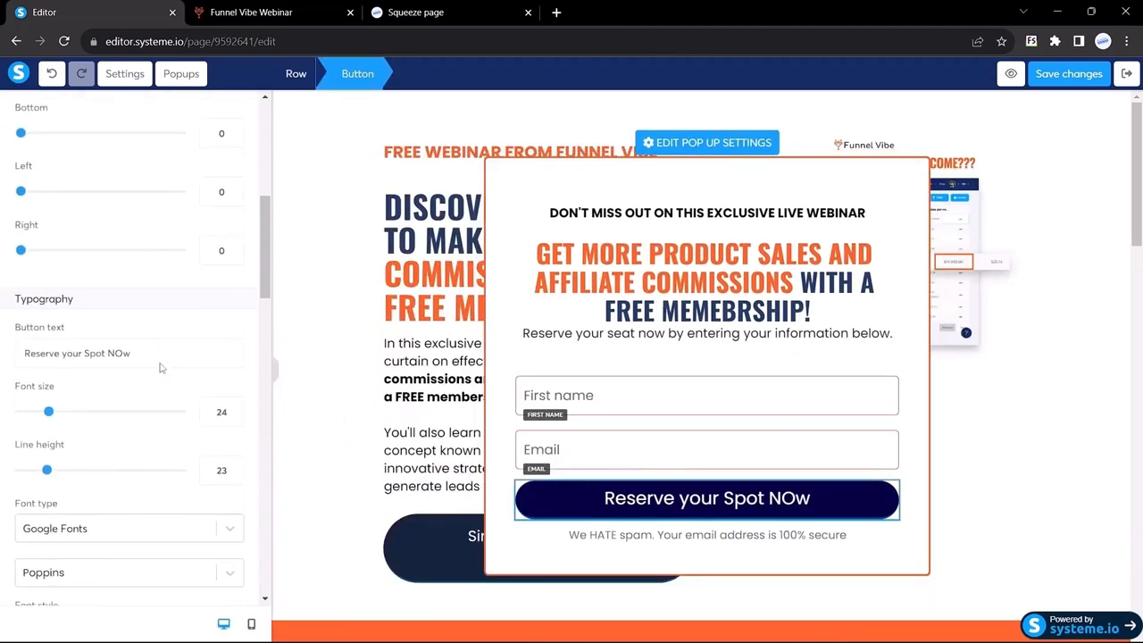
pyautogui.scroll(-5, 159, 364)
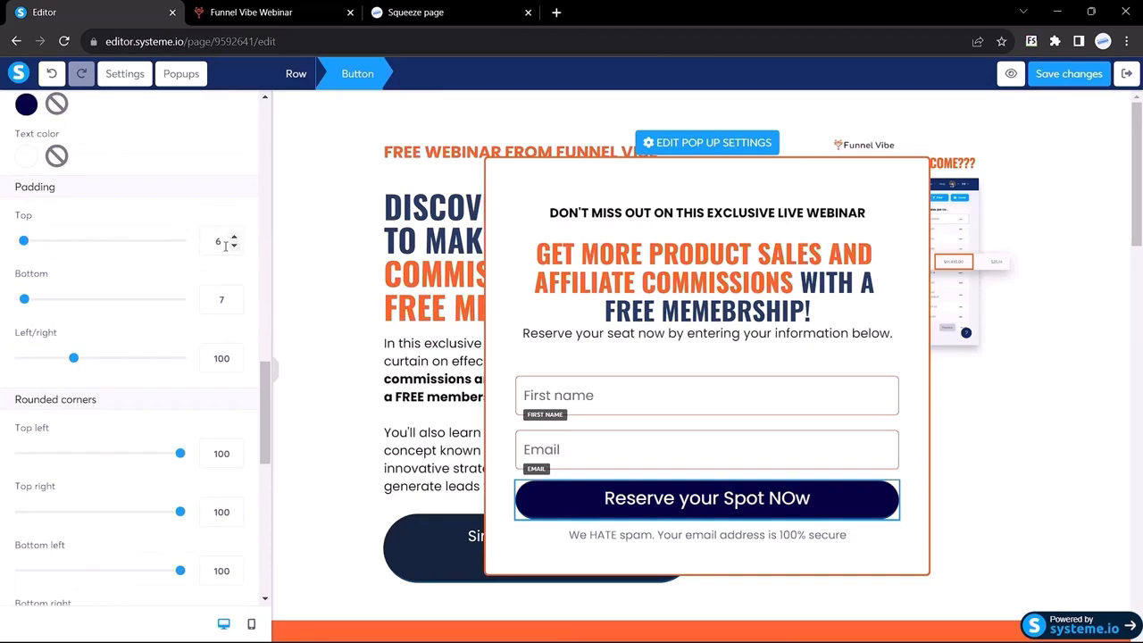
pyautogui.moveTo(225, 246); pyautogui.dragTo(195, 240)
pyautogui.write('10')
pyautogui.press('BackSpace')
pyautogui.press('BackSpace')
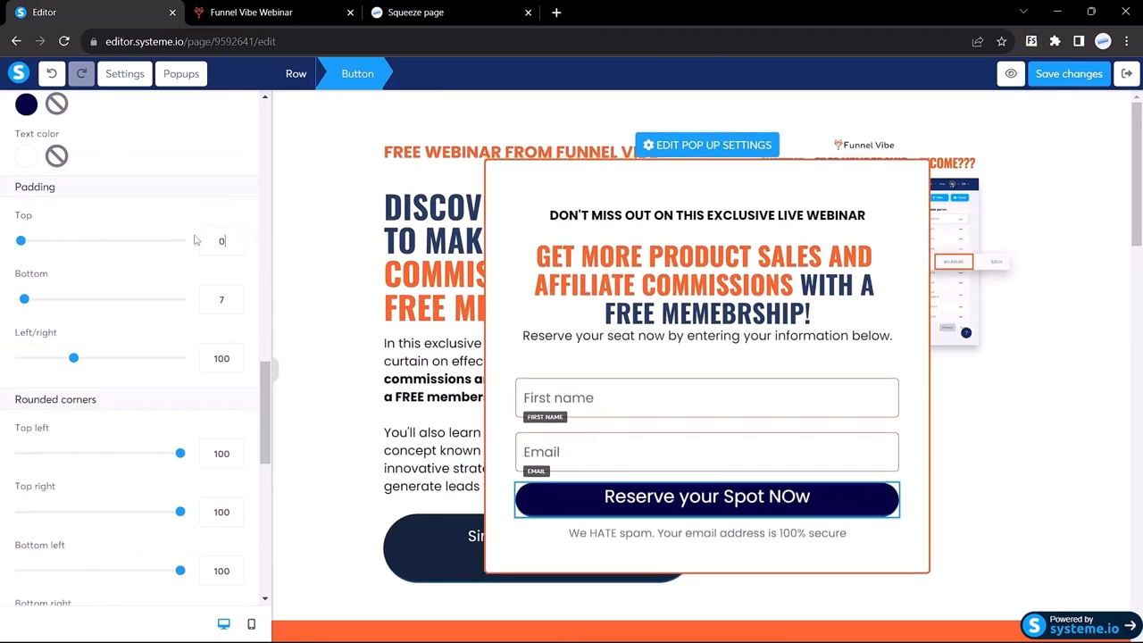
pyautogui.write('15')
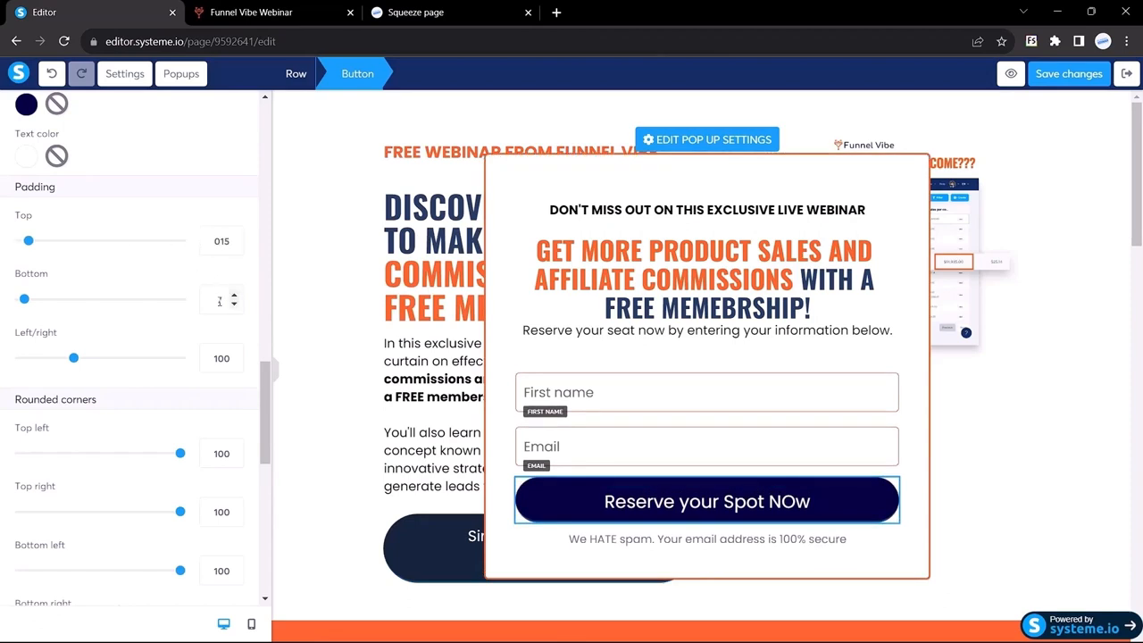
pyautogui.moveTo(222, 302); pyautogui.dragTo(205, 298)
pyautogui.write('15')
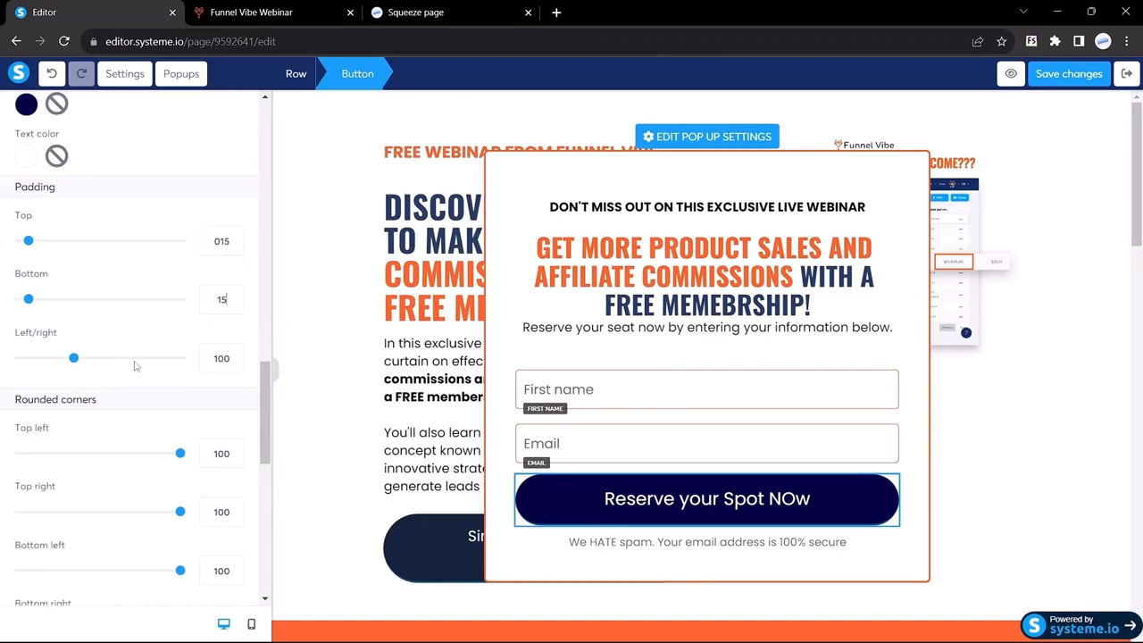
pyautogui.click(278, 376)
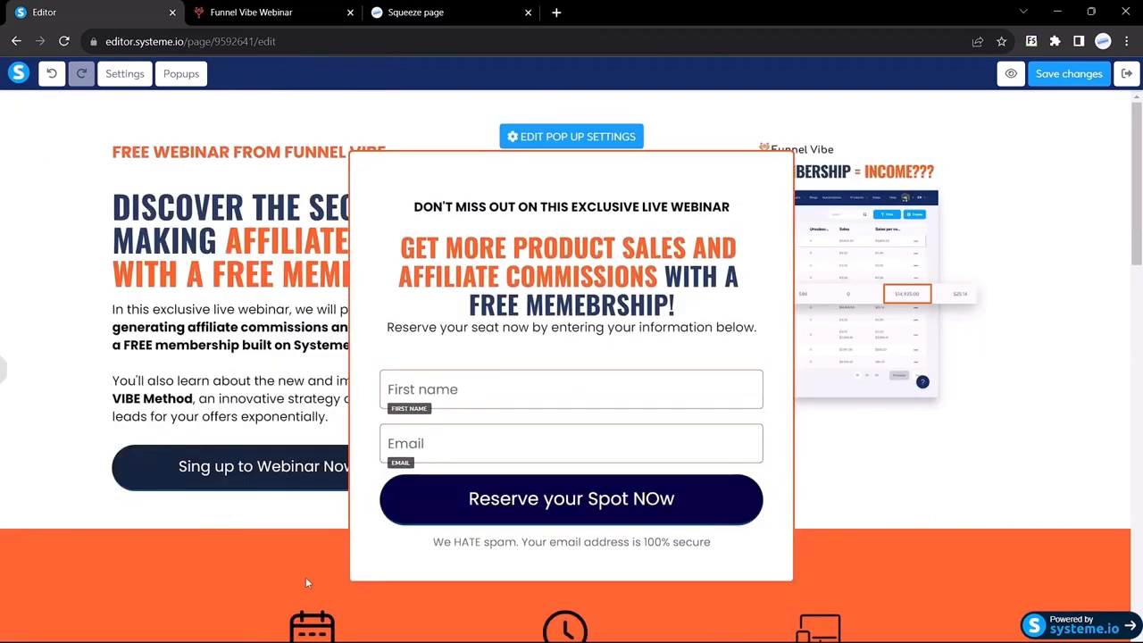
# Remove the button's border colour
pyautogui.click(3, 365)
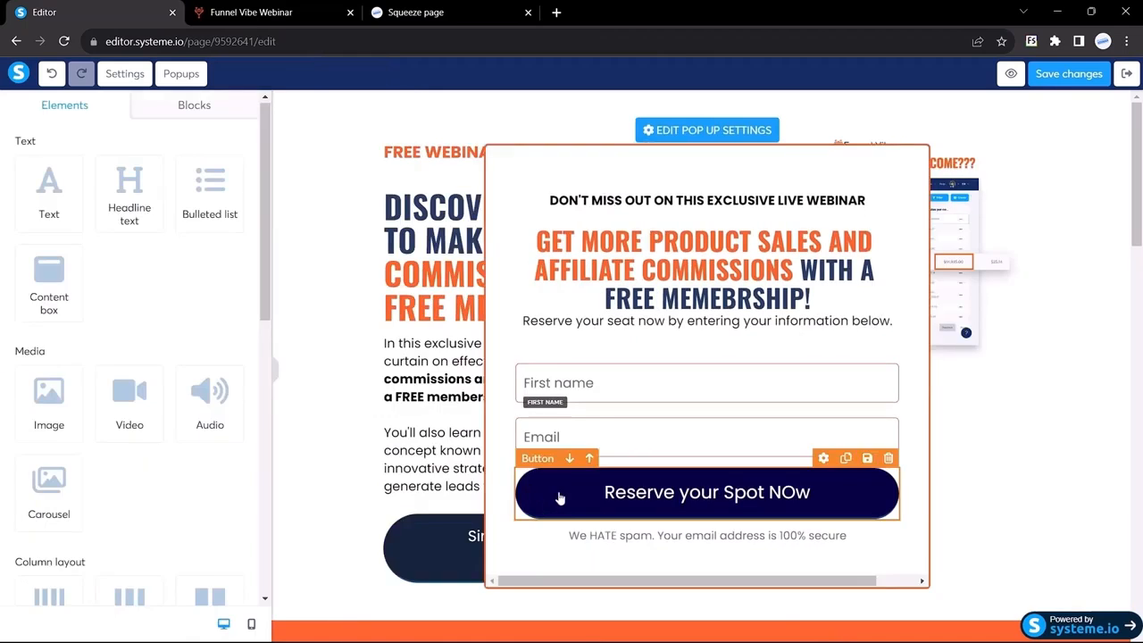
pyautogui.click(558, 493)
pyautogui.scroll(-15, 183, 403)
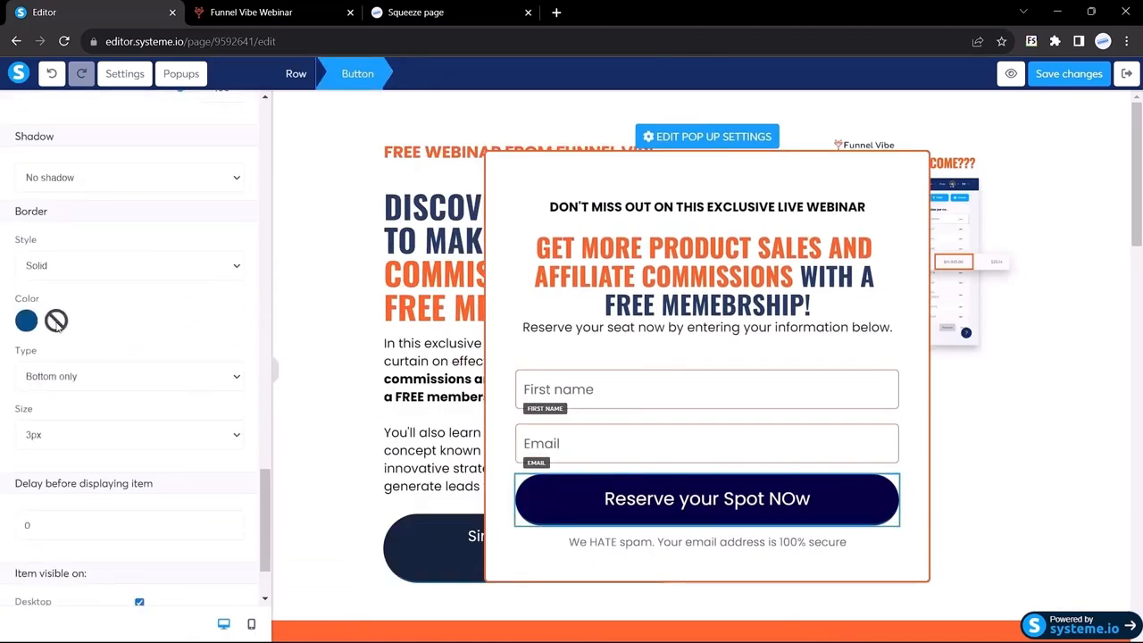
pyautogui.click(57, 320)
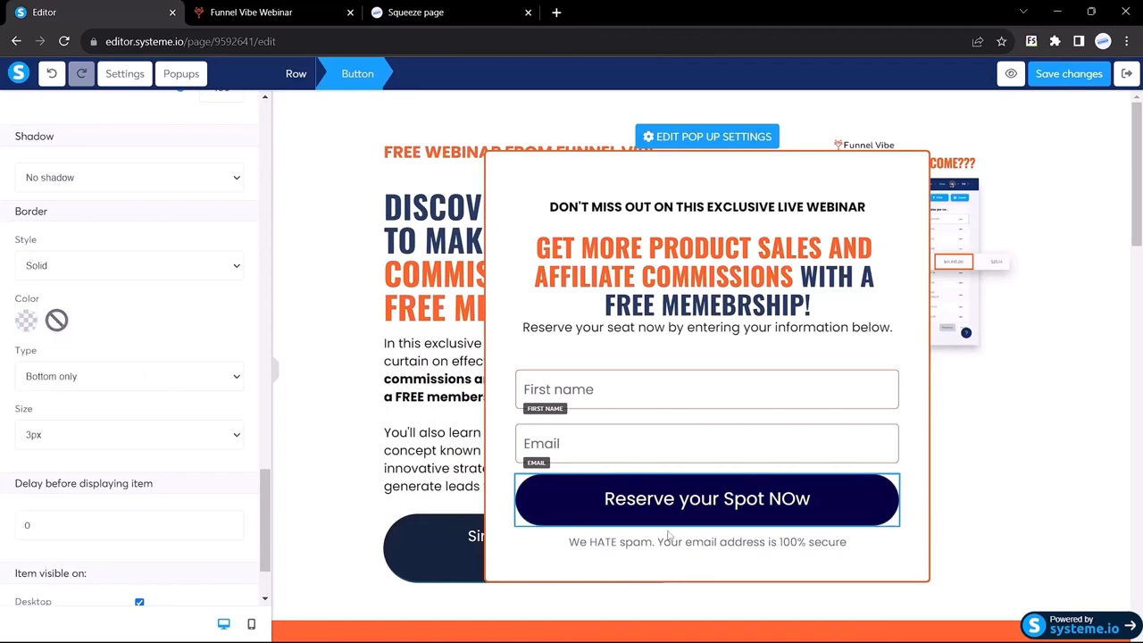
# Inspect the Funnel Vibe spam notice's font styling for comparison
pyautogui.hotkey('ctrl', 'Tab')
pyautogui.click(470, 528)
pyautogui.scroll(-1, 469, 527)
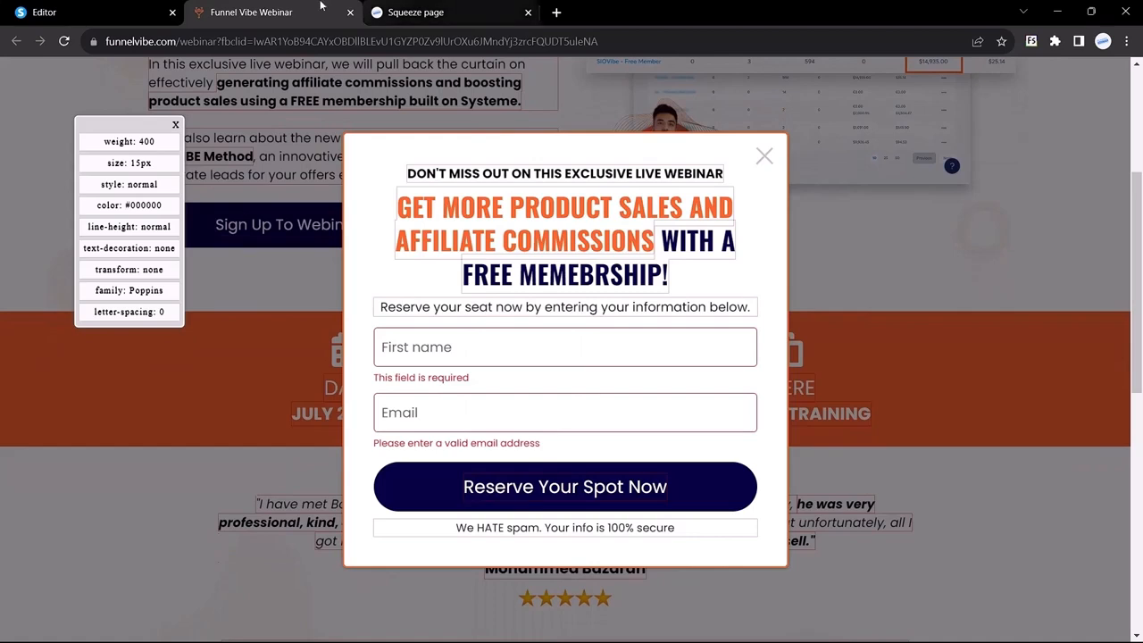
# Make the popup's spam-notice text black
pyautogui.hotkey('ctrl', 'shift', 'Tab')
pyautogui.scroll(-1, 581, 545)
pyautogui.click(634, 536)
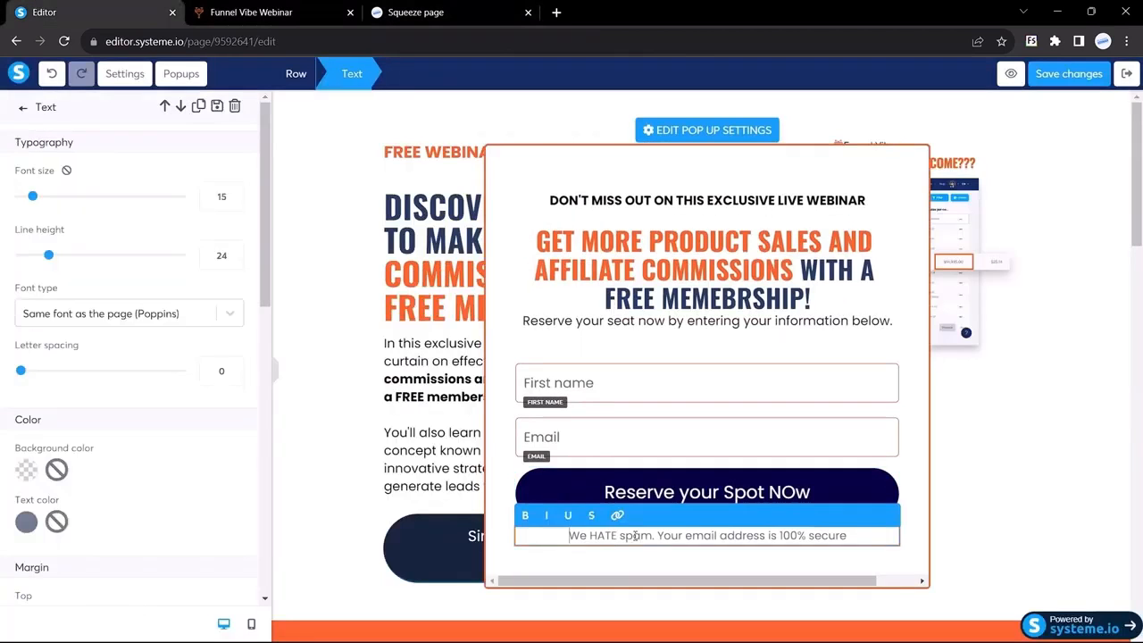
pyautogui.click(26, 524)
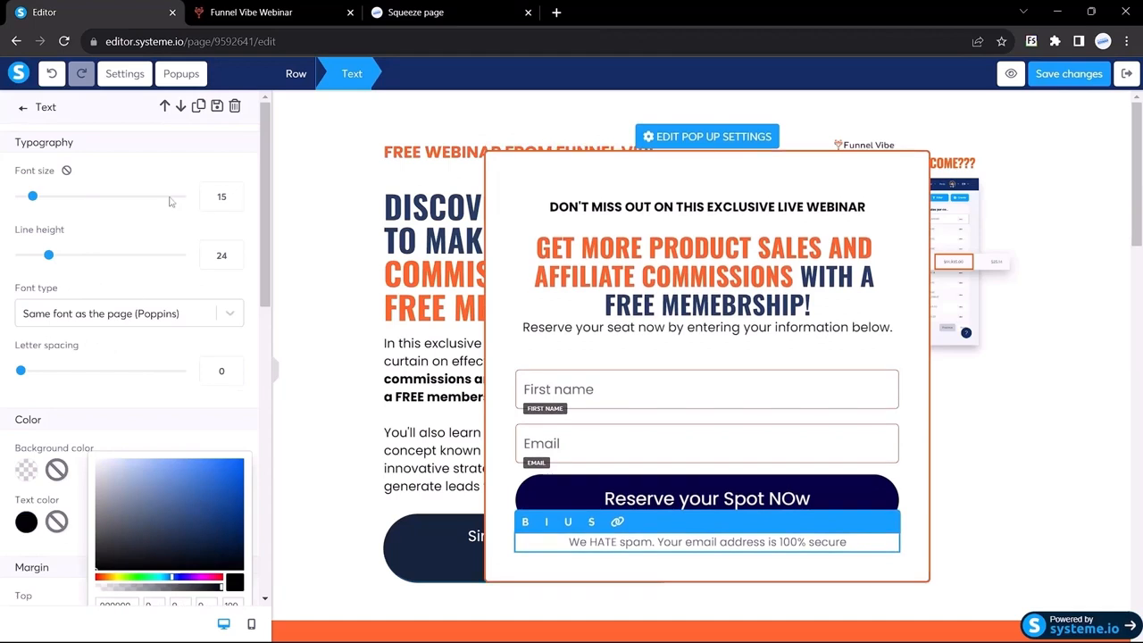
pyautogui.click(195, 217)
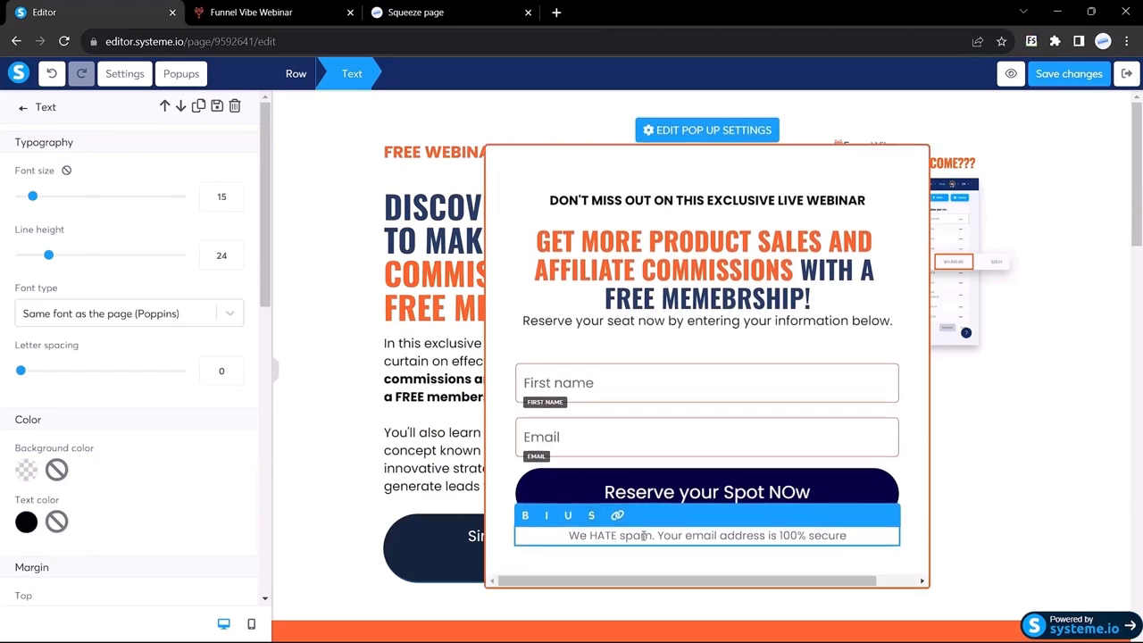
pyautogui.tripleClick(645, 536)
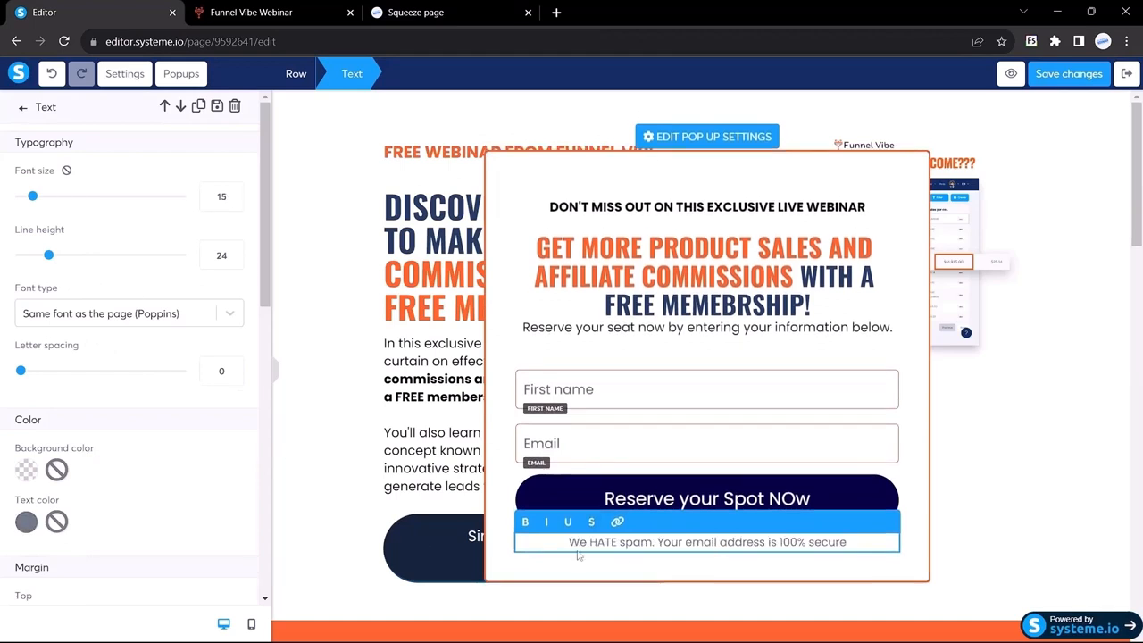
pyautogui.click(607, 402)
pyautogui.tripleClick(636, 534)
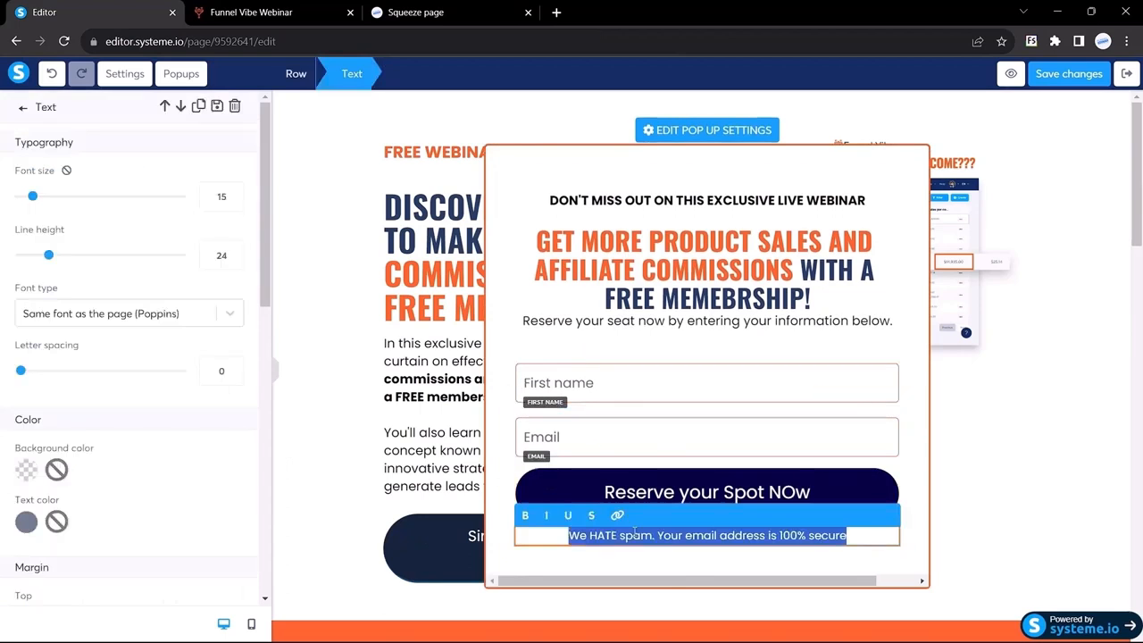
pyautogui.click(26, 521)
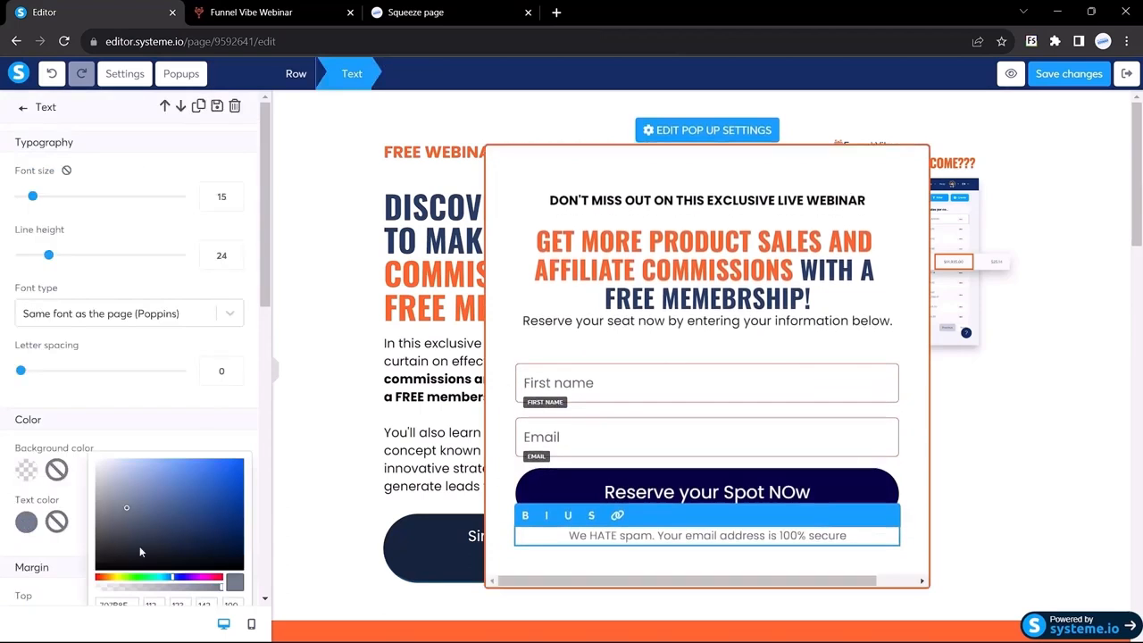
pyautogui.moveTo(139, 545); pyautogui.dragTo(87, 577)
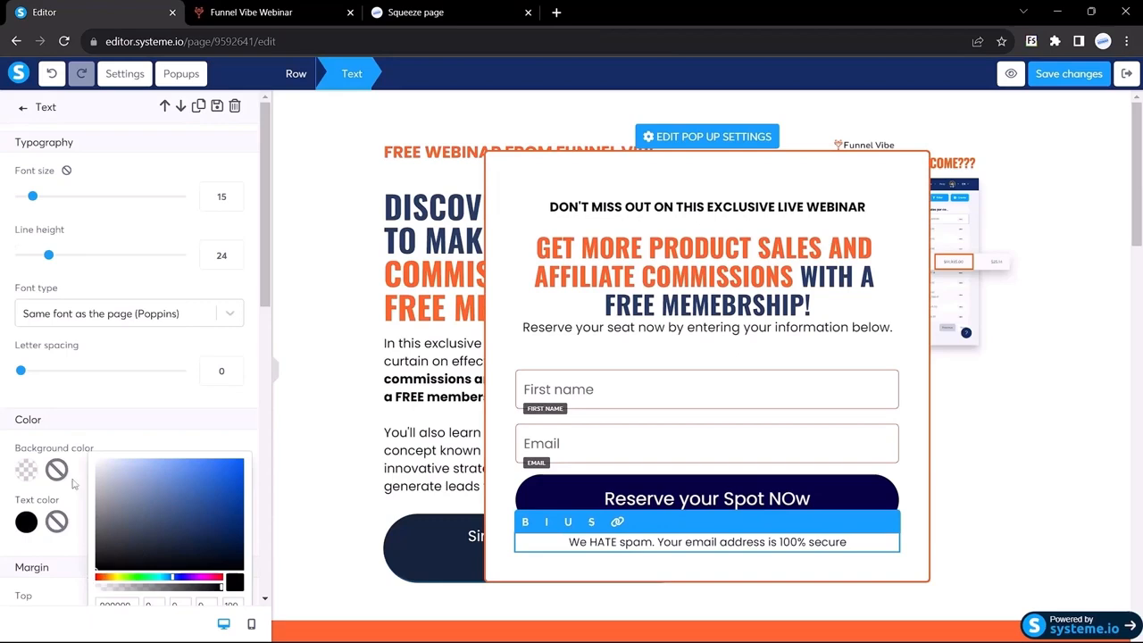
pyautogui.click(74, 484)
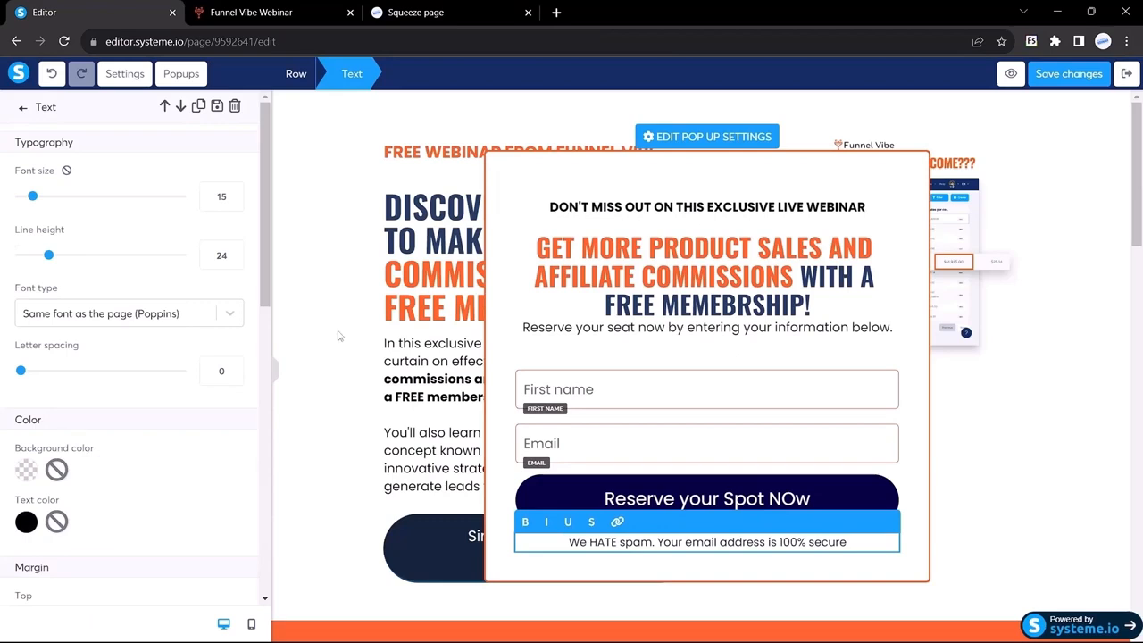
pyautogui.click(278, 372)
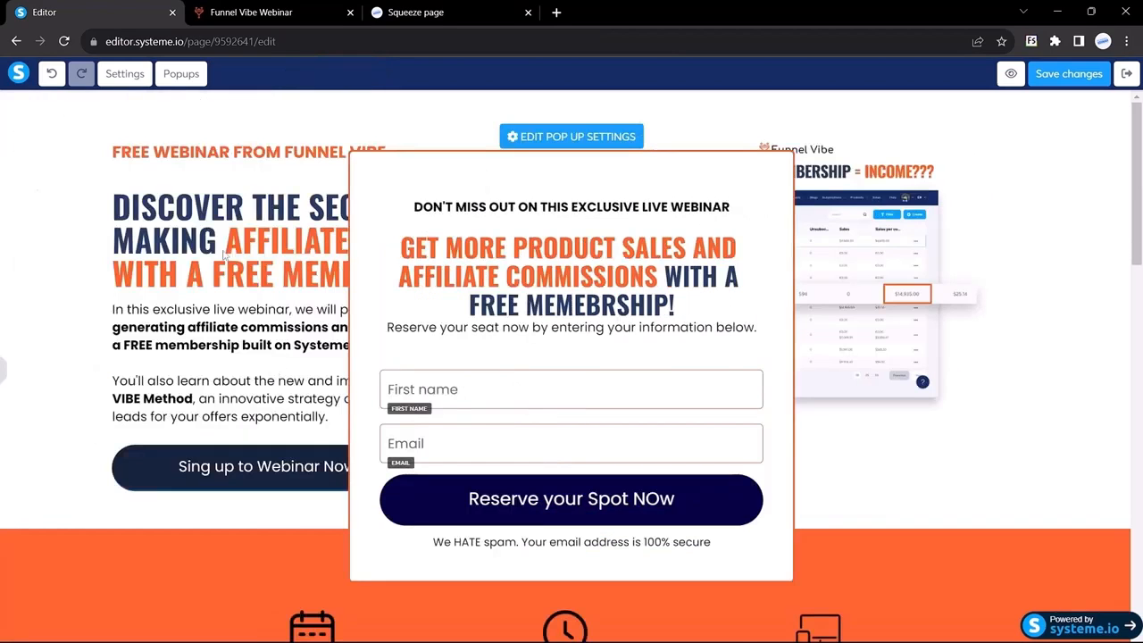
# Preview the popup at full width and compare its heading with Funnel Vibe's popup
pyautogui.click(453, 221)
pyautogui.click(242, 10)
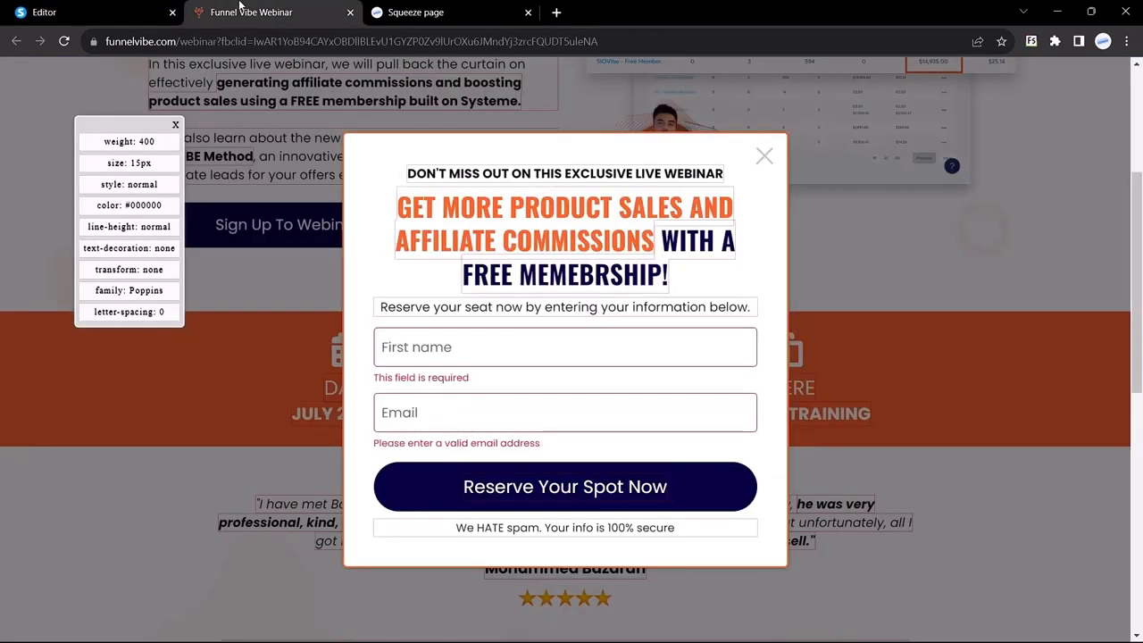
pyautogui.click(442, 223)
# Save the page changes and show the list of its popups
pyautogui.click(146, 9)
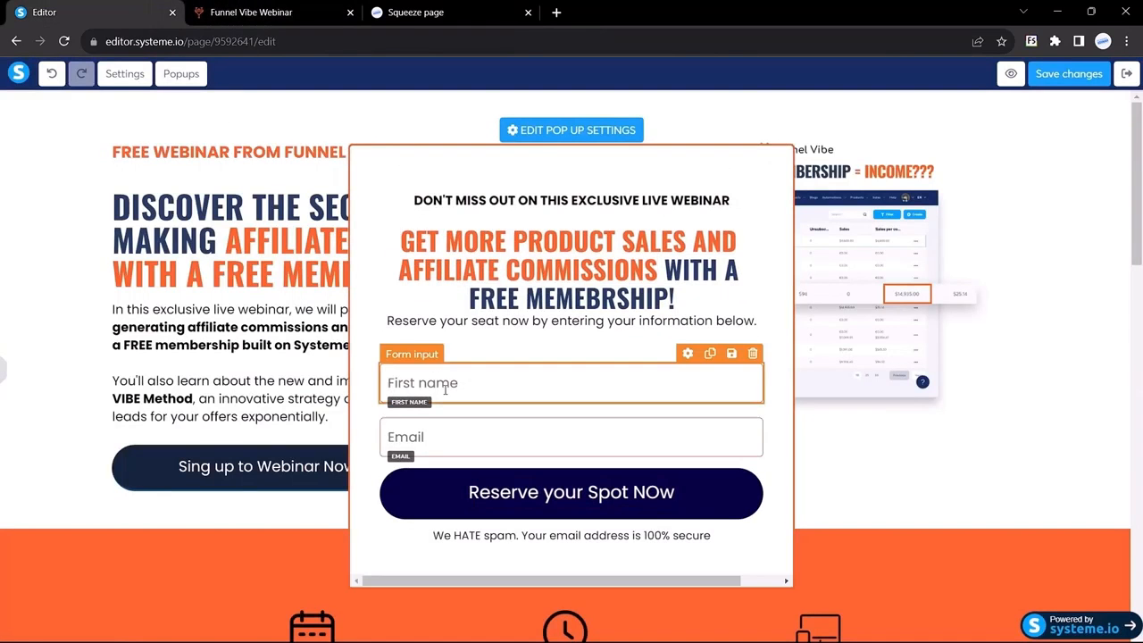
pyautogui.click(6, 371)
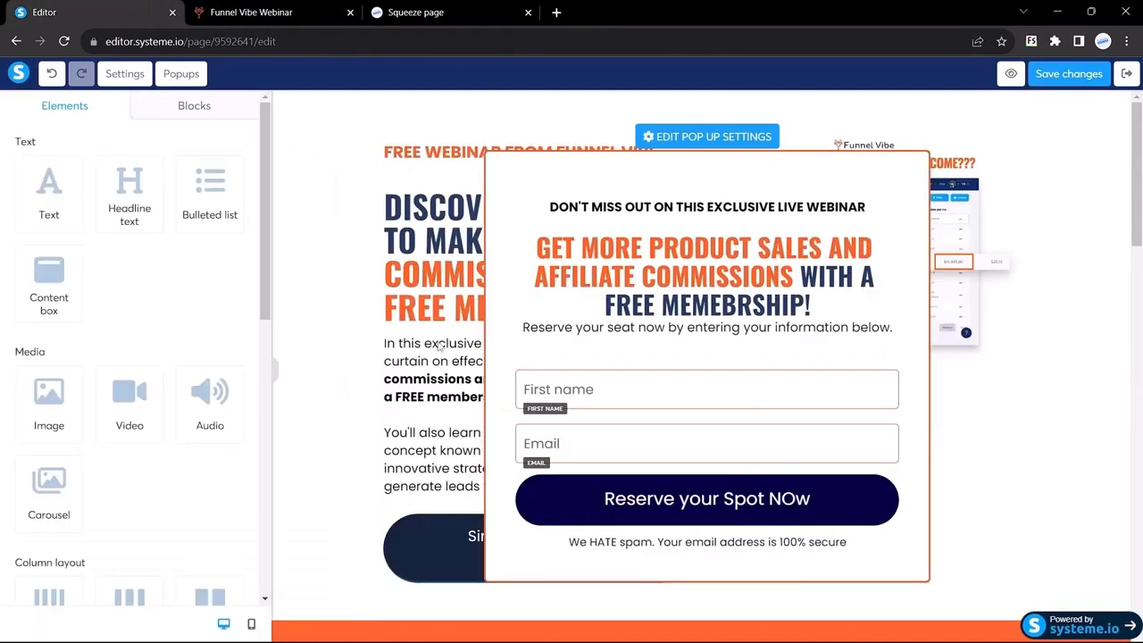
pyautogui.click(1073, 76)
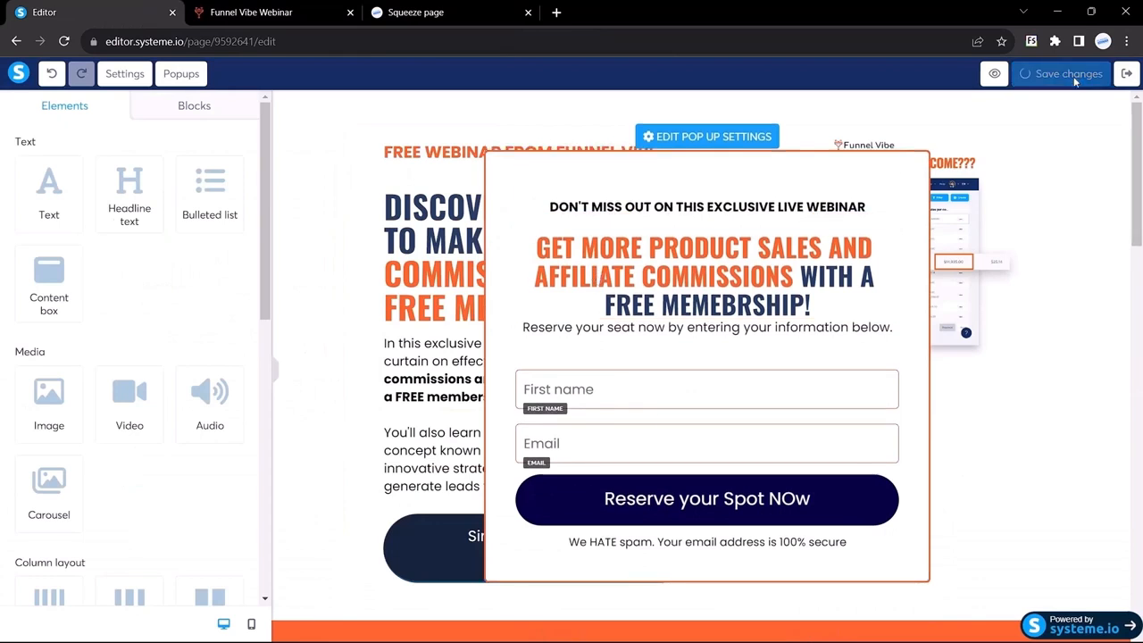
pyautogui.click(181, 75)
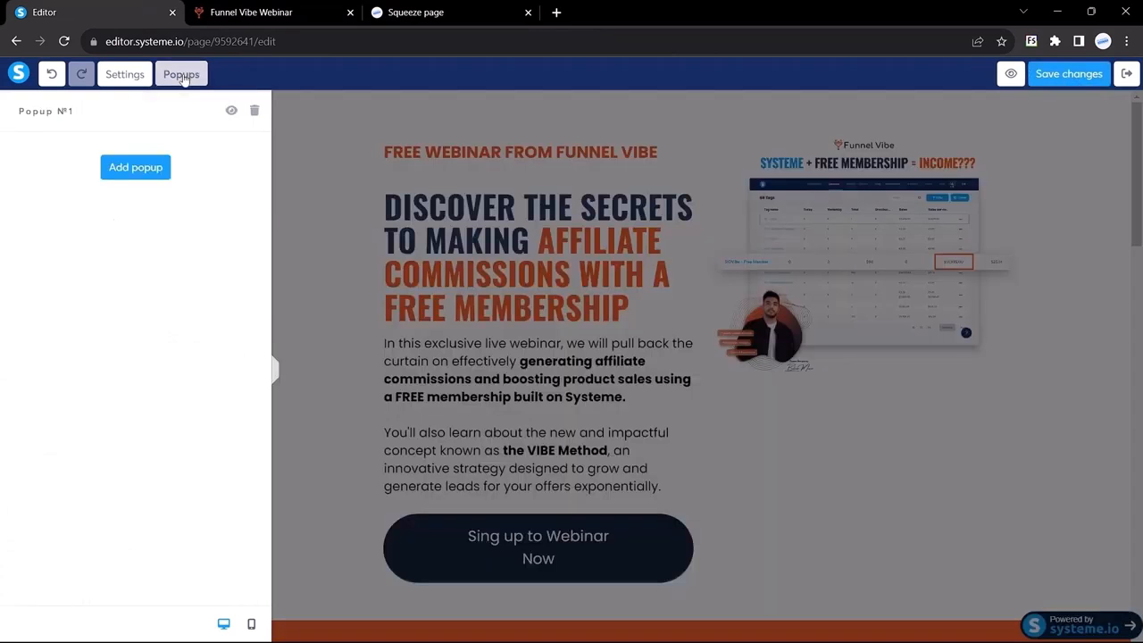
# Set the Sing up to Webinar Now button's click action to Show popup, Popup №1, and save
pyautogui.click(341, 291)
pyautogui.scroll(-1, 503, 337)
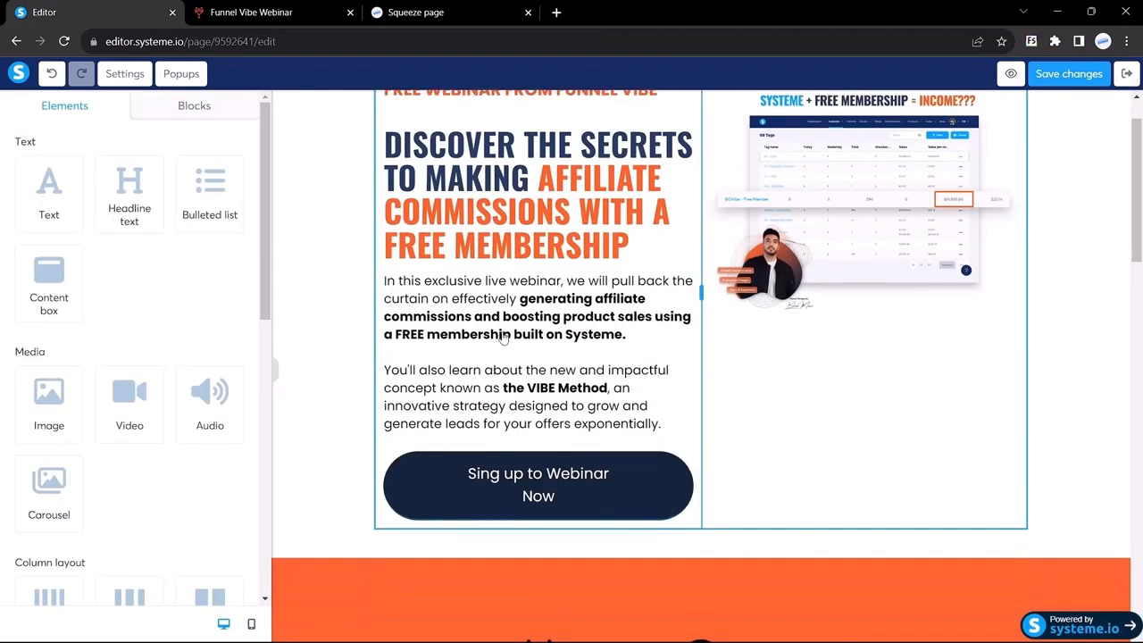
pyautogui.click(454, 491)
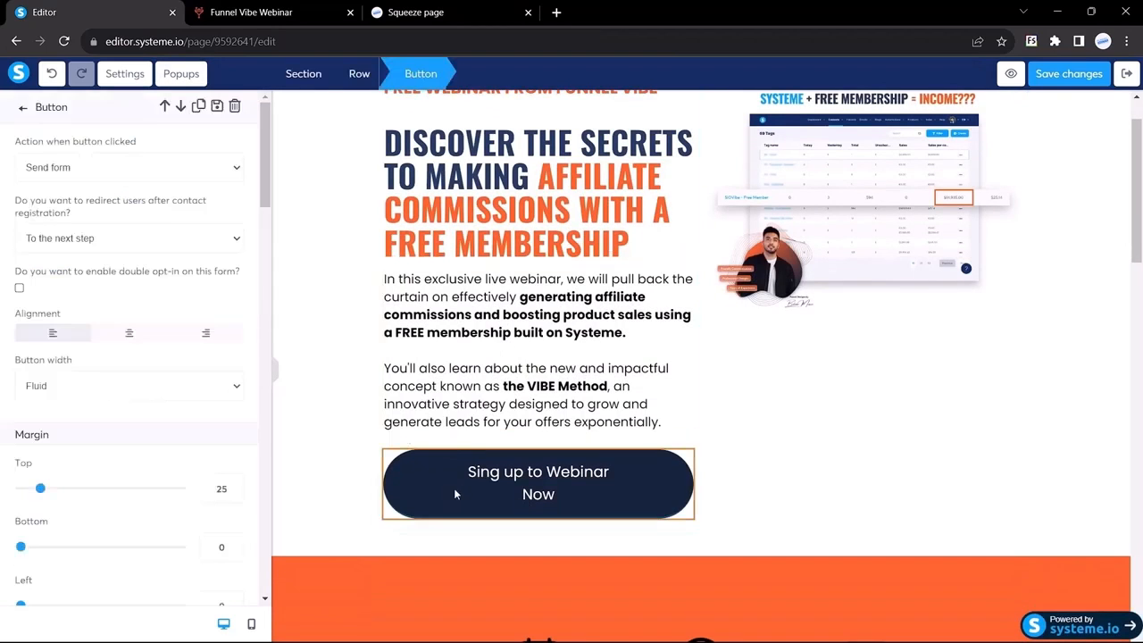
pyautogui.click(73, 173)
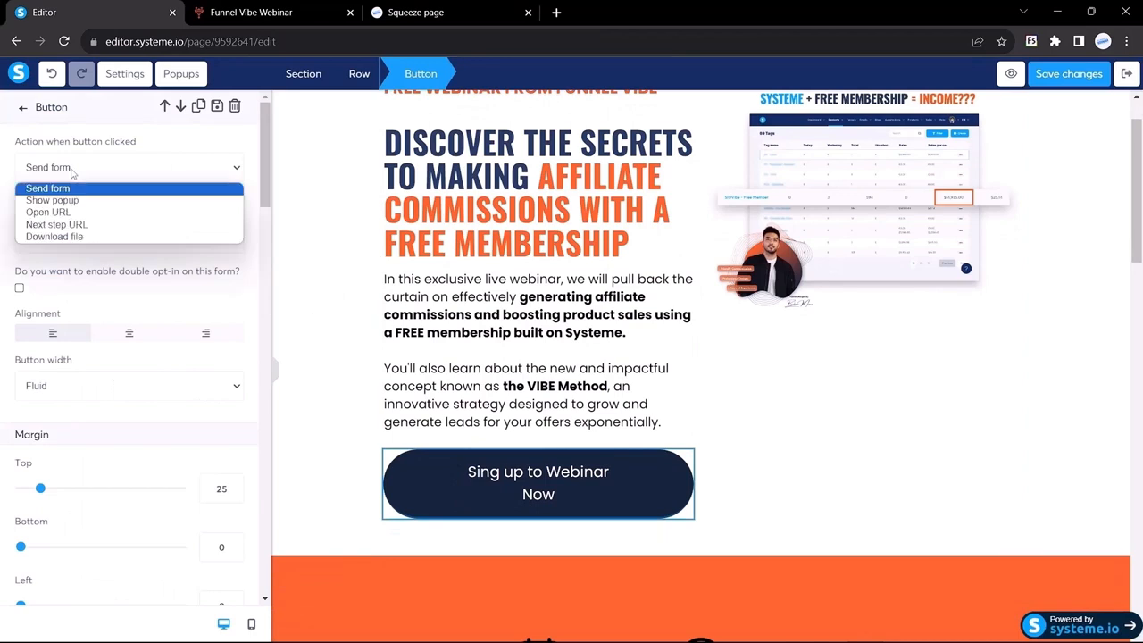
pyautogui.click(58, 203)
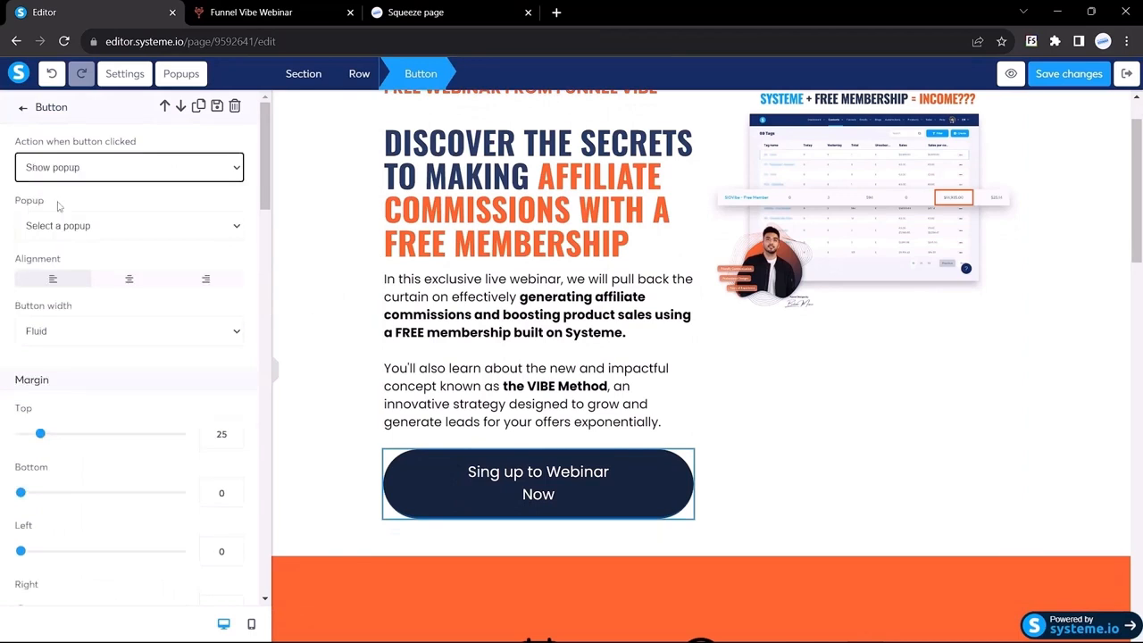
pyautogui.click(132, 230)
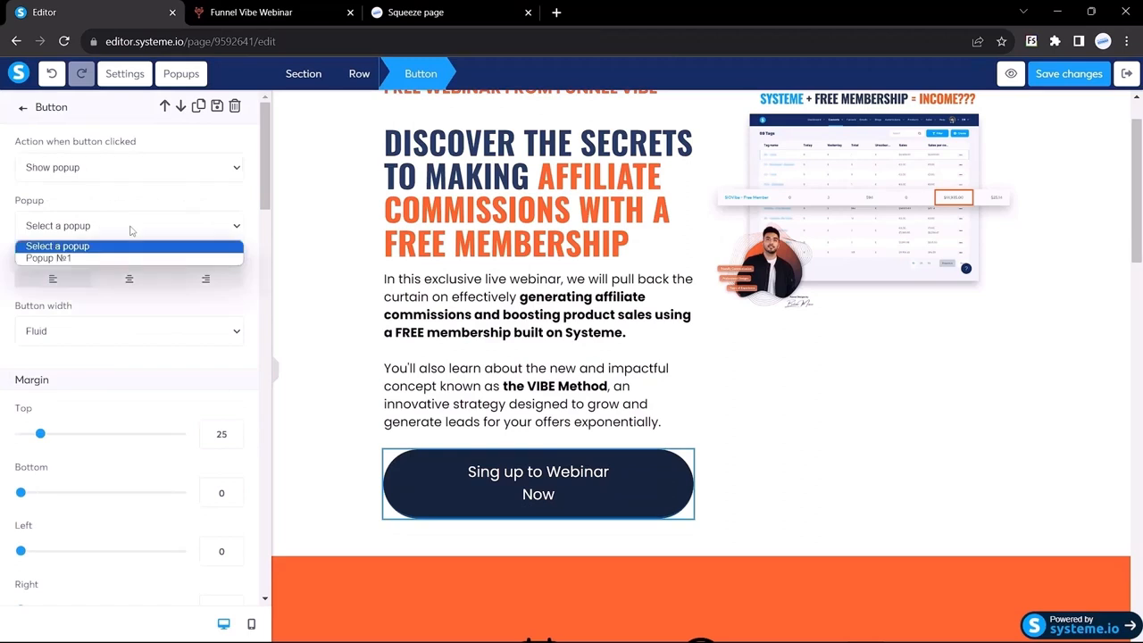
pyautogui.click(70, 258)
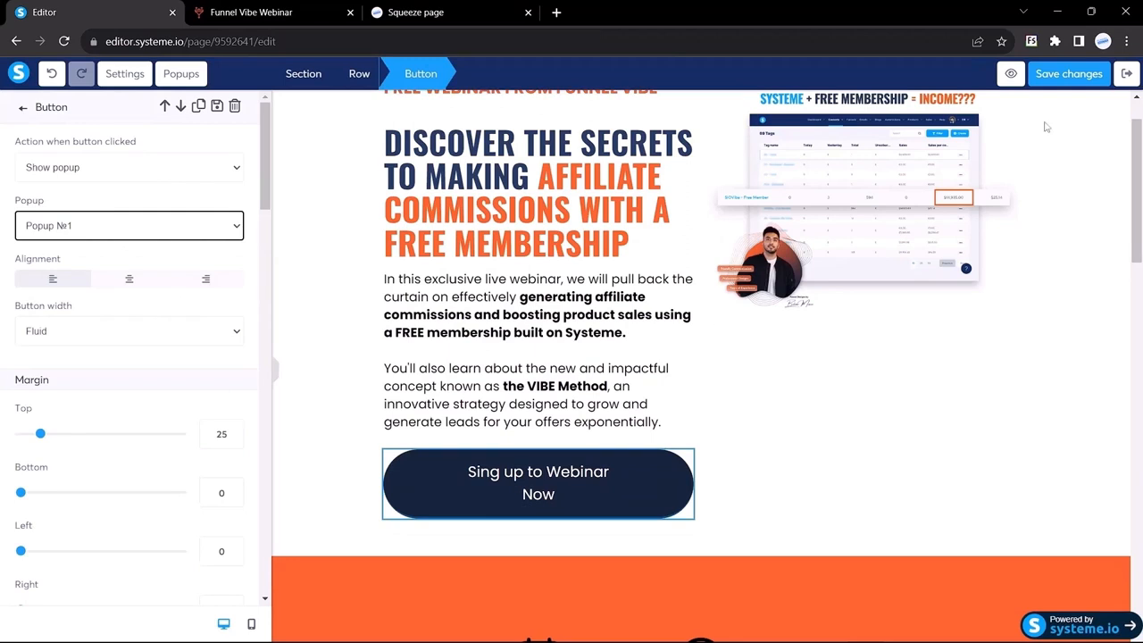
pyautogui.click(1062, 80)
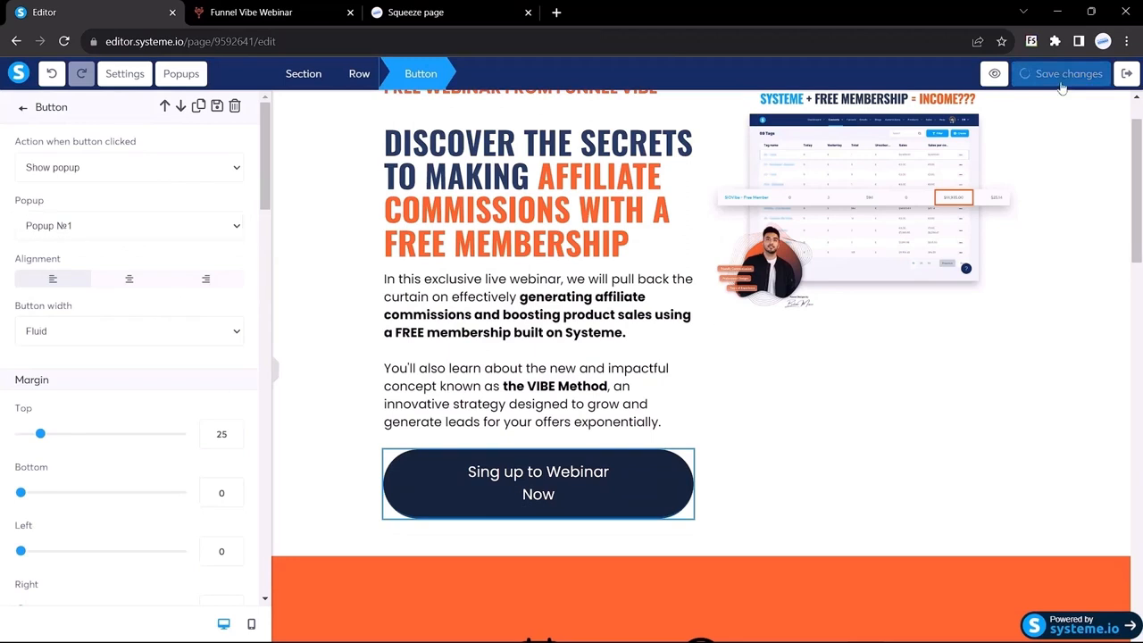
# Preview the squeeze page in a new tab to see the opt-in popup over it
pyautogui.click(1011, 77)
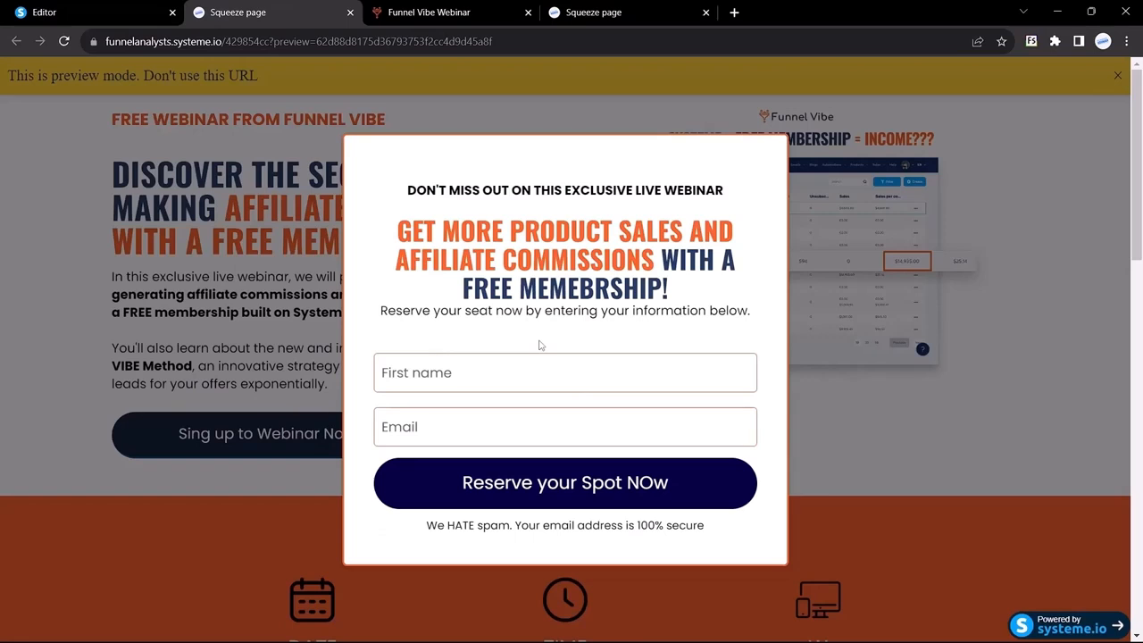
# Switch Popup №1's Open popup automatically setting to OFF and save
pyautogui.click(89, 9)
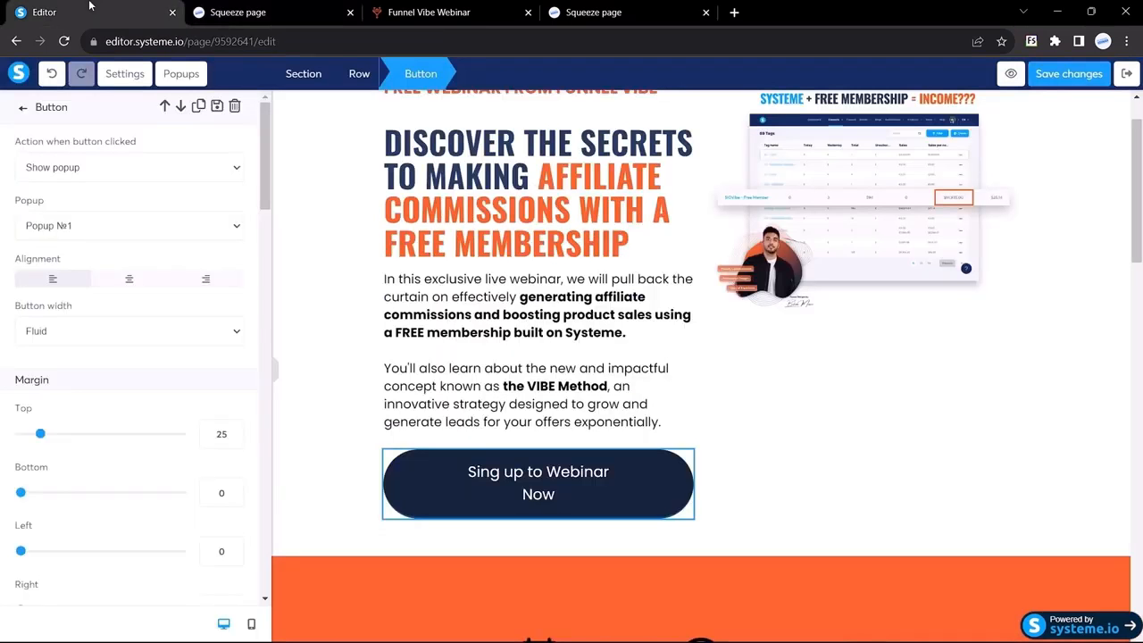
pyautogui.click(166, 78)
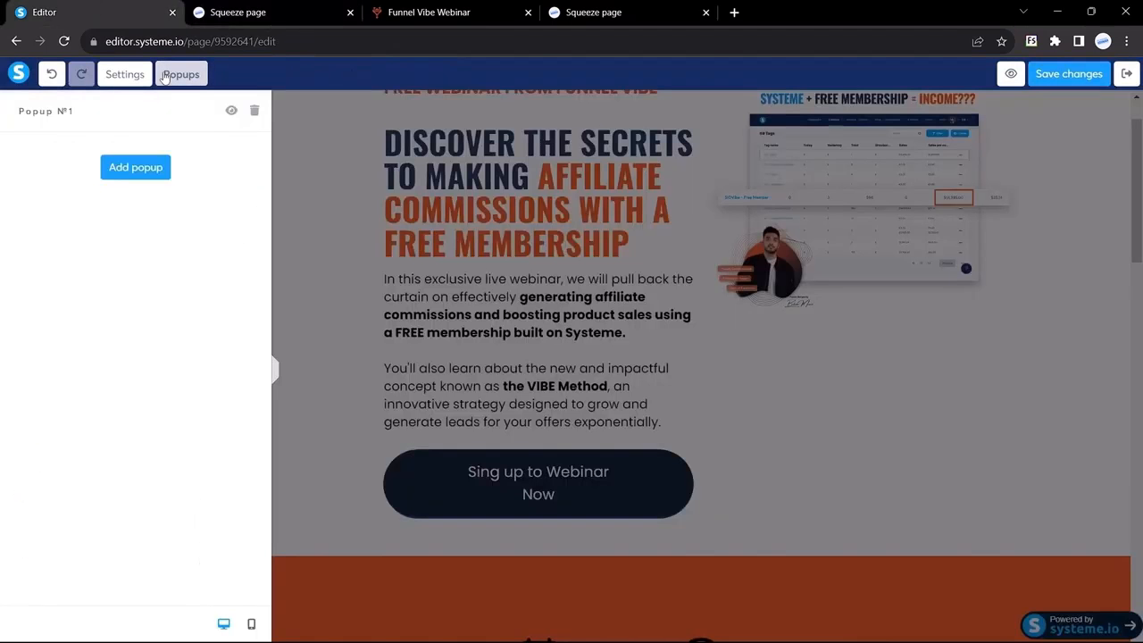
pyautogui.click(231, 112)
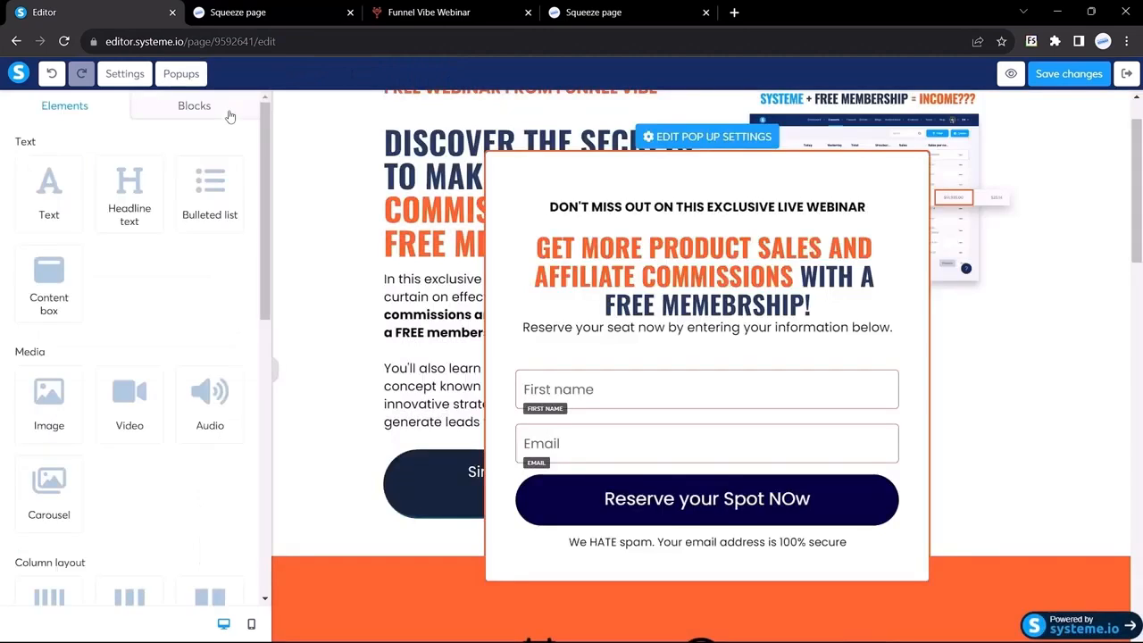
pyautogui.click(705, 138)
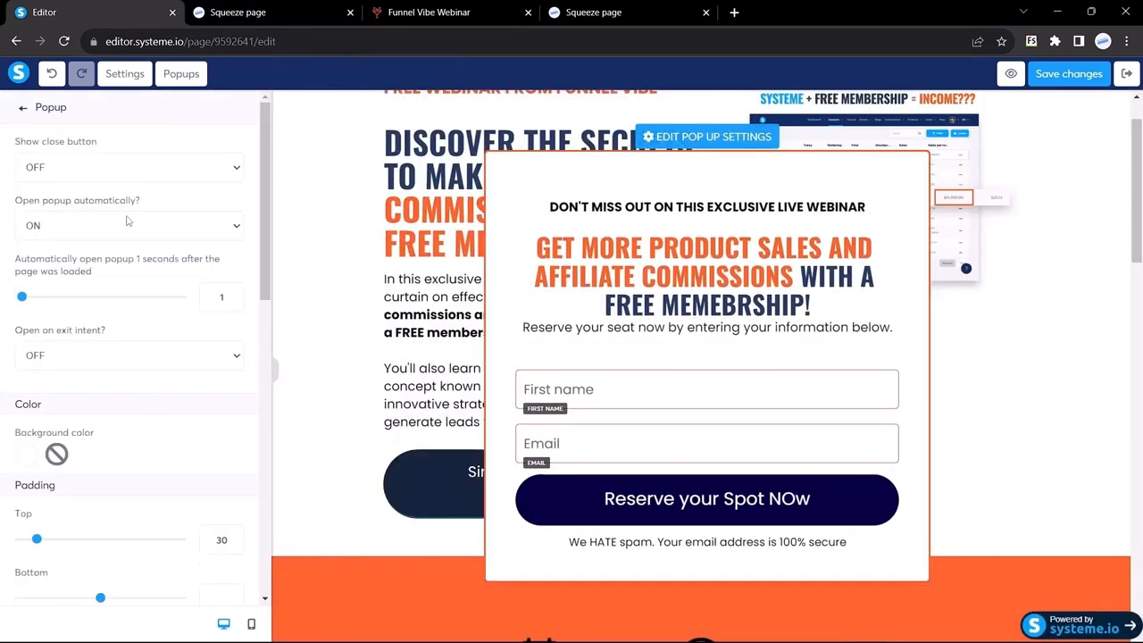
pyautogui.click(205, 230)
pyautogui.click(116, 247)
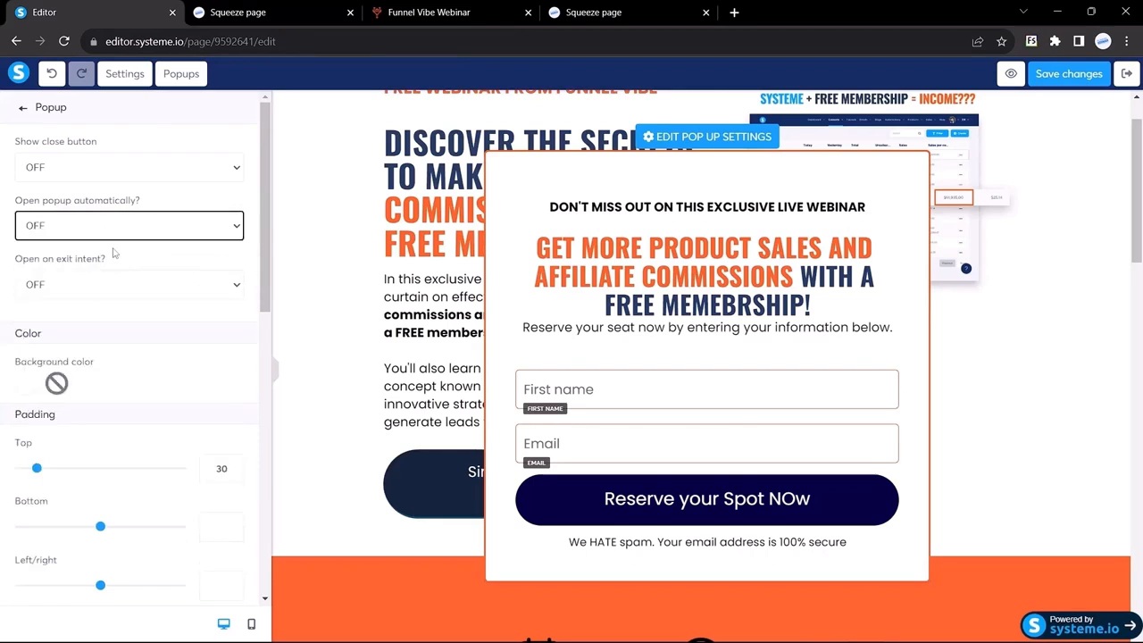
pyautogui.click(1065, 75)
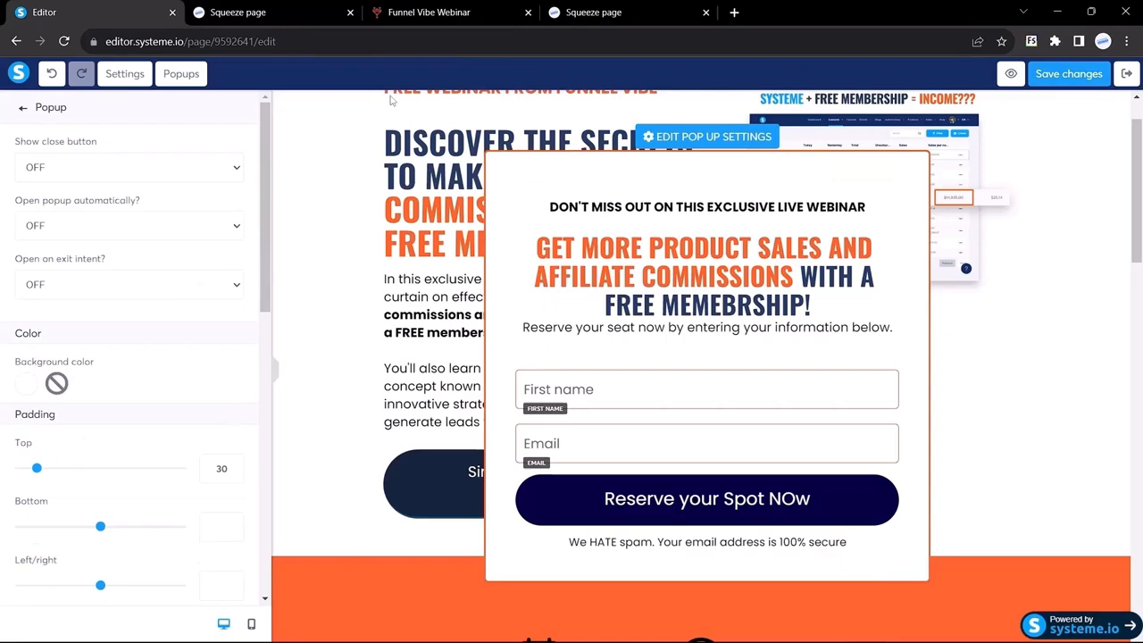
# Reload the outdated squeeze page preview, then close it
pyautogui.click(402, 12)
pyautogui.click(254, 9)
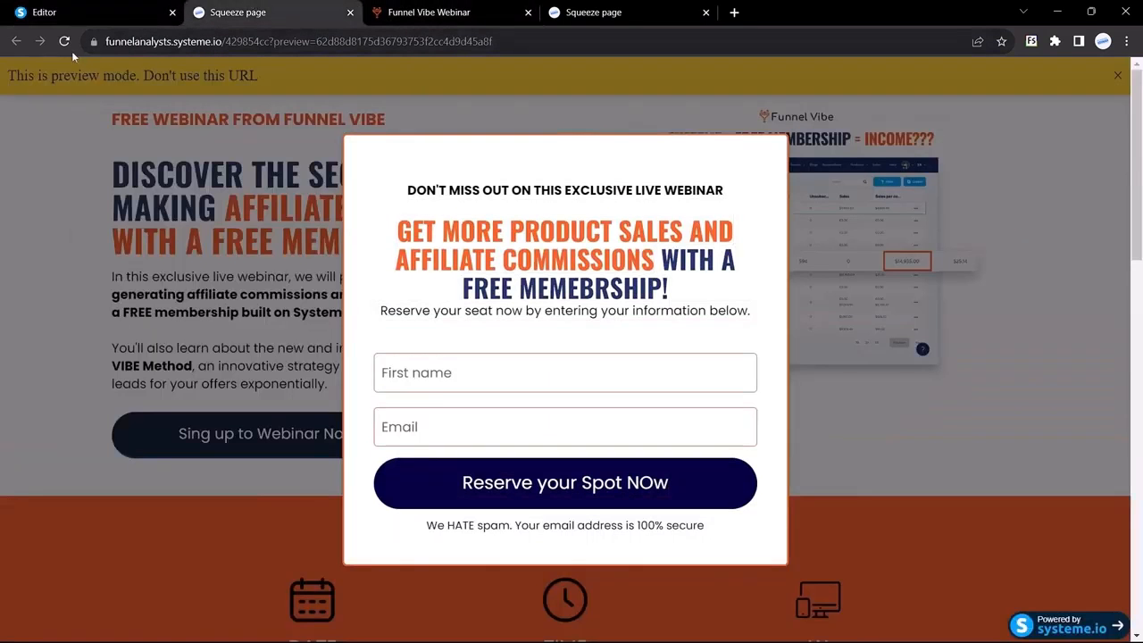
pyautogui.click(65, 41)
pyautogui.click(351, 13)
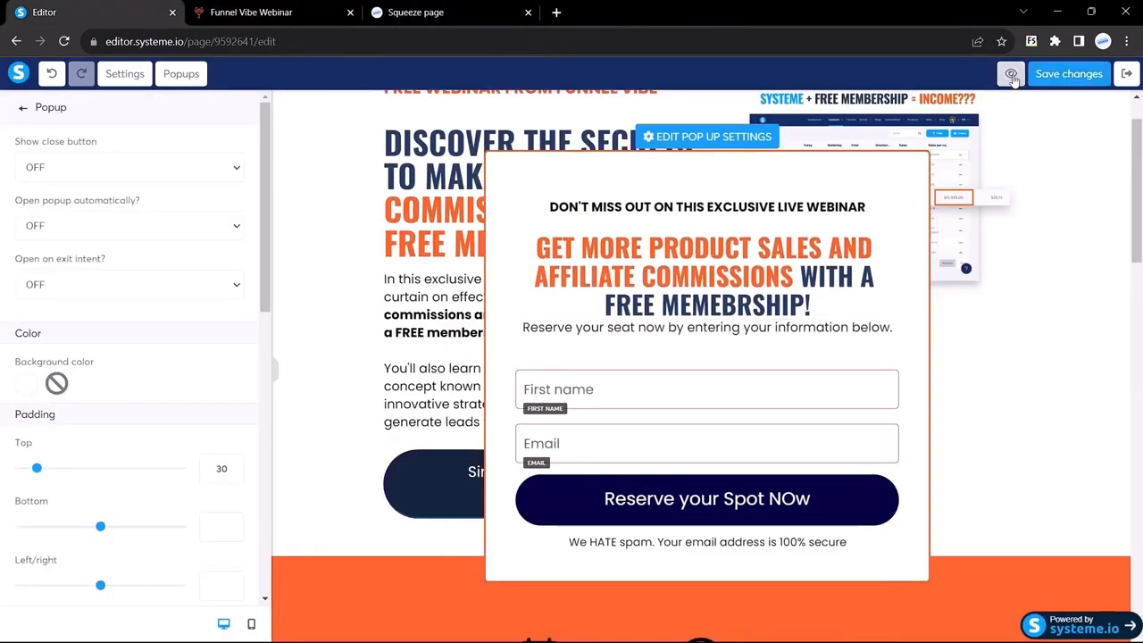
# In a fresh preview, confirm the sign-up button opens the popup, comparing with Funnel Vibe's
pyautogui.click(1012, 75)
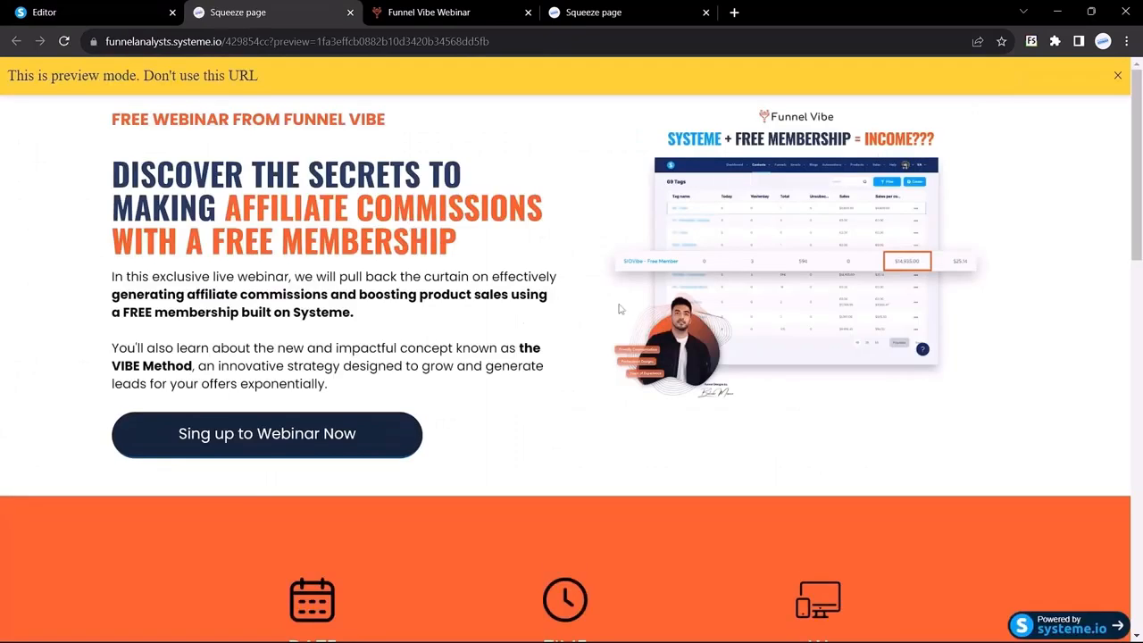
pyautogui.scroll(-3, 617, 309)
pyautogui.scroll(3, 620, 309)
pyautogui.click(1117, 75)
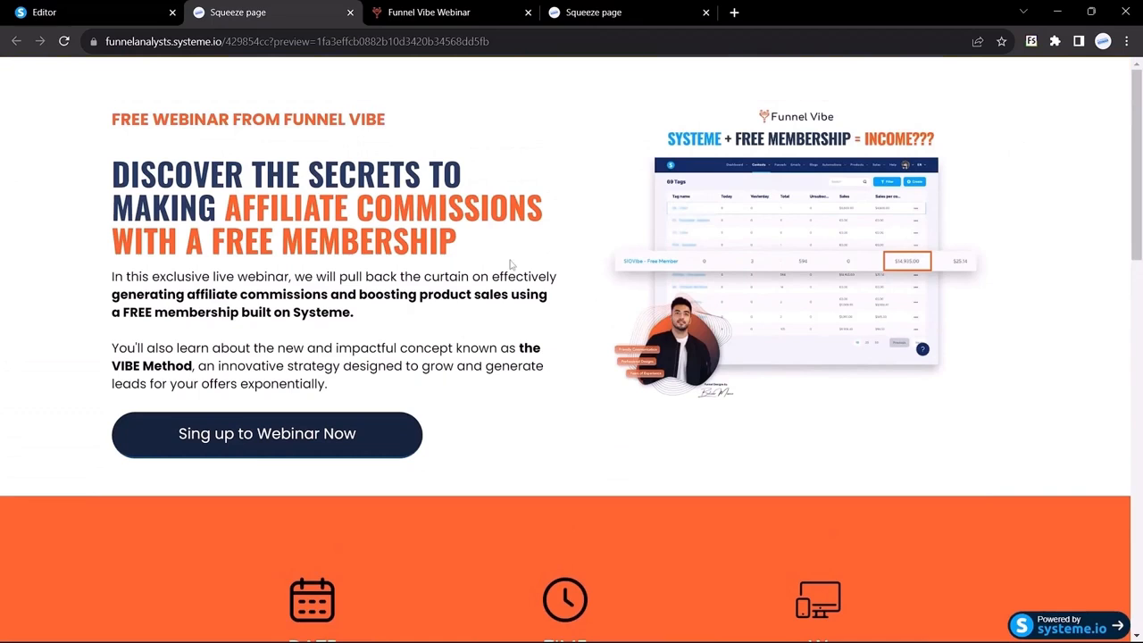
pyautogui.click(253, 438)
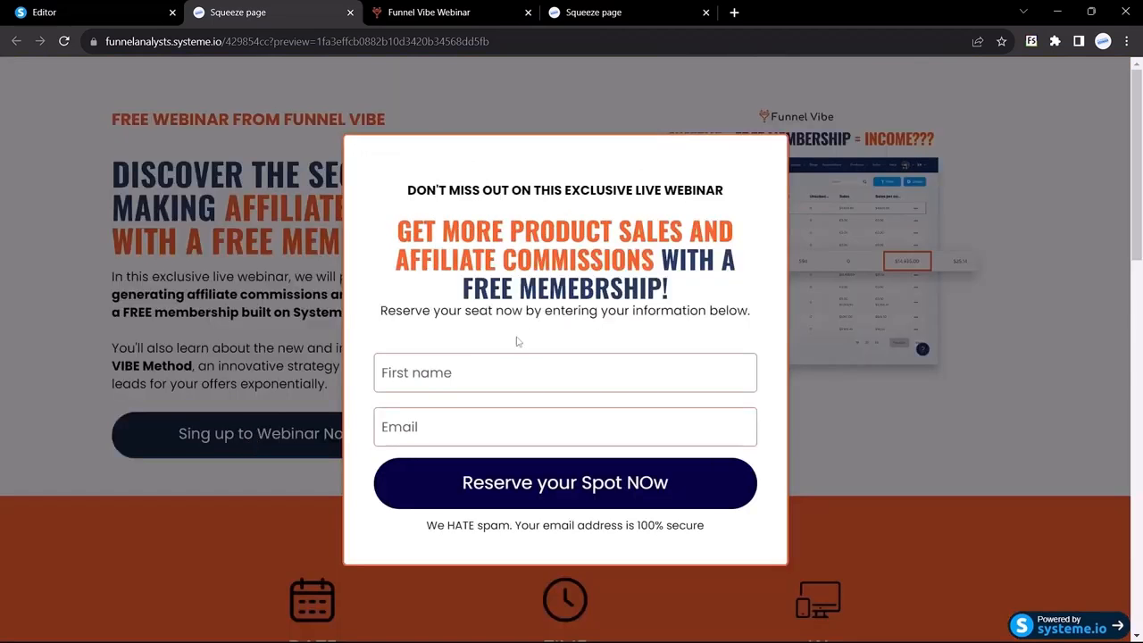
pyautogui.click(433, 13)
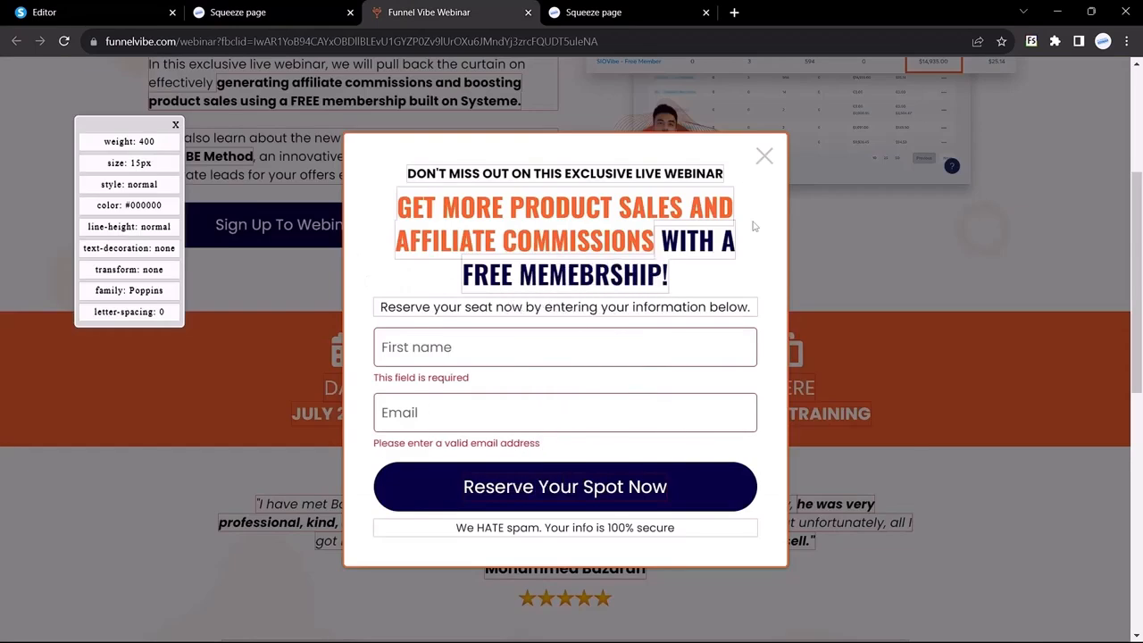
pyautogui.click(259, 13)
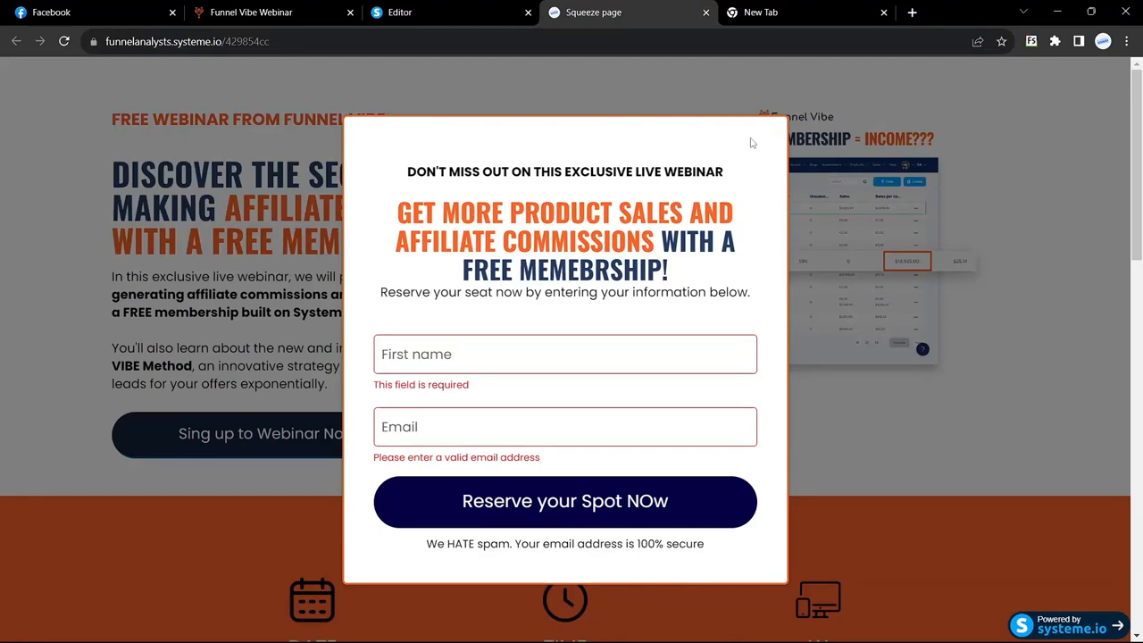
# Give Popup №1 a close button in its settings, then switch to the live Funnel Vibe page
pyautogui.click(447, 12)
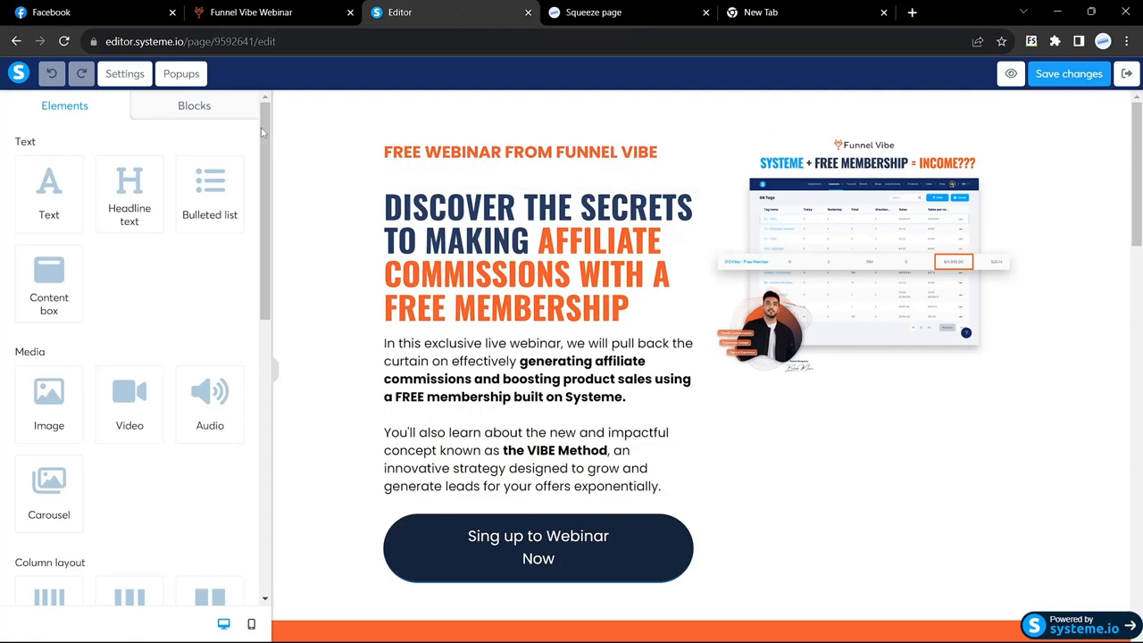
pyautogui.click(182, 74)
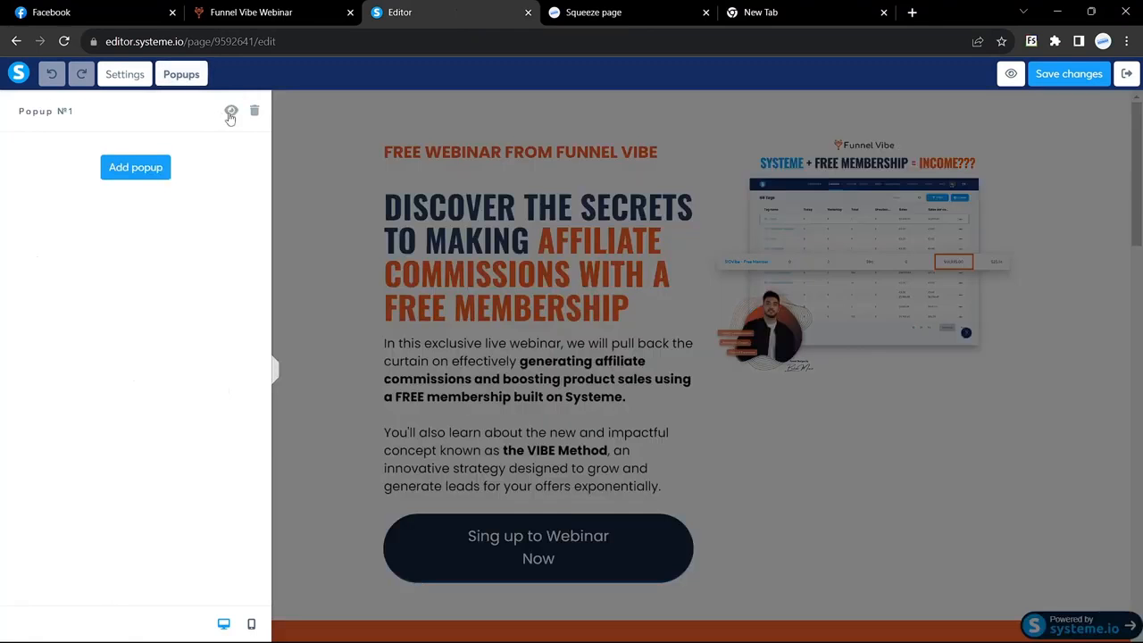
pyautogui.click(231, 113)
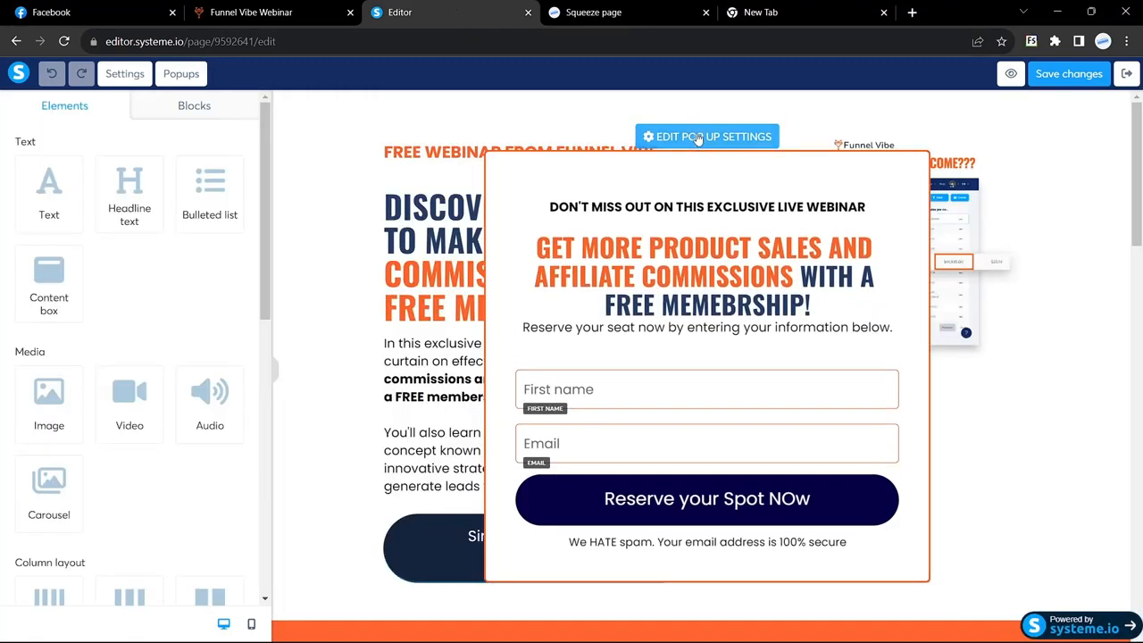
pyautogui.click(699, 139)
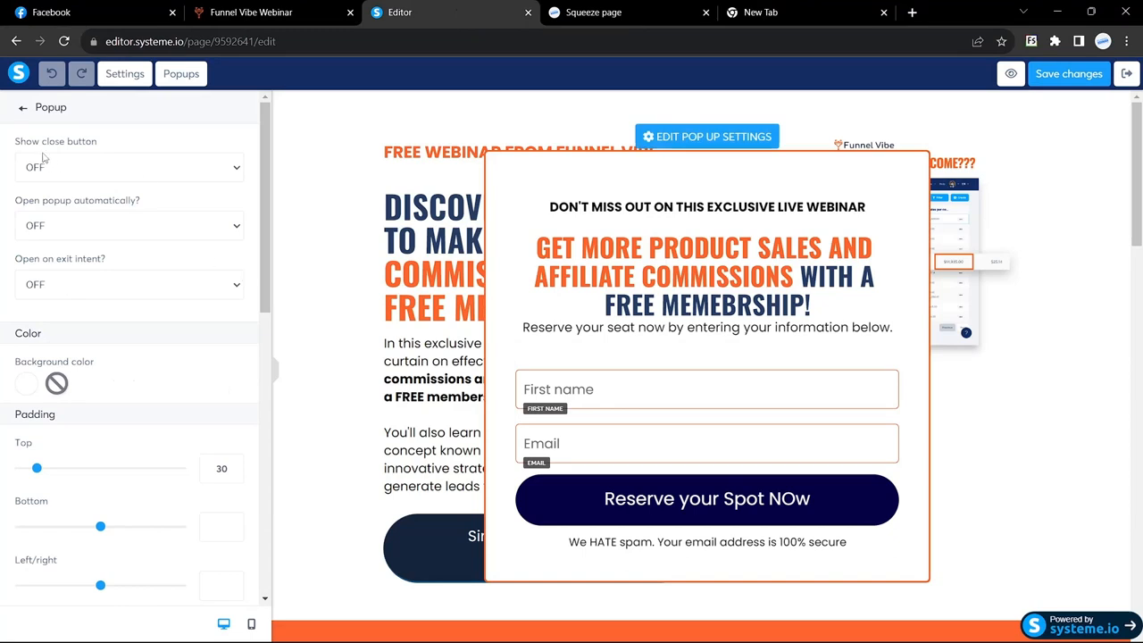
pyautogui.click(236, 173)
pyautogui.click(136, 201)
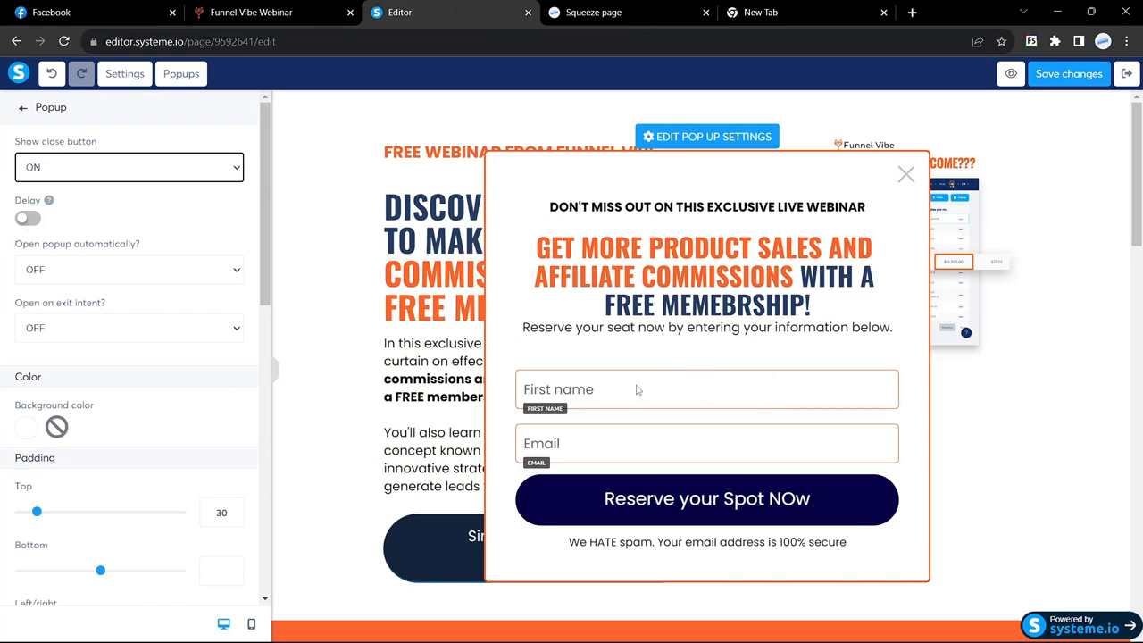
pyautogui.click(623, 500)
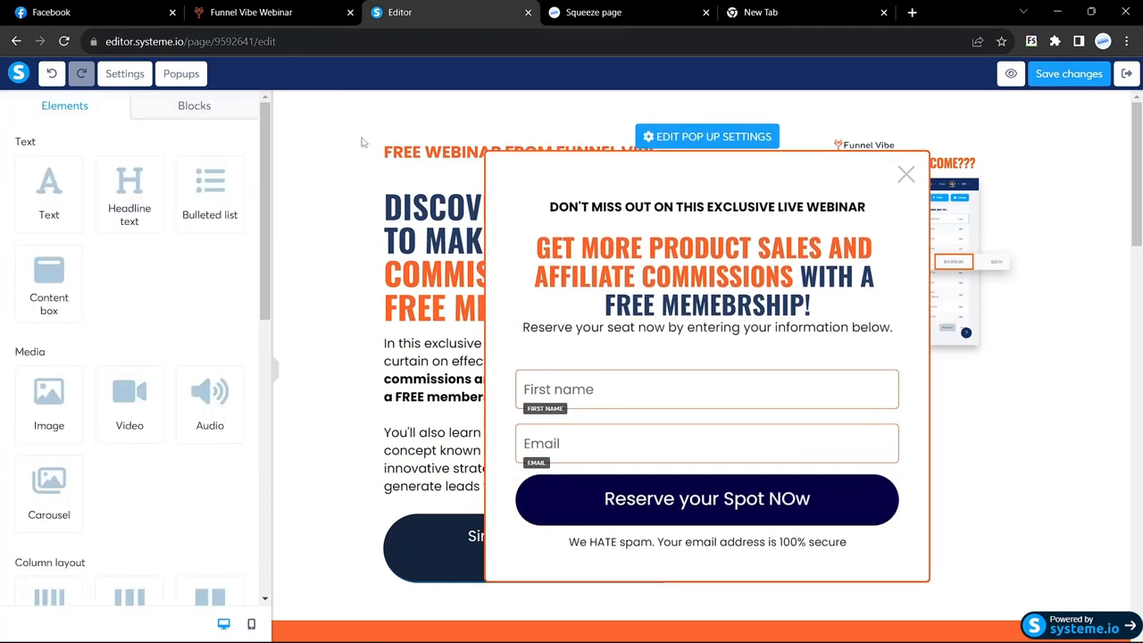
pyautogui.click(268, 14)
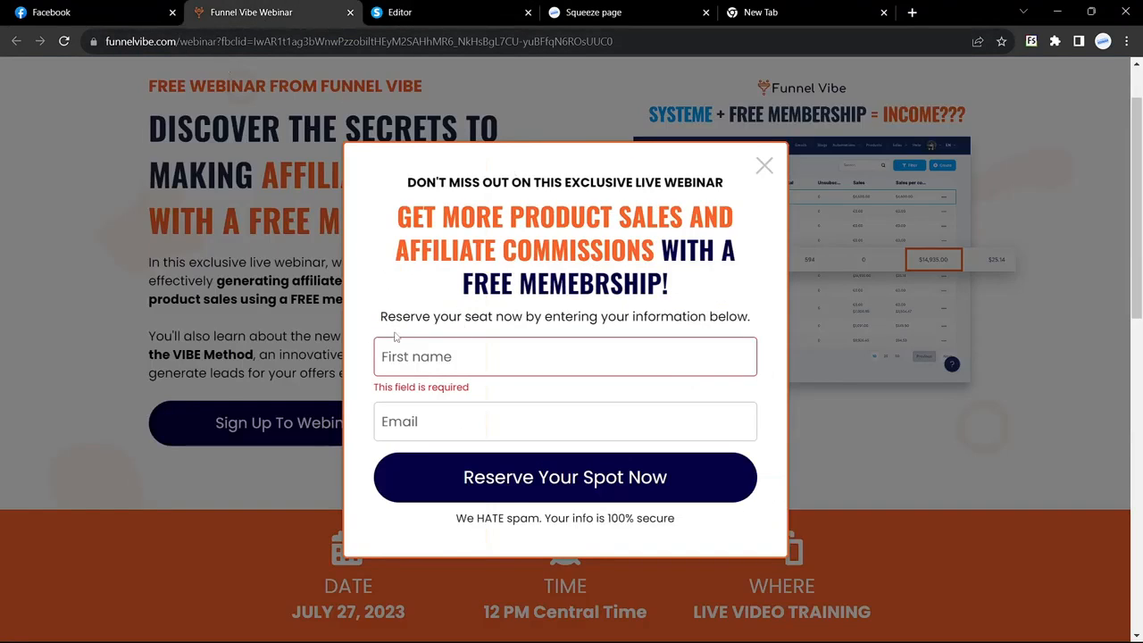
# Fill the Funnel Vibe popup's first name and email from saved suggestions and submit it
pyautogui.click(411, 357)
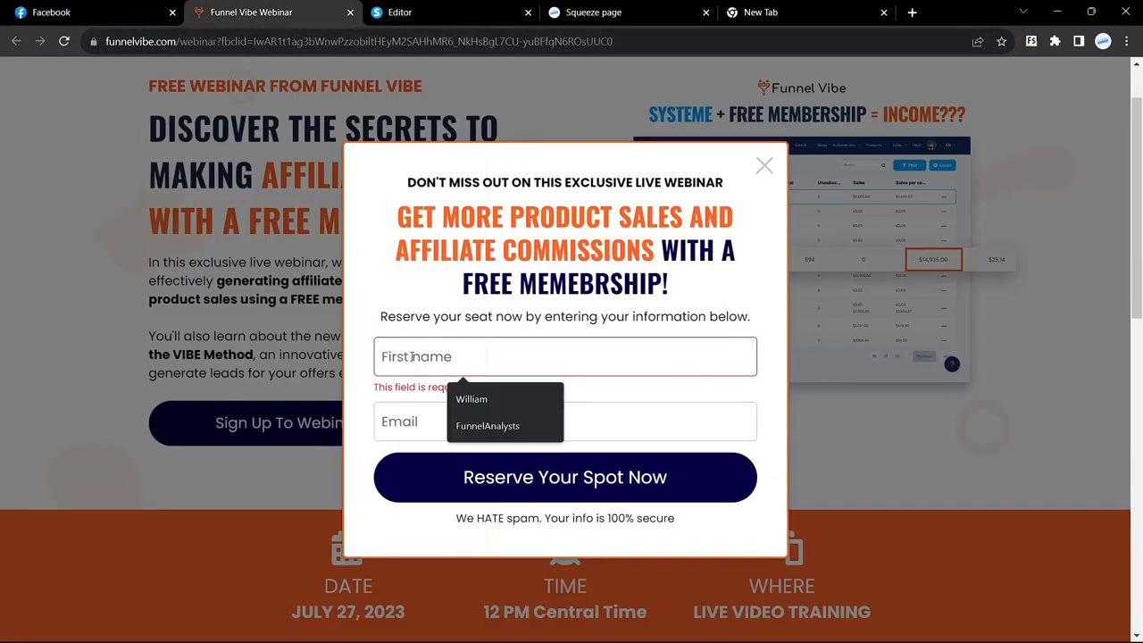
pyautogui.write('FunnelAnalysts')
pyautogui.click(480, 406)
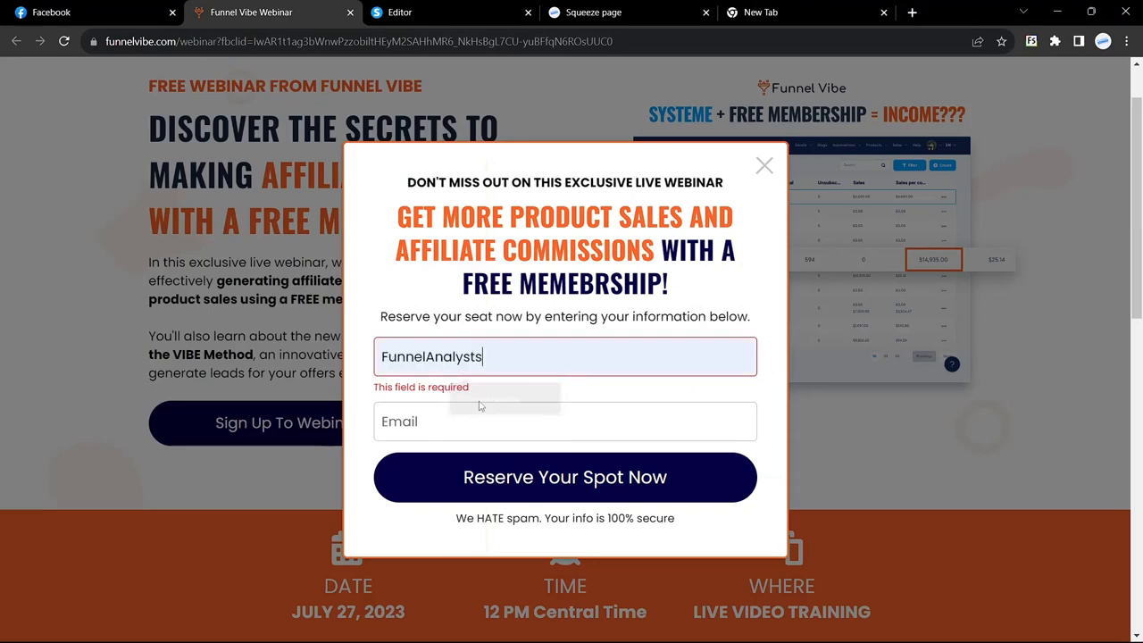
pyautogui.click(454, 423)
pyautogui.click(512, 455)
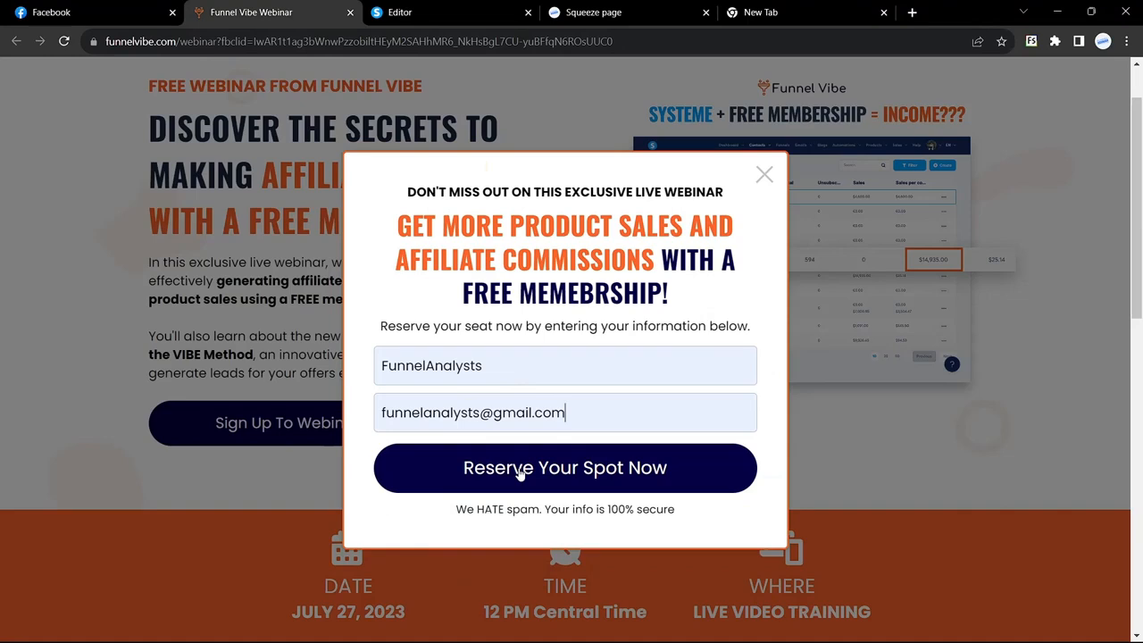
pyautogui.click(521, 471)
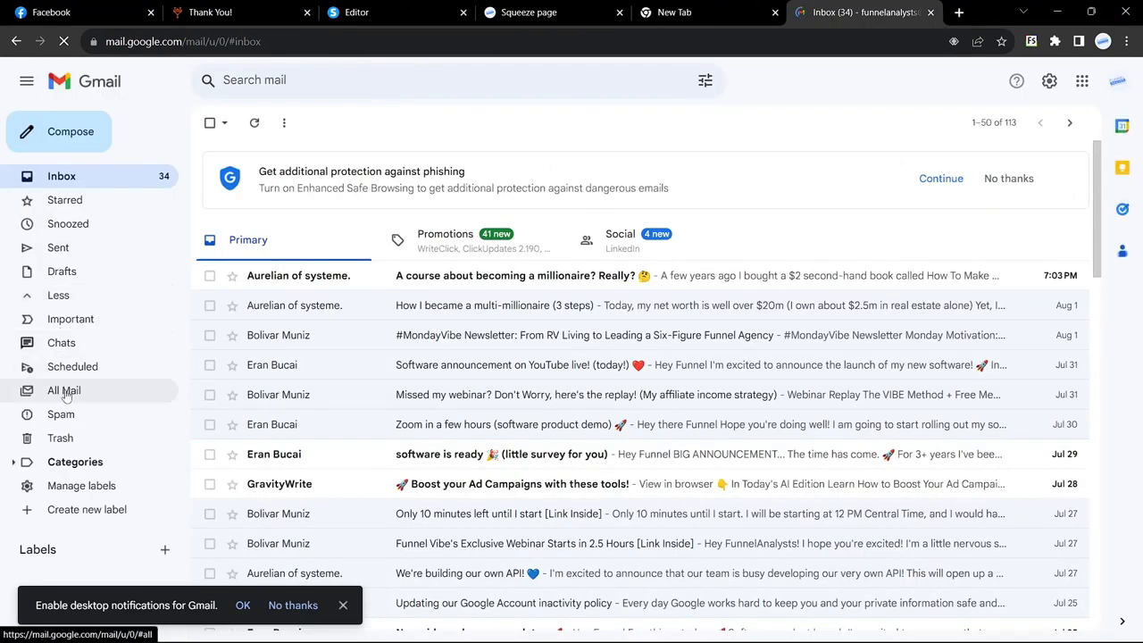
# Switch Gmail to All Mail and review the Funnel Vibe thank-you page
pyautogui.click(63, 391)
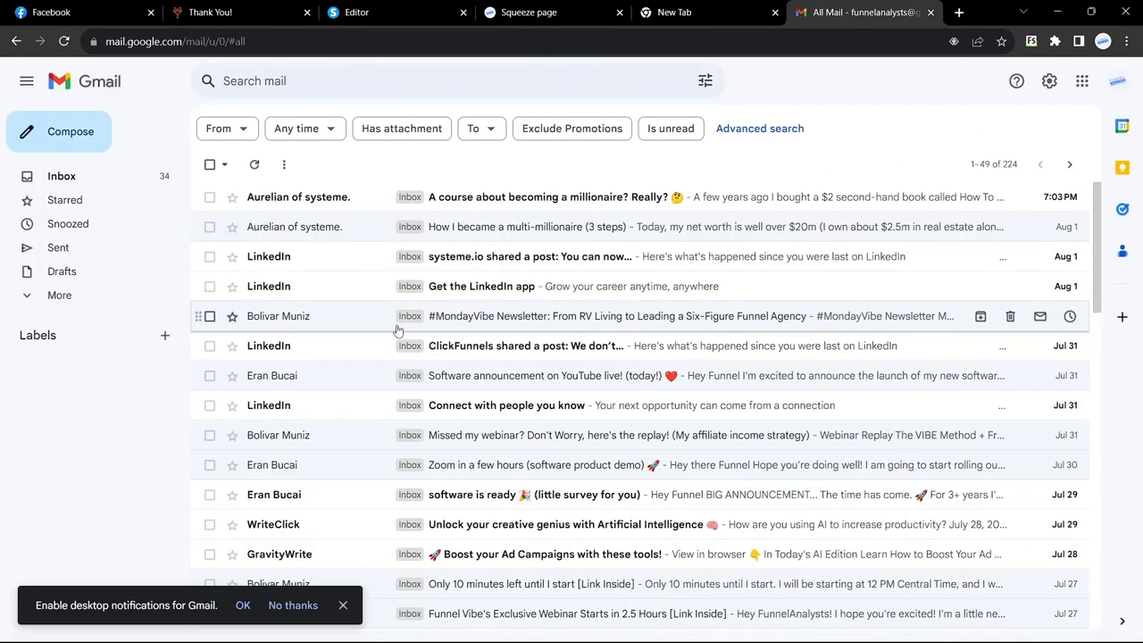
pyautogui.click(398, 9)
pyautogui.click(238, 11)
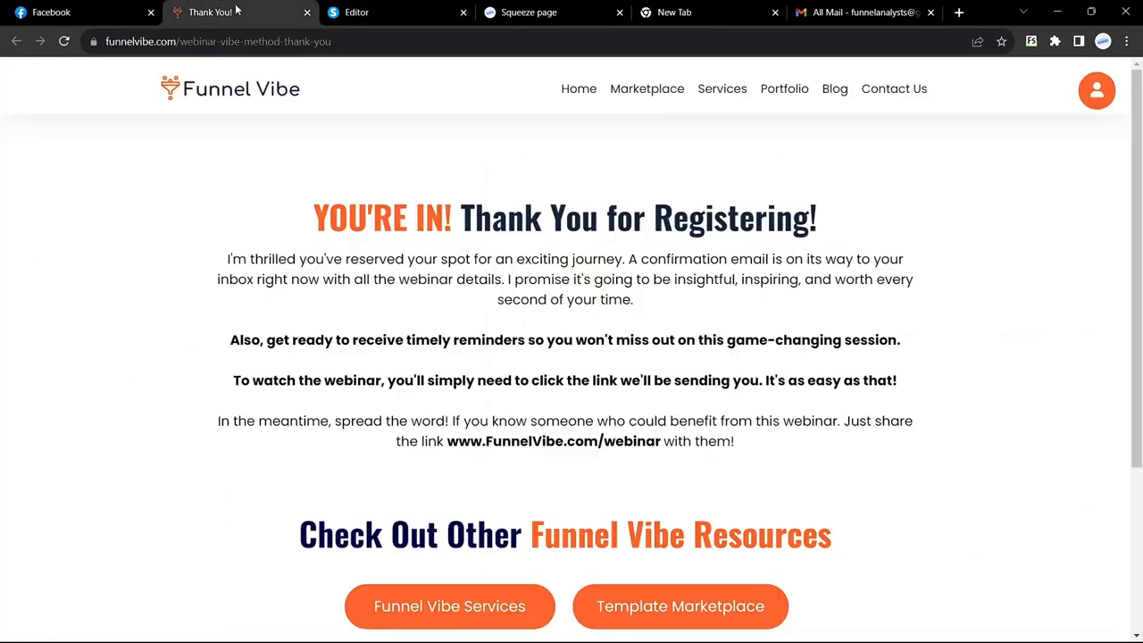
pyautogui.scroll(-2, 348, 330)
pyautogui.scroll(2, 348, 331)
pyautogui.click(861, 12)
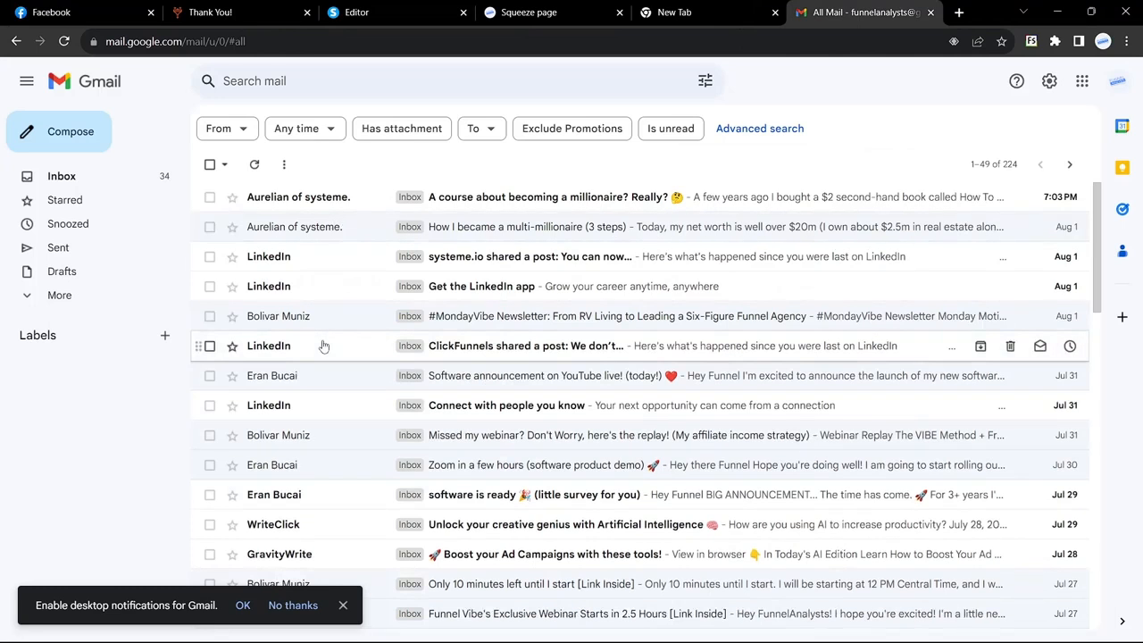
# Read the 'Missed my webinar?' replay email and return to the All Mail list
pyautogui.click(326, 435)
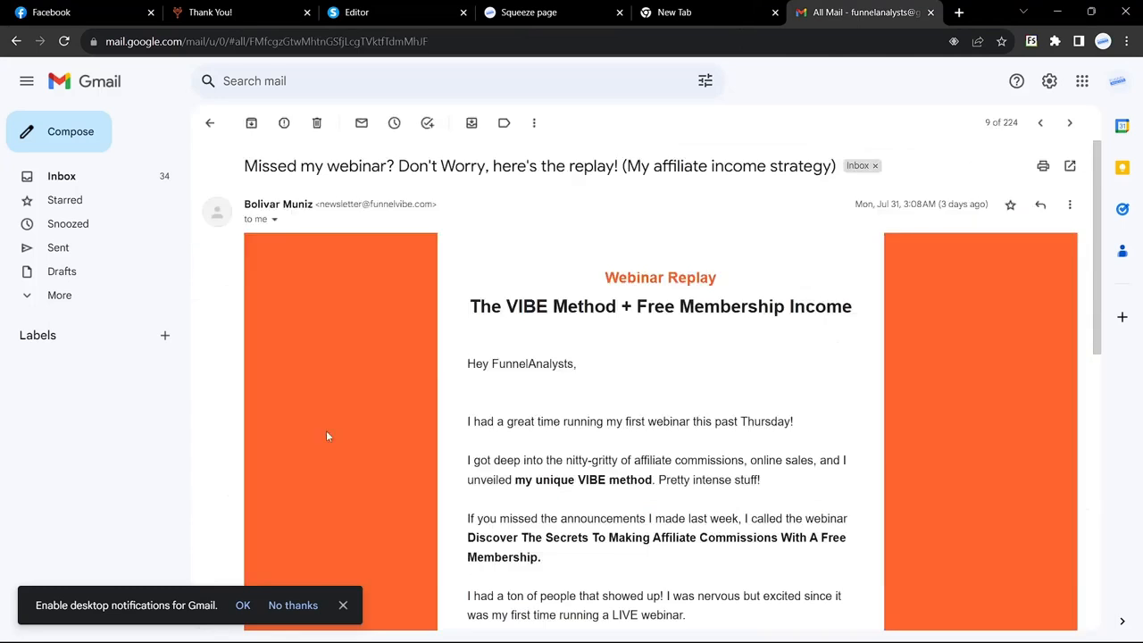
pyautogui.scroll(-1, 536, 364)
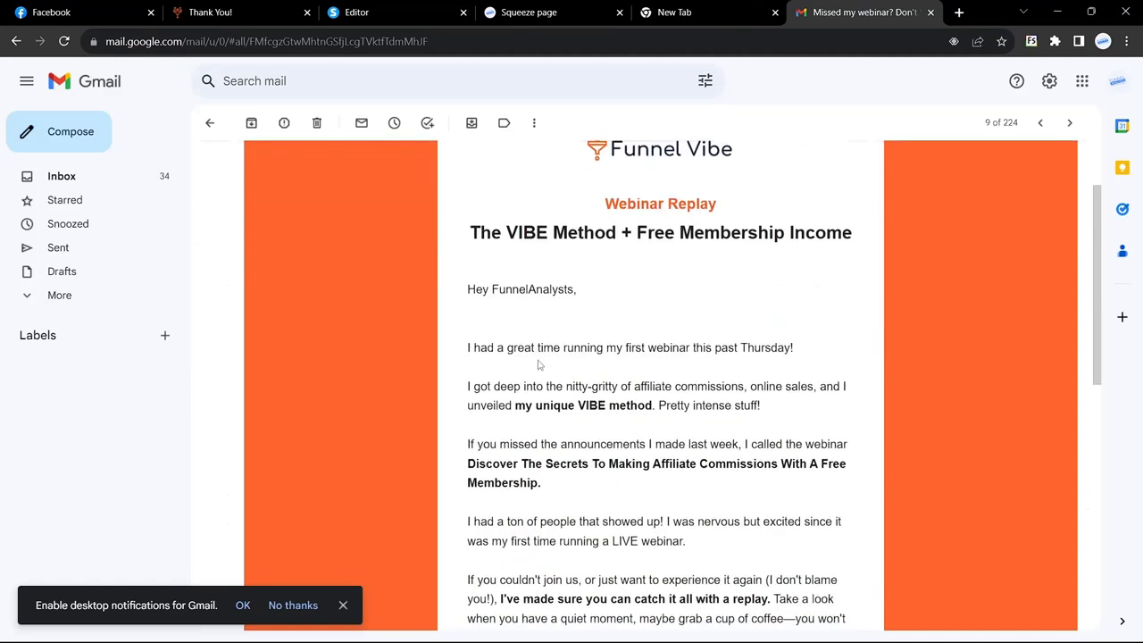
pyautogui.scroll(1, 538, 364)
pyautogui.scroll(-7, 608, 327)
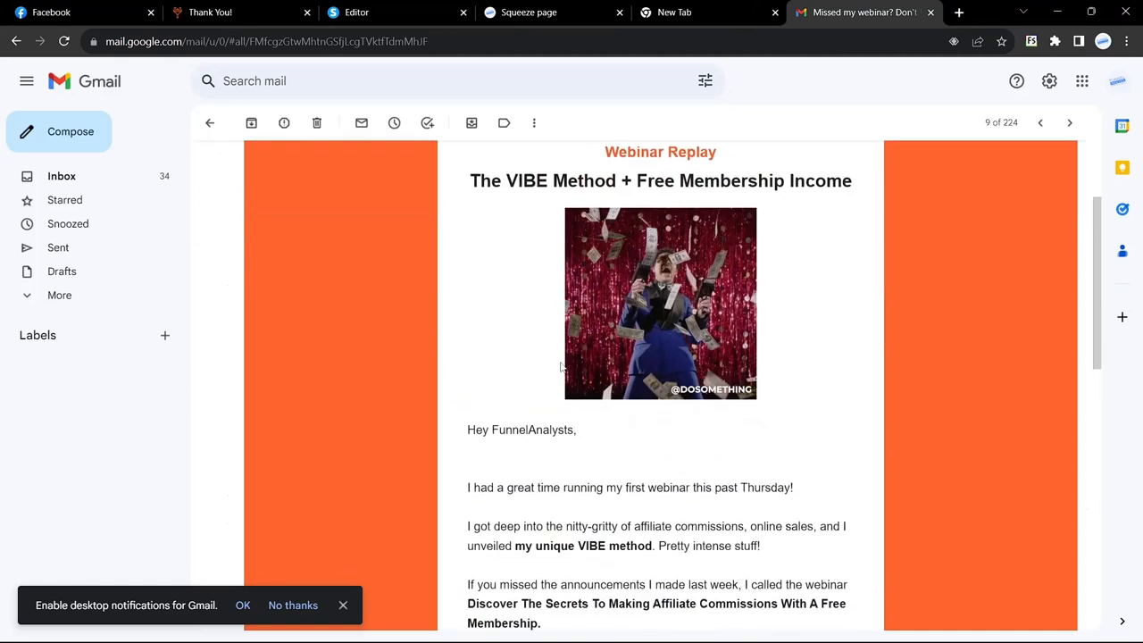
pyautogui.click(211, 124)
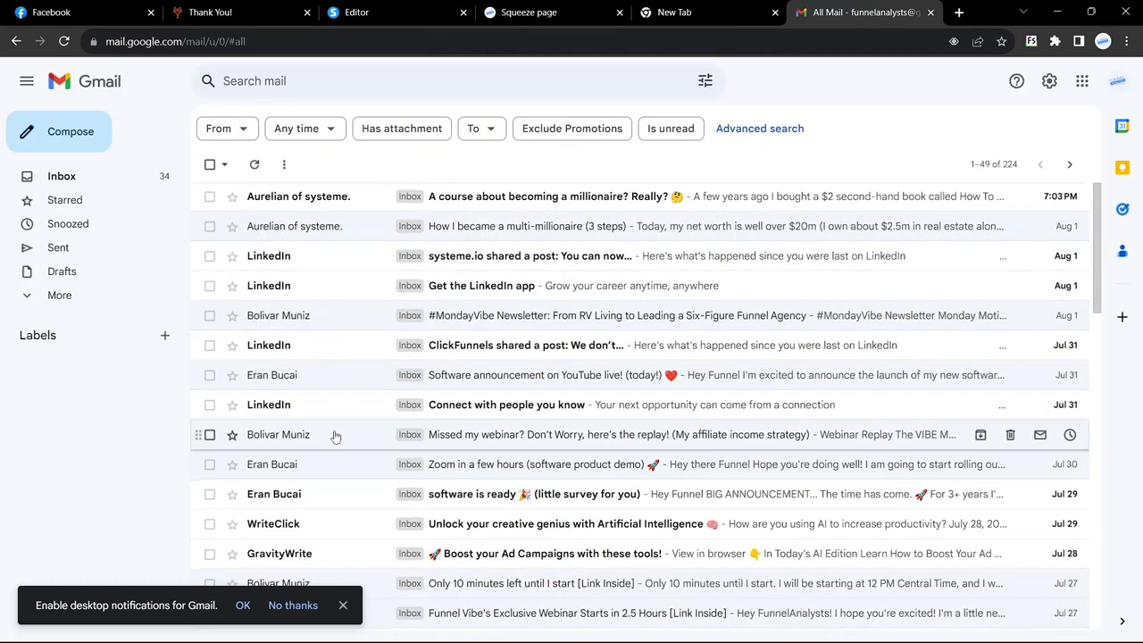
pyautogui.scroll(-3, 335, 434)
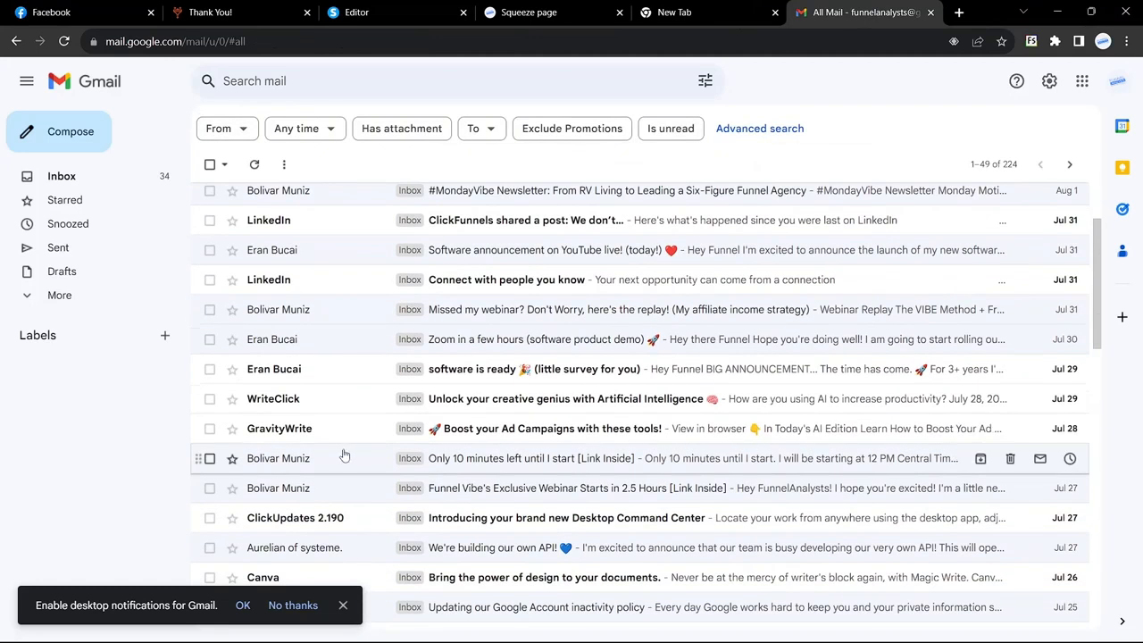
pyautogui.scroll(-1, 348, 462)
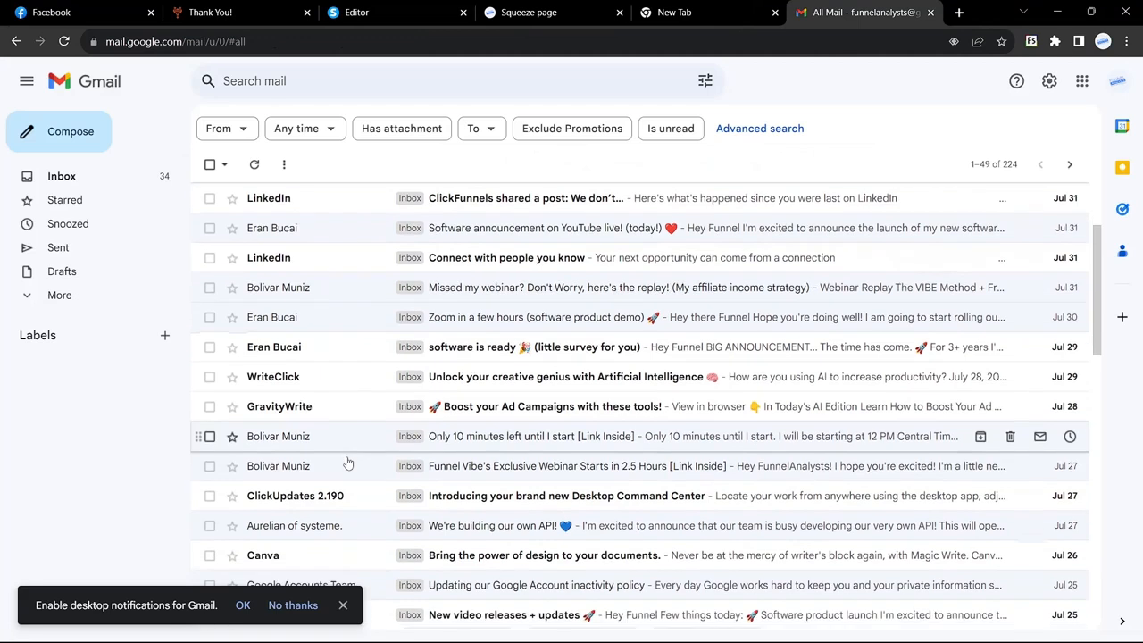
# Read the exclusive webinar reminder email and go back to All Mail
pyautogui.click(349, 462)
pyautogui.scroll(-3, 564, 343)
pyautogui.scroll(-1, 563, 343)
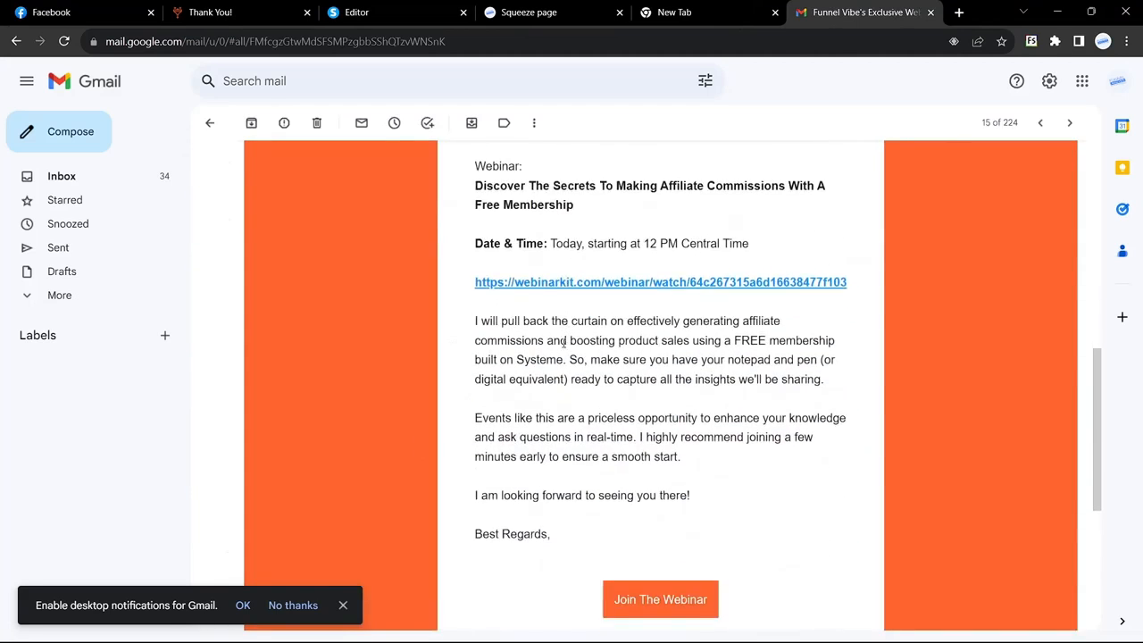
pyautogui.scroll(5, 563, 347)
pyautogui.scroll(2, 563, 349)
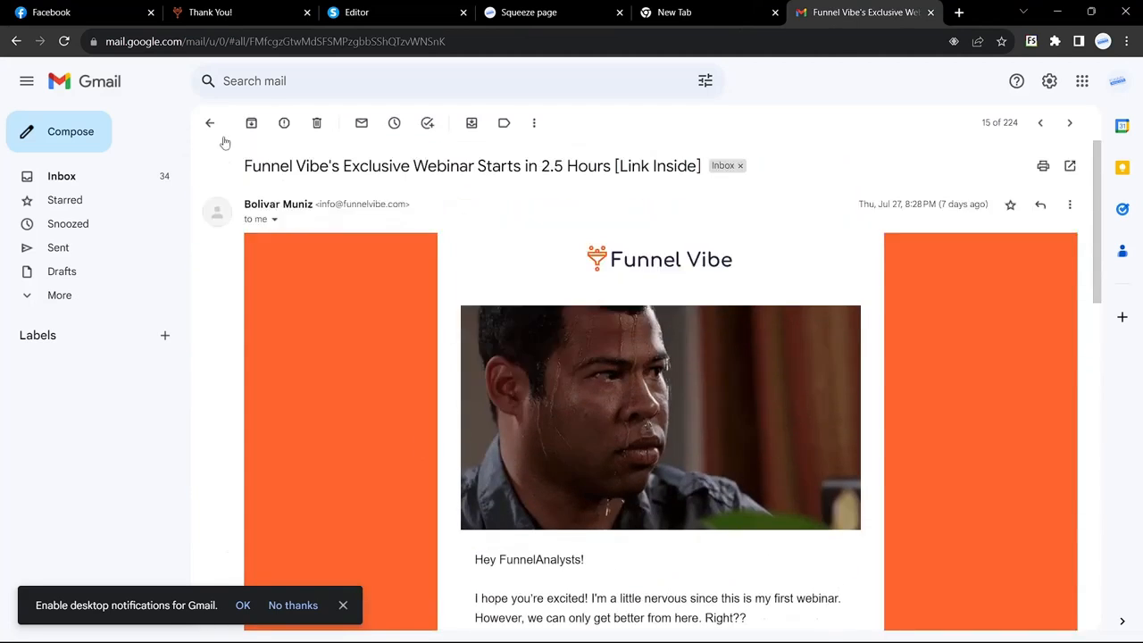
pyautogui.click(209, 122)
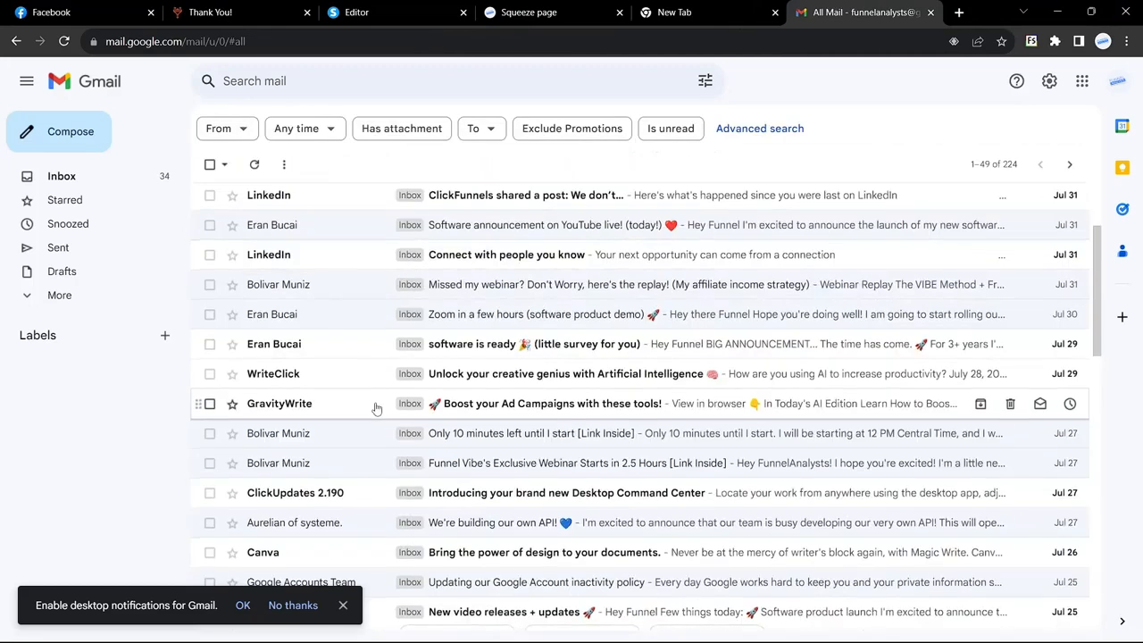
pyautogui.scroll(-3, 376, 408)
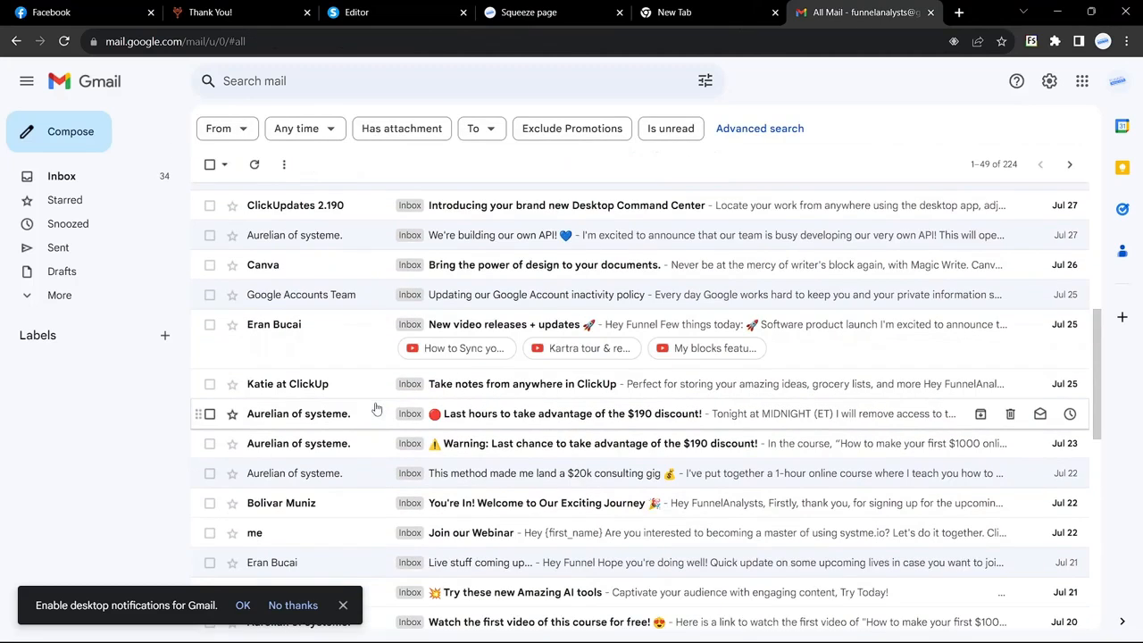
pyautogui.scroll(-1, 376, 408)
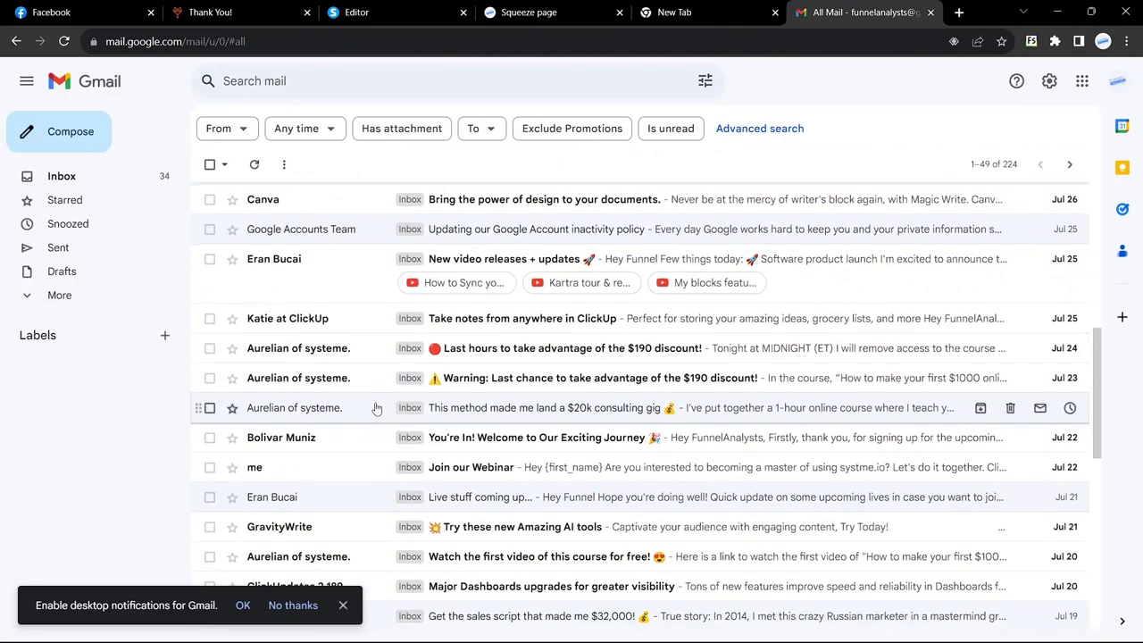
# Read the 'You're In!' welcome email, then return to the Systeme.io popup editor
pyautogui.click(324, 449)
pyautogui.scroll(-2, 369, 478)
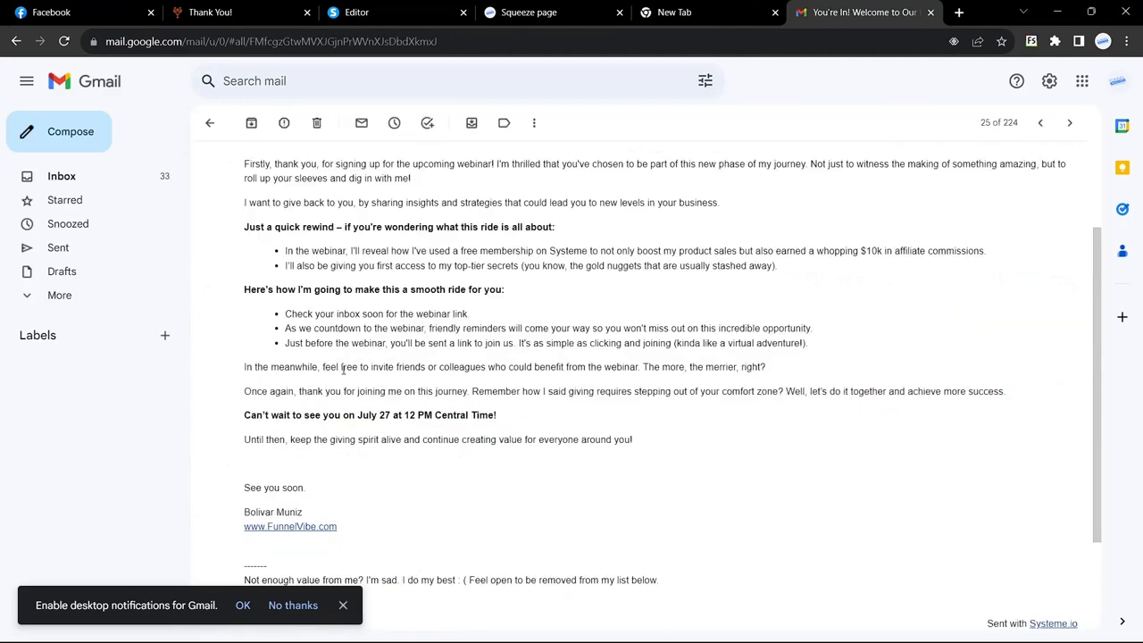
pyautogui.scroll(1, 342, 370)
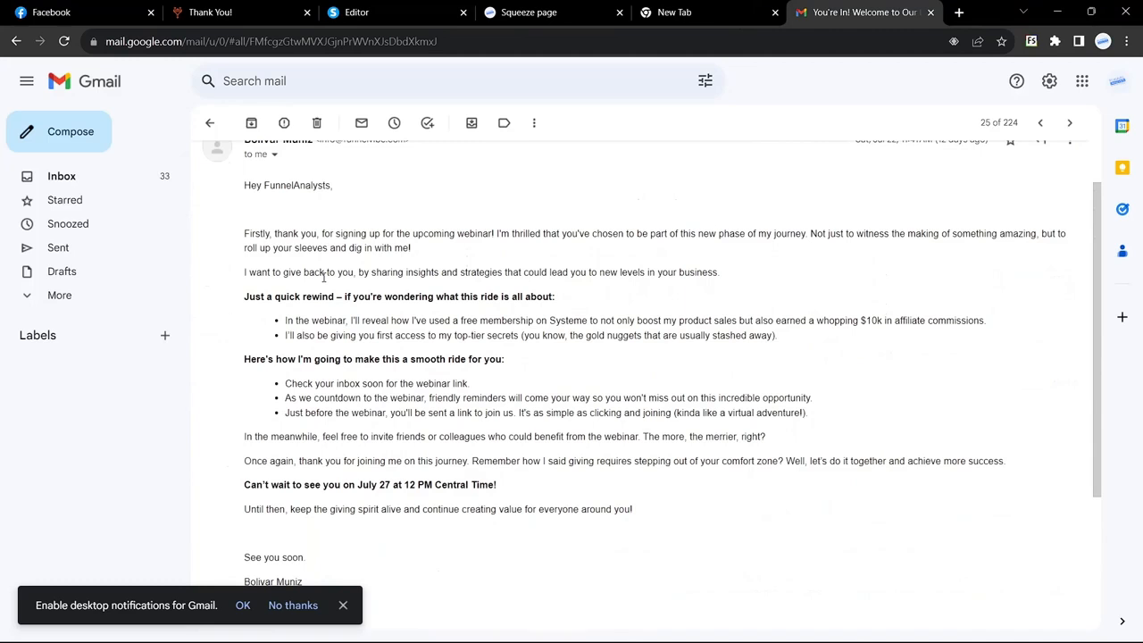
pyautogui.click(394, 12)
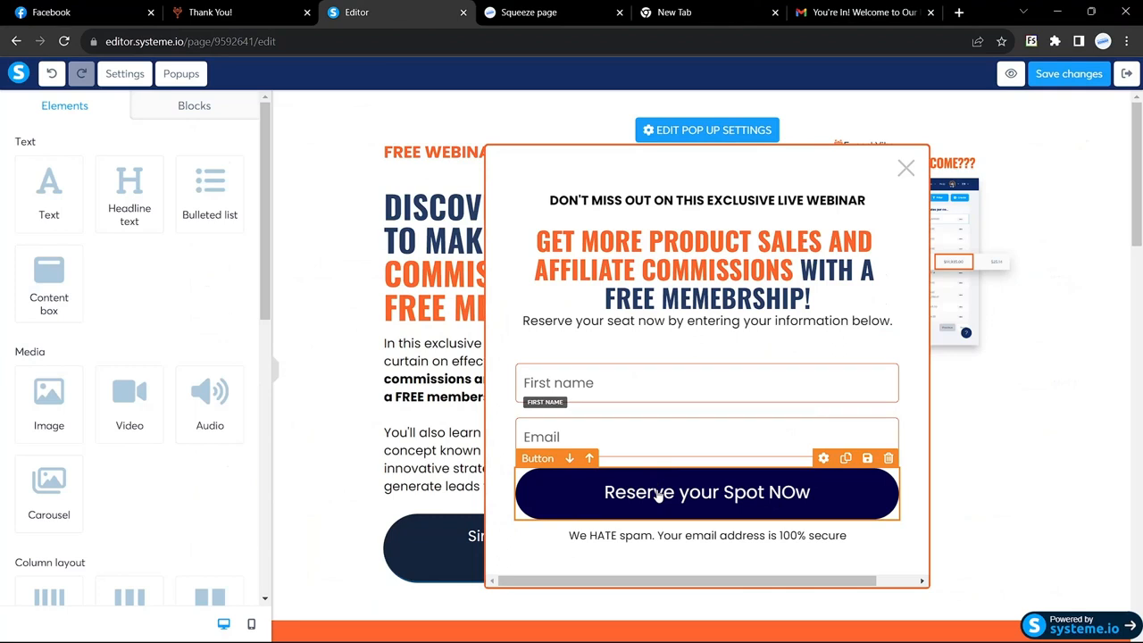
# Set the Reserve your Spot NOw button to Send form and redirect to the next step
pyautogui.click(686, 496)
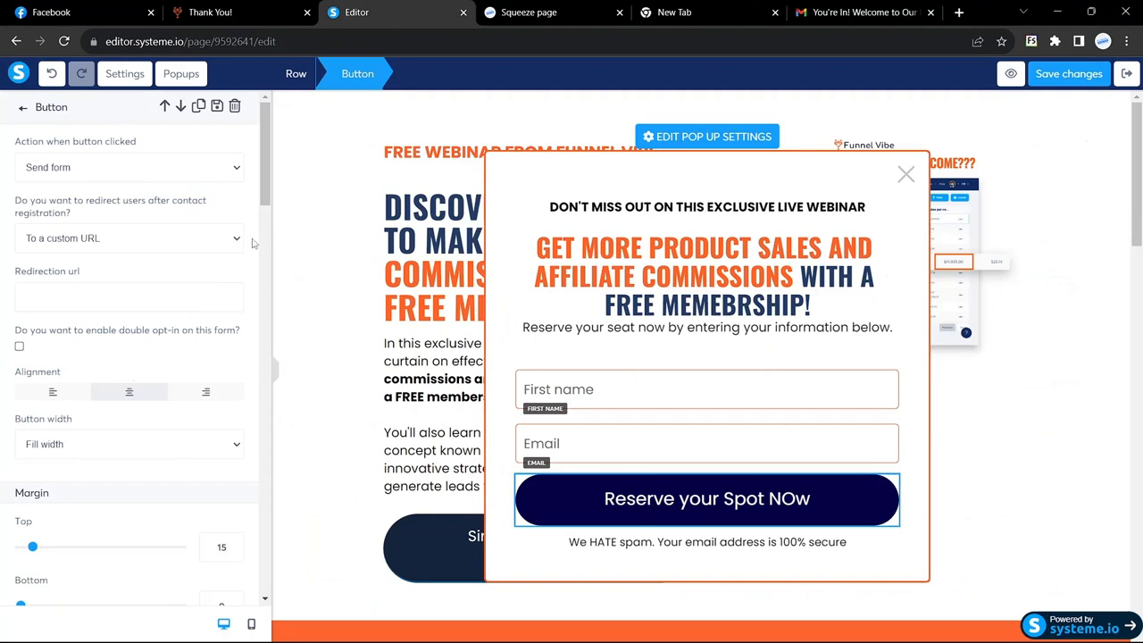
pyautogui.click(224, 169)
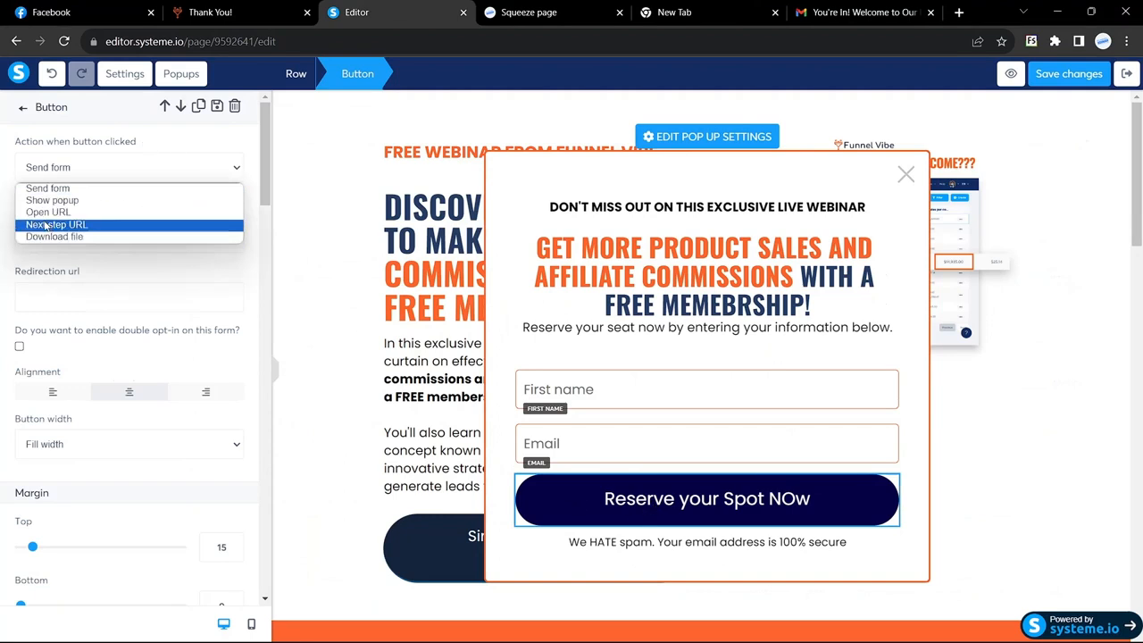
pyautogui.click(50, 189)
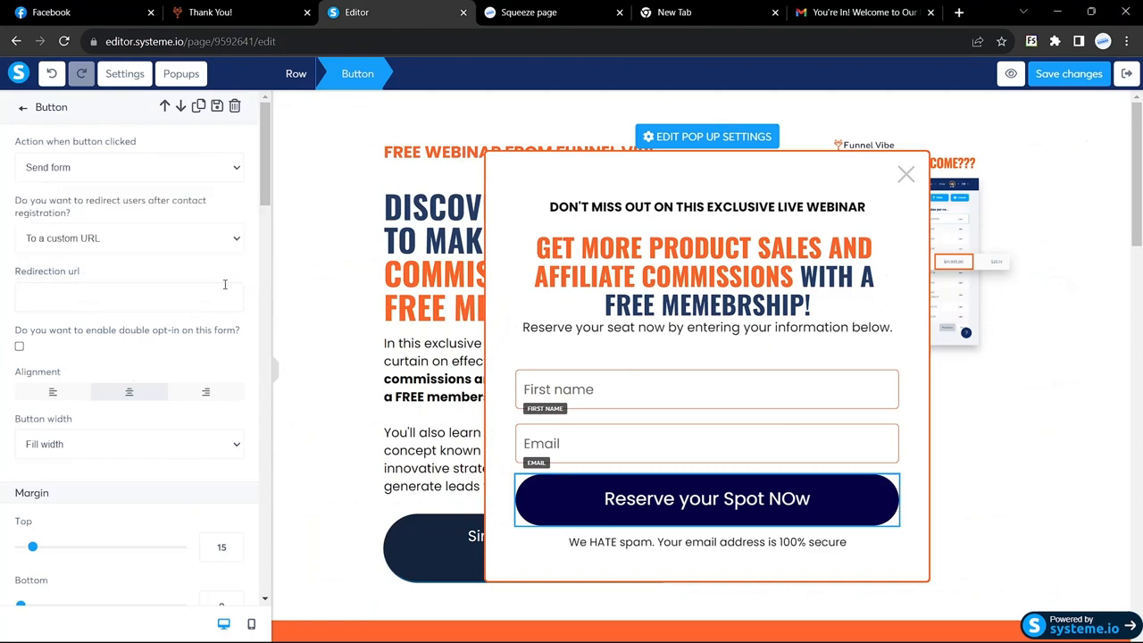
pyautogui.click(236, 242)
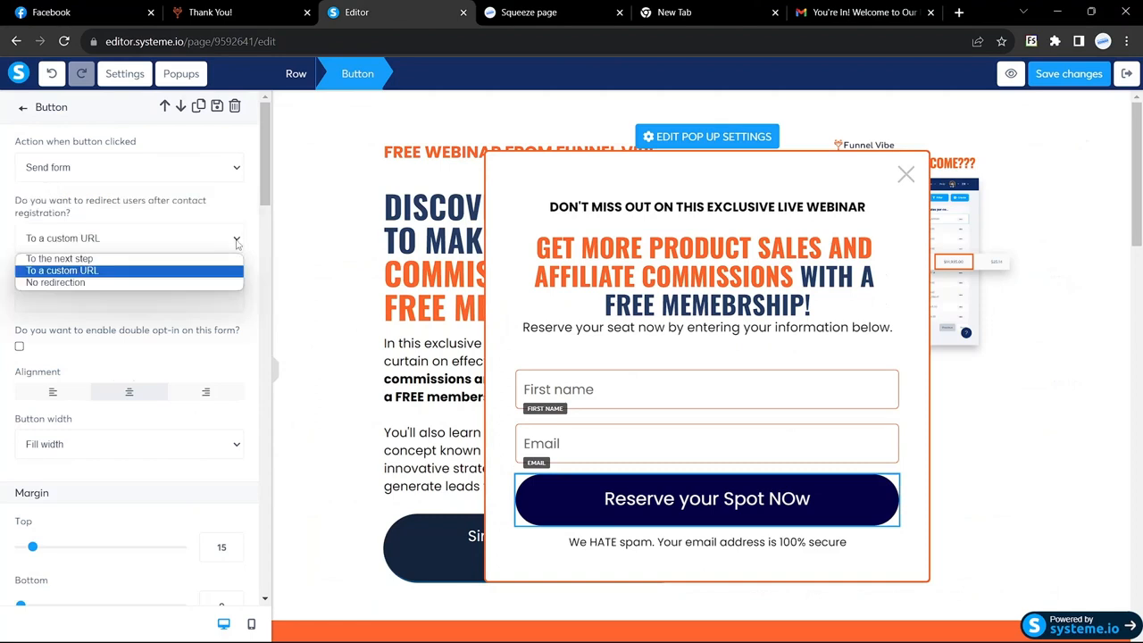
pyautogui.click(132, 259)
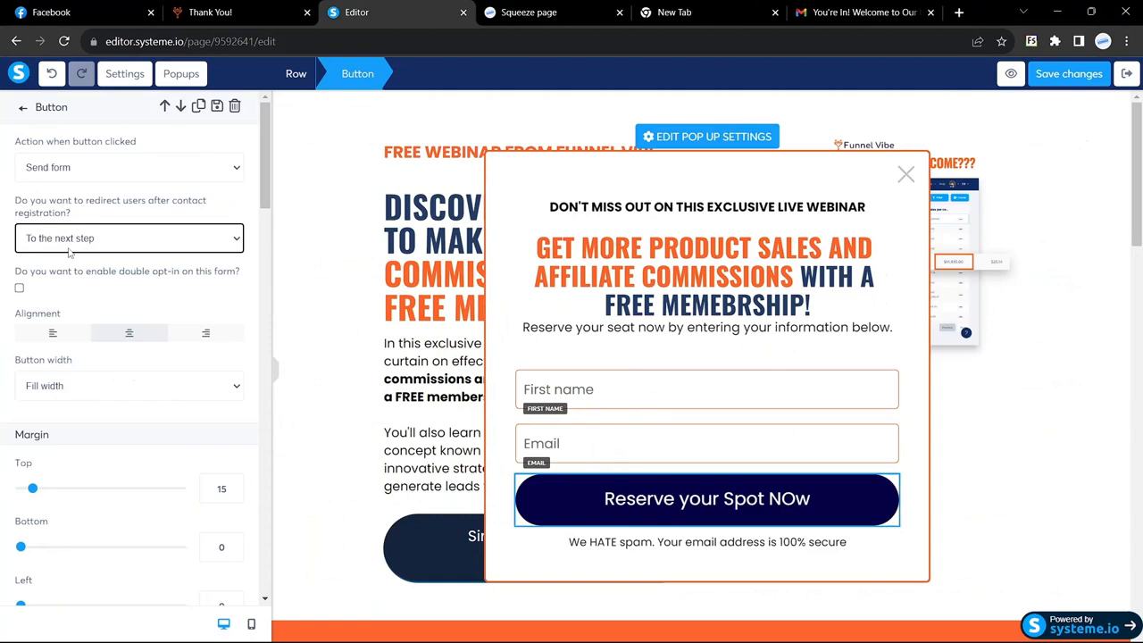
# Save the popup's button settings, check the Popups list, and scroll to the bottom sign-up section
pyautogui.click(1069, 73)
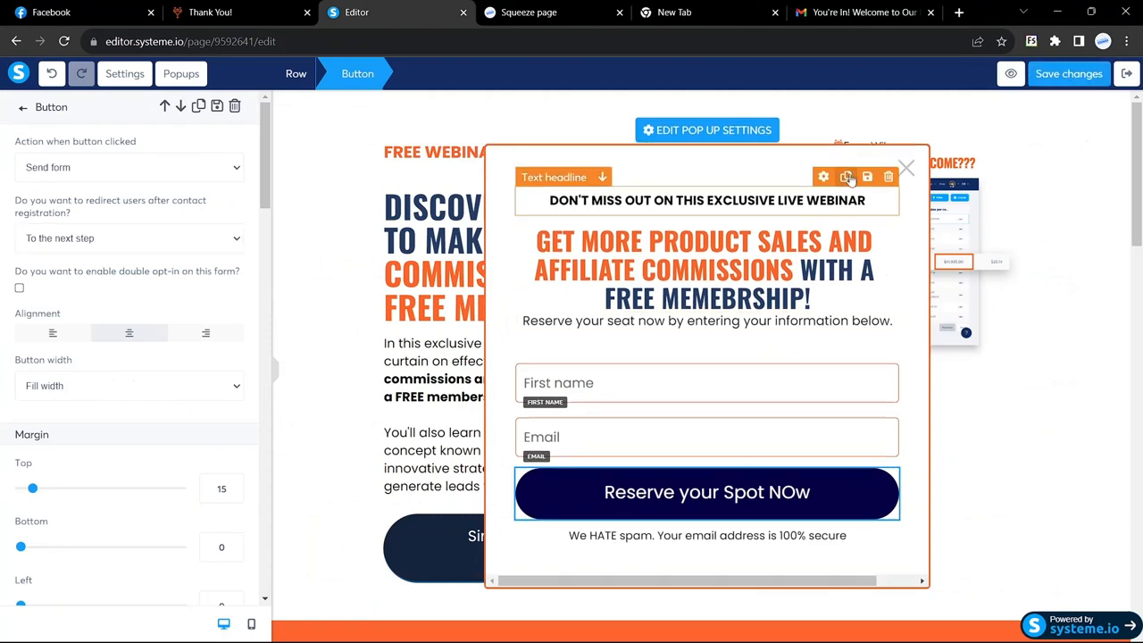
pyautogui.click(321, 122)
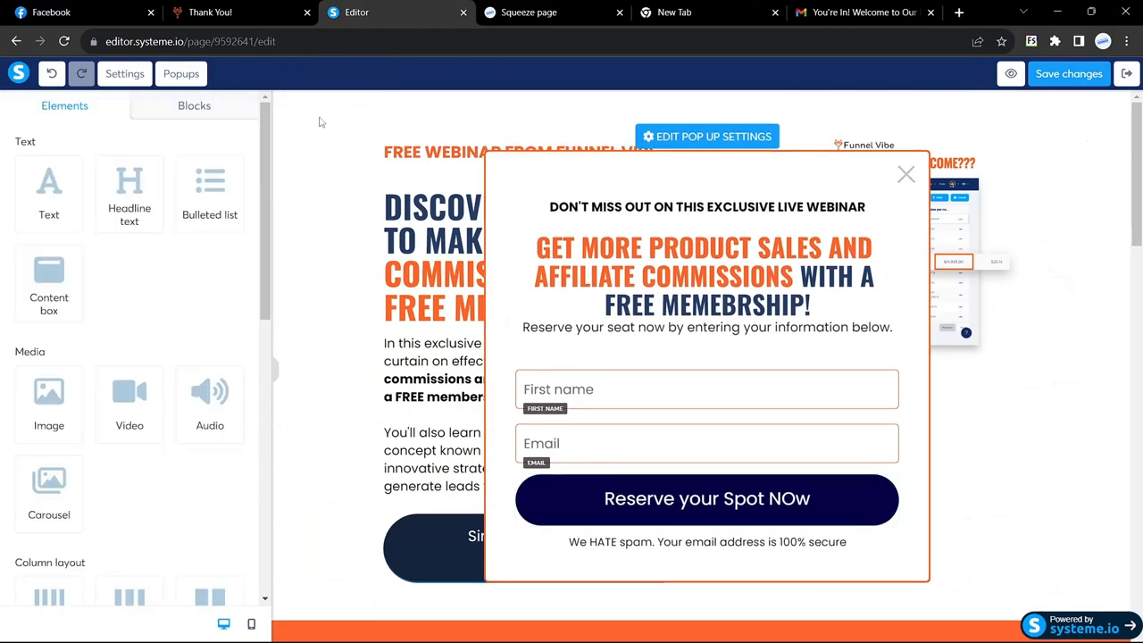
pyautogui.click(182, 73)
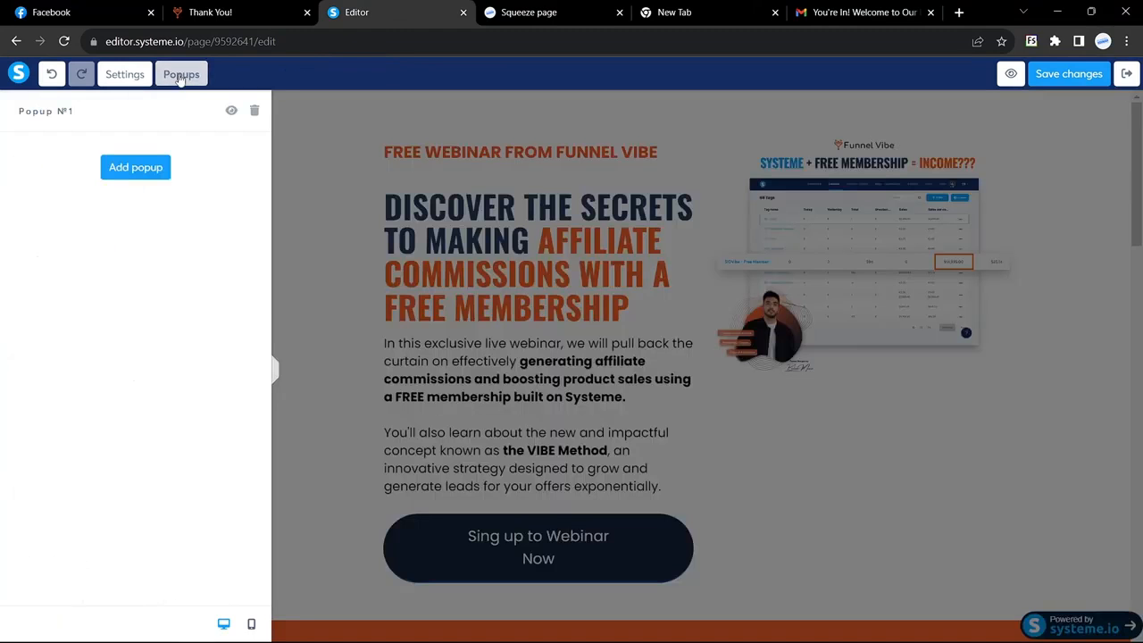
pyautogui.click(328, 175)
pyautogui.scroll(-20, 470, 345)
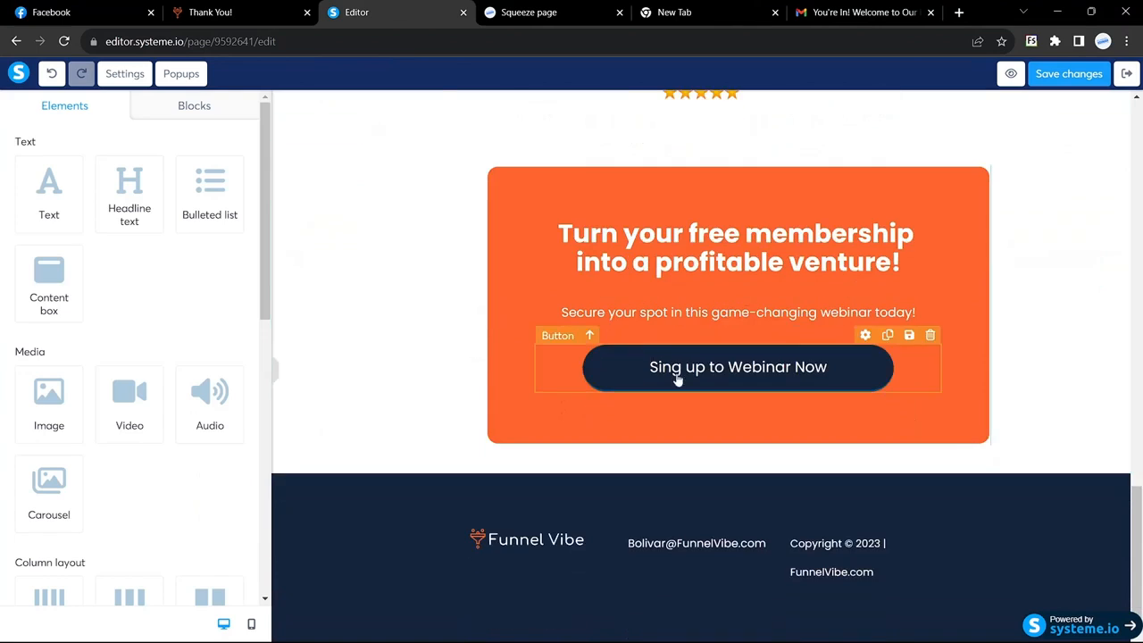
# Change the bottom button's click action to Show popup with Popup №1, then save the page
pyautogui.click(677, 379)
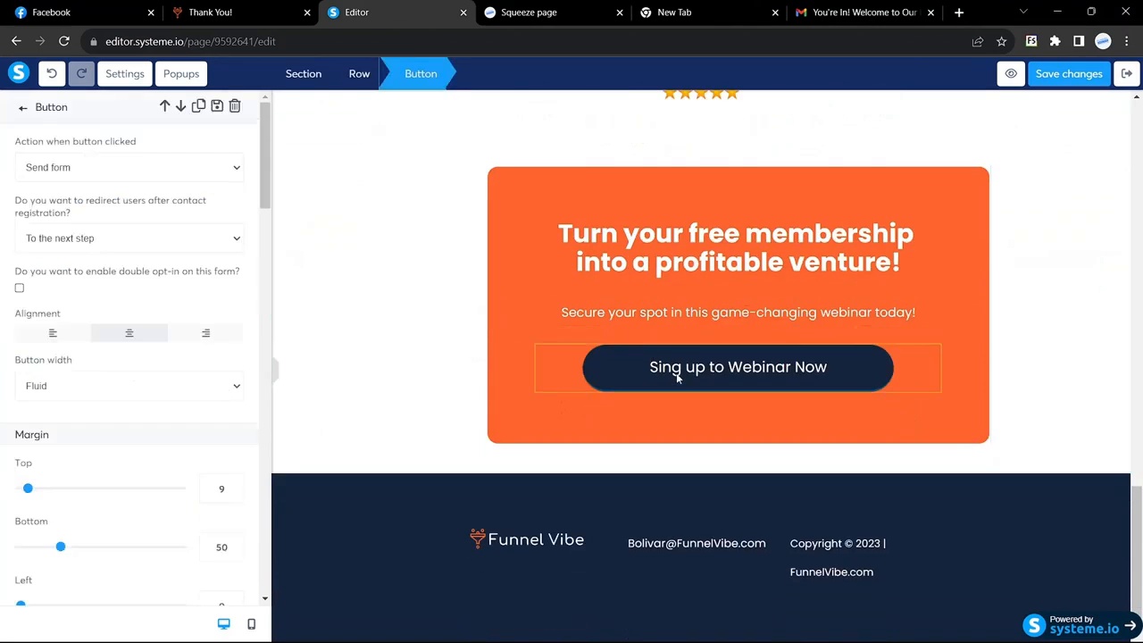
pyautogui.click(234, 176)
pyautogui.click(101, 198)
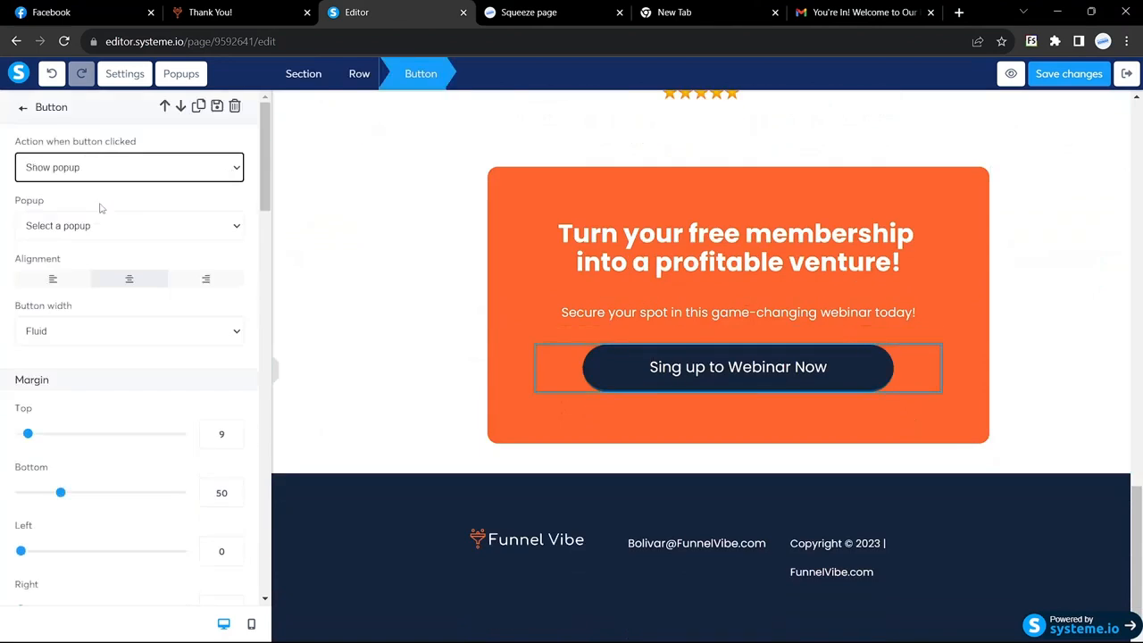
pyautogui.click(221, 227)
pyautogui.click(96, 256)
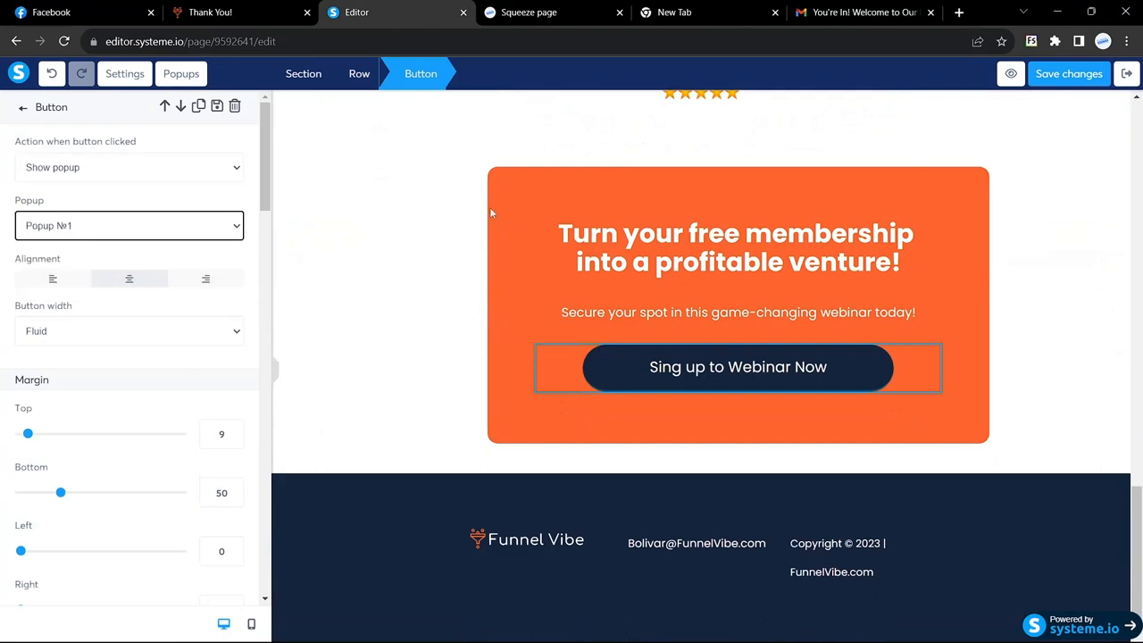
pyautogui.click(1069, 73)
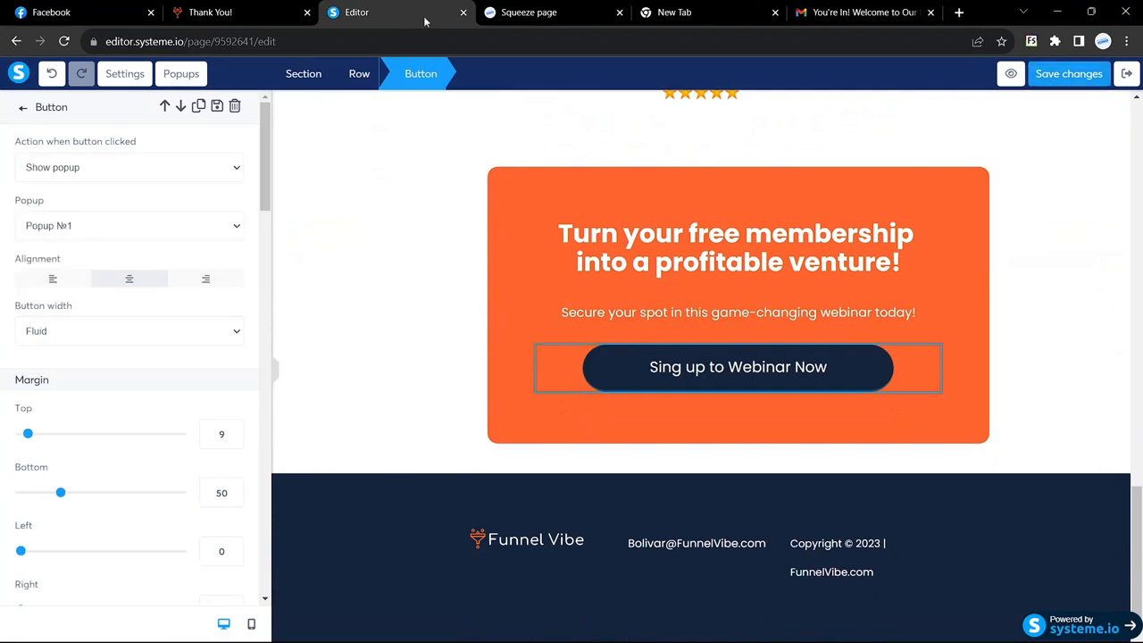
pyautogui.click(578, 8)
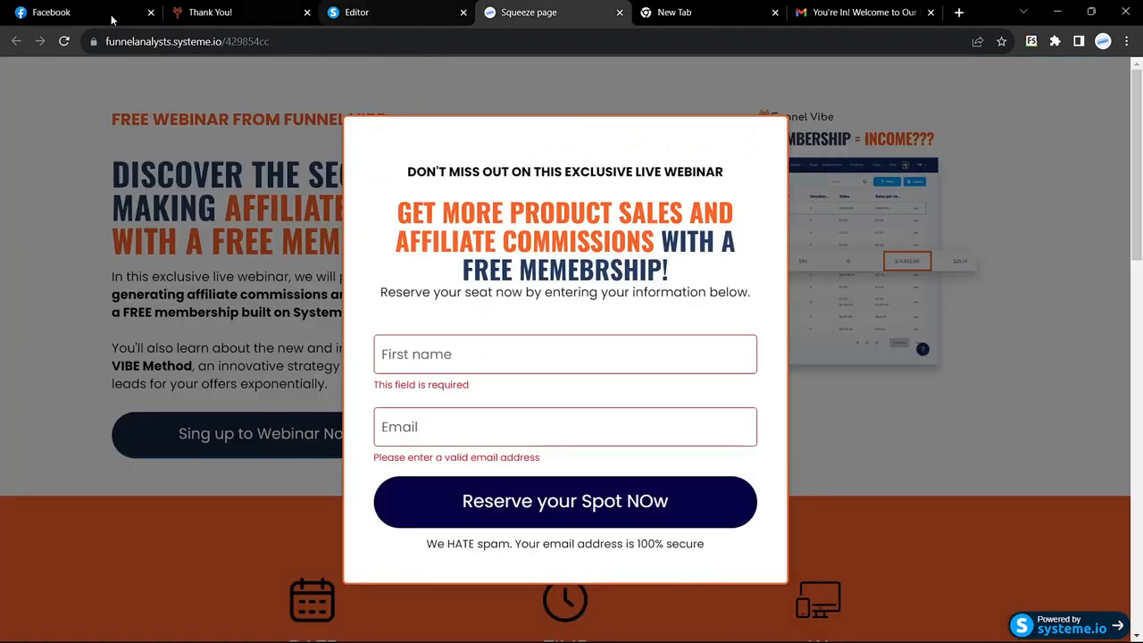
# Reload the live squeeze page, dismiss the load popup, and open the bottom button's signup popup
pyautogui.click(64, 42)
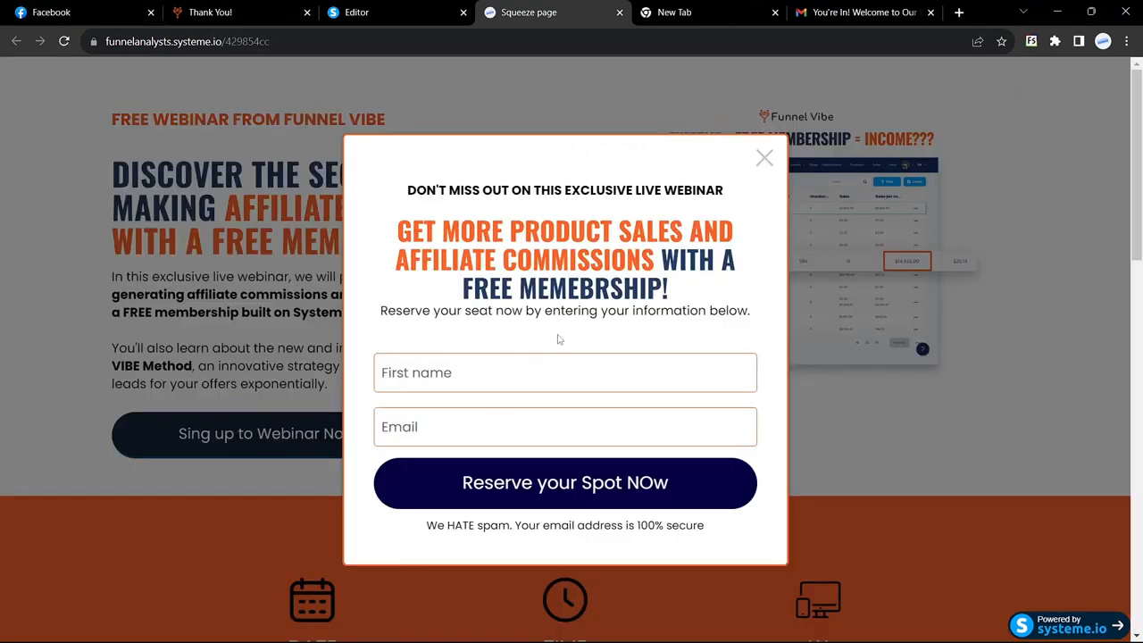
pyautogui.click(764, 159)
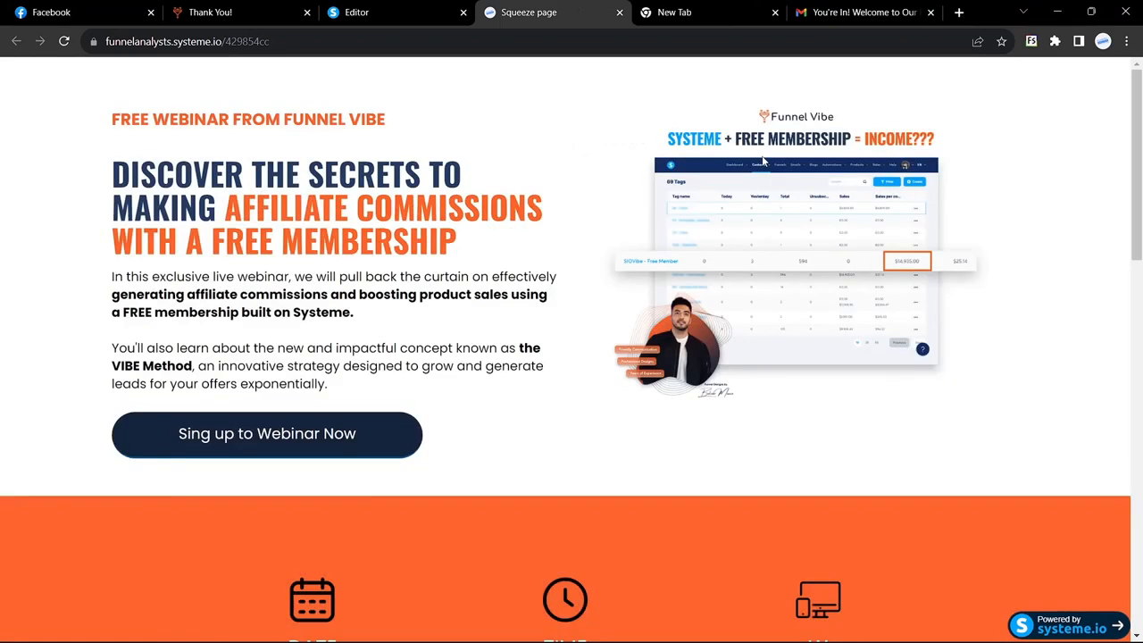
pyautogui.scroll(-12, 656, 331)
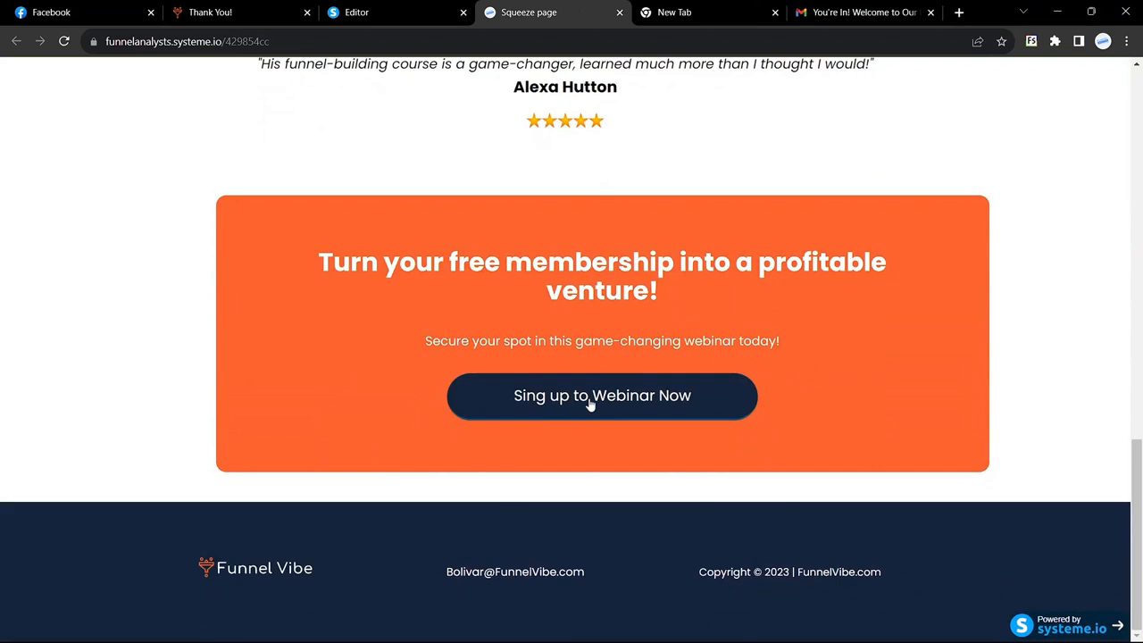
pyautogui.click(590, 404)
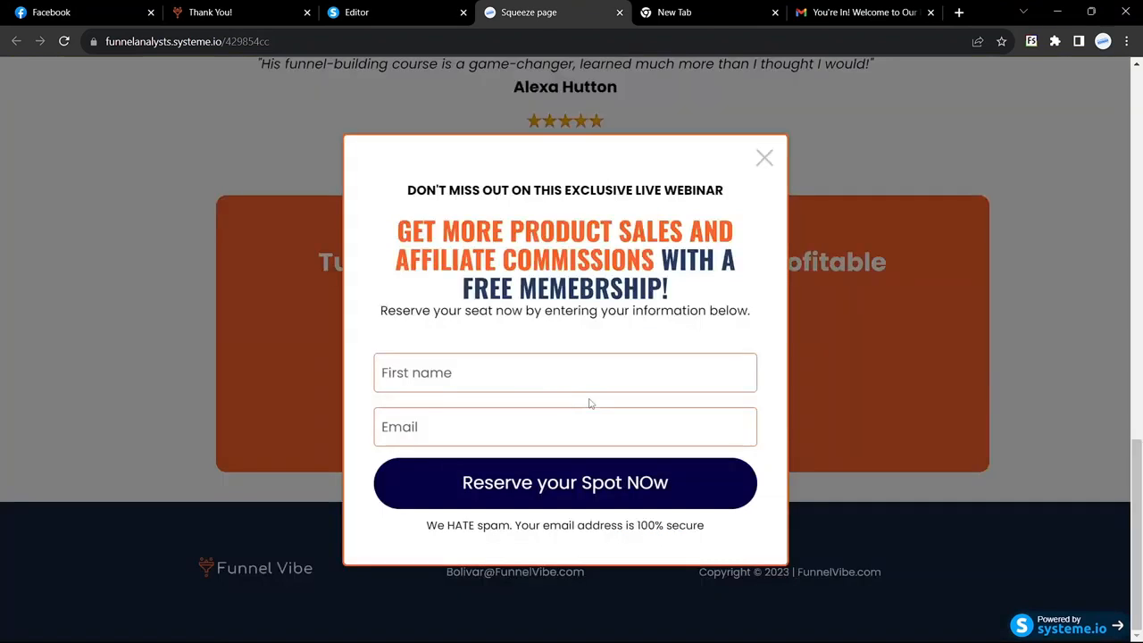
# Enter First name 'Test' and a test email address, then submit Reserve your Spot NOw
pyautogui.click(415, 378)
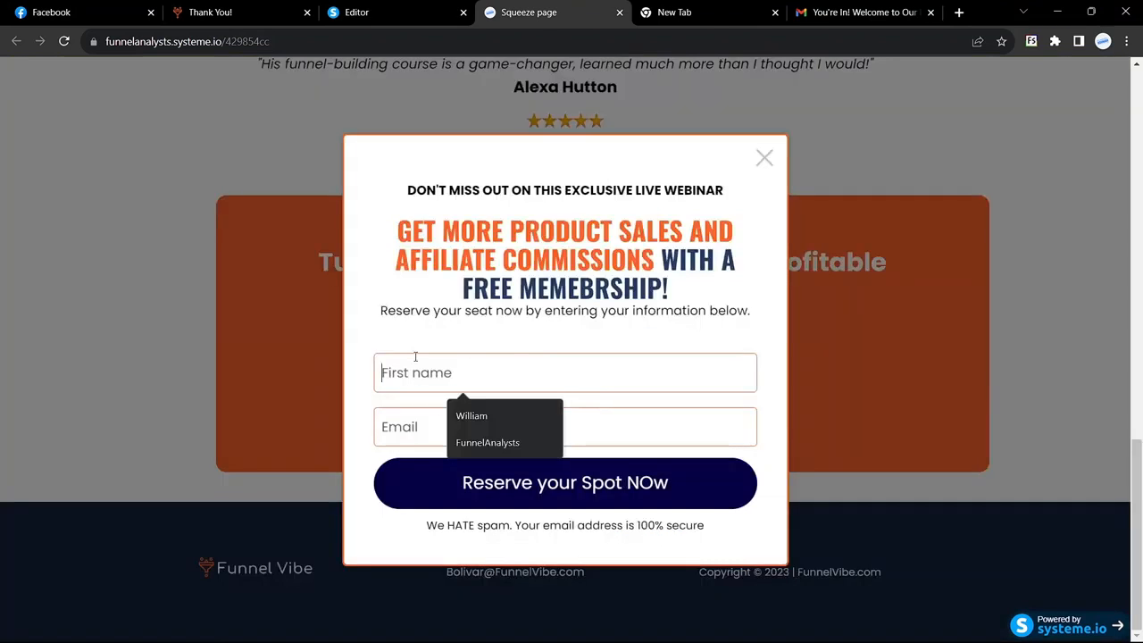
pyautogui.click(427, 351)
pyautogui.click(438, 366)
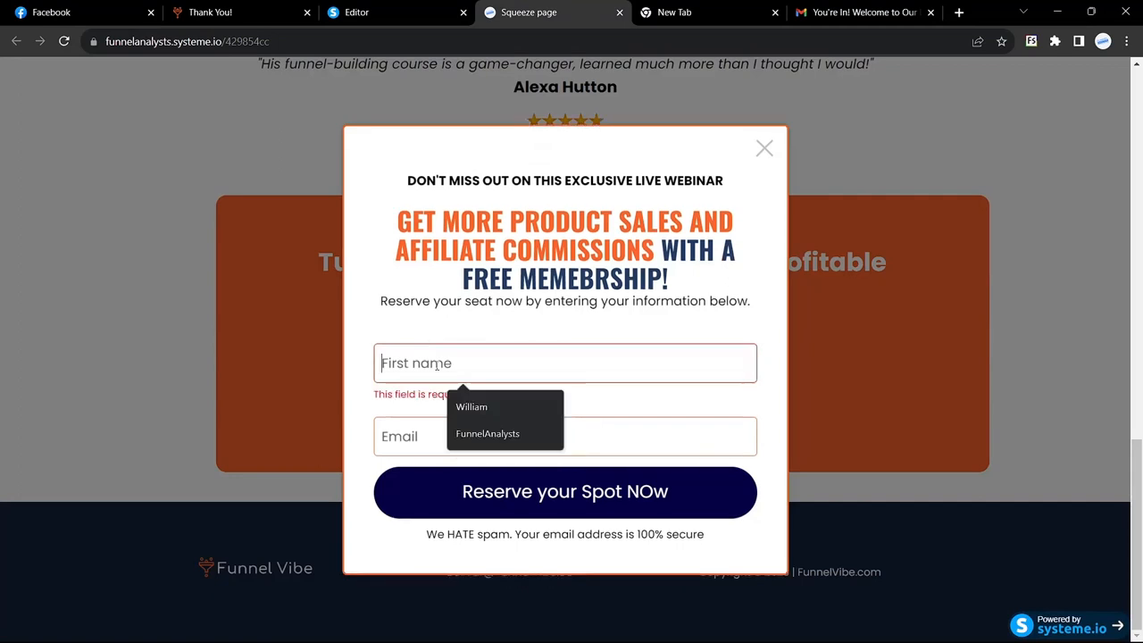
pyautogui.write('Test')
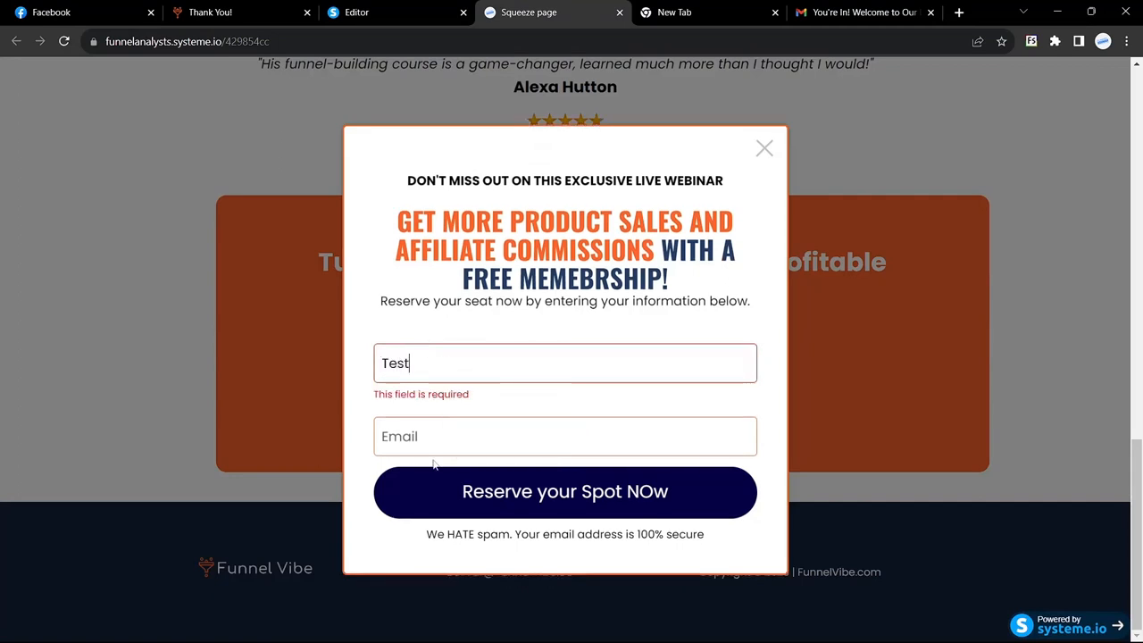
pyautogui.click(434, 454)
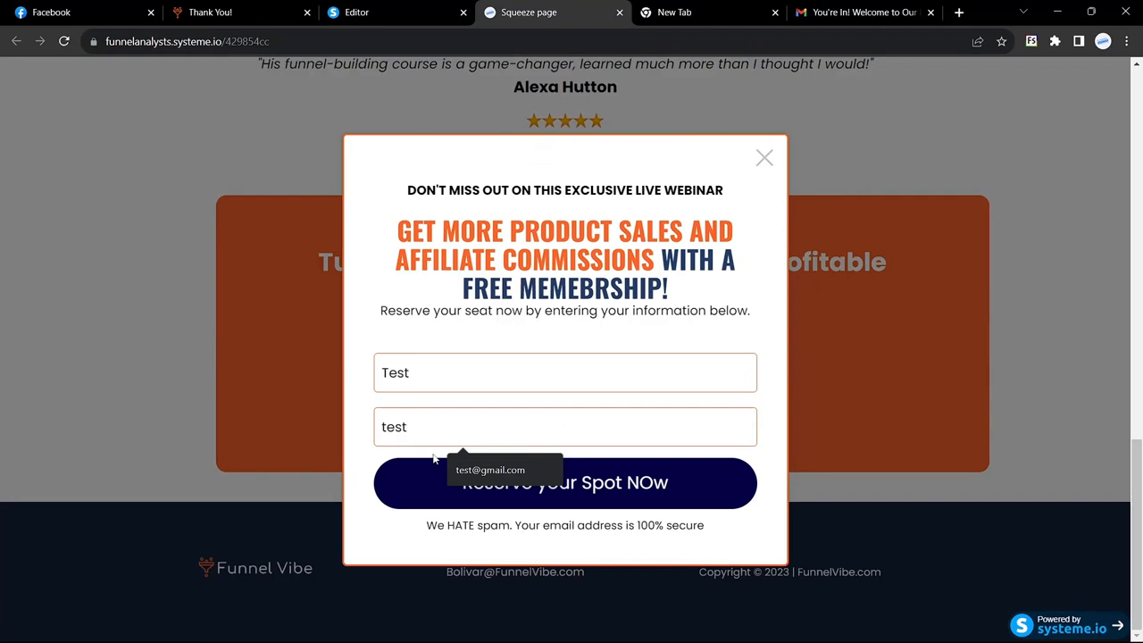
pyautogui.press('BackSpace')
pyautogui.press('BackSpace')
pyautogui.press('BackSpace')
pyautogui.press('BackSpace')
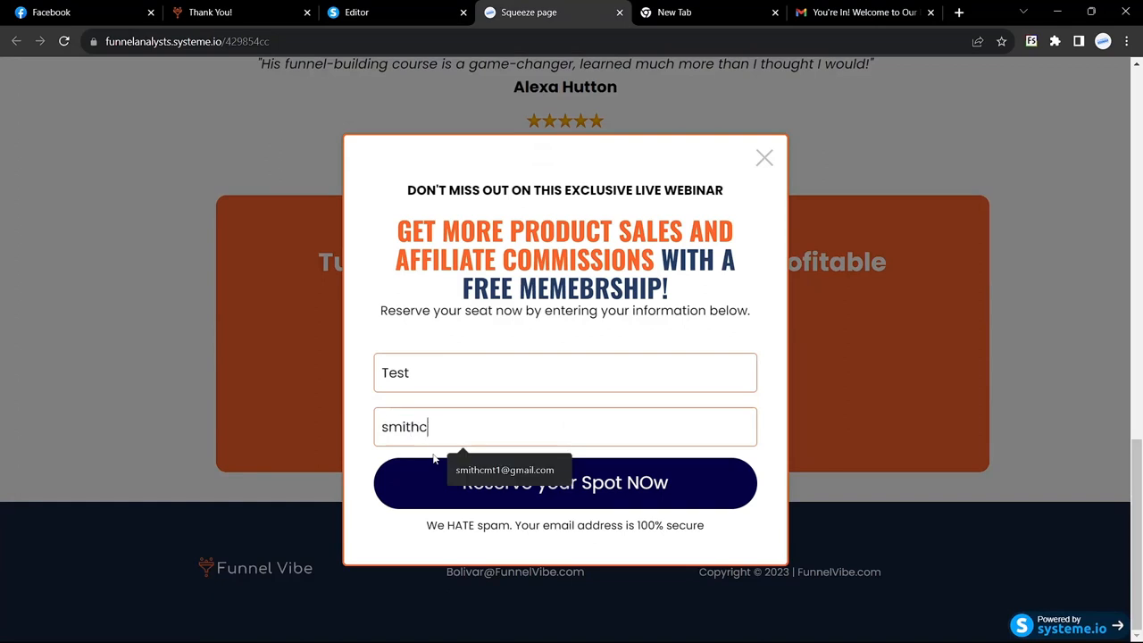
pyautogui.click(498, 470)
pyautogui.click(503, 470)
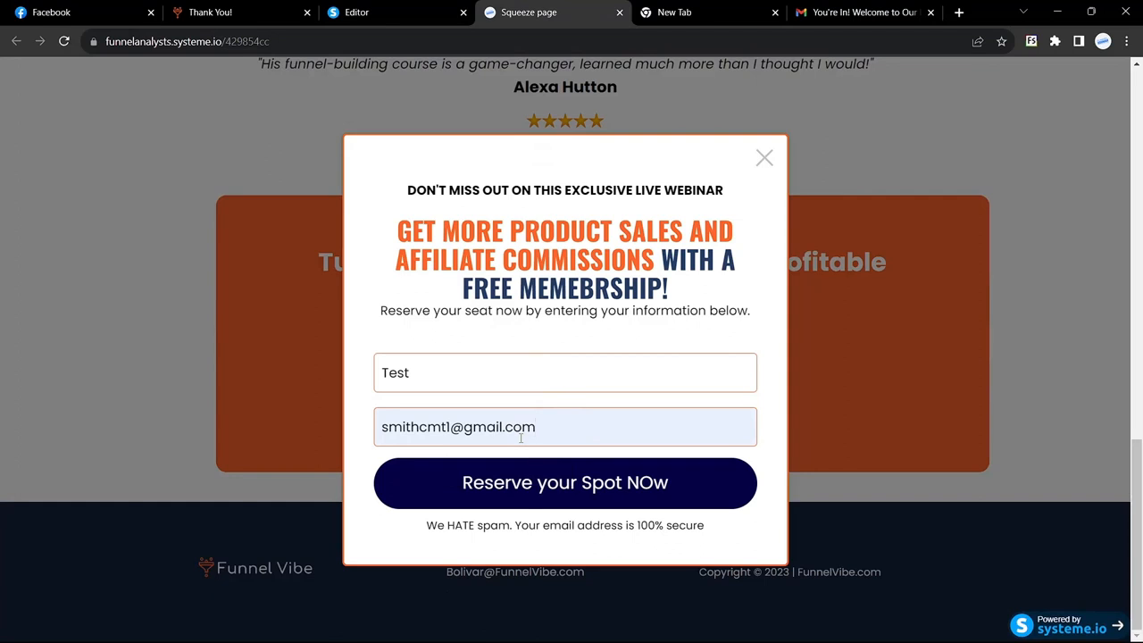
pyautogui.click(527, 495)
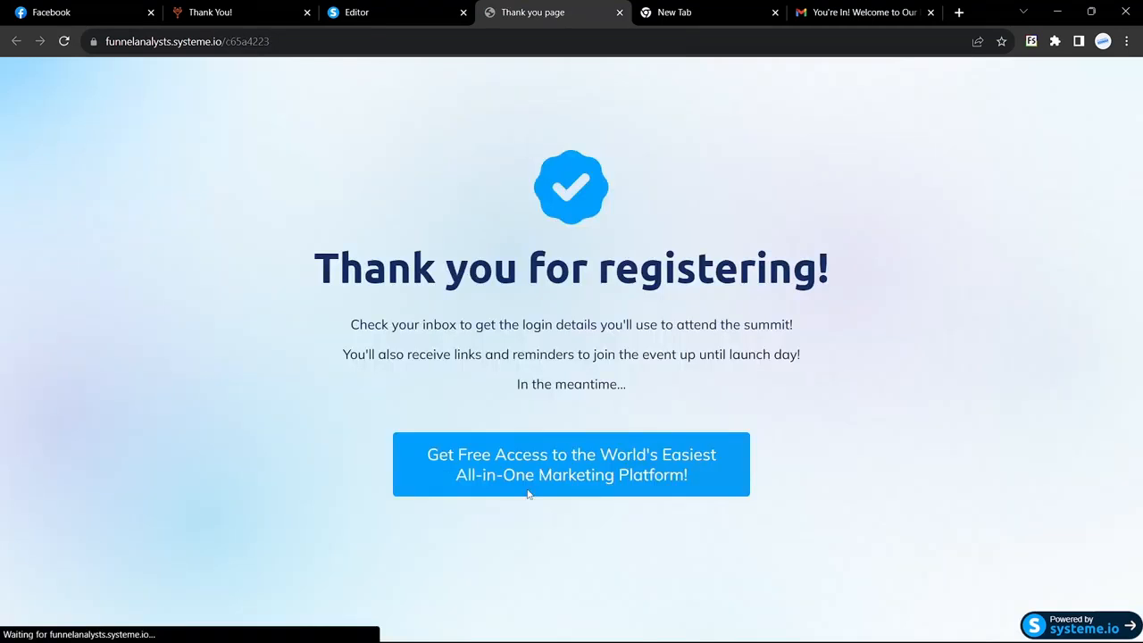
# Leave the thank-you page for the page editor, then exit the editor to the funnel dashboard
pyautogui.moveTo(289, 255); pyautogui.dragTo(826, 415)
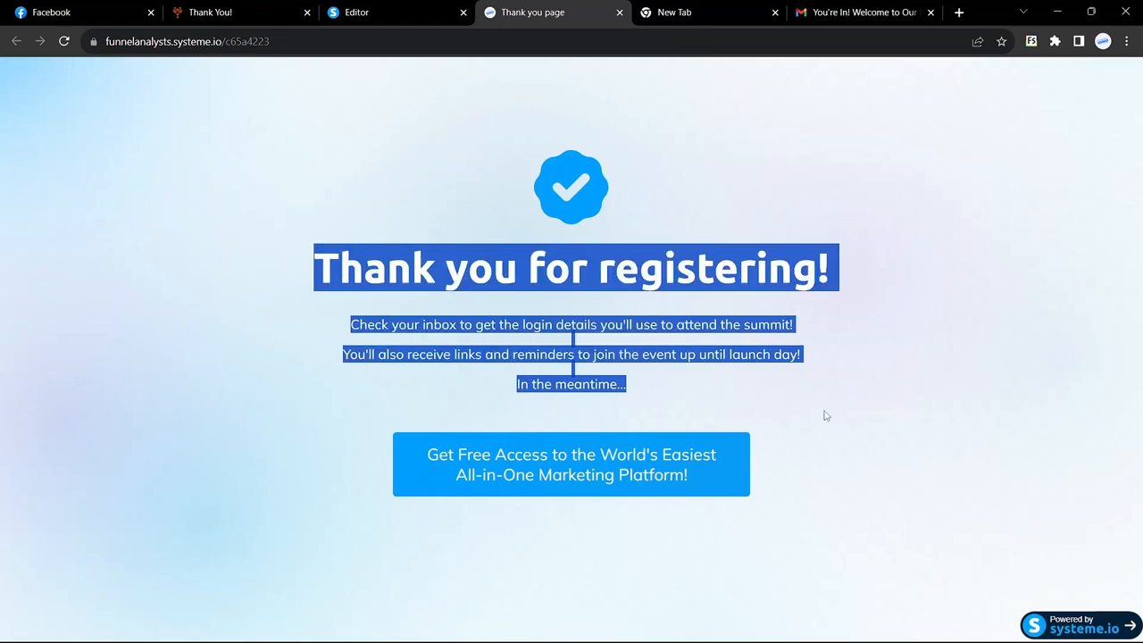
pyautogui.click(823, 418)
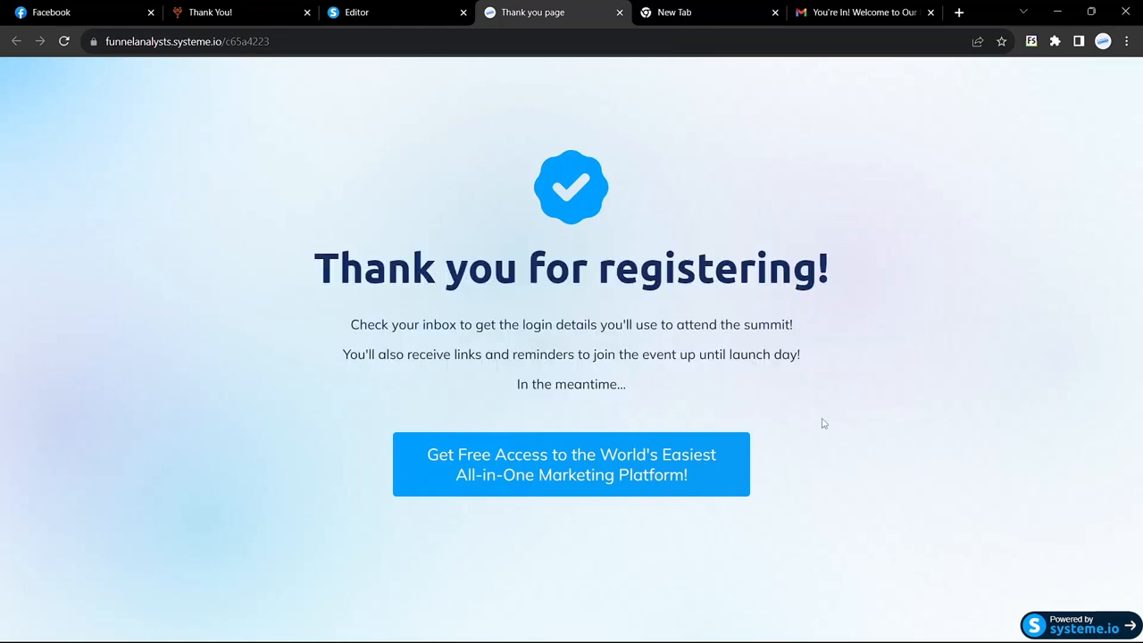
pyautogui.click(418, 9)
pyautogui.click(555, 12)
pyautogui.click(423, 11)
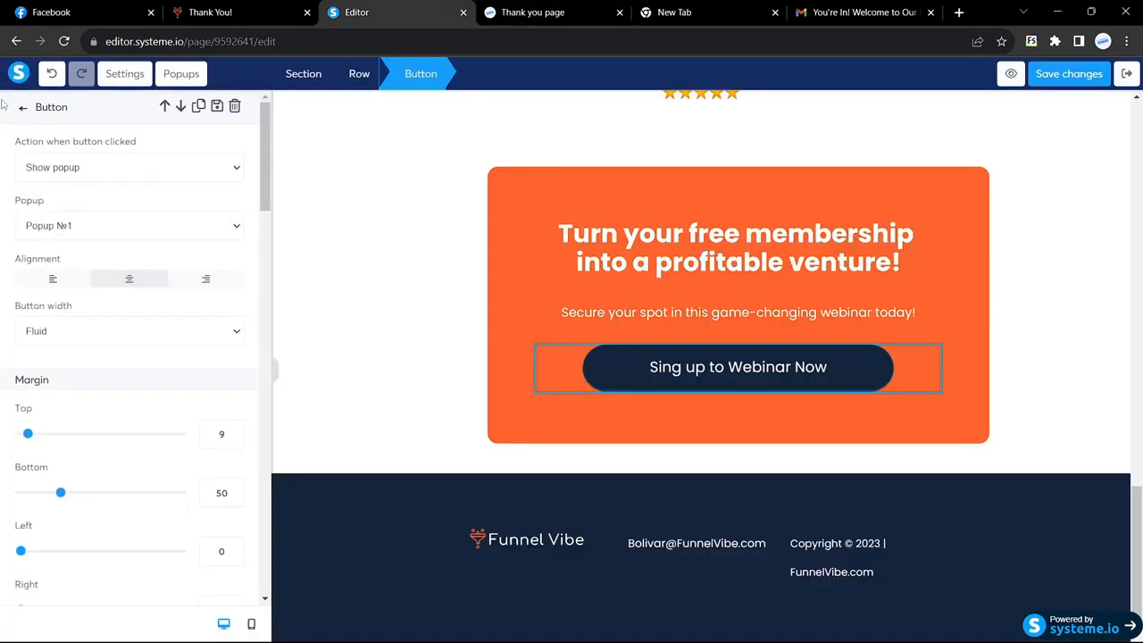
pyautogui.click(1128, 75)
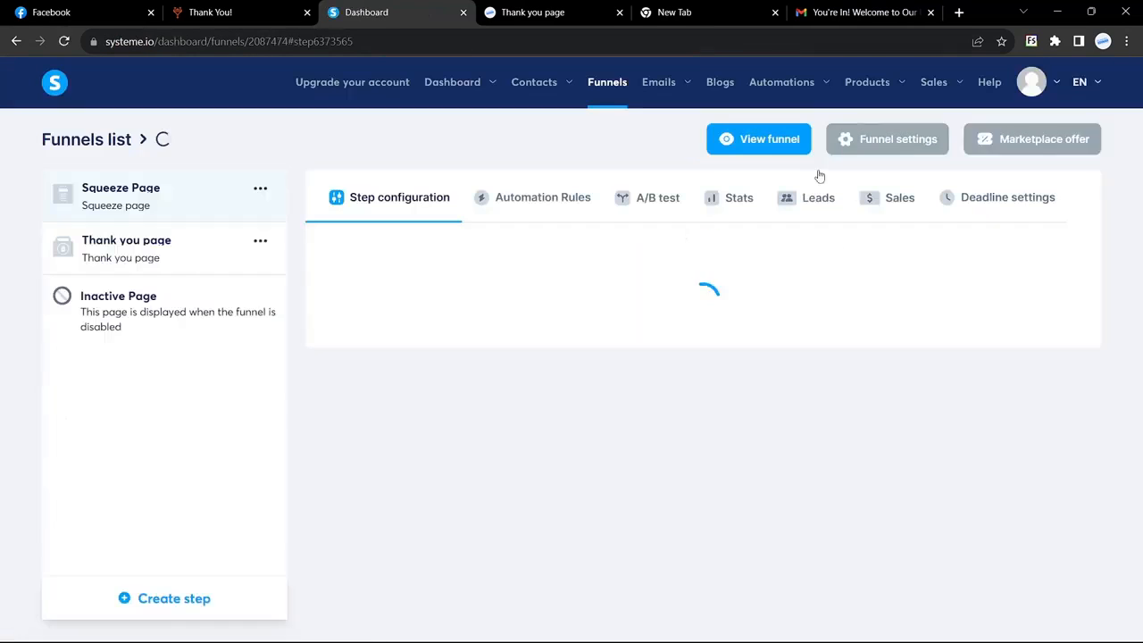
# Open the funnel's Leads and view the 'Test' lead's contact details
pyautogui.click(811, 195)
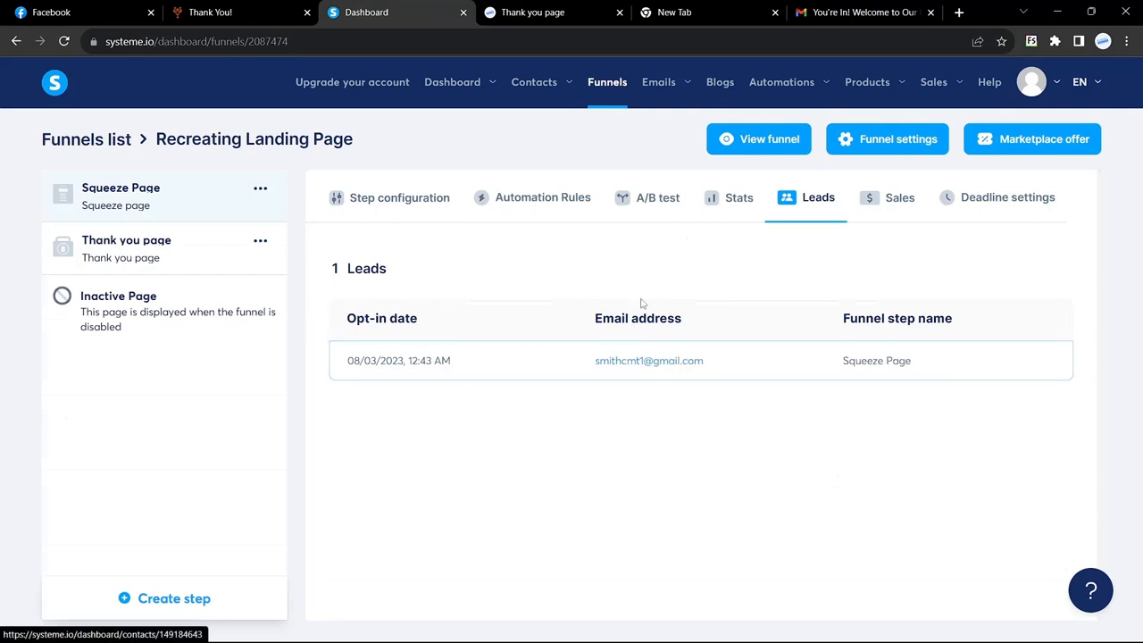
pyautogui.click(539, 362)
pyautogui.click(604, 235)
pyautogui.moveTo(603, 234); pyautogui.dragTo(581, 237)
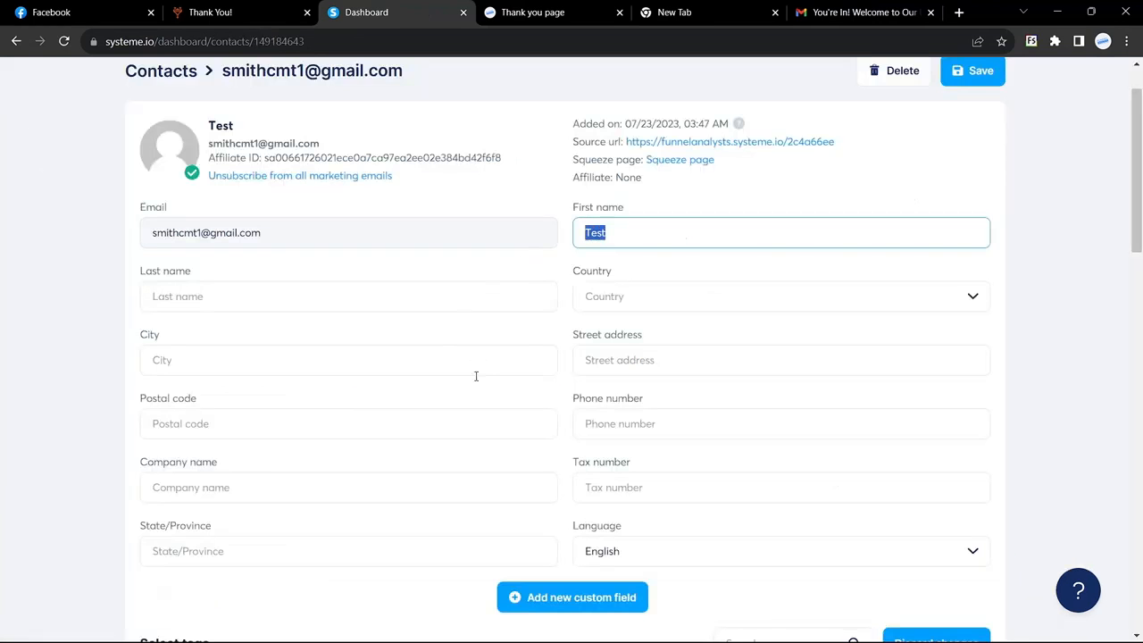
pyautogui.scroll(1, 474, 375)
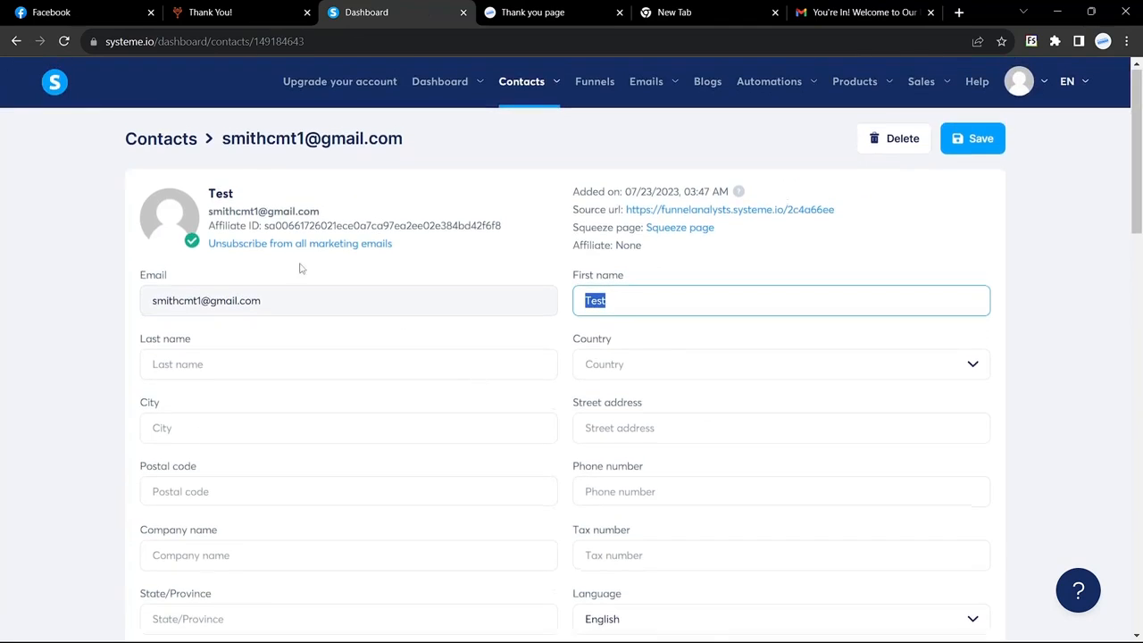
# Check the full Contacts list, return to the test contact, then go to the Funnels list
pyautogui.click(161, 143)
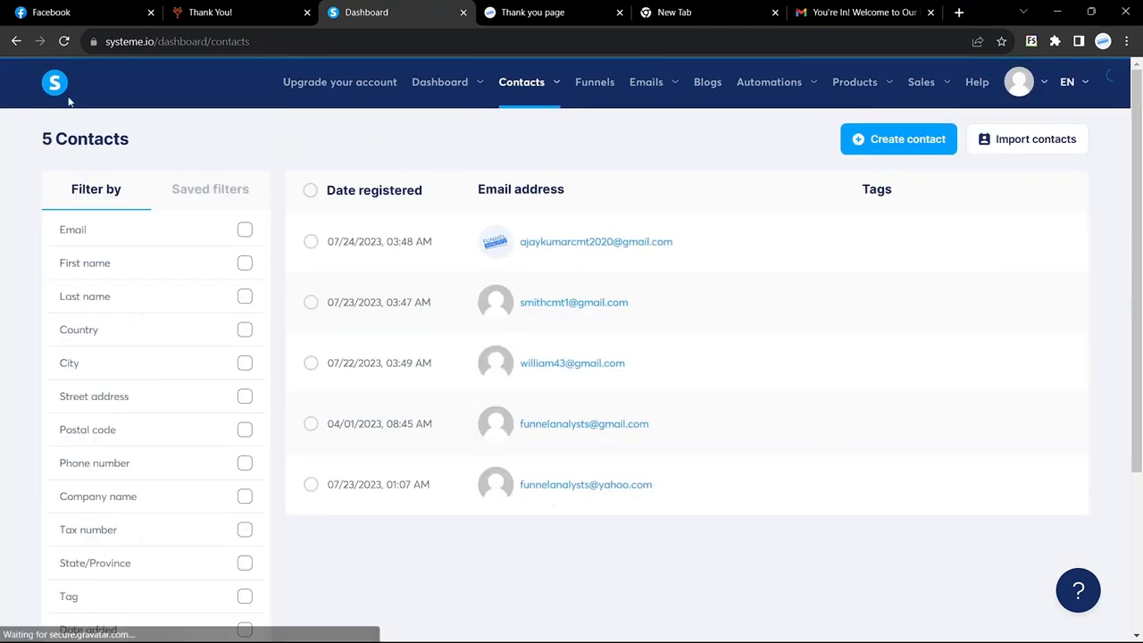
pyautogui.click(16, 41)
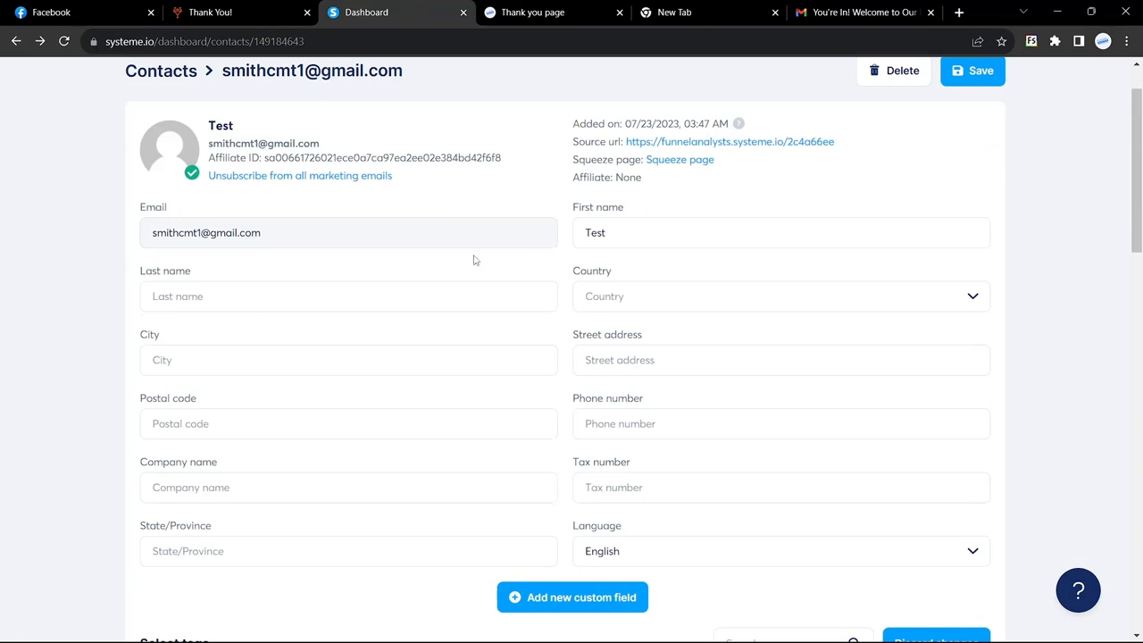
pyautogui.scroll(1, 476, 259)
pyautogui.moveTo(544, 89)
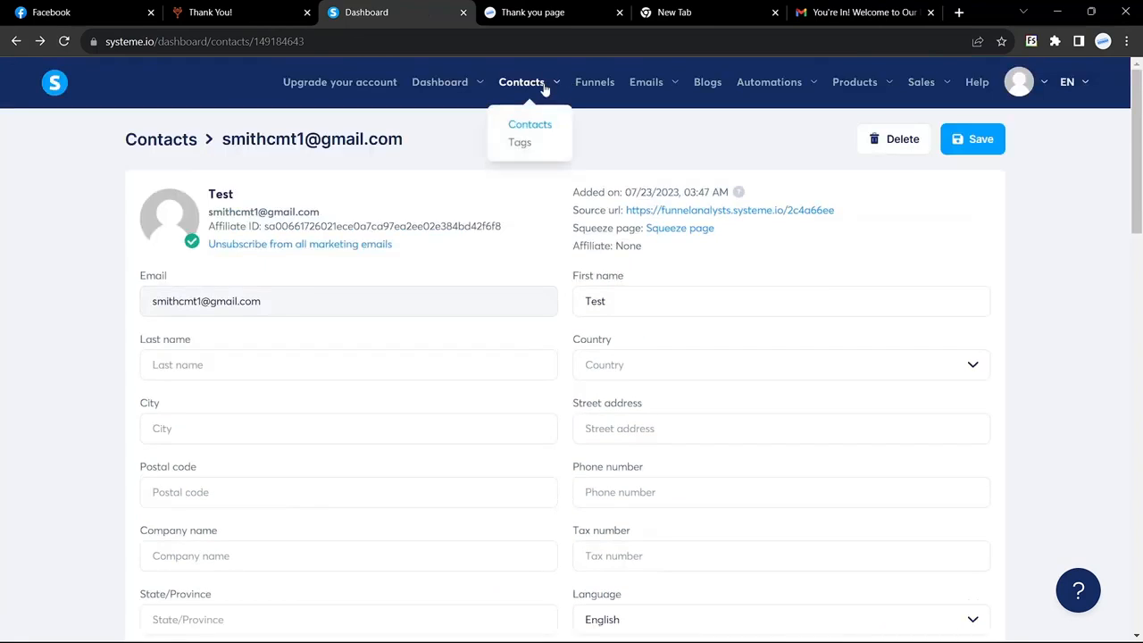
pyautogui.click(596, 88)
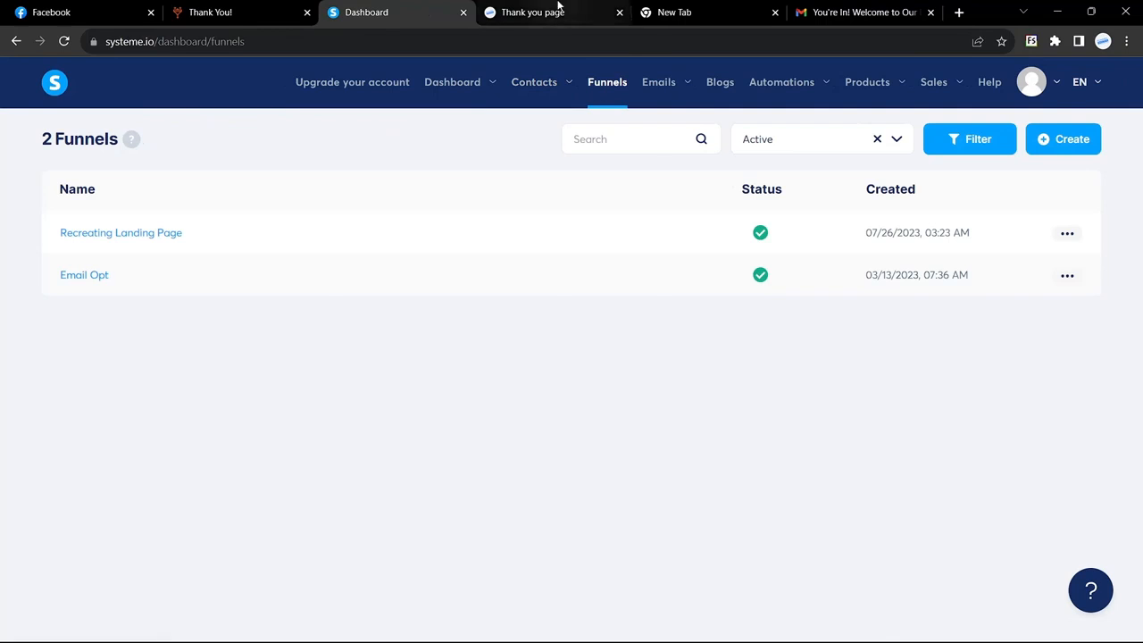
# Look over the Funnel Vibe Thank You and home pages and the Systeme.io thank-you page
pyautogui.click(560, 11)
pyautogui.click(270, 11)
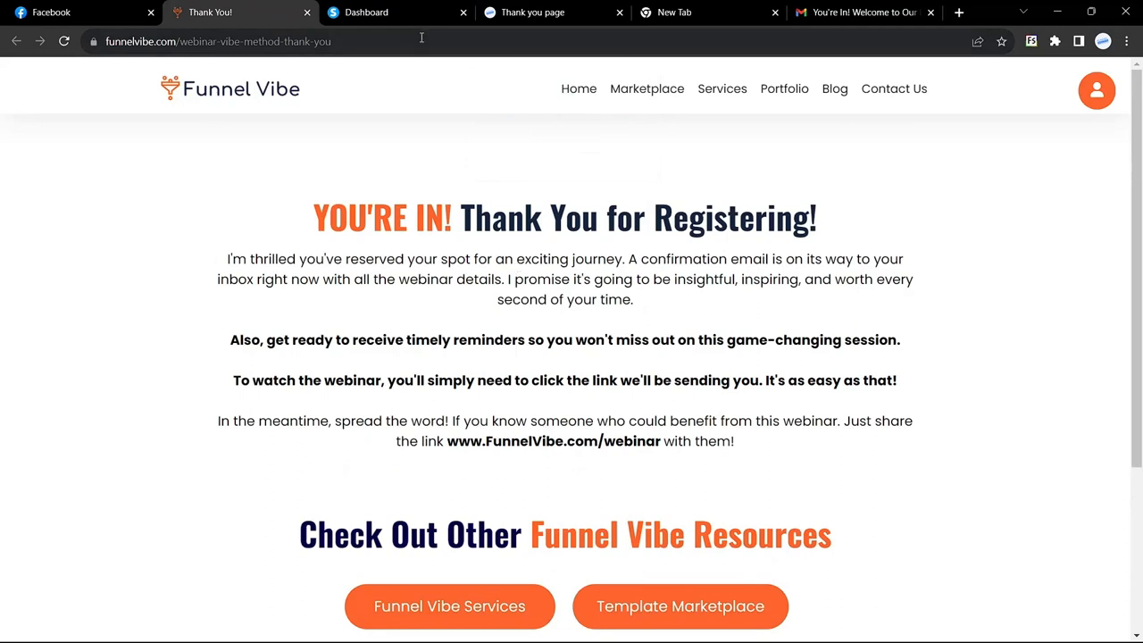
pyautogui.click(241, 93)
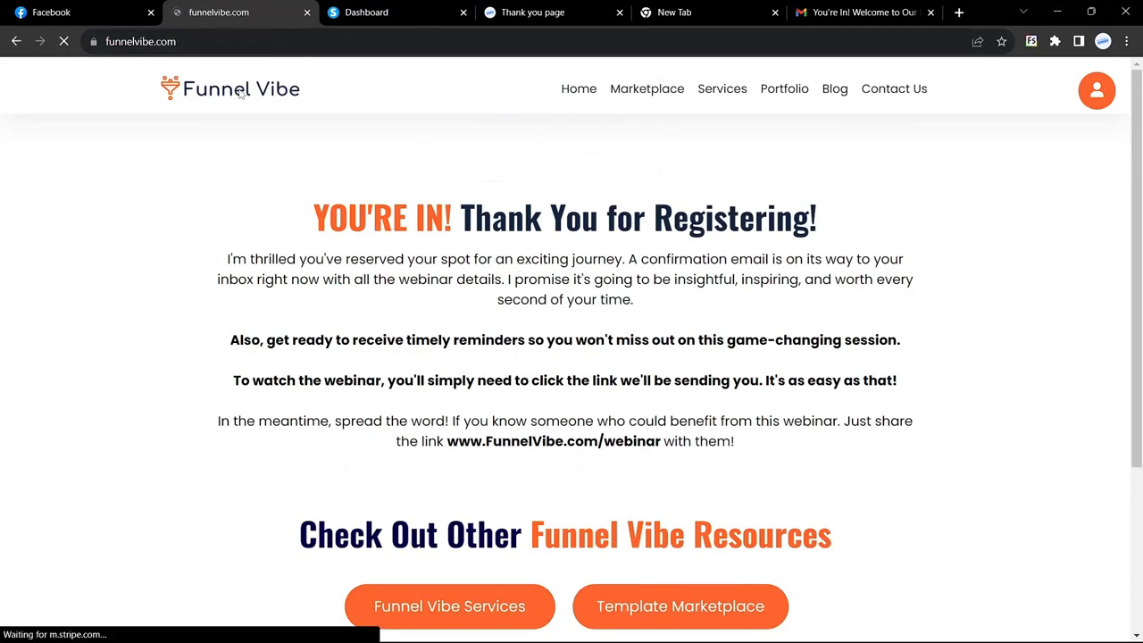
pyautogui.click(401, 13)
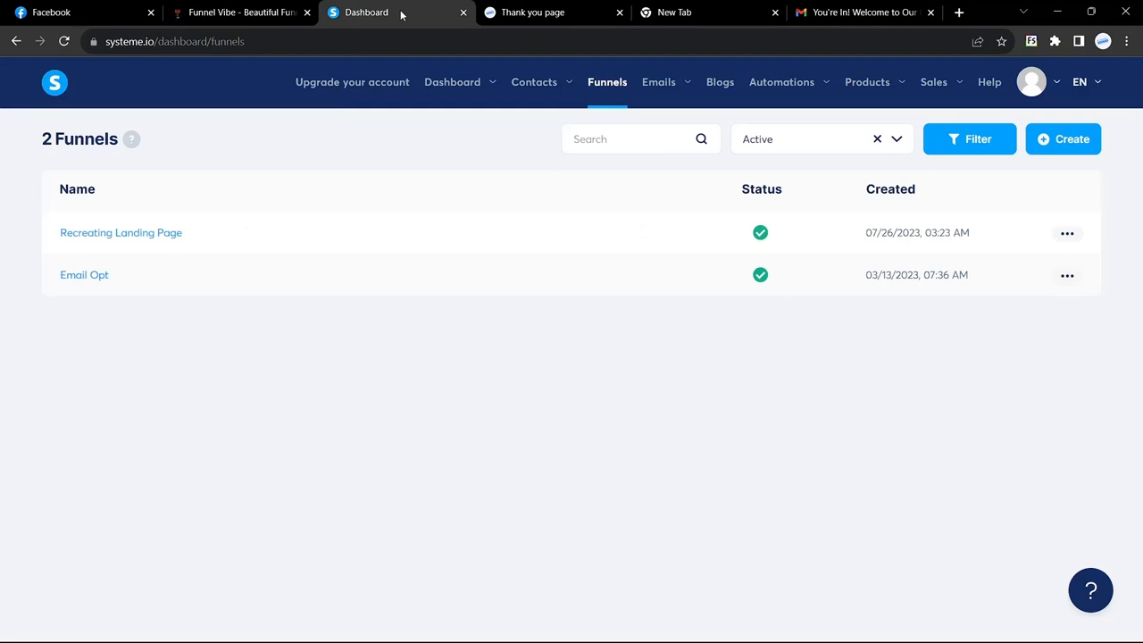
pyautogui.click(536, 11)
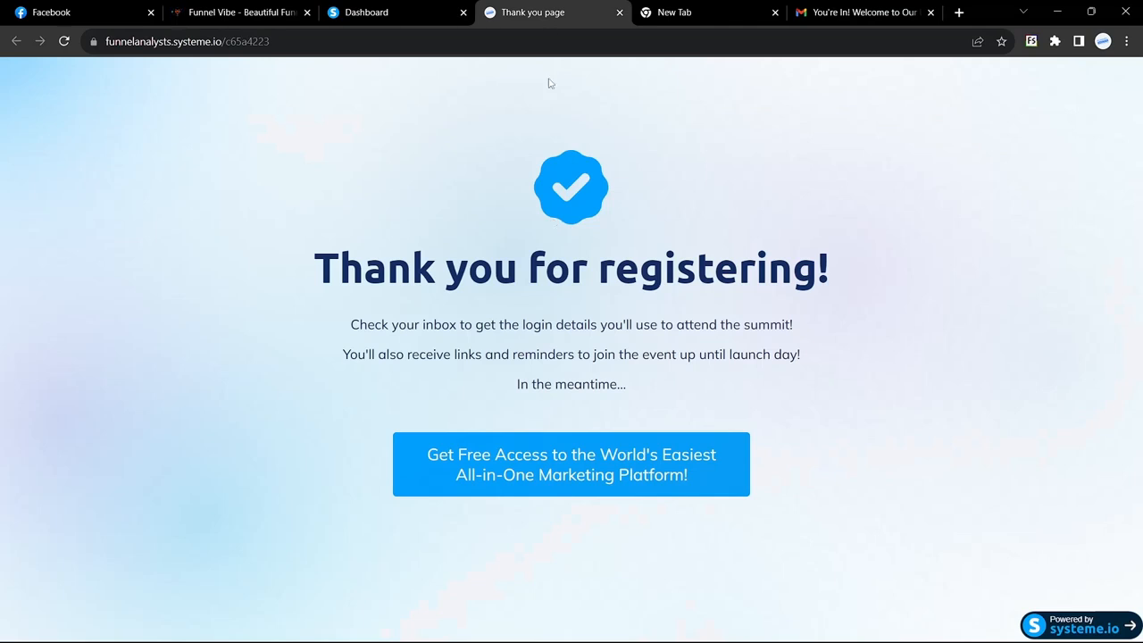
pyautogui.click(414, 19)
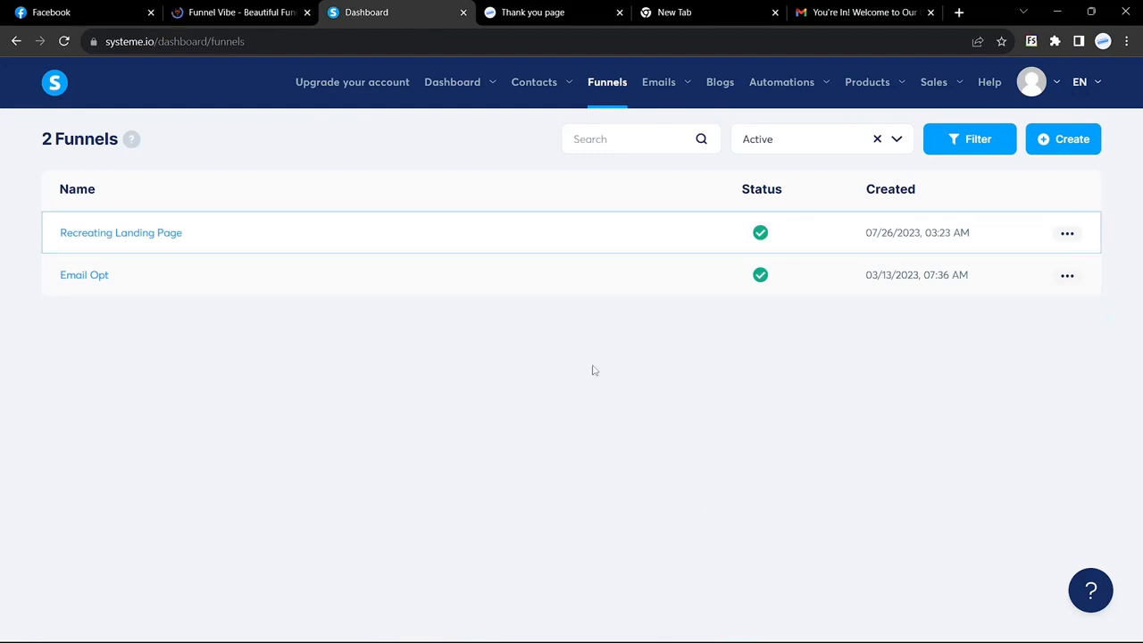
pyautogui.moveTo(663, 93)
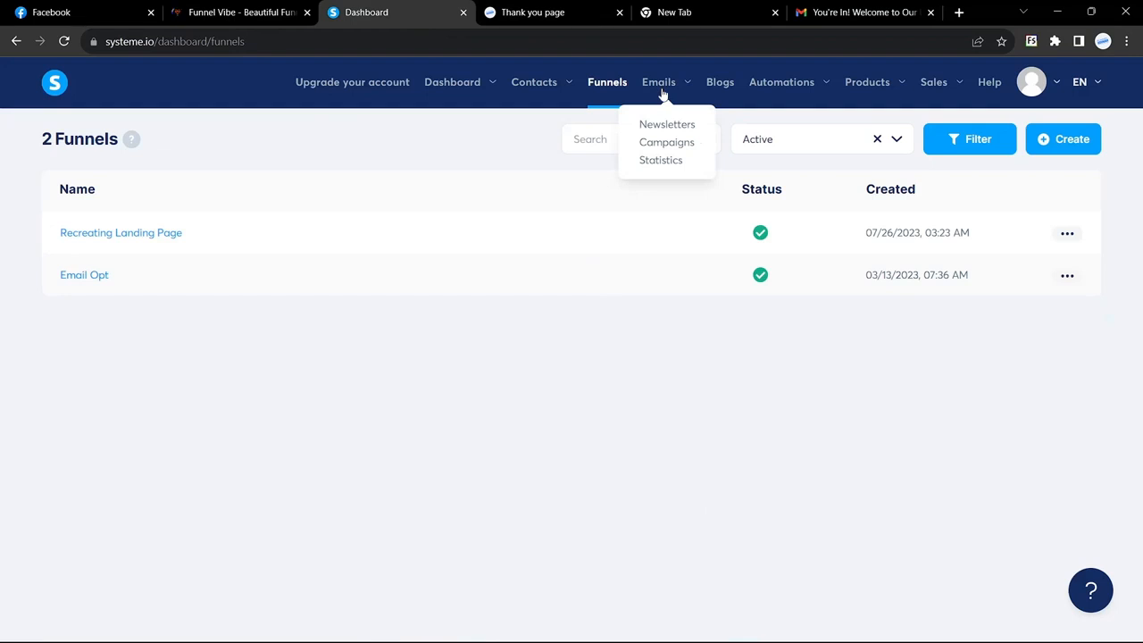
# Under Emails > Campaigns, create and save a campaign named 'Welcome Message'
pyautogui.click(668, 143)
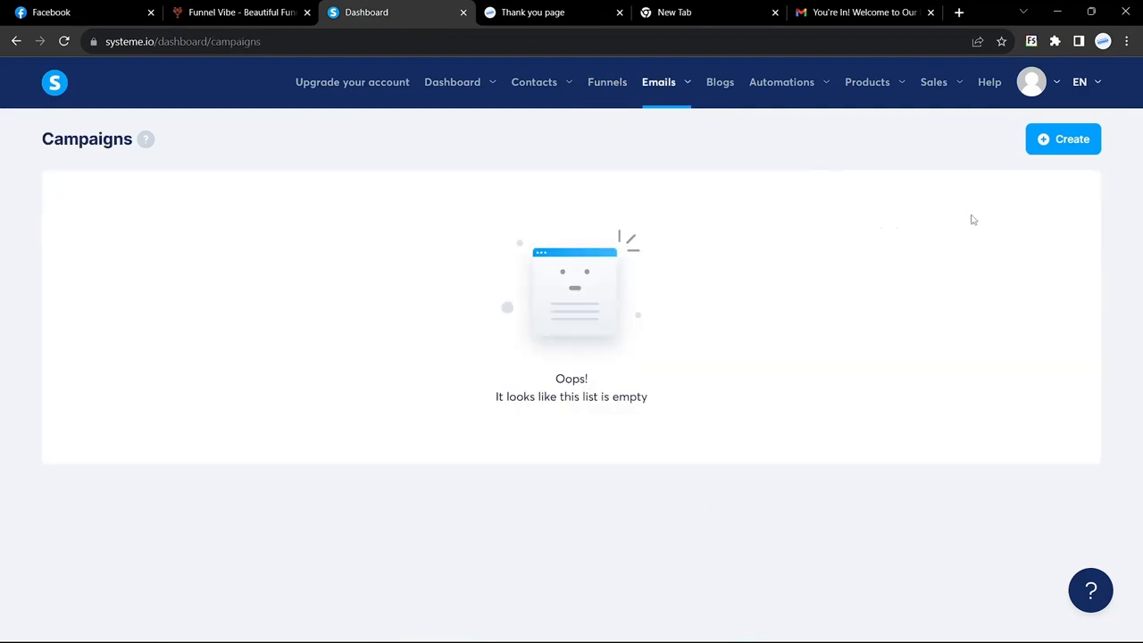
pyautogui.click(1068, 146)
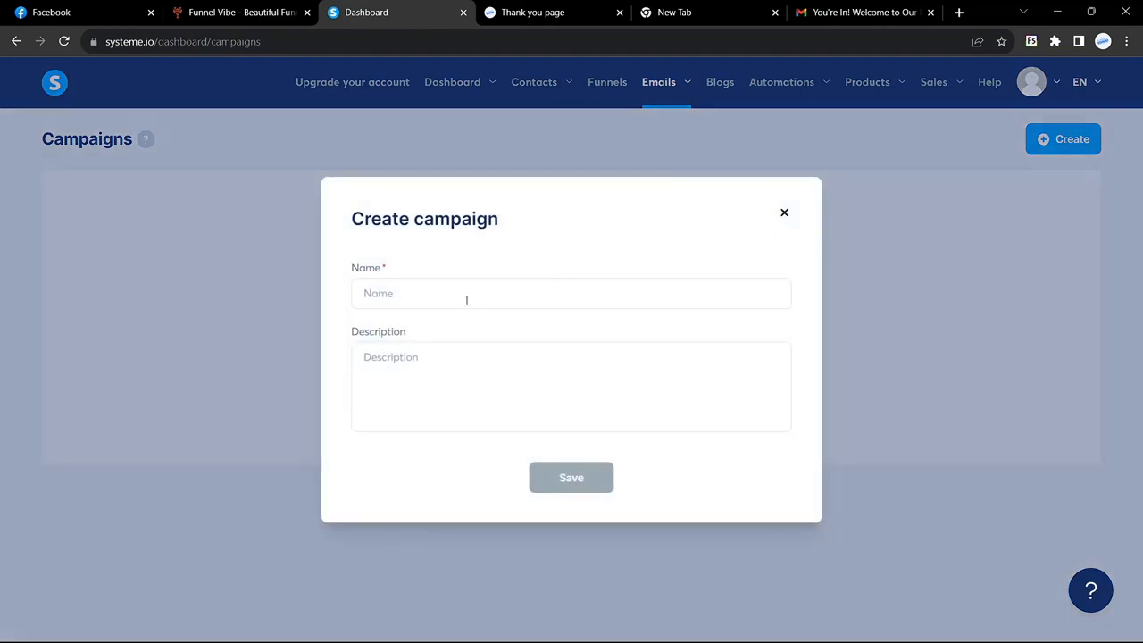
pyautogui.click(466, 300)
pyautogui.write('Welcom')
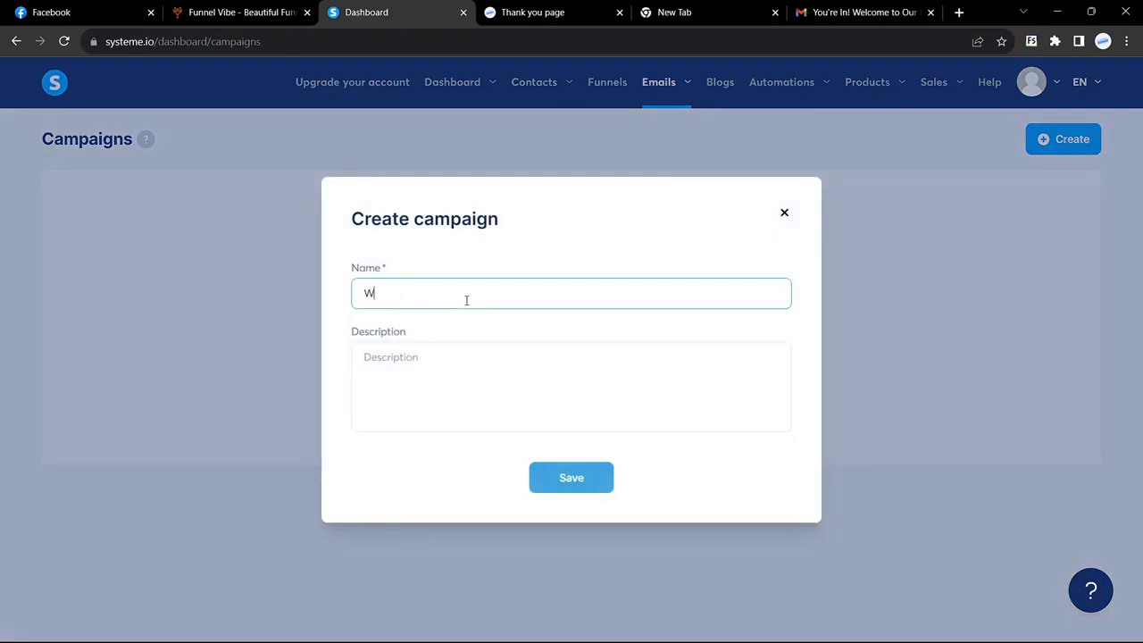
pyautogui.press('BackSpace')
pyautogui.press('BackSpace')
pyautogui.press('BackSpace')
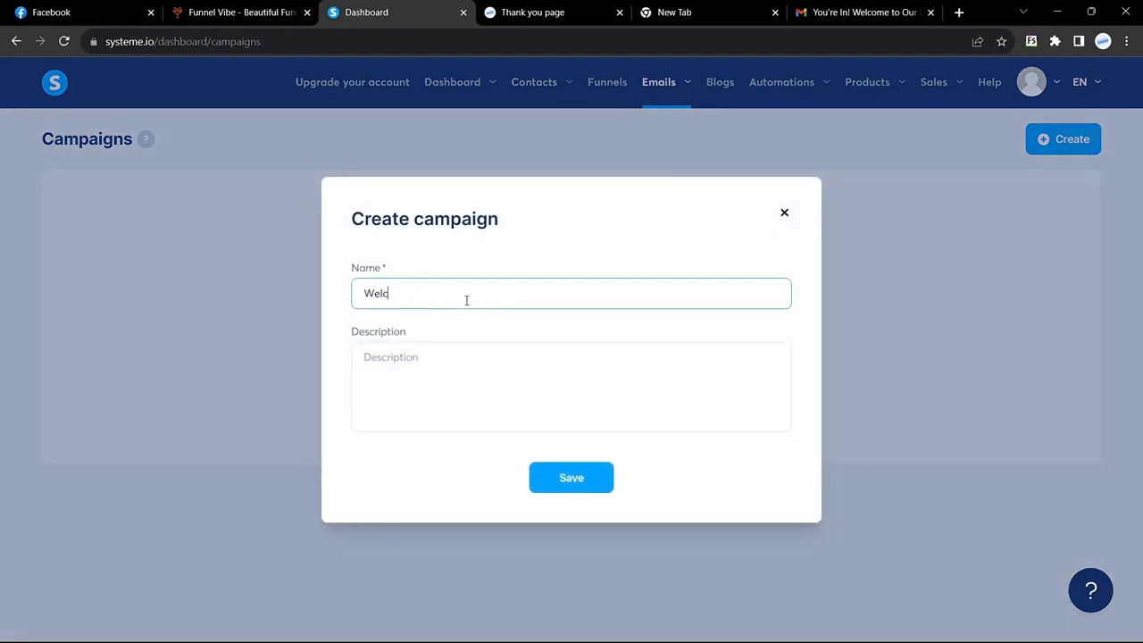
pyautogui.write('come Message')
pyautogui.click(566, 476)
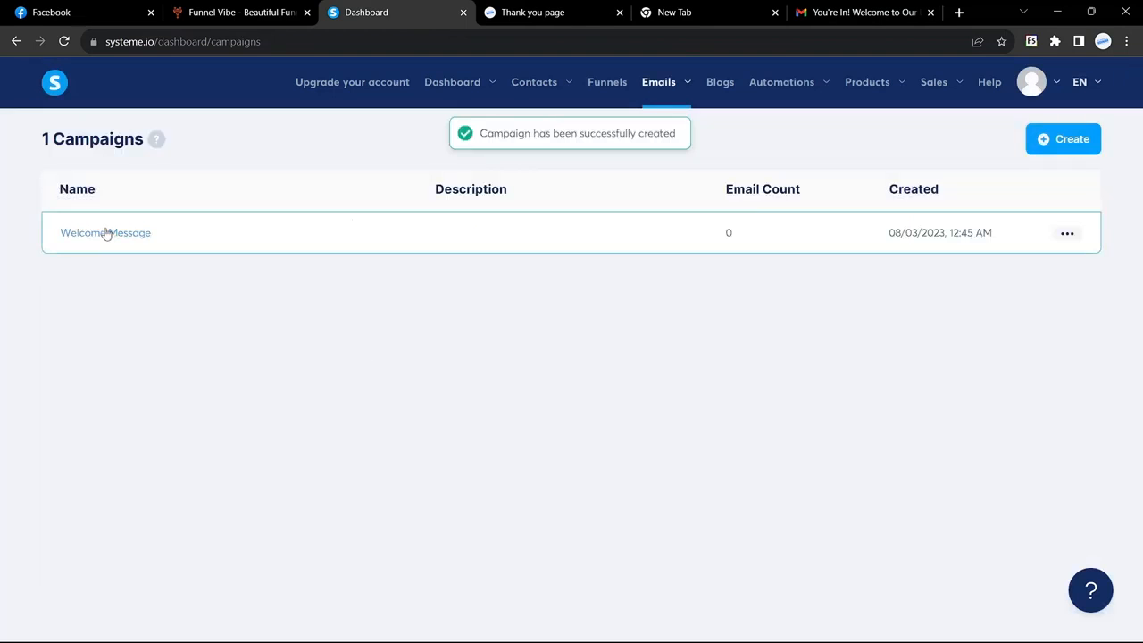
# Start a new Welcome Message email step and paste in the subject copied from the Gmail welcome email
pyautogui.click(106, 233)
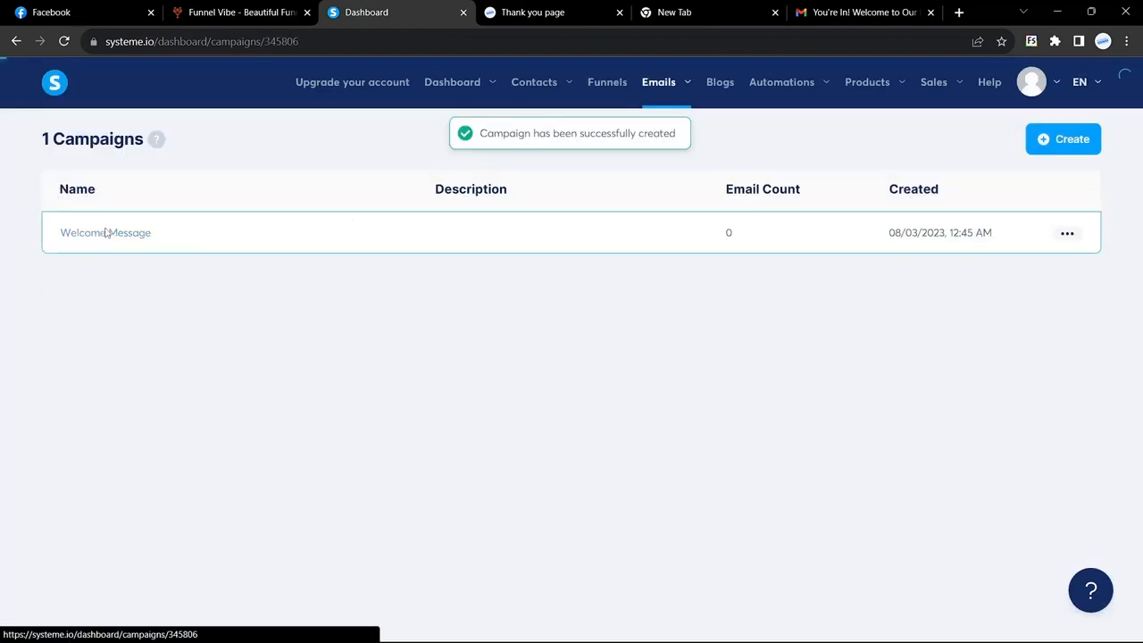
pyautogui.click(1072, 146)
pyautogui.click(467, 261)
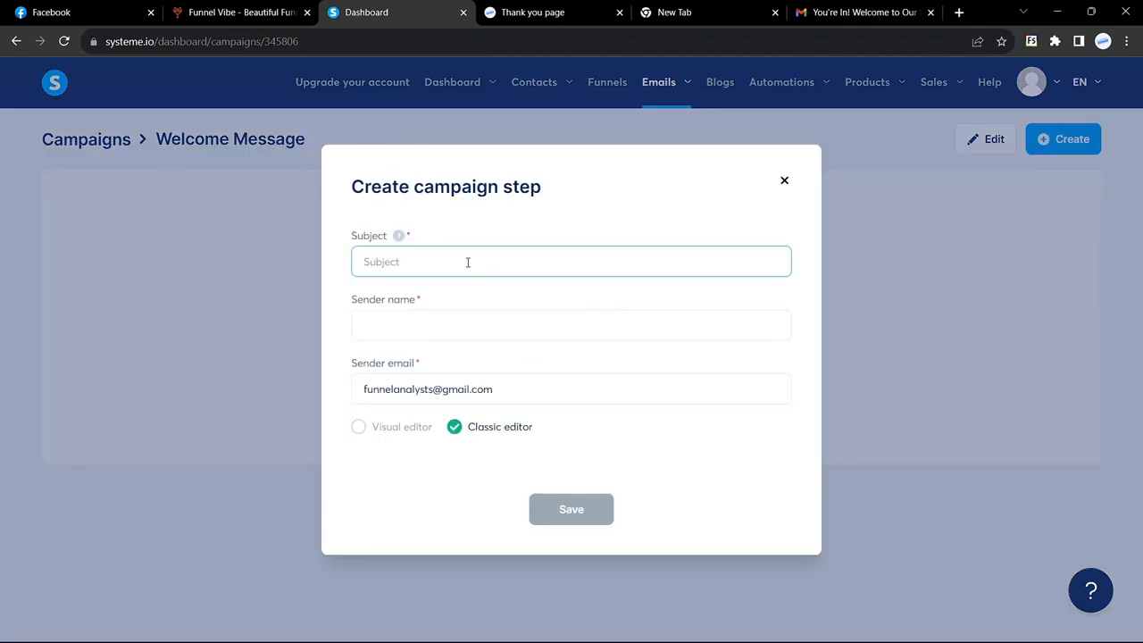
pyautogui.click(862, 11)
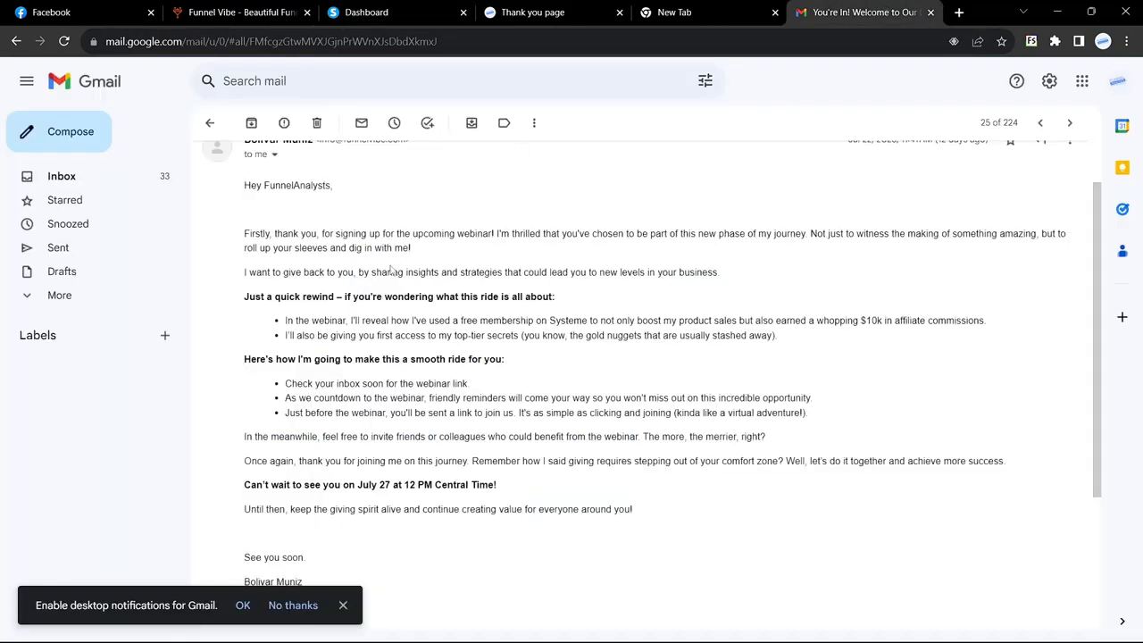
pyautogui.hotkey('alt', 'Left')
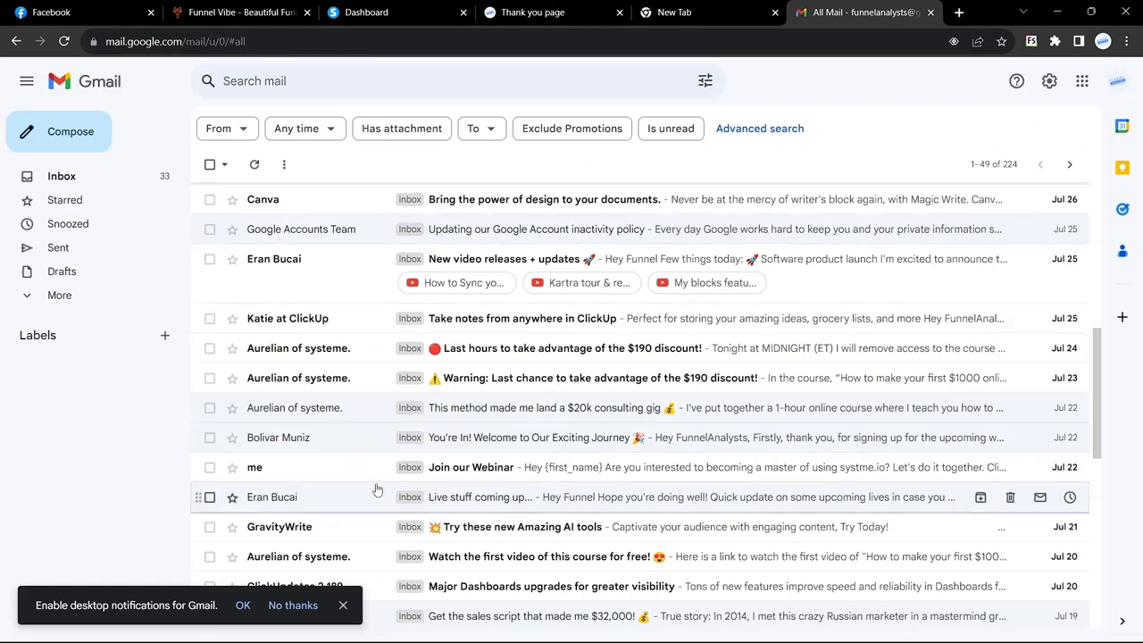
pyautogui.click(342, 444)
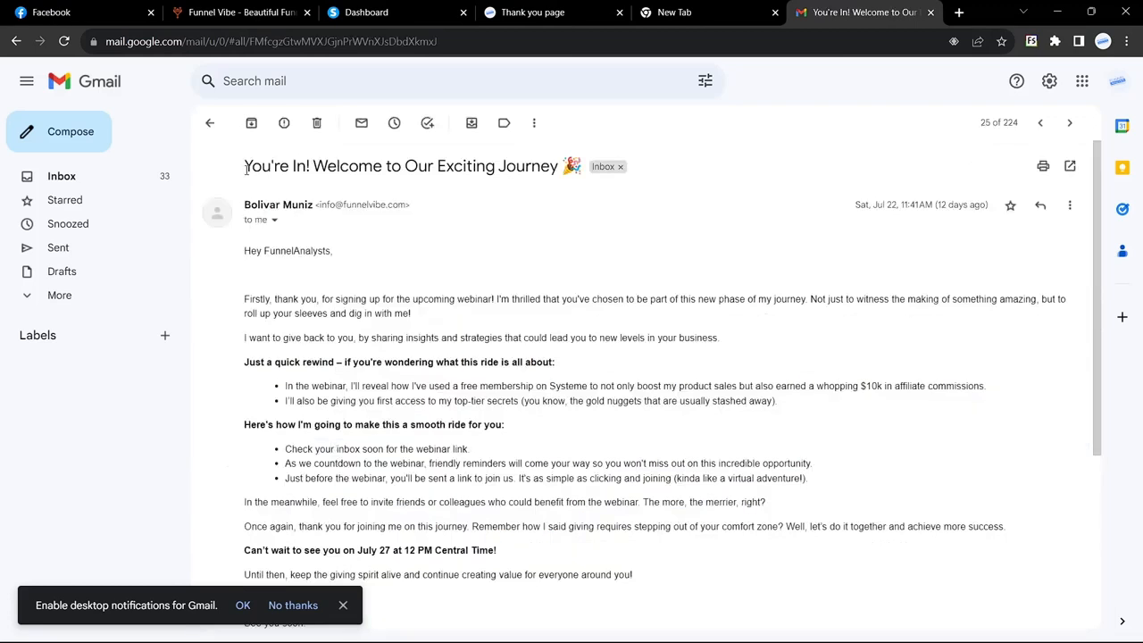
pyautogui.moveTo(244, 169); pyautogui.dragTo(585, 169)
pyautogui.hotkey('ctrl', 'c')
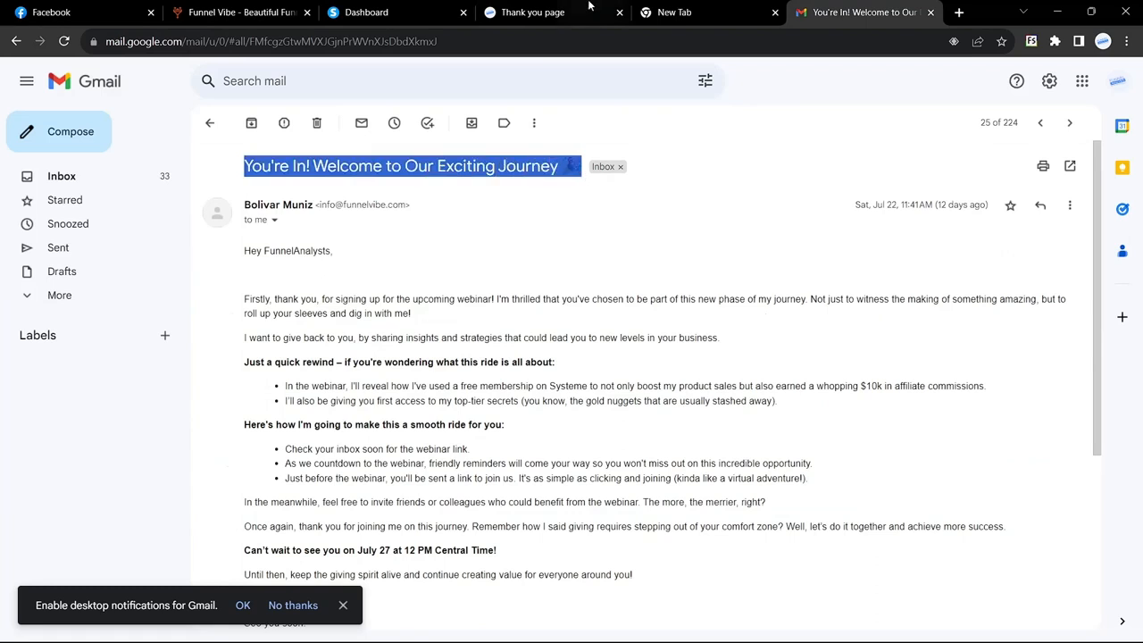
pyautogui.click(389, 11)
pyautogui.hotkey('ctrl', 'v')
# Enter the sender name FunnelAnalysts and save the new email step
pyautogui.click(419, 327)
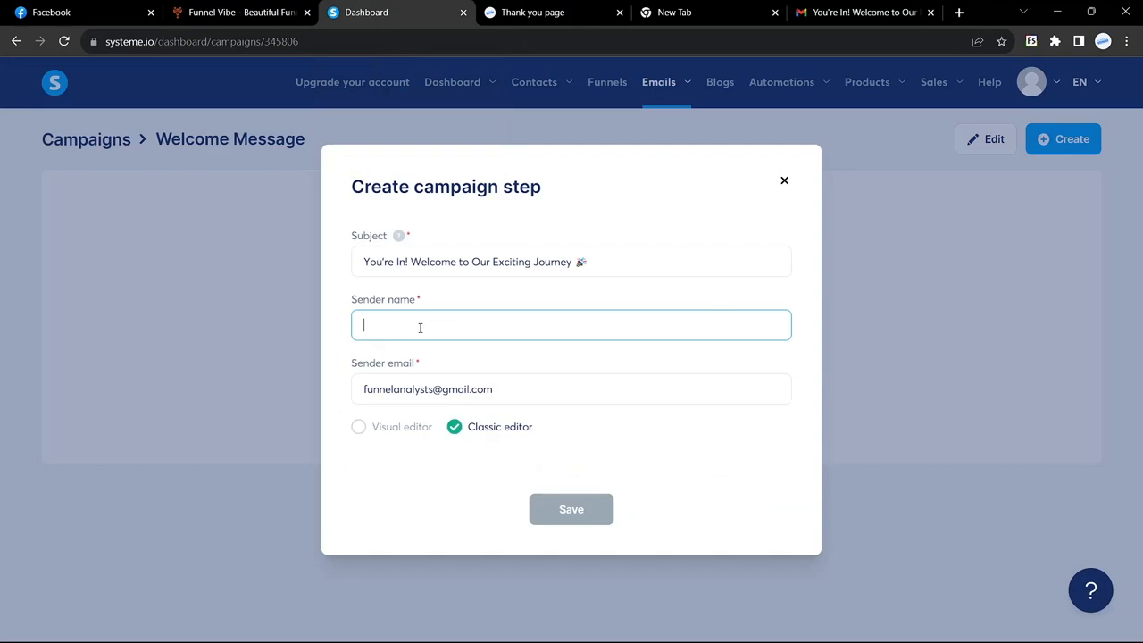
pyautogui.click(888, 6)
pyautogui.hotkey('alt', 'Left')
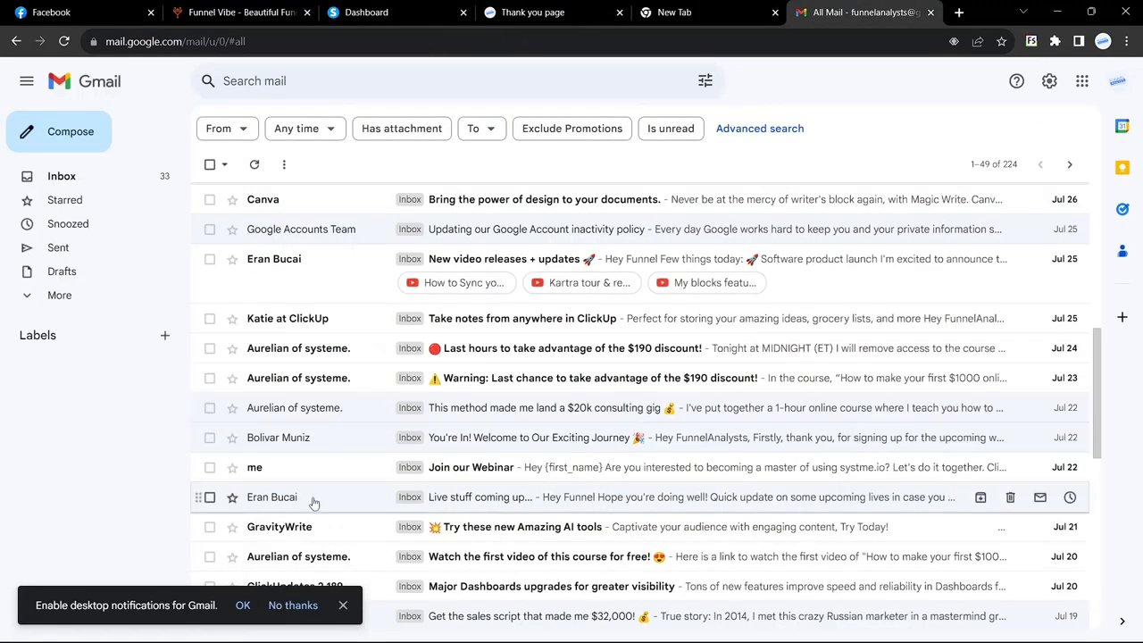
pyautogui.scroll(-1, 242, 521)
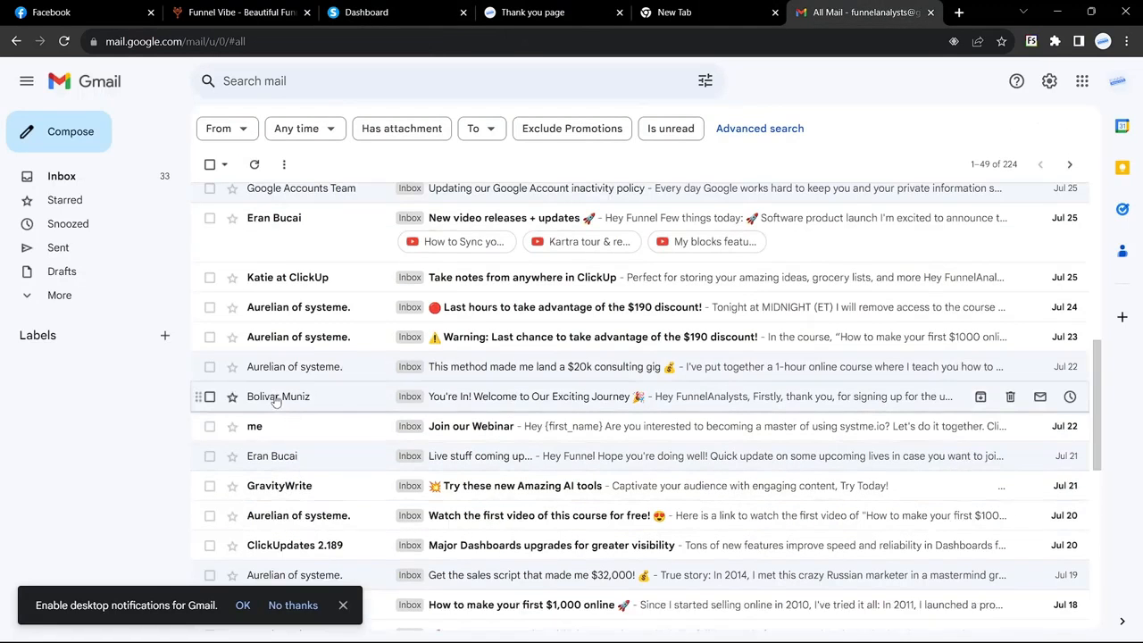
pyautogui.click(404, 15)
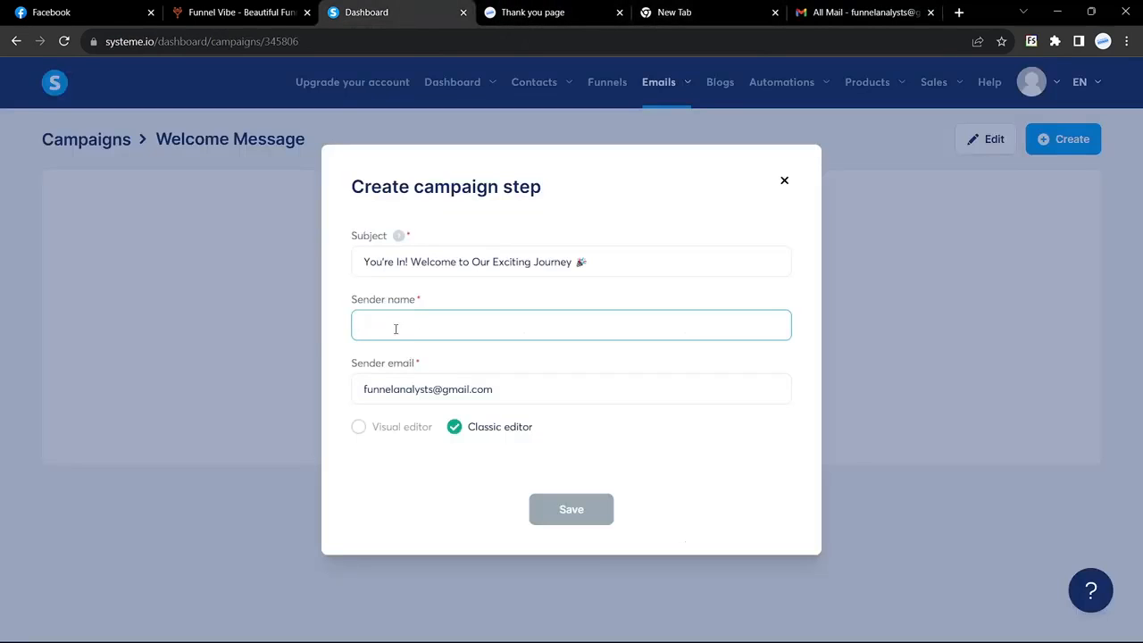
pyautogui.write('FunnelA')
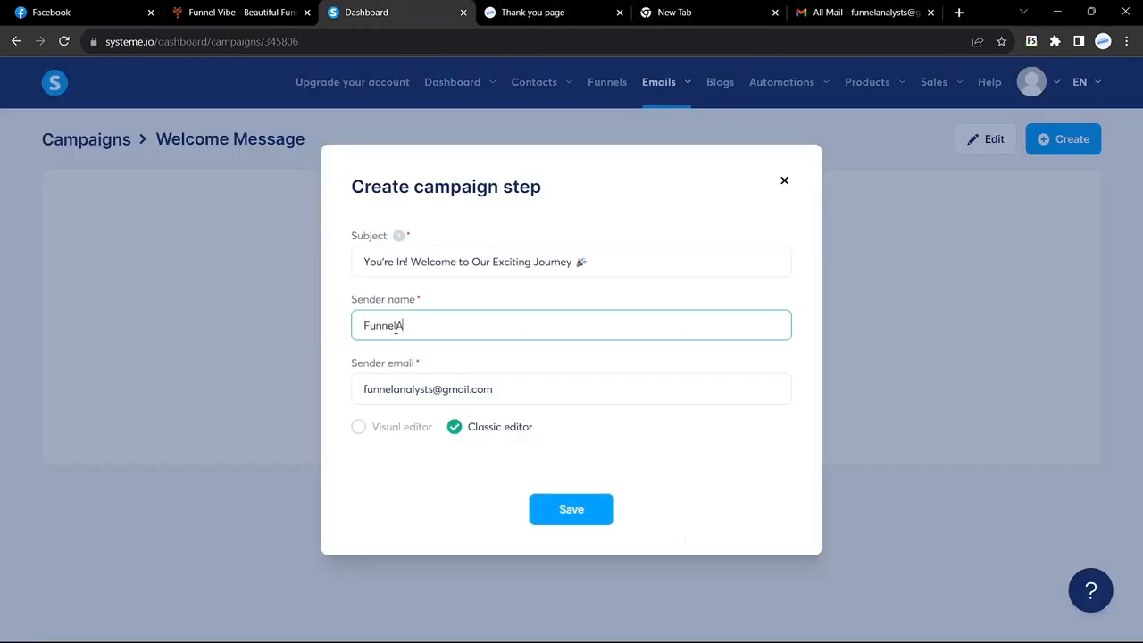
pyautogui.write('nalysts')
pyautogui.moveTo(497, 396); pyautogui.dragTo(331, 391)
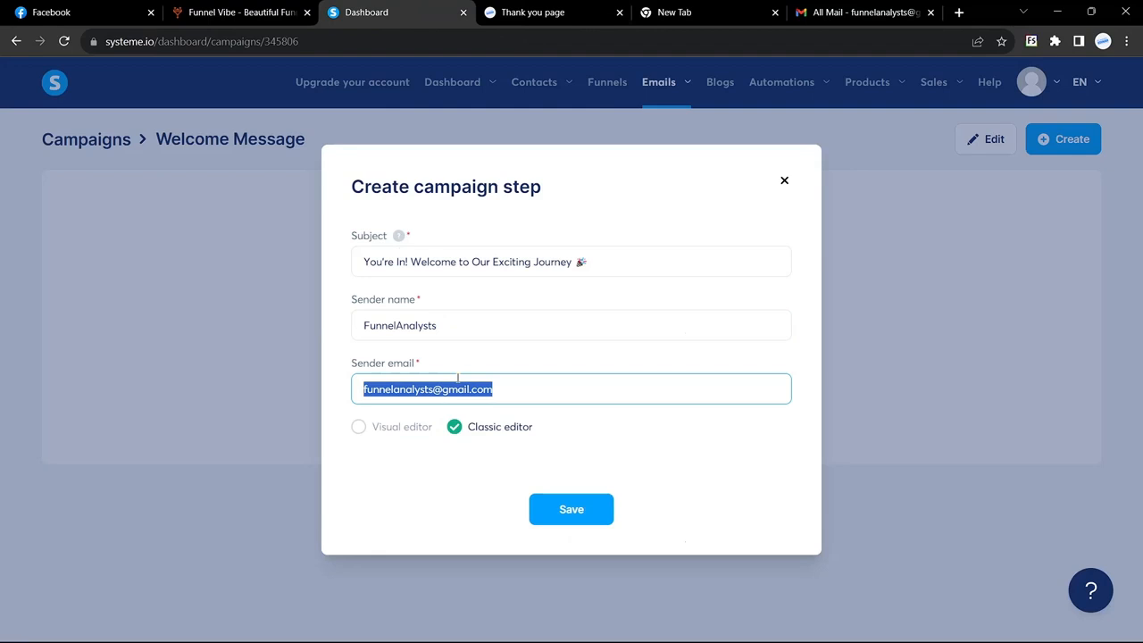
pyautogui.click(519, 381)
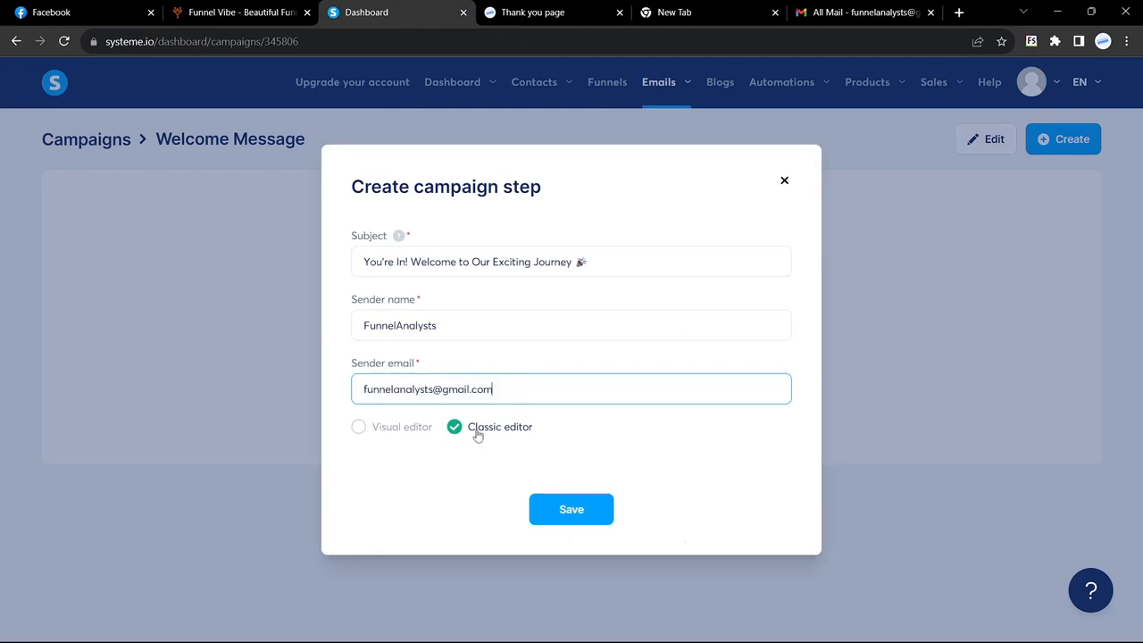
pyautogui.click(572, 516)
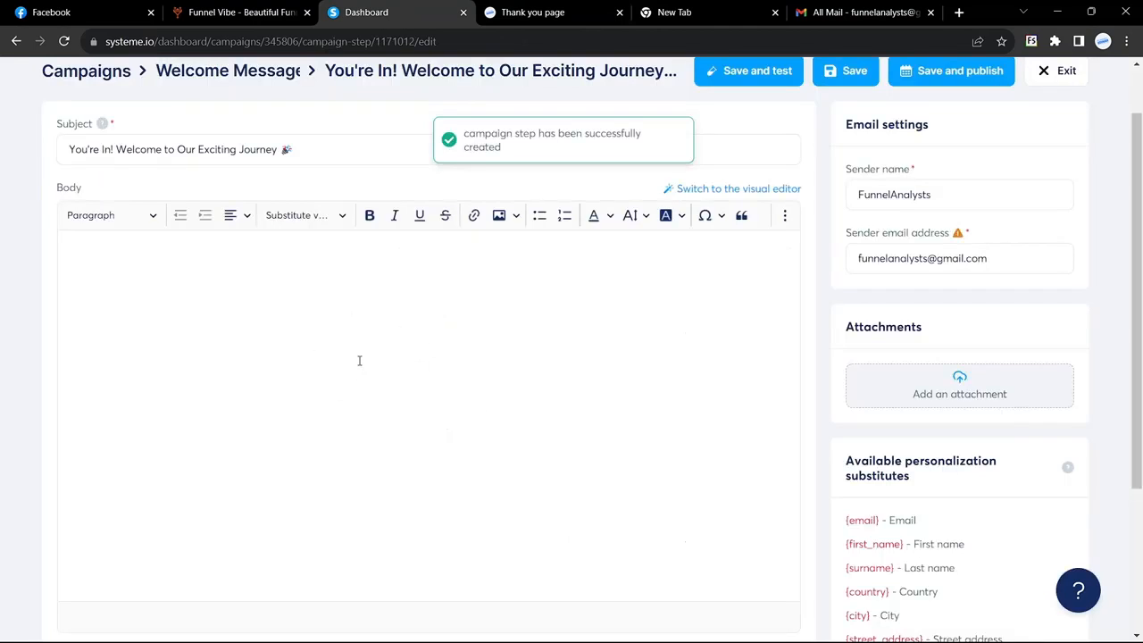
# Copy the You're In! email text from Gmail and paste it into the campaign email body
pyautogui.click(870, 17)
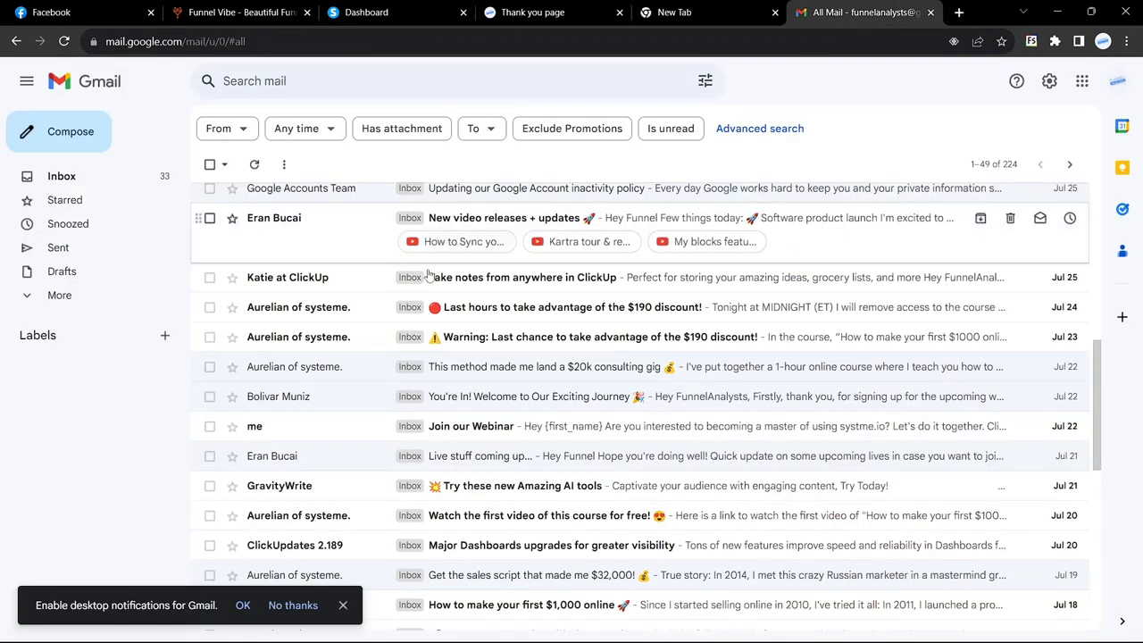
pyautogui.click(335, 410)
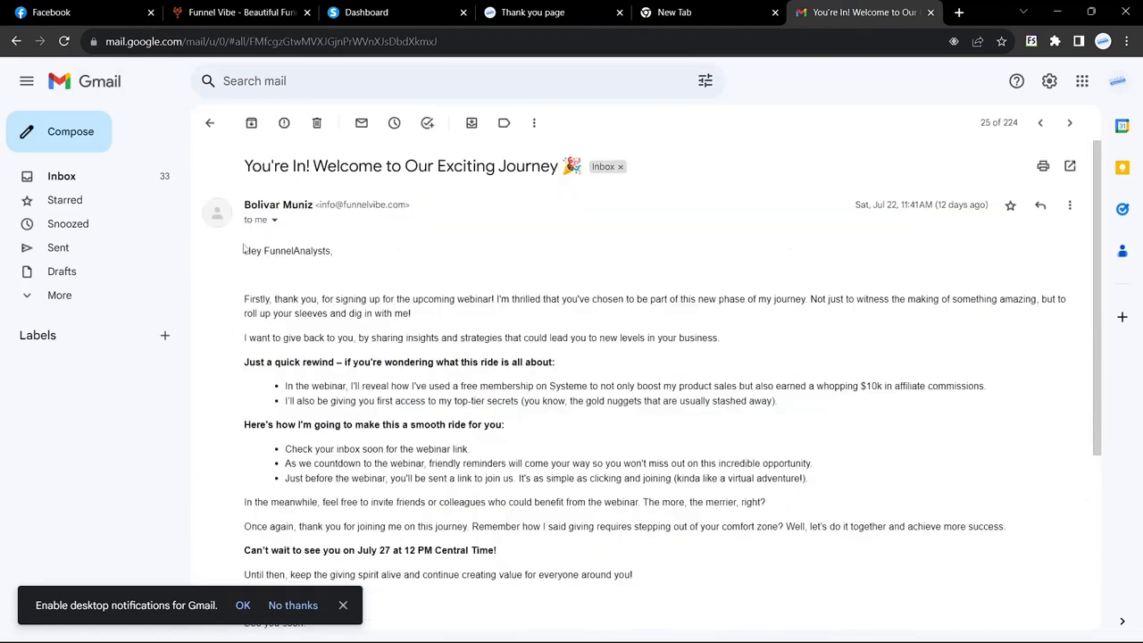
pyautogui.moveTo(246, 254); pyautogui.dragTo(403, 448)
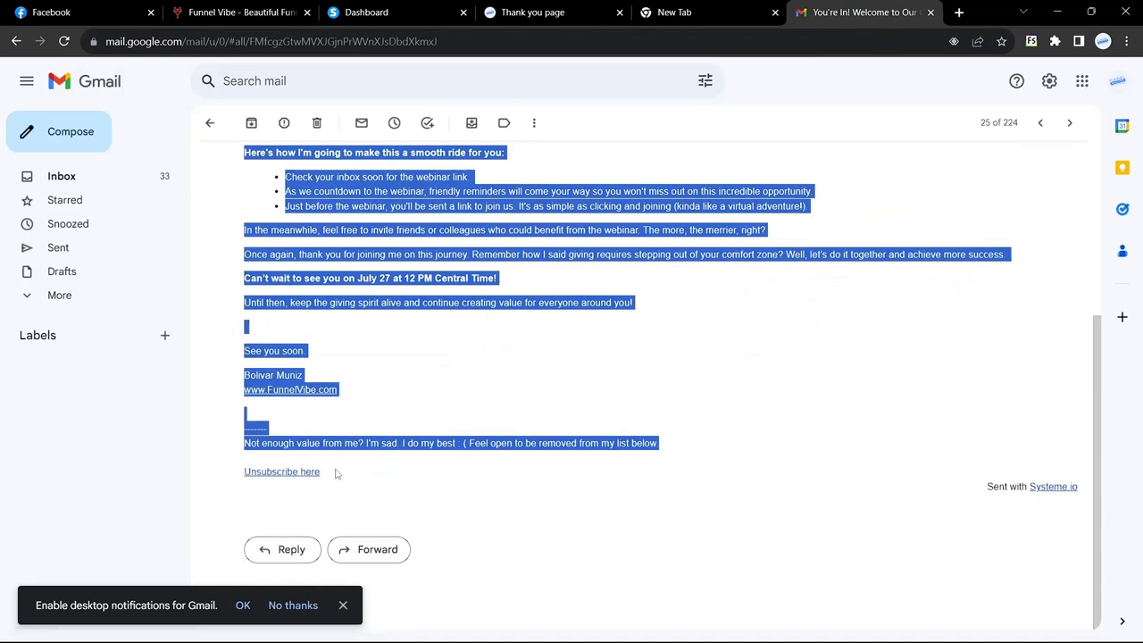
pyautogui.click(366, 12)
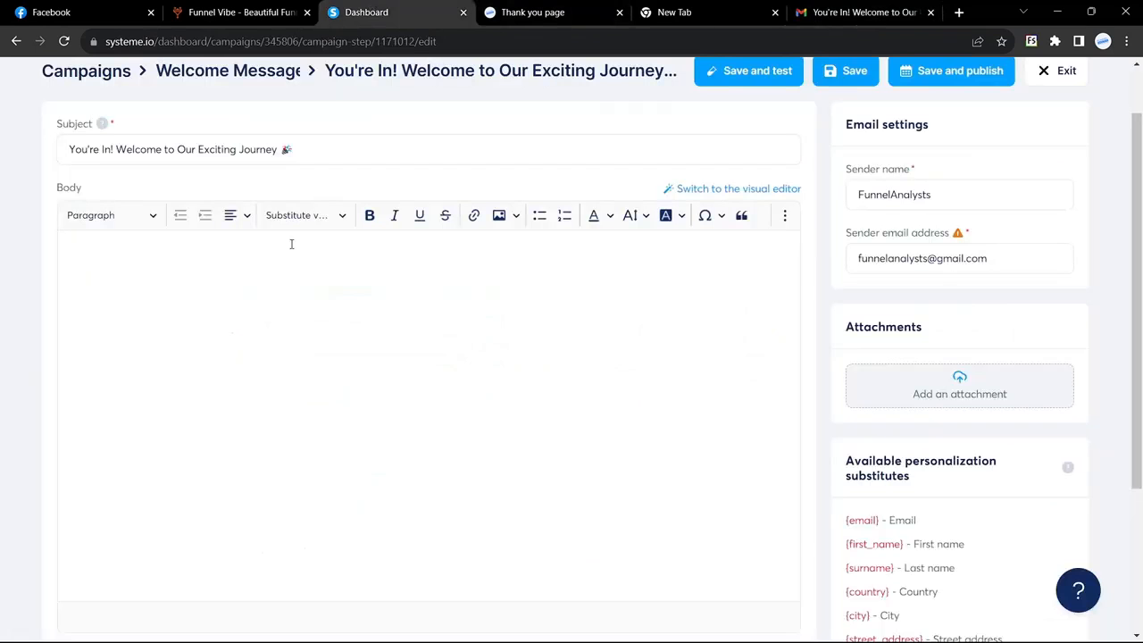
pyautogui.click(241, 264)
pyautogui.hotkey('ctrl', 'v')
pyautogui.scroll(-2, 199, 350)
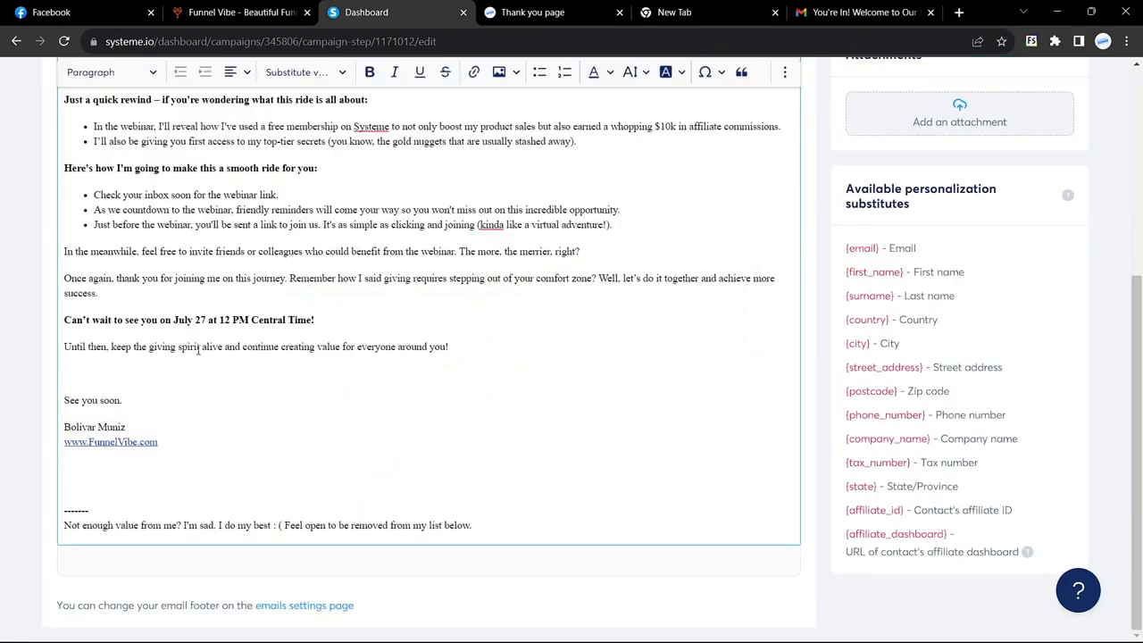
# Replace the old signature lines with FunnelAnalysts
pyautogui.moveTo(166, 457)
pyautogui.mouseDown()
pyautogui.moveTo(63, 458)
pyautogui.moveTo(56, 442)
pyautogui.mouseUp()
pyautogui.press('BackSpace')
pyautogui.write('Funnel')
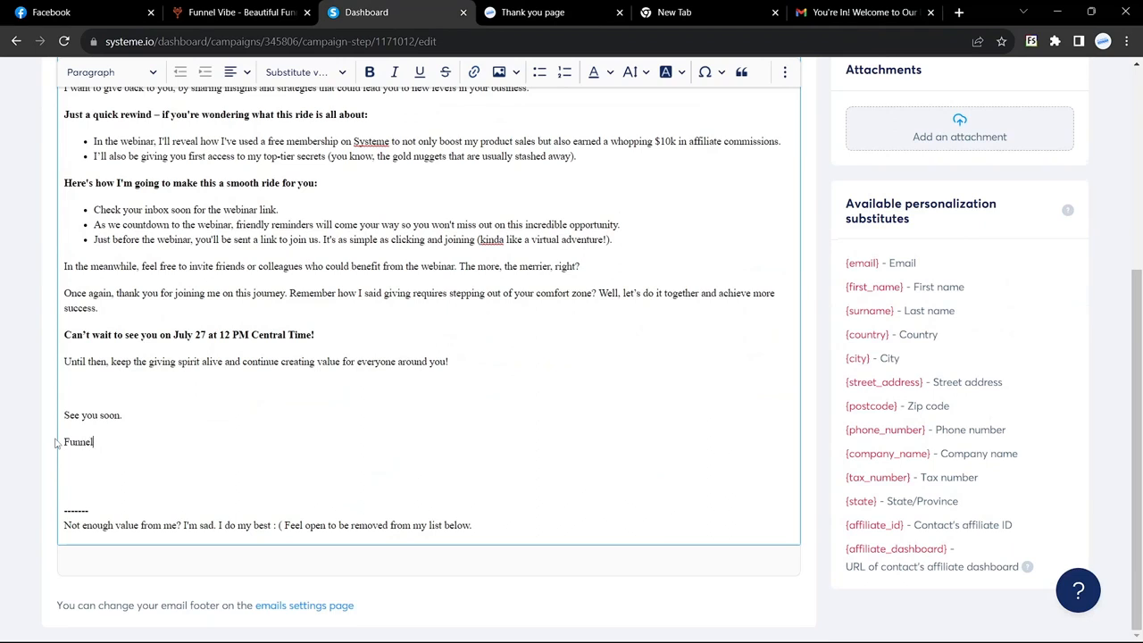
pyautogui.write('Analysts')
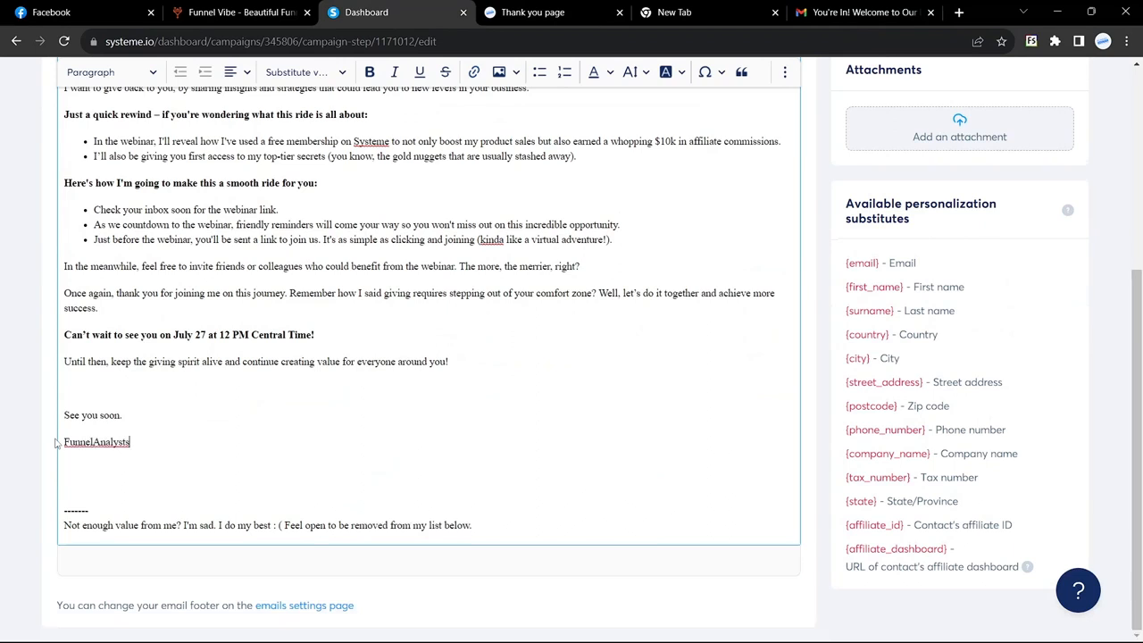
pyautogui.press('Return')
pyautogui.hotkey('ctrl', 'z')
pyautogui.hotkey('ctrl', 'z')
pyautogui.hotkey('ctrl', 'z')
pyautogui.hotkey('ctrl', 'y')
pyautogui.hotkey('ctrl', 'y')
pyautogui.hotkey('ctrl', 'y')
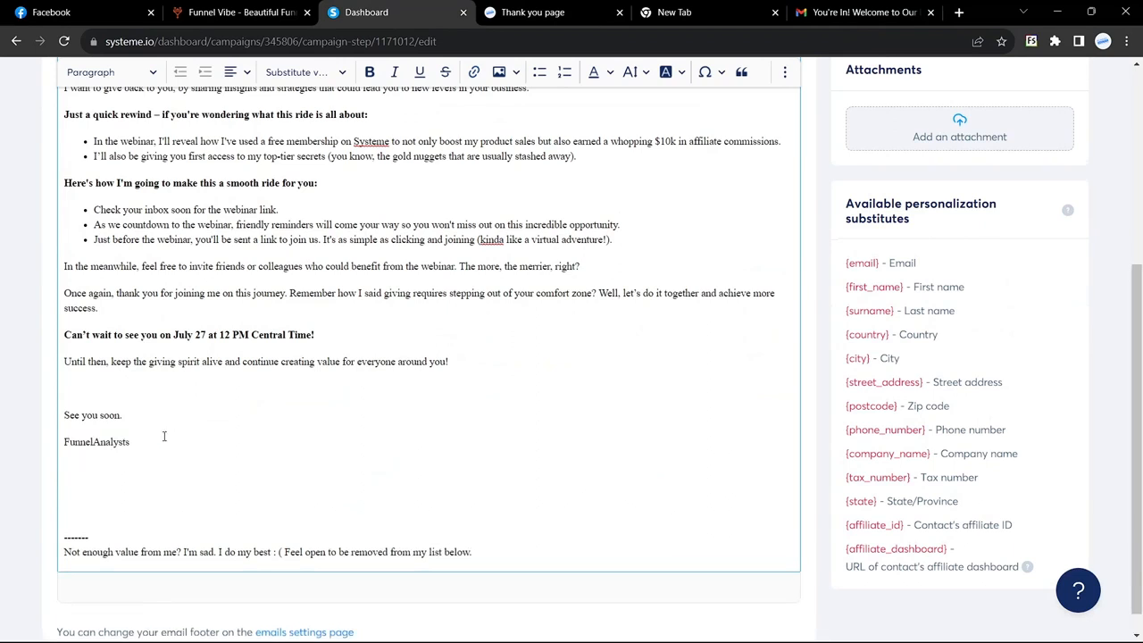
pyautogui.scroll(3, 164, 436)
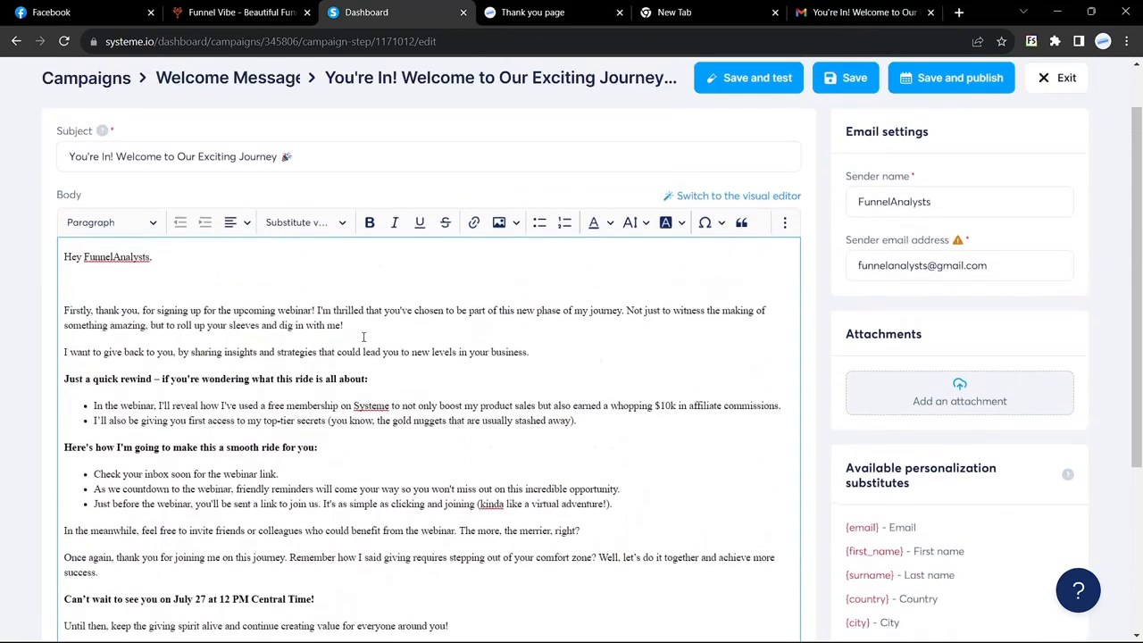
# Swap the greeting's name for the copied {first_name} substitute so it reads 'Hey {first_name},'
pyautogui.doubleClick(93, 216)
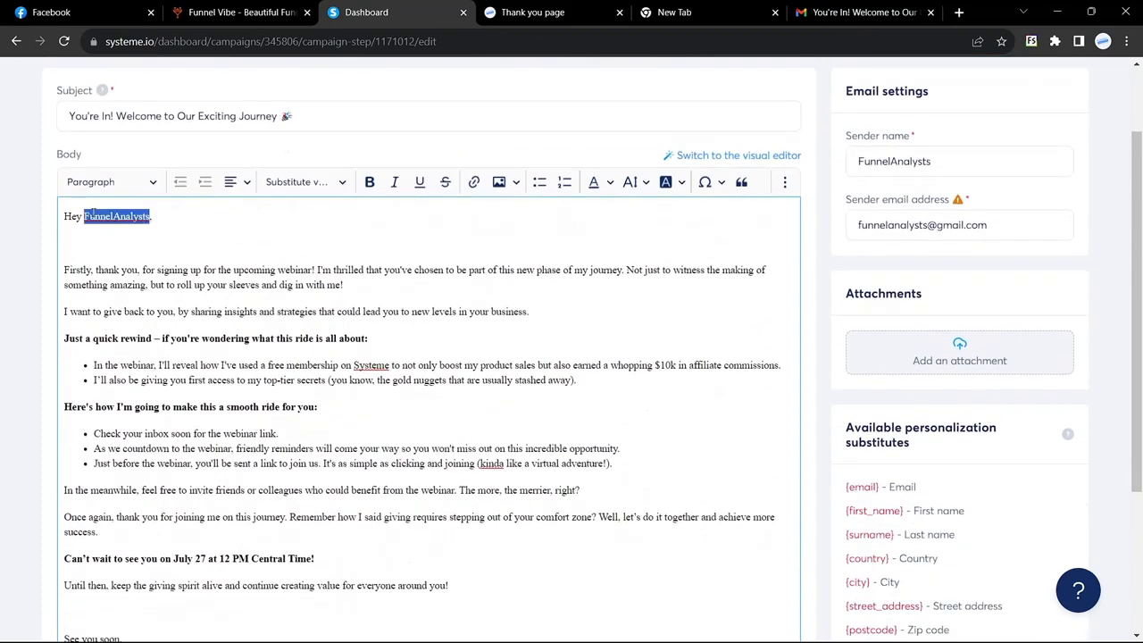
pyautogui.press('BackSpace')
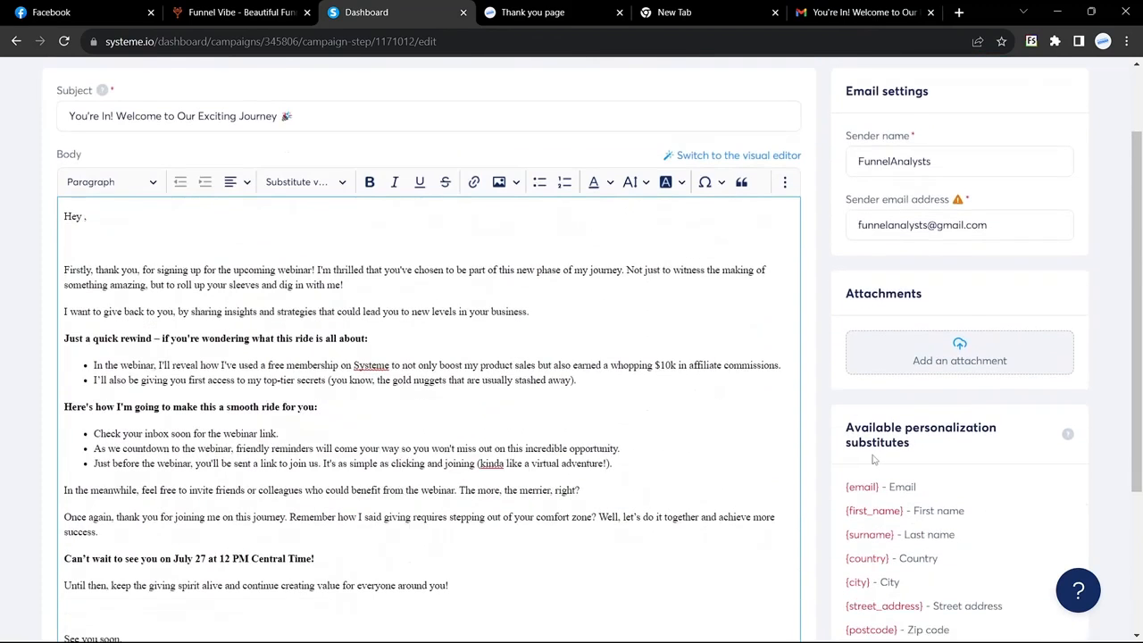
pyautogui.moveTo(847, 510); pyautogui.dragTo(904, 511)
pyautogui.scroll(5, 902, 510)
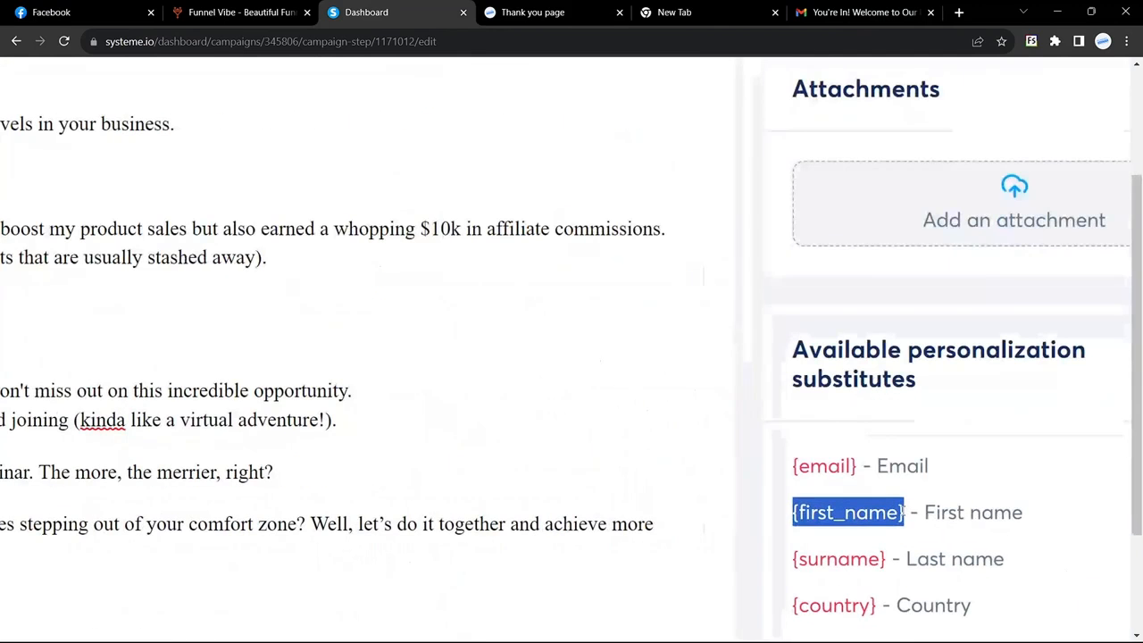
pyautogui.click(761, 492)
pyautogui.scroll(-3, 759, 492)
pyautogui.scroll(3, 793, 299)
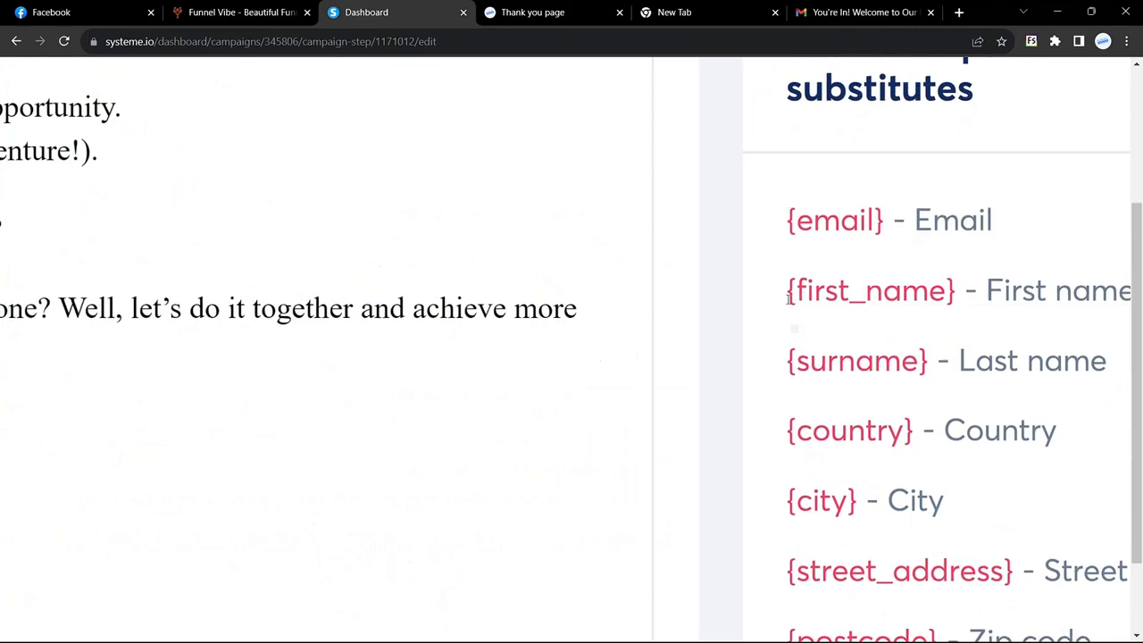
pyautogui.hscroll(1, 789, 299)
pyautogui.moveTo(714, 302); pyautogui.dragTo(893, 294)
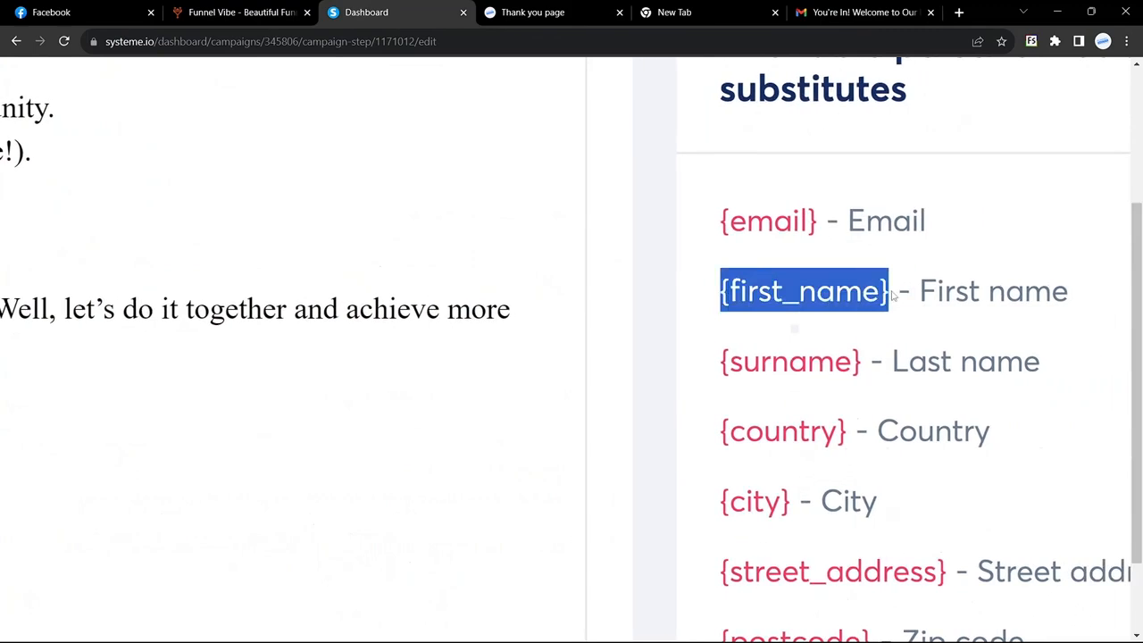
pyautogui.hotkey('ctrl', 'c')
pyautogui.scroll(-5, 893, 296)
pyautogui.click(84, 181)
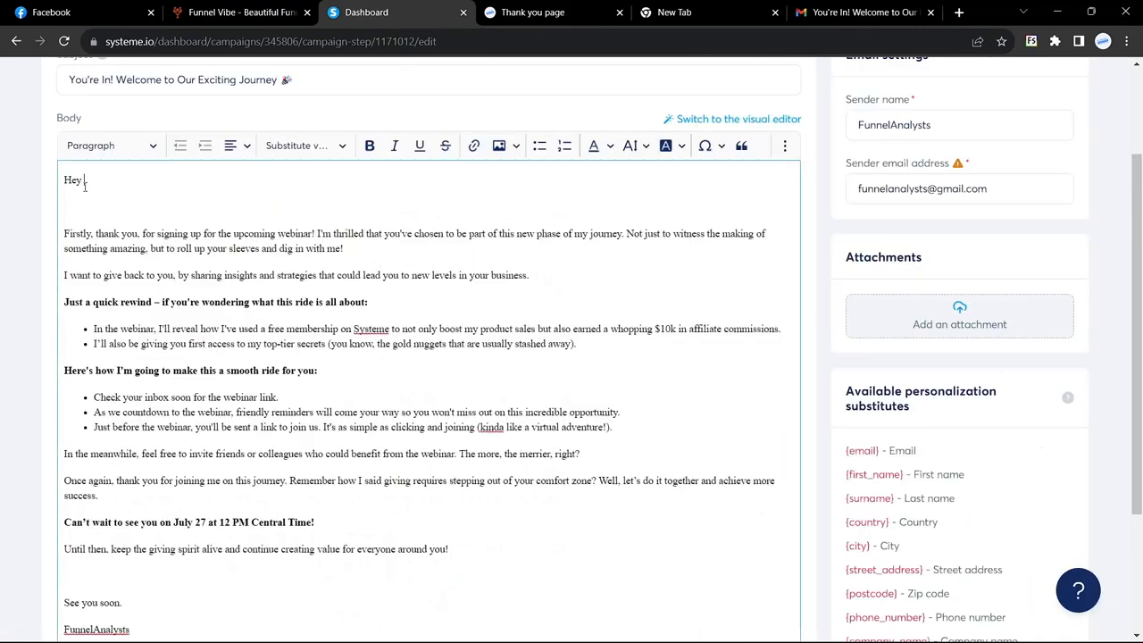
pyautogui.hotkey('ctrl', 'v')
# Clear the whole email body and paste in the revised email text
pyautogui.scroll(-2, 168, 257)
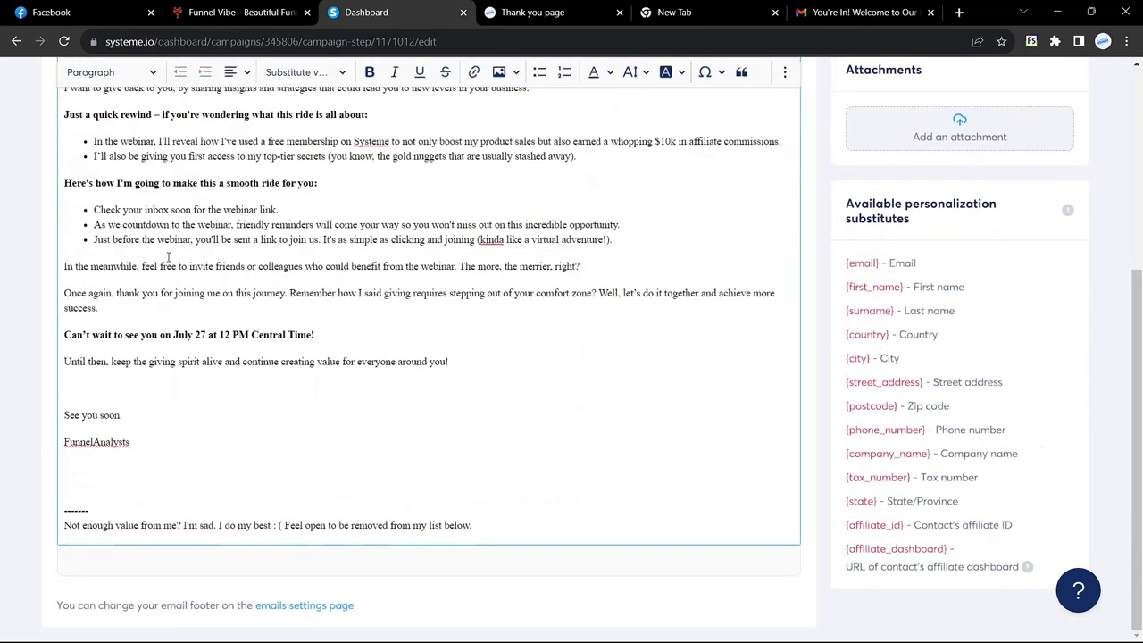
pyautogui.scroll(2, 168, 257)
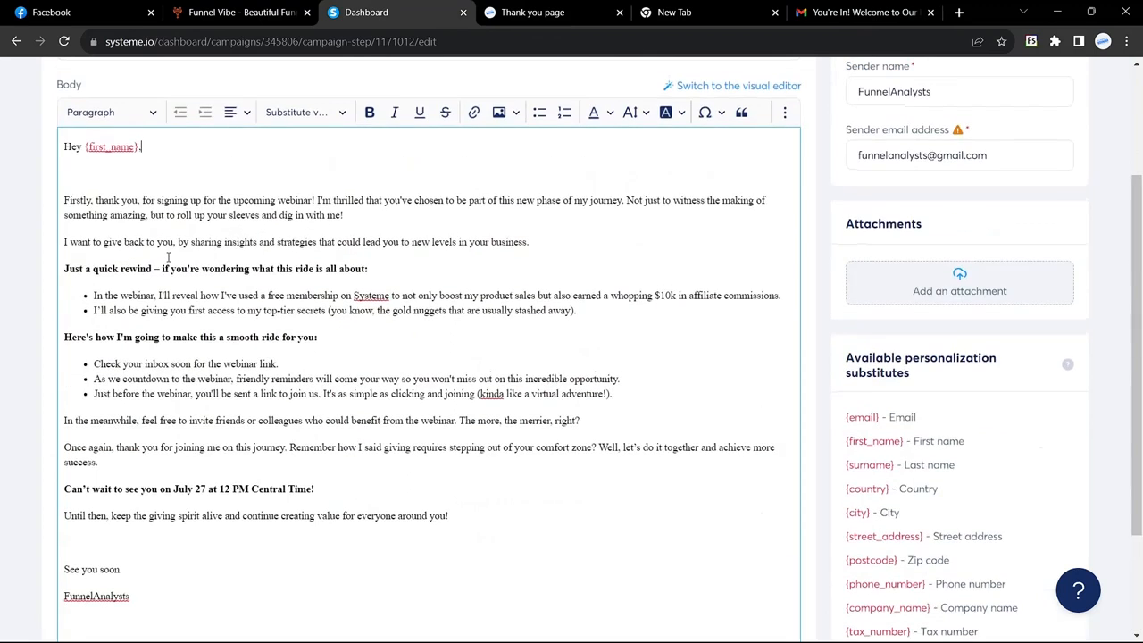
pyautogui.hotkey('ctrl', 'a')
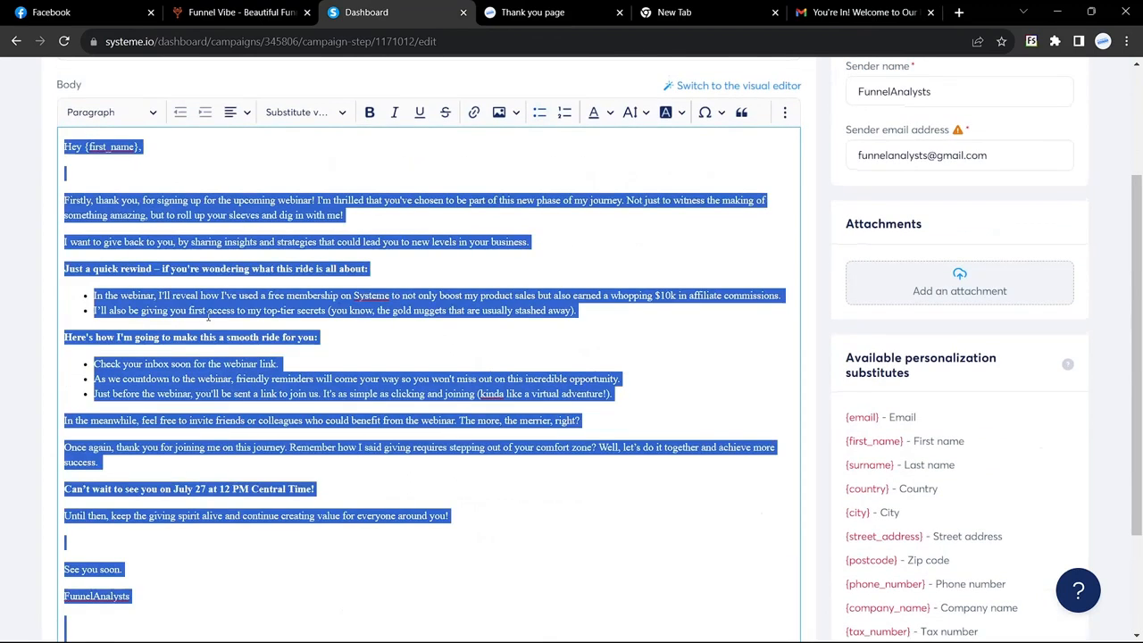
pyautogui.press('BackSpace')
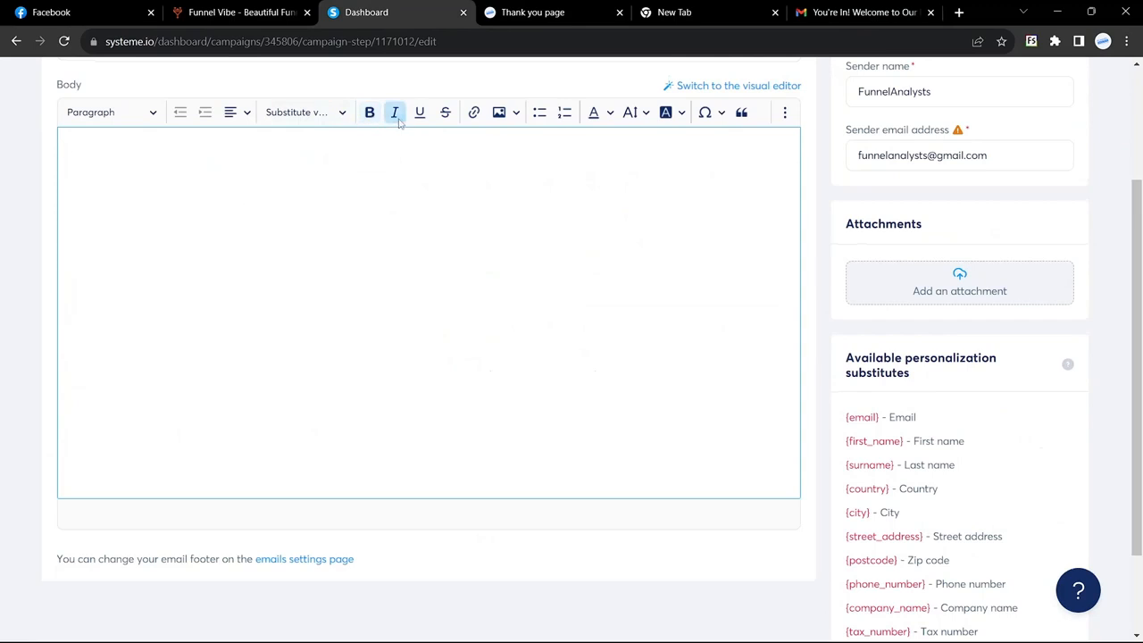
pyautogui.hotkey('ctrl', 'v')
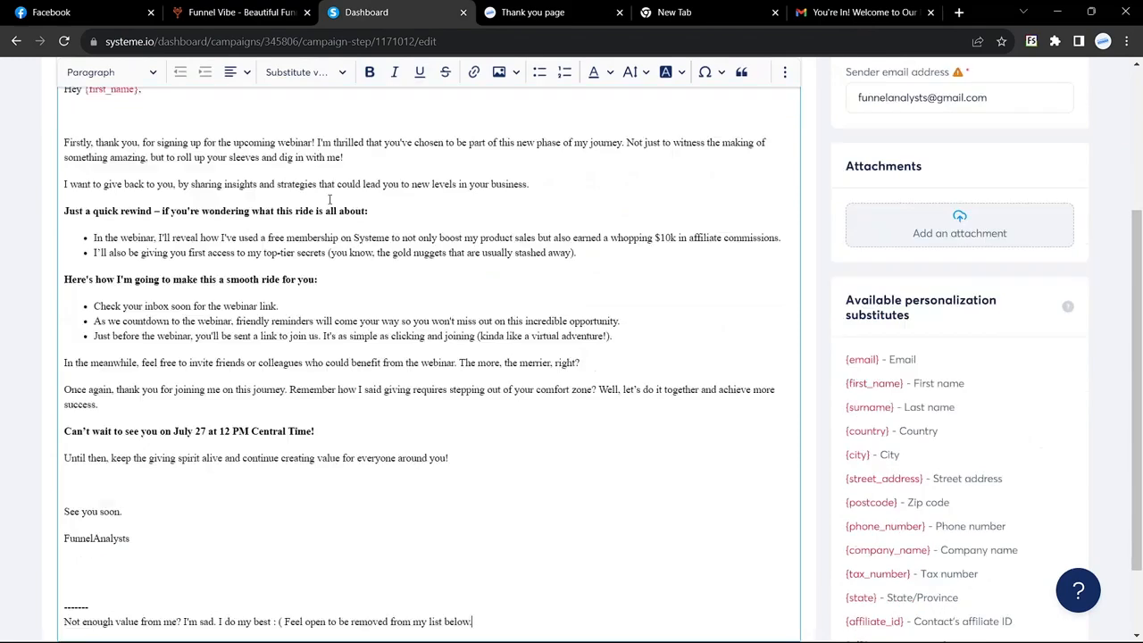
pyautogui.scroll(2, 363, 283)
pyautogui.scroll(1, 364, 282)
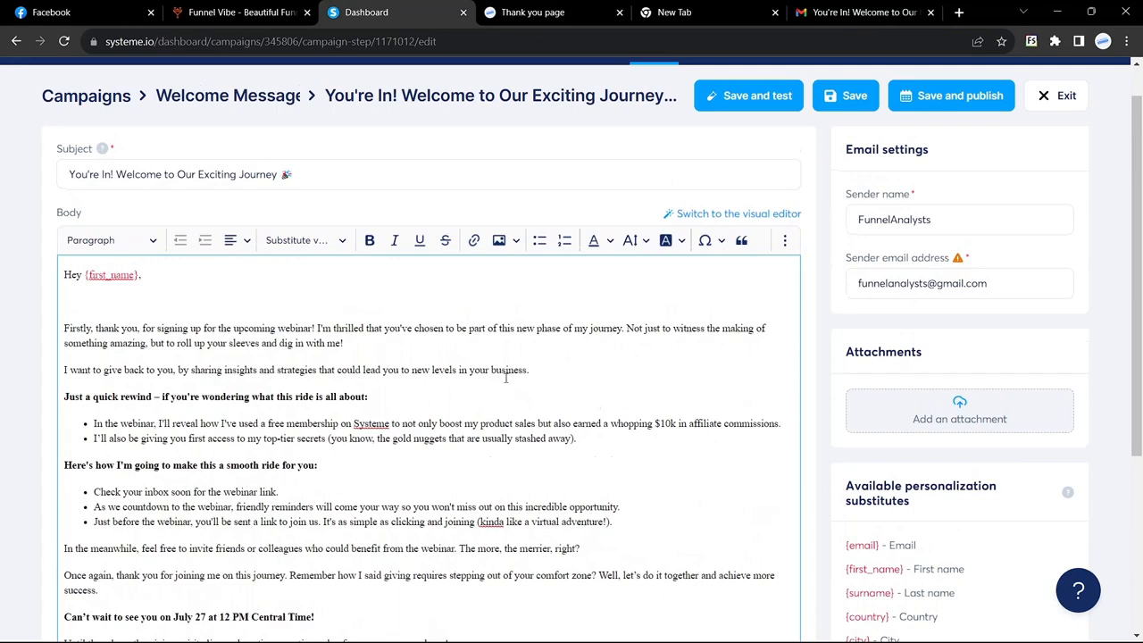
# Dismiss the template choices and save and publish the welcome email
pyautogui.click(751, 217)
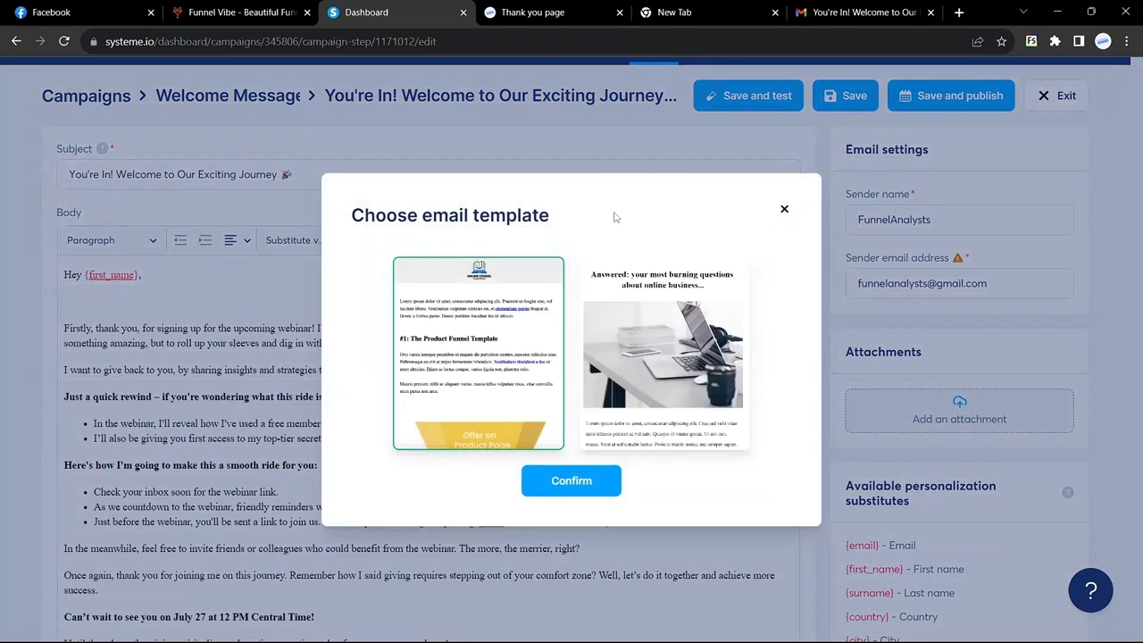
pyautogui.click(784, 209)
pyautogui.scroll(-1, 614, 364)
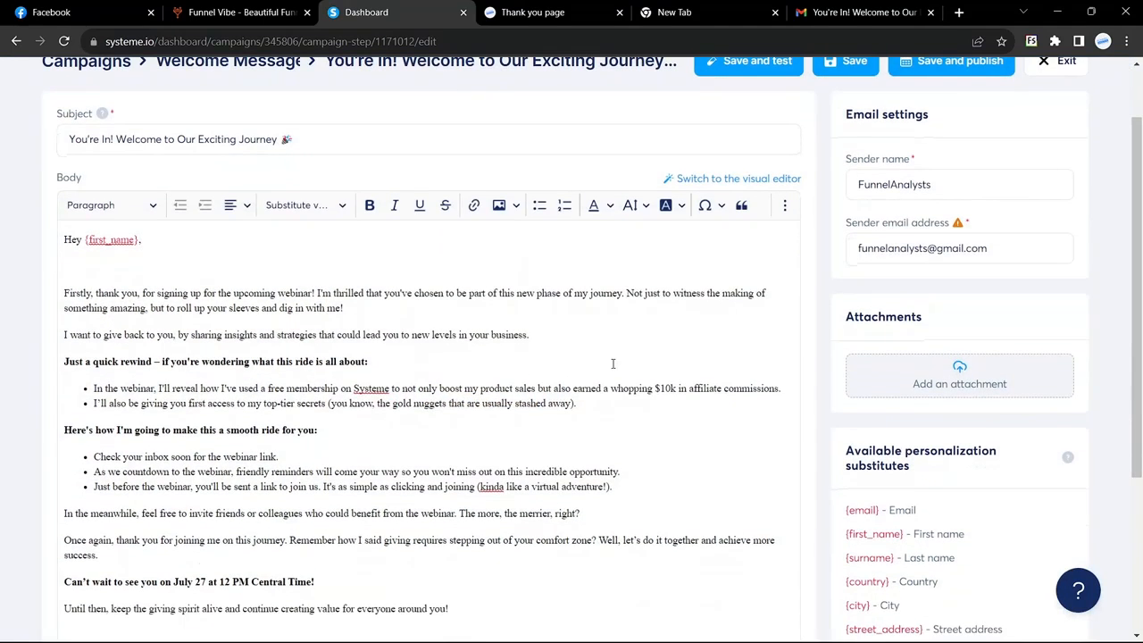
pyautogui.scroll(1, 613, 364)
pyautogui.scroll(-2, 613, 363)
pyautogui.scroll(1, 614, 363)
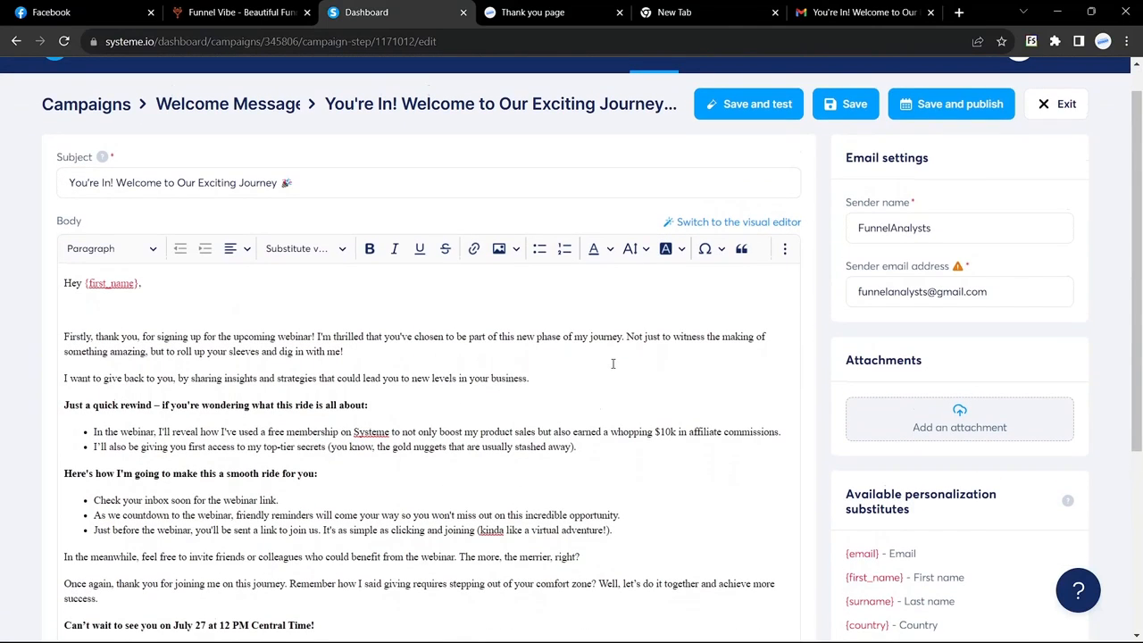
pyautogui.click(963, 108)
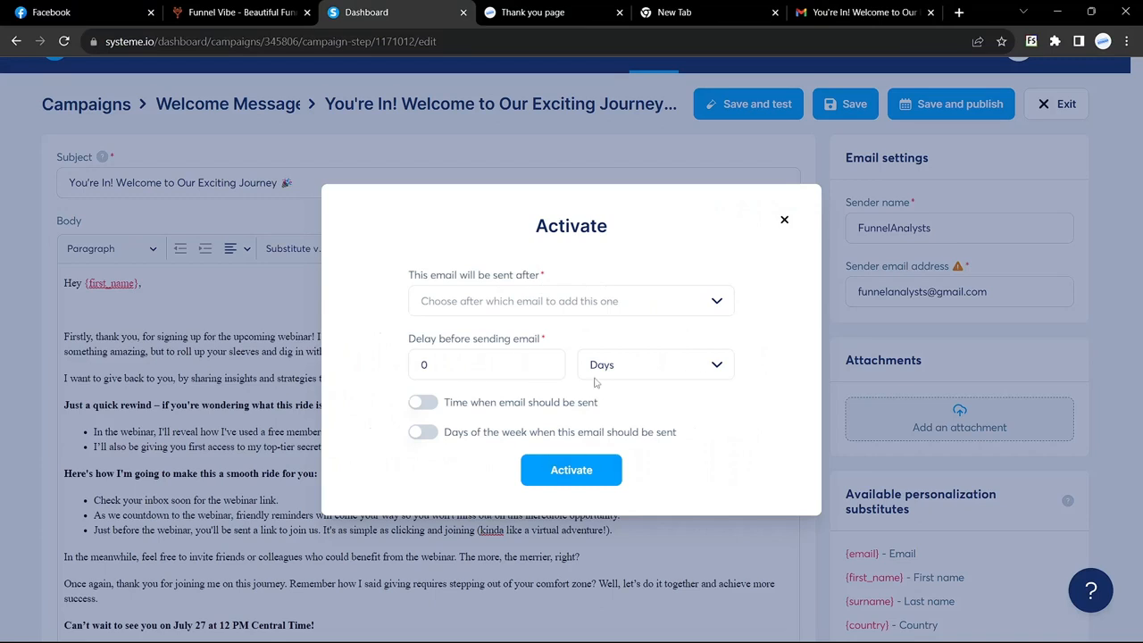
# Set the welcome email's delay unit to Minutes and activate it
pyautogui.click(715, 365)
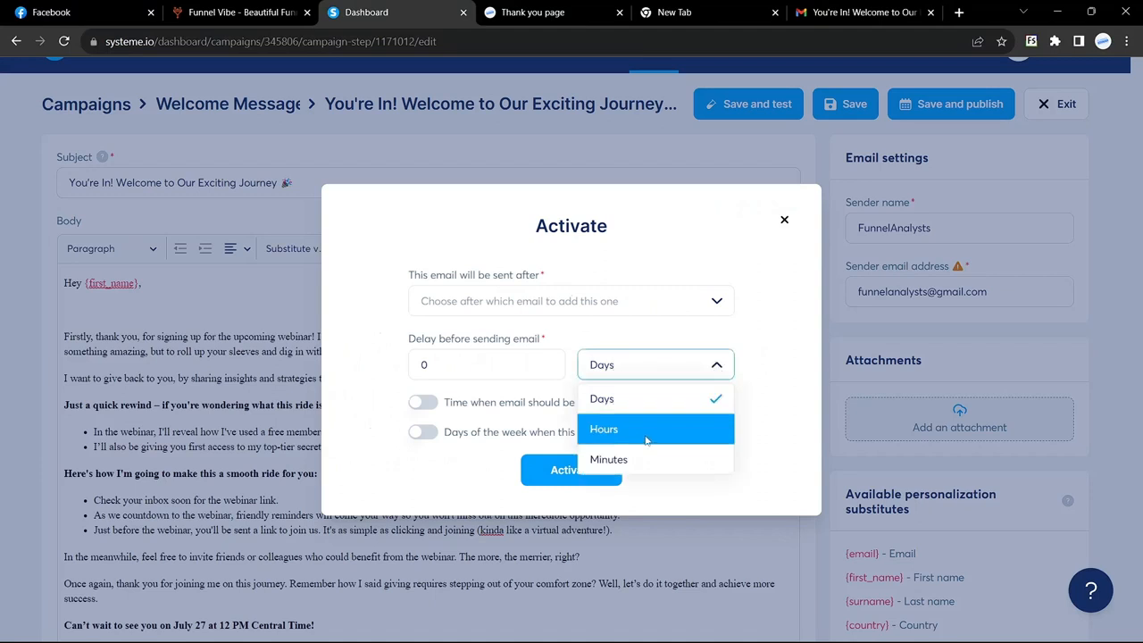
pyautogui.click(638, 461)
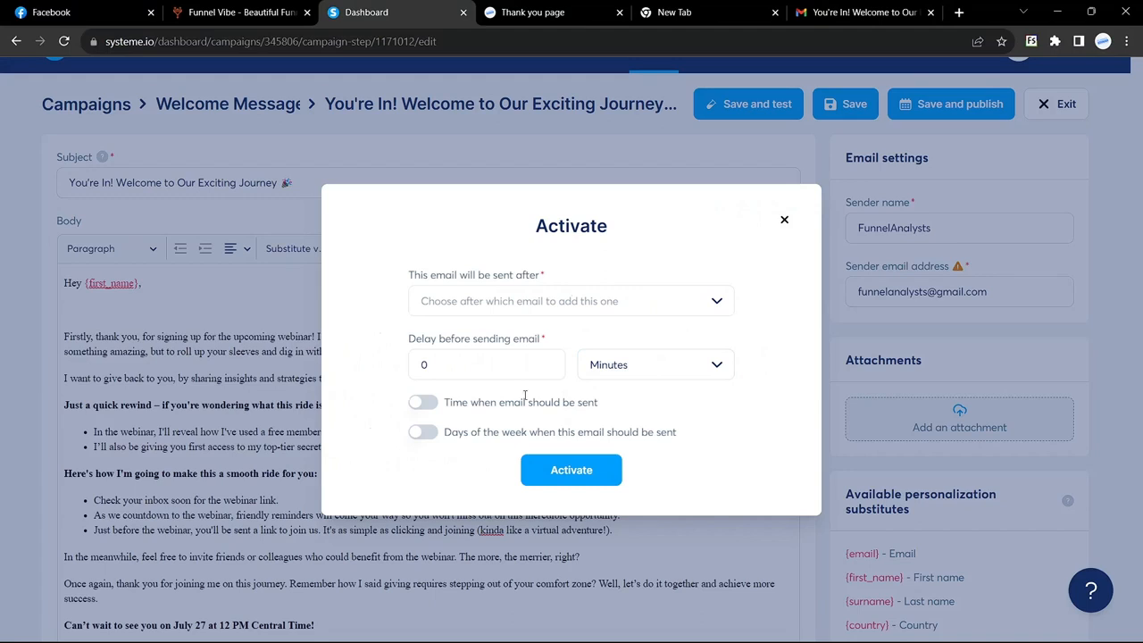
pyautogui.click(466, 368)
pyautogui.write('1')
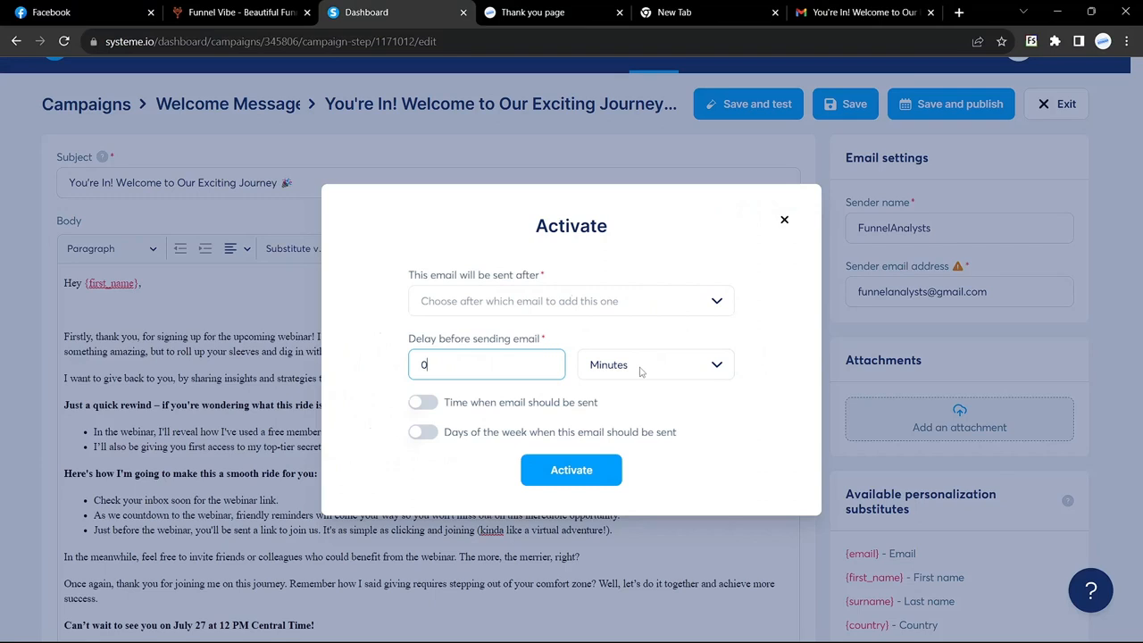
pyautogui.click(571, 472)
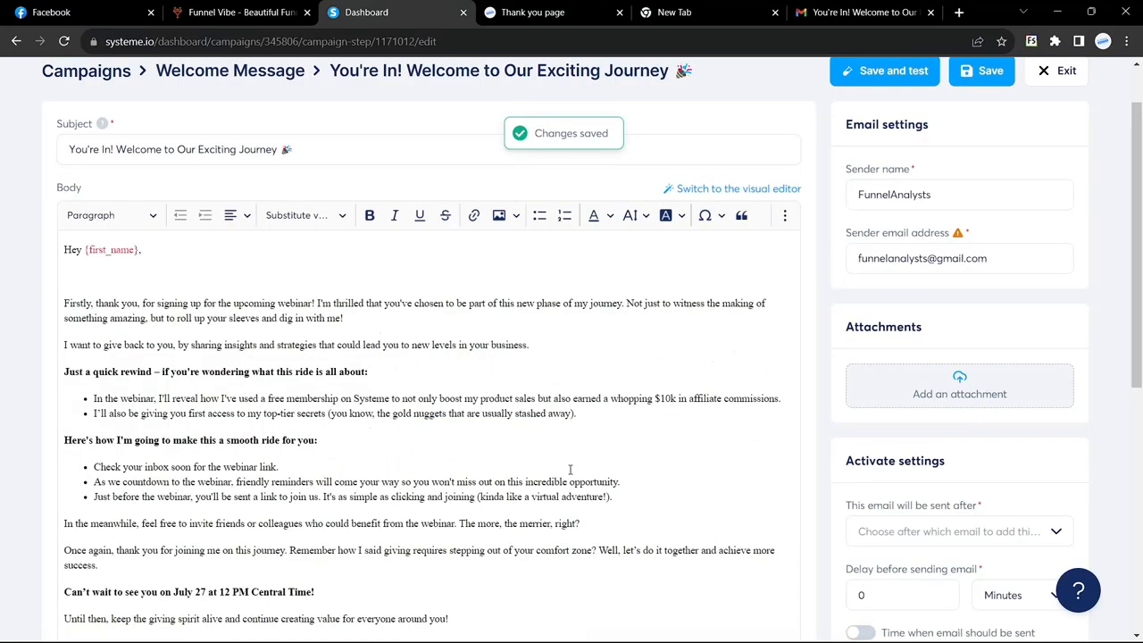
# Save the email, exit the step editor, and go to the Funnels list
pyautogui.scroll(1, 570, 470)
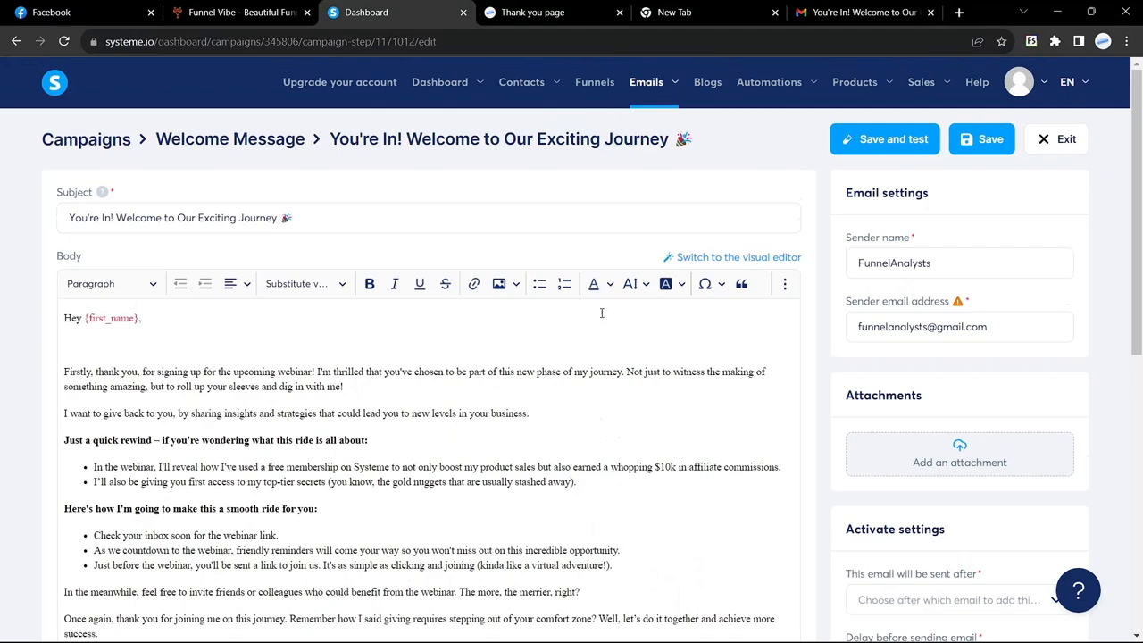
pyautogui.click(595, 83)
pyautogui.click(681, 409)
pyautogui.click(983, 142)
pyautogui.click(1059, 75)
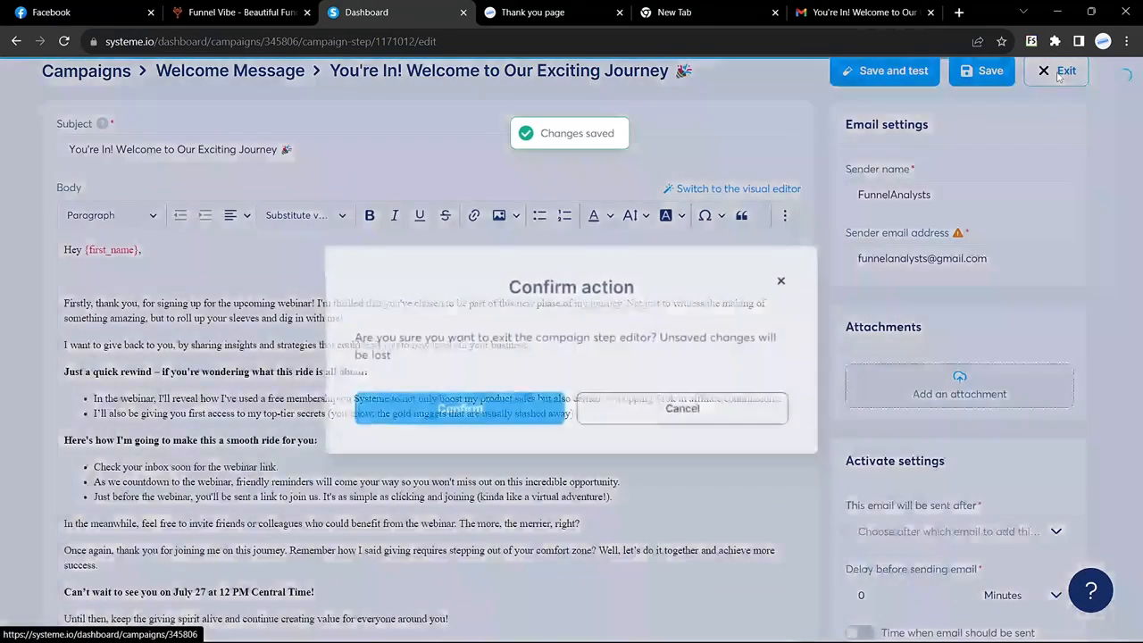
pyautogui.click(496, 408)
pyautogui.click(612, 84)
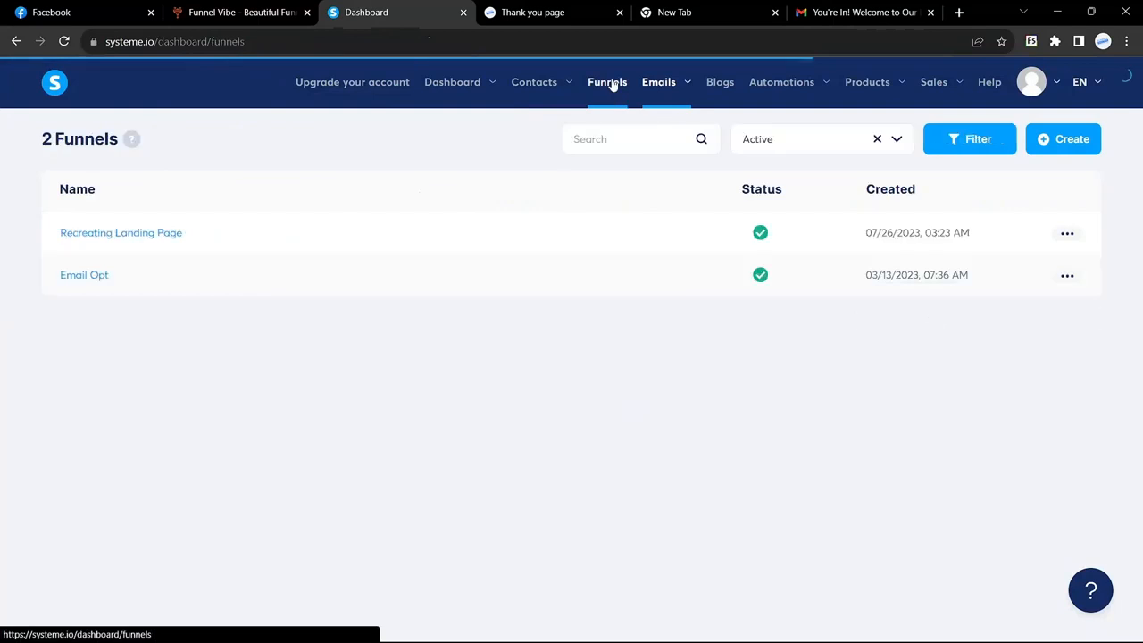
# Add a form-subscribed automation rule to the Recreating Landing Page squeeze page
pyautogui.click(191, 235)
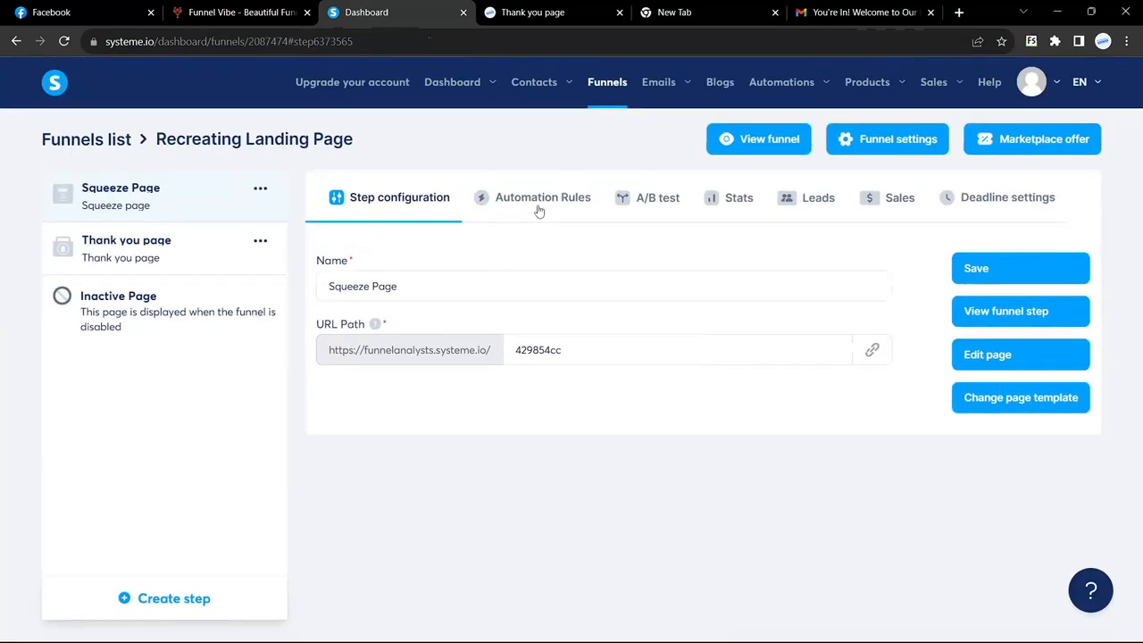
pyautogui.click(539, 212)
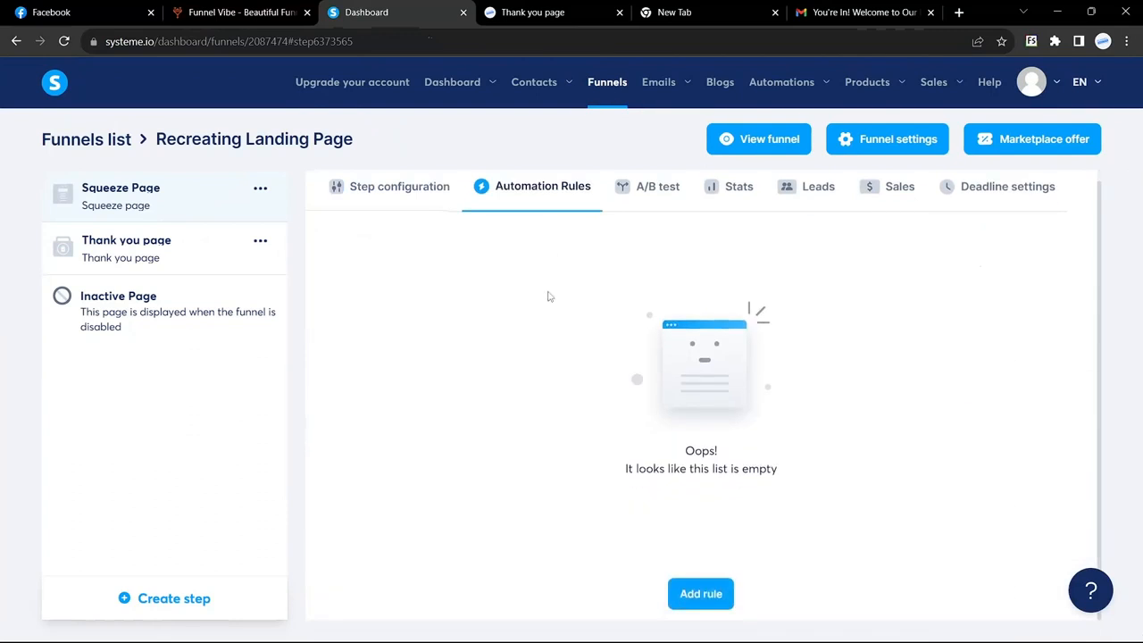
pyautogui.click(694, 596)
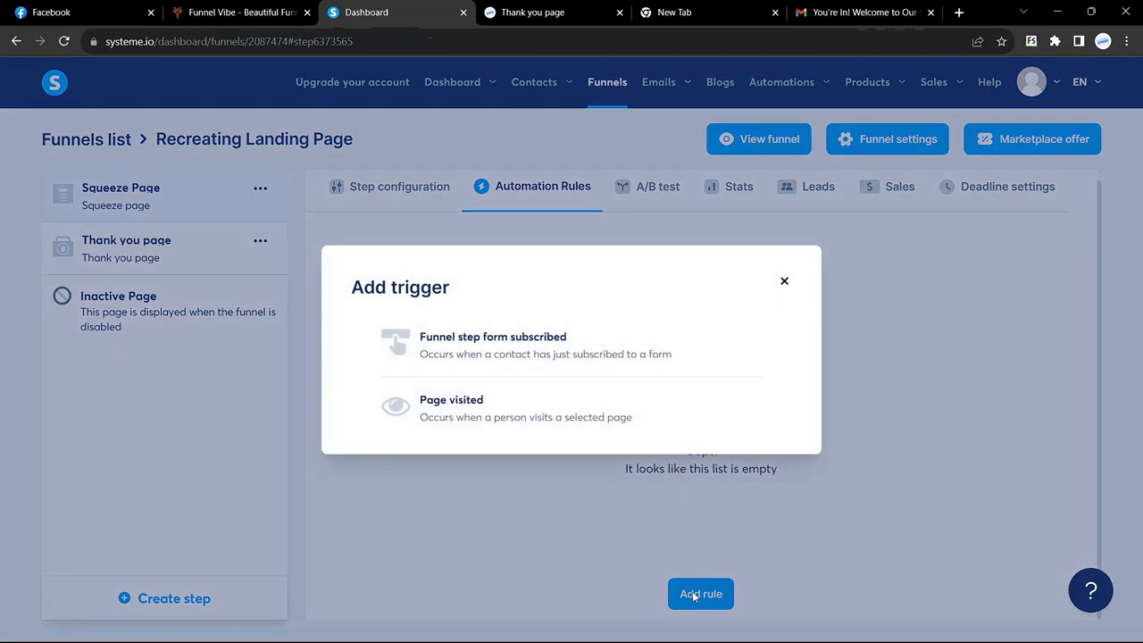
pyautogui.click(515, 345)
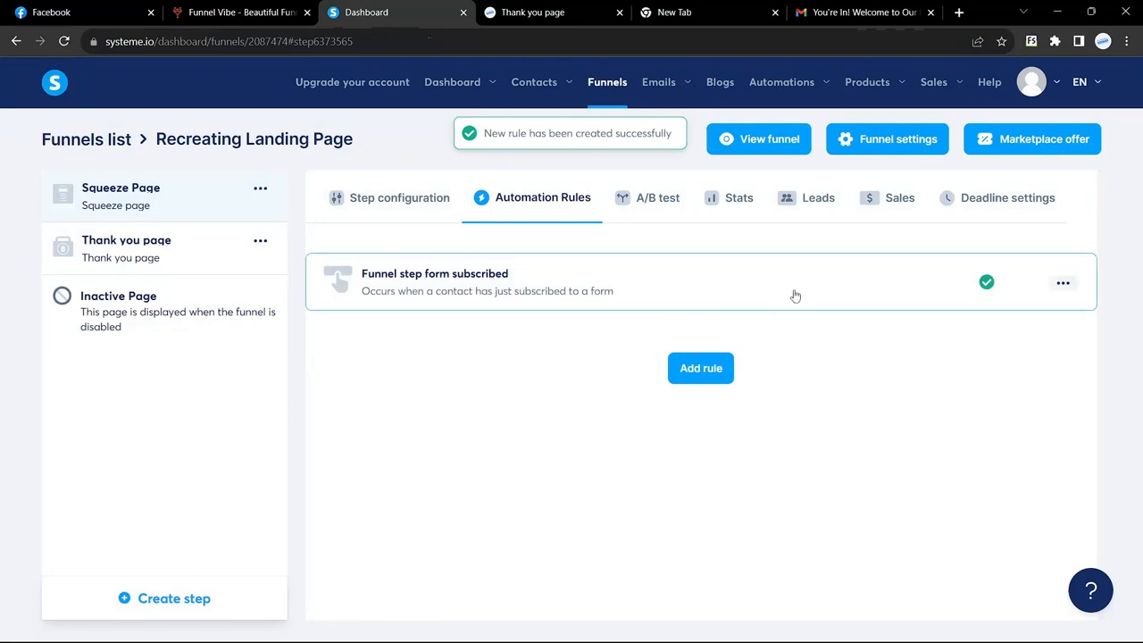
# Make the rule subscribe contacts to the Welcome Message campaign
pyautogui.click(480, 299)
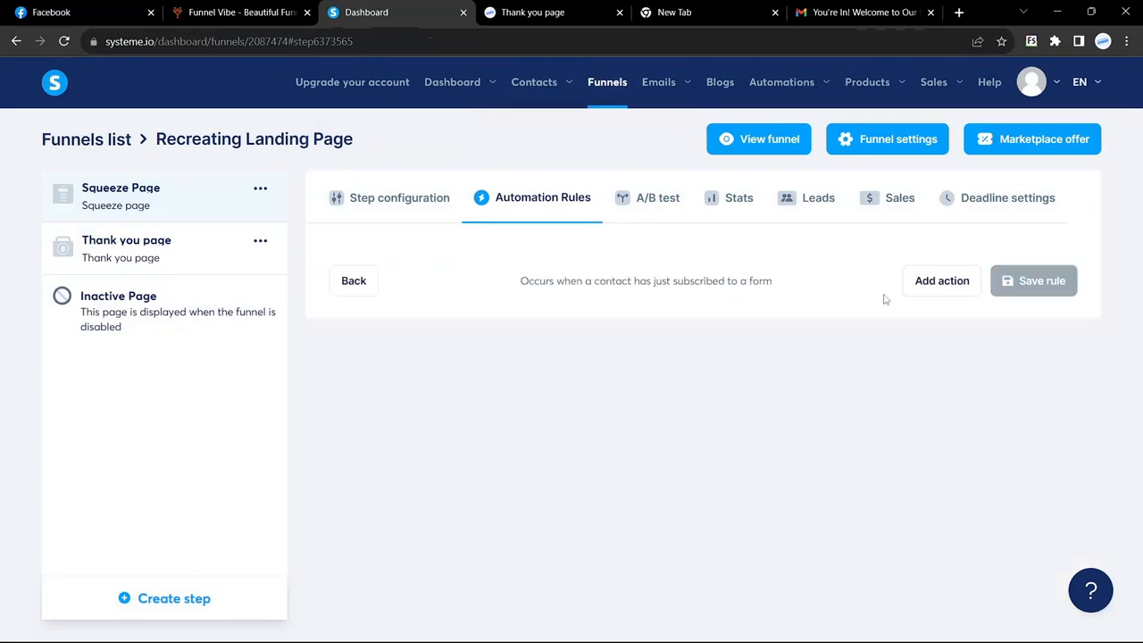
pyautogui.click(942, 282)
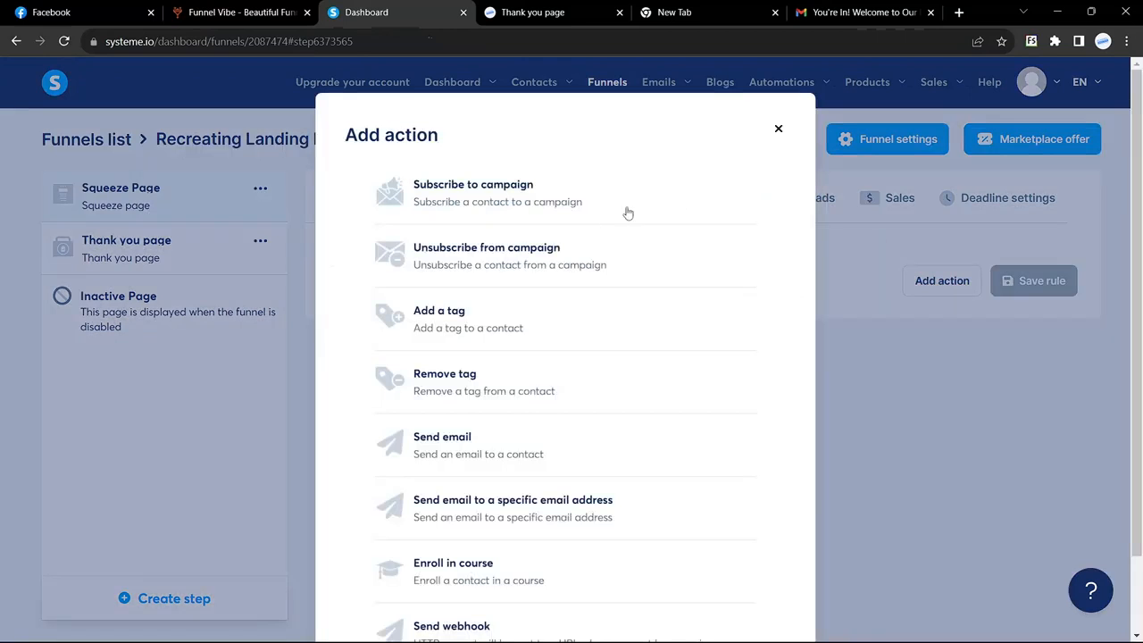
pyautogui.click(505, 191)
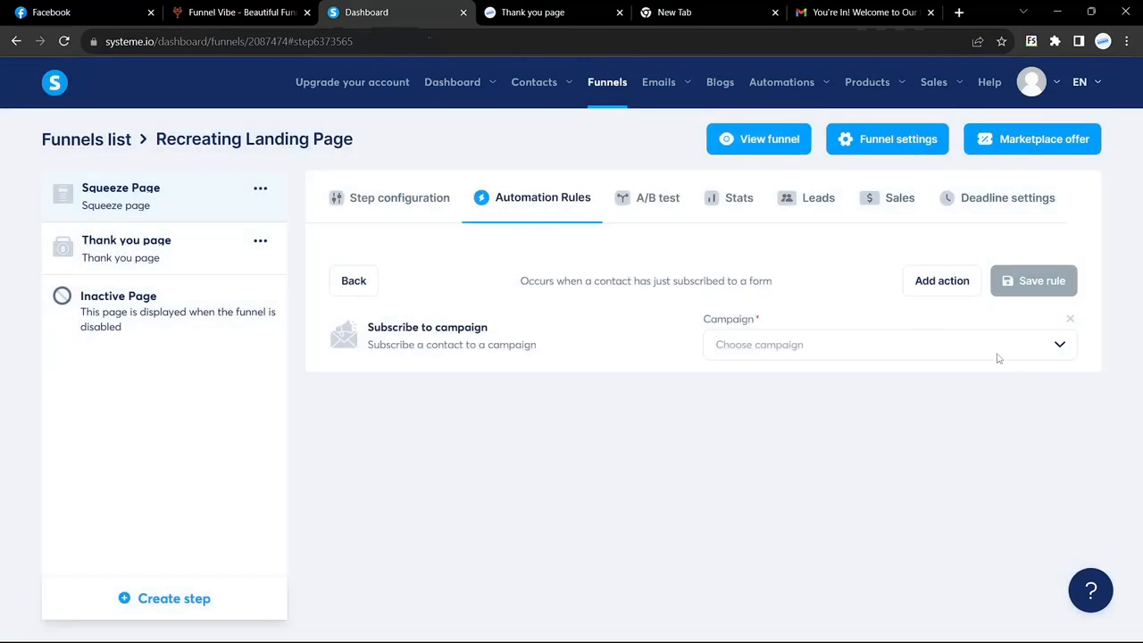
pyautogui.click(1058, 347)
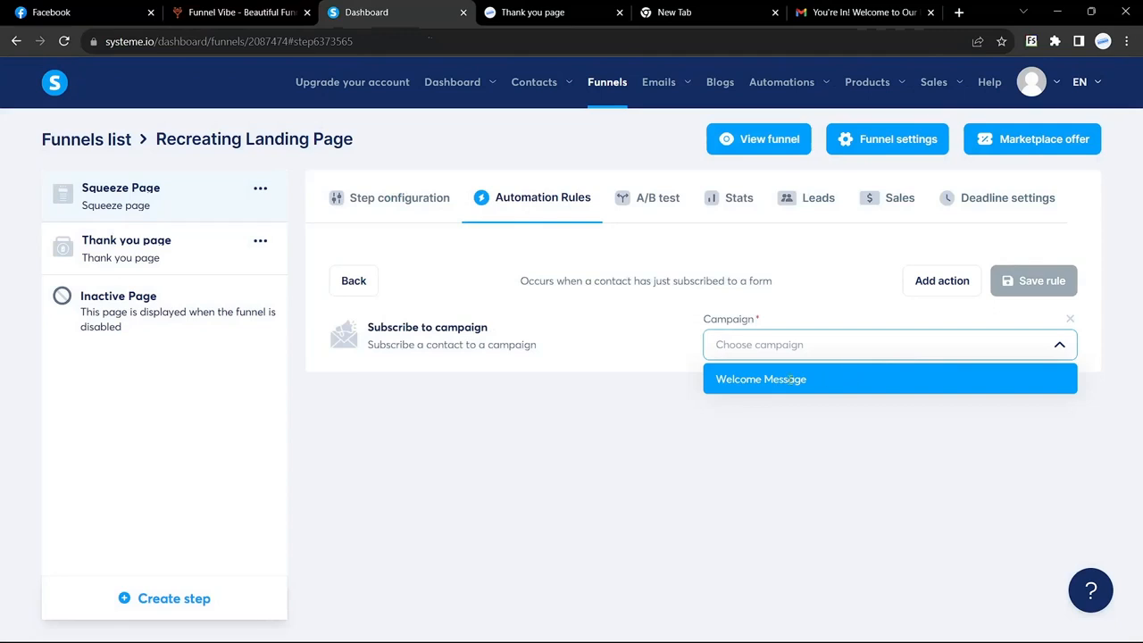
pyautogui.click(789, 381)
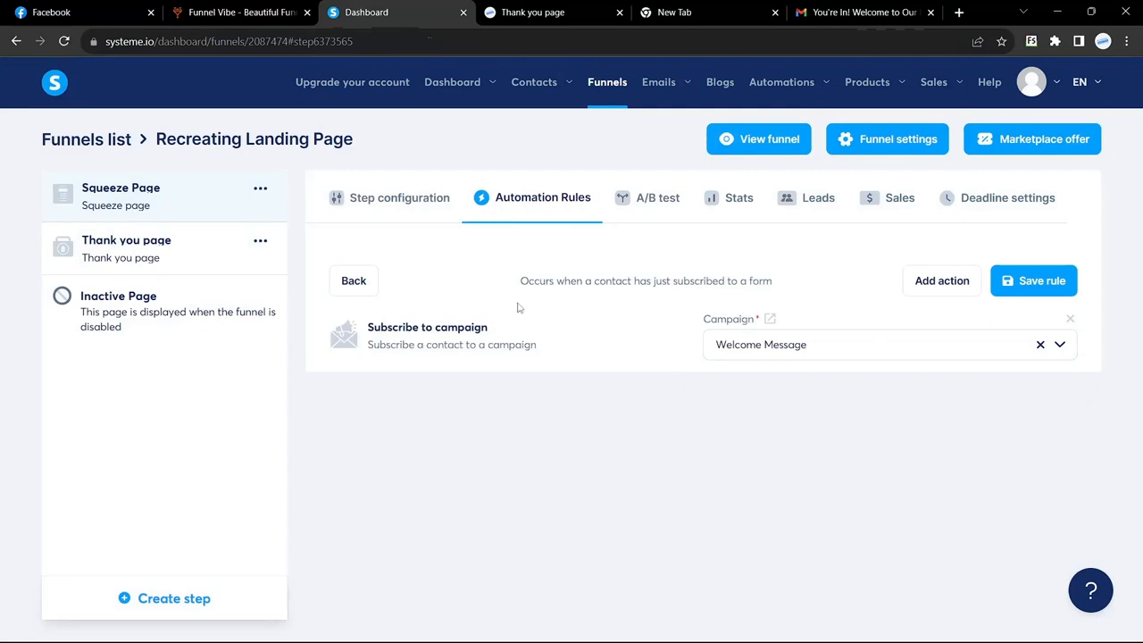
# Save the rule and open the live funnel in a new tab
pyautogui.click(536, 9)
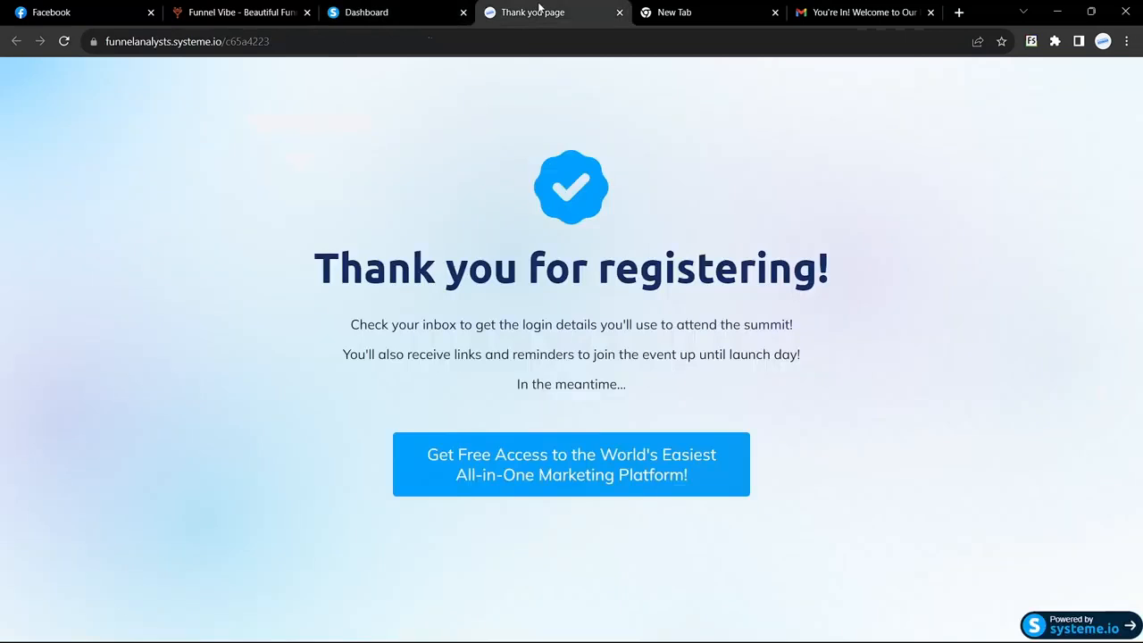
pyautogui.click(395, 8)
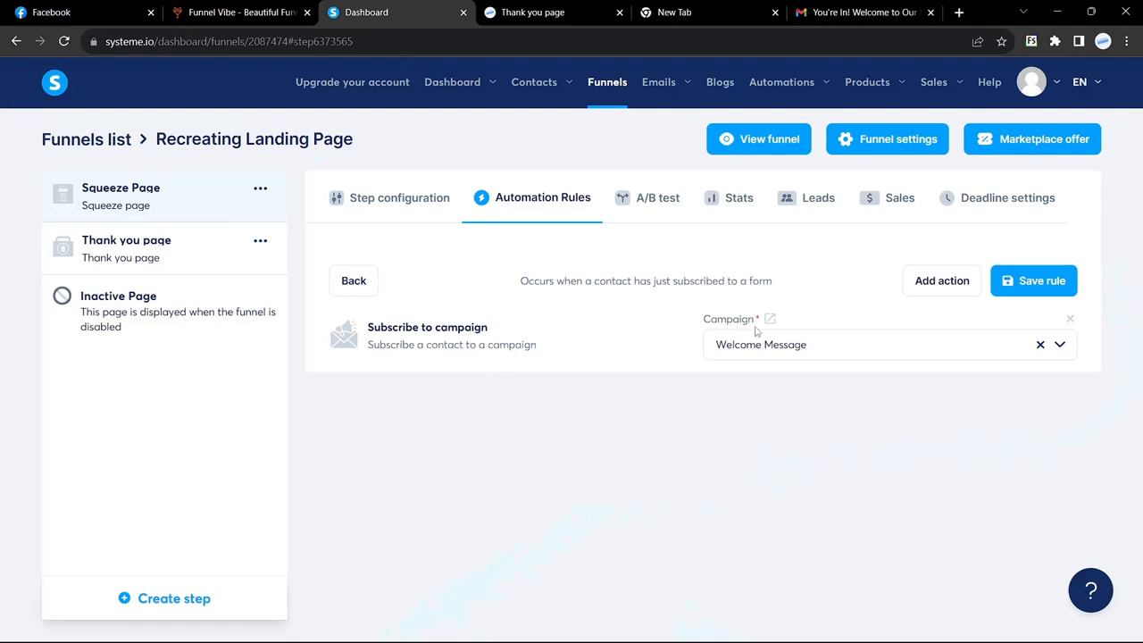
pyautogui.click(1047, 282)
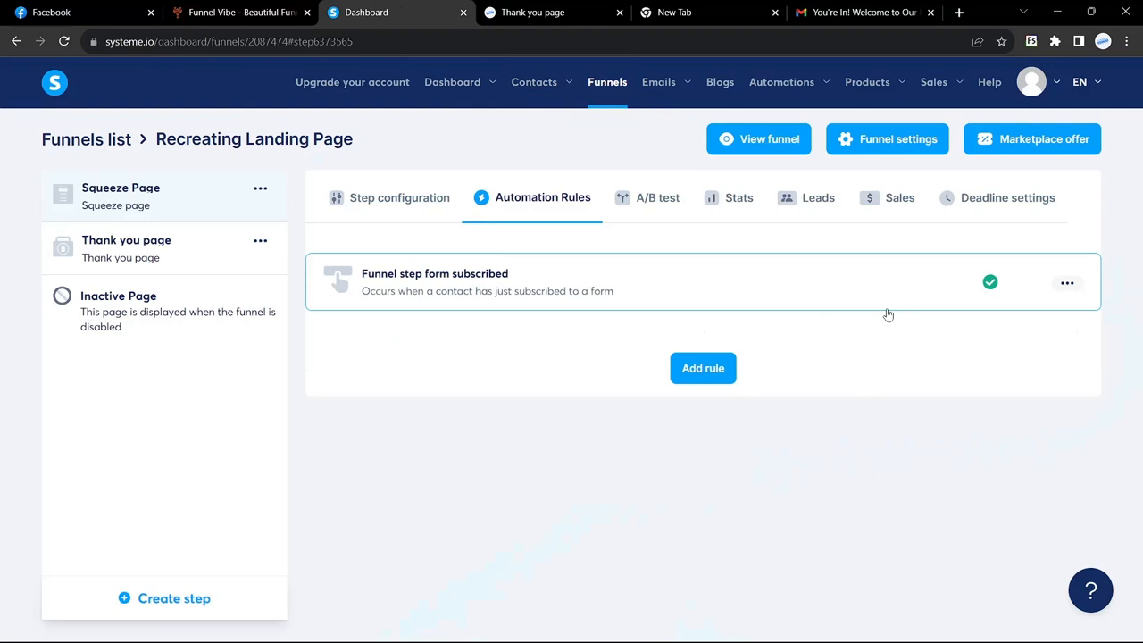
pyautogui.click(759, 141)
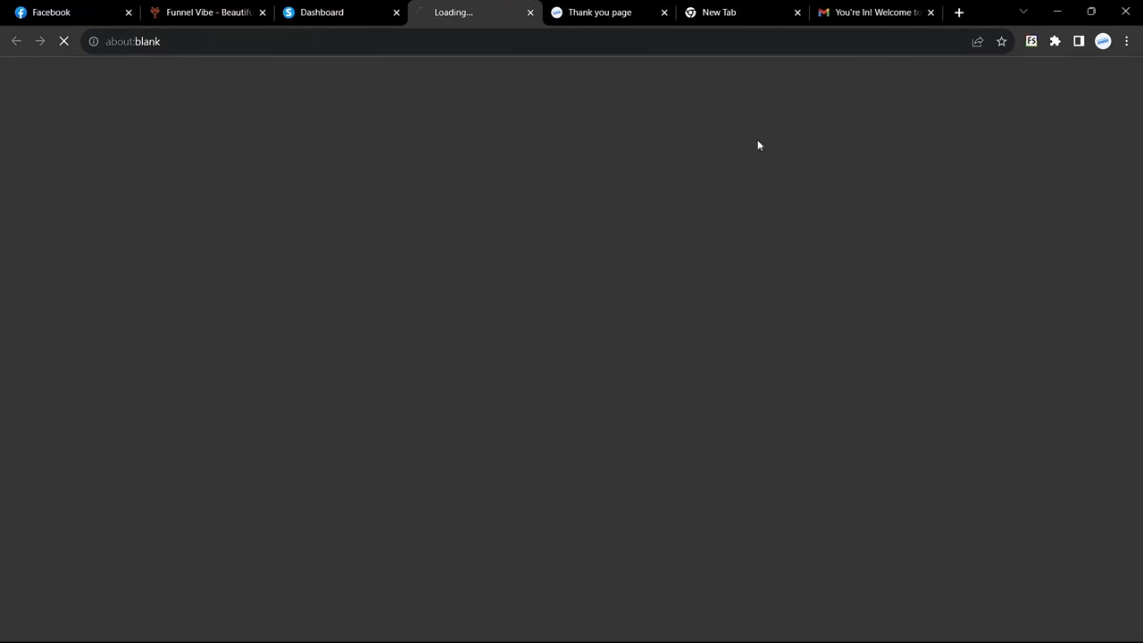
# Open the webinar sign-up popup and enter a test first name
pyautogui.scroll(-3, 712, 319)
pyautogui.scroll(3, 712, 318)
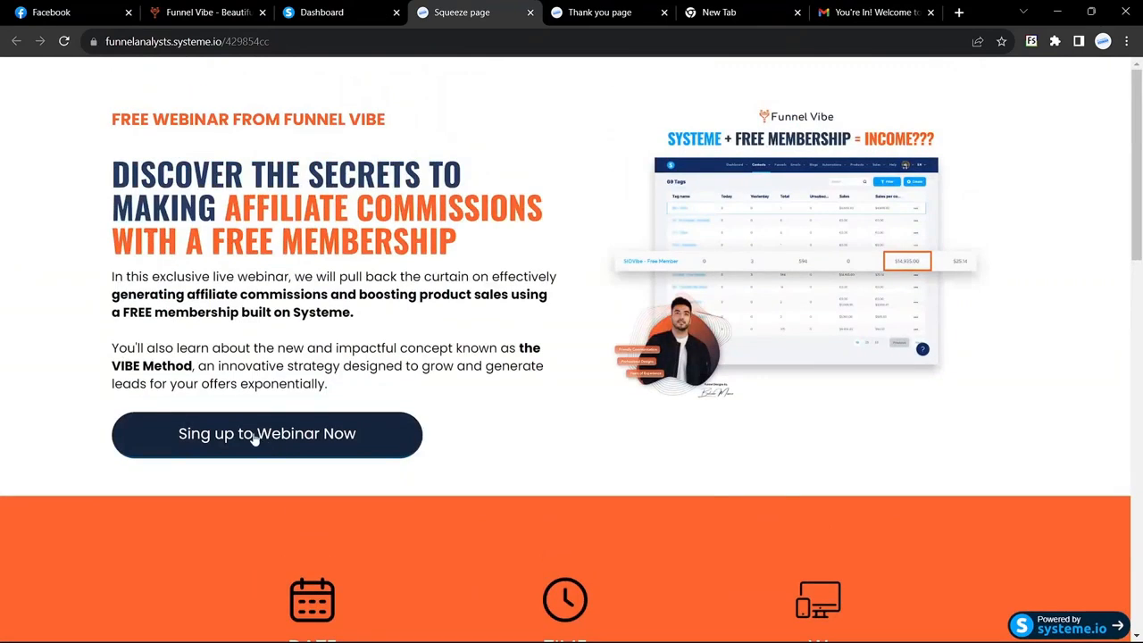
pyautogui.click(254, 436)
pyautogui.click(412, 378)
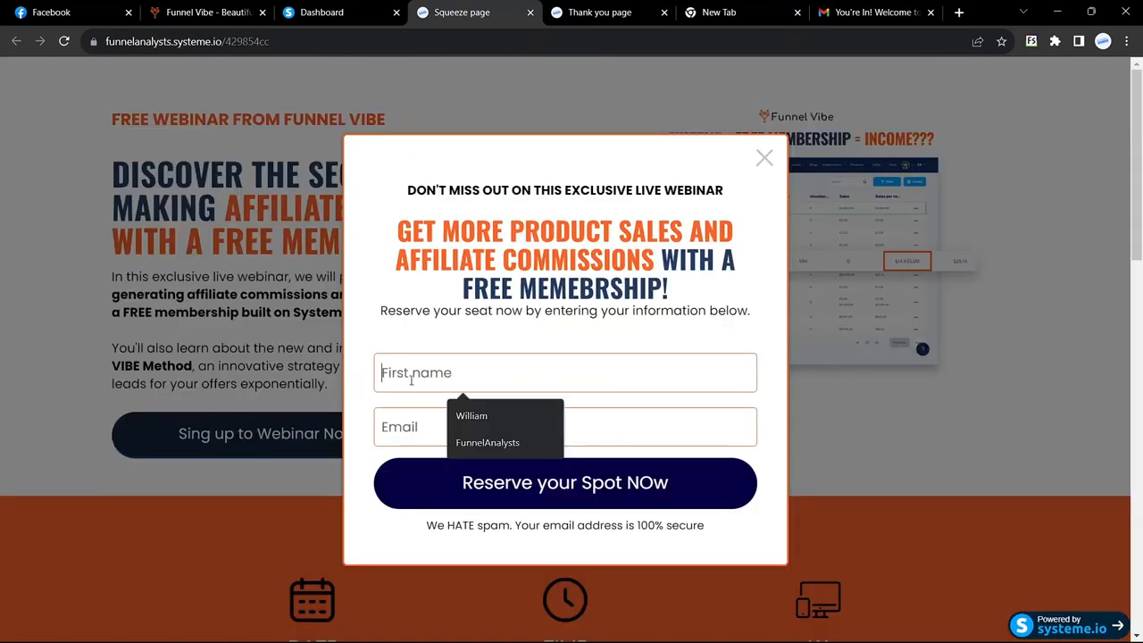
pyautogui.write('Funnel')
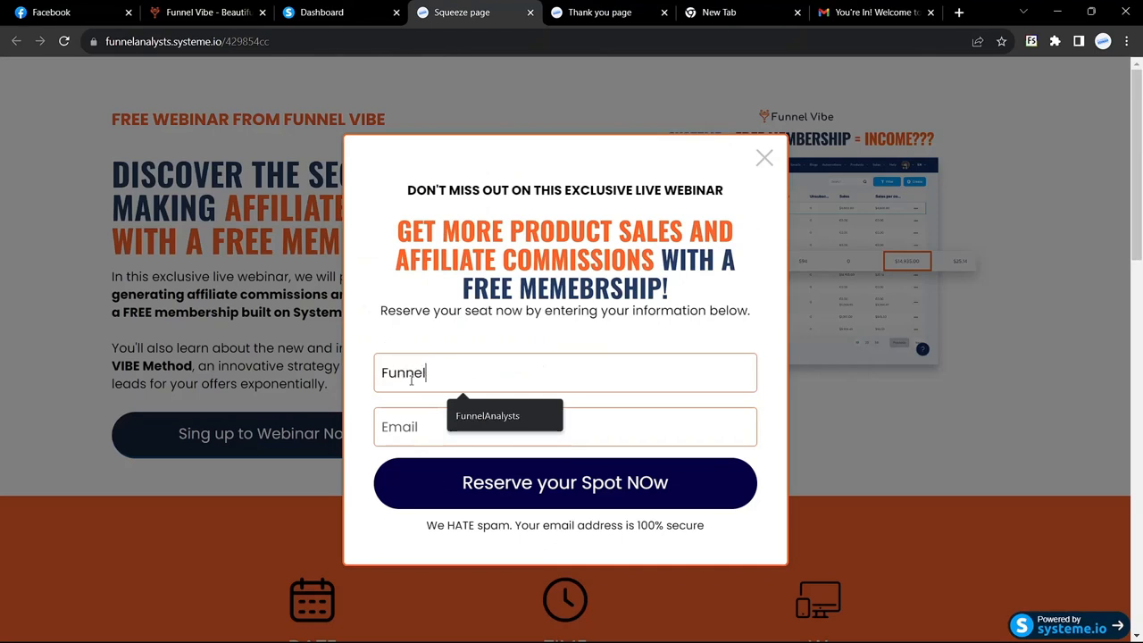
pyautogui.write('Vive')
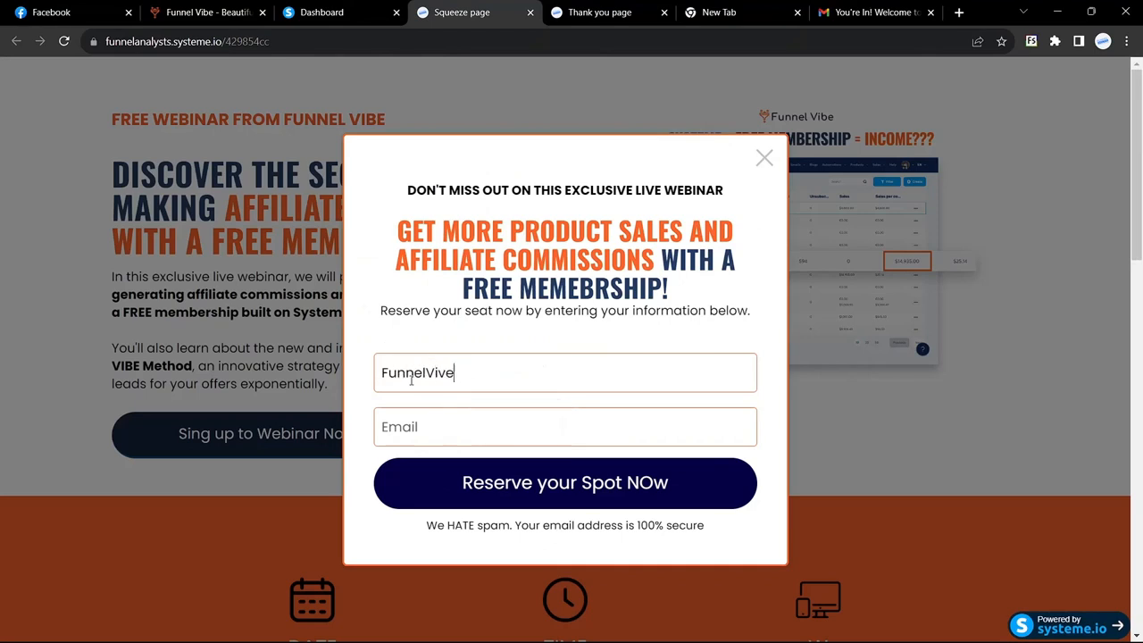
# Fill in the test email address and submit the webinar registration
pyautogui.click(452, 427)
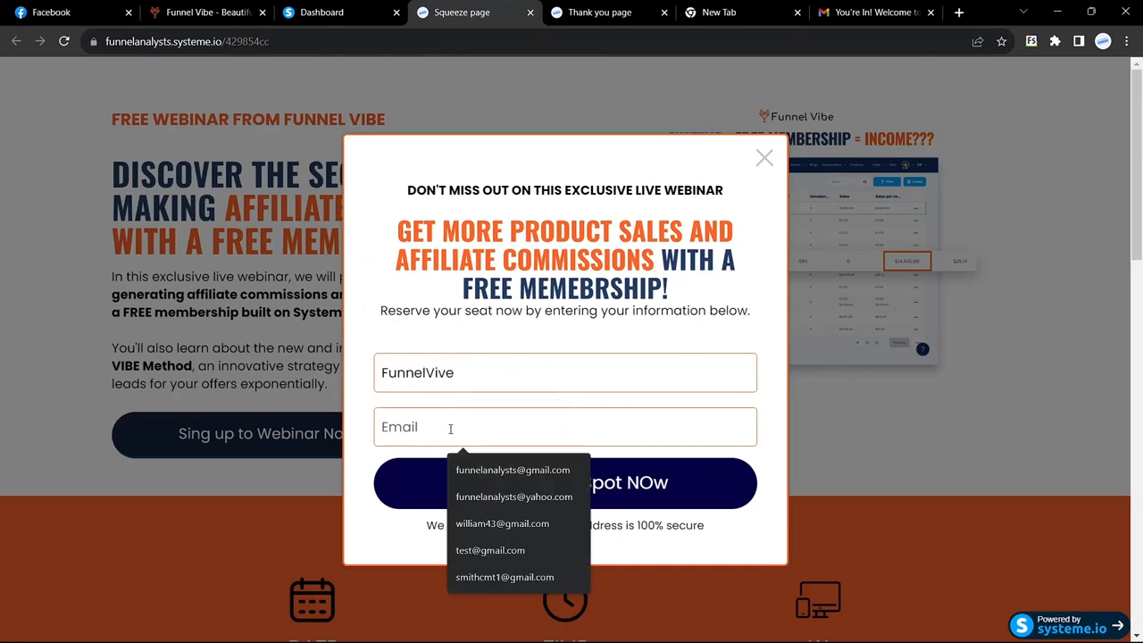
pyautogui.click(355, 394)
pyautogui.click(433, 409)
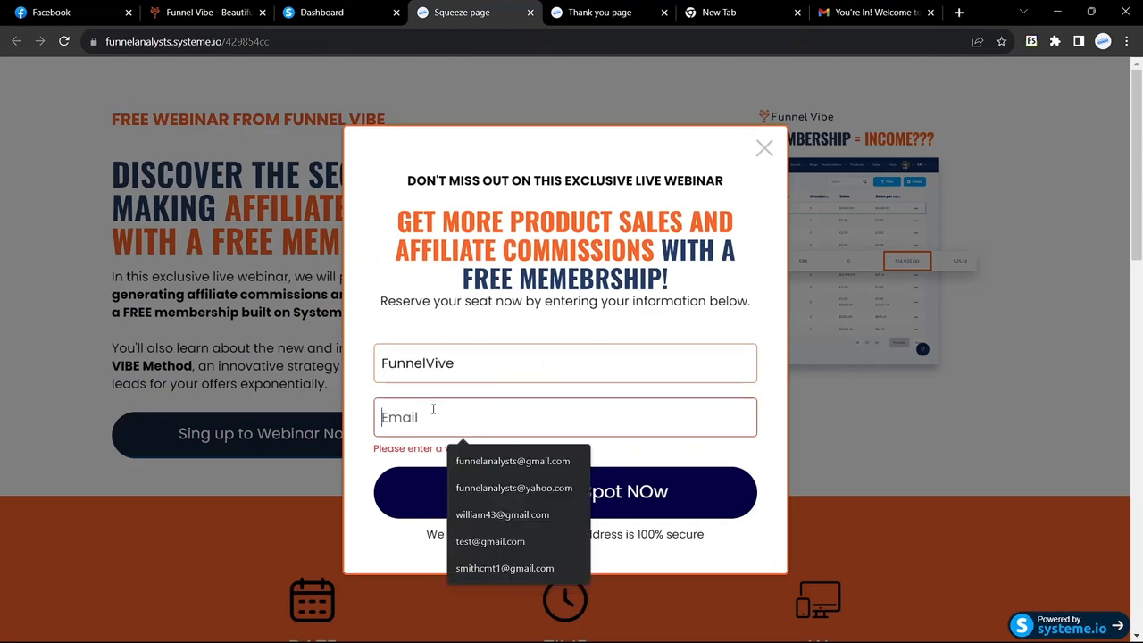
pyautogui.write('sm')
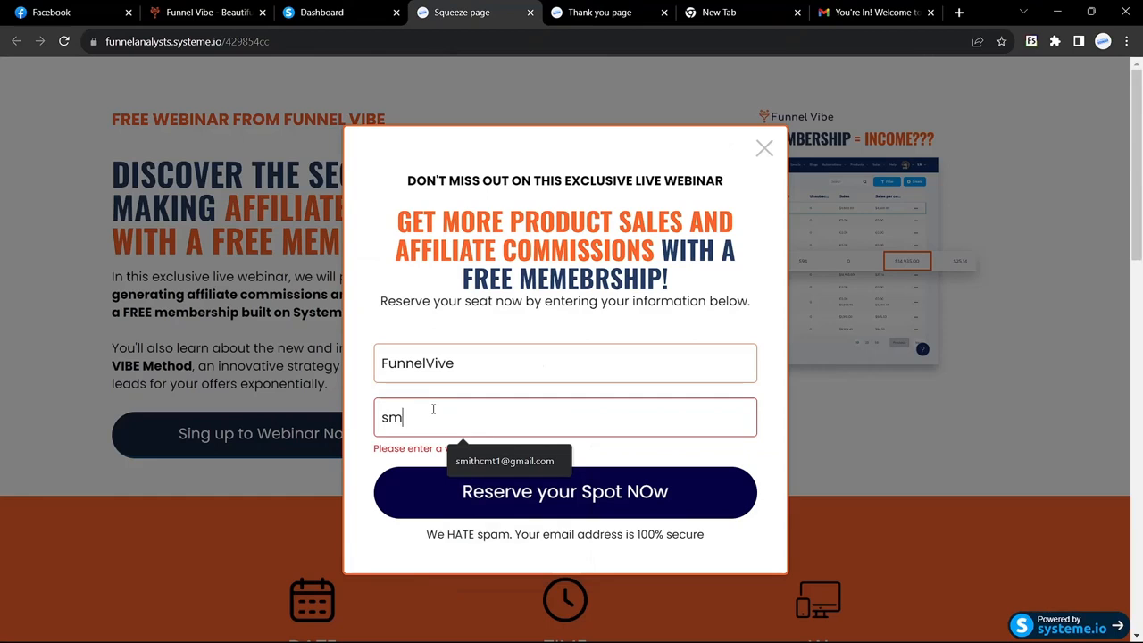
pyautogui.click(496, 460)
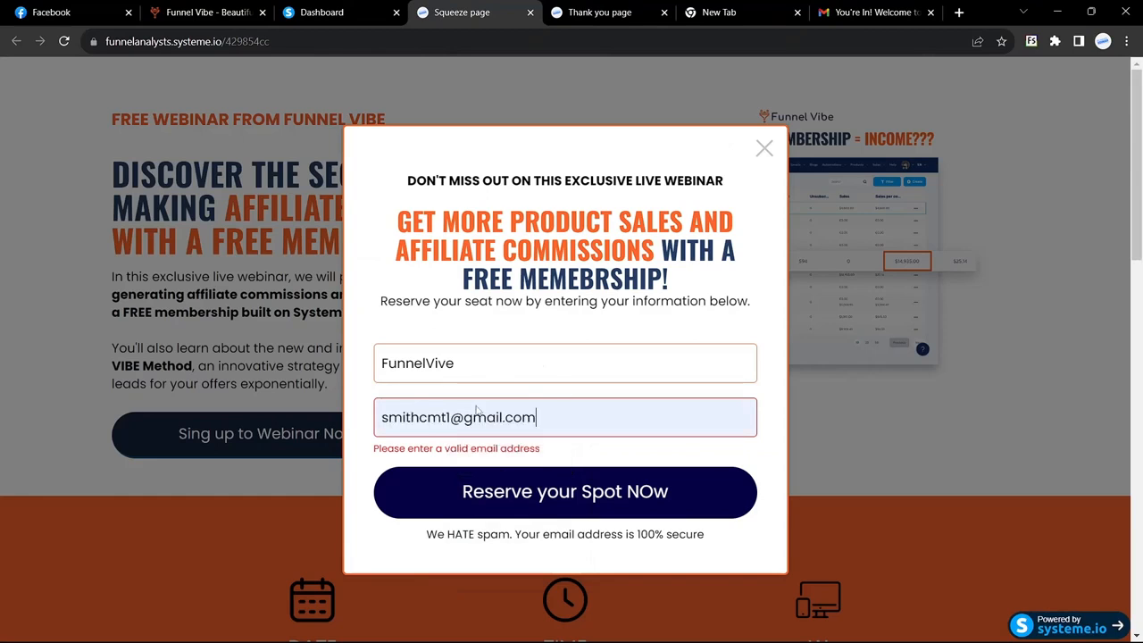
pyautogui.click(524, 501)
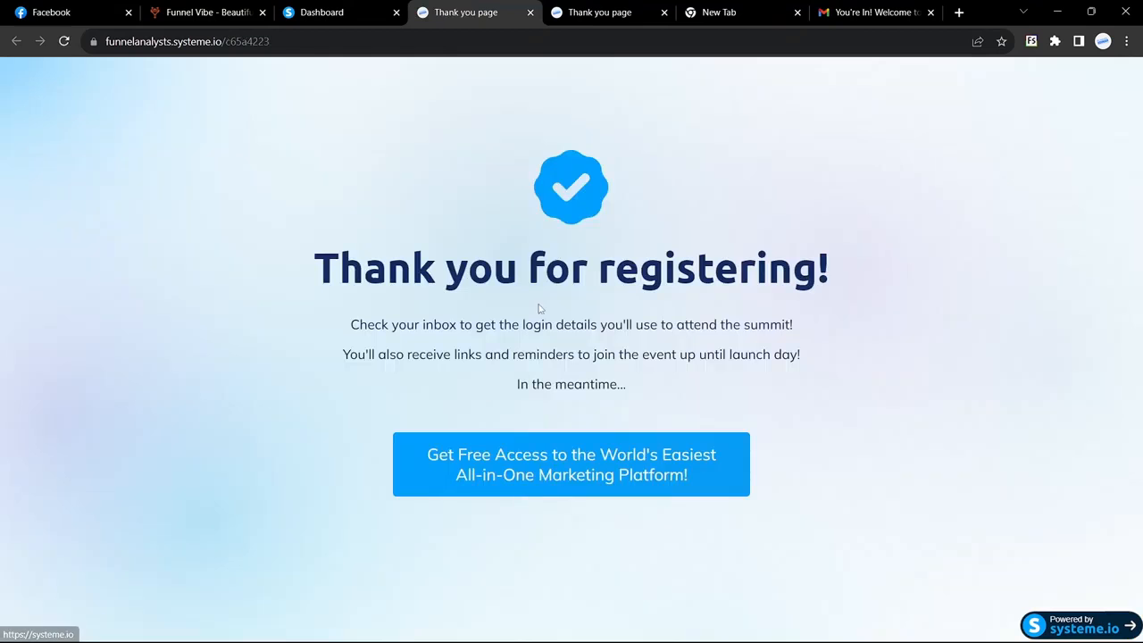
# Open a window for the other Chrome profile from the thank-you page
pyautogui.moveTo(317, 259); pyautogui.dragTo(810, 425)
pyautogui.click(810, 424)
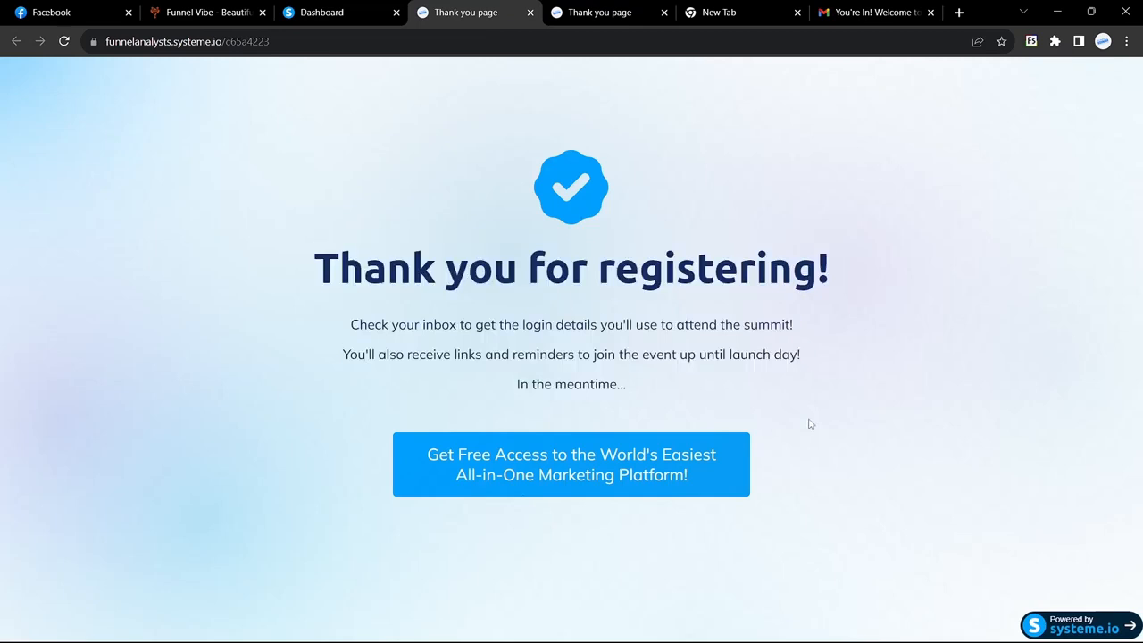
pyautogui.click(1103, 41)
pyautogui.click(954, 507)
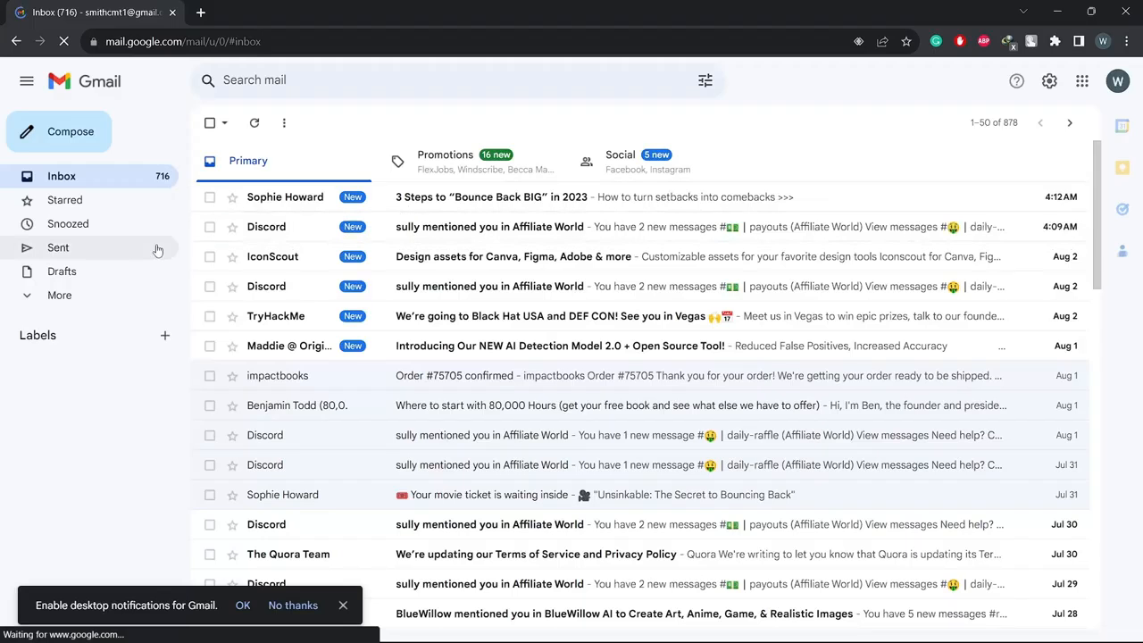
# Open Gmail's All Mail folder, refresh it, and open the new welcome email
pyautogui.click(71, 295)
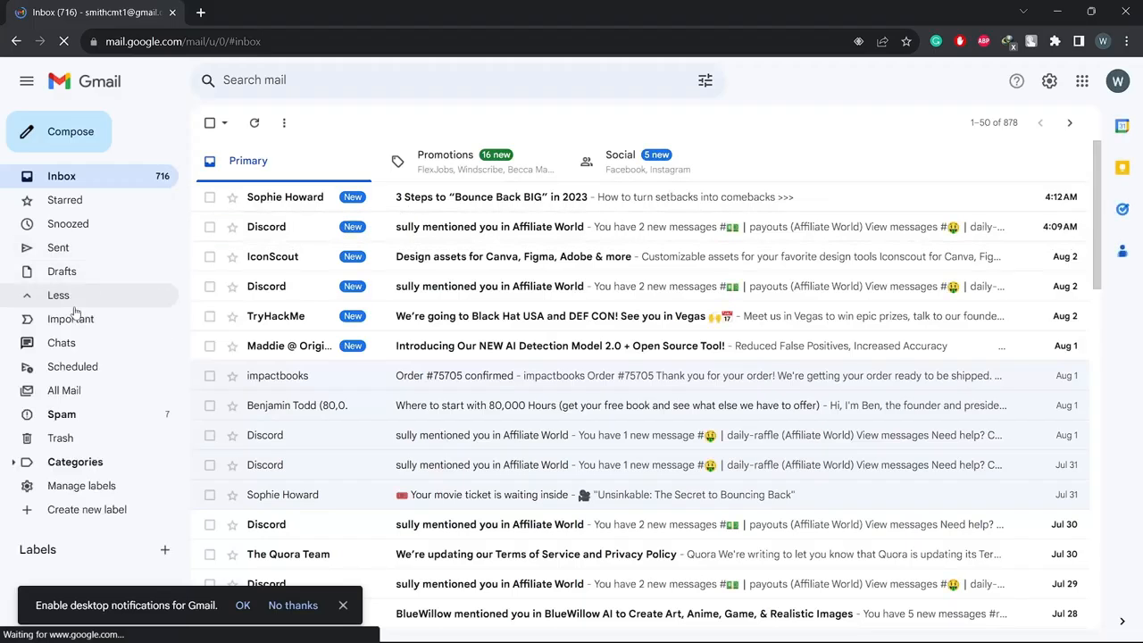
pyautogui.click(73, 394)
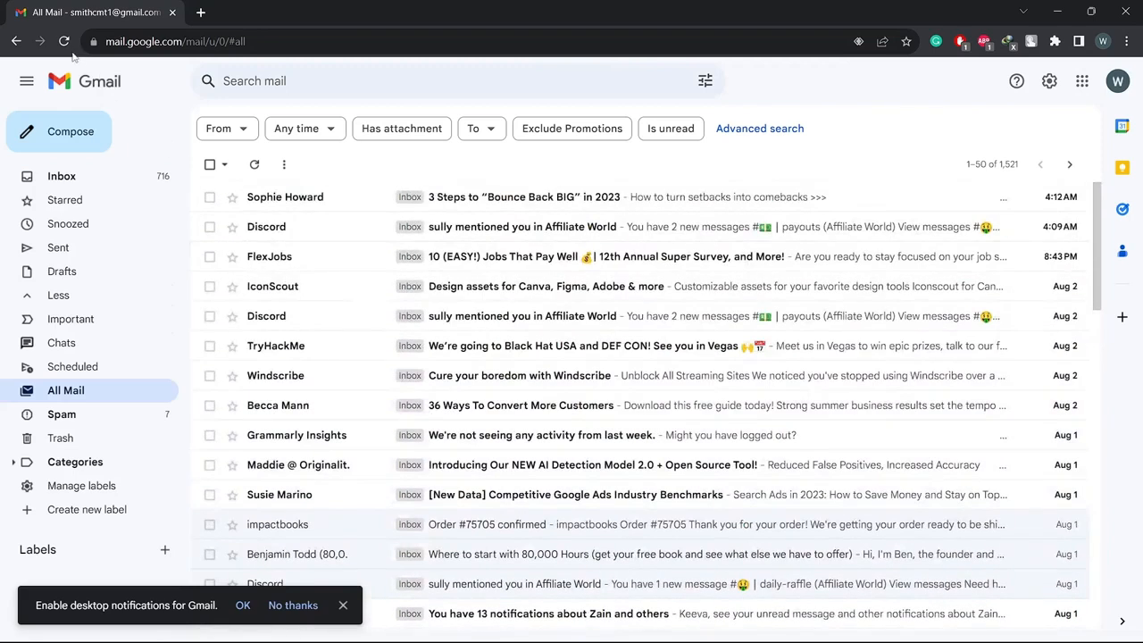
pyautogui.click(64, 42)
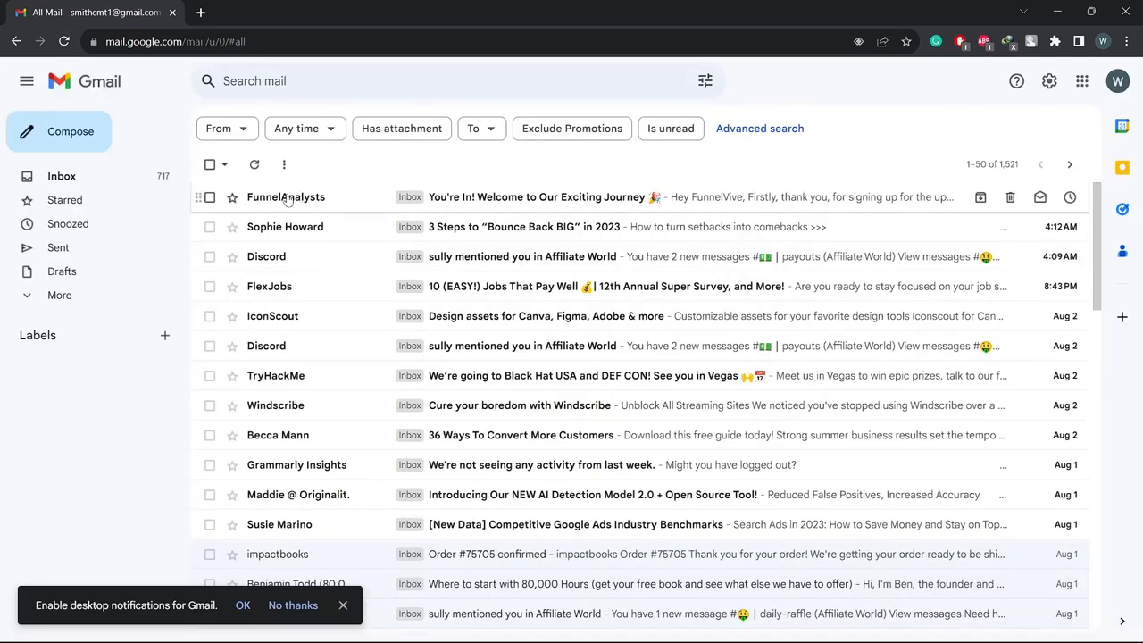
pyautogui.moveTo(304, 204)
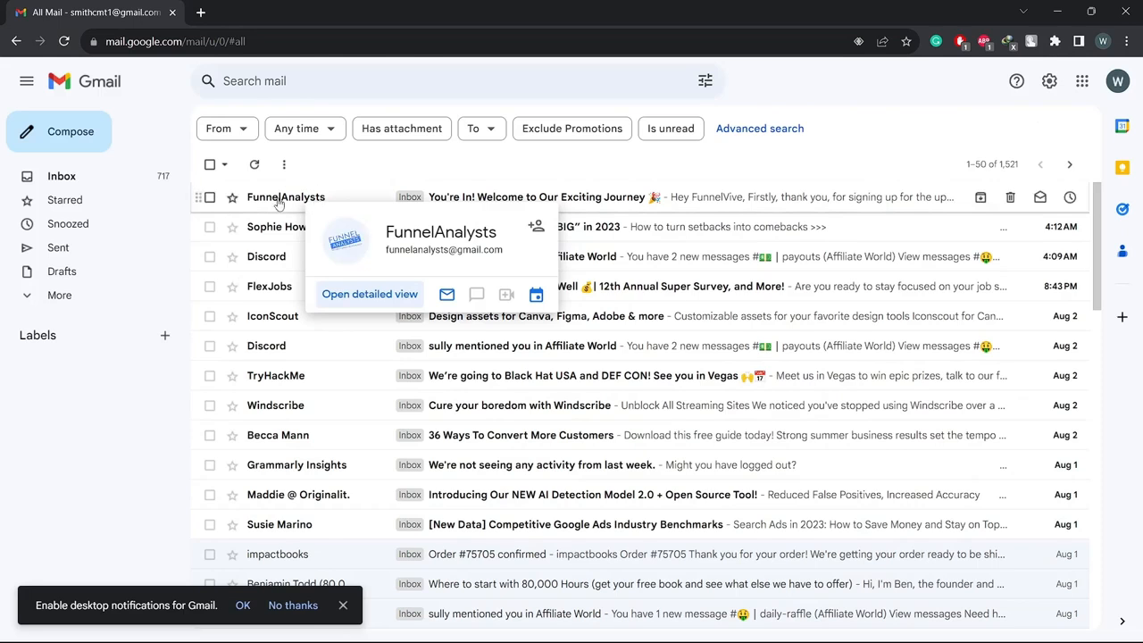
pyautogui.click(279, 204)
# Check the personalised greeting after 'Hey', then return to Systeme.io's campaign window
pyautogui.scroll(-2, 278, 317)
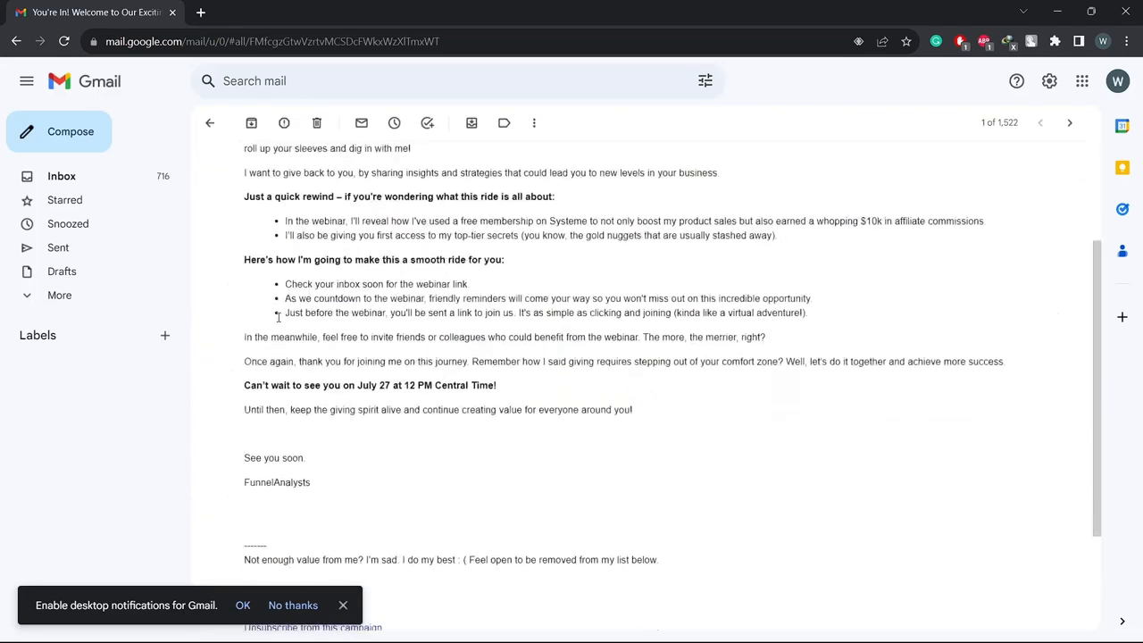
pyautogui.scroll(2, 278, 317)
pyautogui.doubleClick(289, 247)
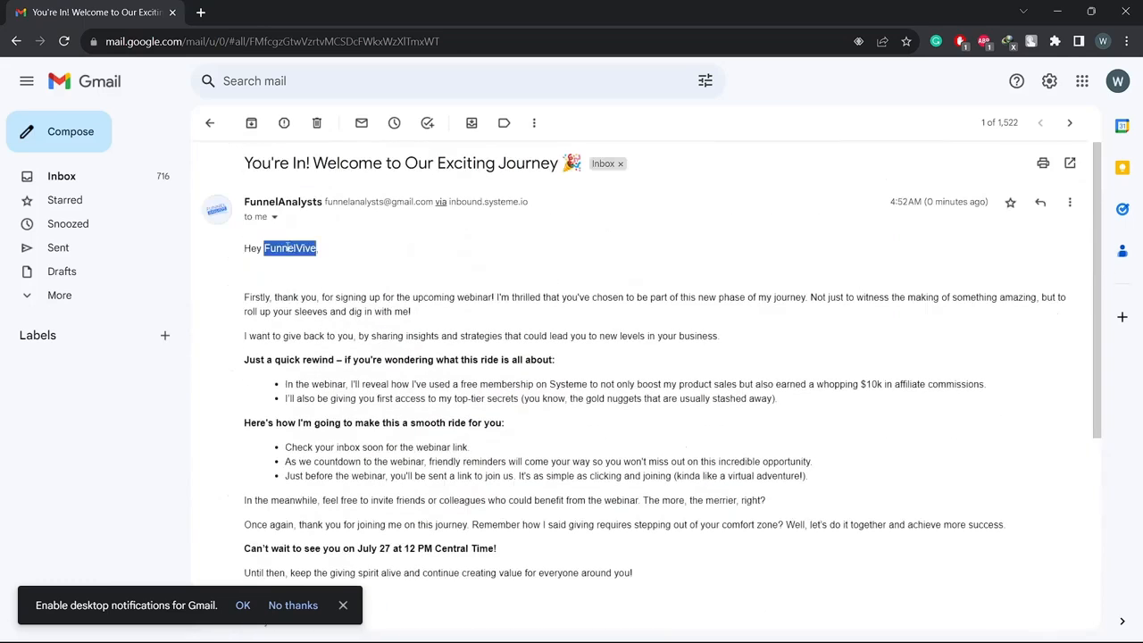
pyautogui.click(306, 296)
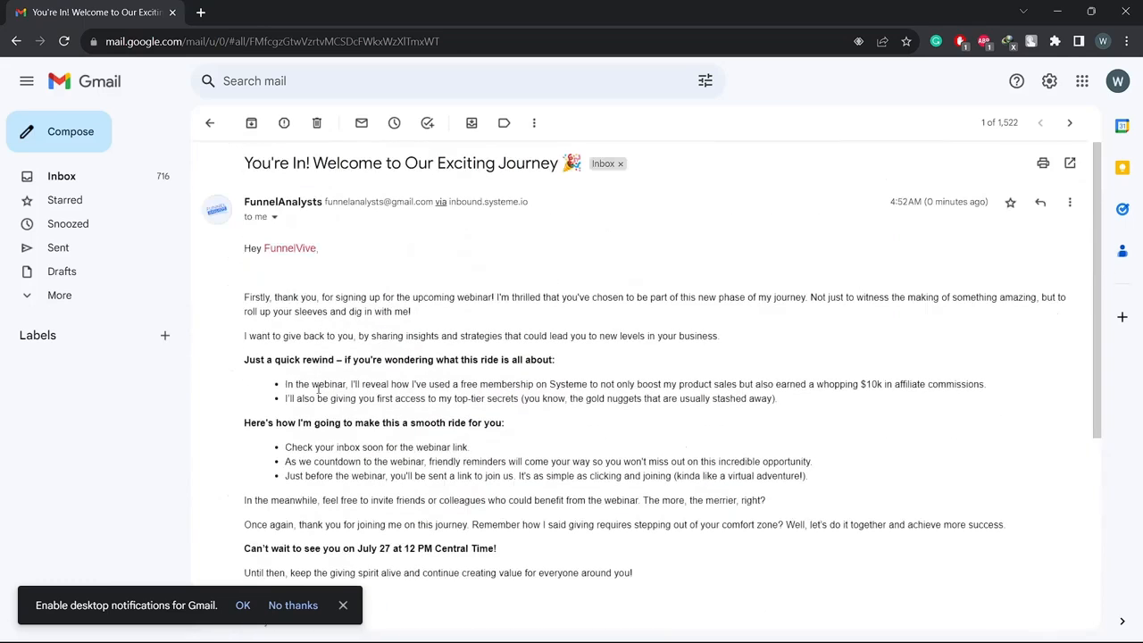
pyautogui.scroll(-4, 318, 390)
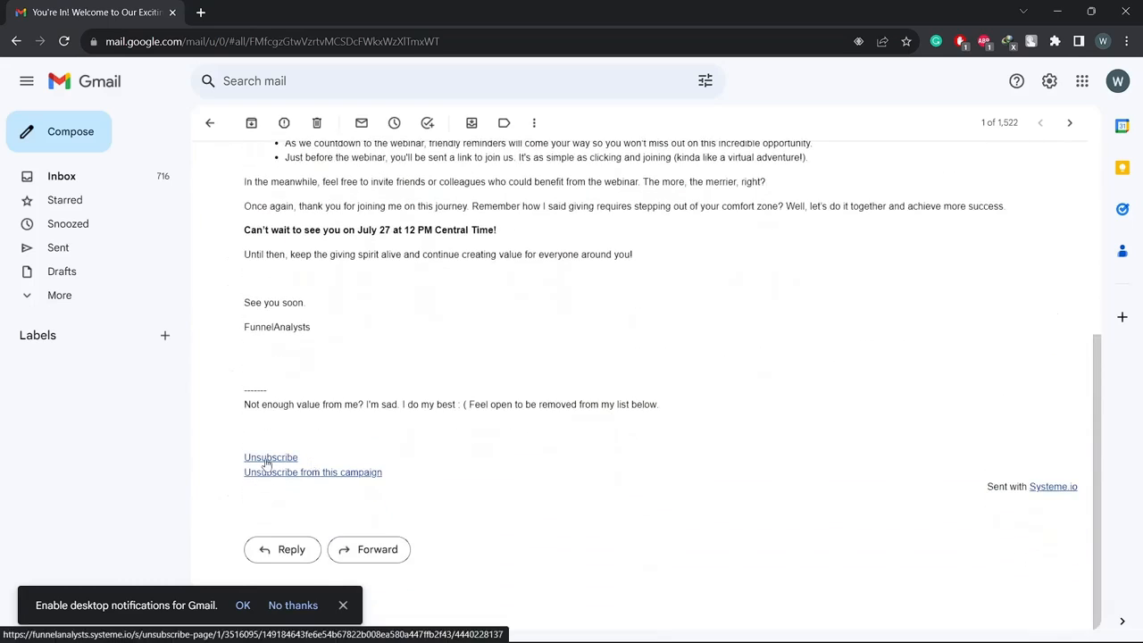
pyautogui.scroll(4, 362, 375)
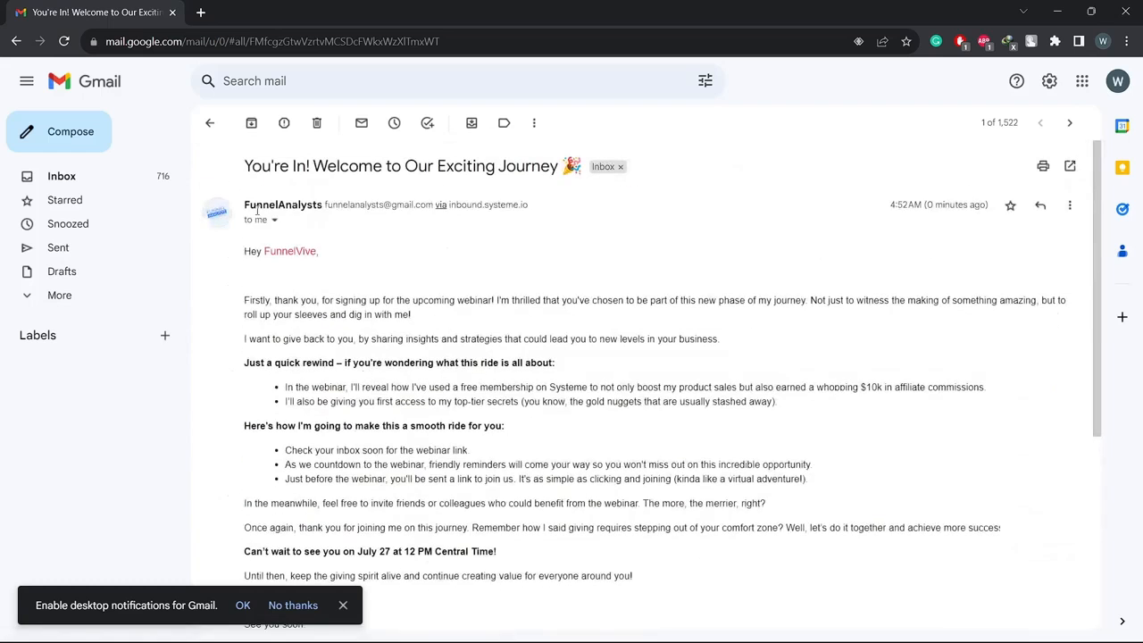
pyautogui.click(209, 125)
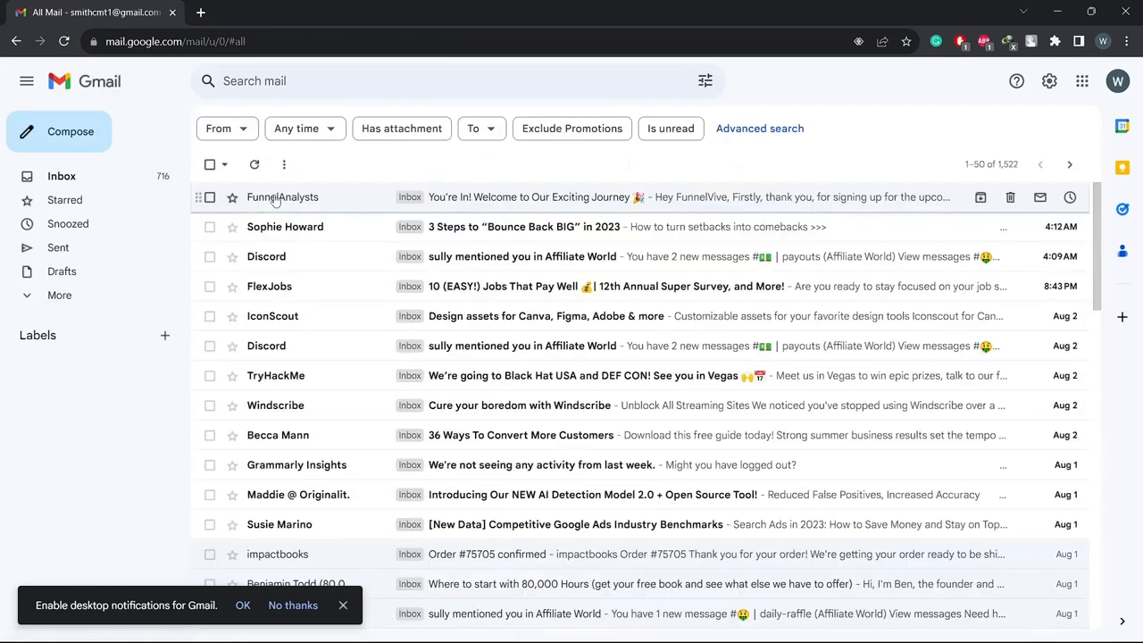
pyautogui.hotkey('alt', 'Tab')
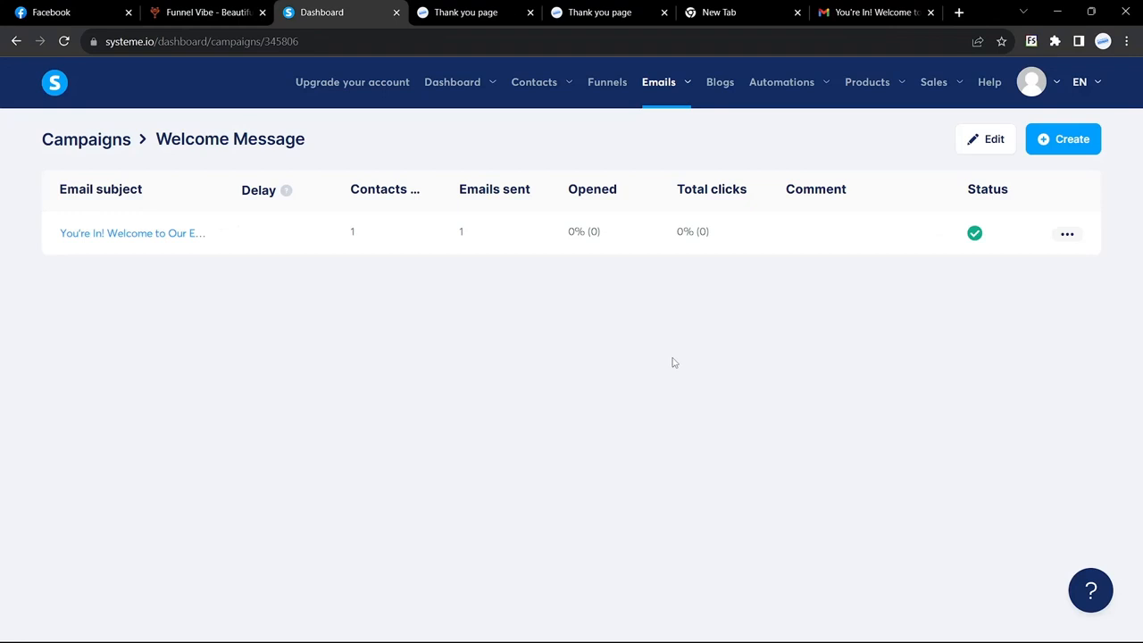
# Switch to the Funnel Vibe tab and go back to its 'YOU'RE IN! Thank You for Registering!' page
pyautogui.click(210, 12)
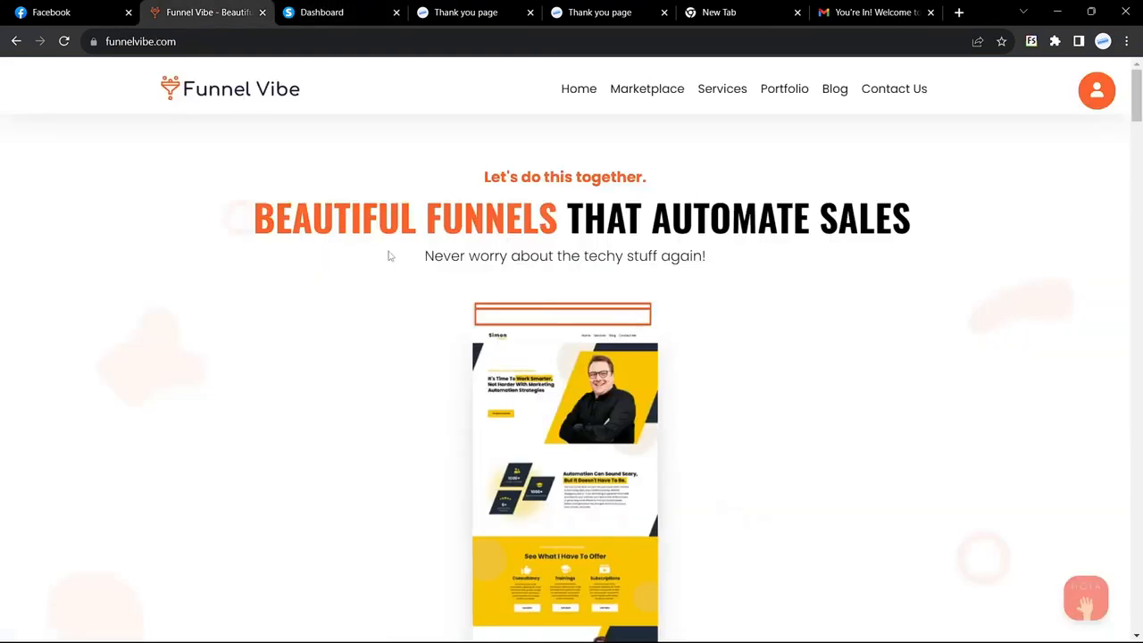
pyautogui.click(16, 41)
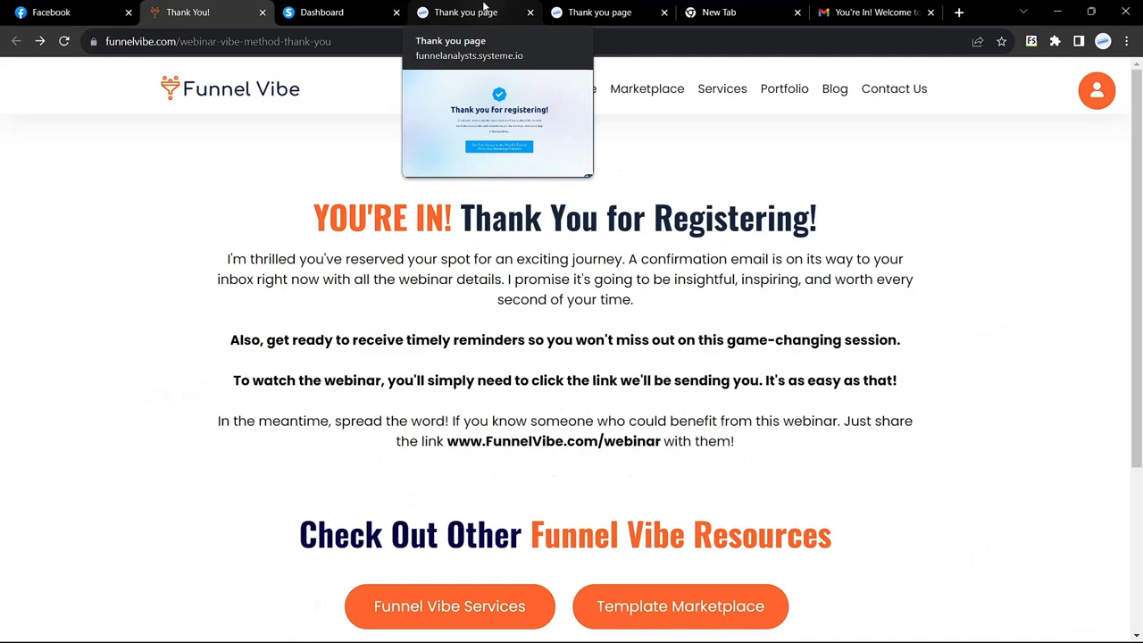
pyautogui.scroll(-2, 524, 318)
pyautogui.scroll(2, 525, 319)
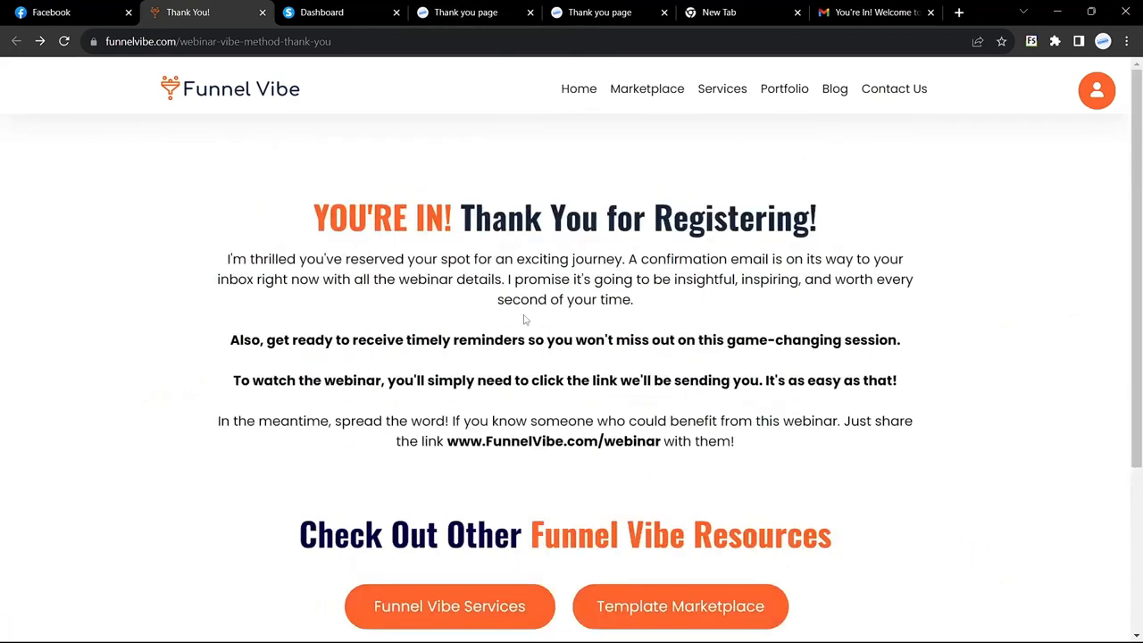